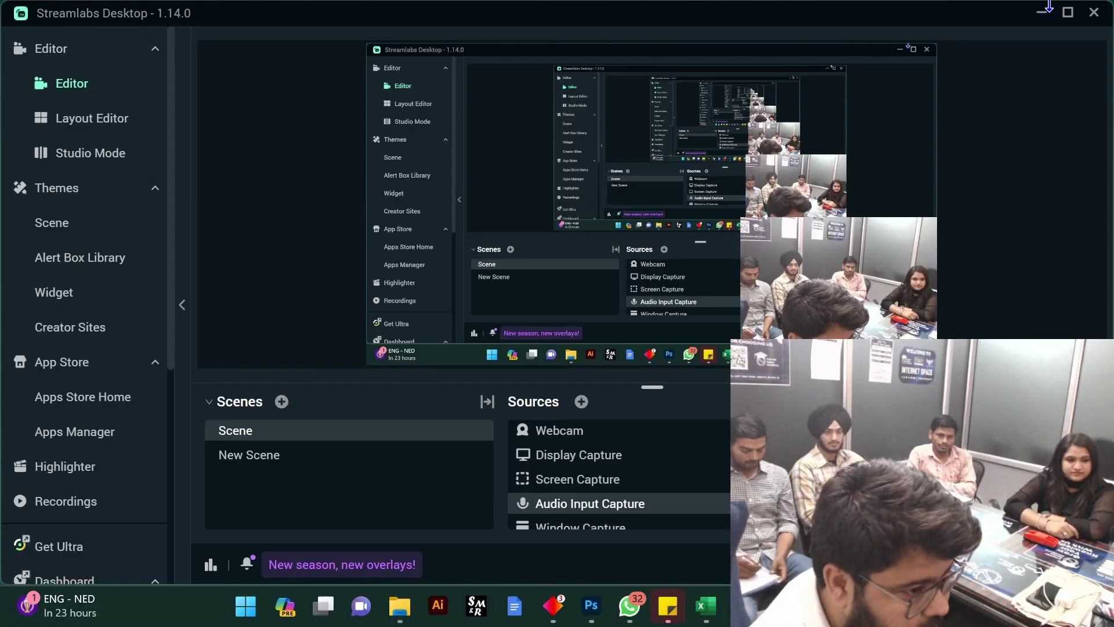
Minimize the recording program, switch to Photoshop, and close the fun-3d-illustration-fun-clown document
click(1041, 17)
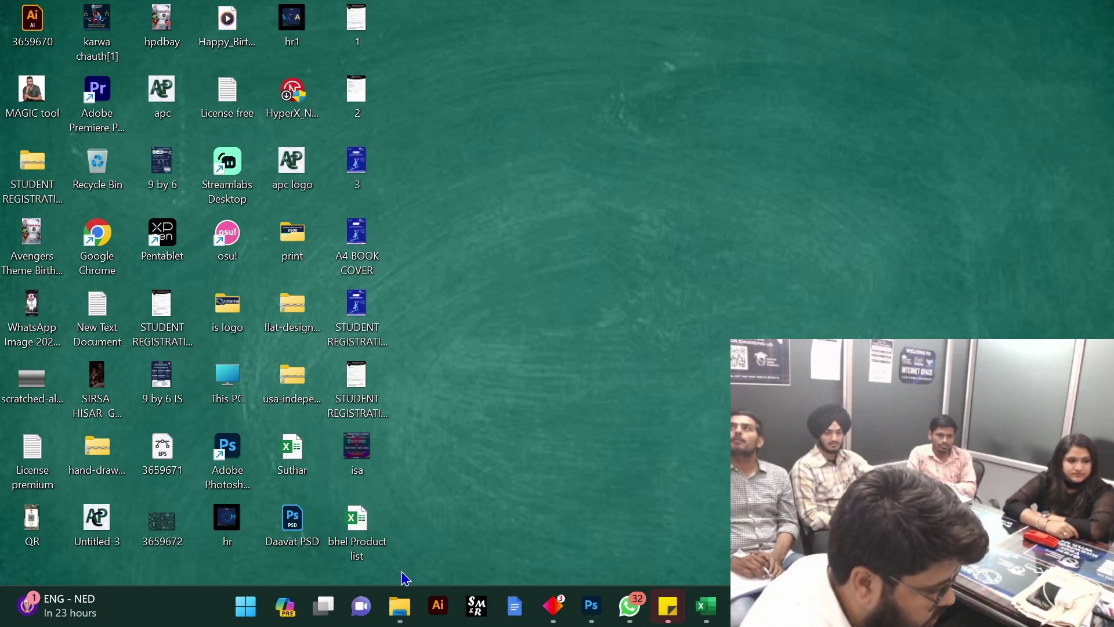
click(592, 606)
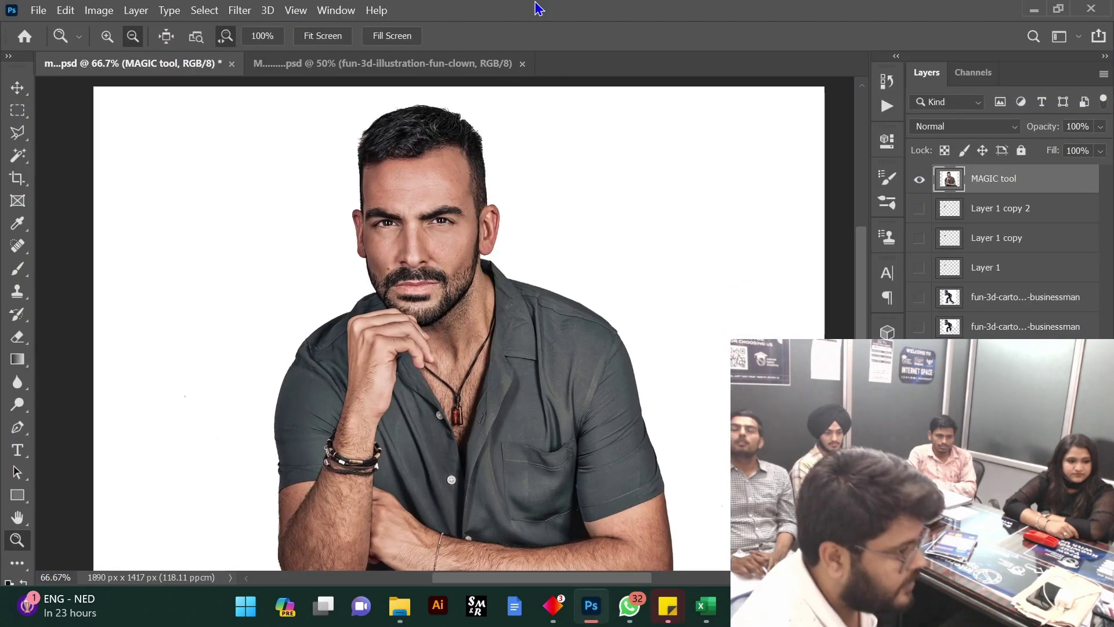
click(521, 64)
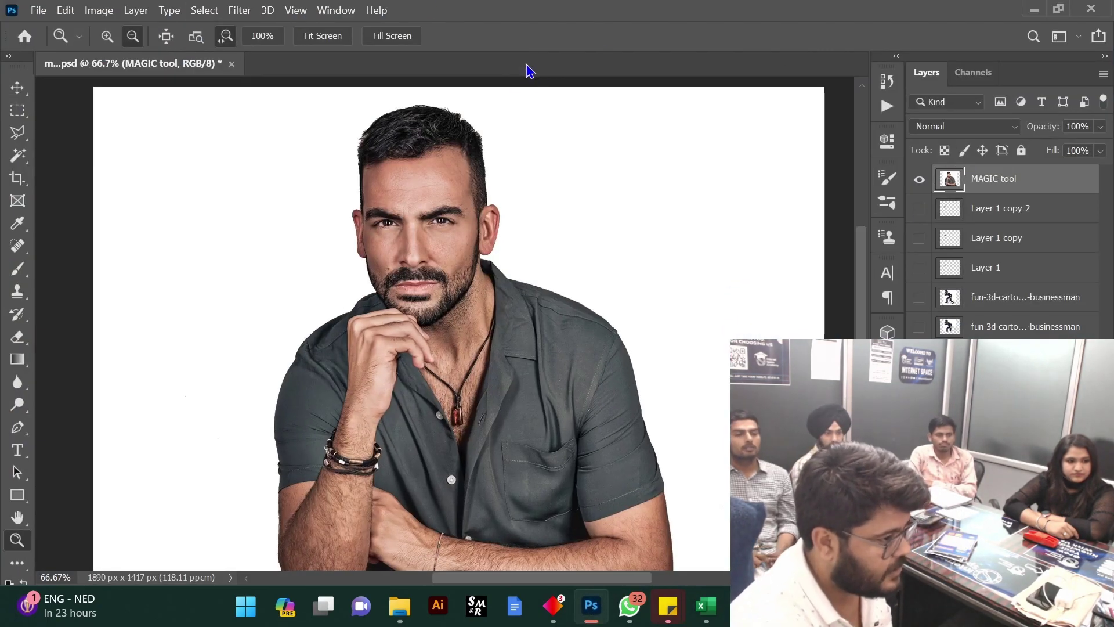
scroll(414, 182, up, 2)
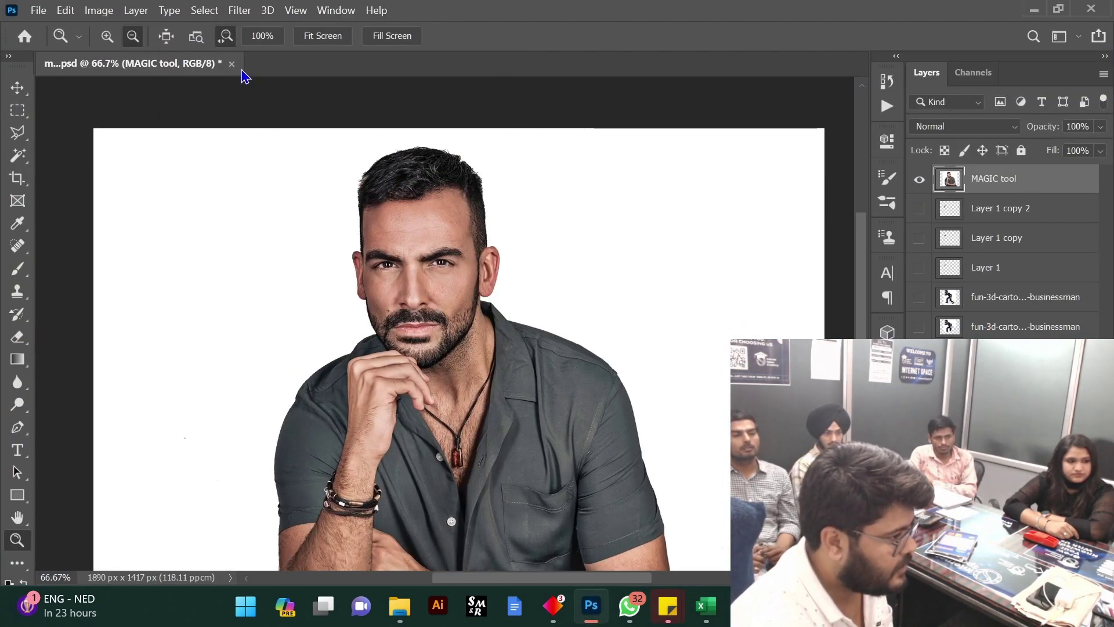
Create a new RGB document of 10 by 10 inches at 300 pixels/centimeter
click(42, 11)
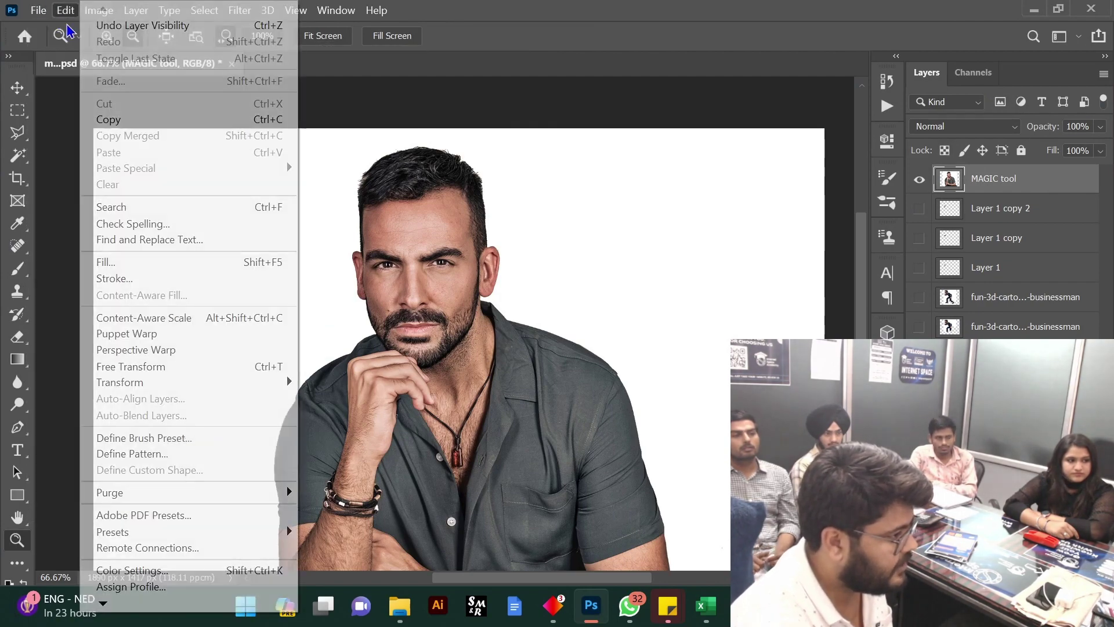
click(61, 39)
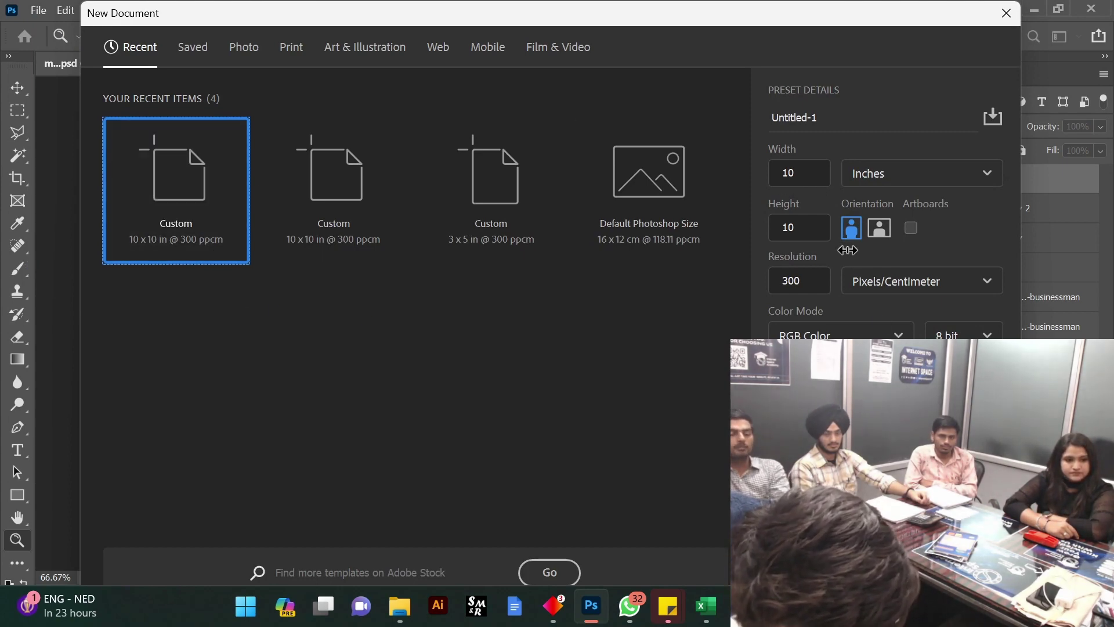
key(Return)
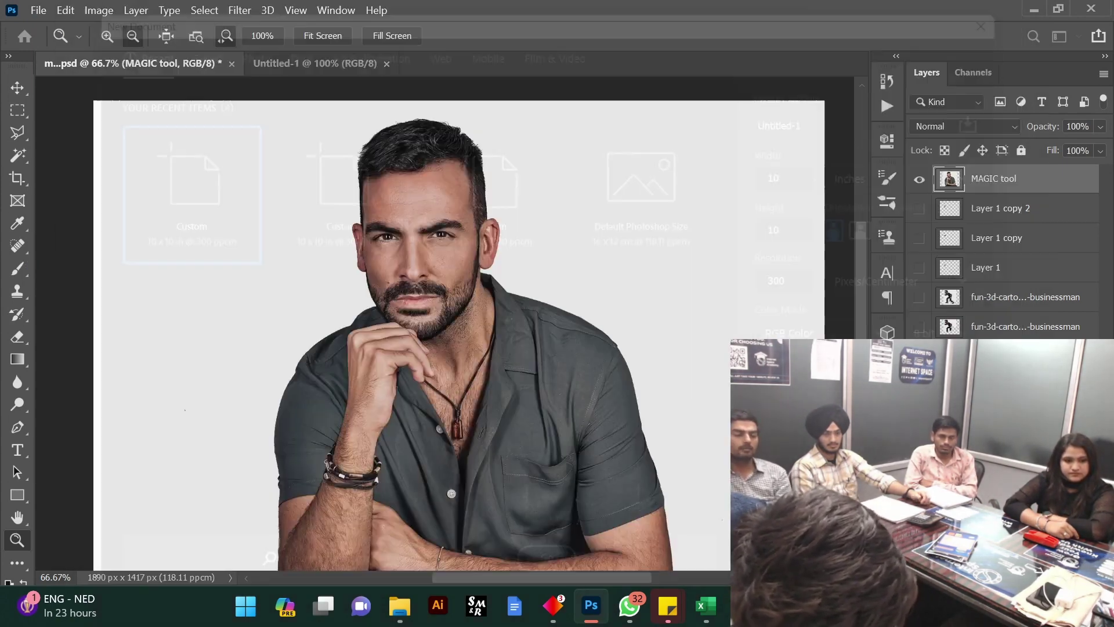
Close the m...psd portrait document without saving its changes, leaving the blank document open
click(231, 64)
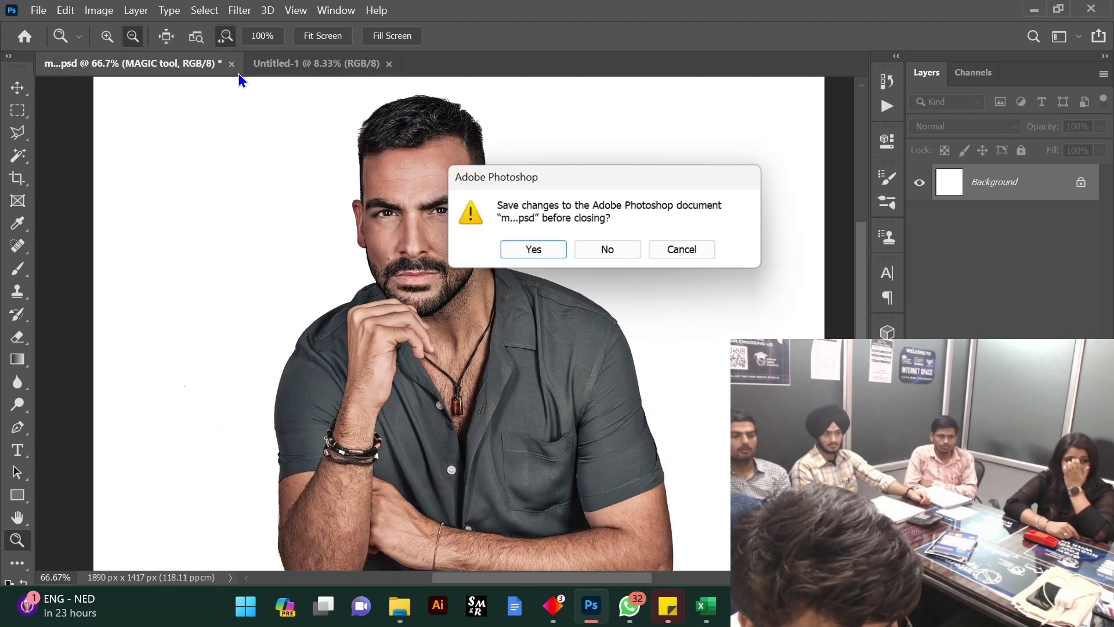
click(617, 255)
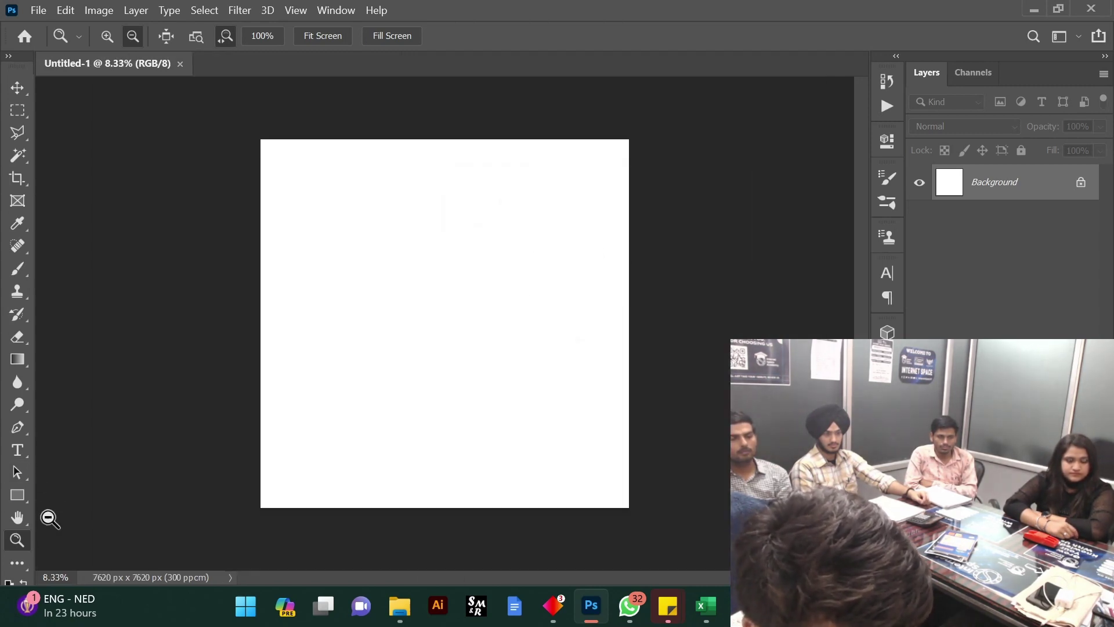
click(107, 36)
click(379, 239)
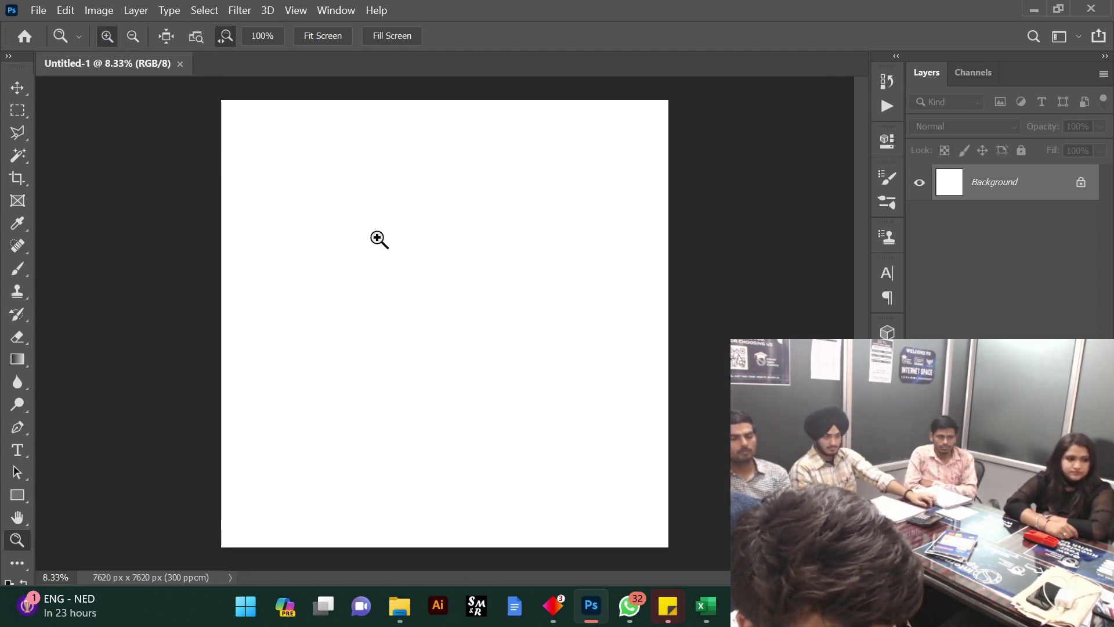
click(379, 239)
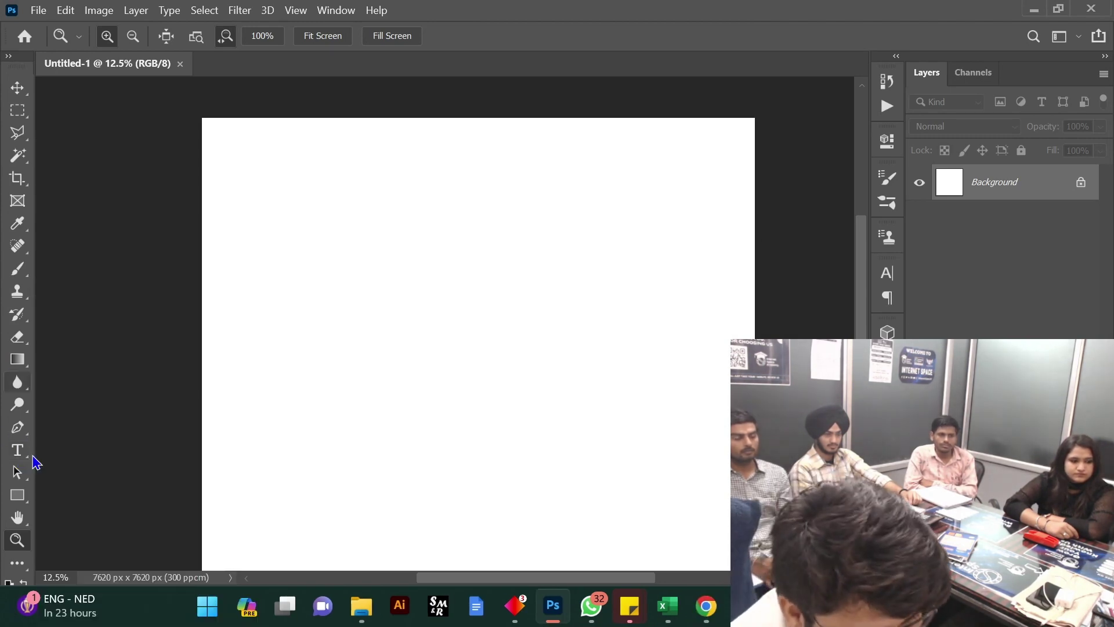
click(14, 453)
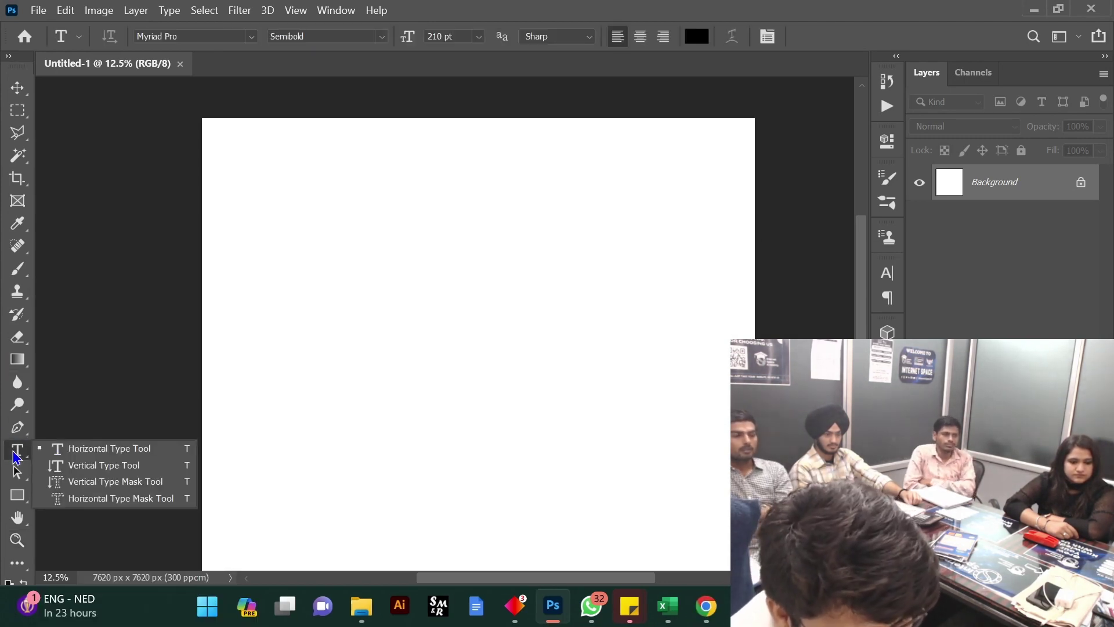
click(100, 452)
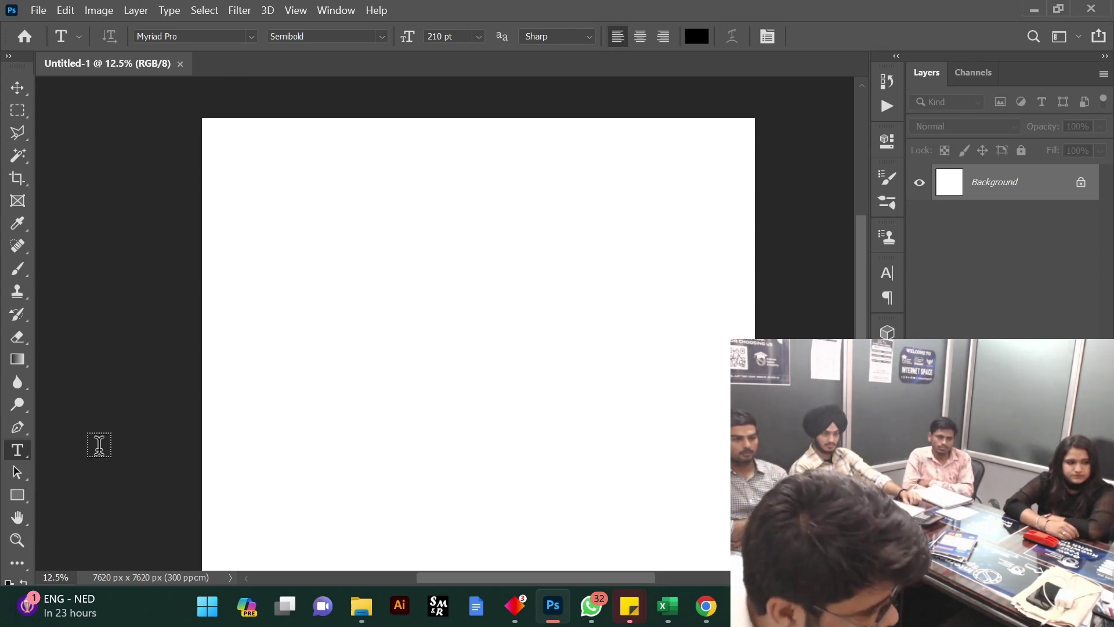
key(super)
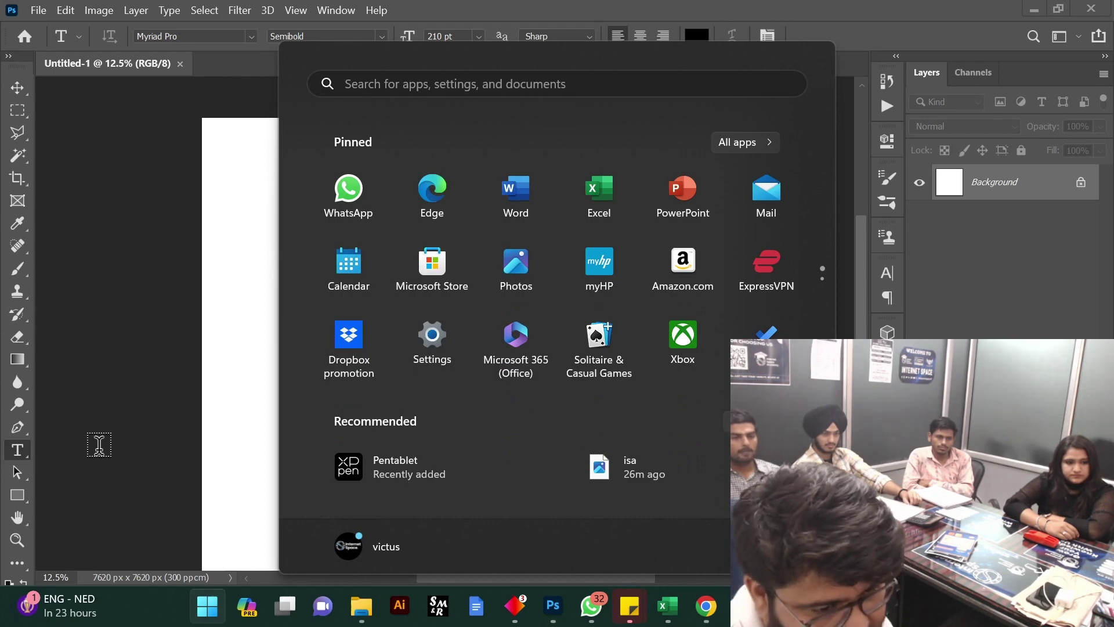
click(15, 91)
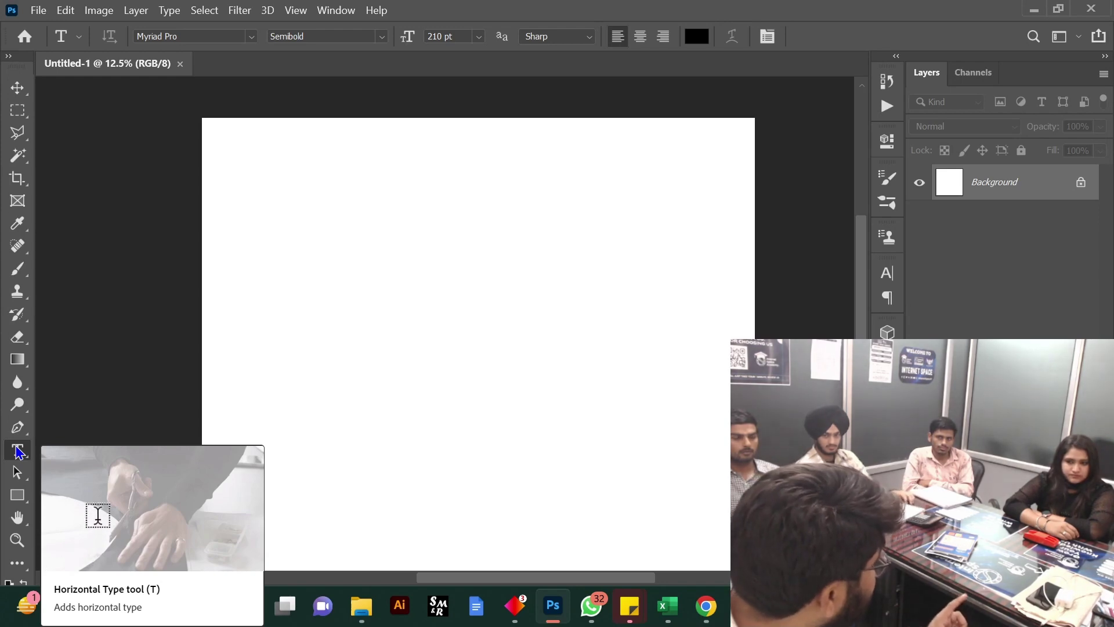
Draw a tall black rectangle shape without stroke, about 2563 by 4486 px, in the right part of the canvas
click(17, 495)
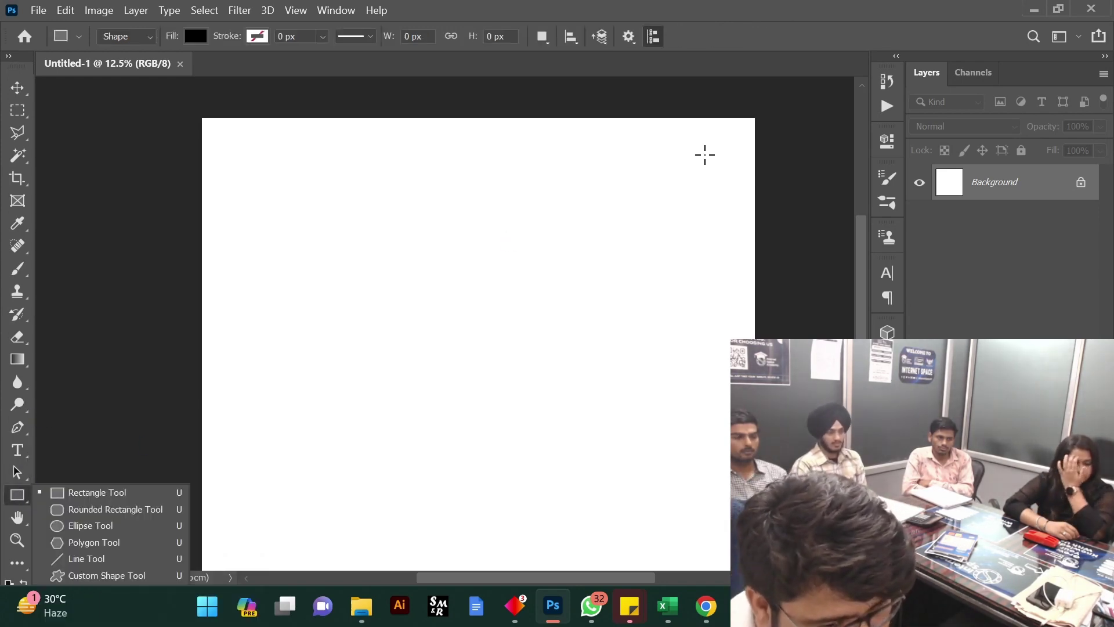
drag(538, 141, 724, 466)
click(833, 134)
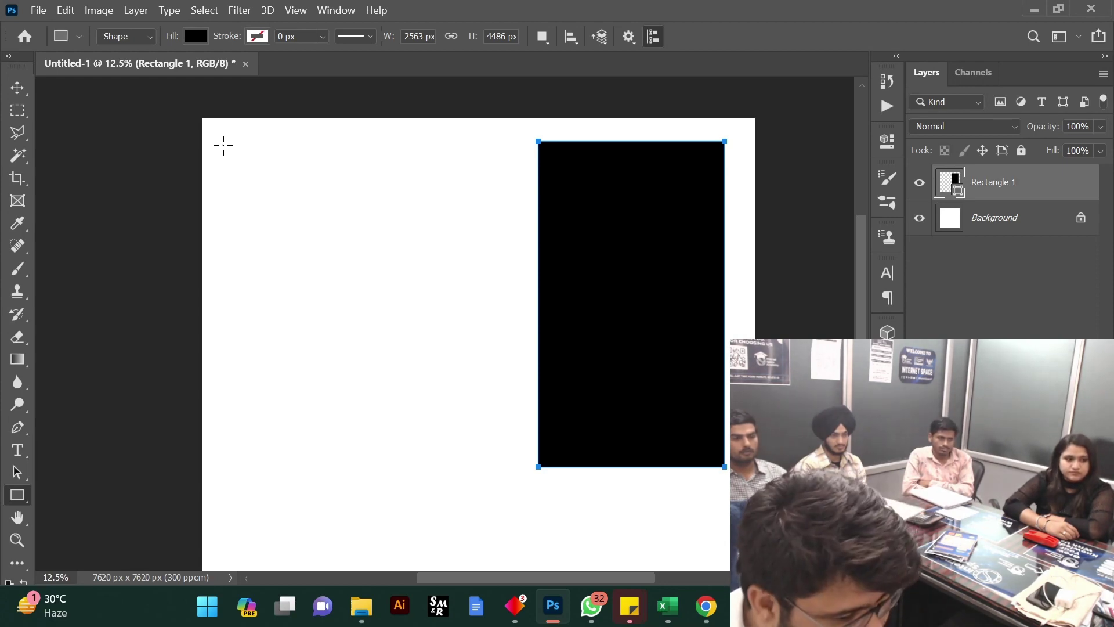
click(223, 146)
click(598, 237)
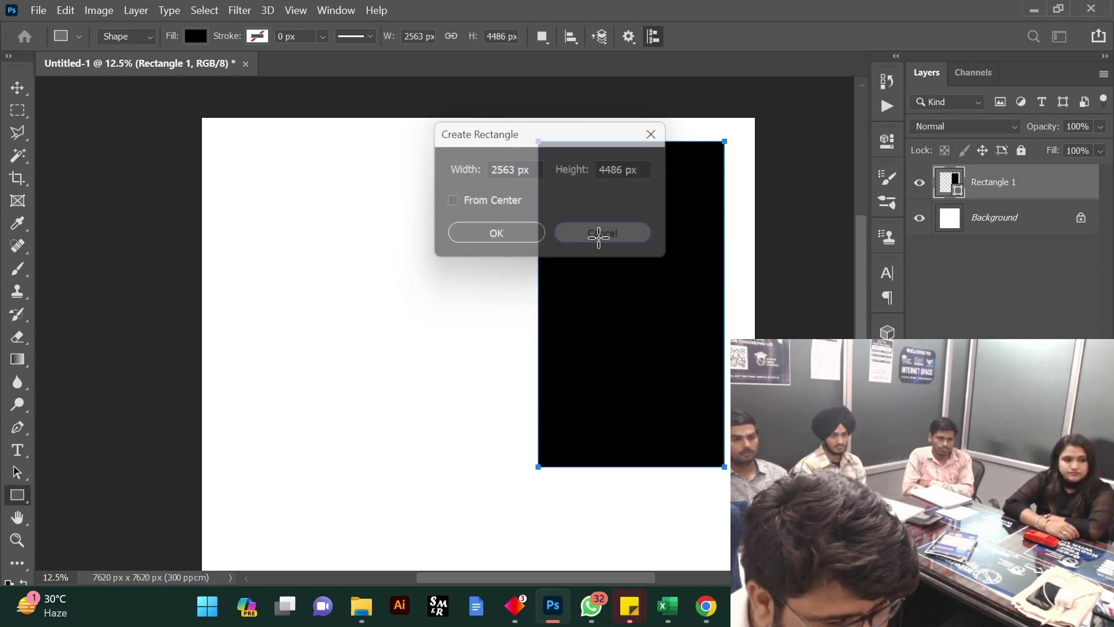
Draw a large horizontal paragraph text box beside the black rectangle and enter the sample text "dddffdfdfds"
click(21, 456)
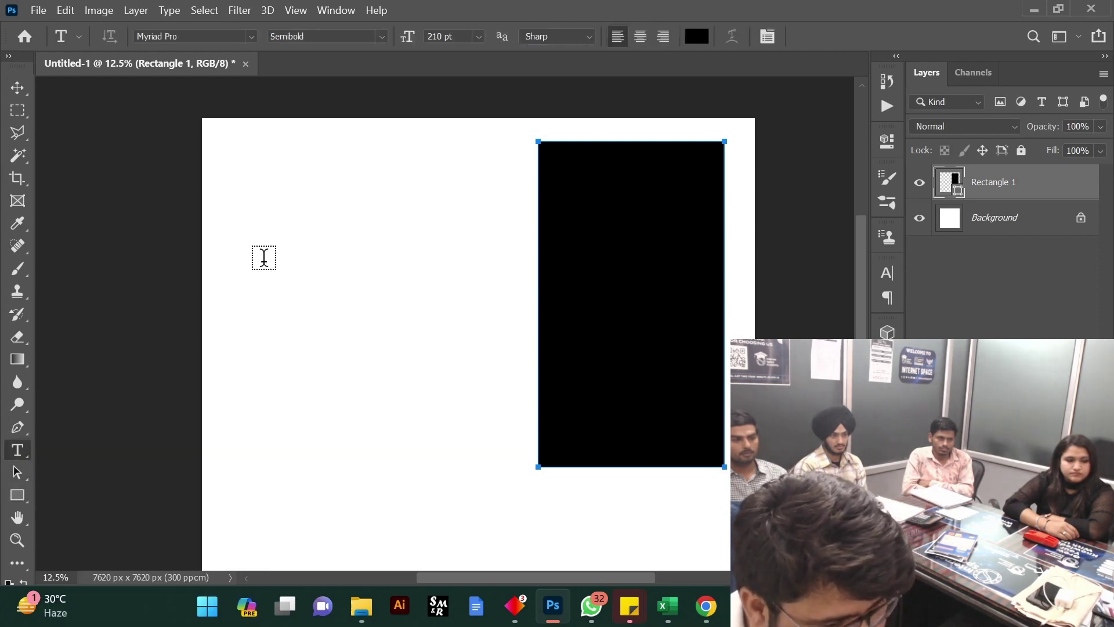
drag(223, 149, 525, 466)
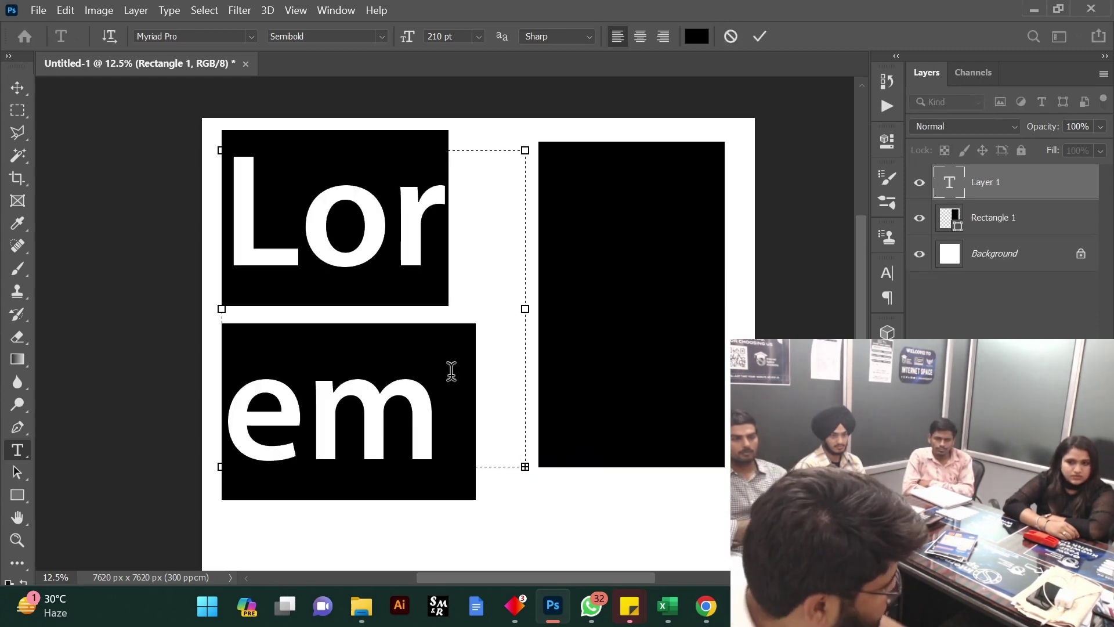
text(dddffdf)
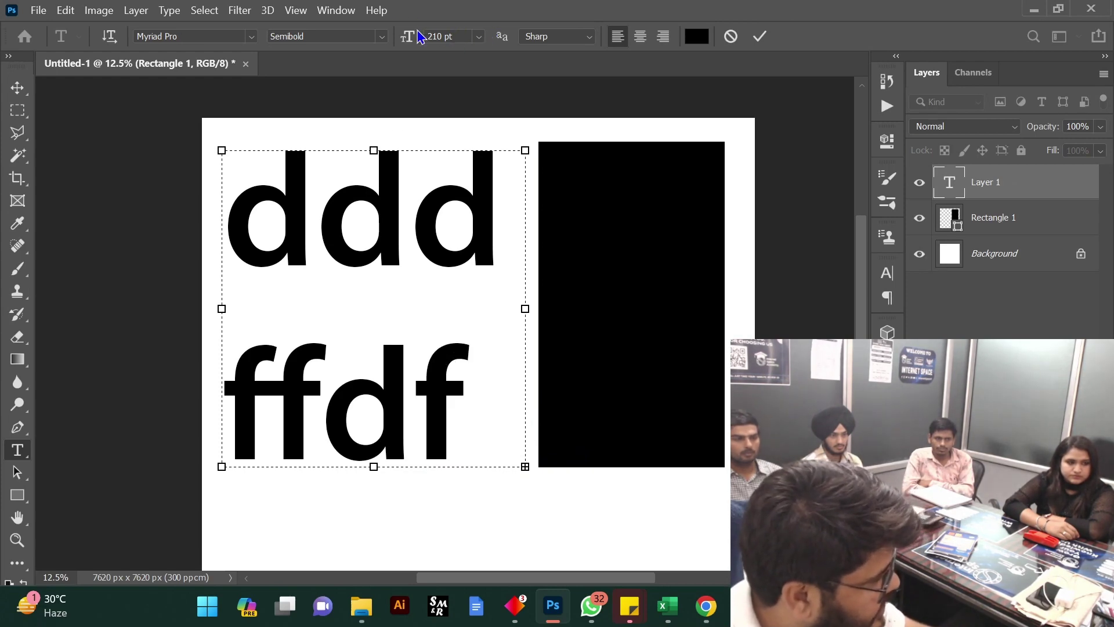
Select the first line "ddd" in the text box and reduce its font size to 32 pt
drag(411, 44, 311, 67)
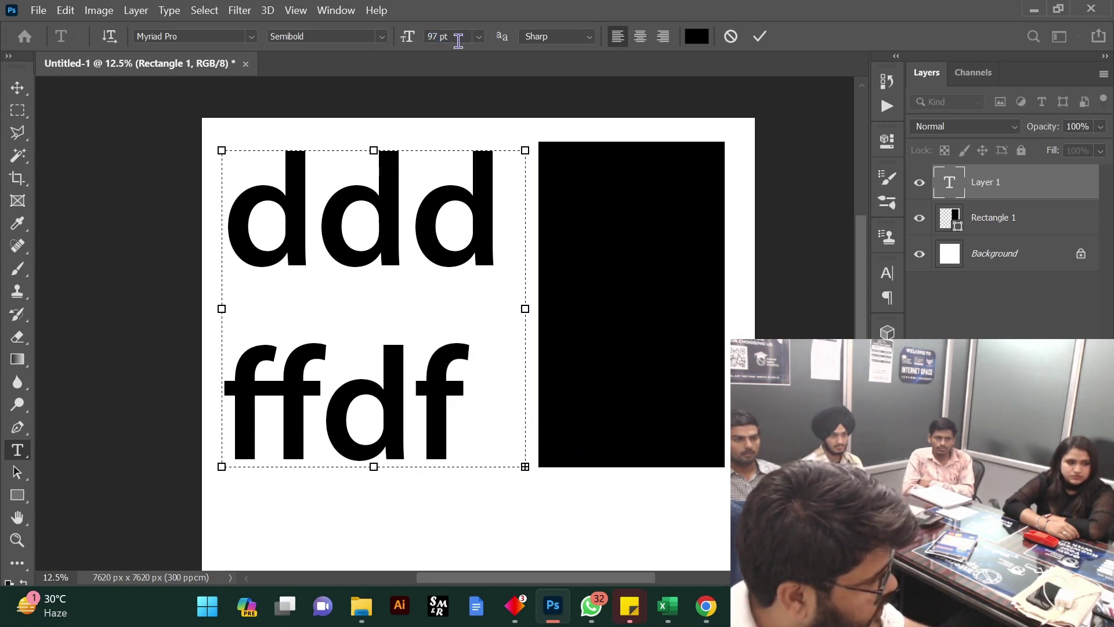
triple_click(445, 276)
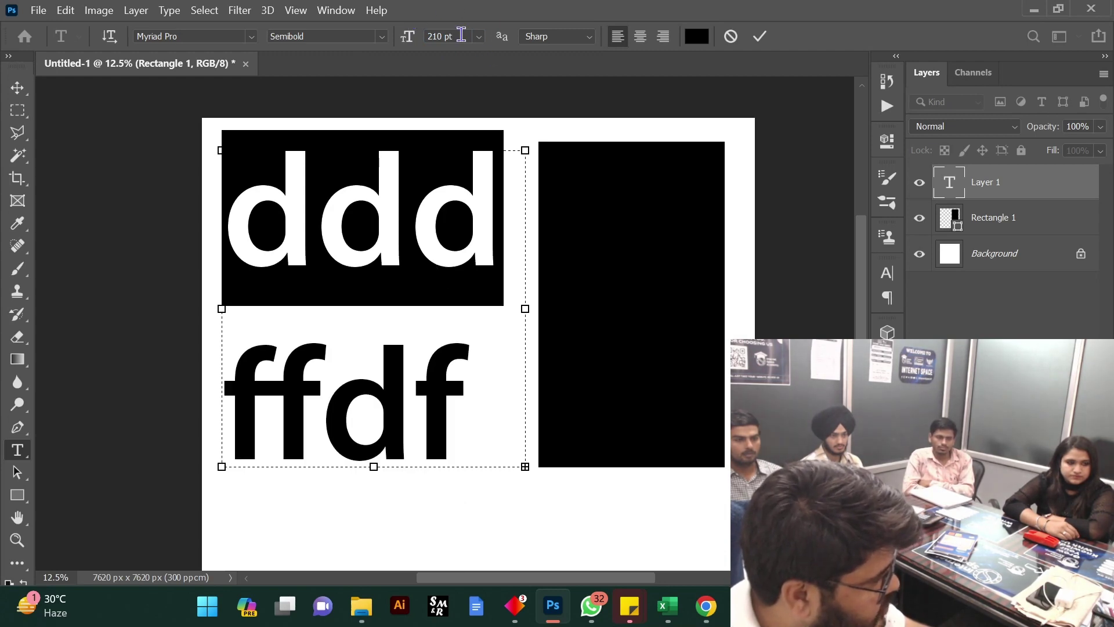
click(414, 47)
key(Down)
key(Down)
key(Down)
key(Down)
key(Down)
key(Down)
key(Down)
key(Down)
key(Down)
key(Down)
key(Down)
key(Down)
key(Down)
key(Down)
key(Down)
key(Down)
key(Down)
key(Down)
key(Down)
key(Down)
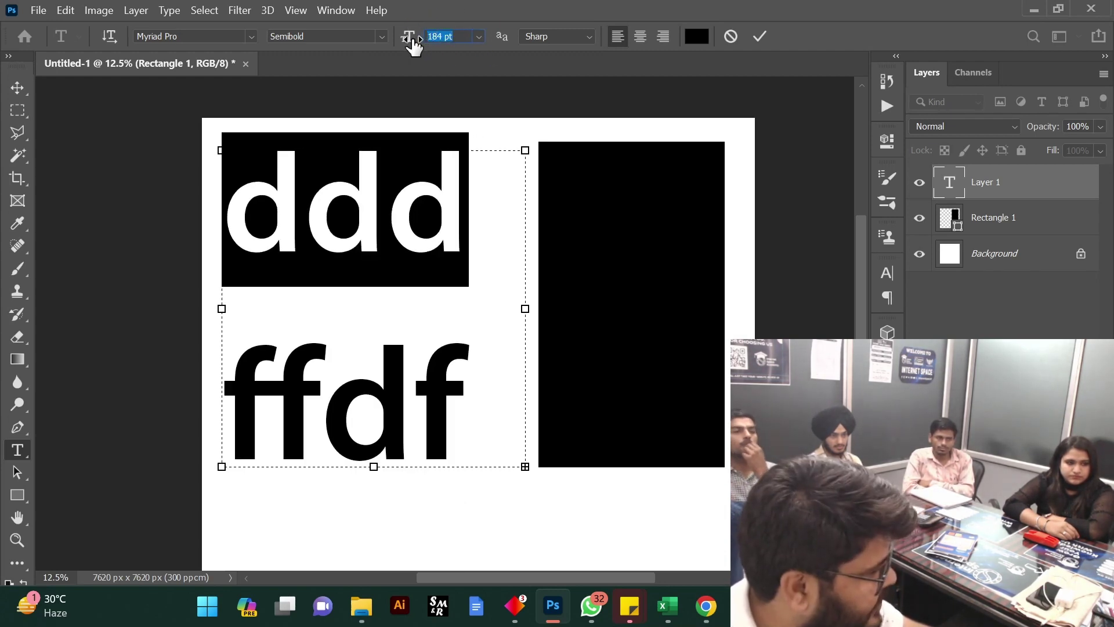
drag(415, 47, 278, 81)
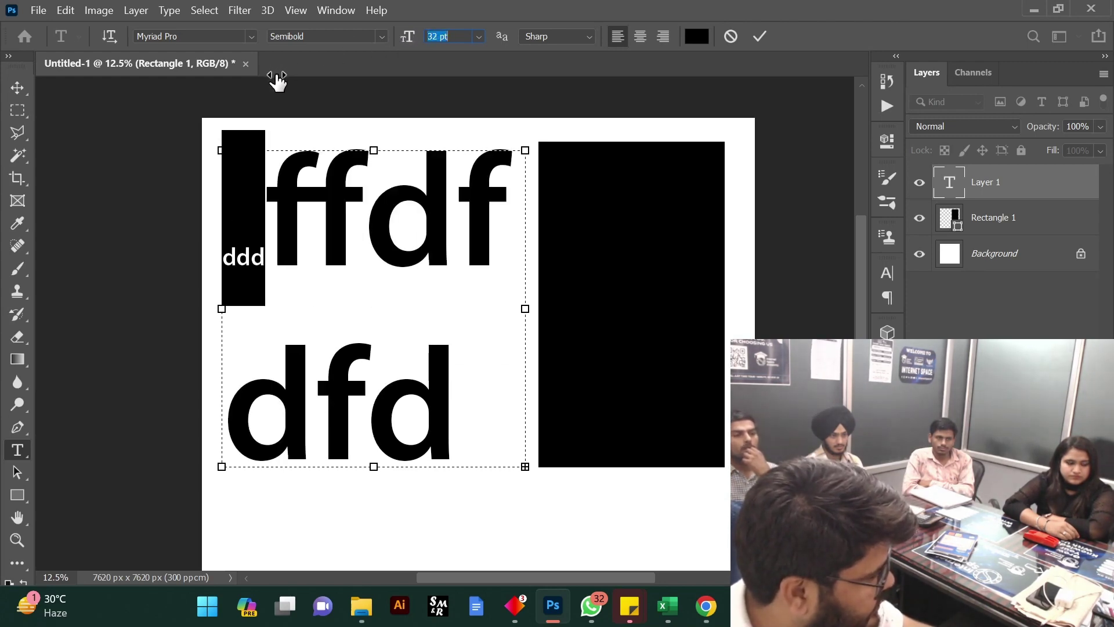
Select all the text in the box, set its font size to 12 pt, and enlarge it to 135 pt
click(357, 389)
key(ctrl+a)
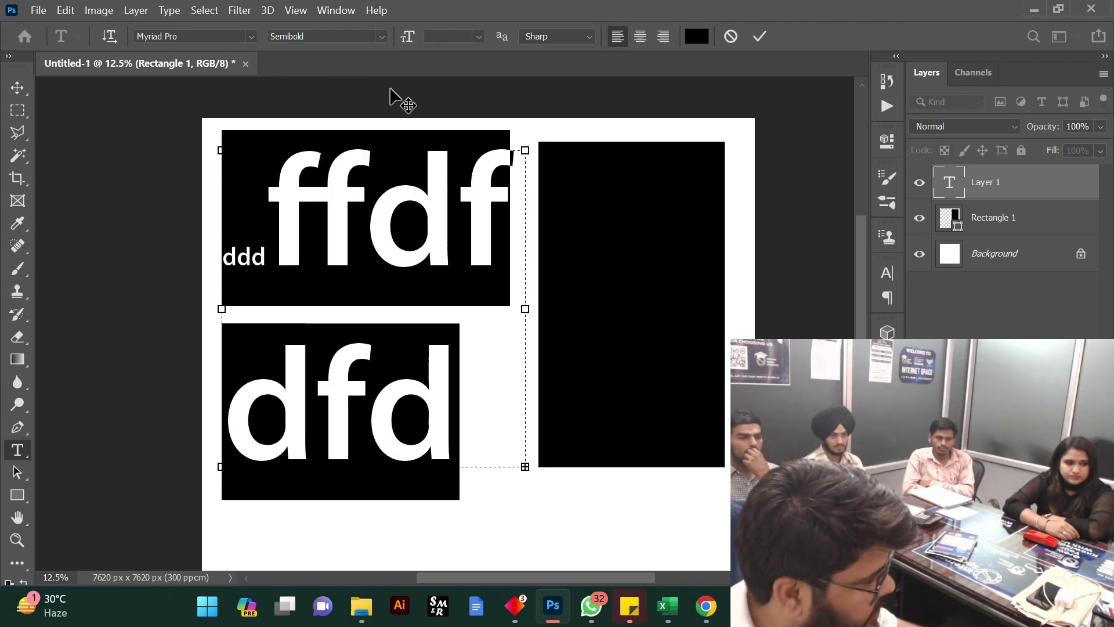
click(478, 36)
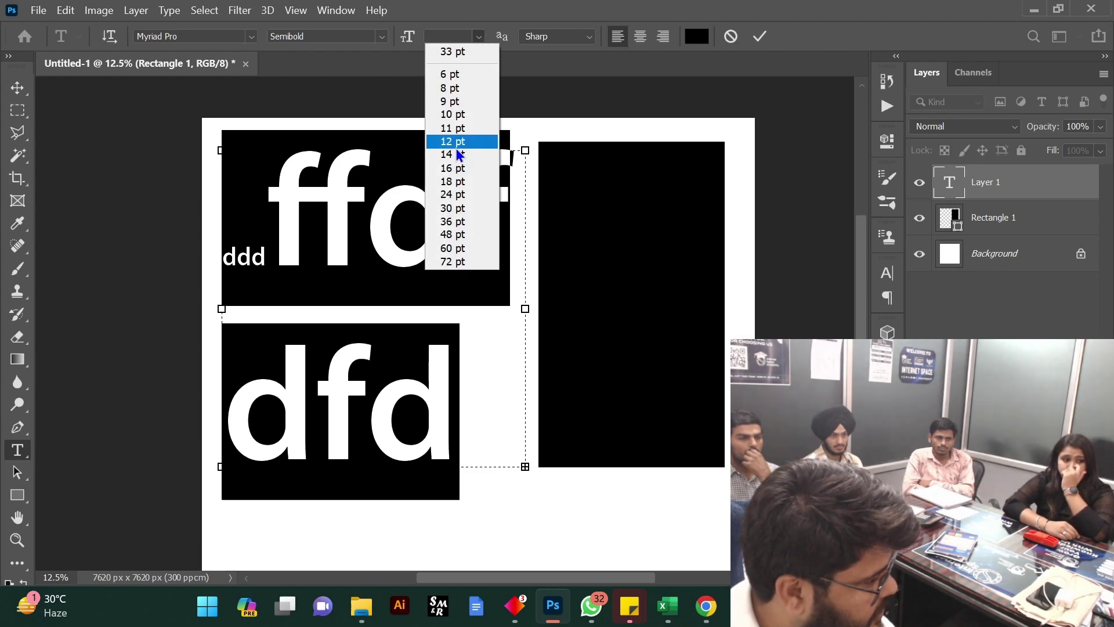
click(457, 145)
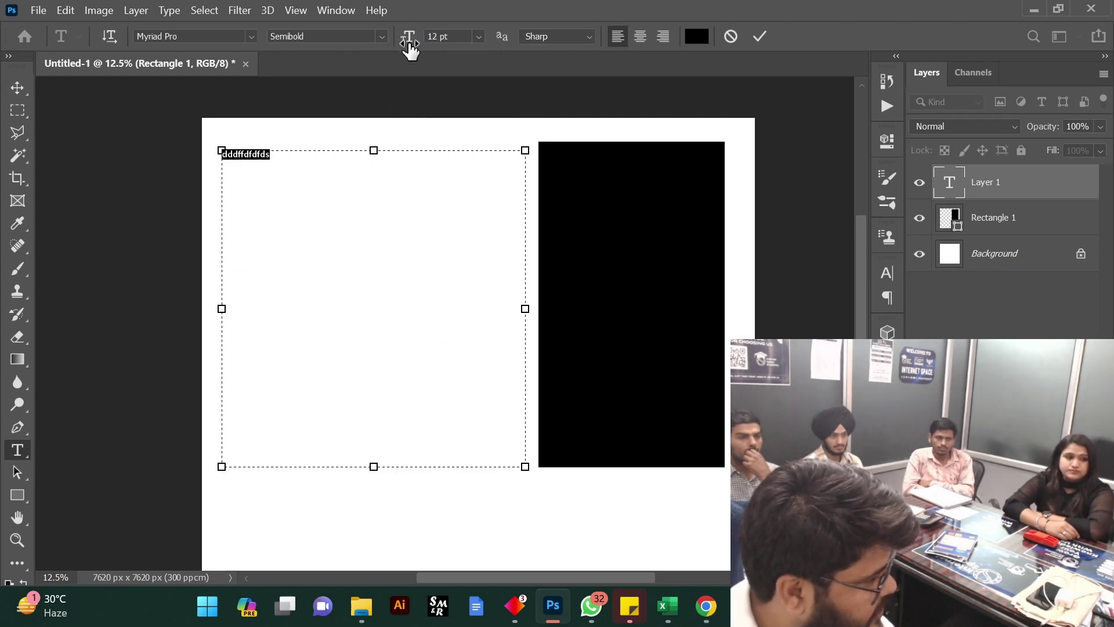
drag(410, 51, 517, 58)
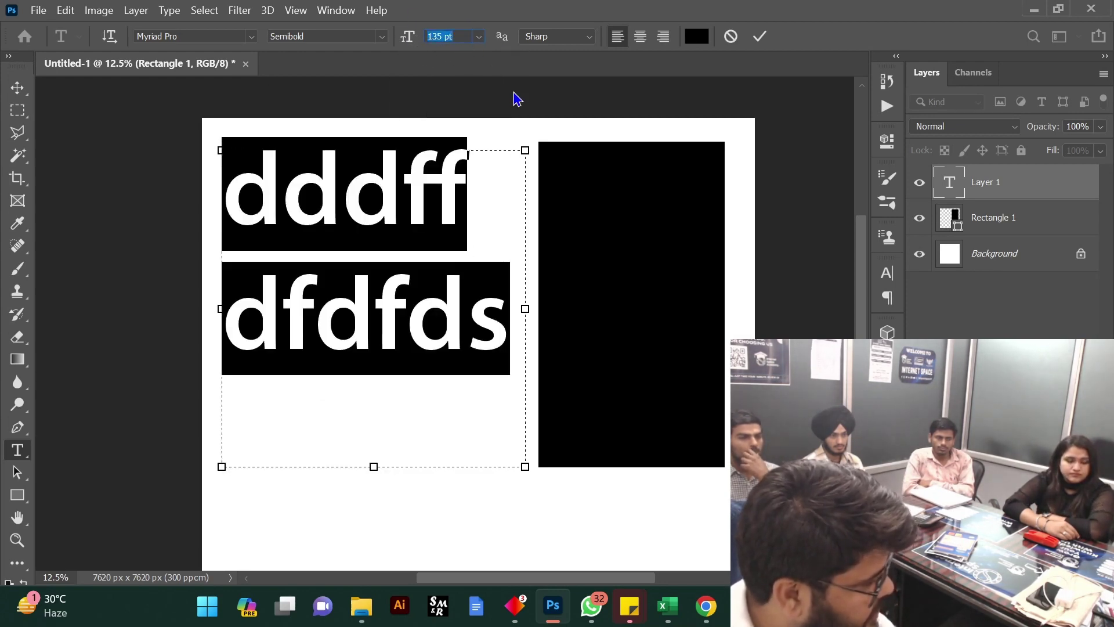
click(455, 297)
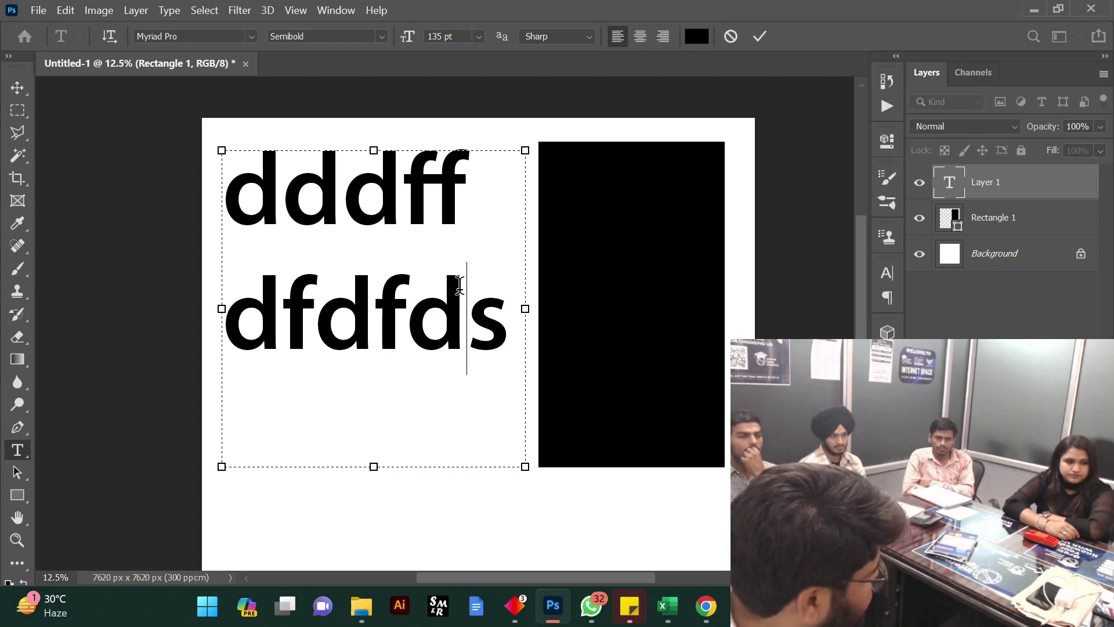
Commit the paragraph text and hide its layer
click(759, 39)
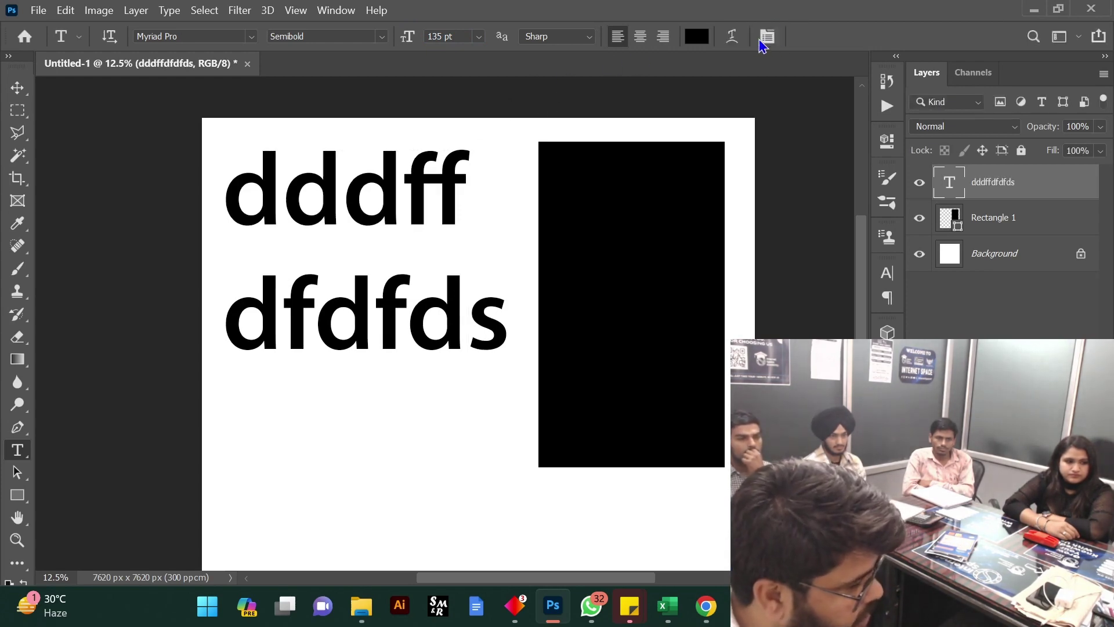
click(919, 182)
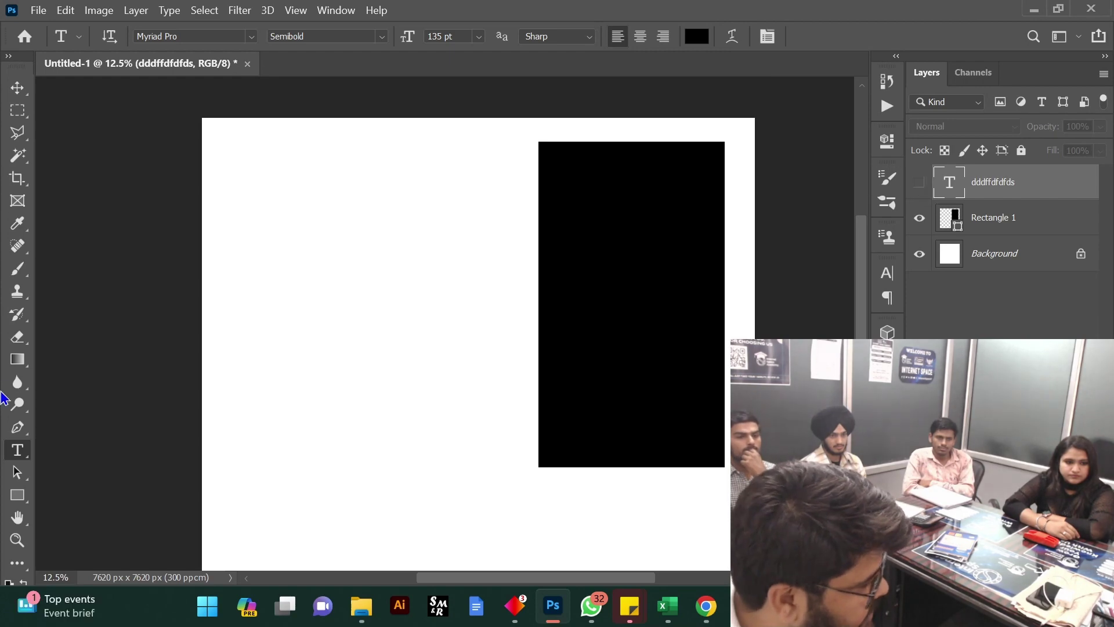
Place a "Lorem Ipsum" point text line near the canvas's upper-left corner and delete its layer
click(251, 172)
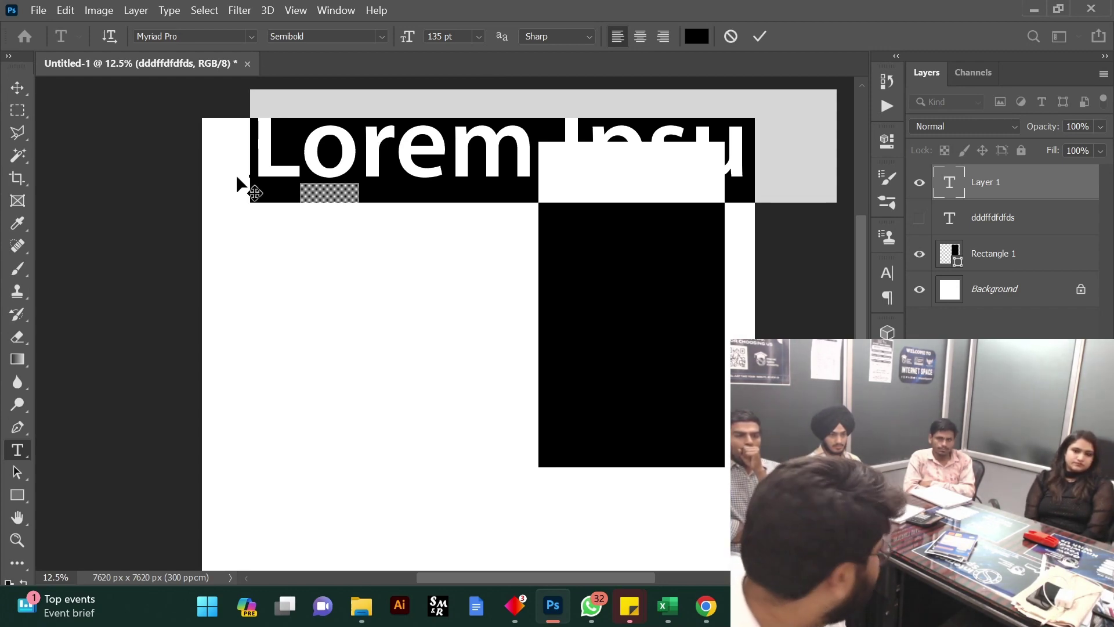
click(17, 87)
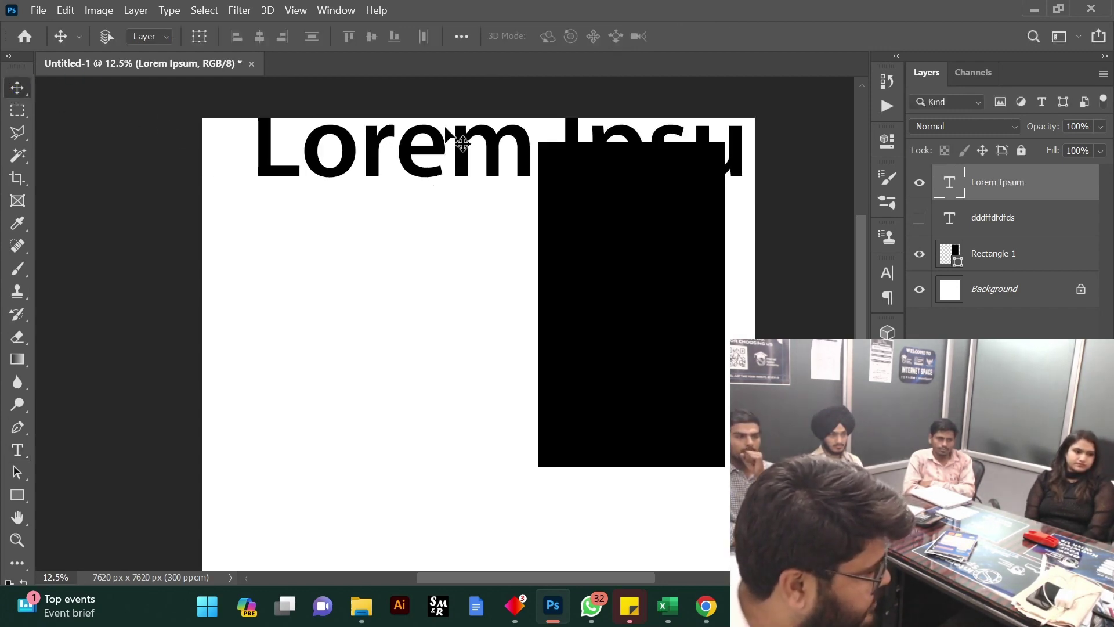
drag(444, 138, 389, 188)
key(Delete)
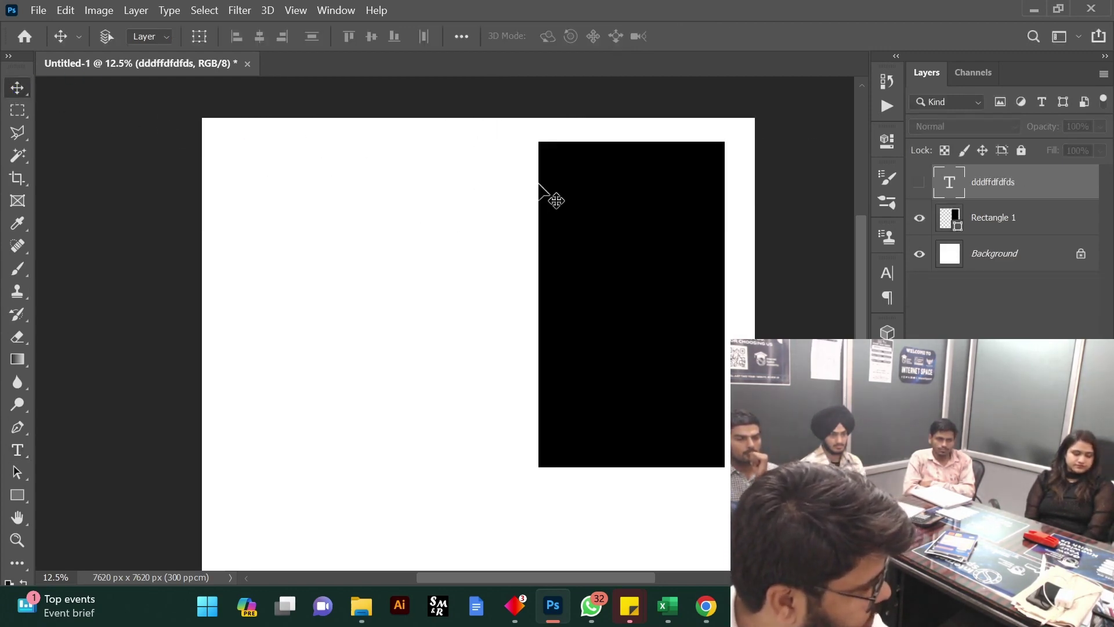
scroll(662, 310, down, 1)
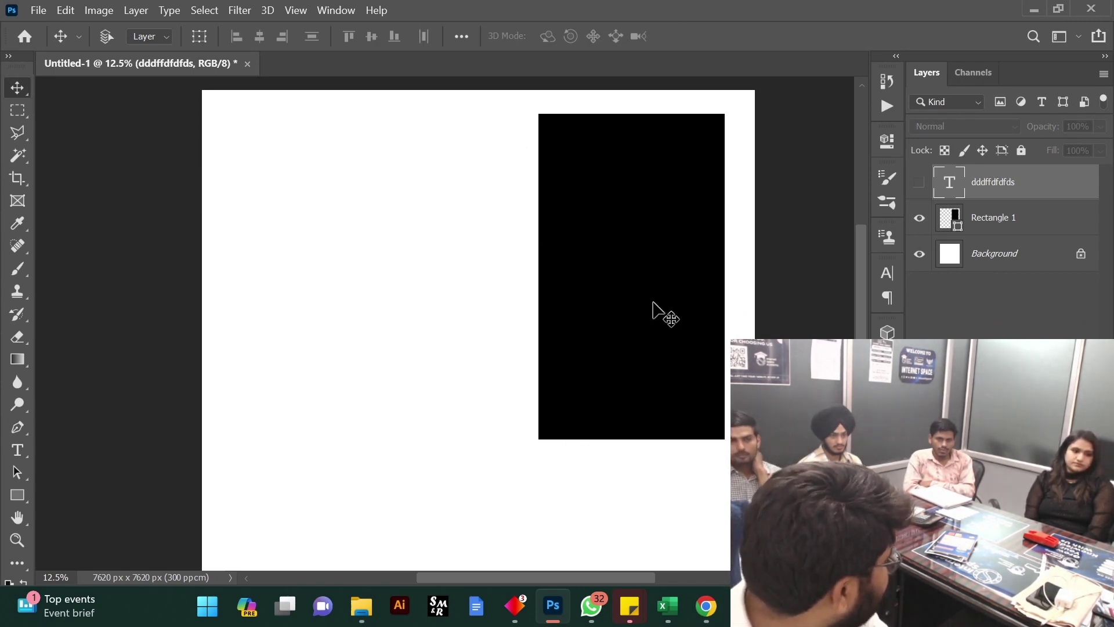
click(17, 449)
drag(221, 127, 499, 435)
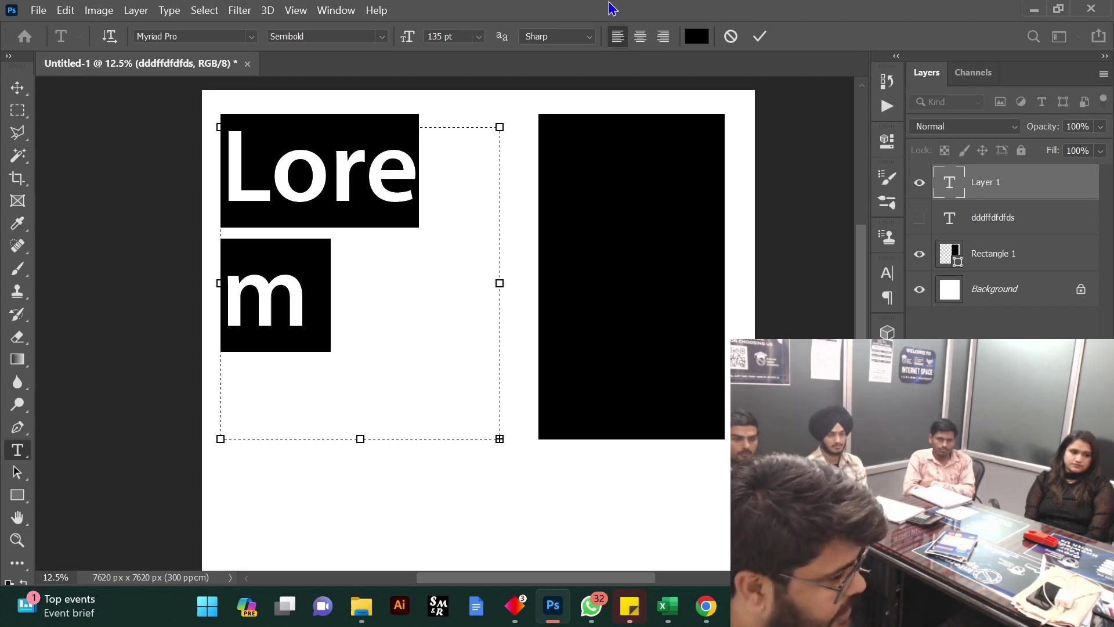
click(720, 37)
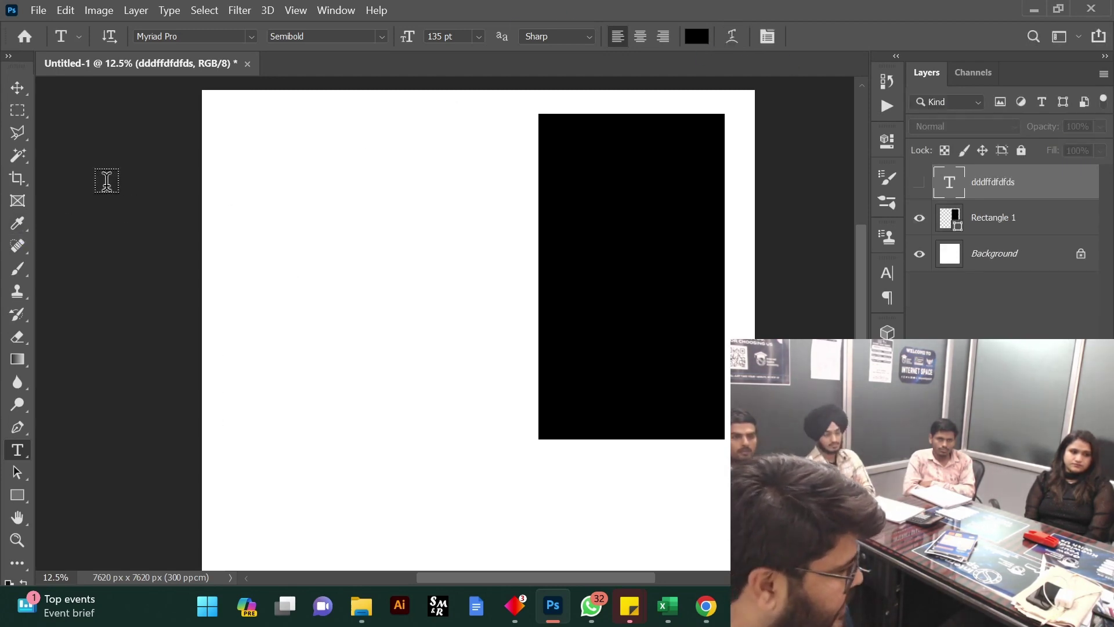
click(254, 123)
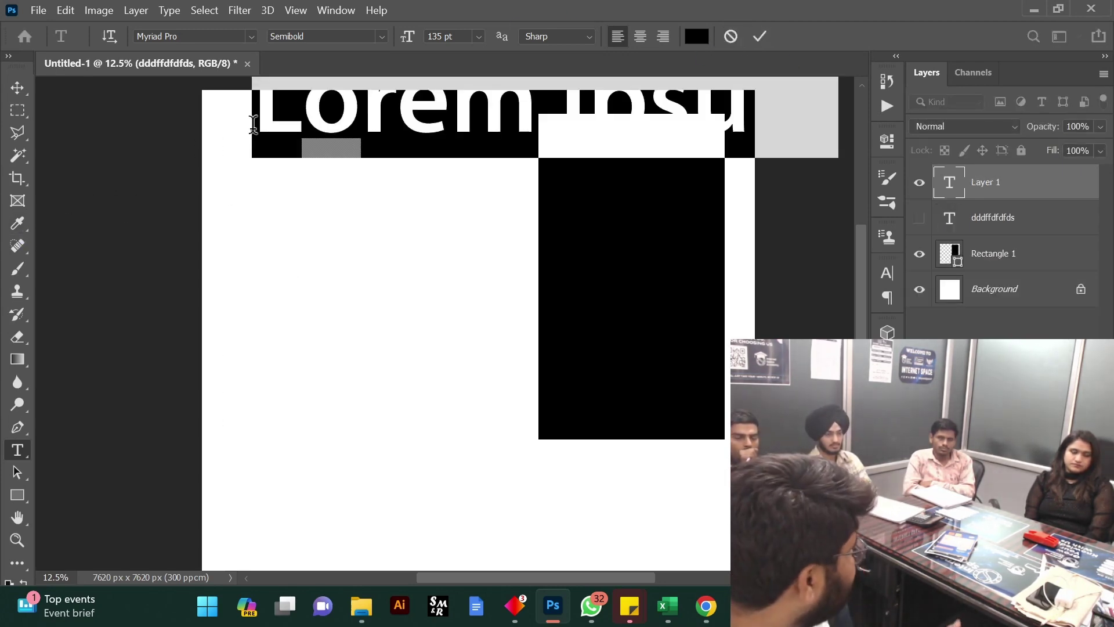
click(731, 37)
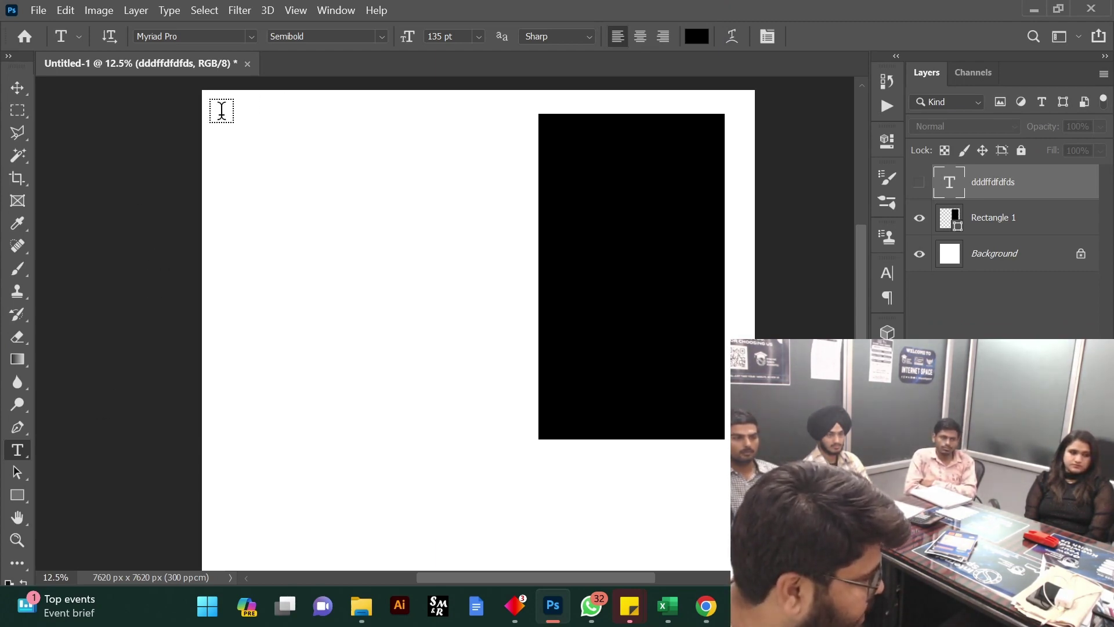
Draw a wide, shallow text box near the canvas's upper-left corner, enter "HELLO" and reduce the font size of the letters "HELL"
drag(221, 114, 511, 185)
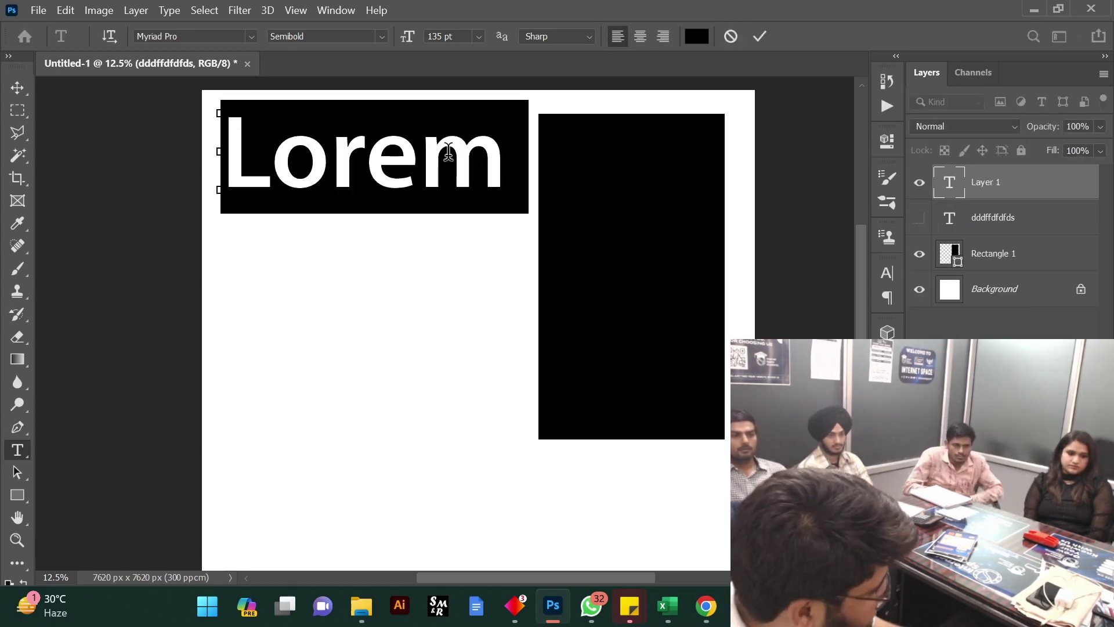
text(HELL)
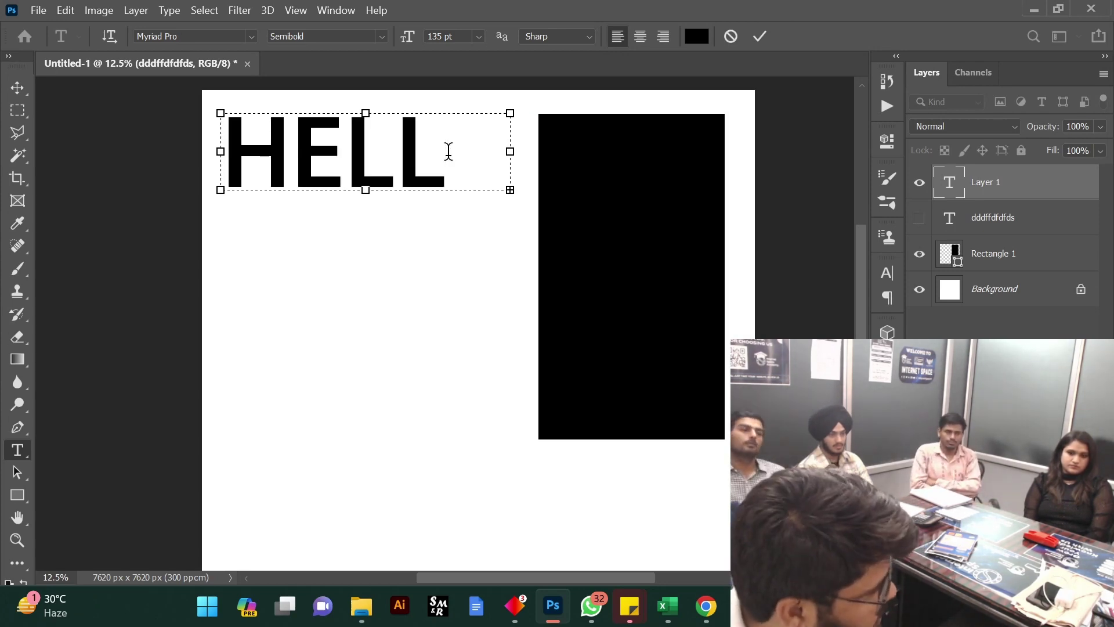
double_click(449, 151)
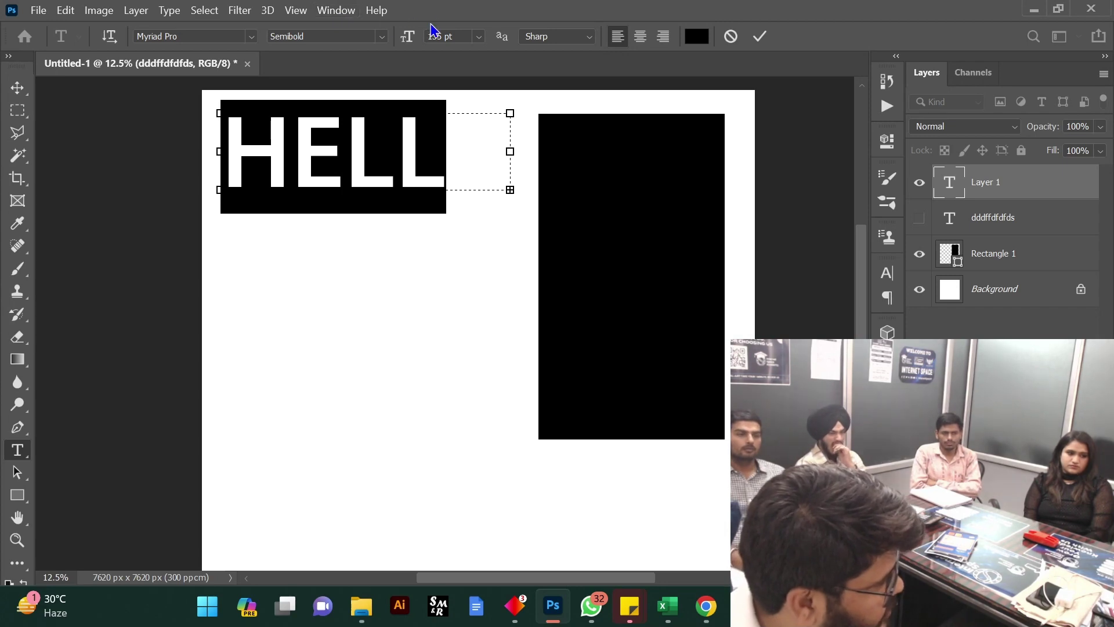
drag(405, 42, 363, 42)
Set the whole word "HELLO" to 12 pt, enlarge it to 117 pt and commit the text
drag(472, 156, 203, 141)
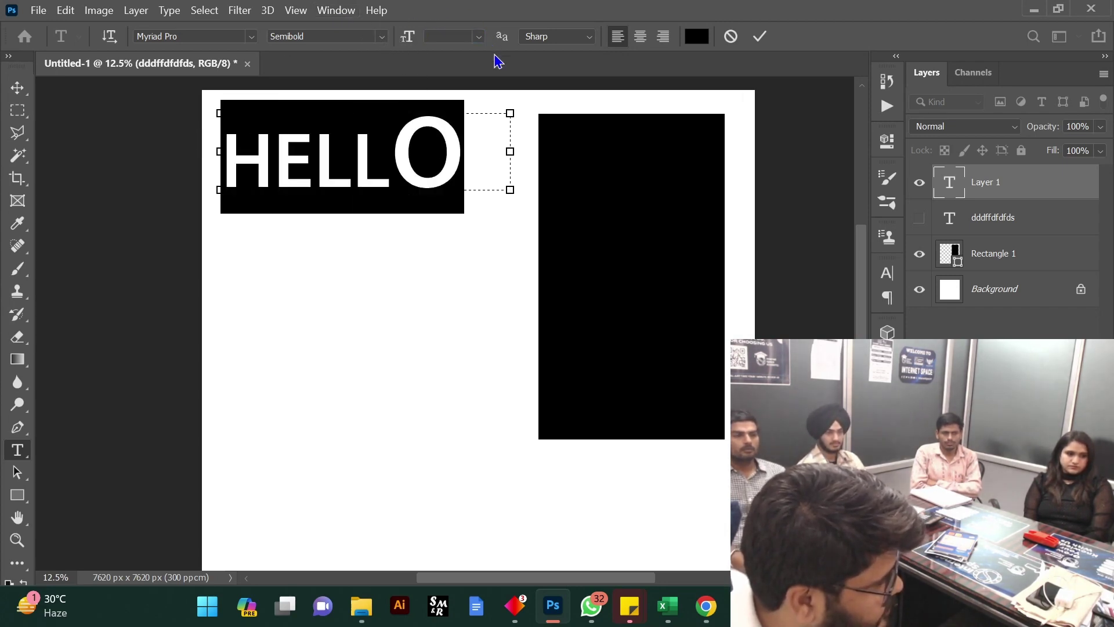
click(478, 36)
click(464, 141)
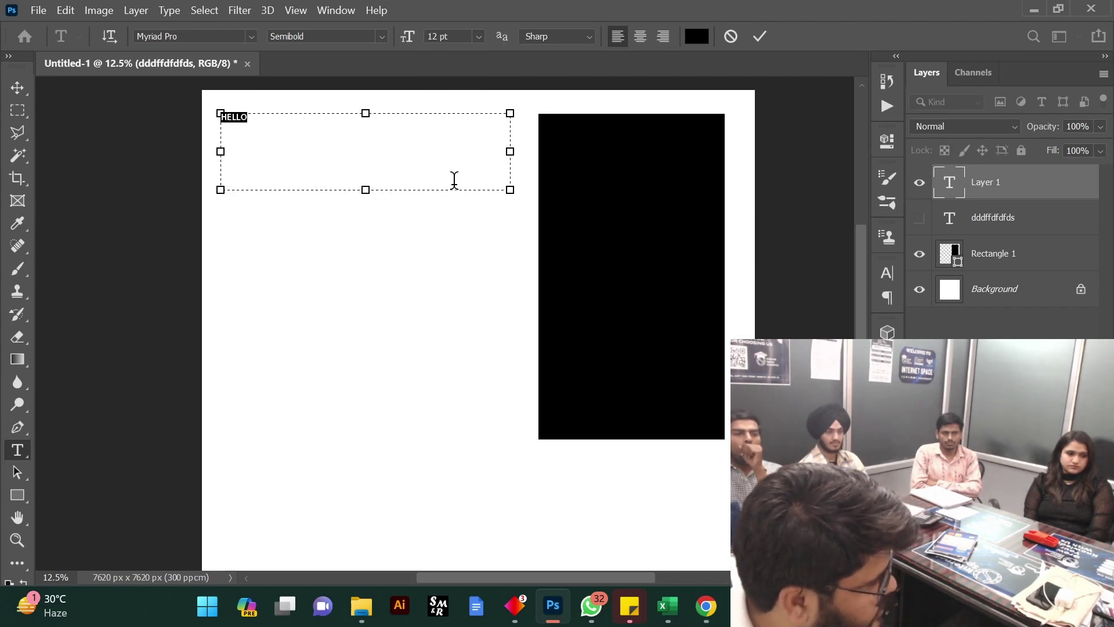
drag(409, 46, 502, 33)
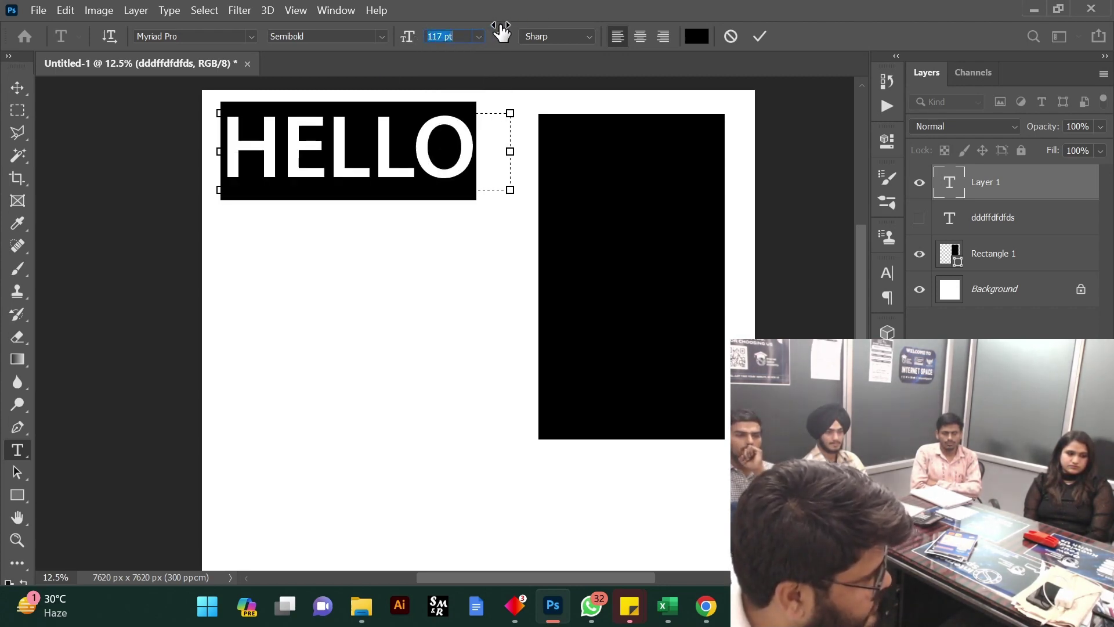
click(434, 171)
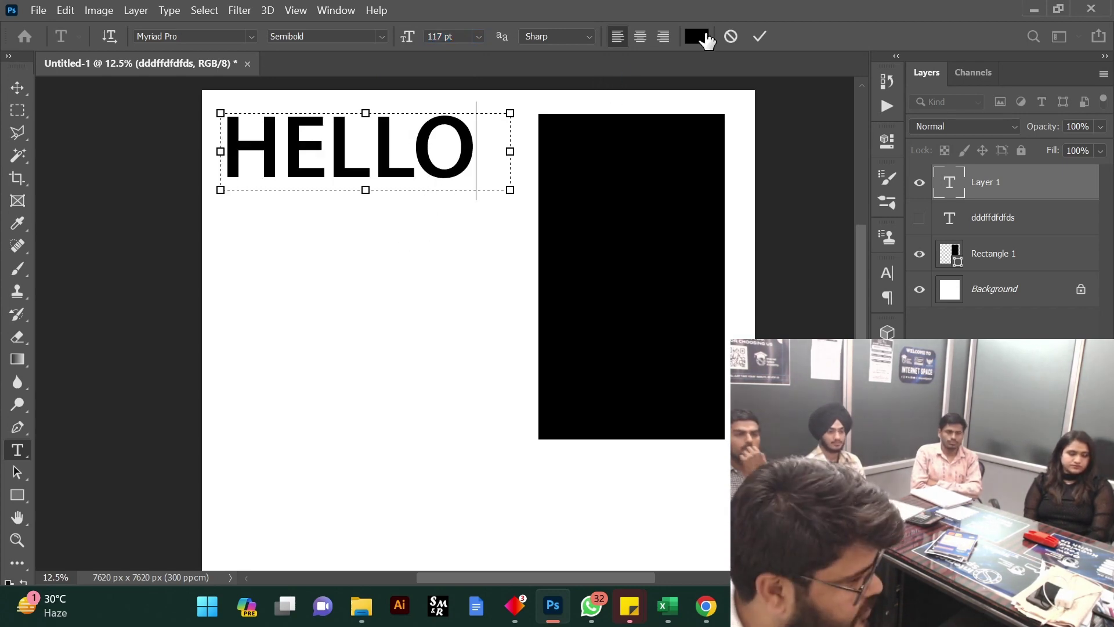
click(759, 41)
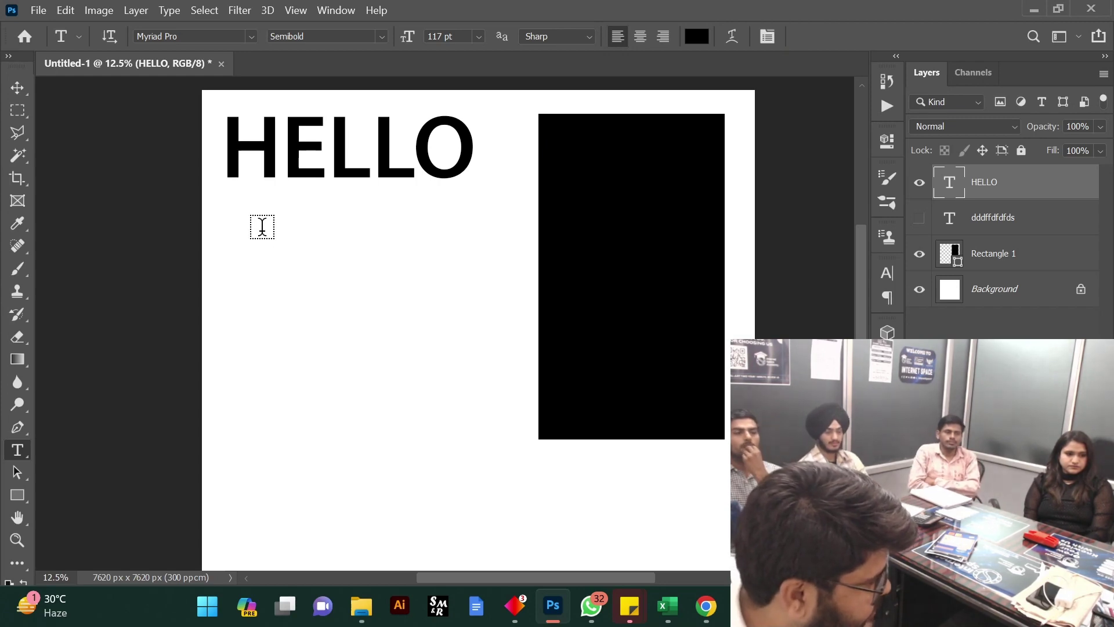
click(225, 216)
mouse_move(276, 206)
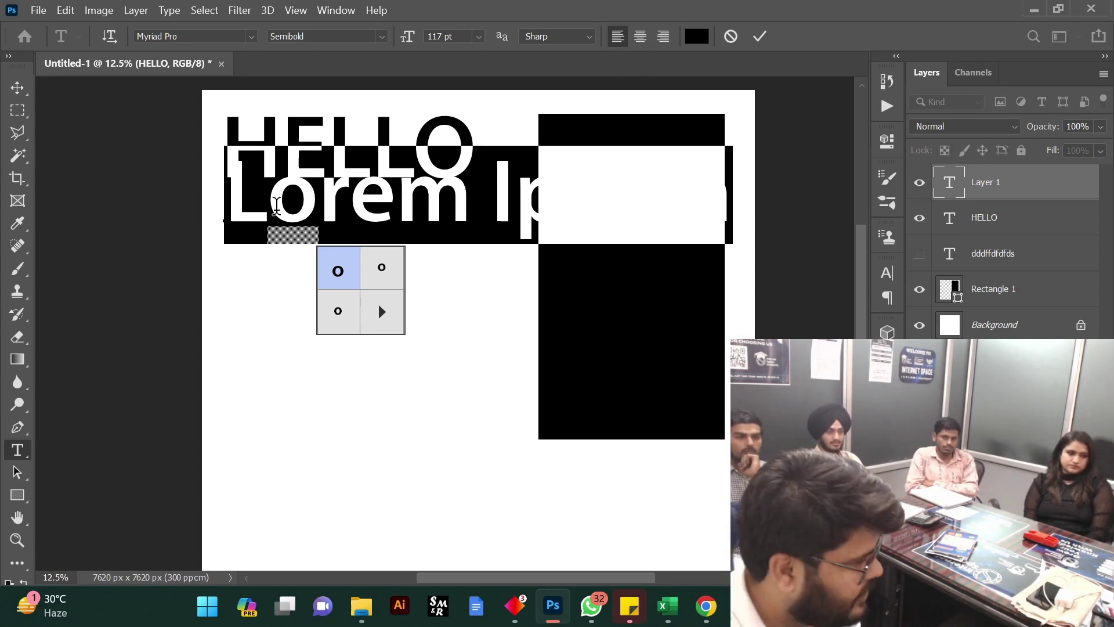
click(731, 36)
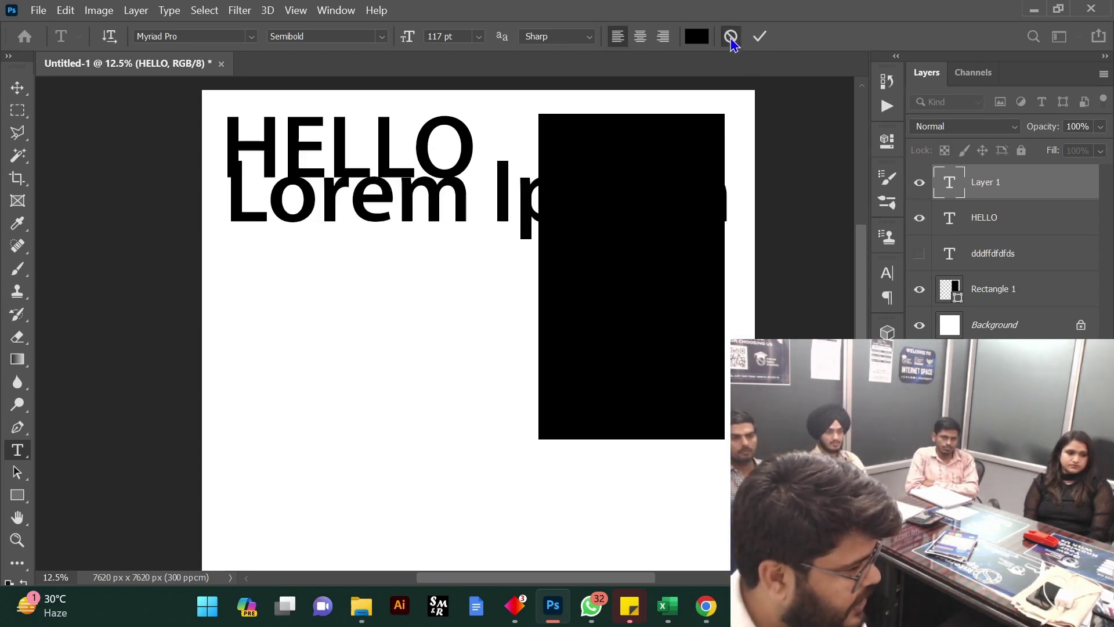
Hide the HELLO layer and fill a new text box inside the black rectangle with the sample letters "fdgdgdhfhd"
click(919, 182)
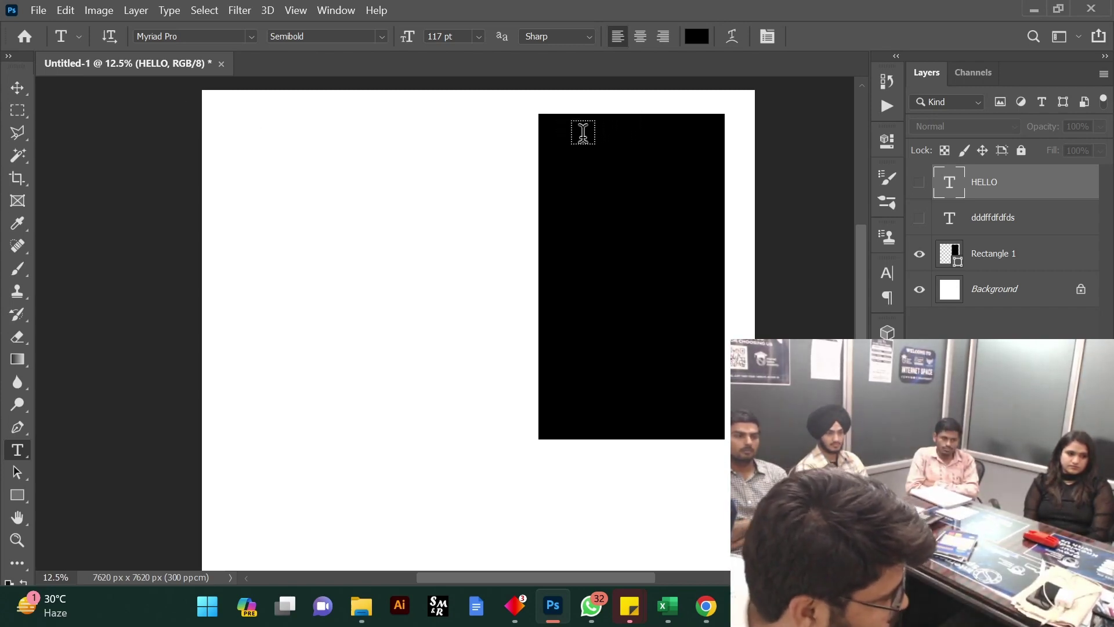
drag(546, 128, 708, 423)
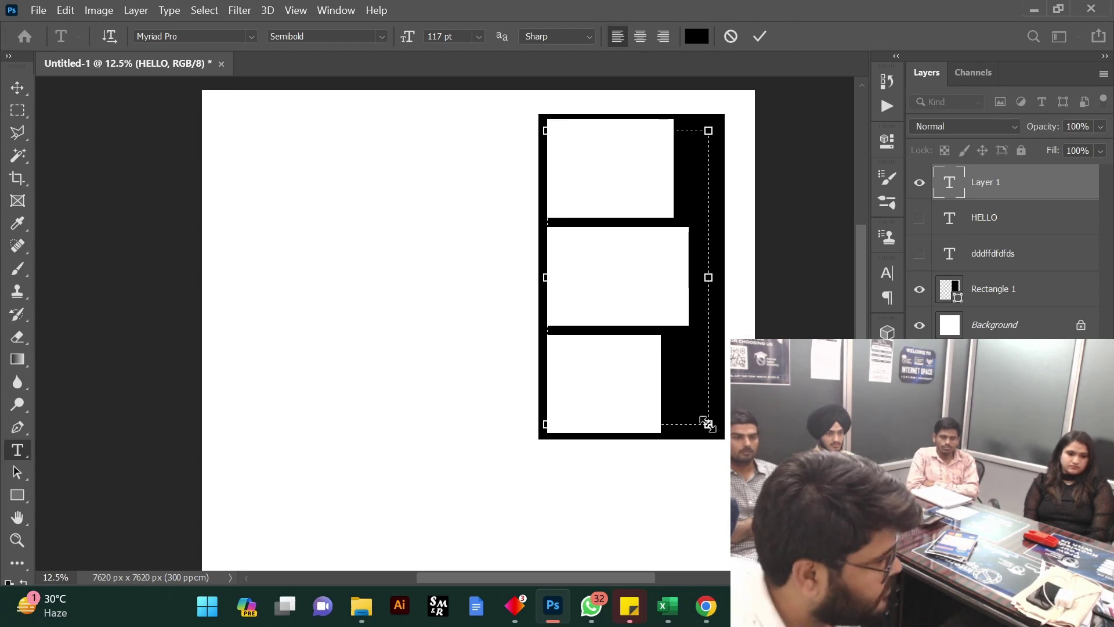
text(dfdfdfd)
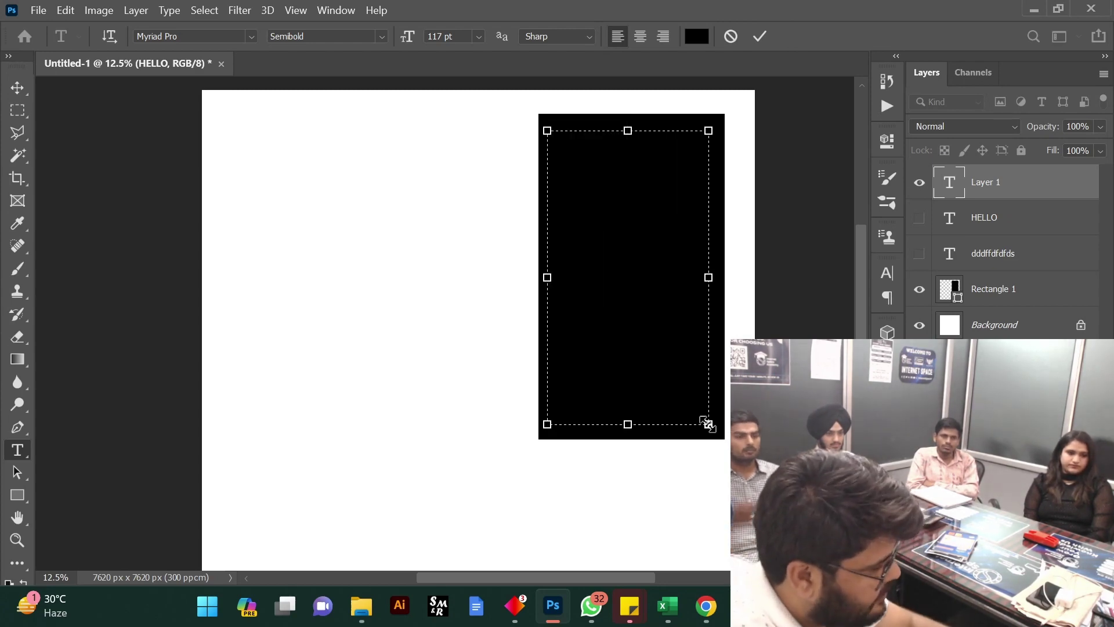
Select all the text inside the black rectangle, set its color to white and commit it
triple_click(596, 364)
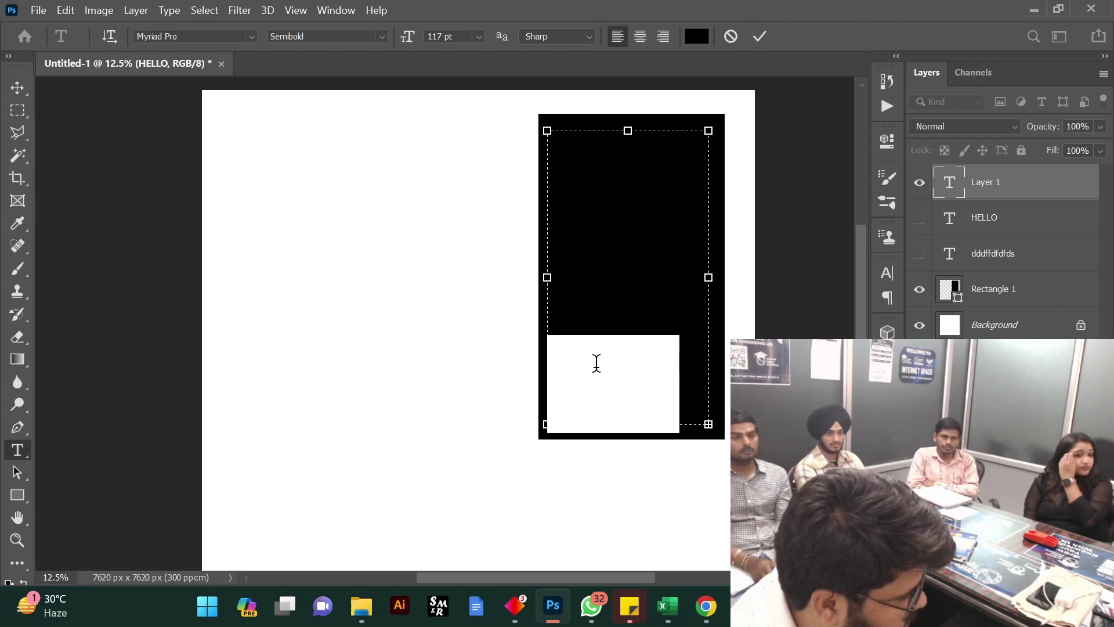
double_click(595, 363)
click(595, 363)
double_click(594, 363)
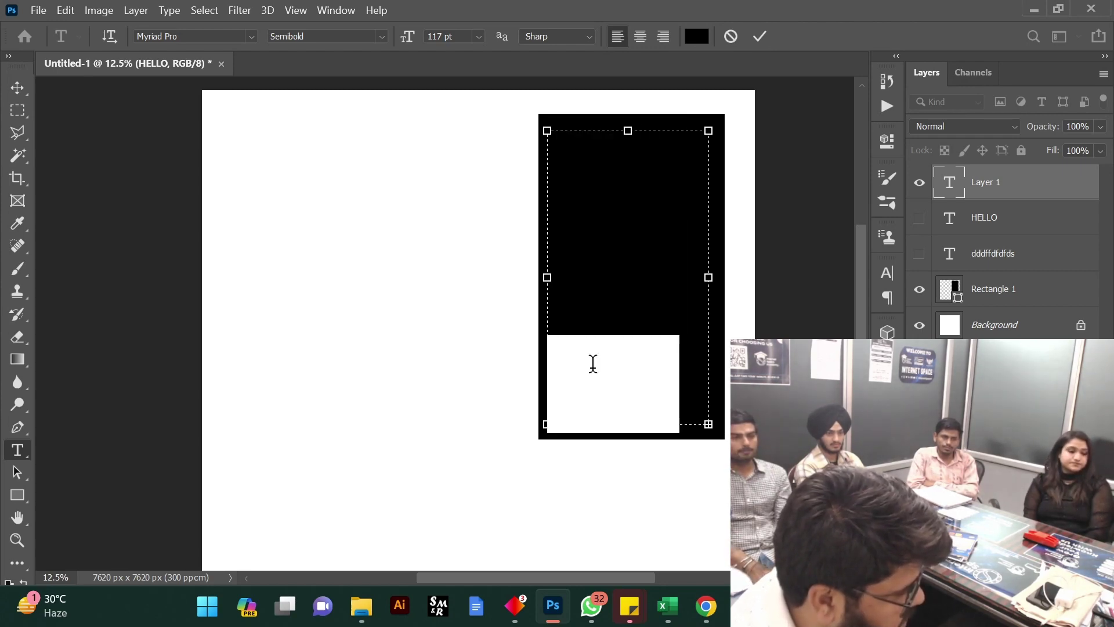
click(593, 363)
drag(672, 388, 532, 133)
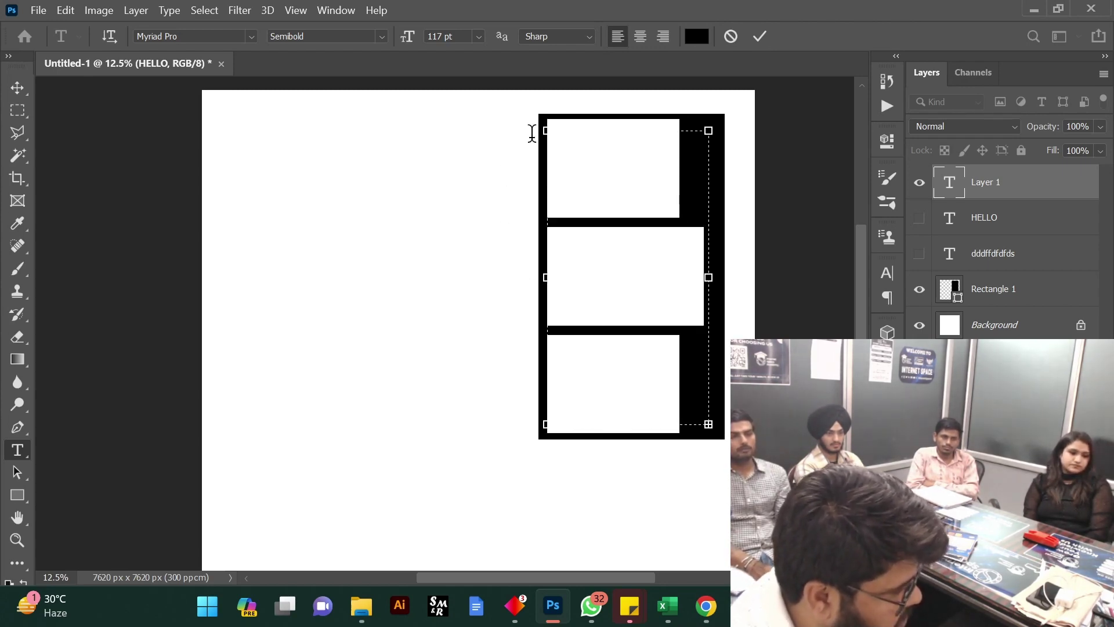
click(696, 36)
drag(663, 216, 399, 81)
click(879, 154)
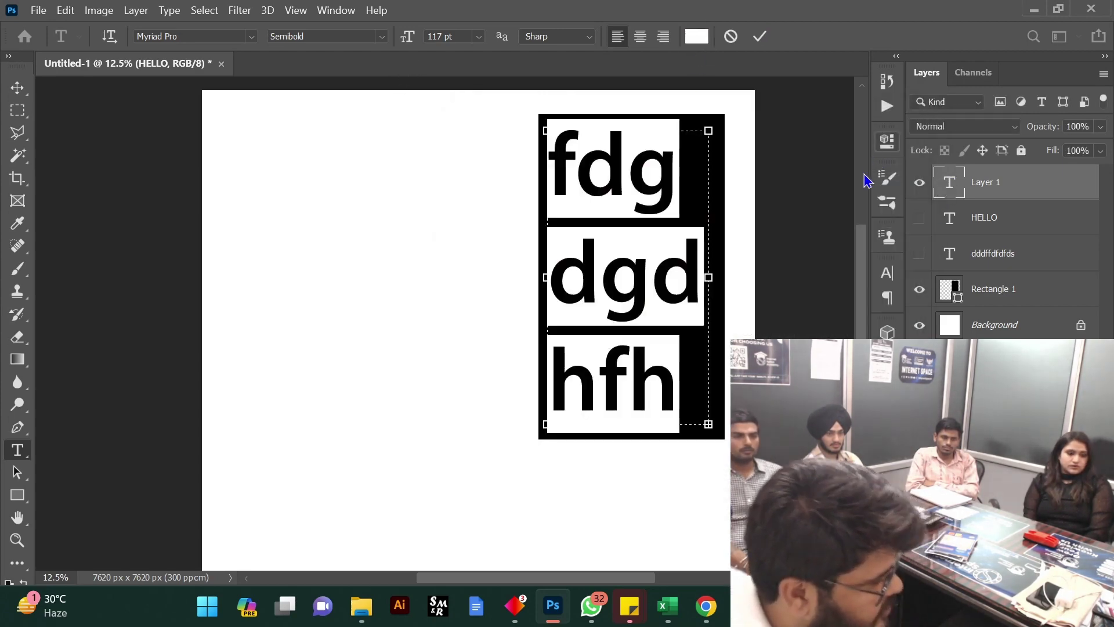
click(663, 375)
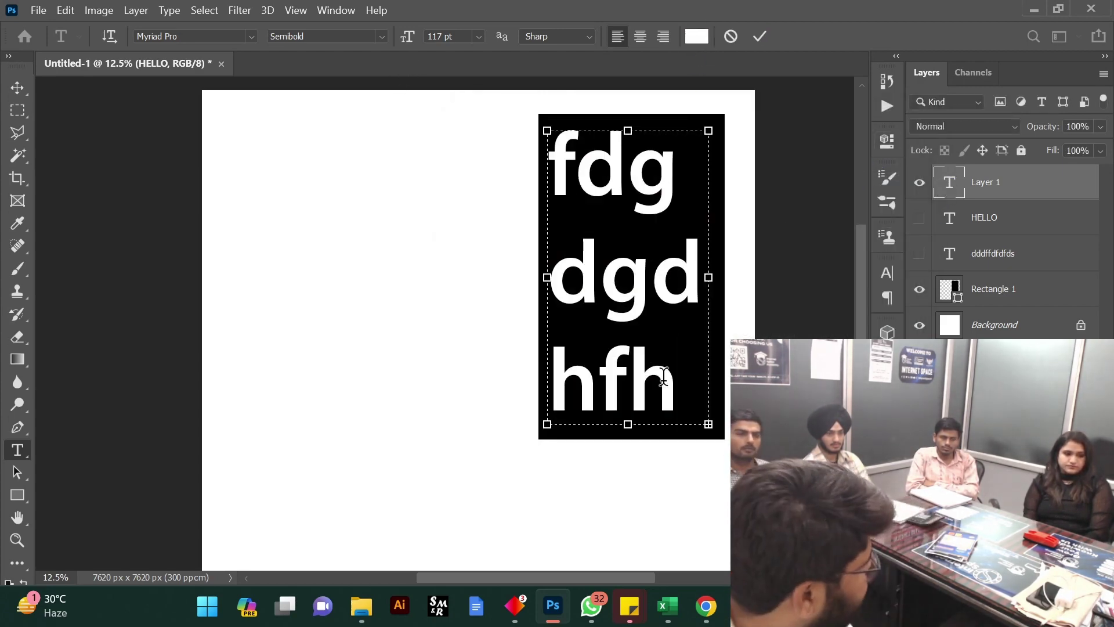
click(760, 36)
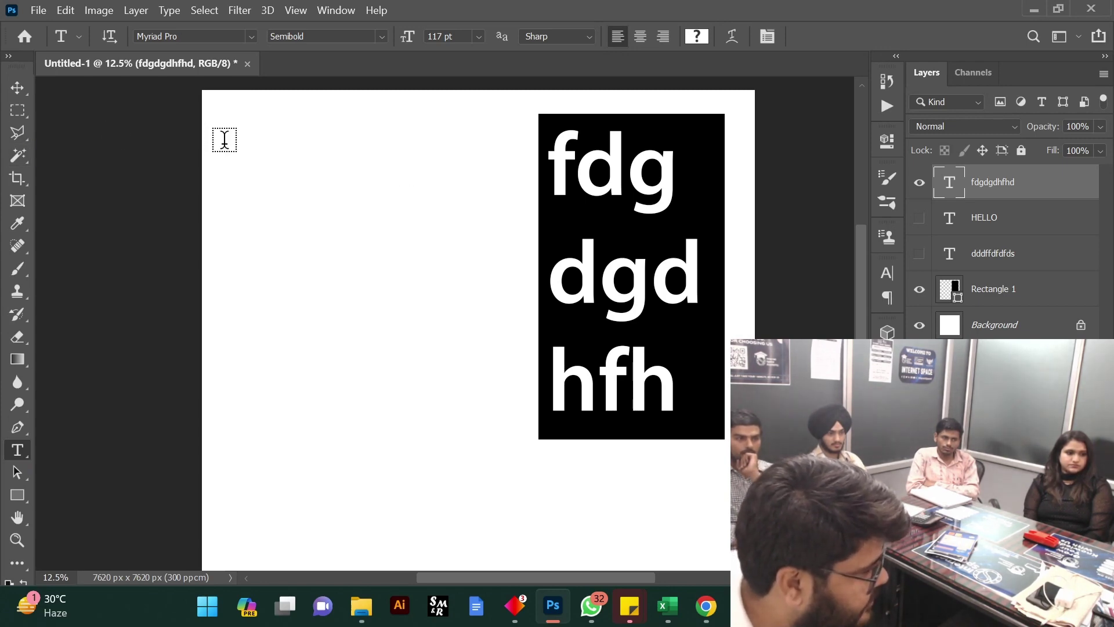
Draw a text box between the canvas's left edge and the black rectangle, and look through the available font families and Myriad Pro styles
drag(225, 132, 523, 276)
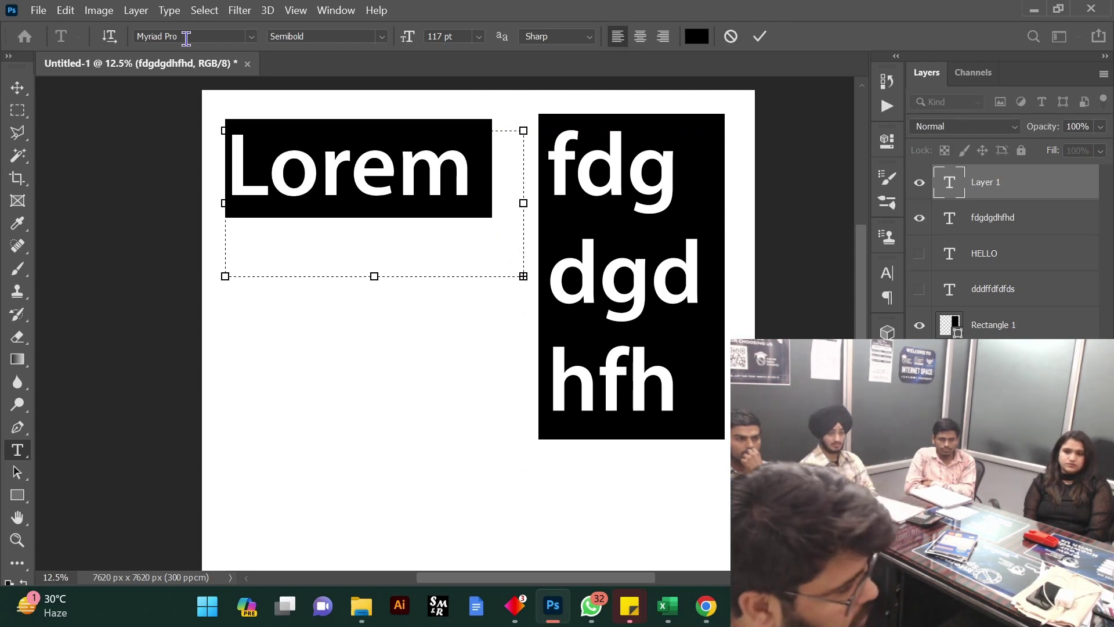
click(251, 37)
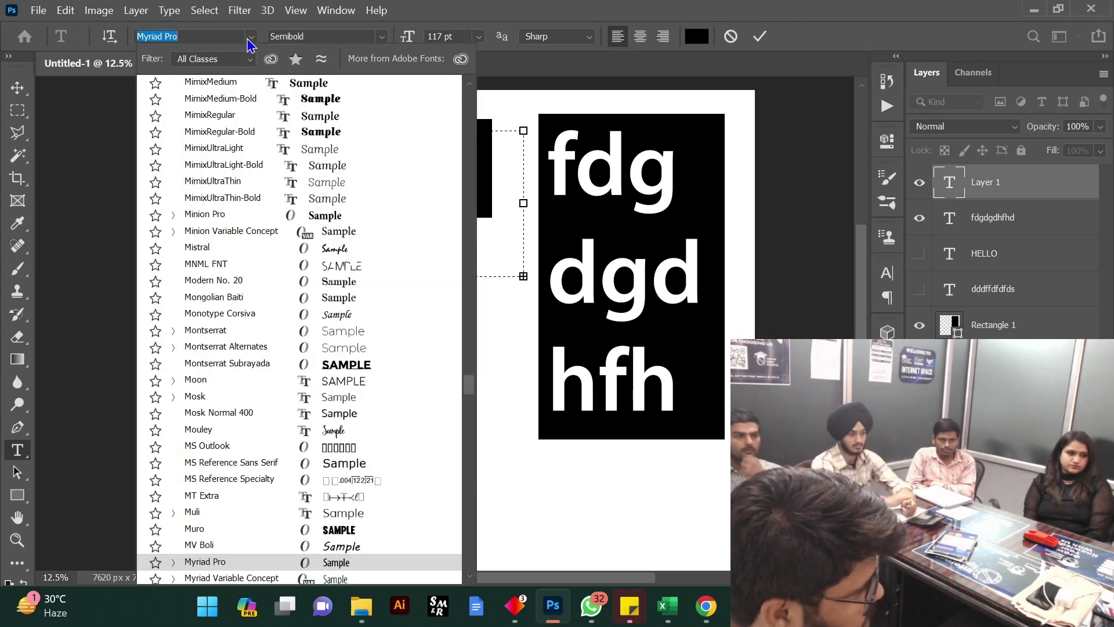
scroll(270, 278, down, 2)
scroll(290, 345, down, 10)
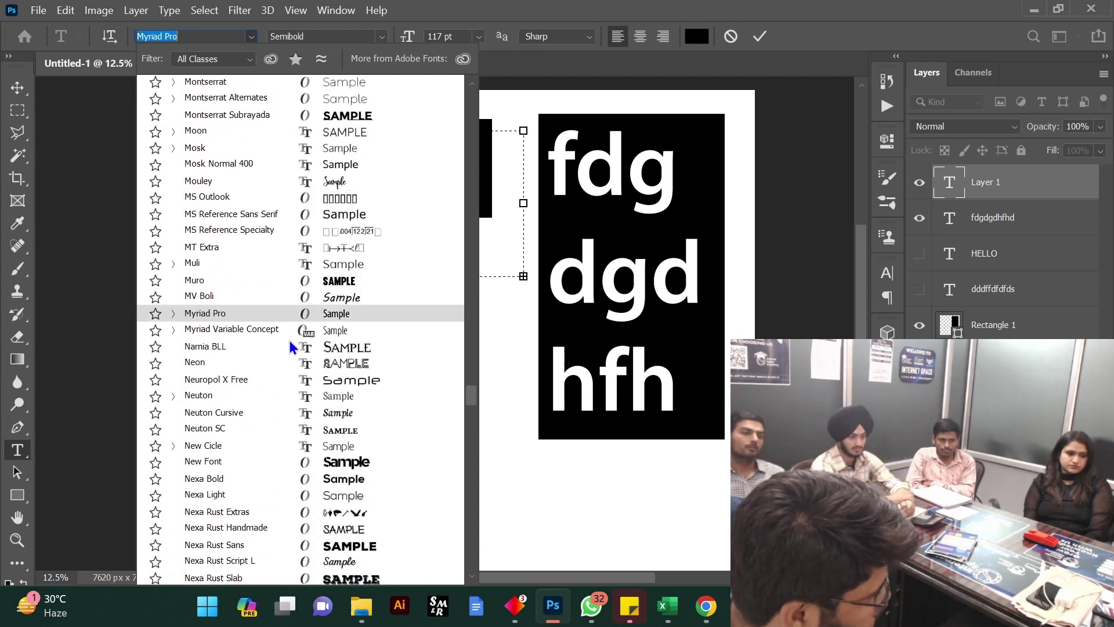
click(254, 44)
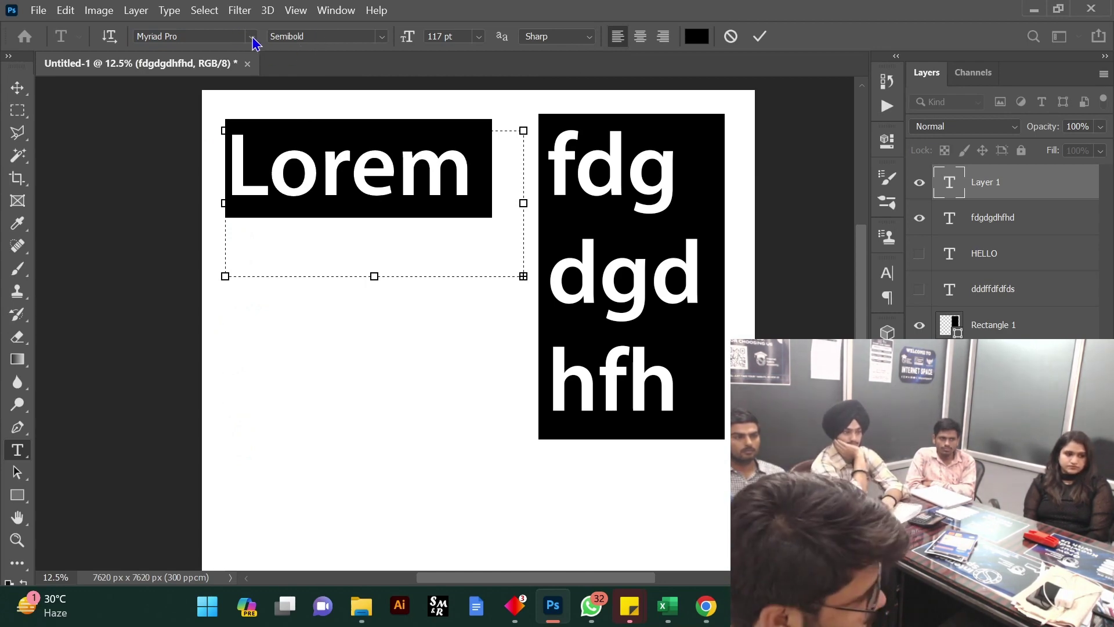
click(382, 37)
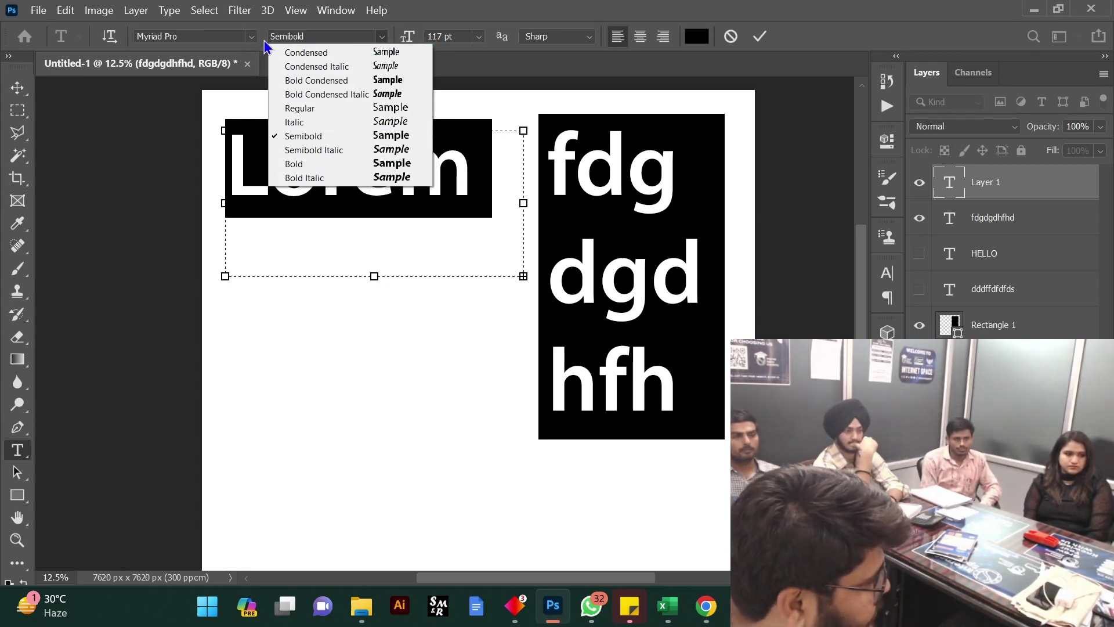
click(255, 45)
Set the placeholder text's font family to Playbill and check which styles that font offers
click(251, 37)
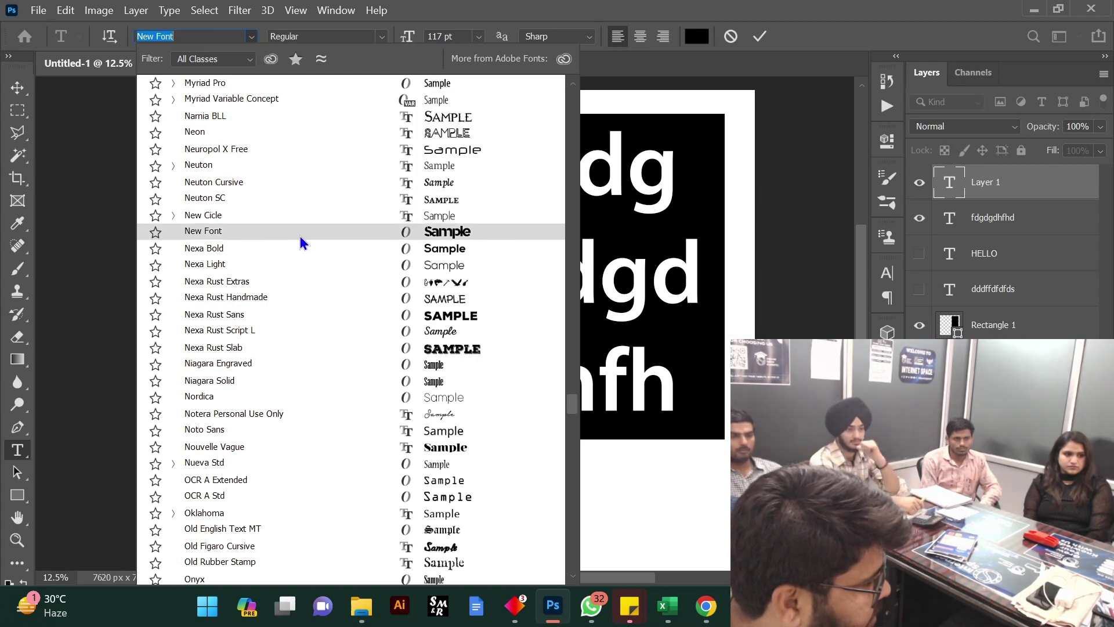
scroll(286, 401, down, 1)
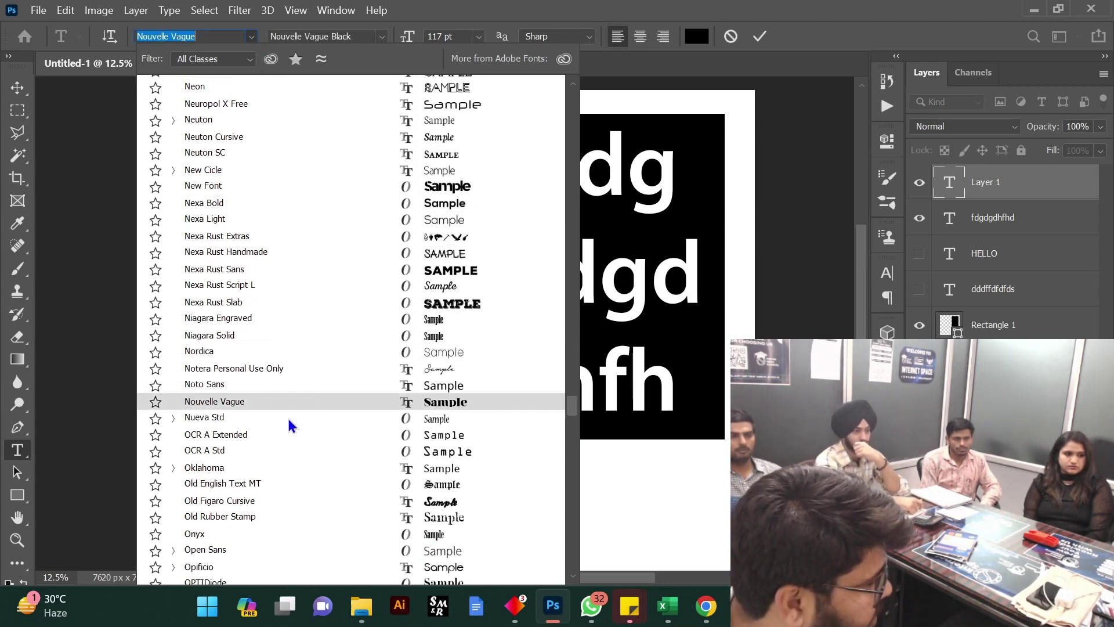
scroll(287, 464, down, 5)
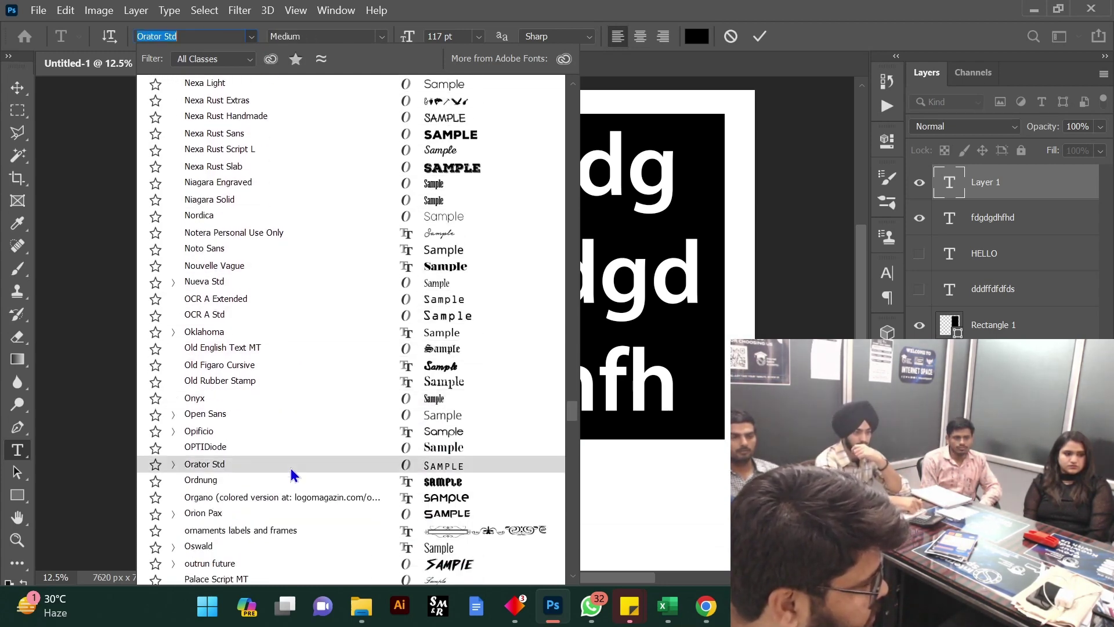
scroll(292, 478, down, 2)
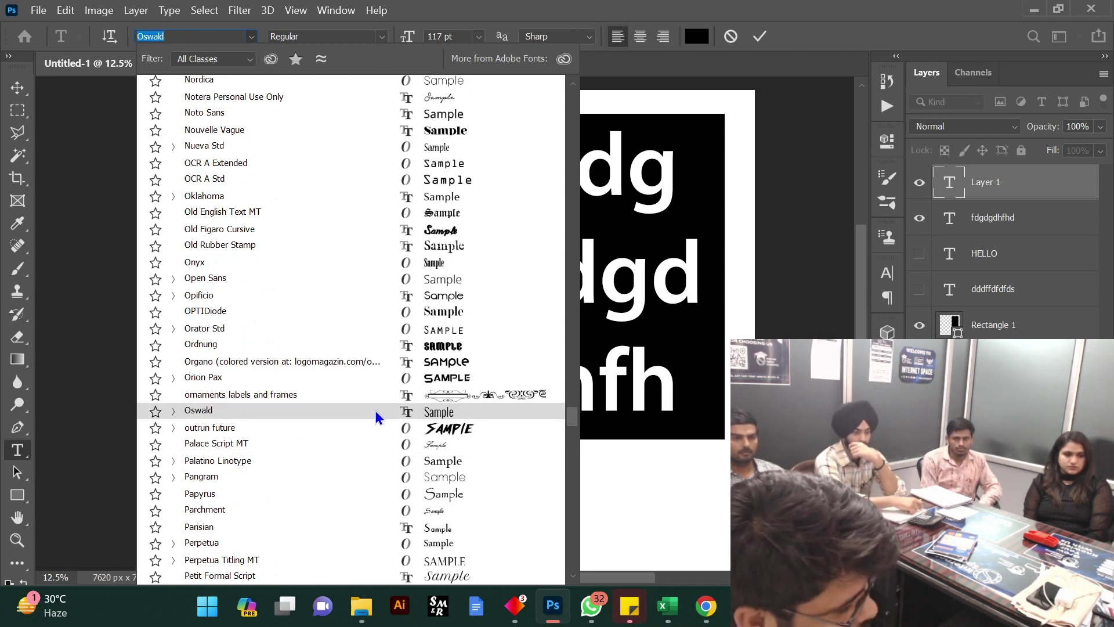
scroll(375, 410, down, 2)
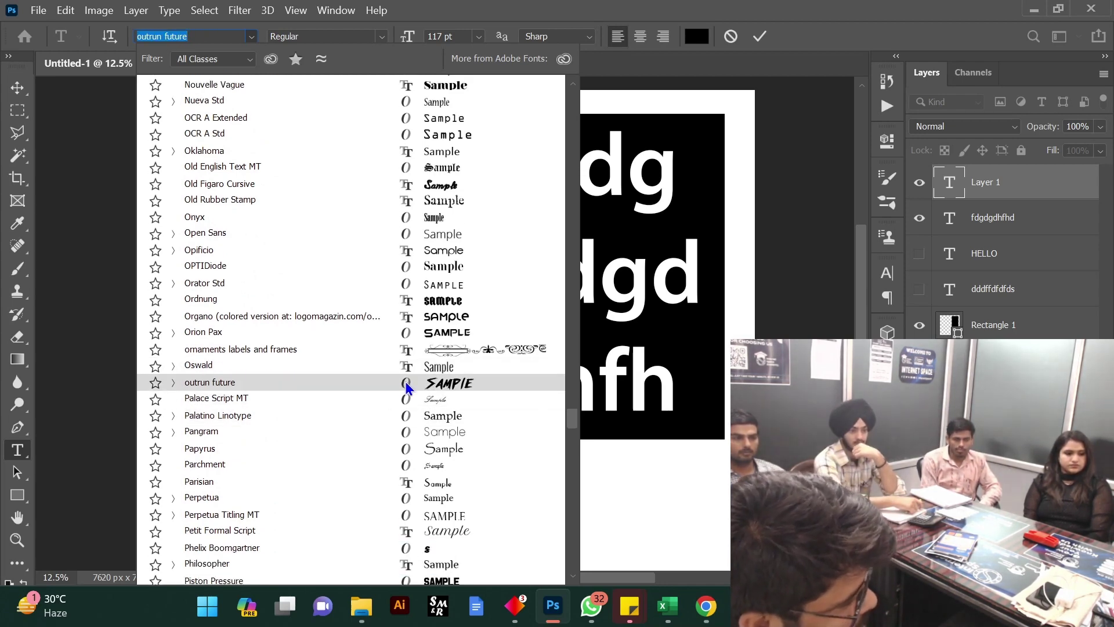
scroll(421, 489, down, 2)
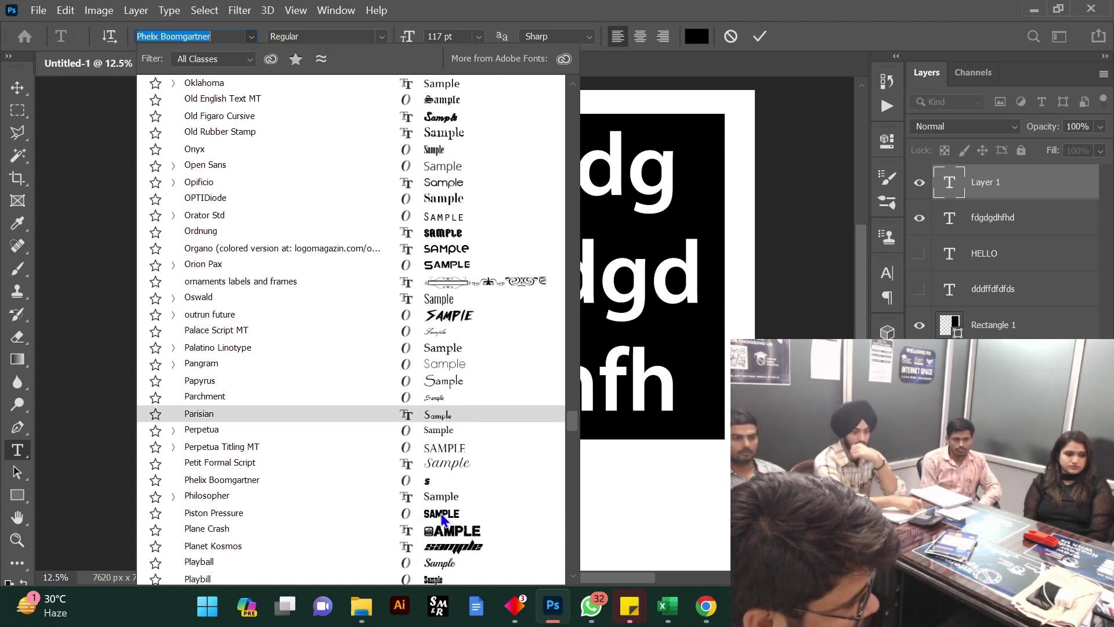
scroll(443, 518, down, 6)
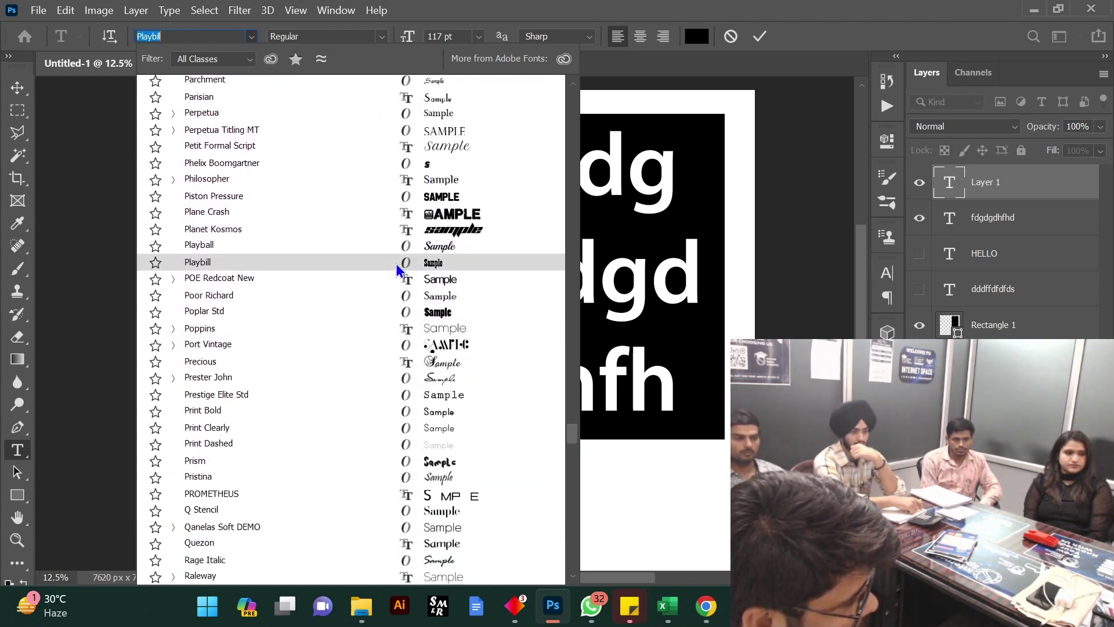
click(396, 264)
click(383, 38)
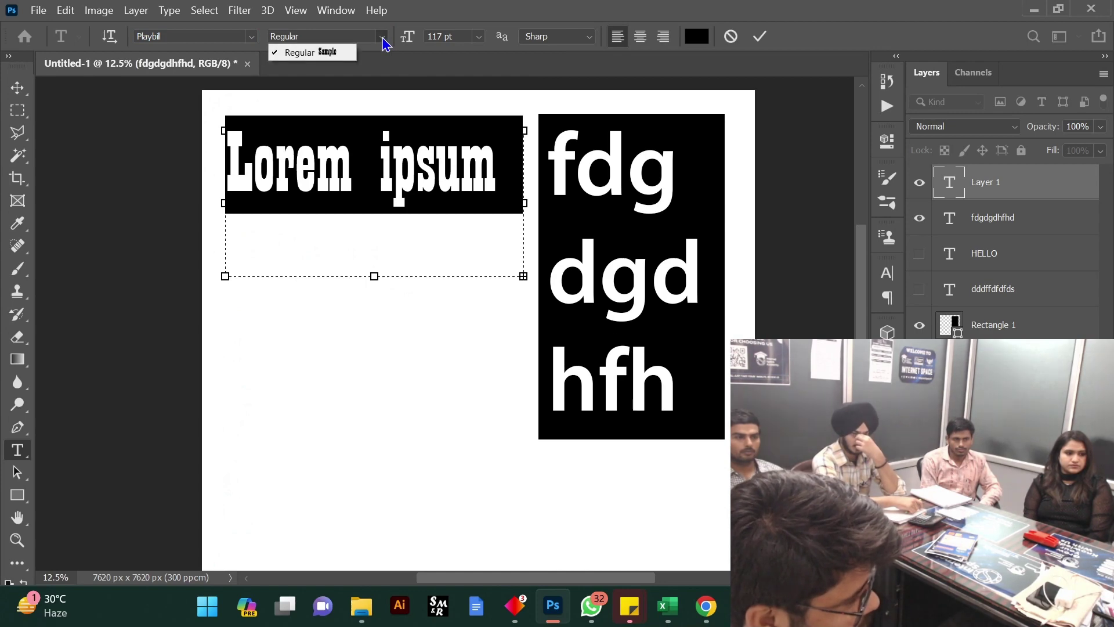
click(383, 39)
click(383, 39)
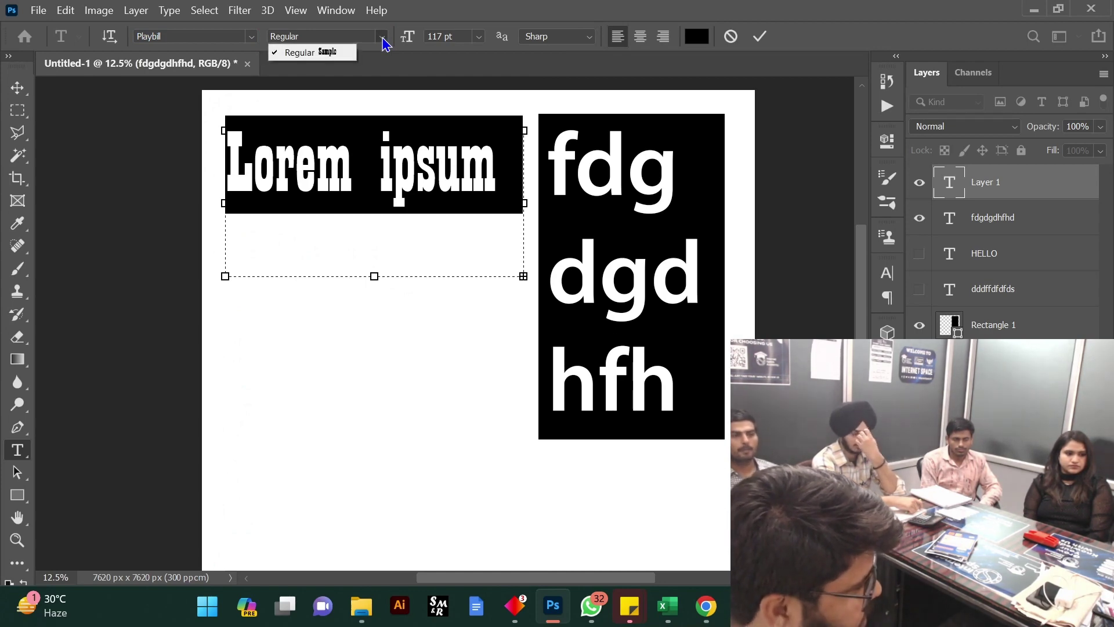
click(382, 38)
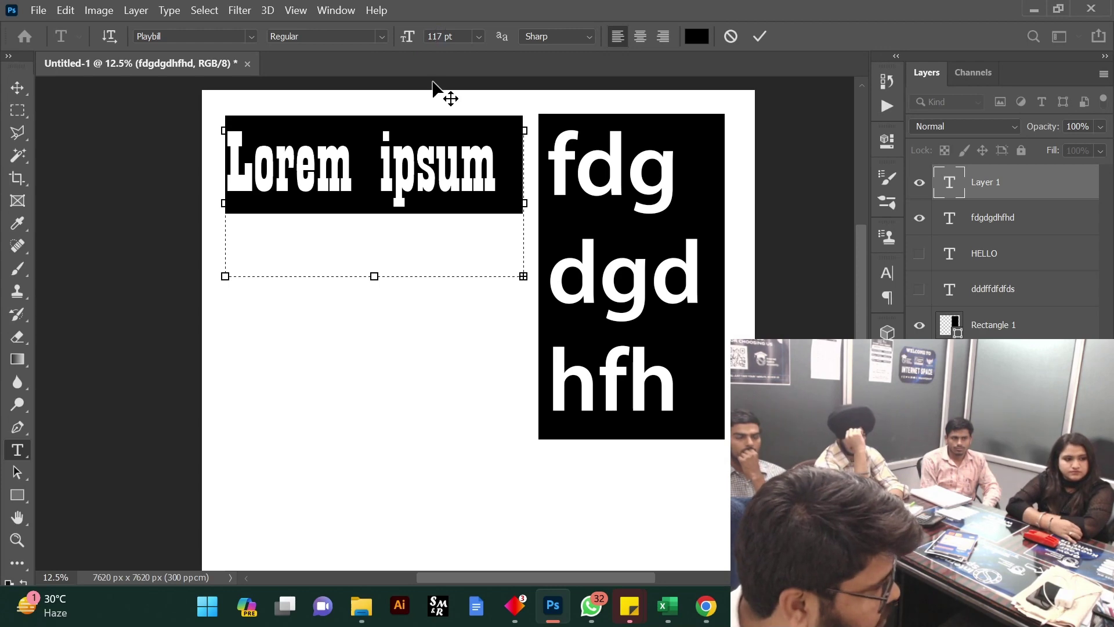
Try different font sizes on the selected placeholder text, bringing it down to 72 pt
click(407, 26)
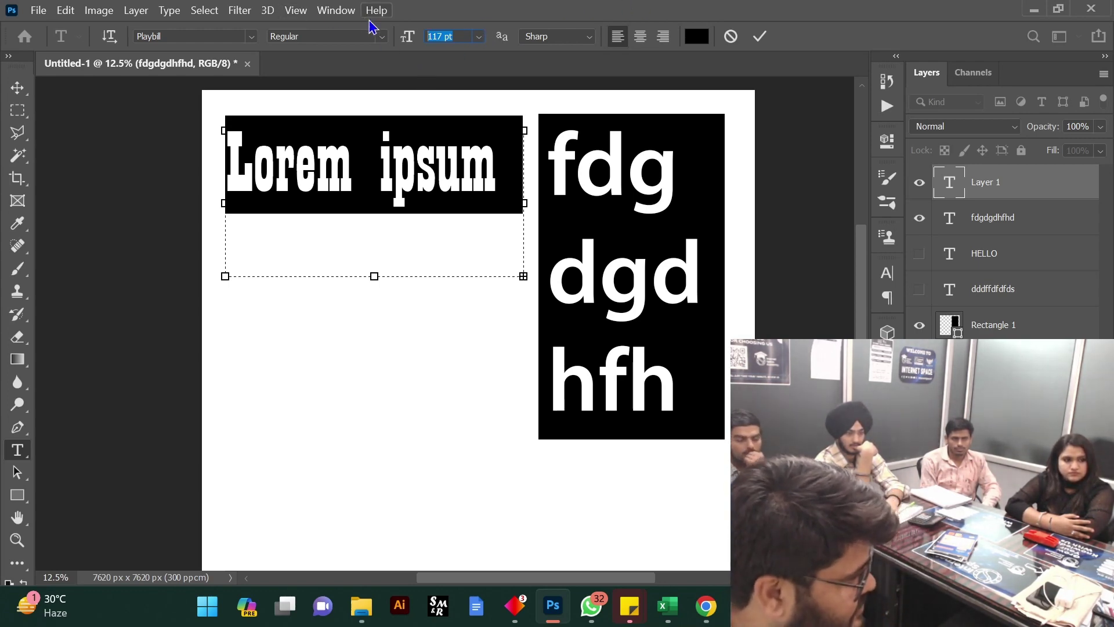
scroll(439, 36, down, 20)
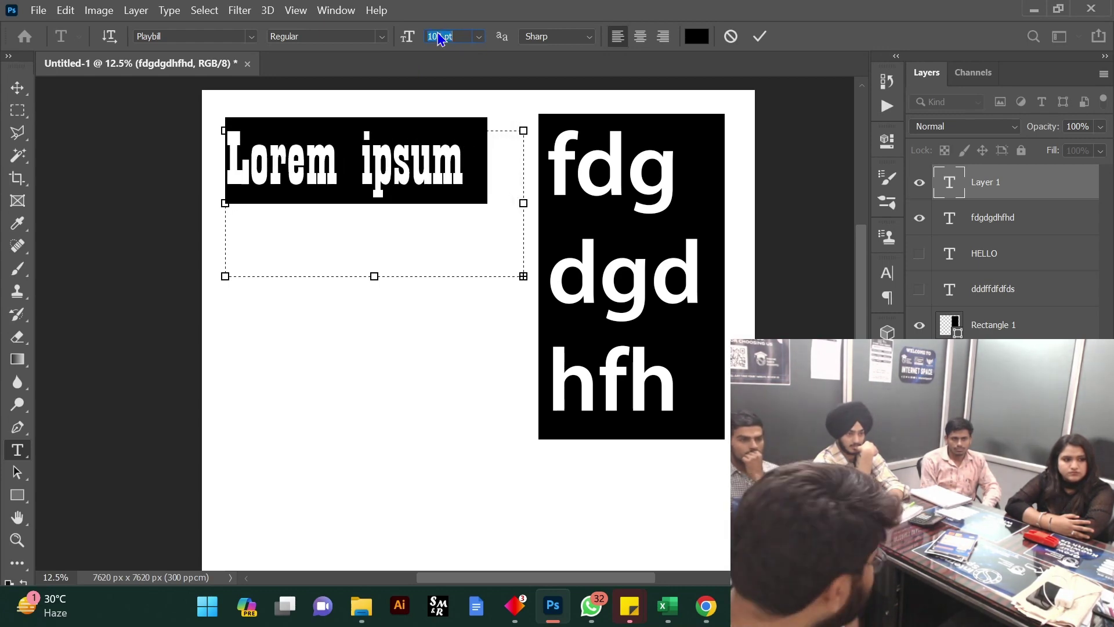
scroll(439, 36, up, 10)
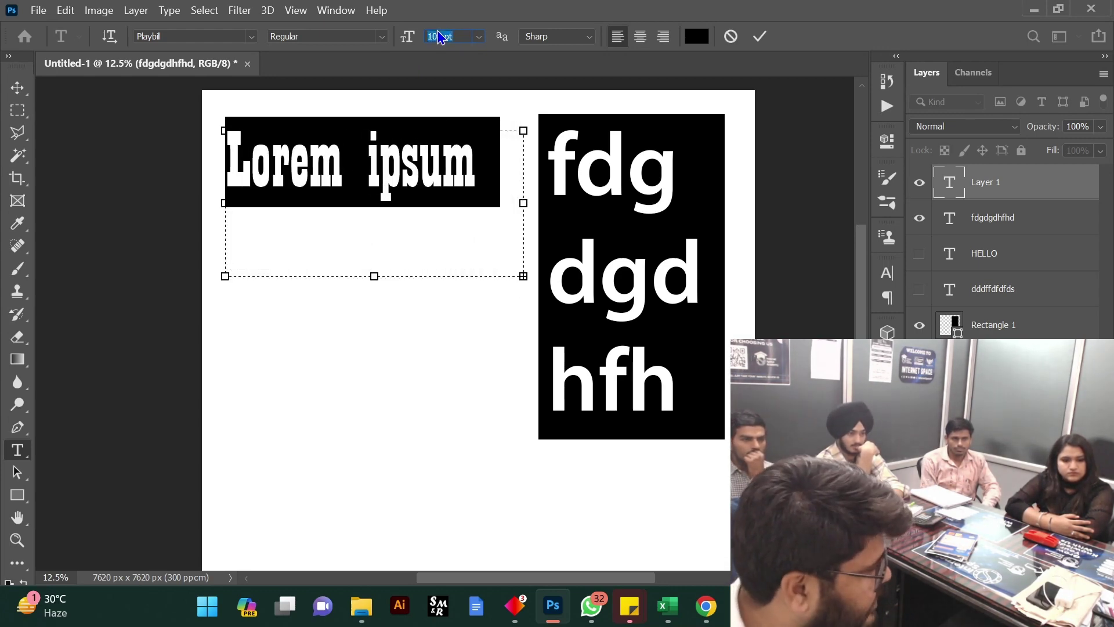
scroll(439, 35, down, 10)
scroll(438, 35, down, 5)
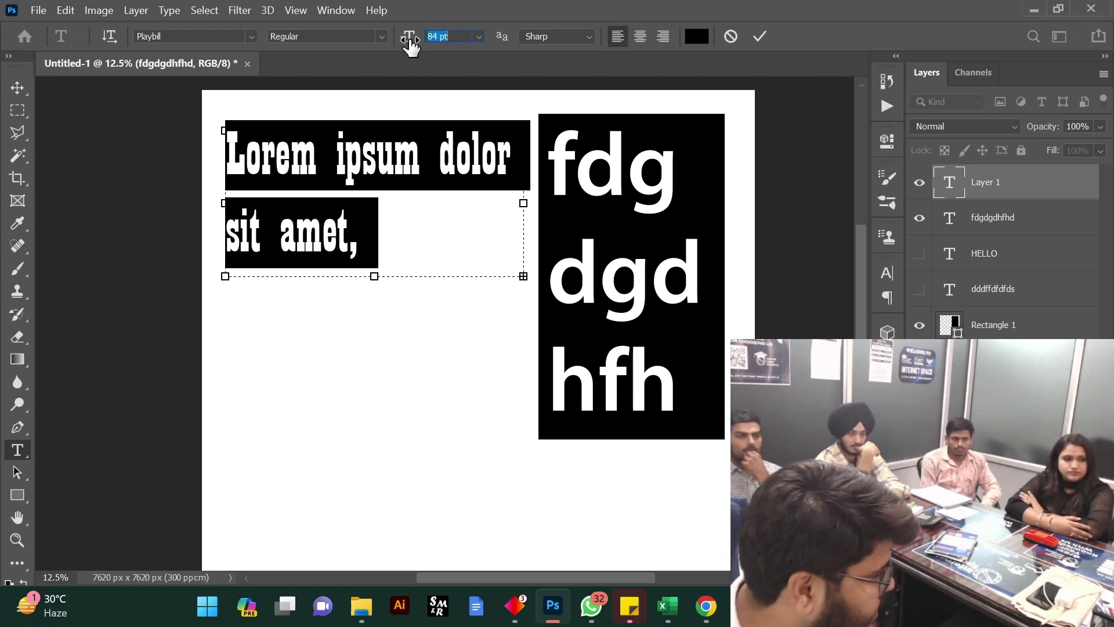
mouse_move(410, 47)
mouse_down()
mouse_move(326, 45)
mouse_move(392, 49)
mouse_up()
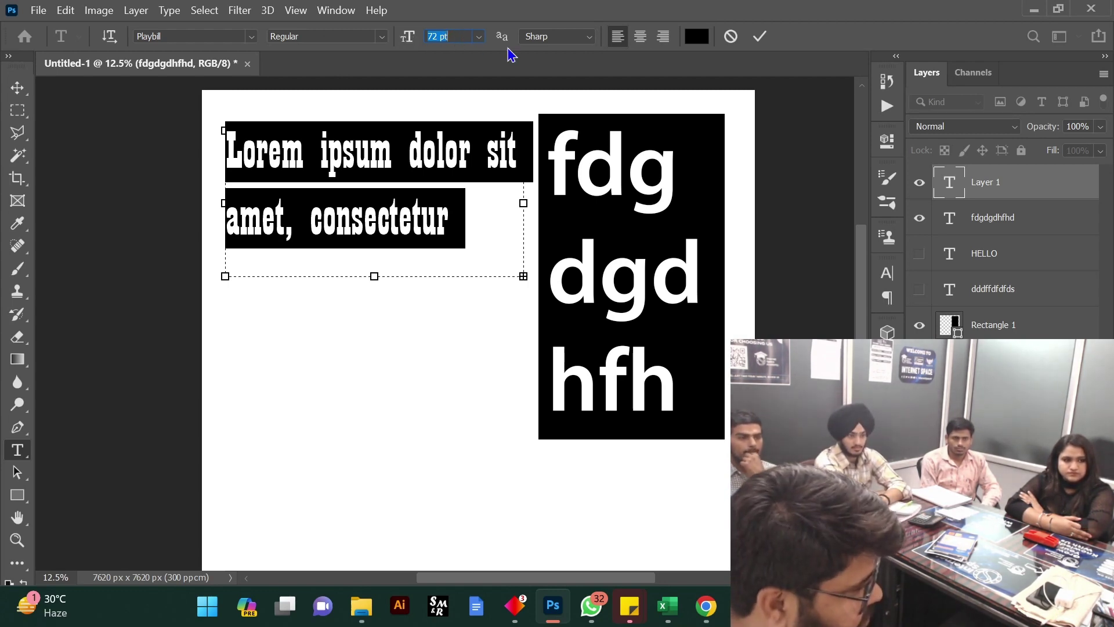
Look through the preset font sizes, scale the placeholder text to 55 pt and then 66 pt, and commit it
click(479, 37)
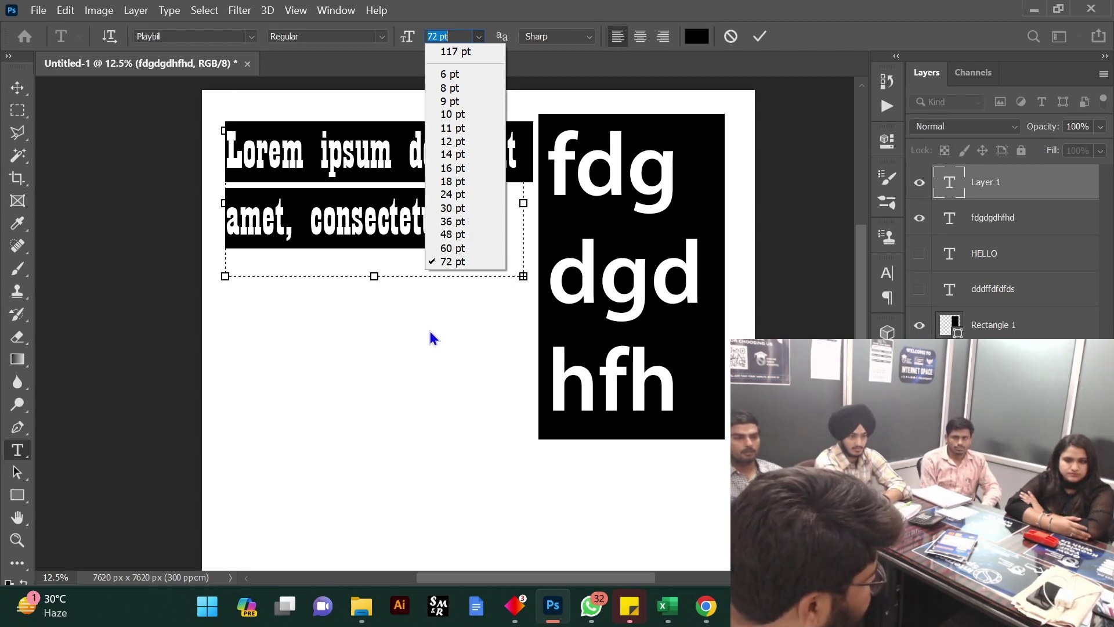
click(413, 39)
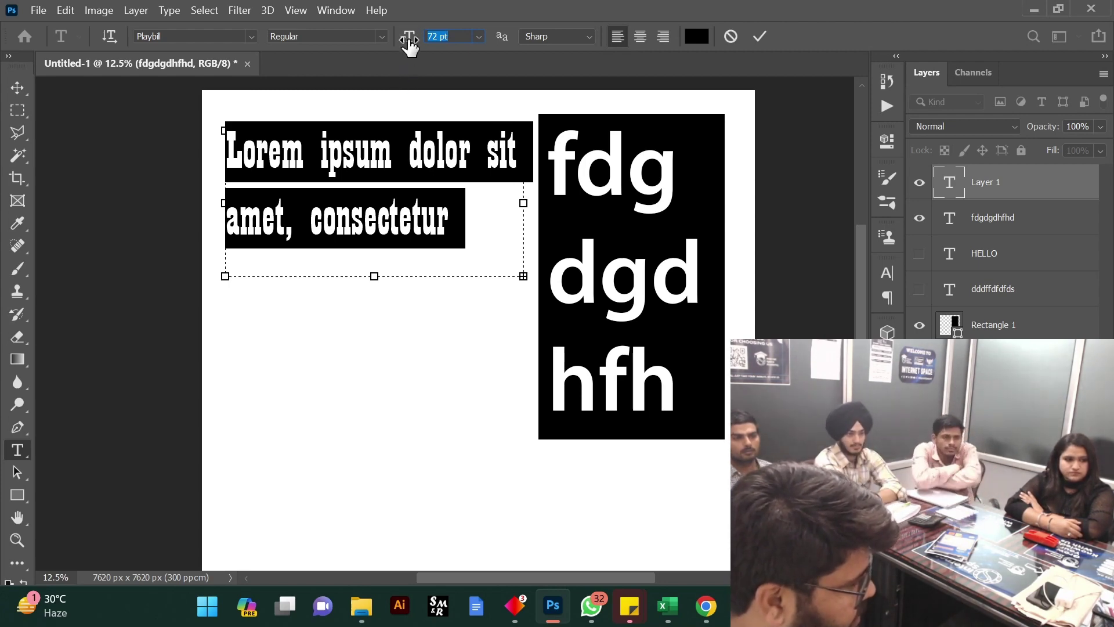
mouse_move(411, 40)
mouse_down()
mouse_move(366, 45)
mouse_move(395, 50)
mouse_up()
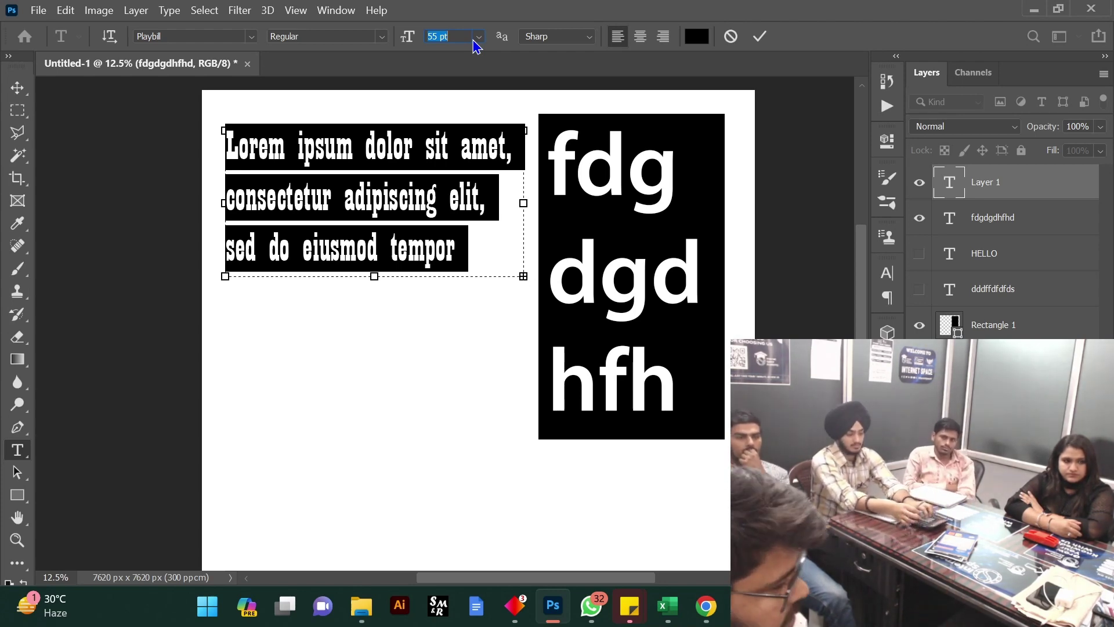
drag(405, 43, 414, 49)
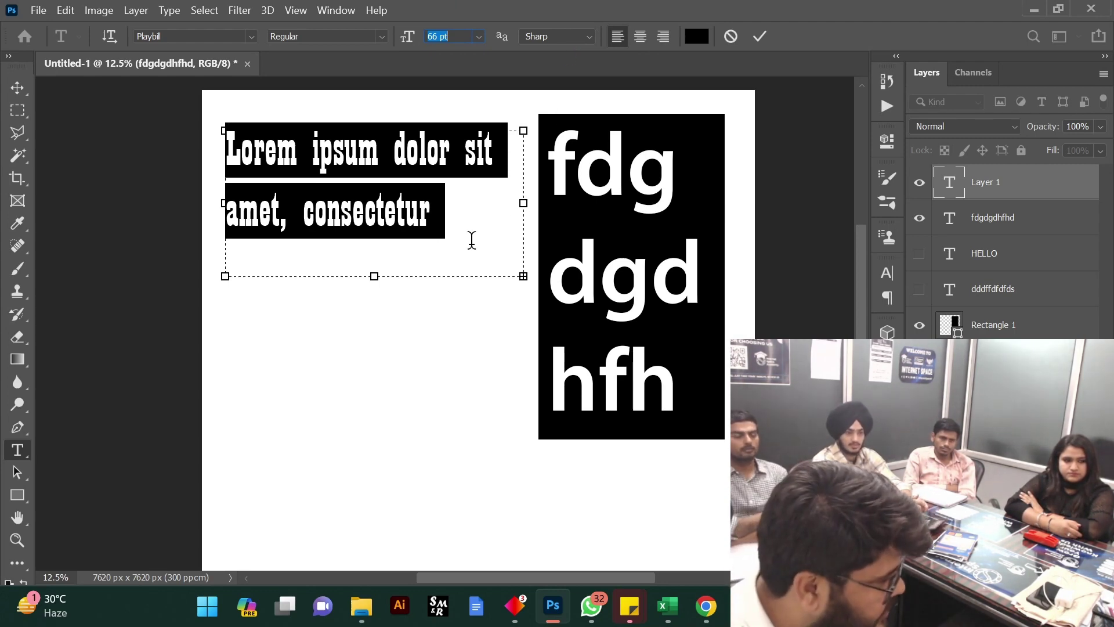
click(448, 239)
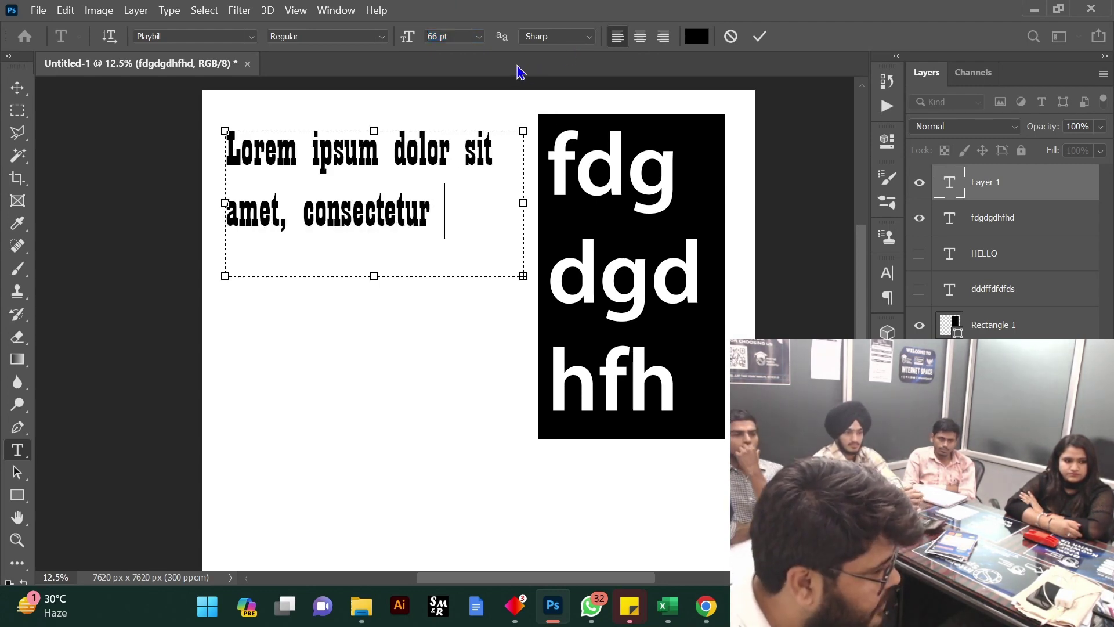
key(ctrl+Return)
Examine the letter edges at the end of the word "consectetur" at 200% magnification
click(439, 221)
key(ctrl+a)
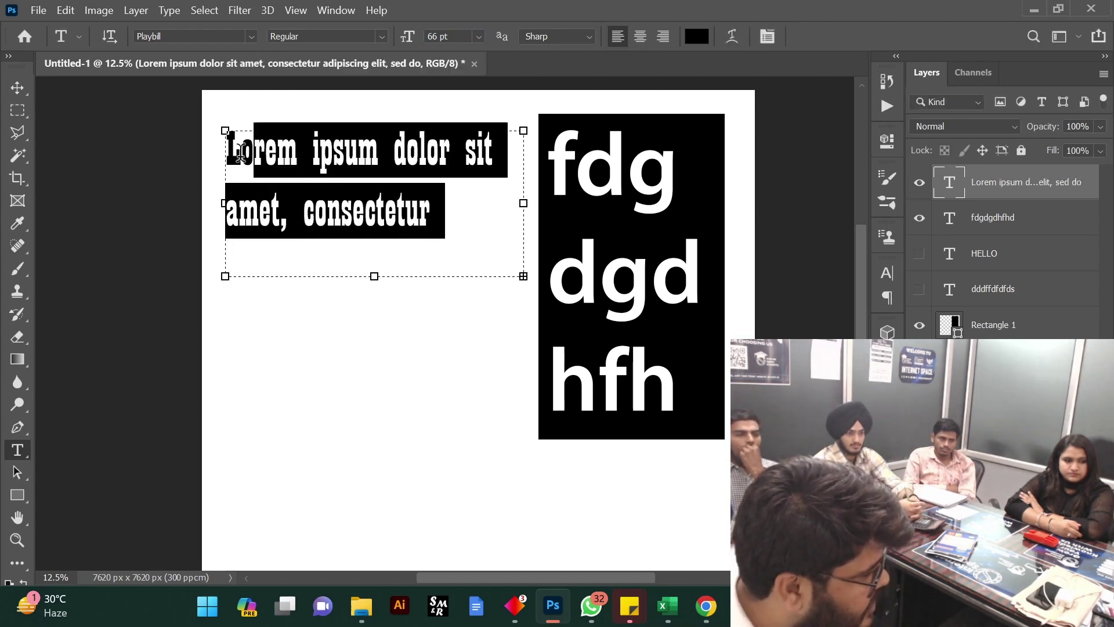
click(11, 544)
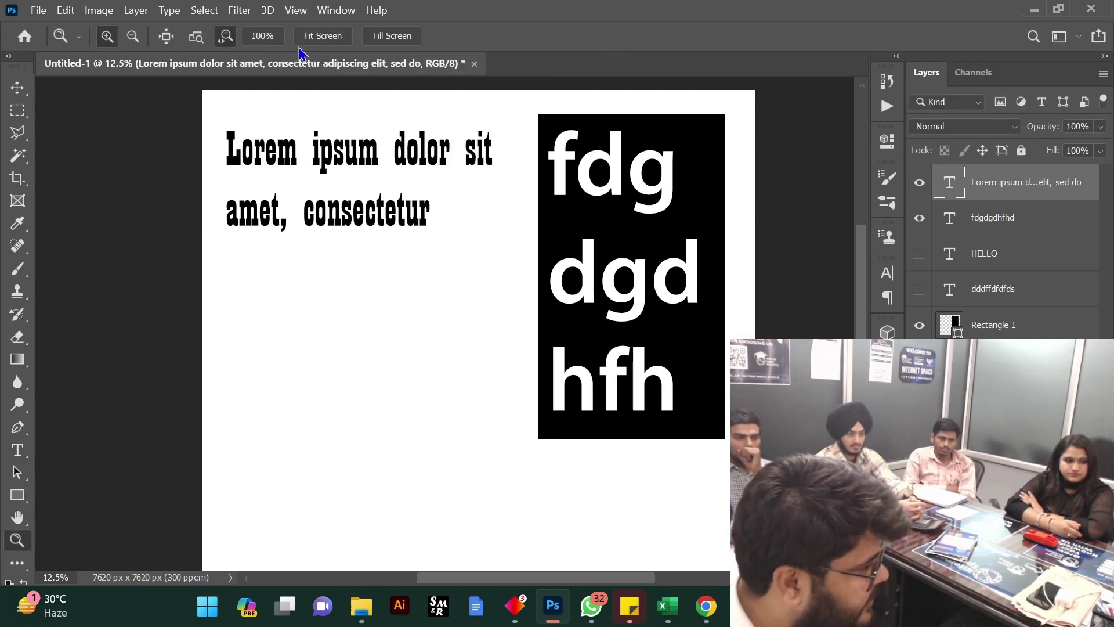
click(432, 165)
click(428, 279)
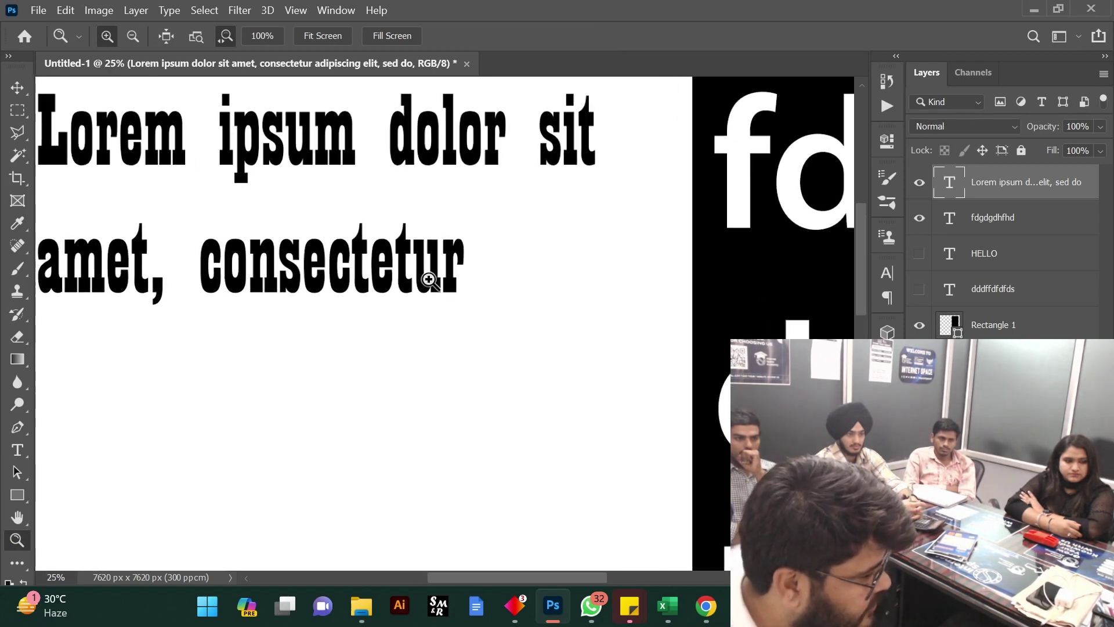
click(443, 335)
click(447, 331)
click(497, 214)
click(500, 226)
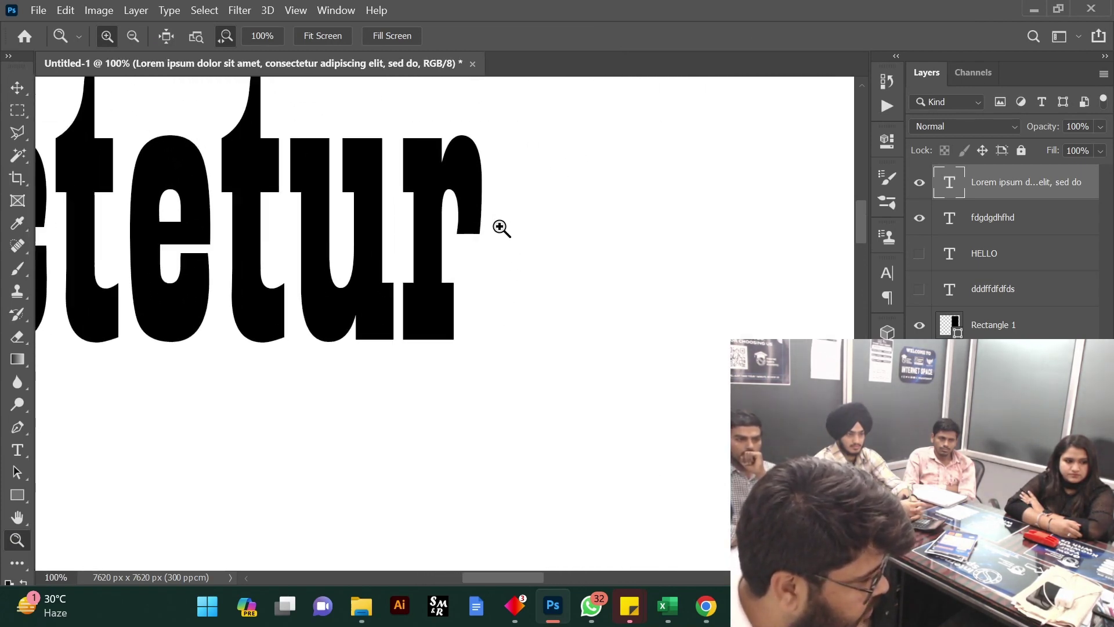
click(482, 238)
scroll(481, 238, up, 2)
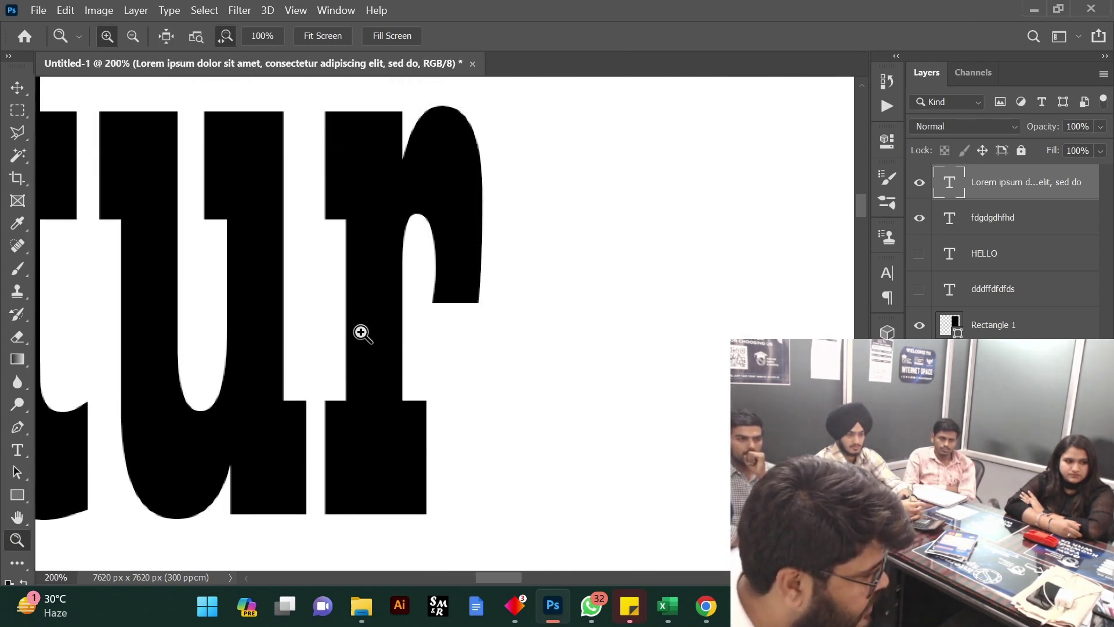
Select the final letter "r" of "consectetur" and set the text's anti-aliasing to Crisp
click(18, 450)
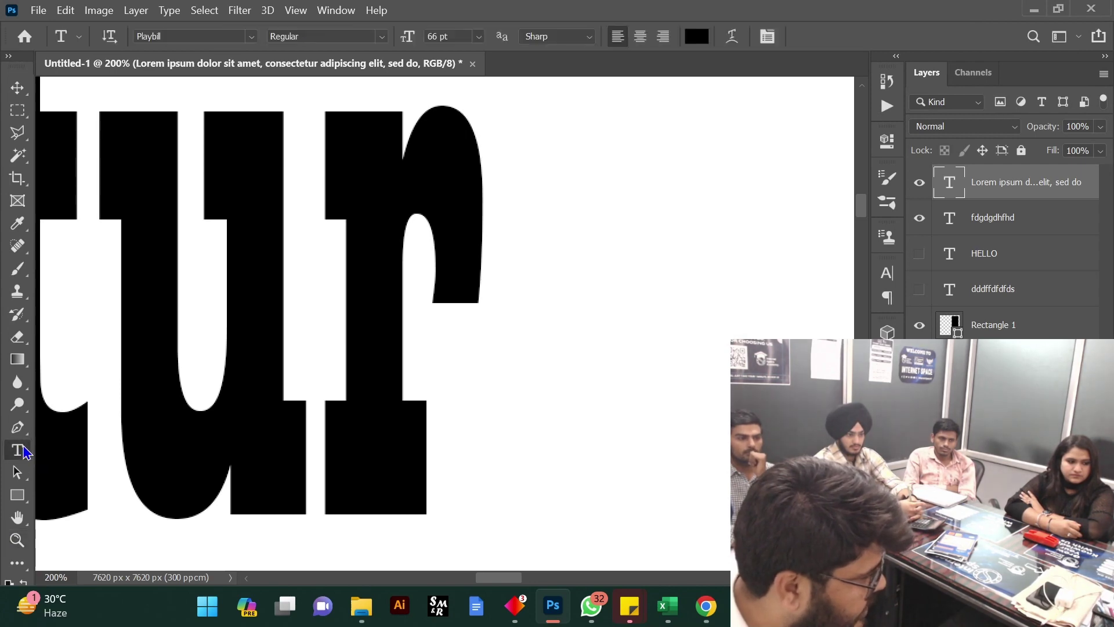
click(405, 192)
drag(480, 251, 329, 280)
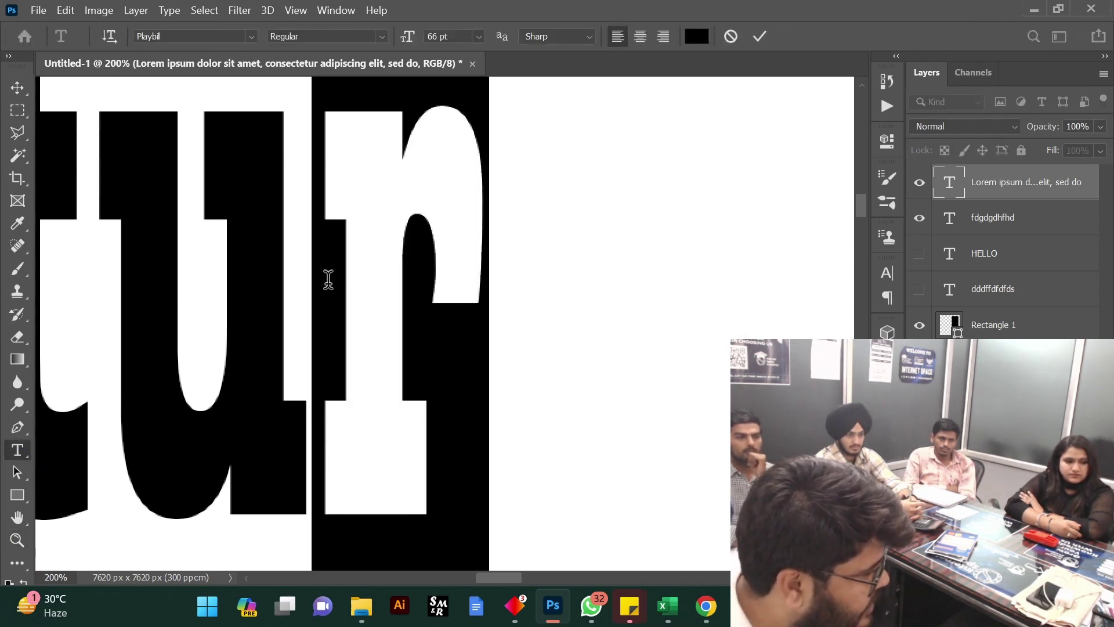
click(592, 36)
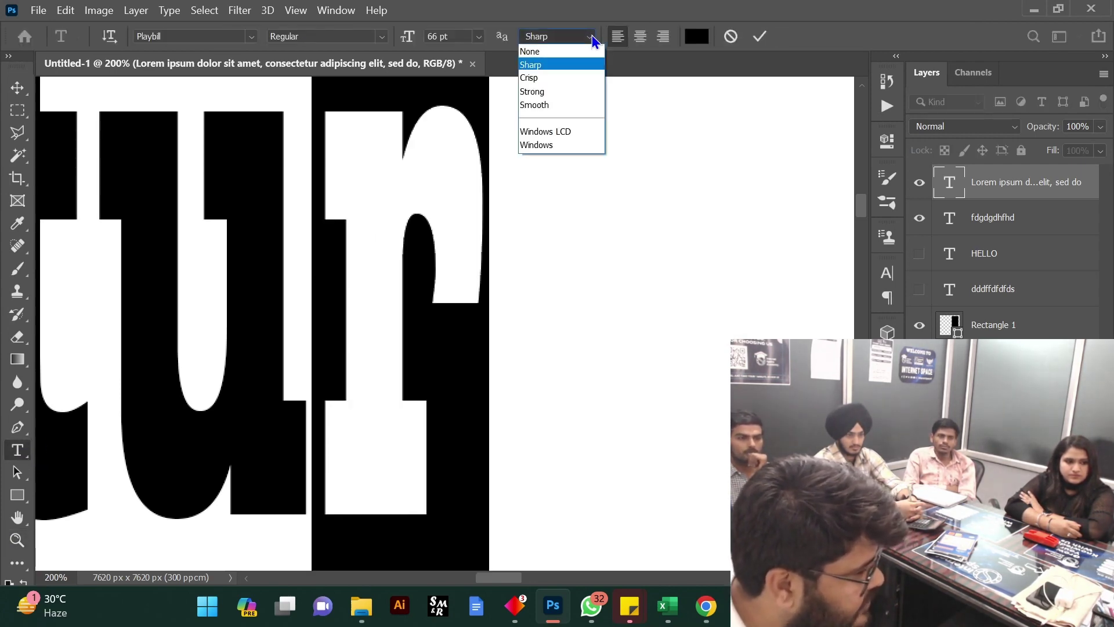
click(569, 76)
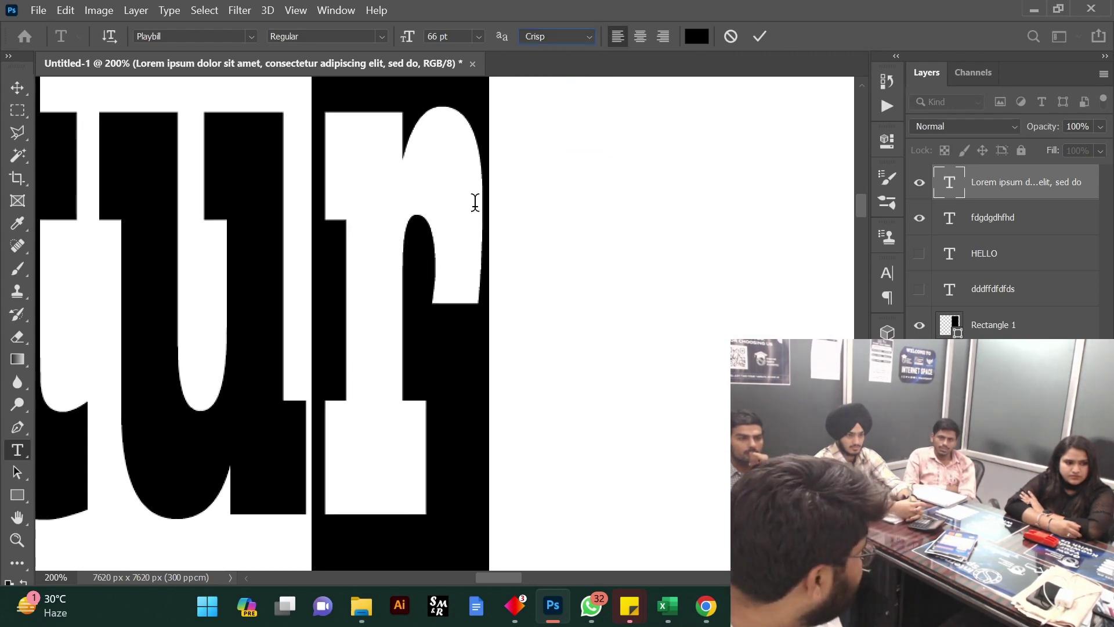
Set the text's anti-aliasing to None and deselect the letter to compare its edges
click(589, 37)
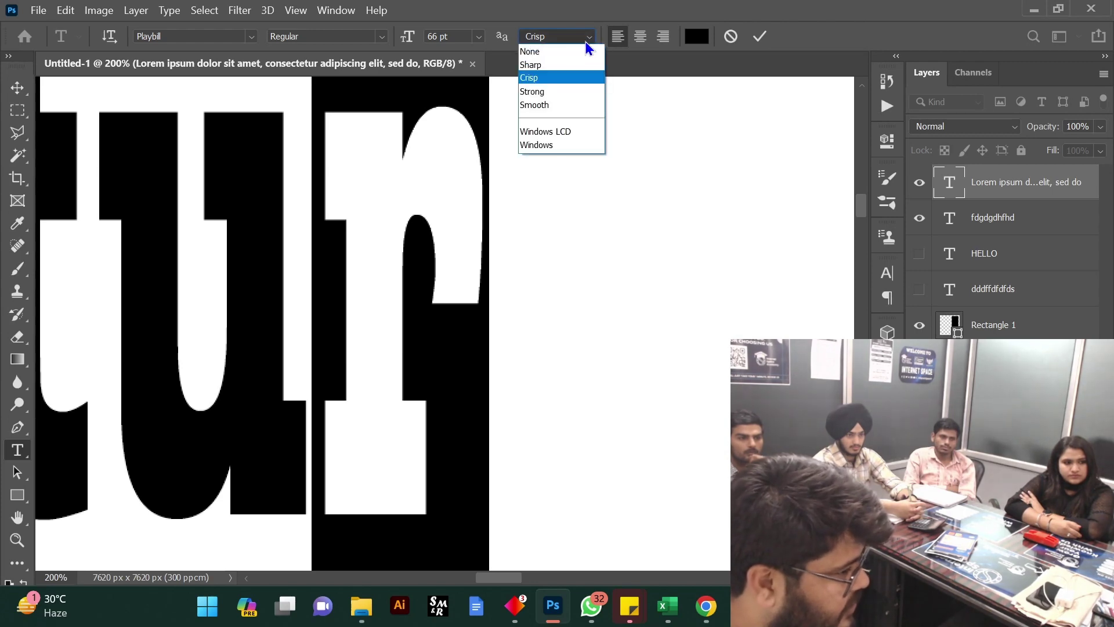
click(573, 57)
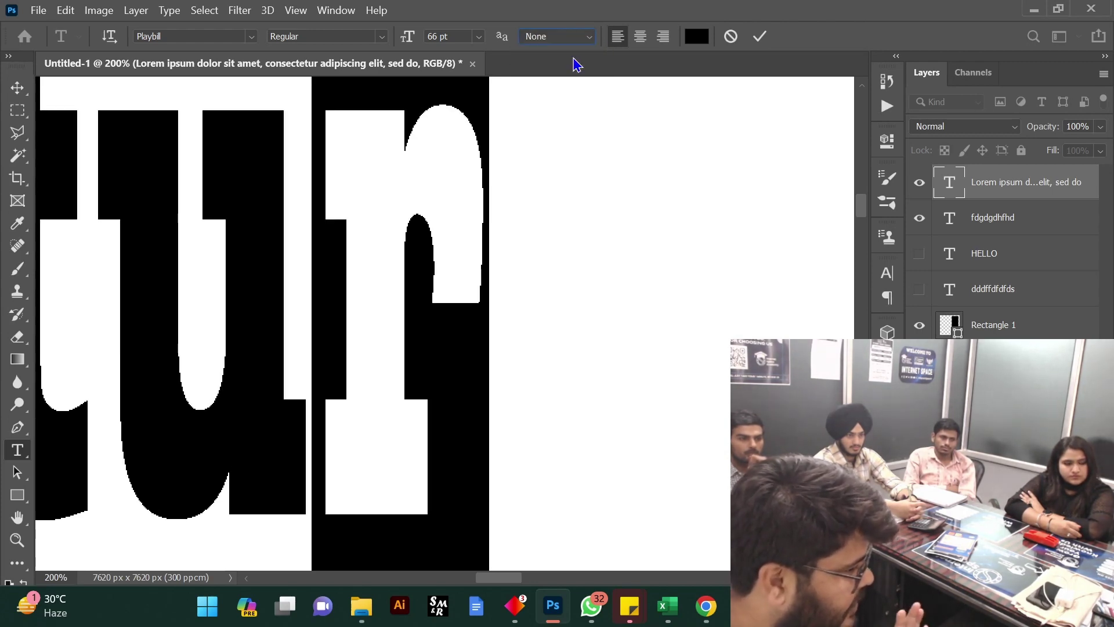
click(499, 192)
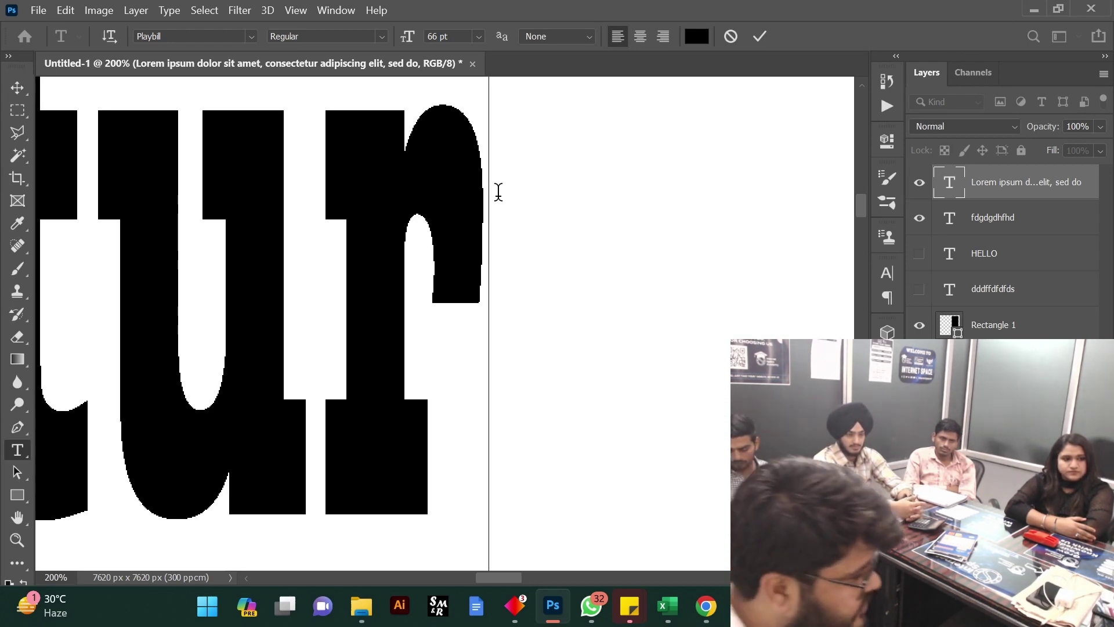
Reselect the final letter "r" and set the text's anti-aliasing to Sharp
shift+click(375, 206)
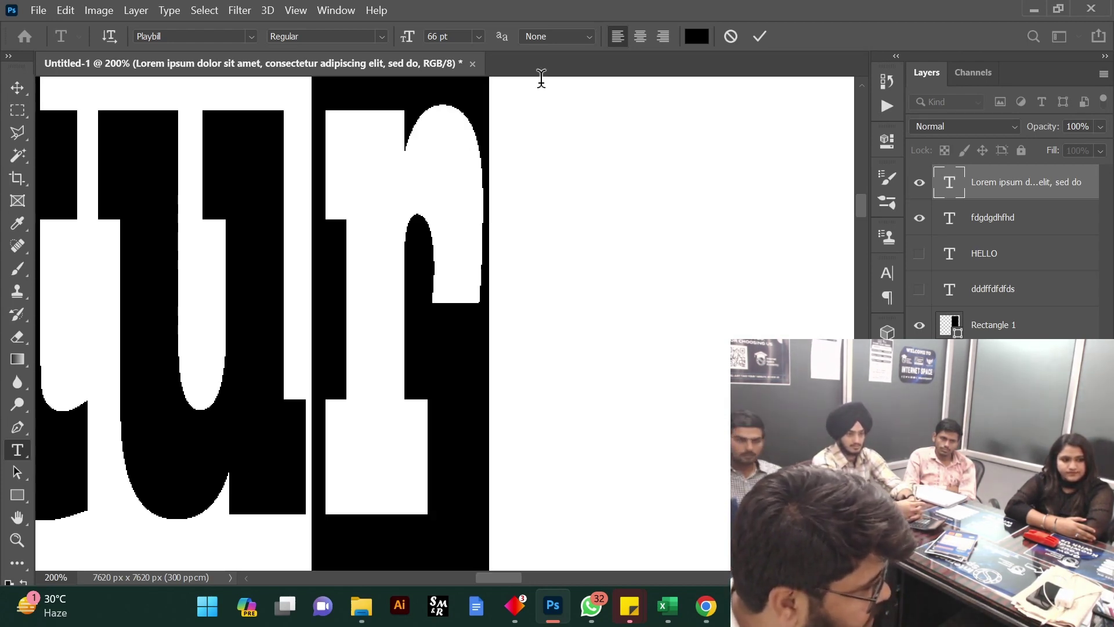
click(591, 38)
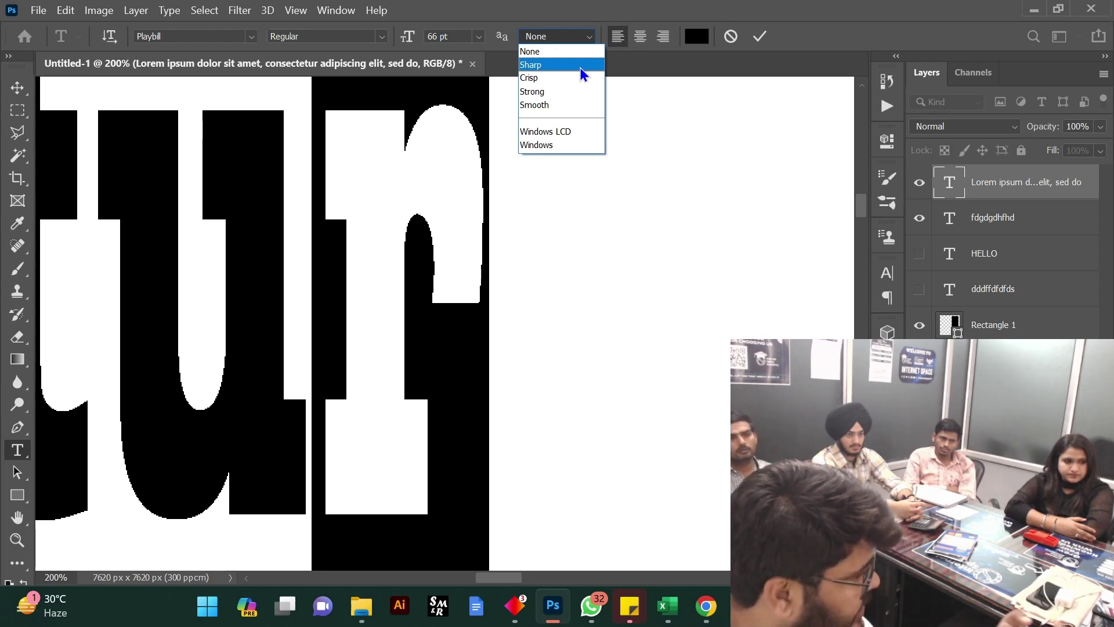
click(582, 72)
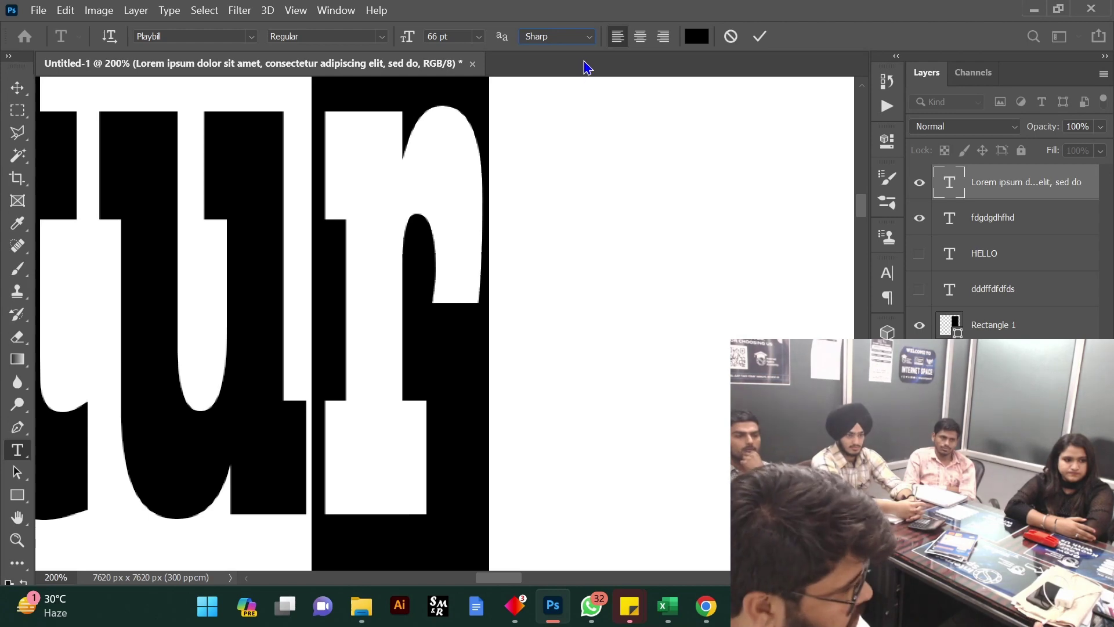
Switch the selected final letter "r" to Crisp anti-aliasing and then to Strong
click(593, 37)
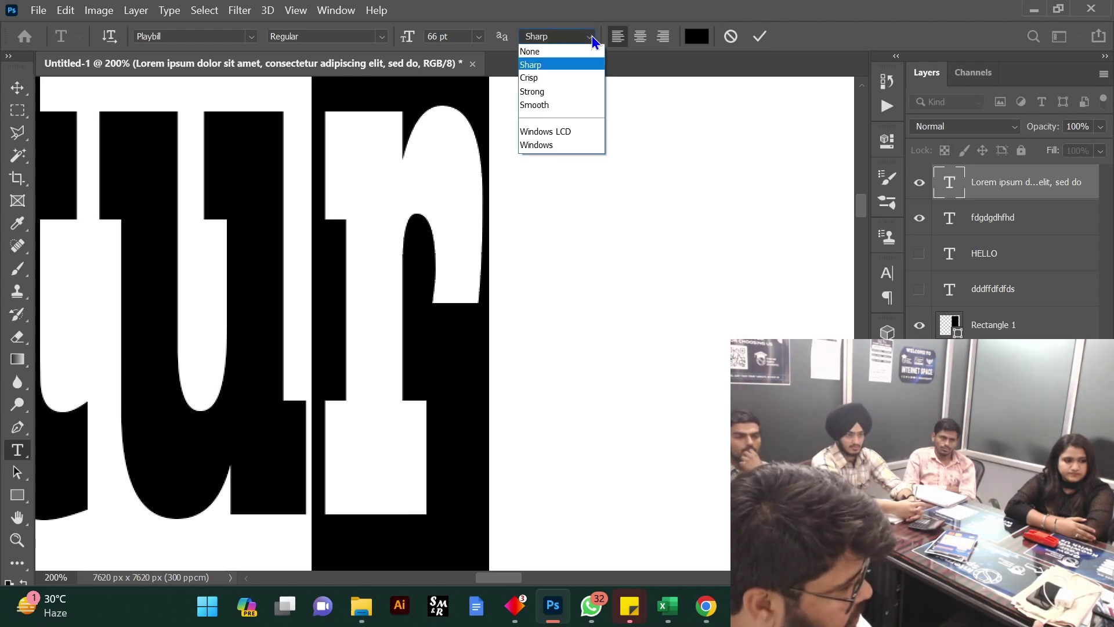
click(573, 79)
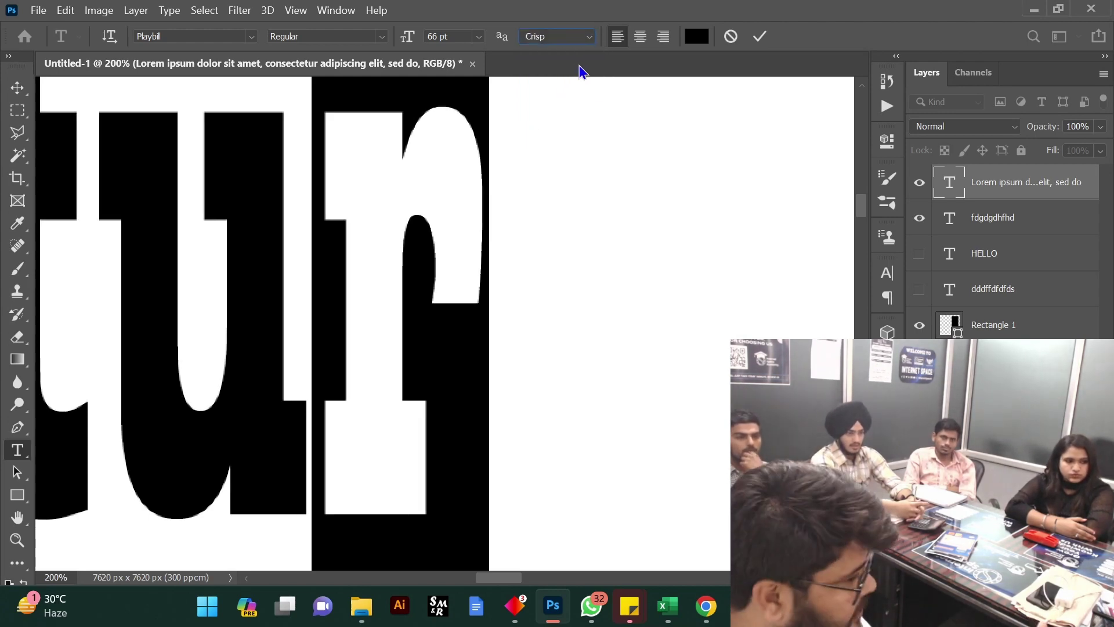
click(591, 37)
click(572, 87)
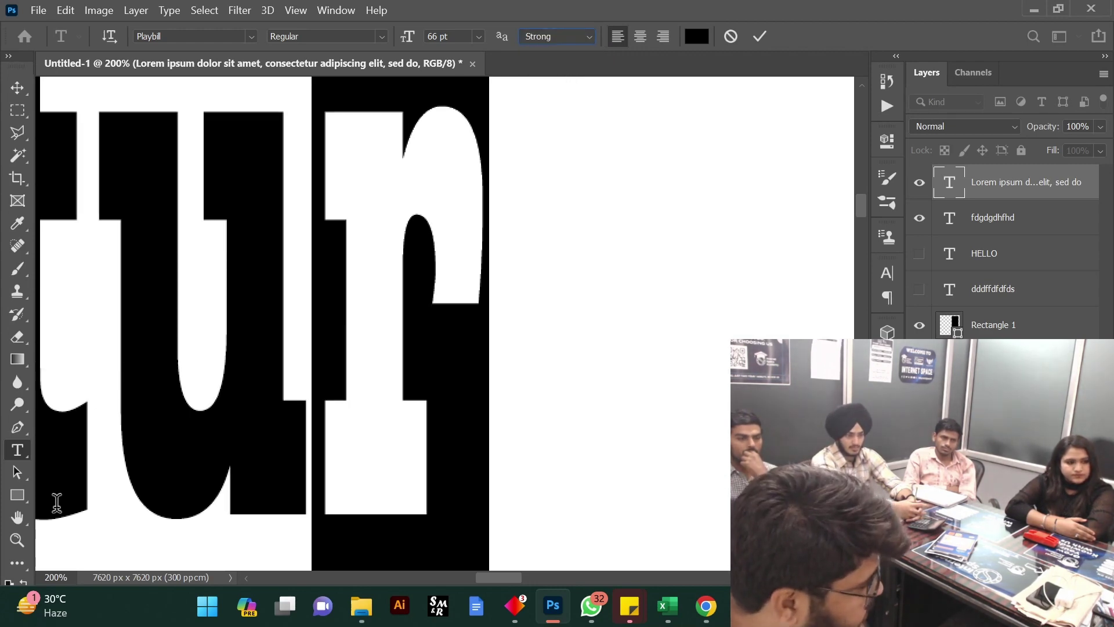
Magnify the curved end of the final "r" to 700% and examine its edge pixels
click(18, 539)
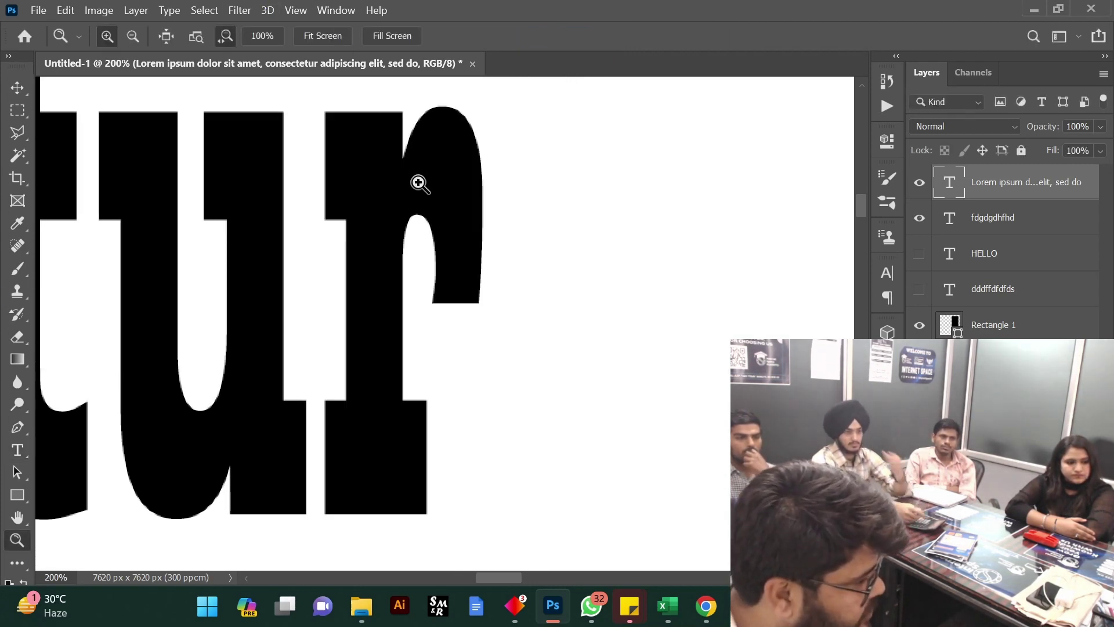
click(479, 210)
click(500, 228)
click(502, 231)
click(502, 231)
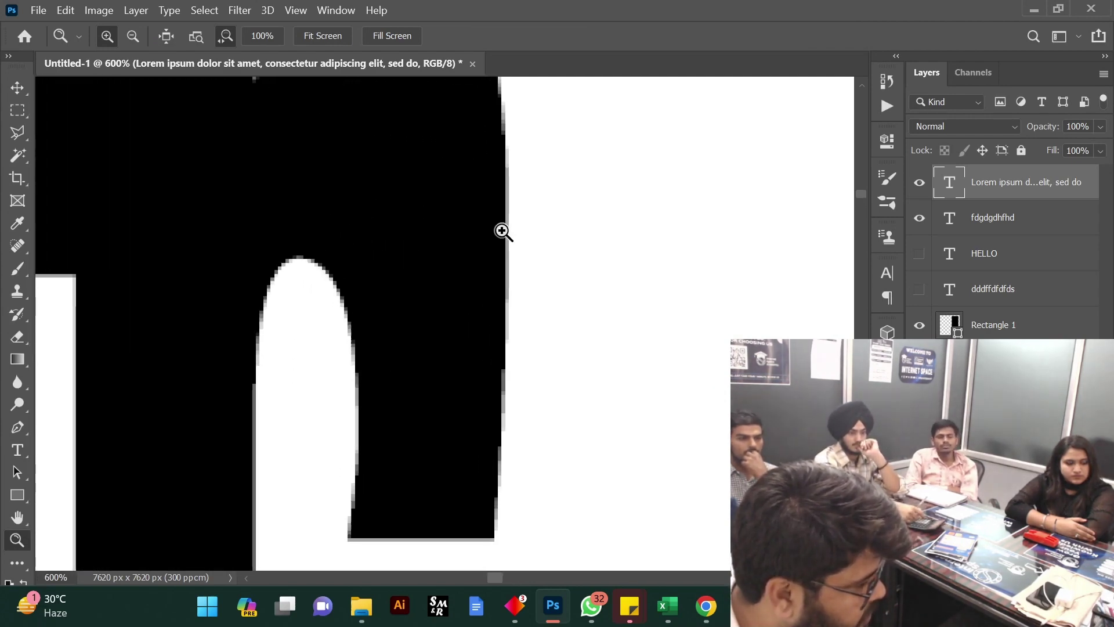
click(502, 231)
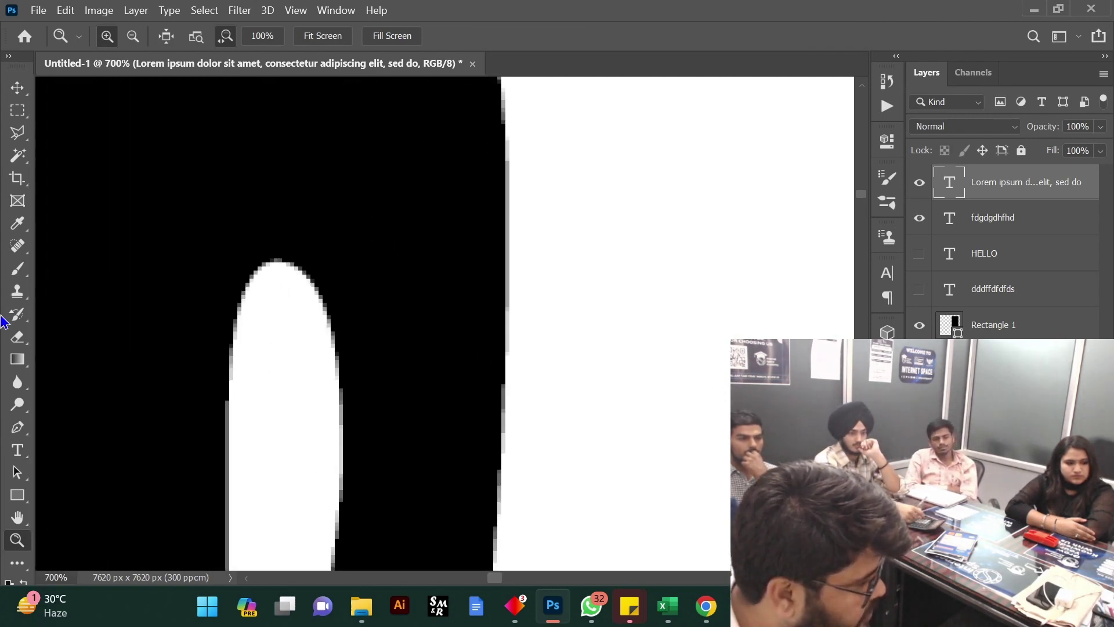
Reselect the word "consectetur" and set the text's anti-aliasing to None
click(17, 450)
double_click(231, 298)
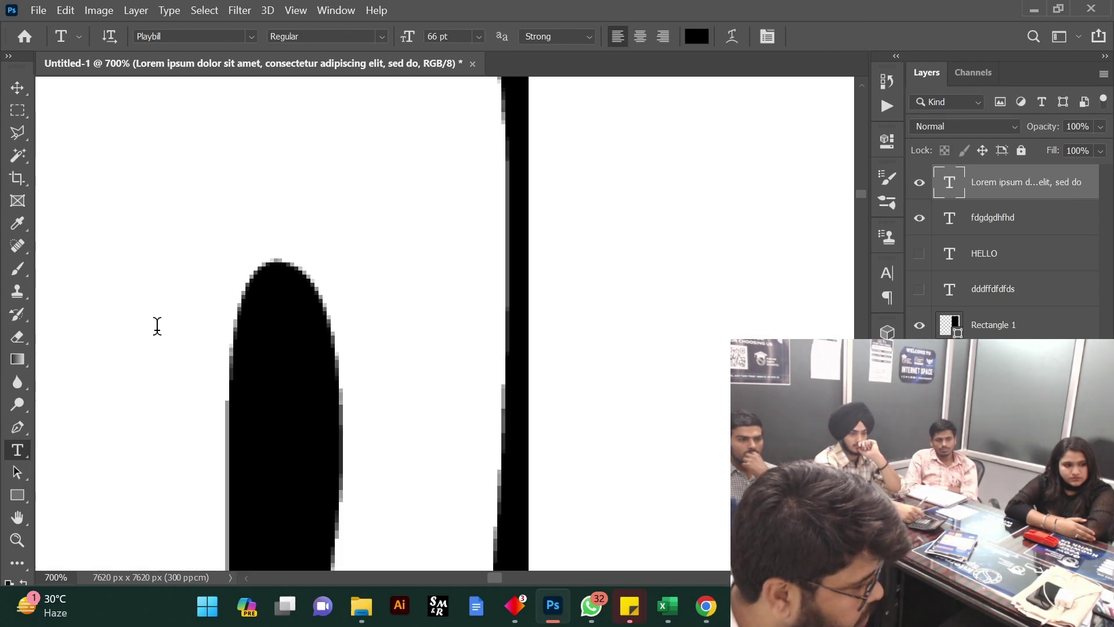
click(532, 39)
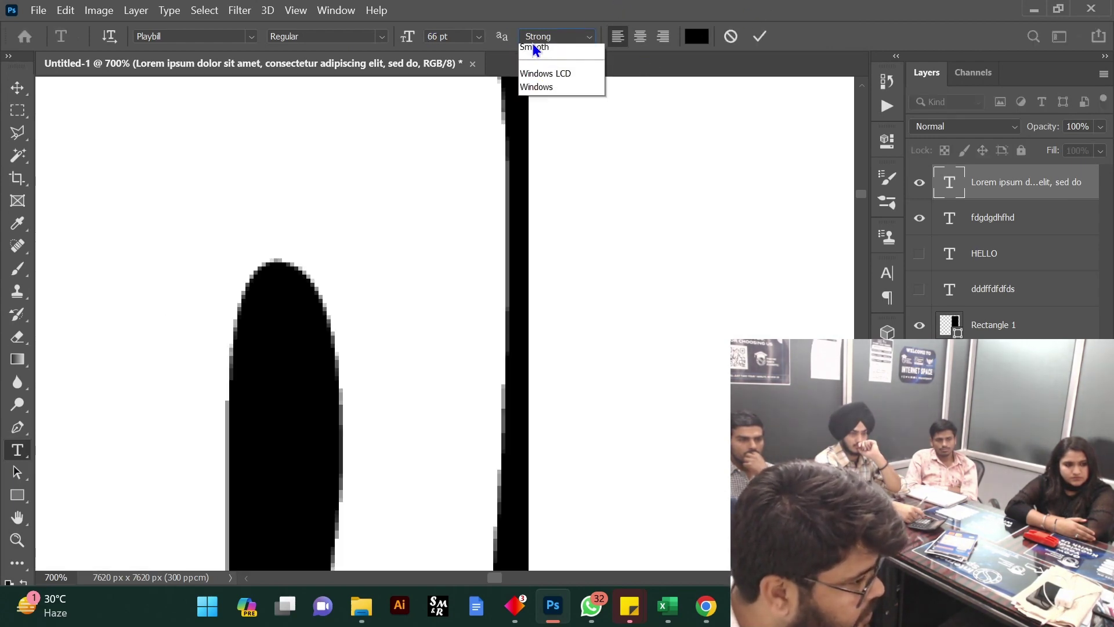
click(581, 51)
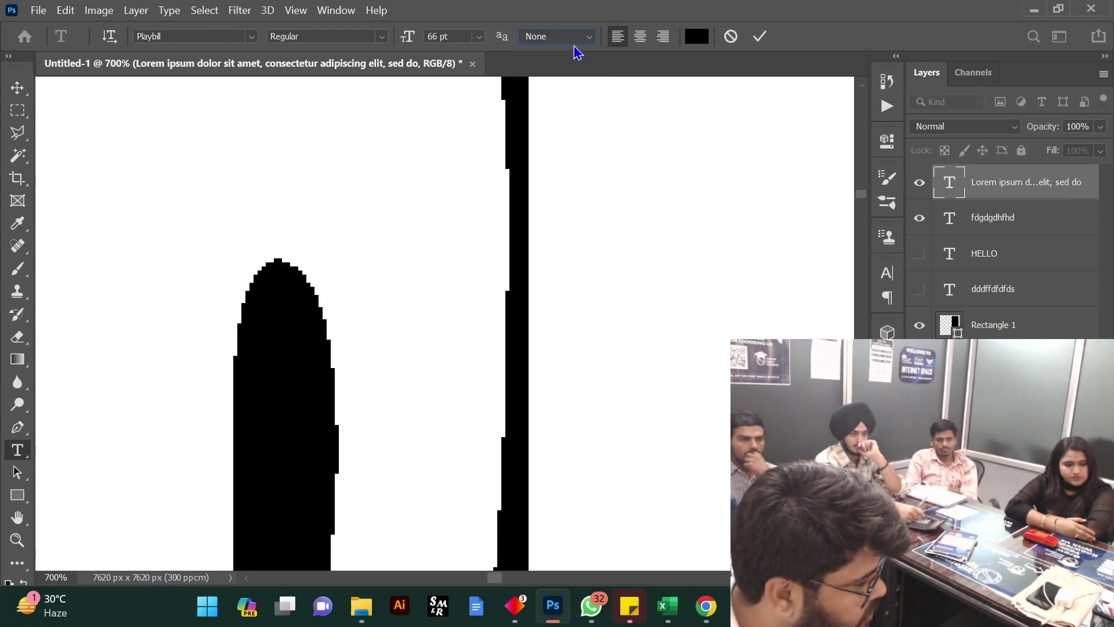
Set the selected word's anti-aliasing to Sharp and then to Crisp to compare the edge pixels at 700%
click(573, 41)
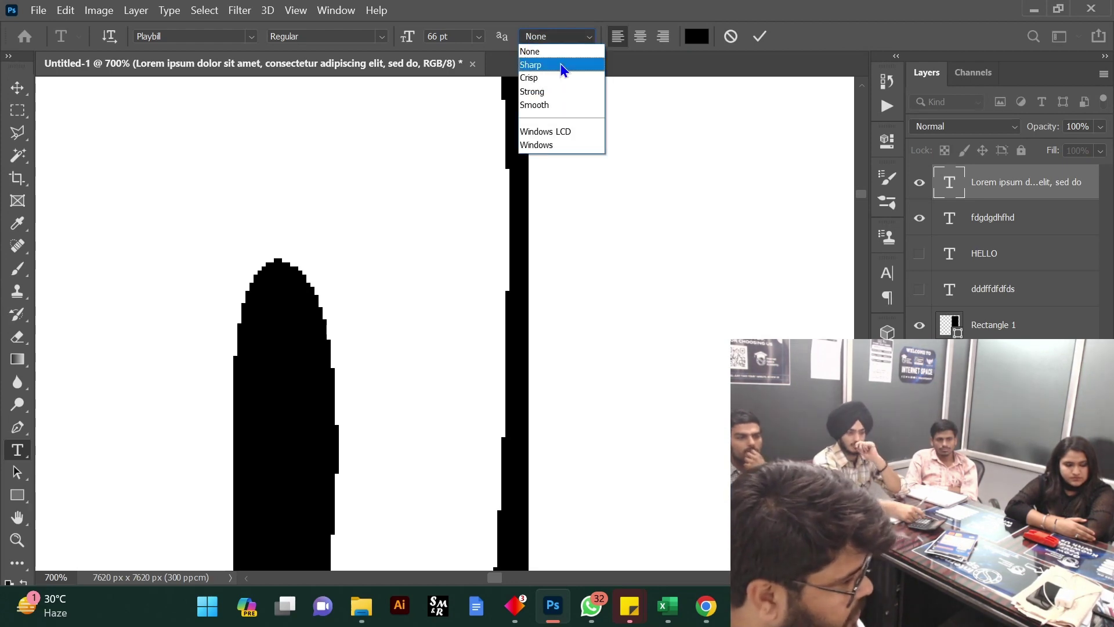
click(560, 65)
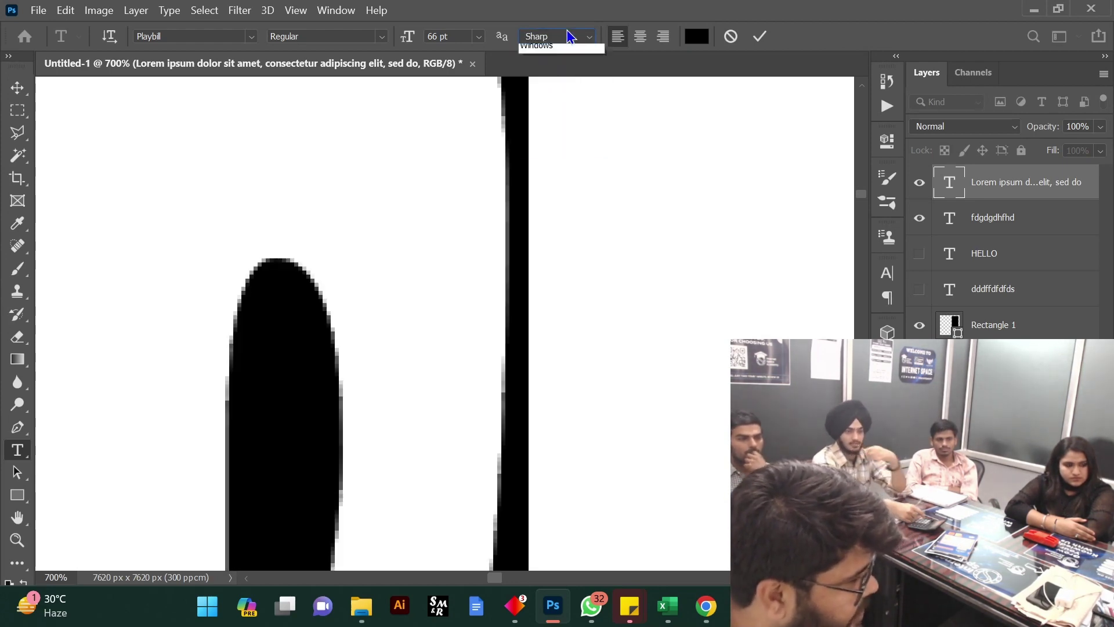
click(567, 35)
click(578, 75)
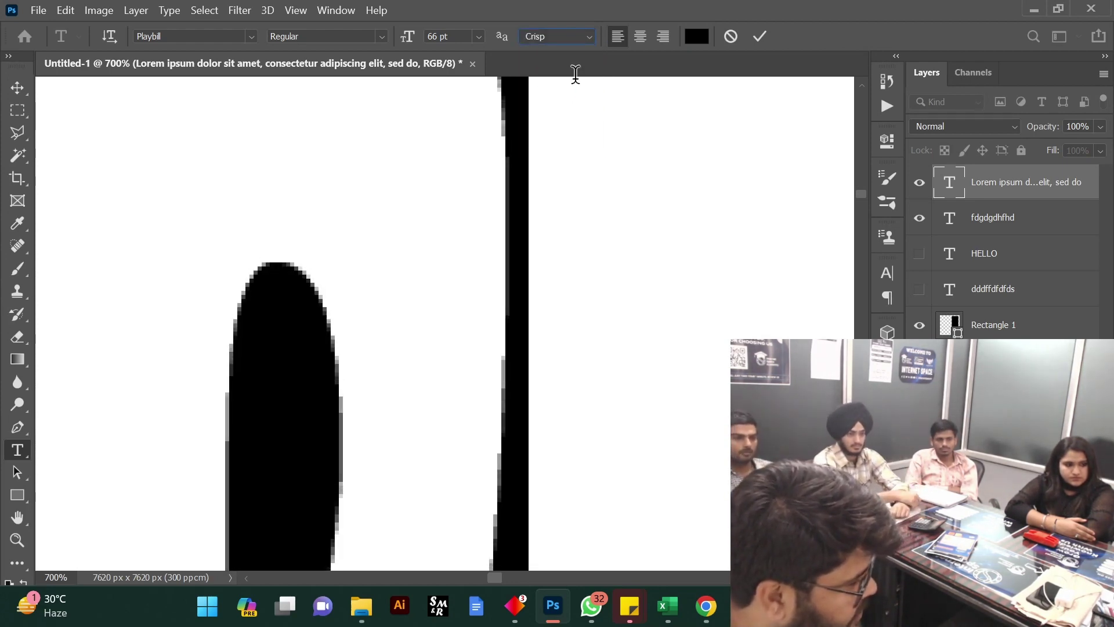
Set the selected word's anti-aliasing to Smooth and then to Windows LCD to compare the edges
click(579, 37)
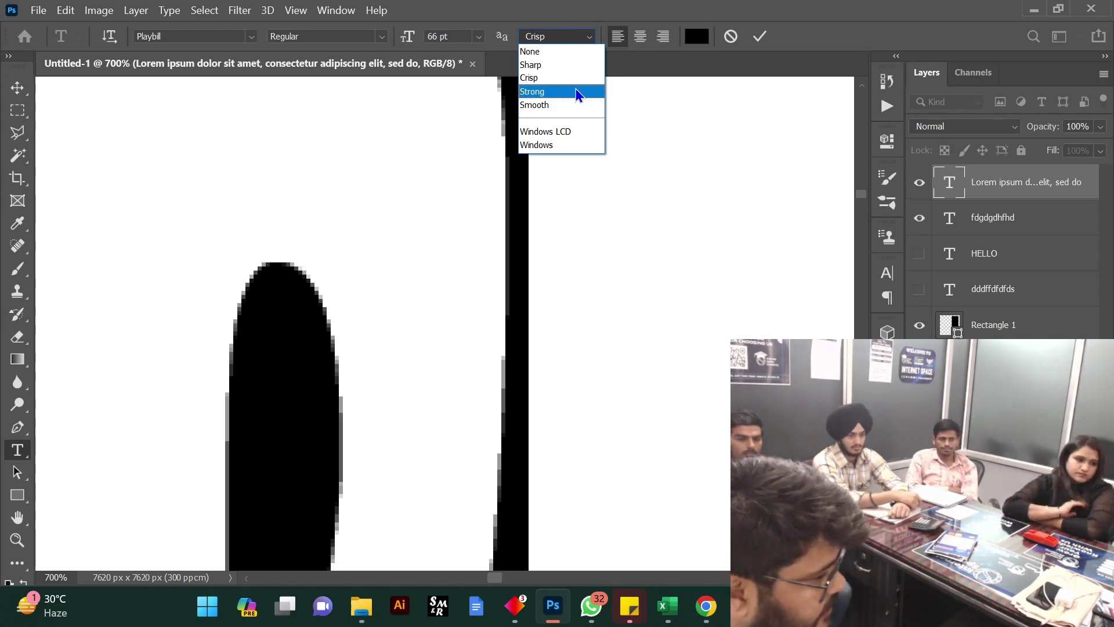
click(548, 105)
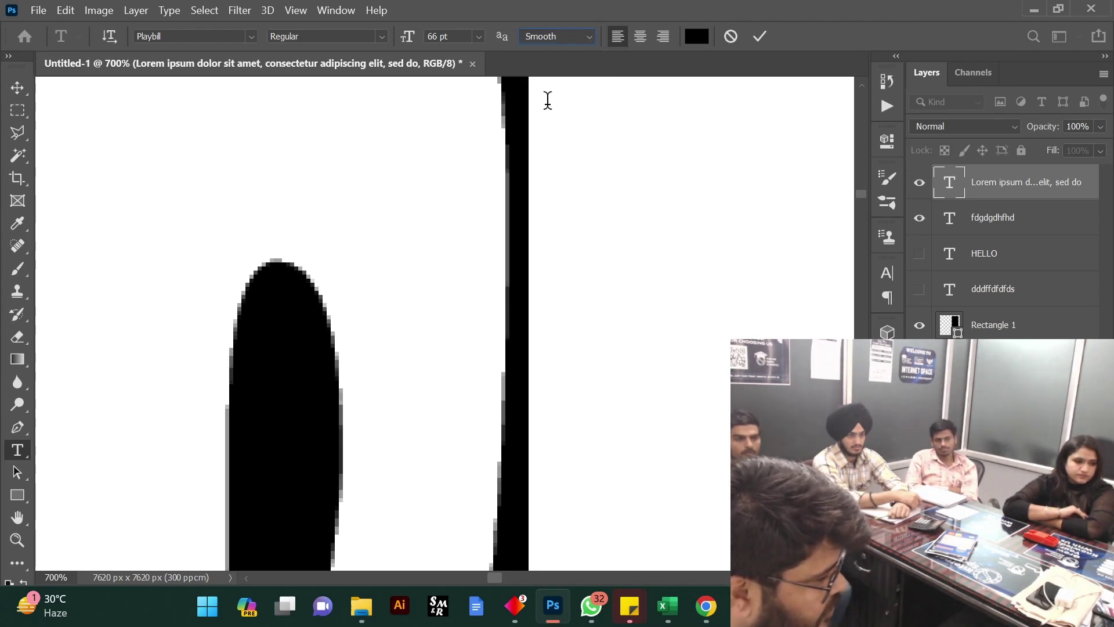
click(556, 36)
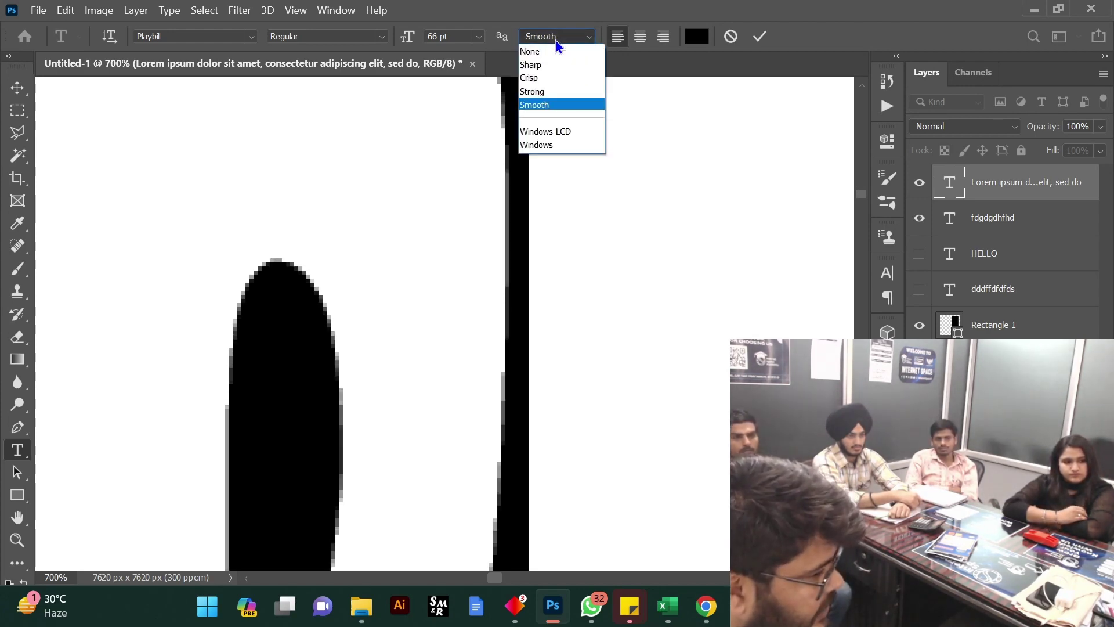
click(563, 131)
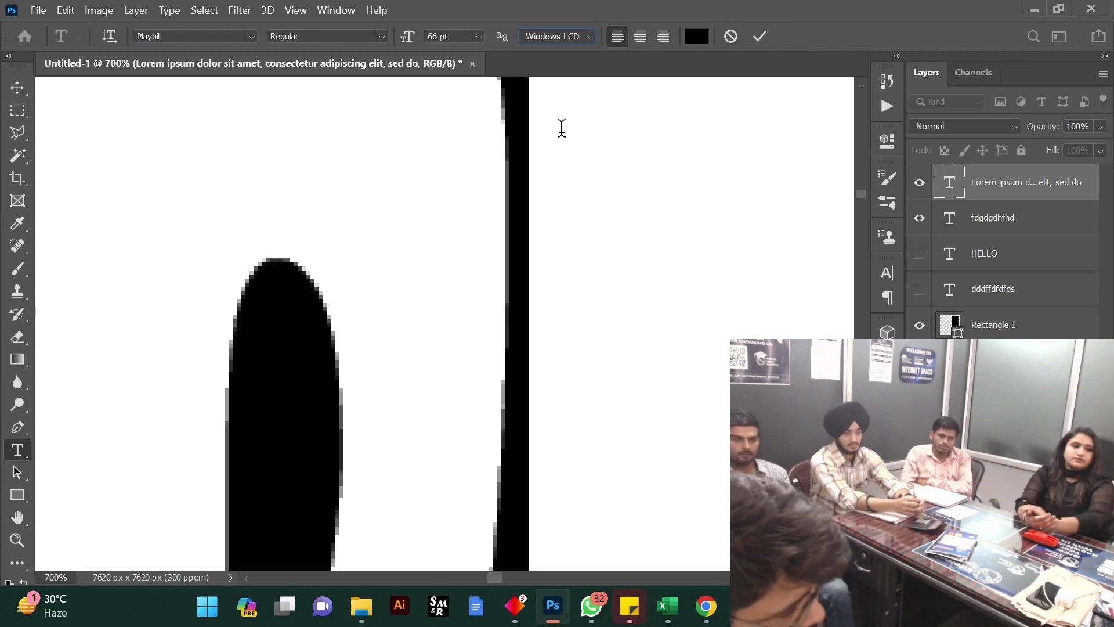
Change the selected word's anti-aliasing to Windows, then return it to Windows LCD for comparison
click(582, 35)
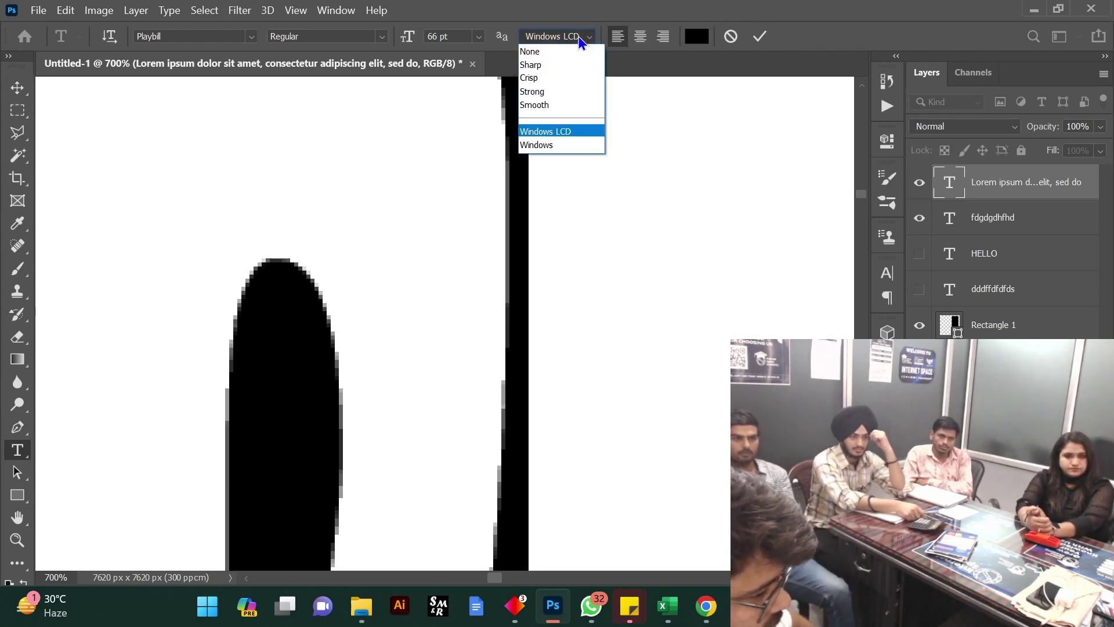
click(576, 145)
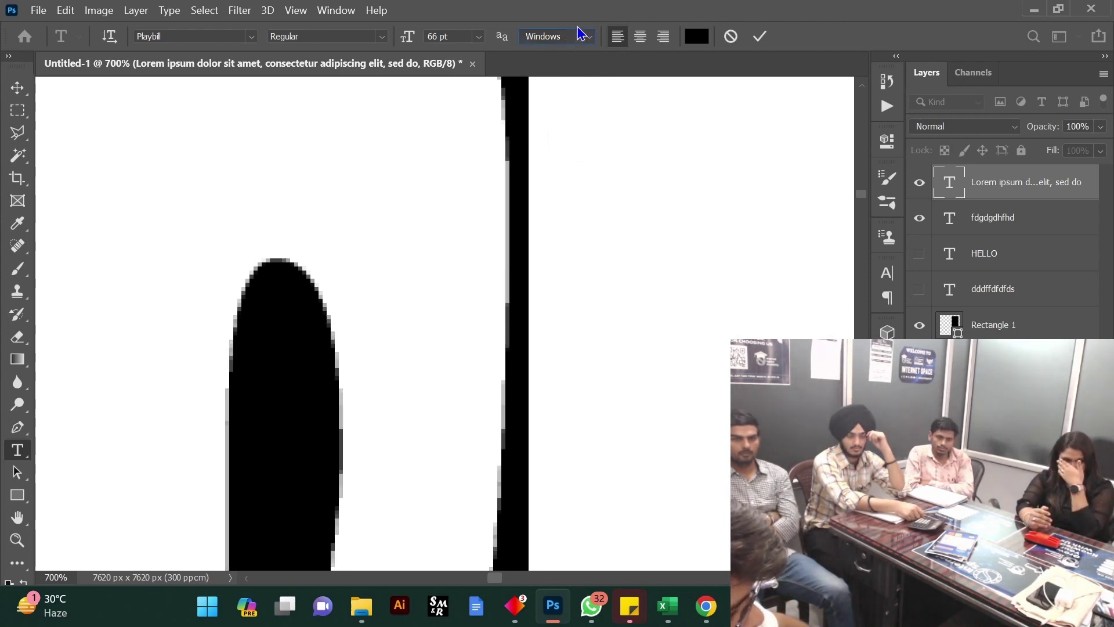
click(567, 36)
click(563, 147)
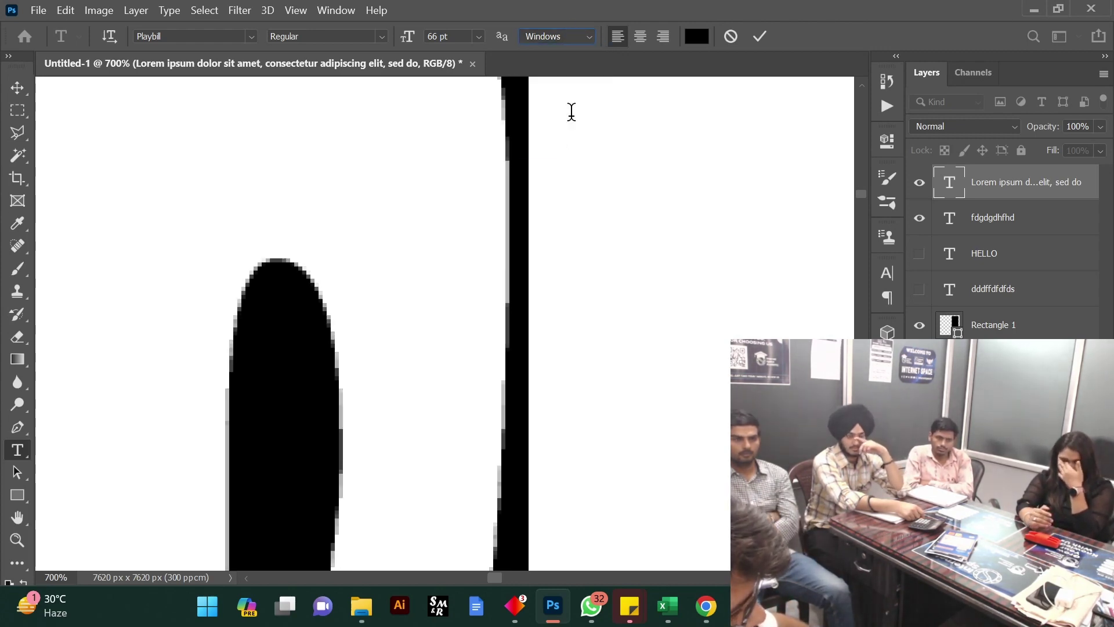
click(568, 36)
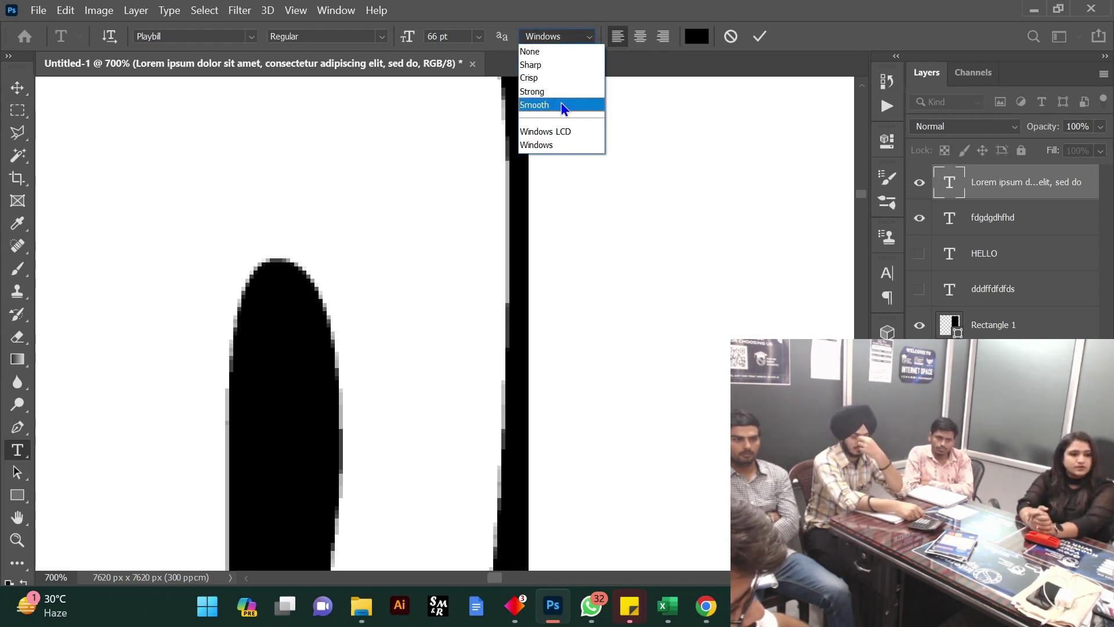
click(570, 134)
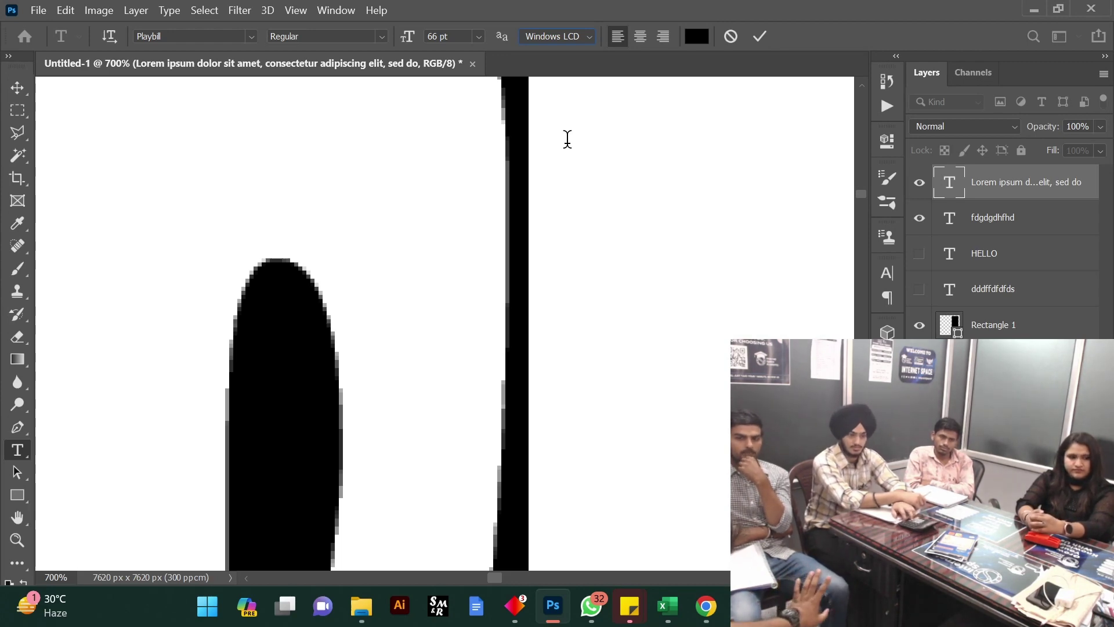
Set the selected word's anti-aliasing back to Sharp
click(560, 36)
click(503, 38)
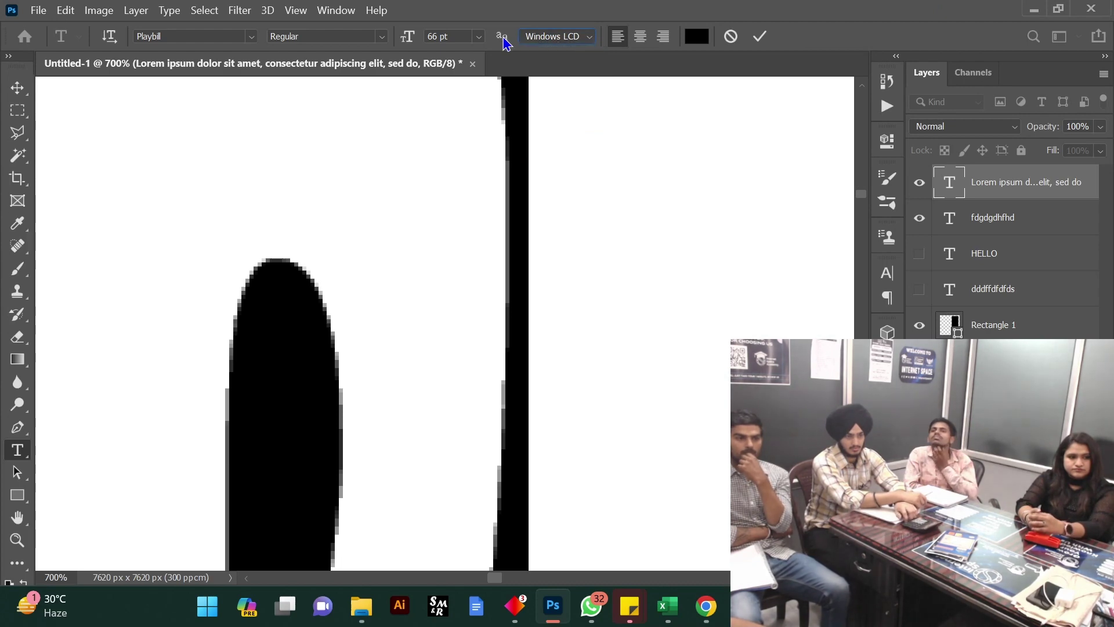
click(562, 38)
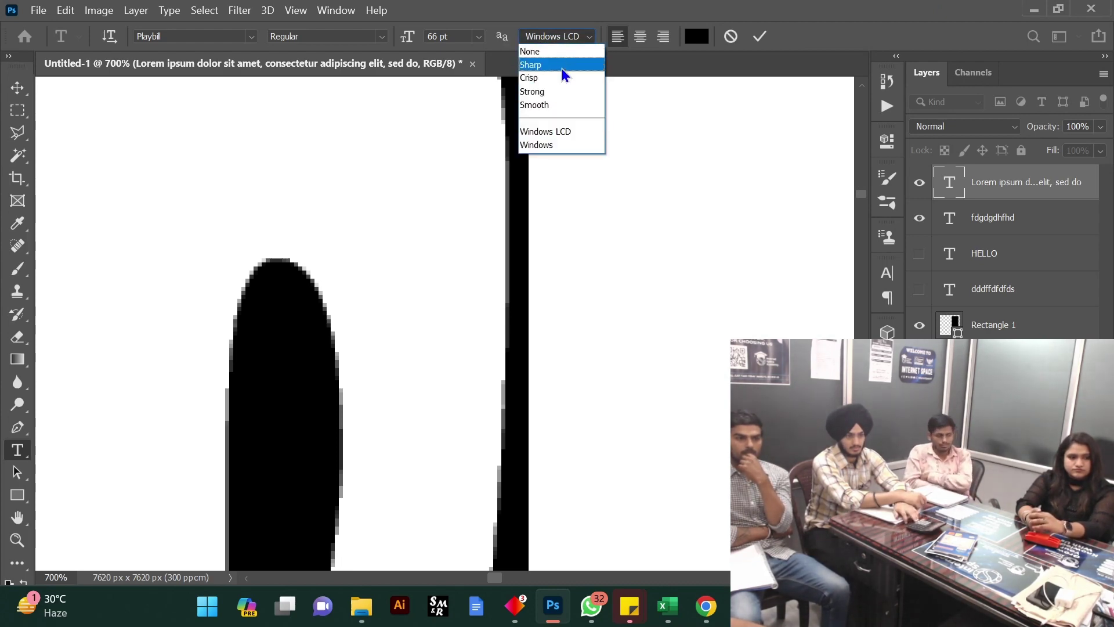
click(562, 66)
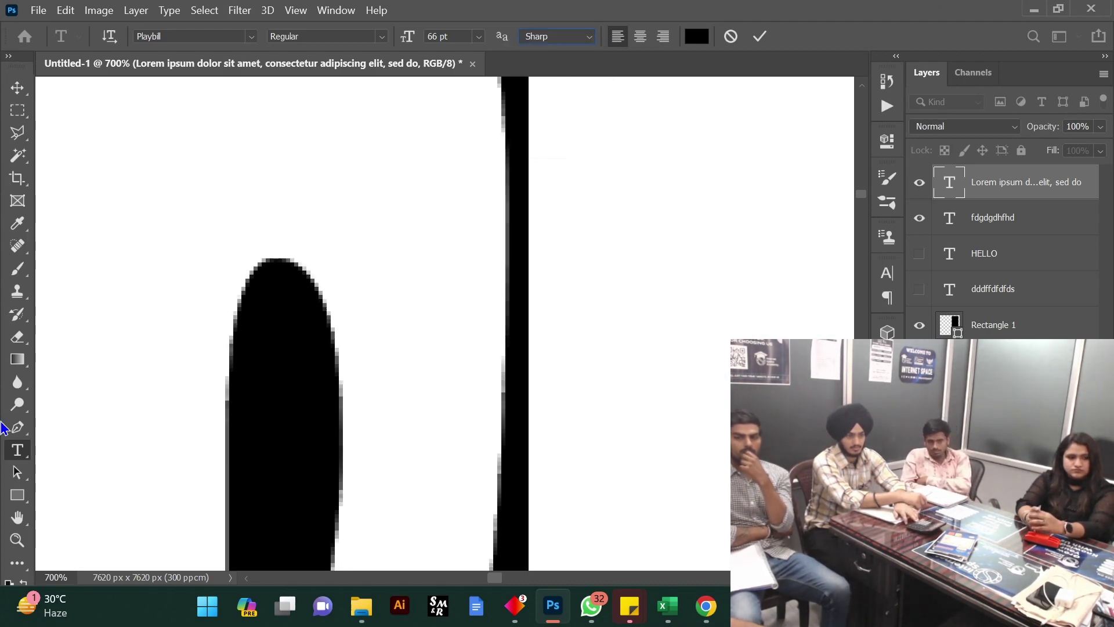
Examine the Sharp text at decreasing magnifications, from 700% down to 16.67% with both paragraph lines in view
click(17, 540)
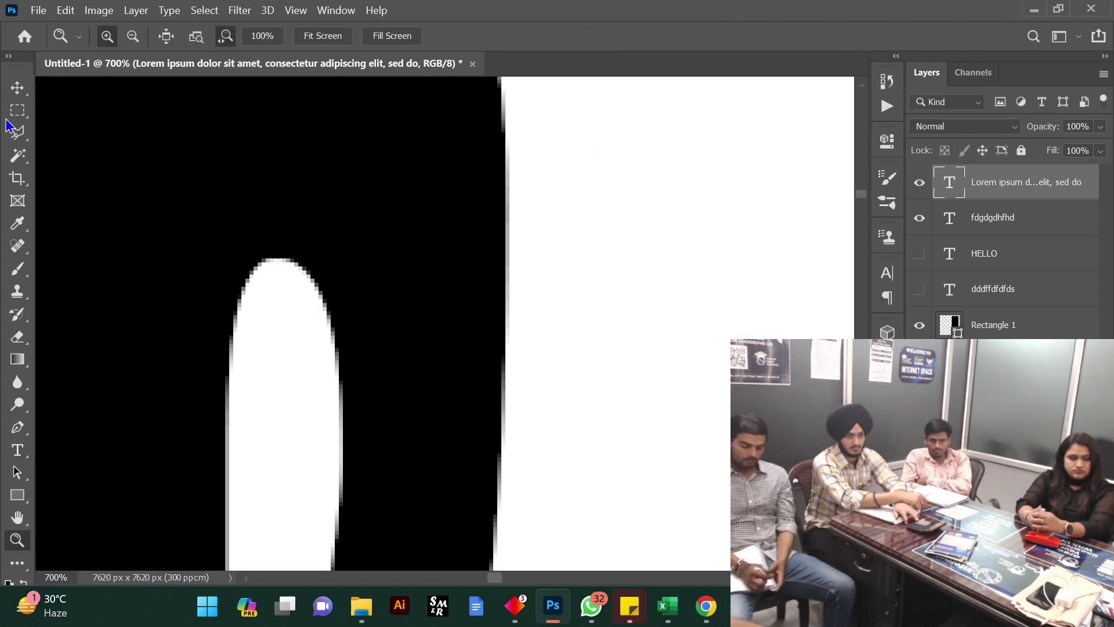
click(133, 36)
click(425, 253)
click(426, 253)
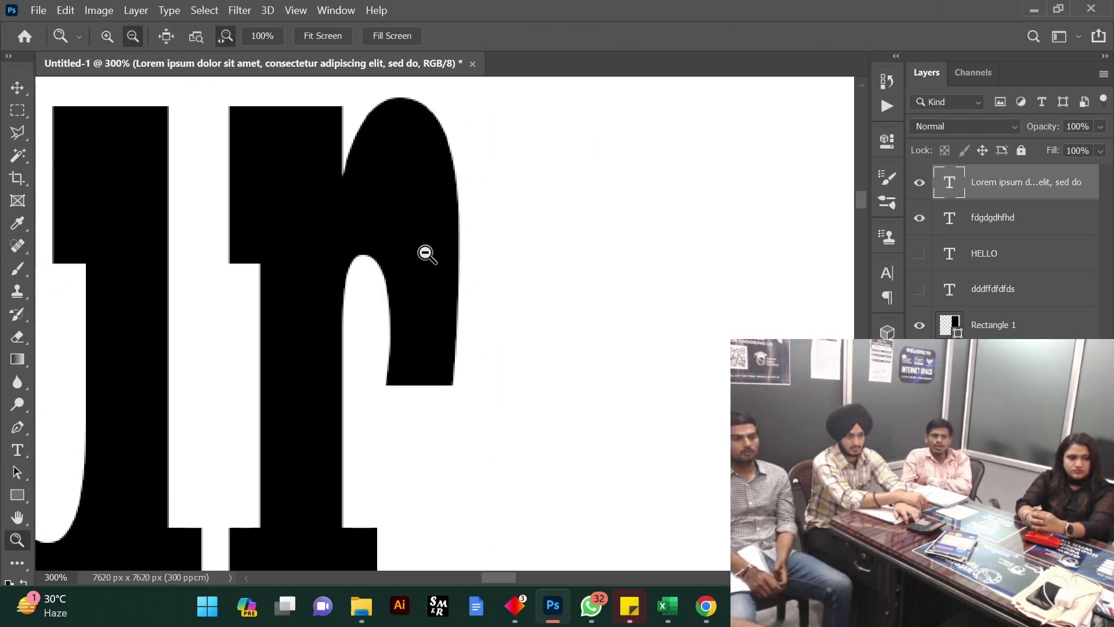
click(426, 254)
click(427, 254)
click(427, 253)
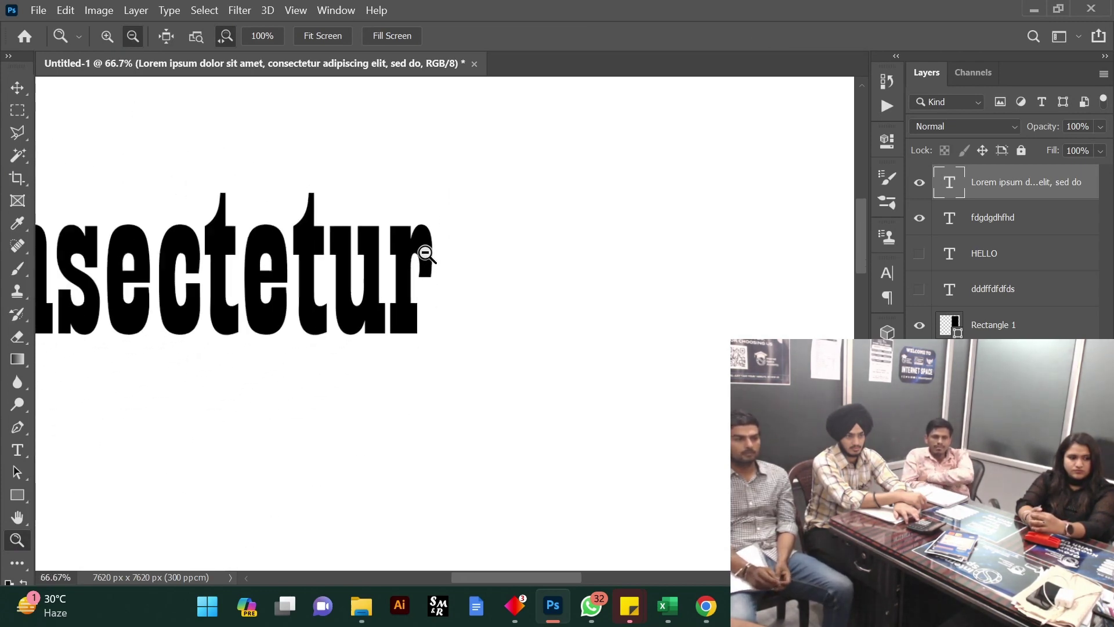
click(336, 311)
click(336, 311)
click(347, 323)
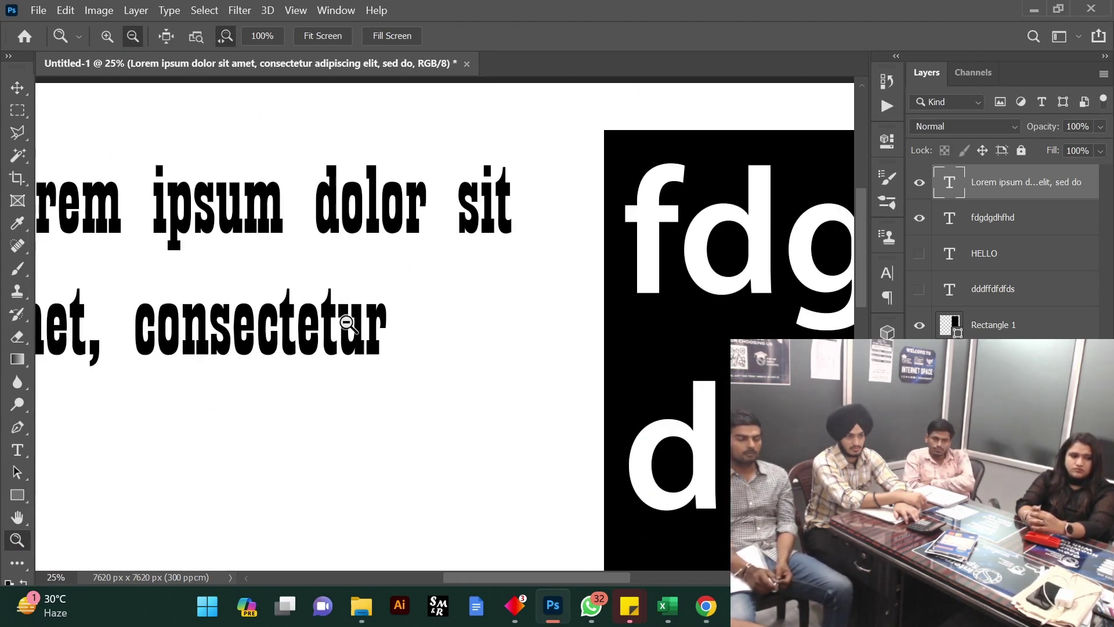
click(347, 323)
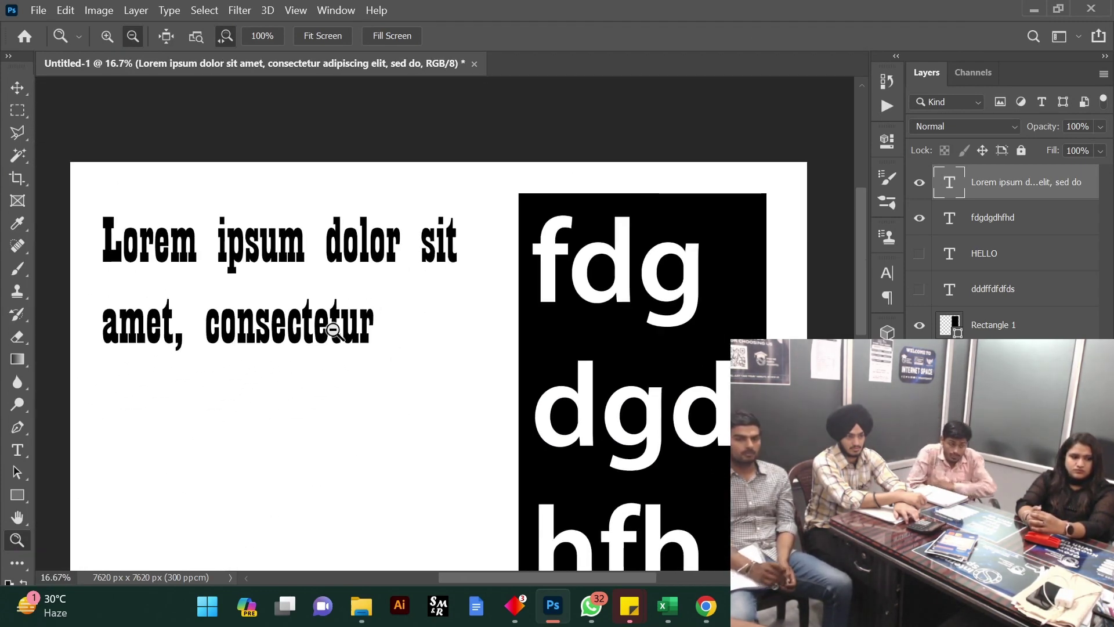
Select the whole "Lorem ipsum" paragraph, set its anti-aliasing to Windows LCD and commit the edit
click(17, 450)
click(301, 324)
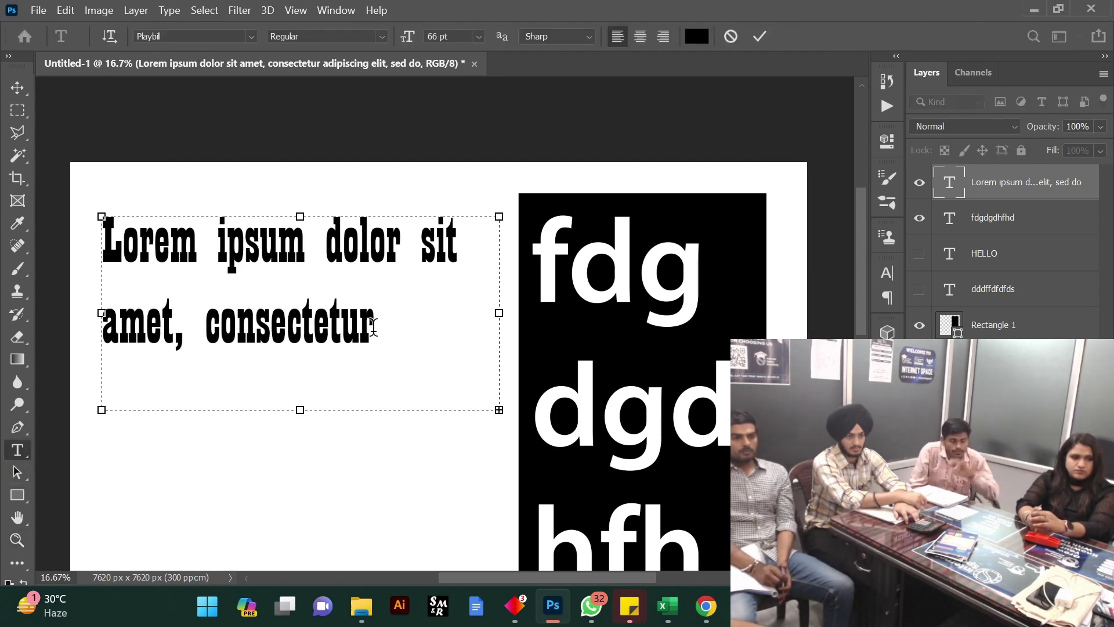
drag(374, 328, 96, 200)
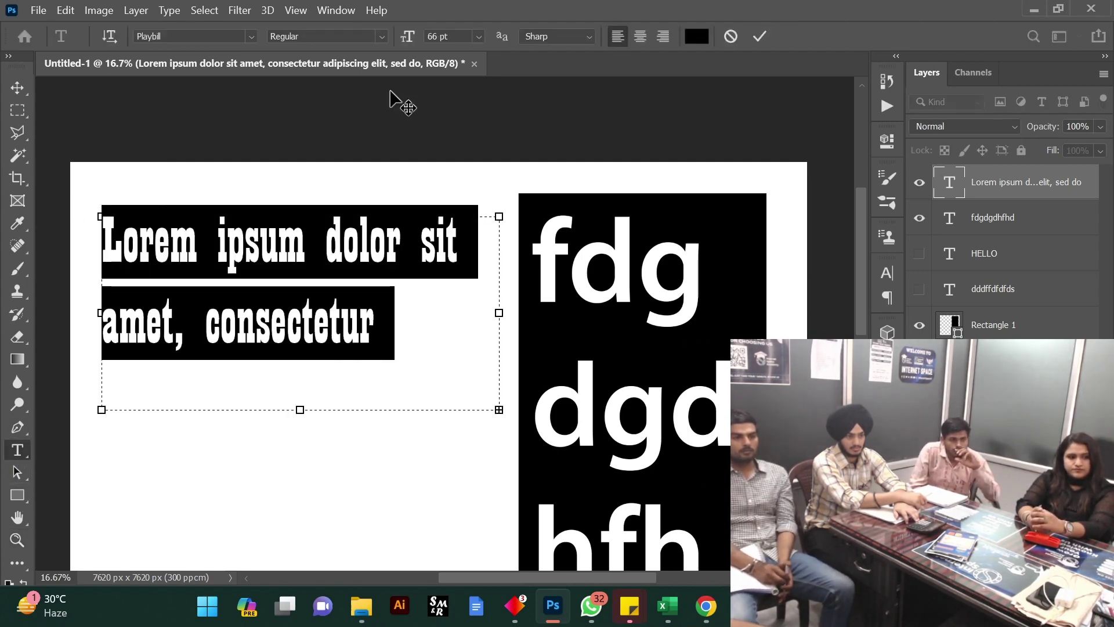
click(571, 38)
click(532, 131)
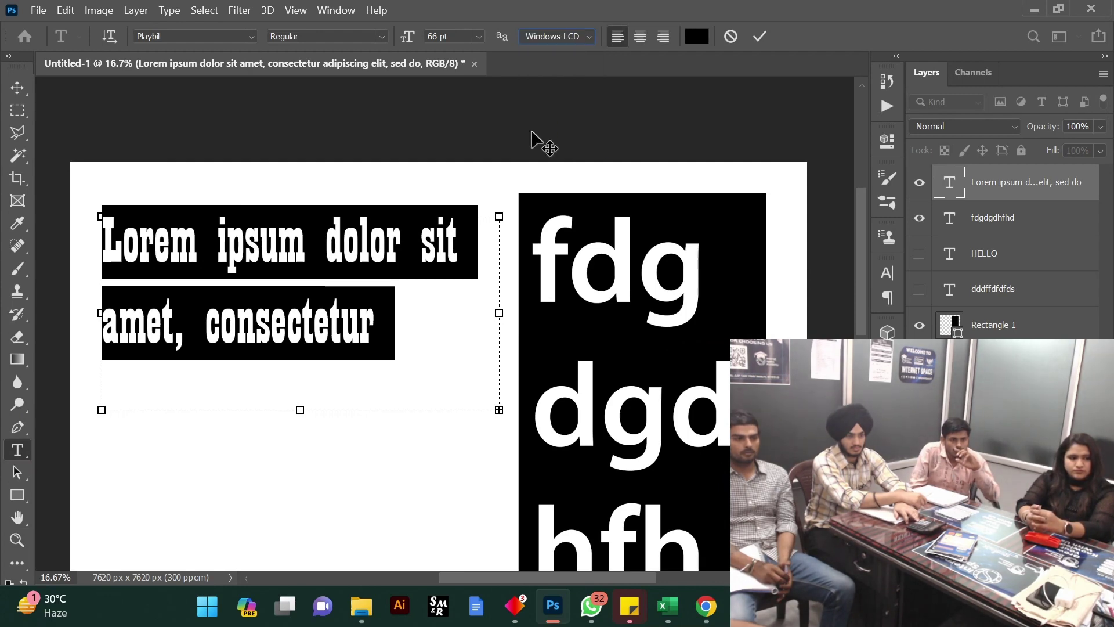
click(17, 87)
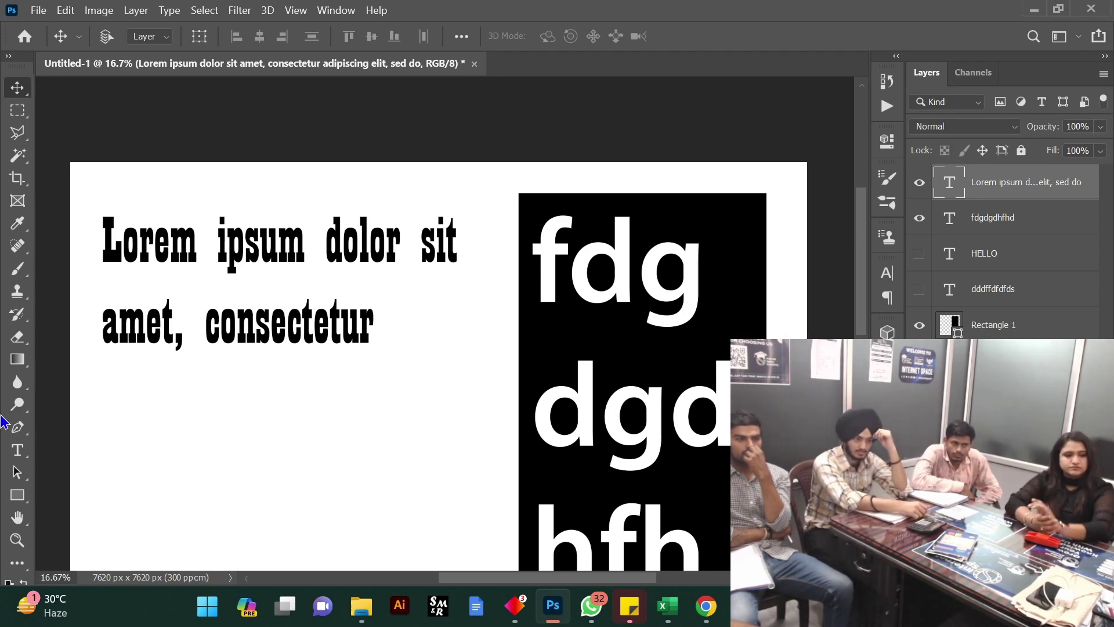
Select all the visible text of the "Lorem ipsum" paragraph and center-align it
click(18, 450)
click(273, 322)
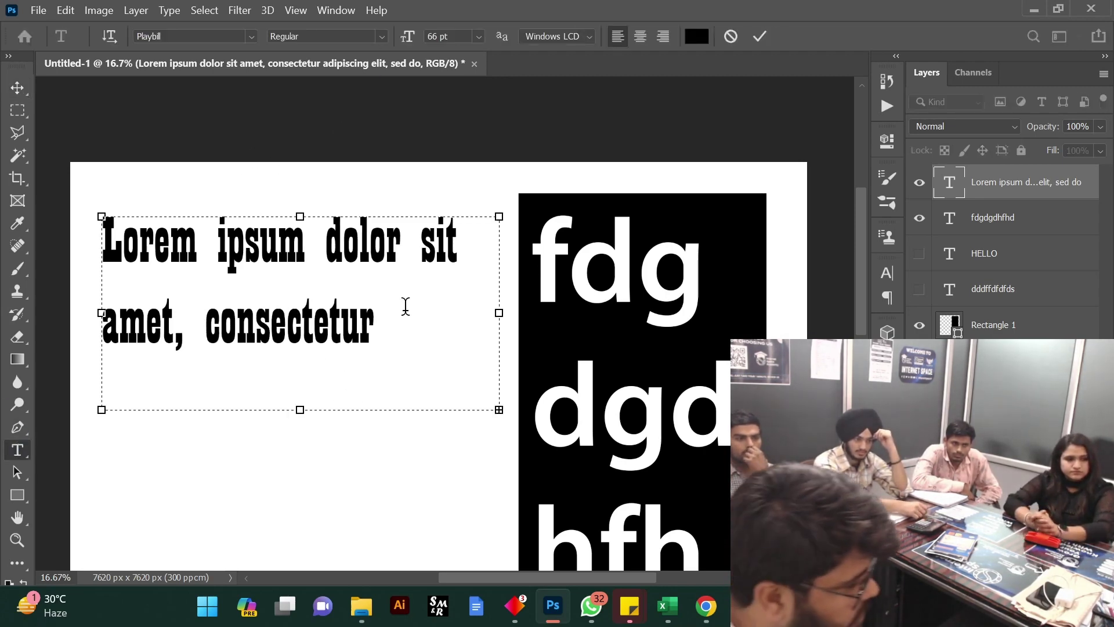
drag(403, 313, 122, 174)
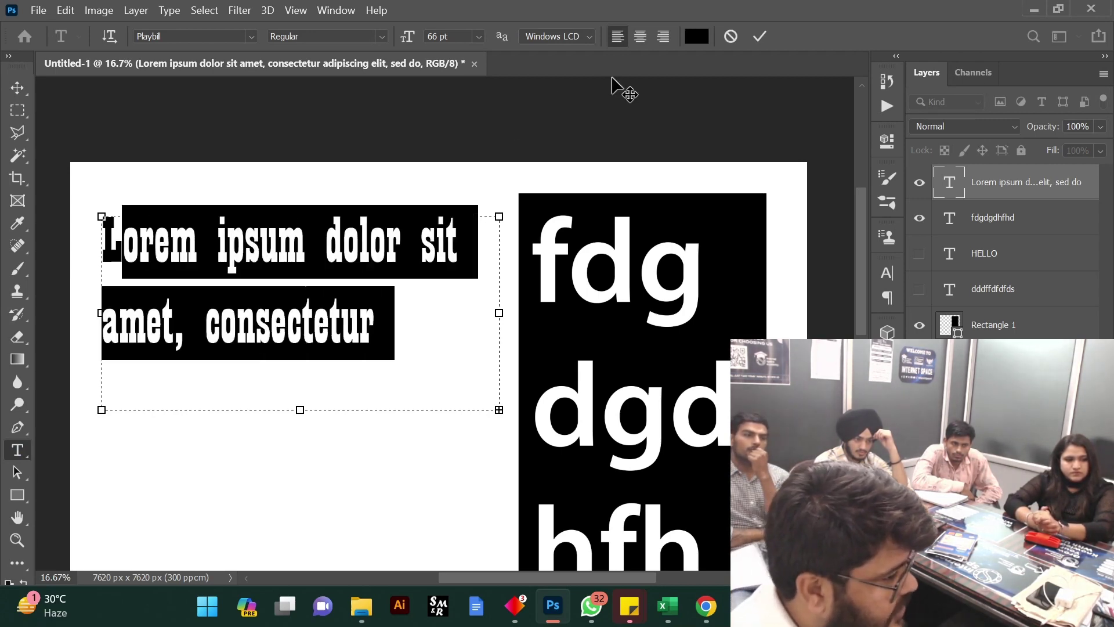
drag(424, 355, 77, 236)
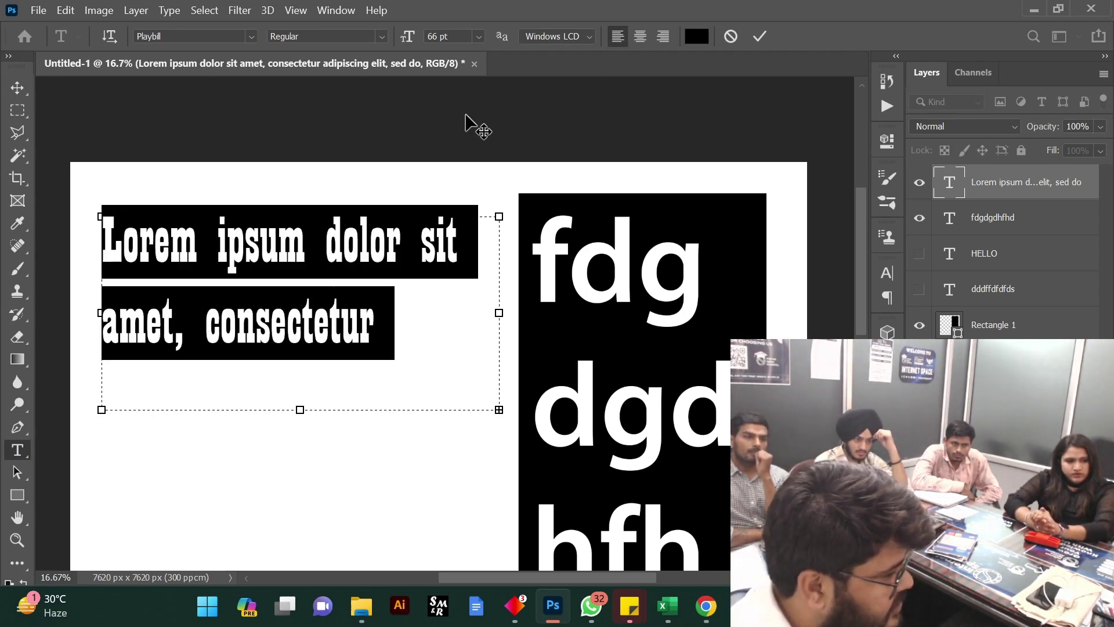
click(641, 37)
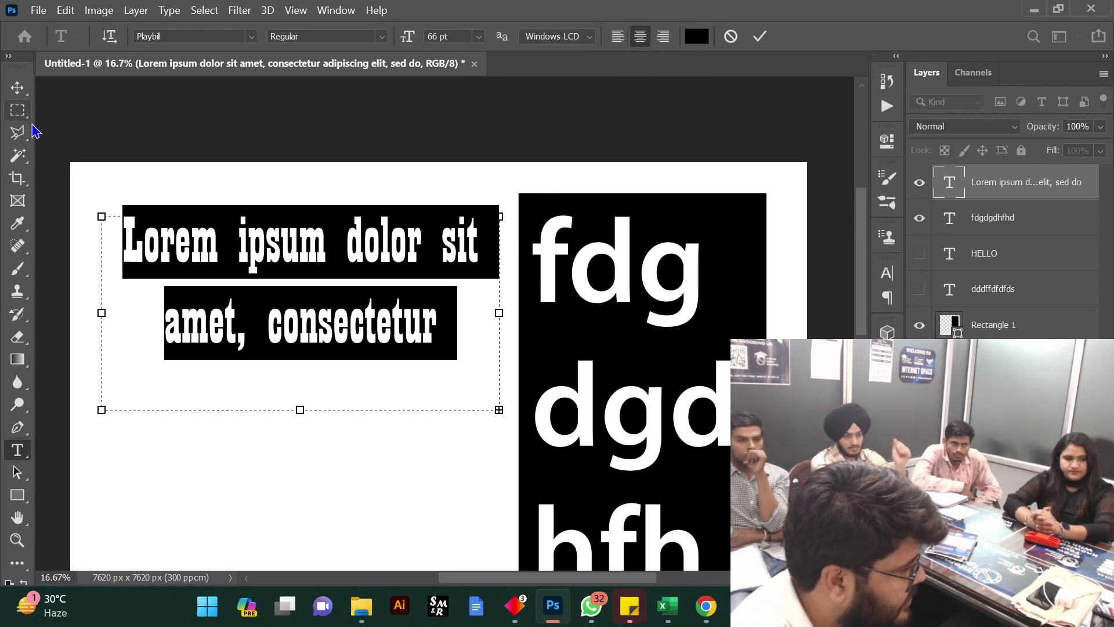
Commit the alignment, delete the "fdgdgdhfhd" text layer and the black Rectangle 1 layer beside the paragraph
click(17, 87)
right_click(538, 230)
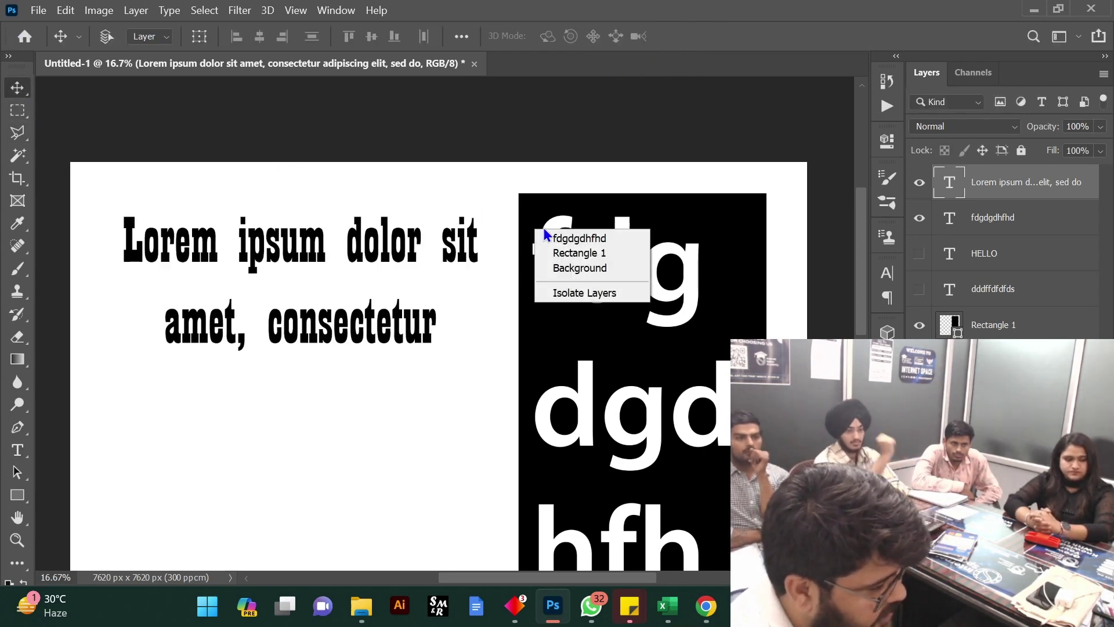
click(560, 239)
key(Delete)
right_click(553, 241)
click(558, 219)
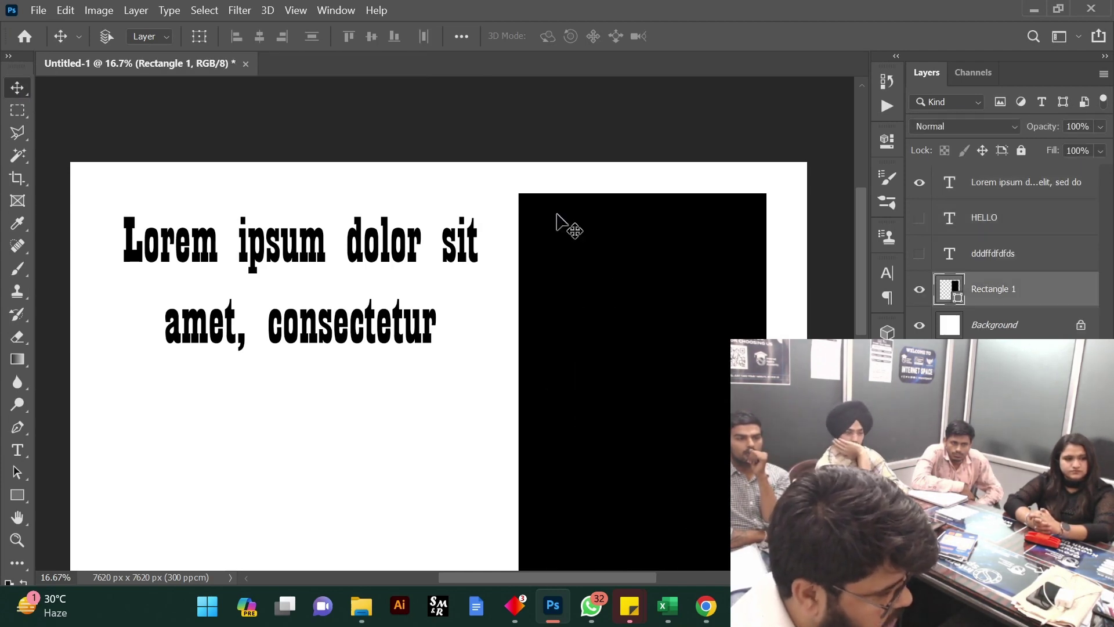
key(Delete)
Widen the "Lorem ipsum" text box on both sides so it spans the full width of the canvas
click(17, 450)
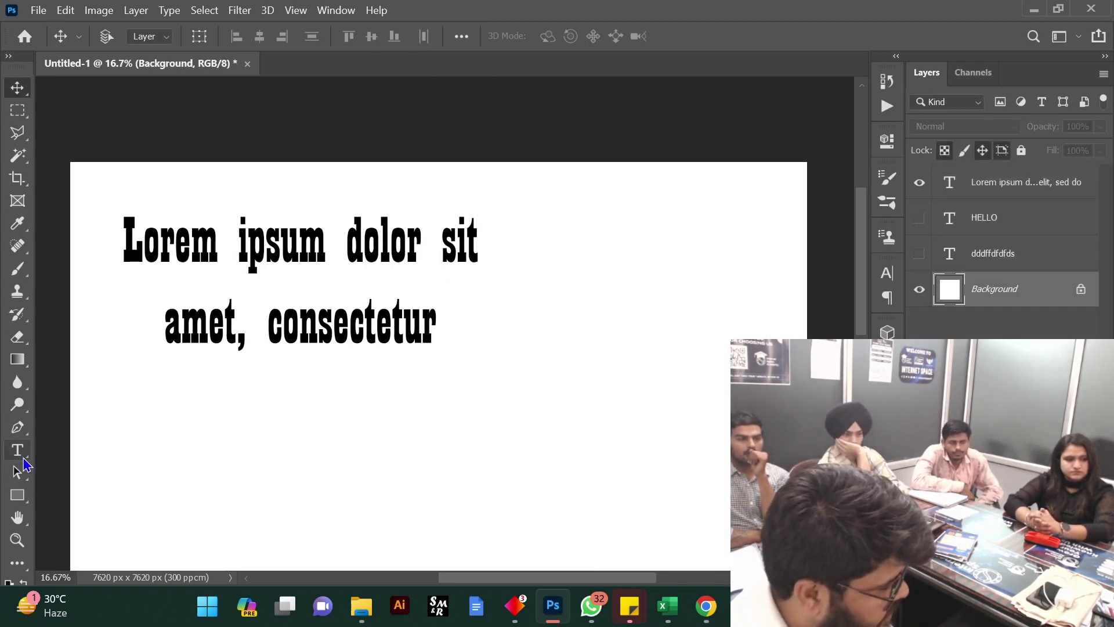
click(292, 302)
drag(507, 323, 778, 318)
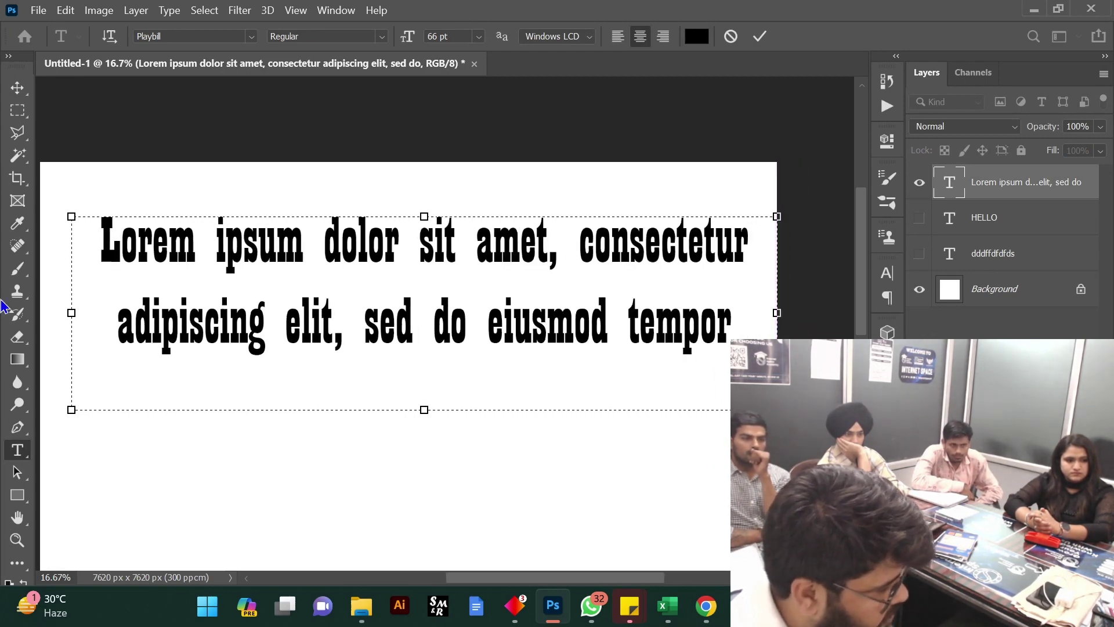
drag(72, 313, 45, 311)
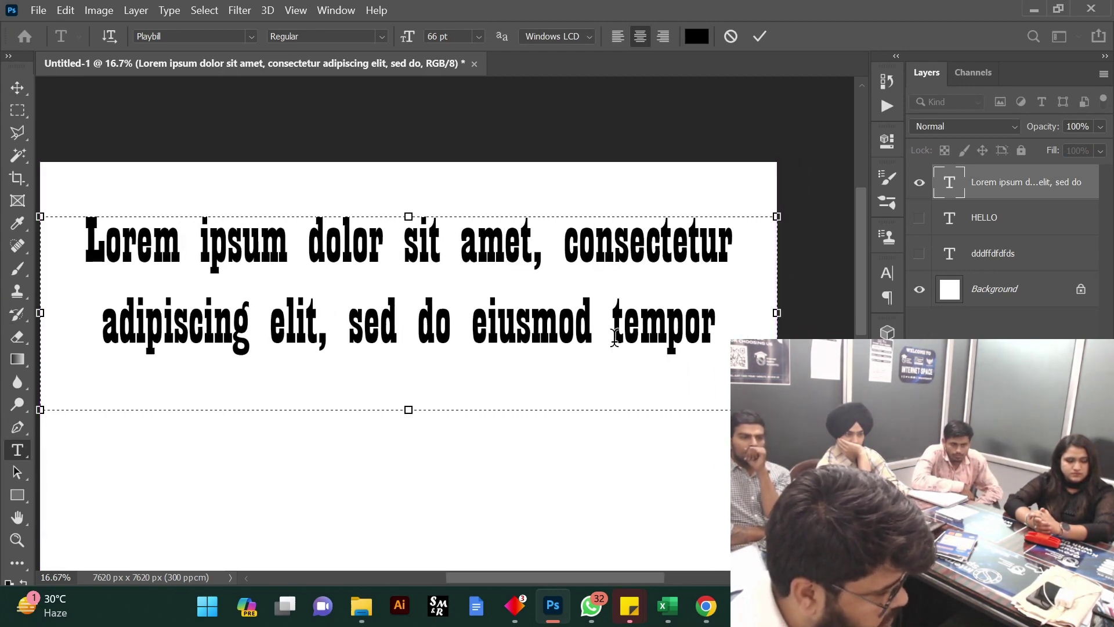
Append "bdhgfhg" to "tempor" and extend the text box downward until four lines fit
click(713, 332)
text(bdhgfhg)
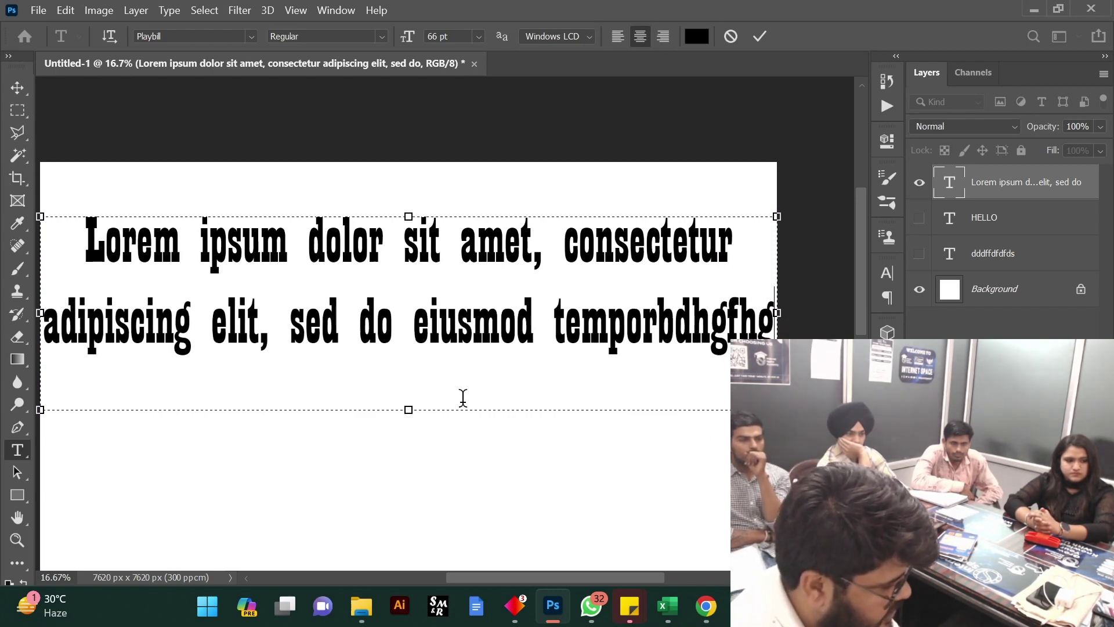
drag(408, 410, 410, 563)
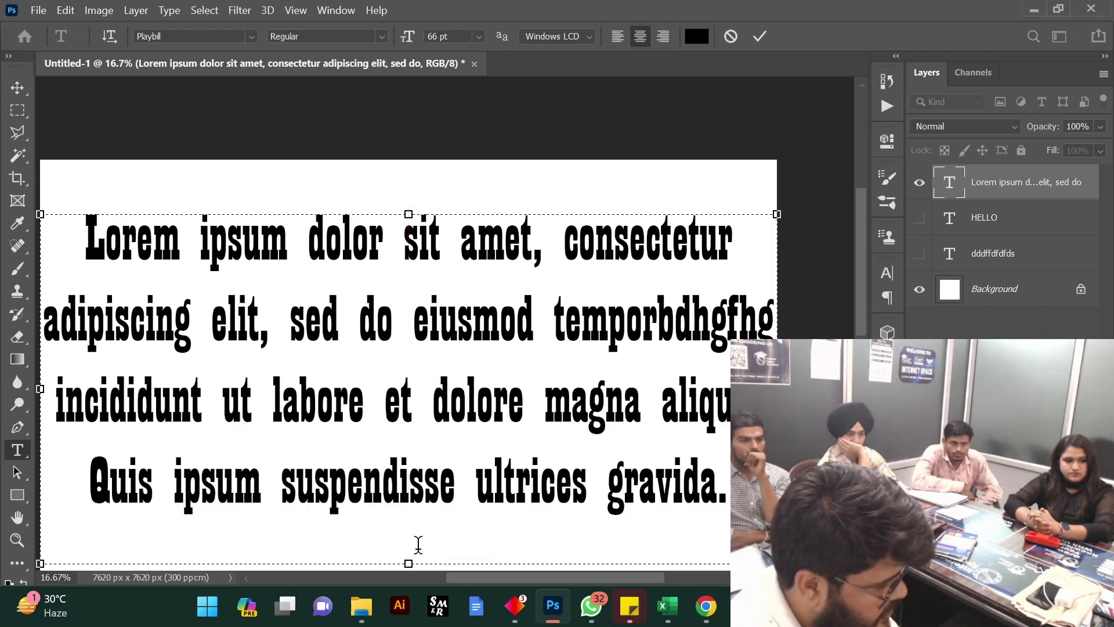
Replace "ultrices gravida." in the fourth line with "hggg" and commit the text edit
scroll(418, 545, down, 1)
drag(728, 455, 452, 452)
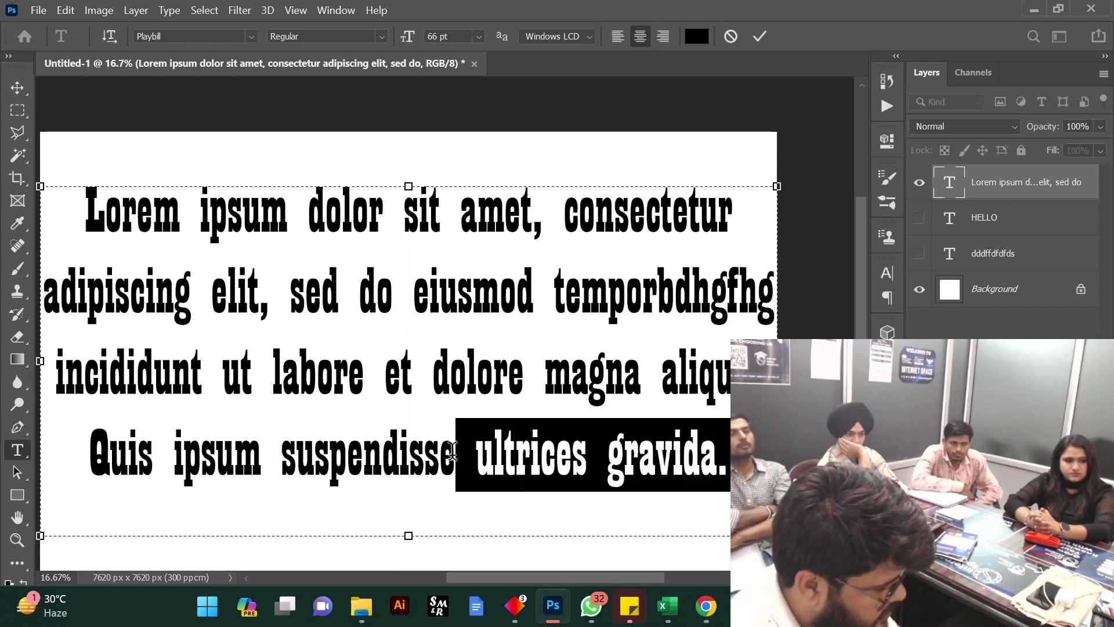
text(hg)
text(gg)
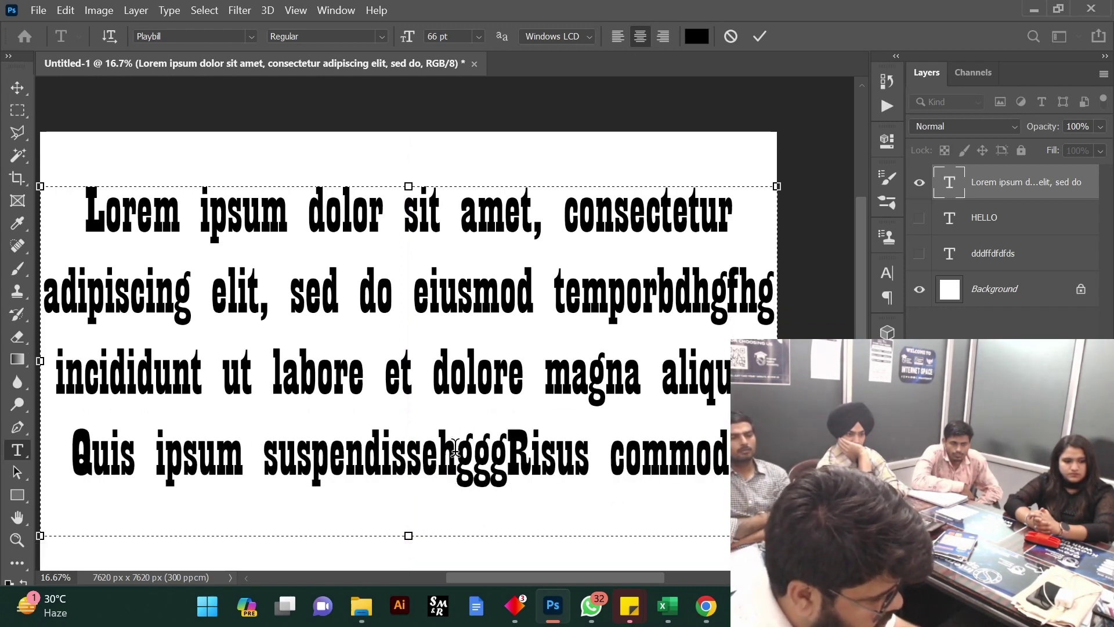
key(BackSpace)
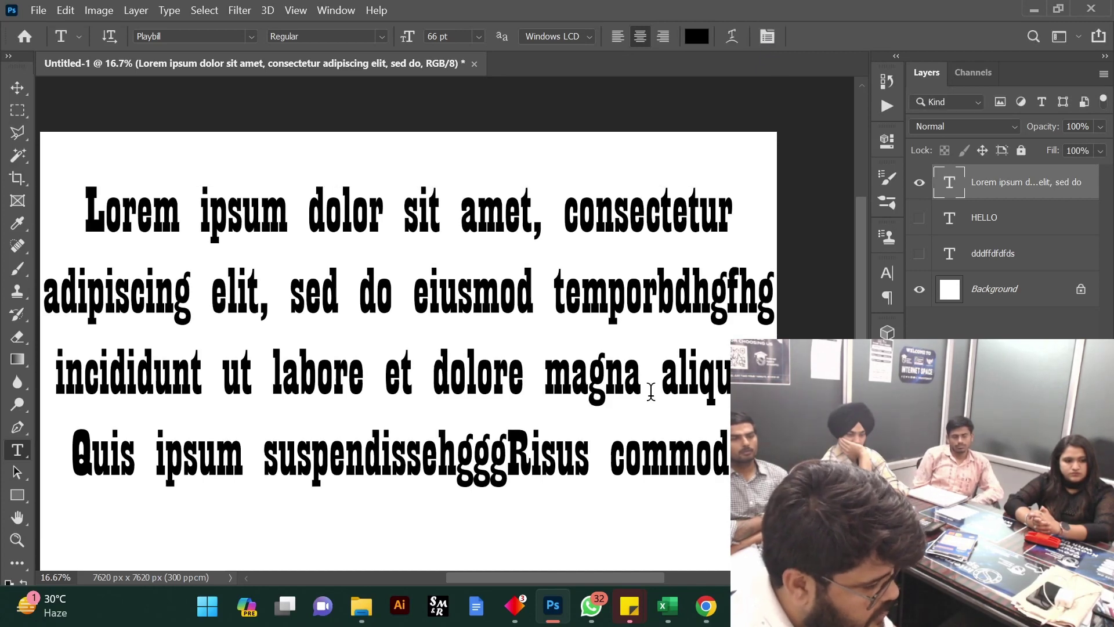
Select the whole four-line paragraph, left-align it for comparison, then restore center alignment and deselect the text
click(661, 377)
drag(728, 452, 39, 140)
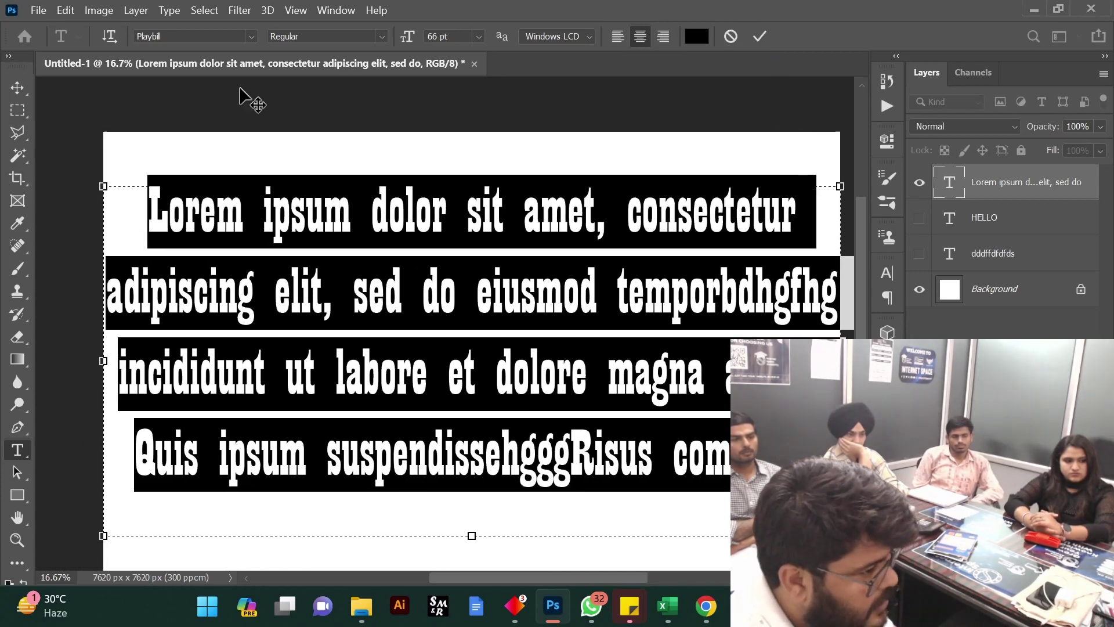
click(618, 36)
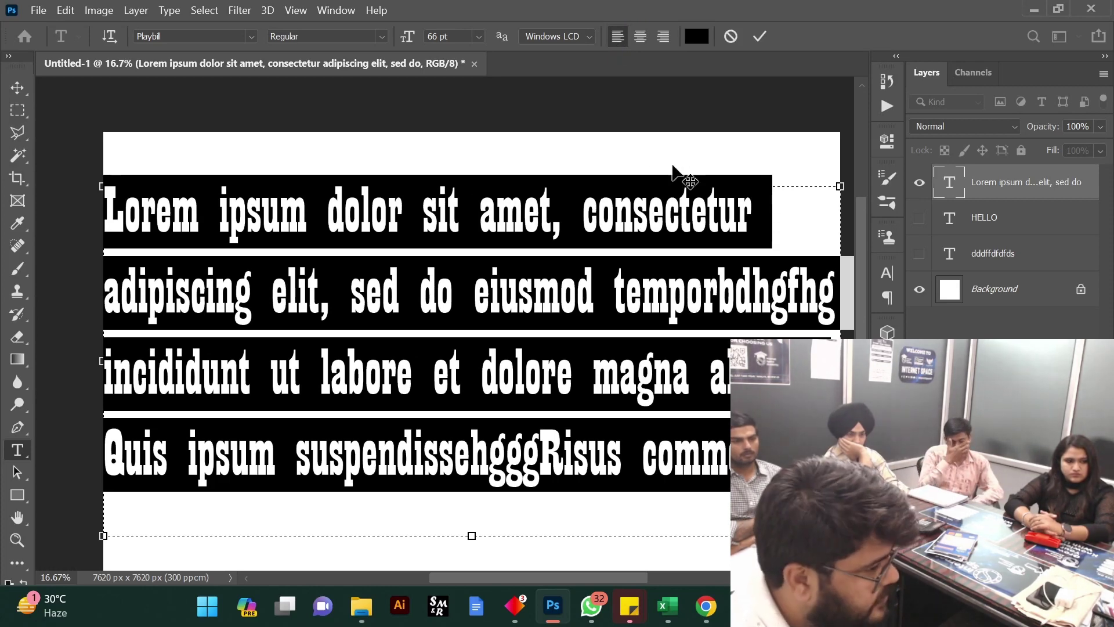
click(641, 37)
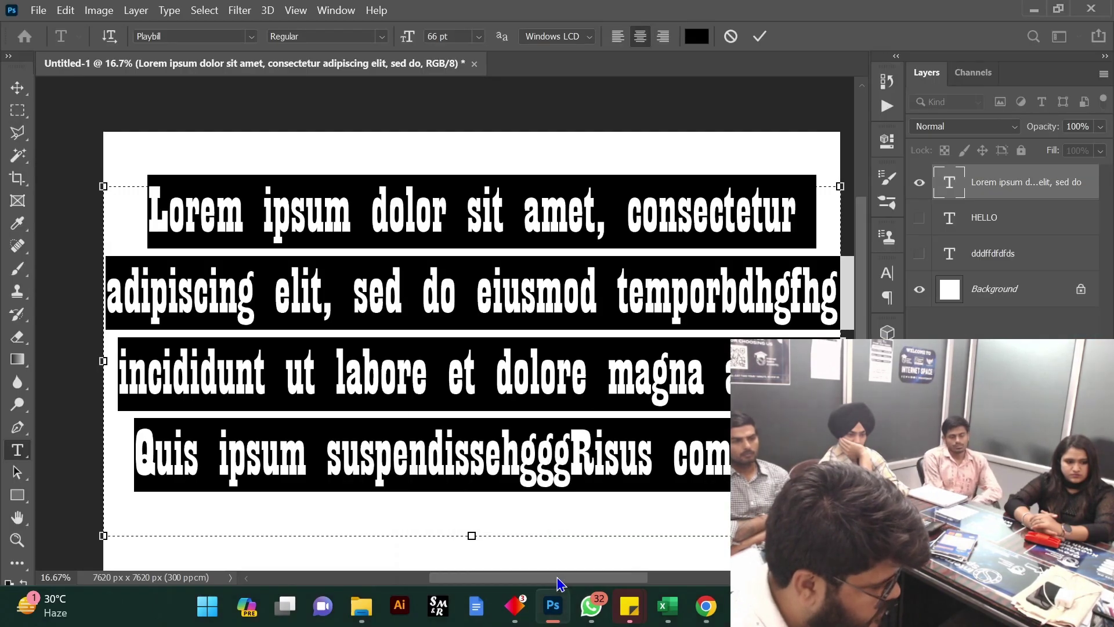
mouse_move(558, 583)
mouse_down()
mouse_move(597, 582)
mouse_move(565, 568)
mouse_up()
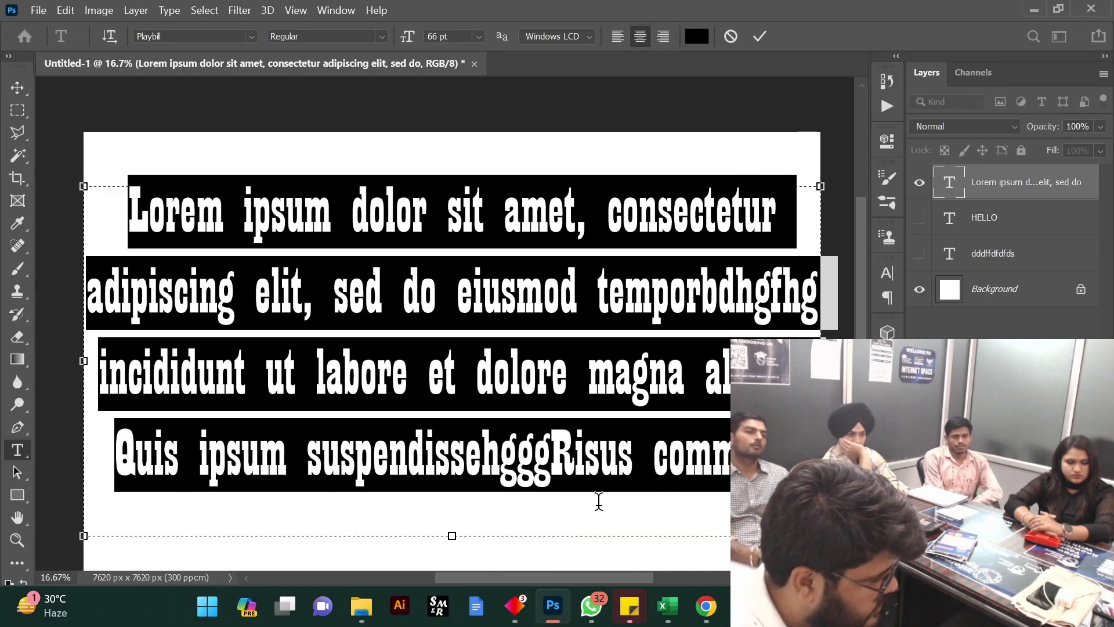
click(599, 500)
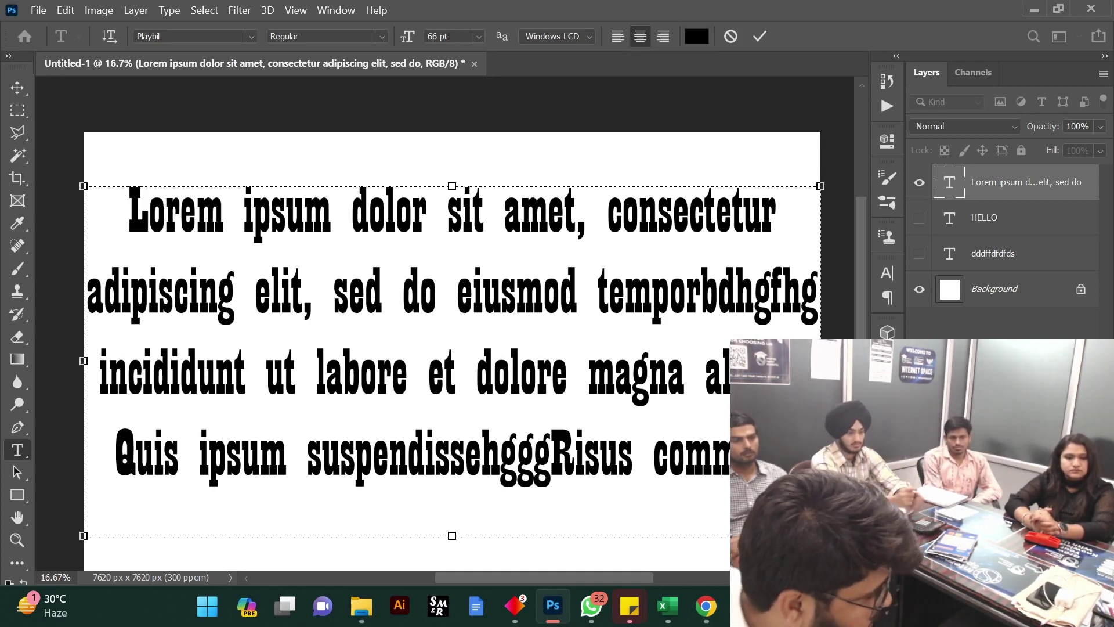
Delete the end of the fourth line after "Risus" to compare the centering, then undo the deletion
drag(789, 453, 678, 423)
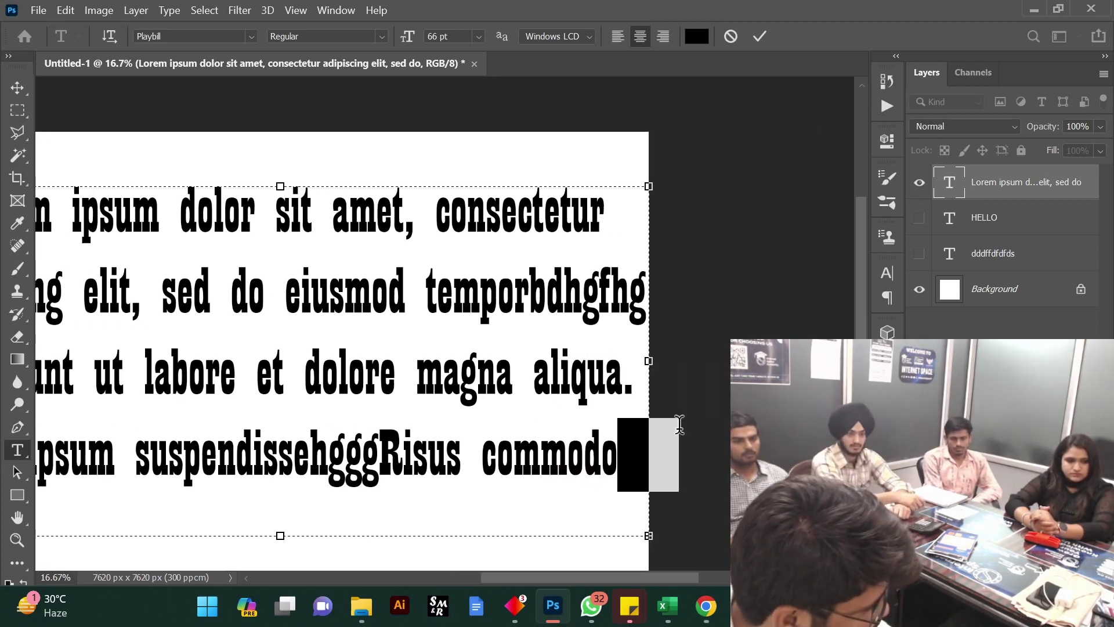
key(BackSpace)
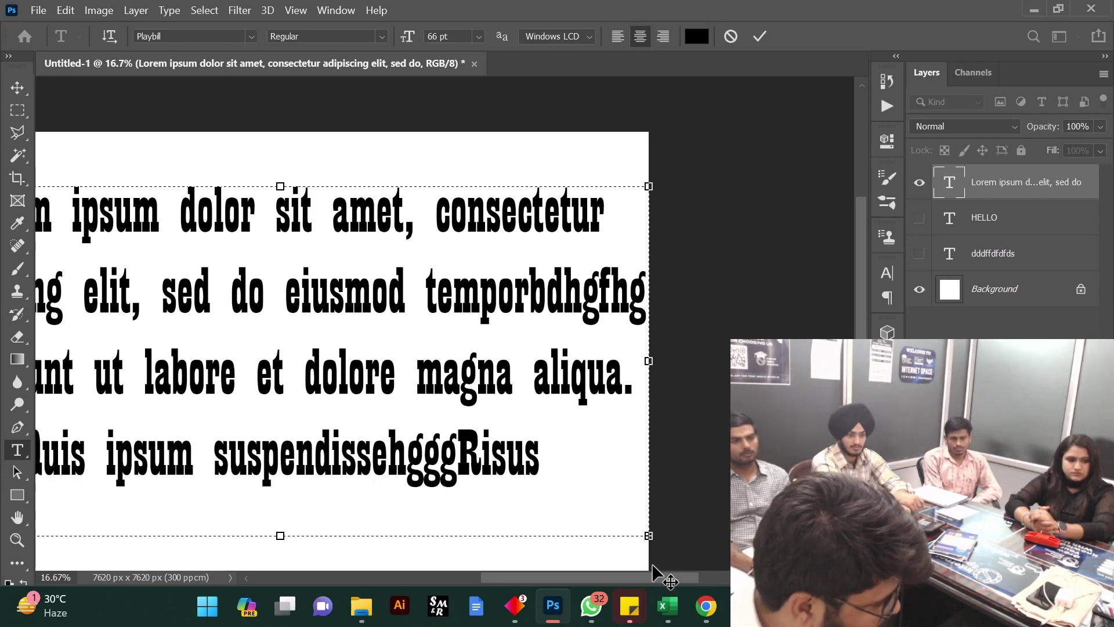
drag(644, 579, 601, 606)
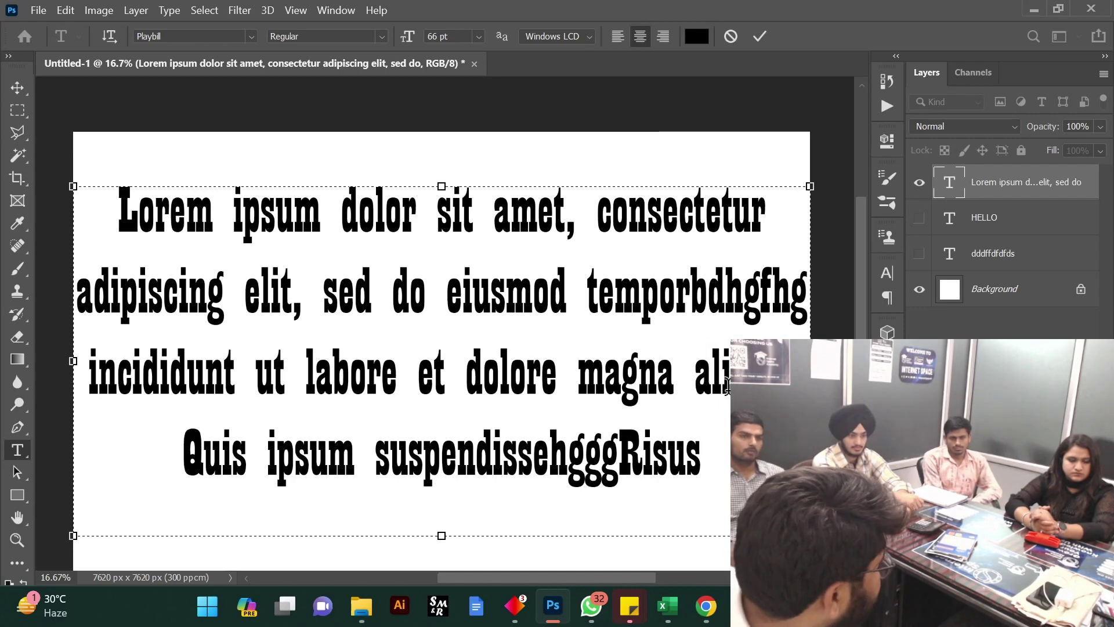
key(ctrl+z)
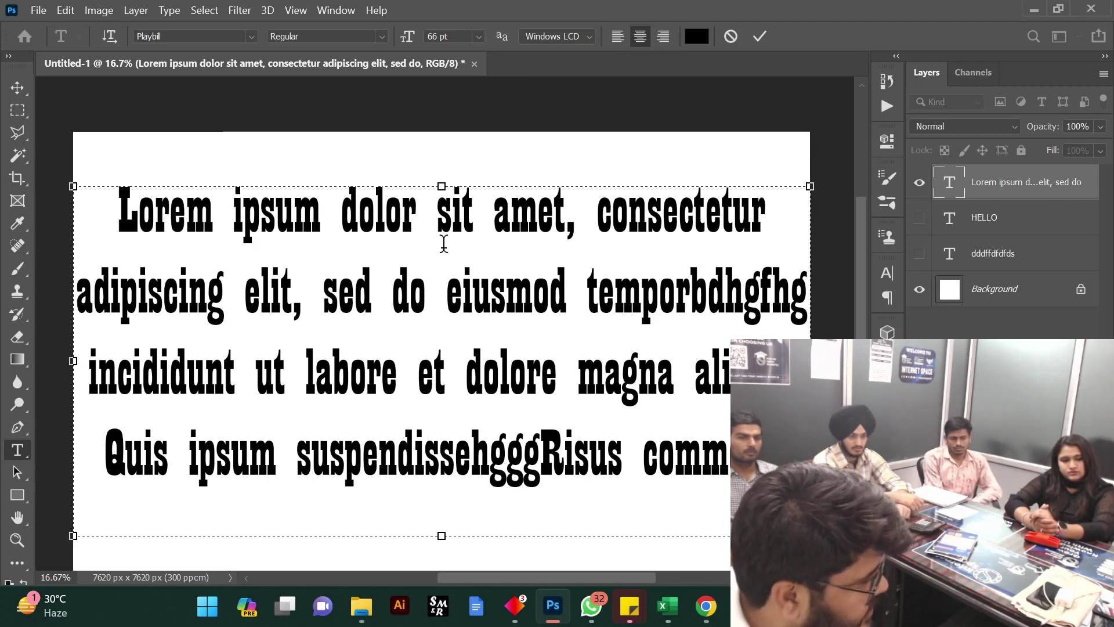
Commit the text edit and move the paragraph down, leaving the upper part of the canvas empty
click(759, 36)
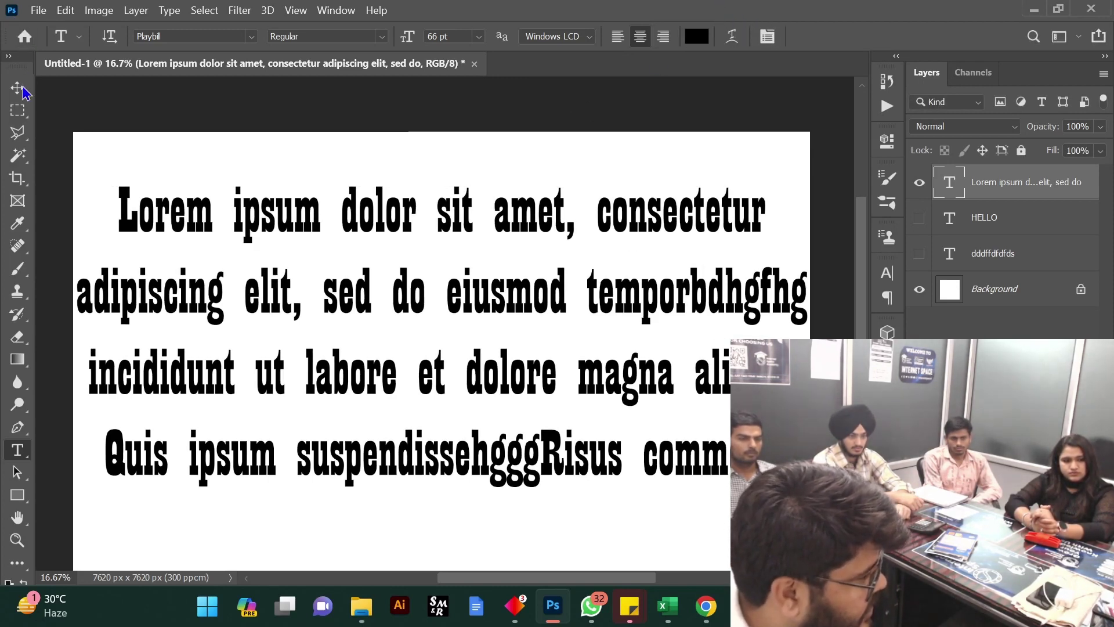
click(17, 110)
click(18, 87)
drag(406, 293, 390, 519)
click(18, 456)
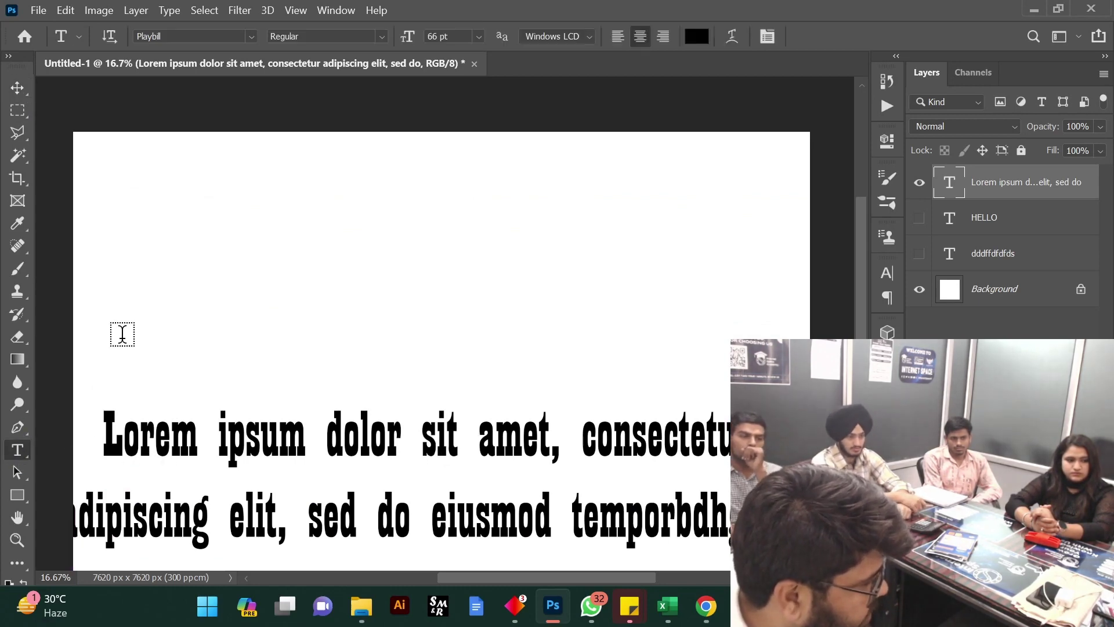
Select the paragraph layer and move it back up near the top of the canvas
click(17, 88)
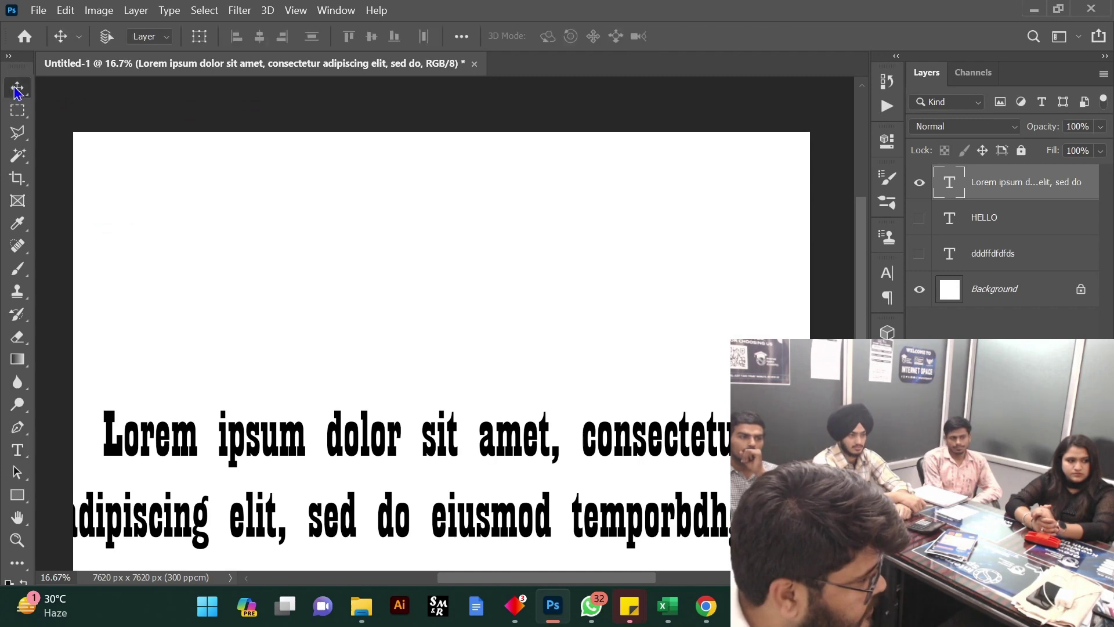
right_click(331, 451)
click(359, 465)
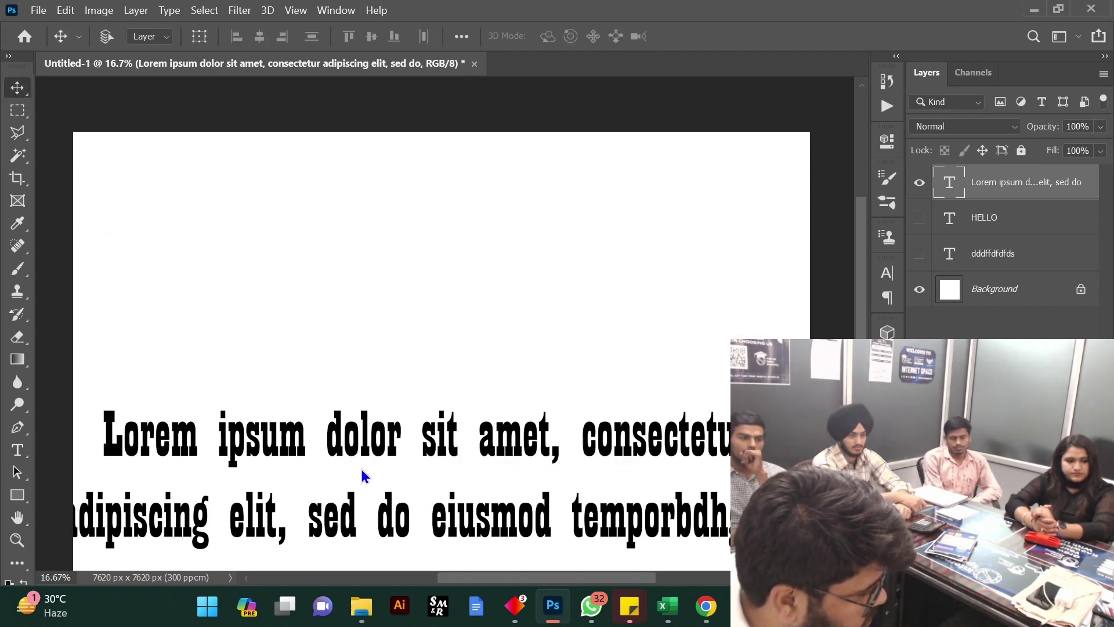
drag(363, 467, 384, 264)
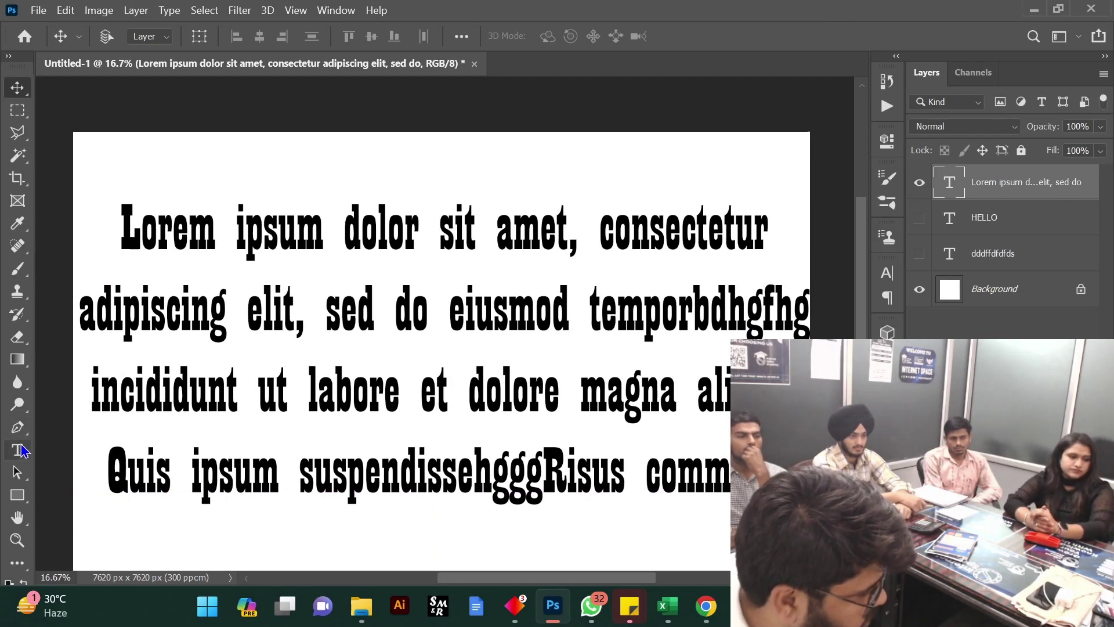
Replace the whole centered paragraph with a first line of filler text, "hedkjsdfkfsdkfdlkdk dfkkjdfjkfdjkfdfkdlsmm", followed by a line break
key(t)
click(662, 508)
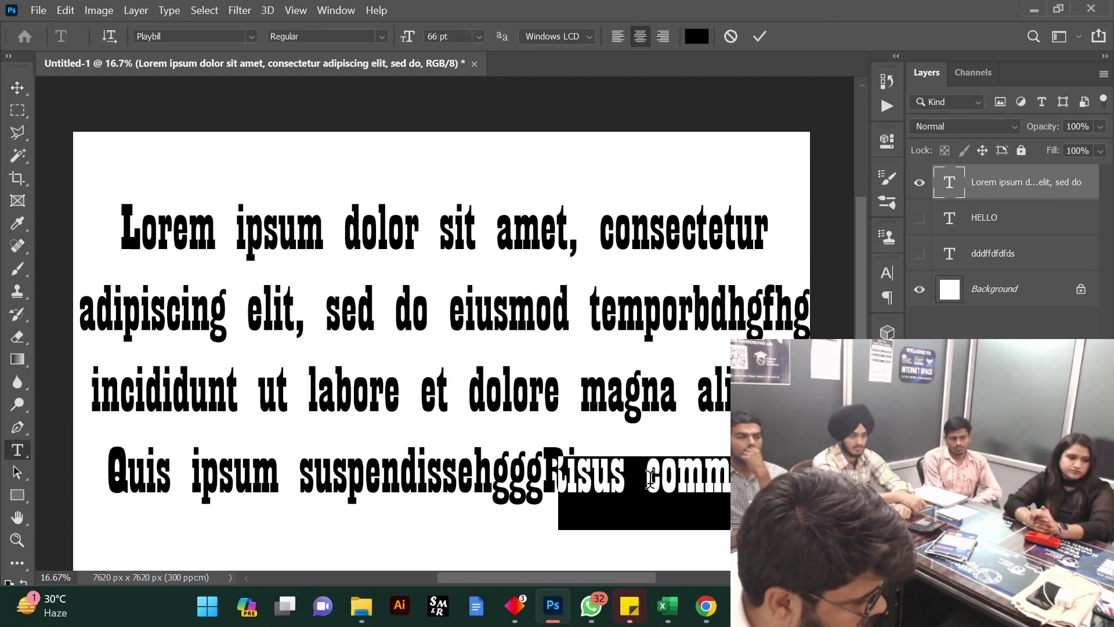
click(731, 36)
click(562, 322)
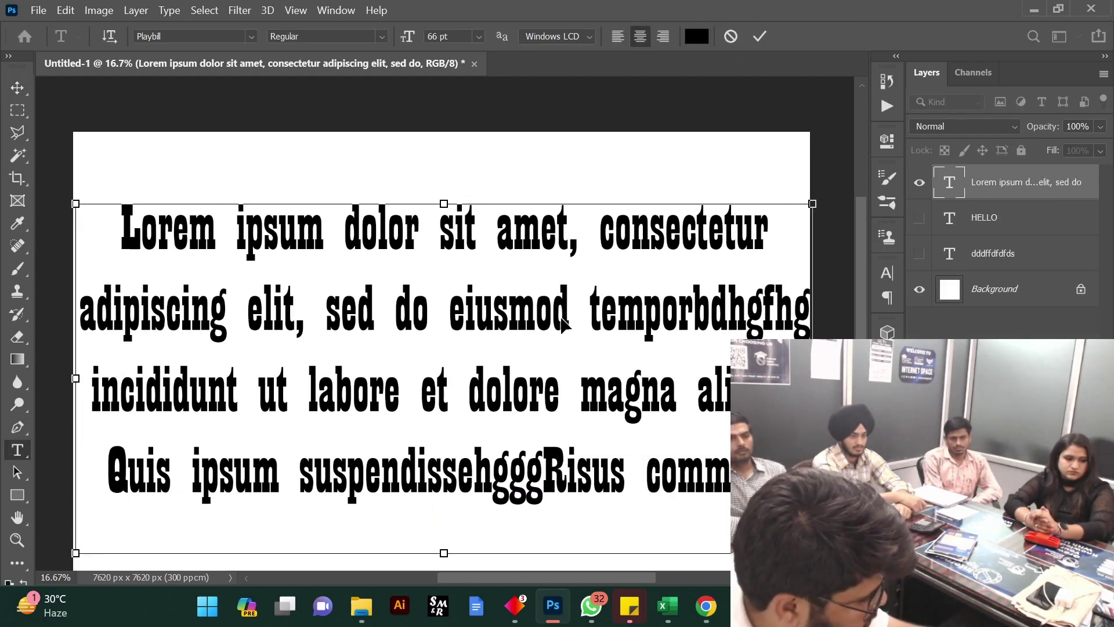
key(ctrl+a)
text(he)
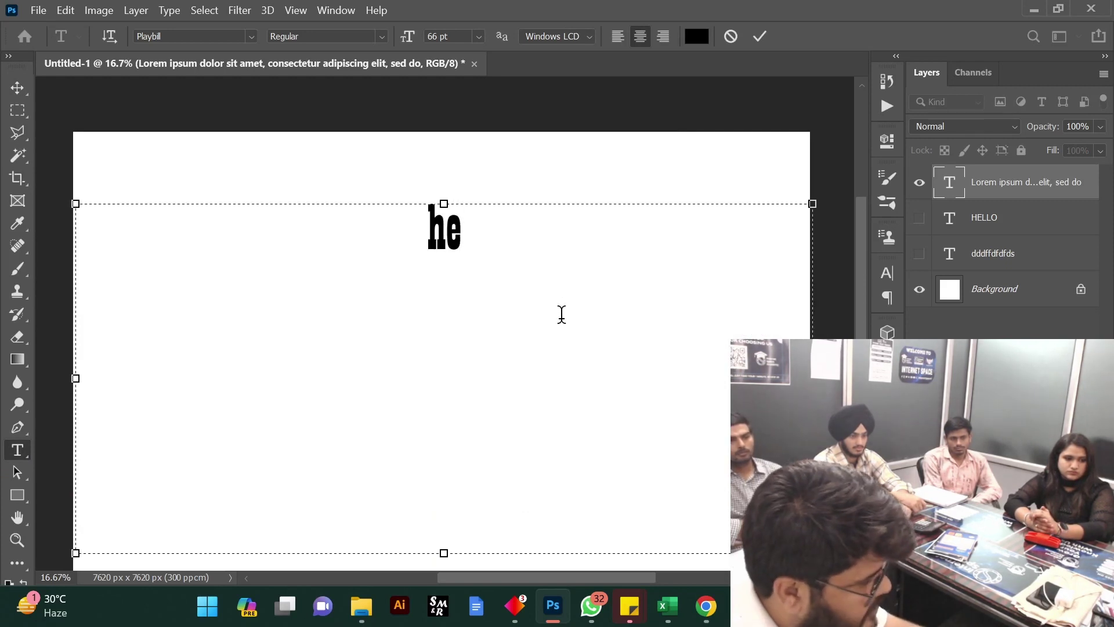
text(dkjsdfkfsdkfdlkdk    )
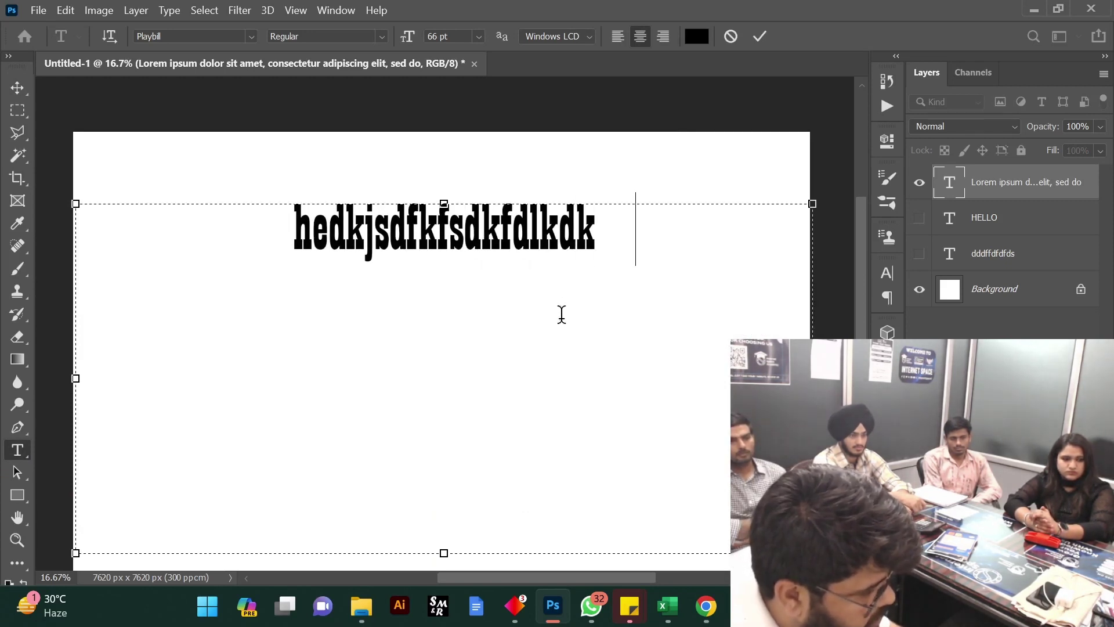
text(dfkkjdfjkfdjkfdfkdlsmm)
key(Return)
Add filler text starting with "dsffsgd,fsdfd" below the first line so the centered paragraph fills four lines
text(dsffsgd,fsdfd)
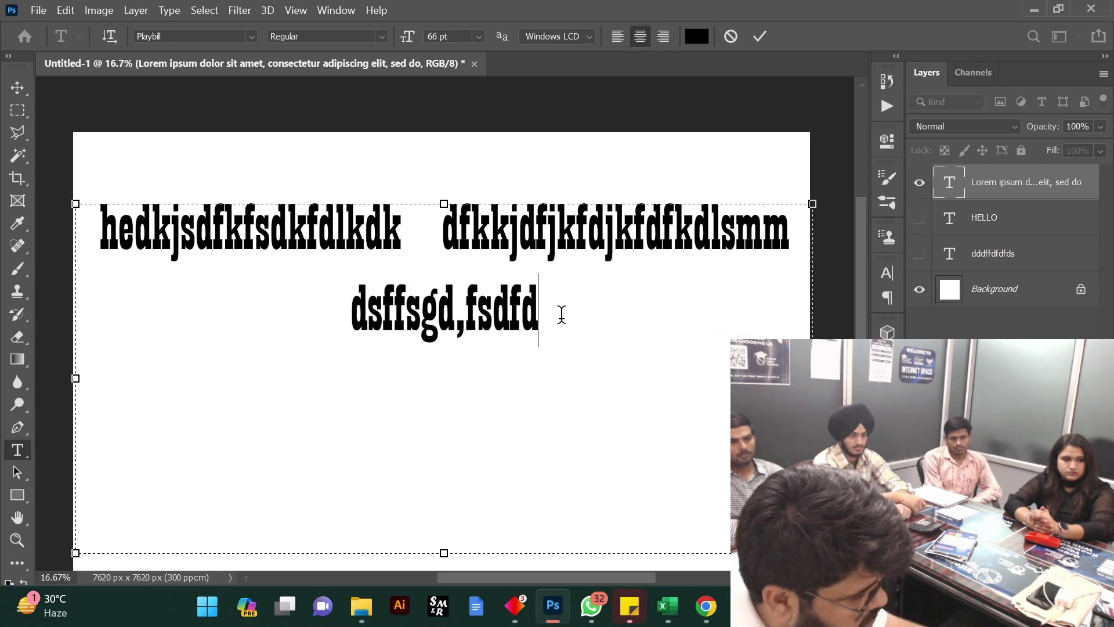
text(lfdsklkfdslkfdslkfdslkfsdk fsdlkfskfdsfsdk)
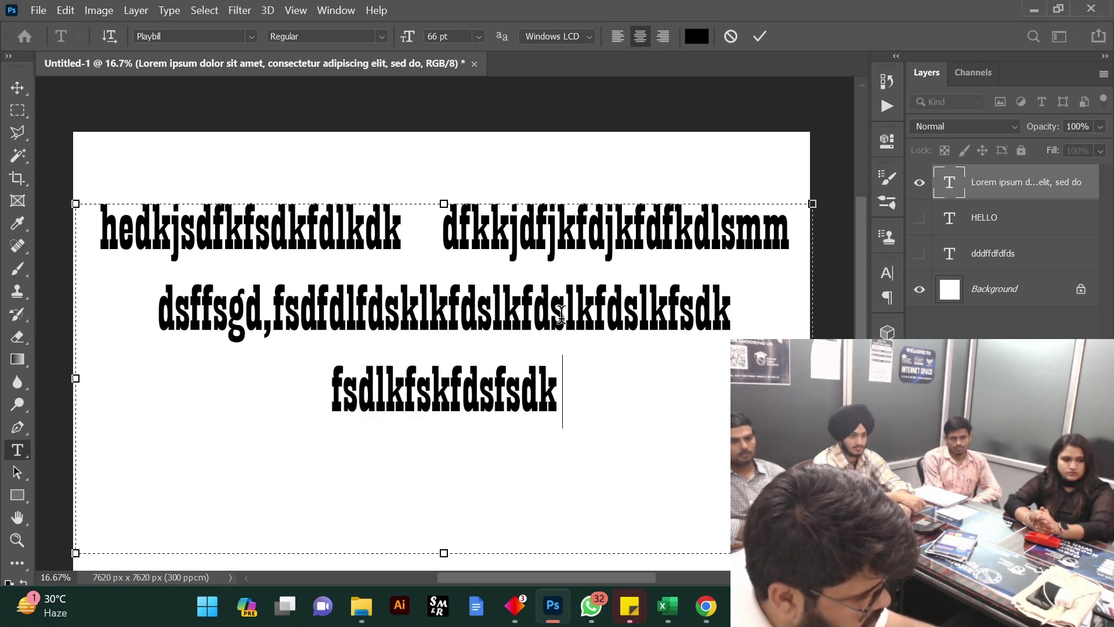
text(lfdsklfkdslkfdslkfdslkfdskfdsfdskklfds  fk)
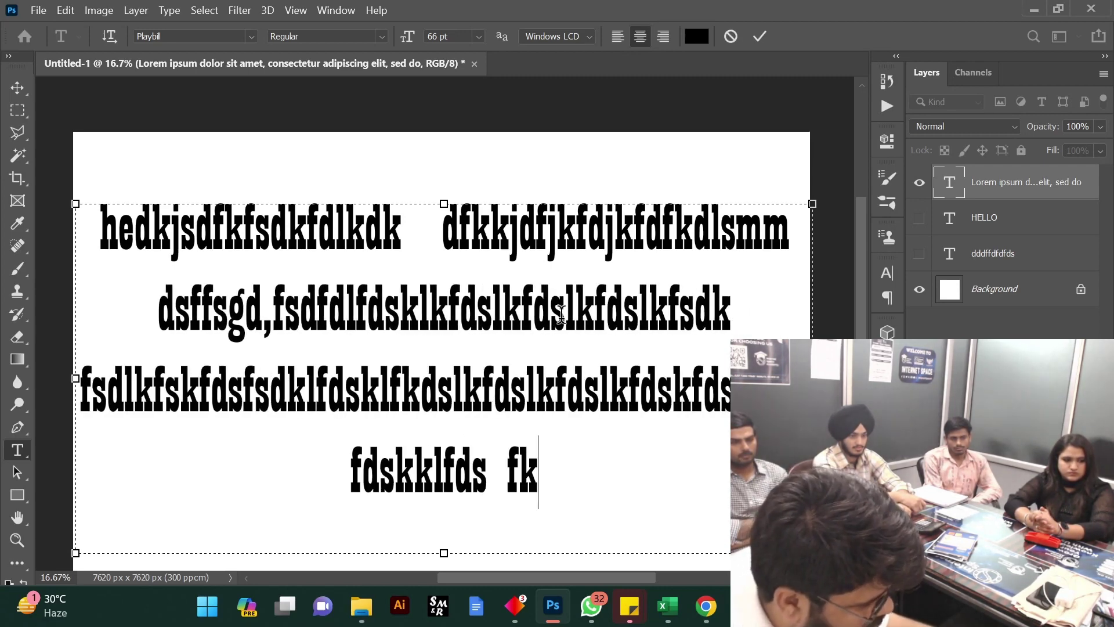
text(fksdkfsdkfsdklfdslkfdslkfdslkfdsk)
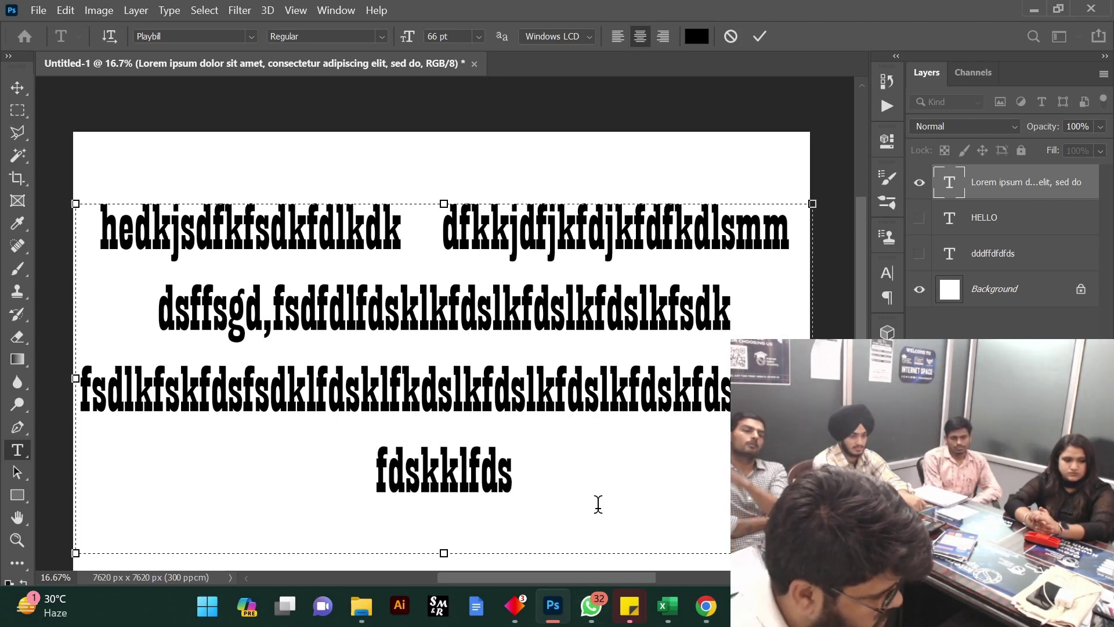
Widen the text box slightly to the canvas's left edge and extend the fourth line with "fkfksdkfsdkfsdlkfdsklfdsklfdskfdsf"
drag(595, 530, 206, 451)
click(532, 507)
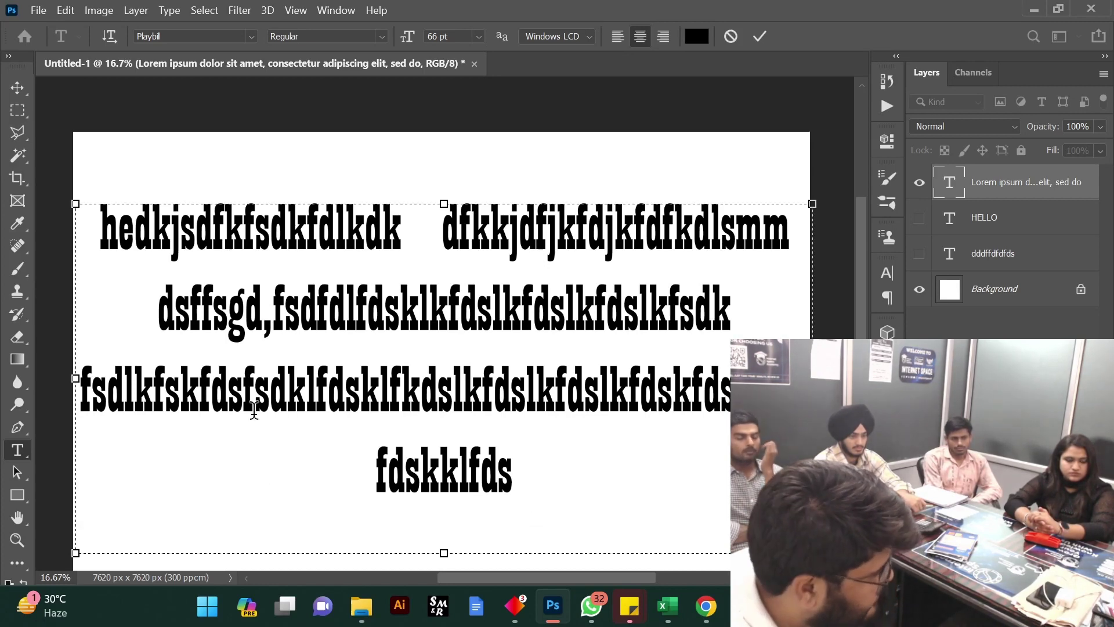
drag(65, 381, 63, 381)
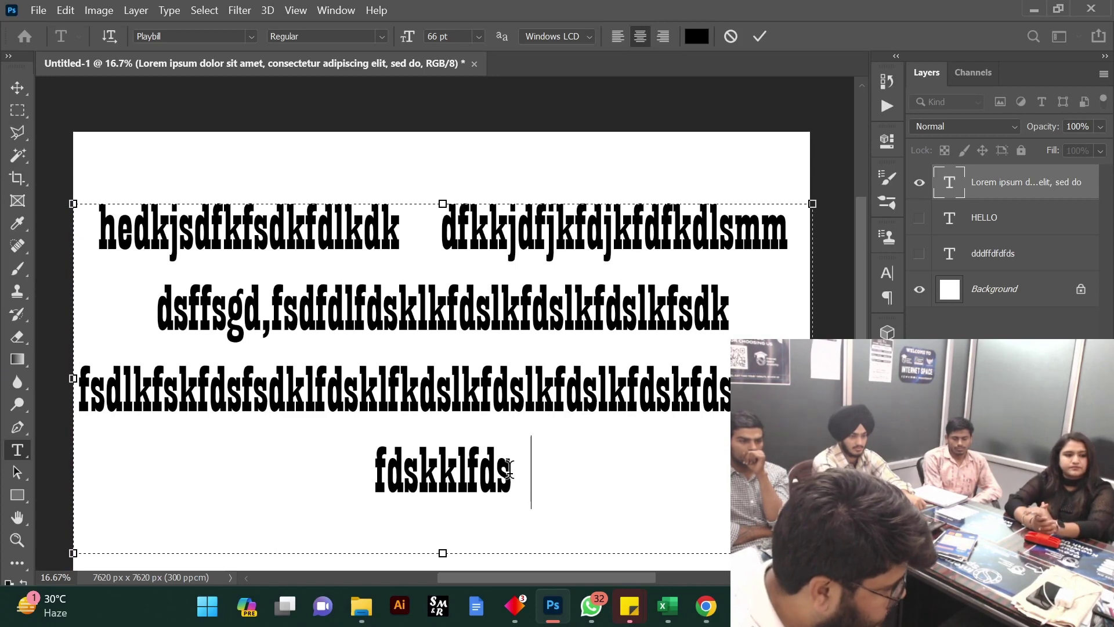
double_click(531, 472)
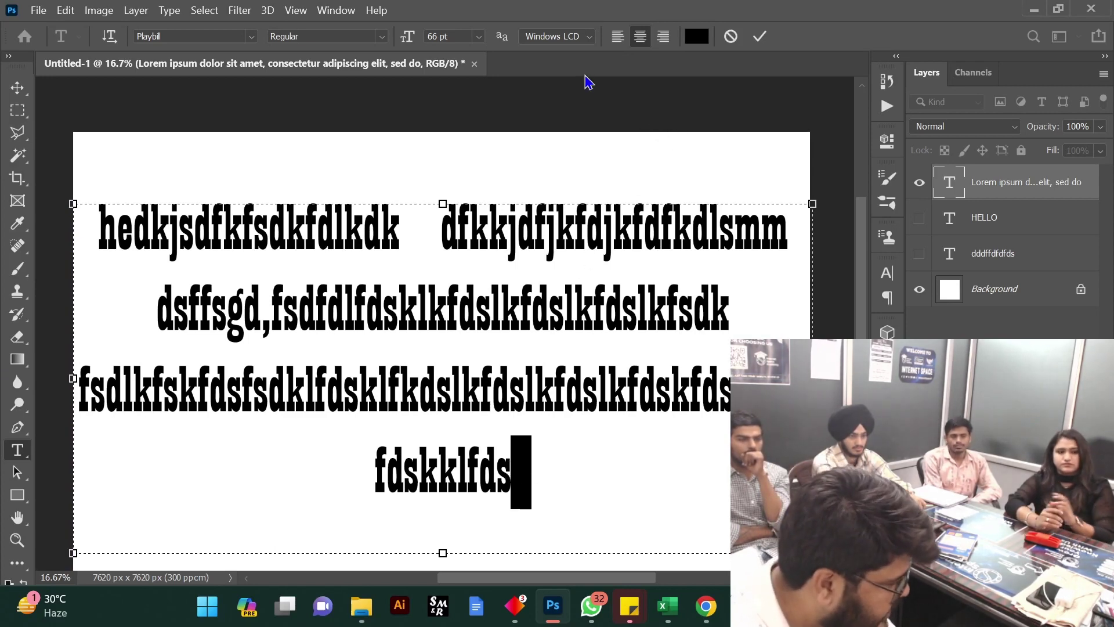
text(fkfksdkfsdkfsdlkfdsklfdsklfdskfdsf)
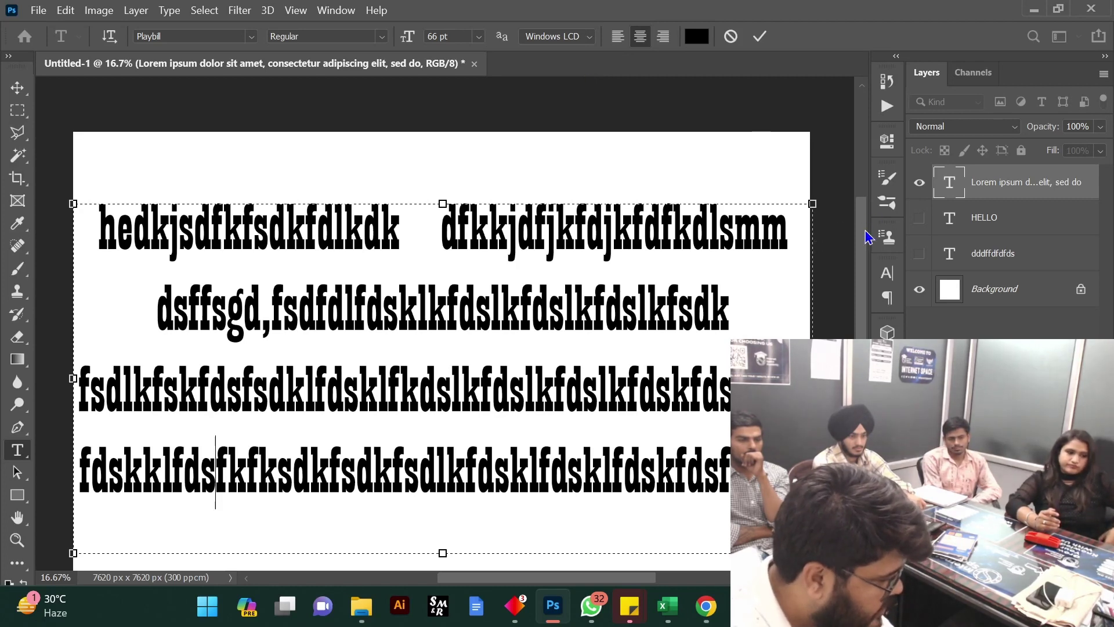
Shorten the fourth line to "fdskklfdsfkfksdkfsd" by deleting the text after it, to show how a partial line stays centered
drag(728, 470, 375, 451)
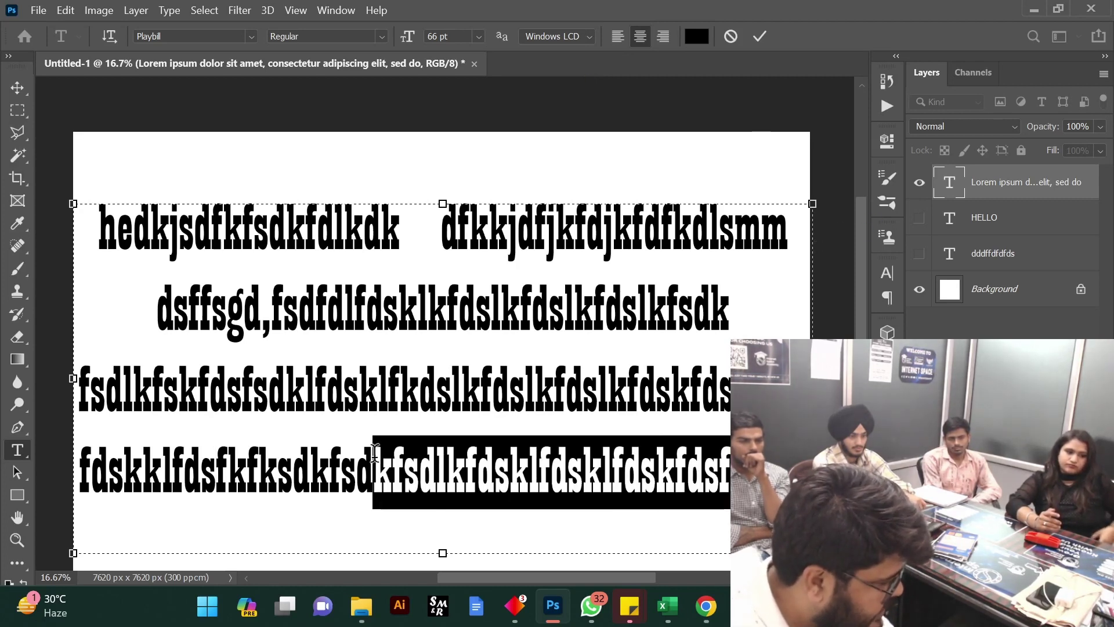
key(BackSpace)
mouse_move(609, 468)
mouse_down()
mouse_move(597, 470)
mouse_move(631, 470)
mouse_up()
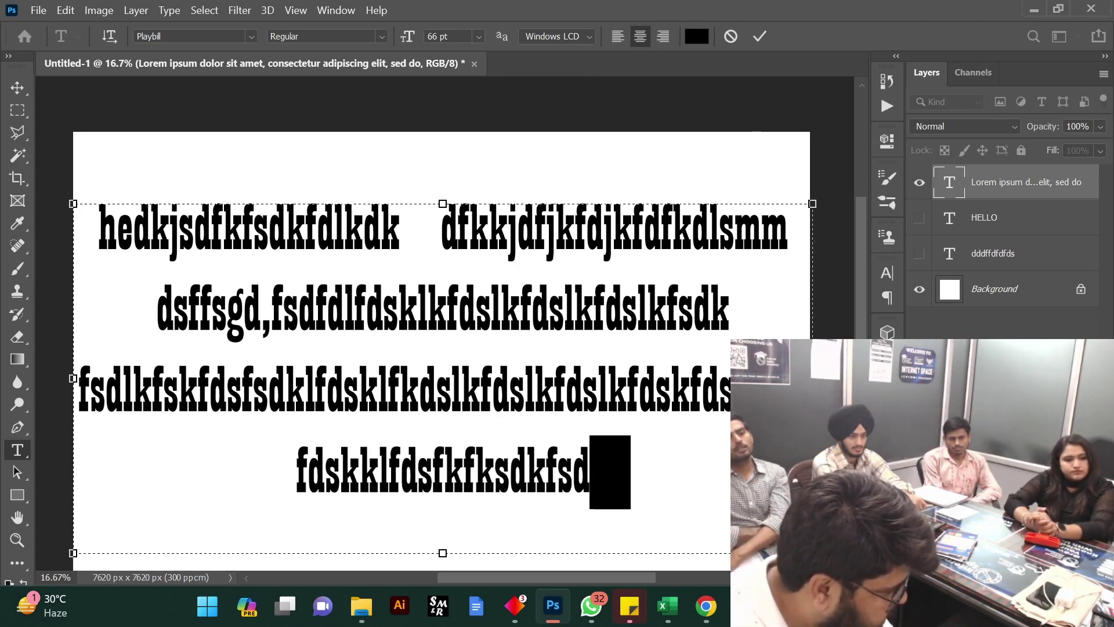
key(BackSpace)
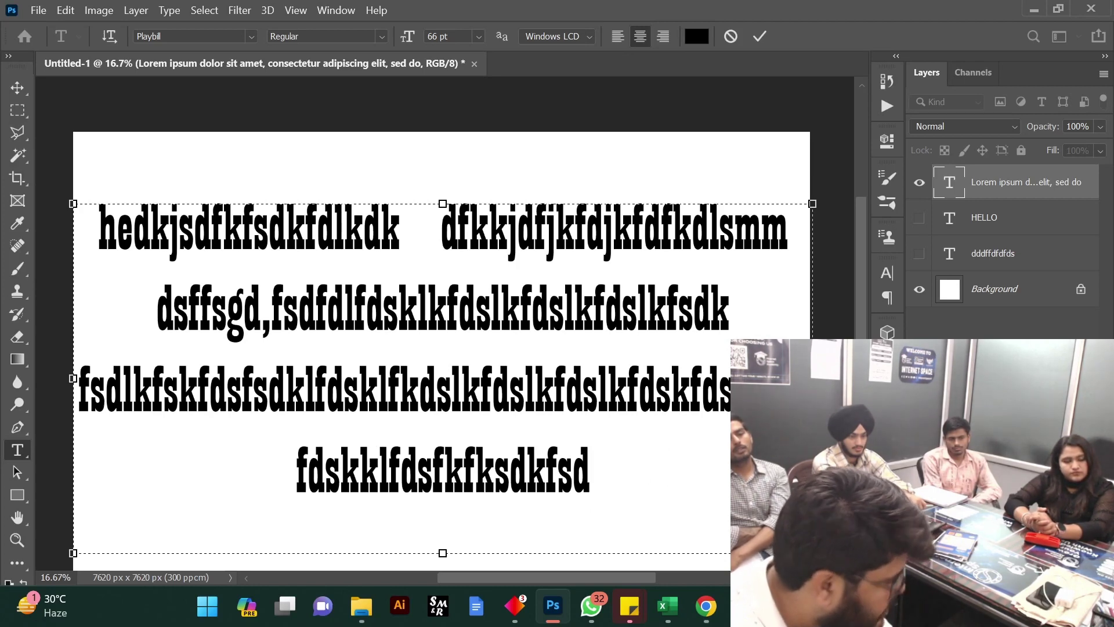
drag(639, 472, 538, 461)
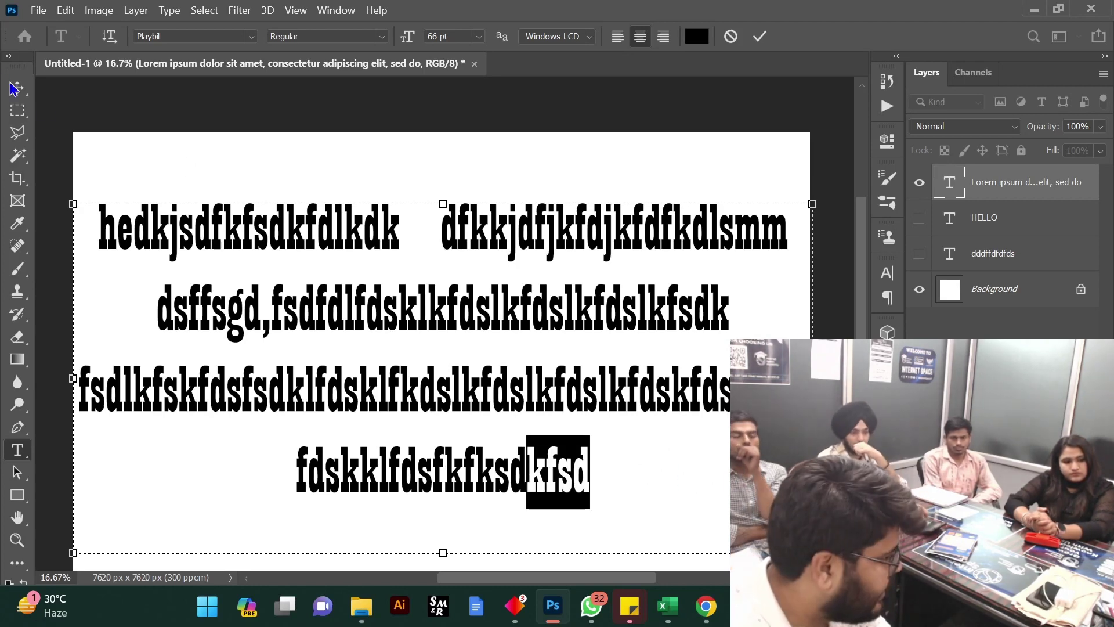
click(114, 201)
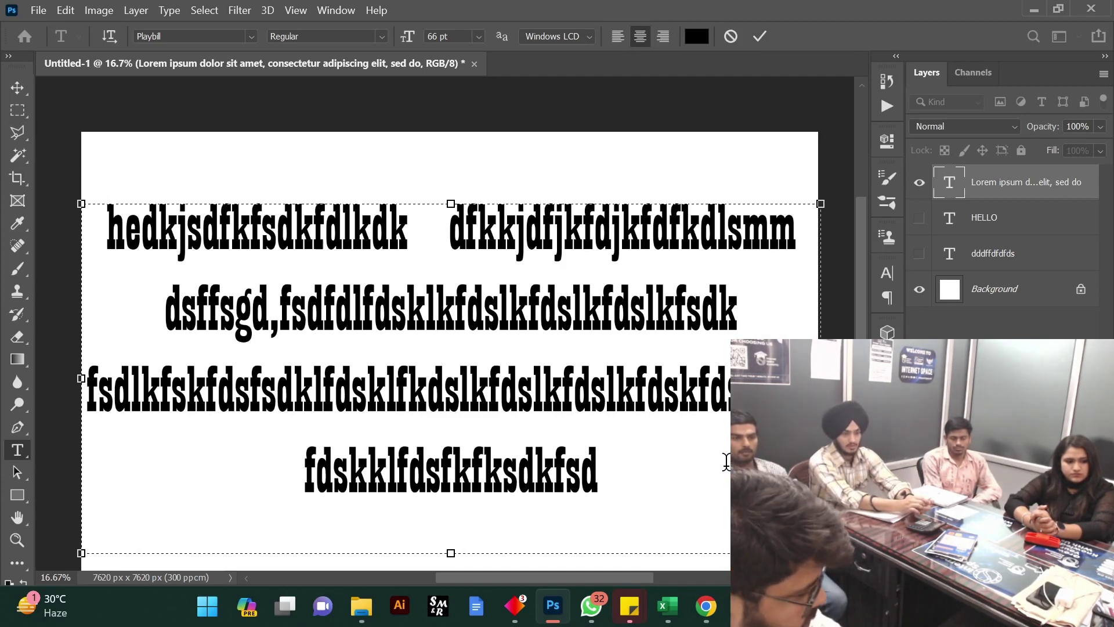
Left-align the entire four-line paragraph and deselect the text
key(ctrl+a)
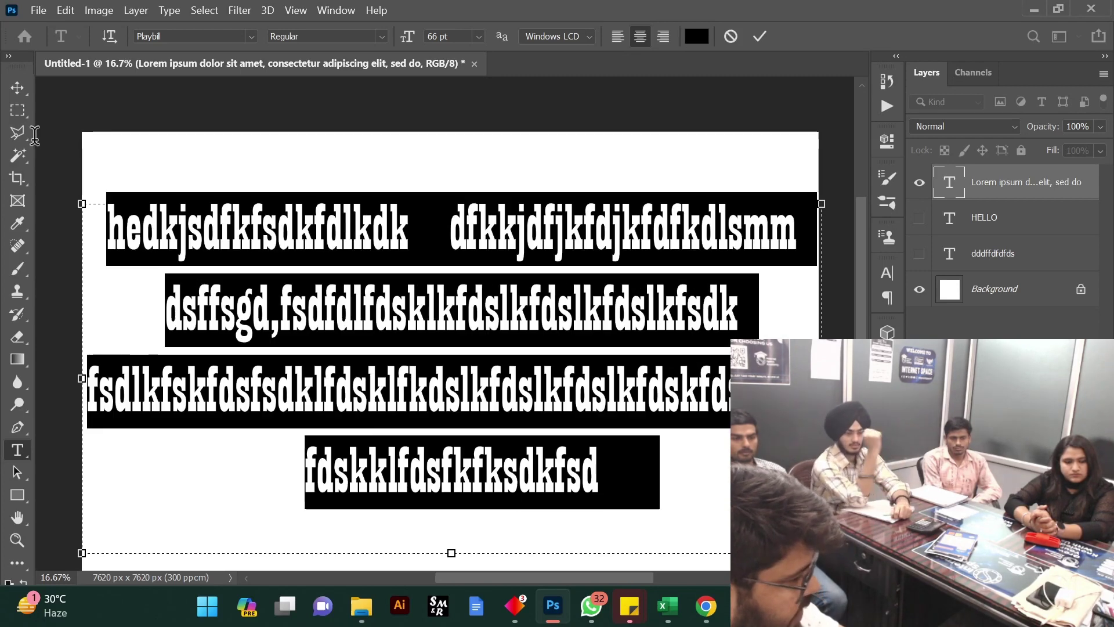
click(618, 36)
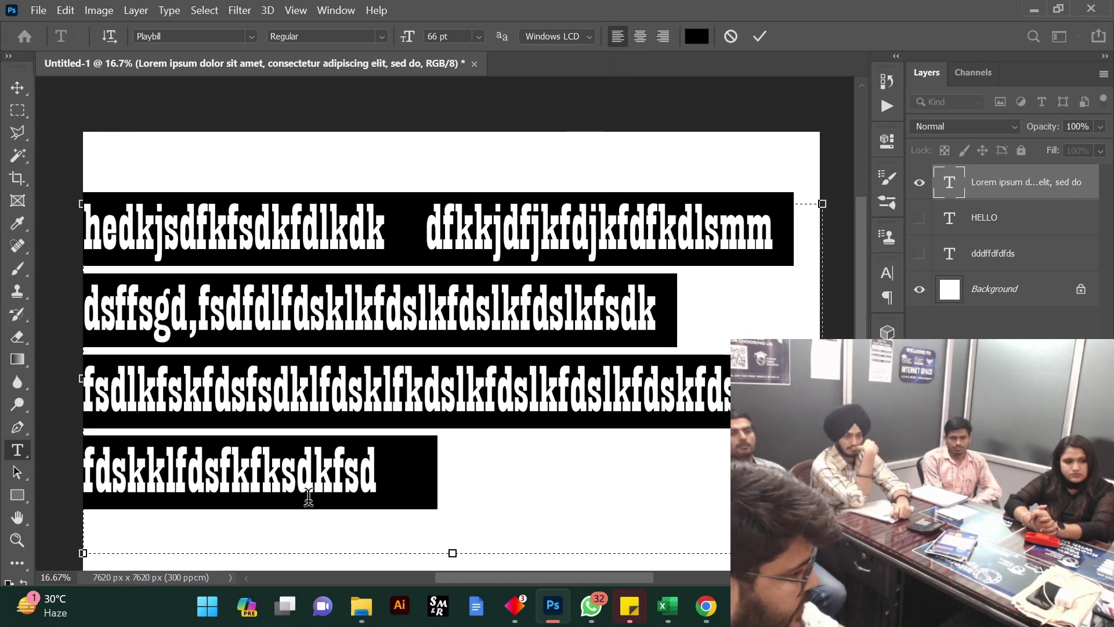
click(157, 524)
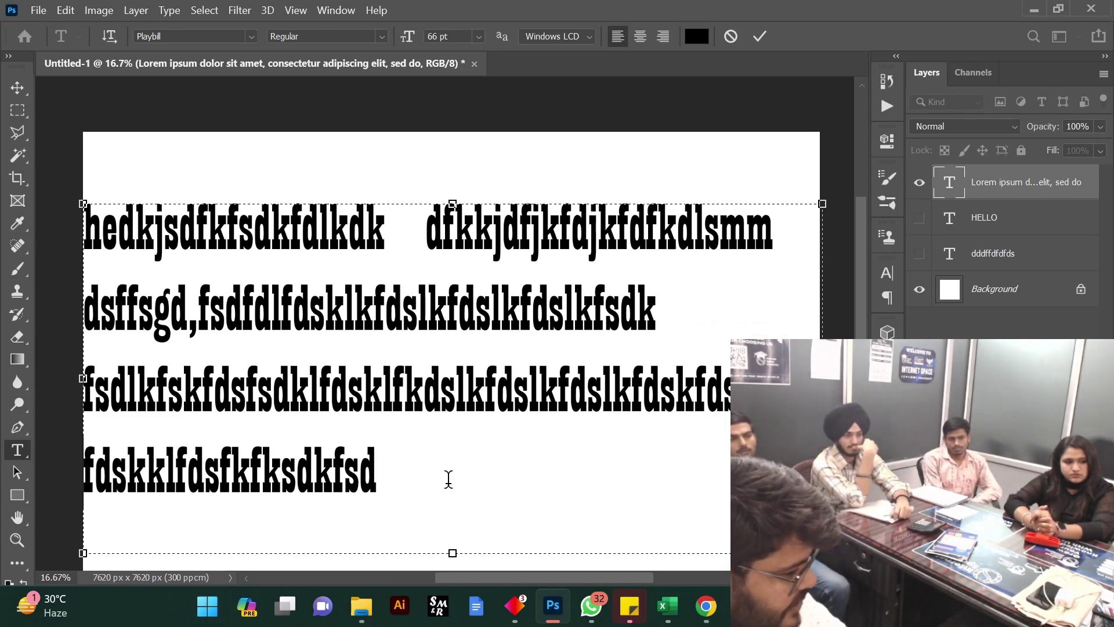
Delete the leading "f" of the fourth line, leave the anti-aliasing option unchanged, and commit the text edit
drag(449, 478, 87, 386)
click(92, 453)
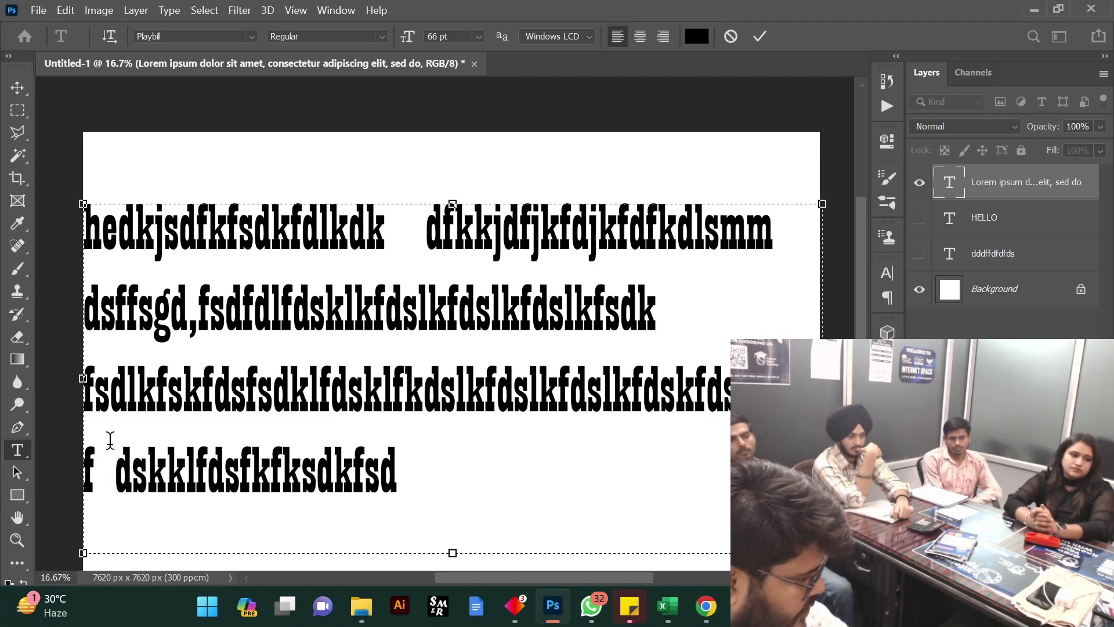
key(BackSpace)
key(BackSpace)
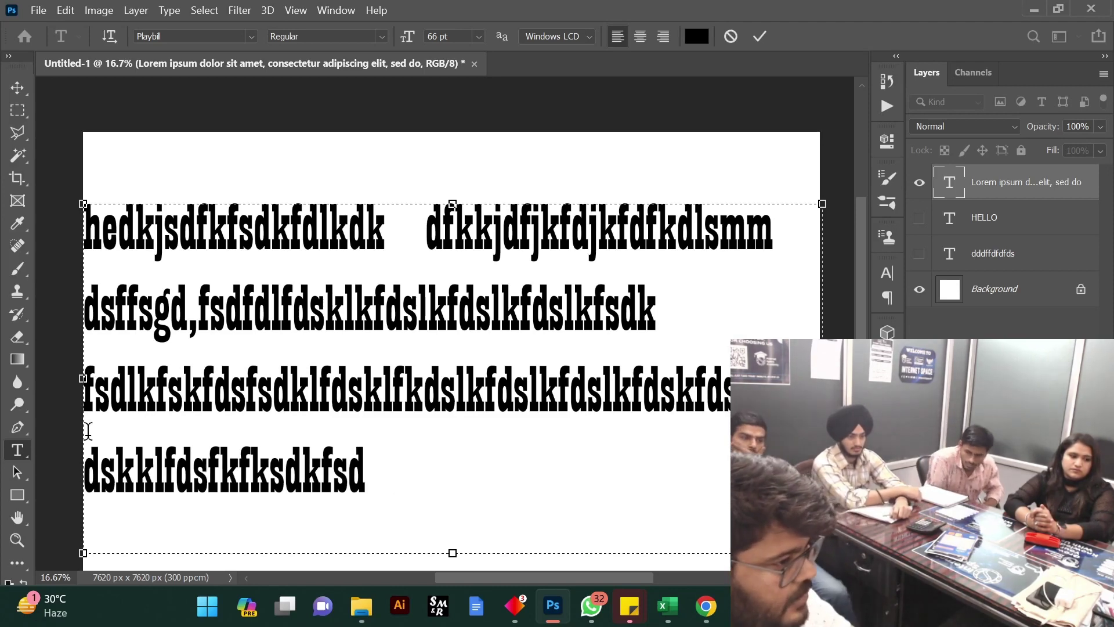
click(556, 36)
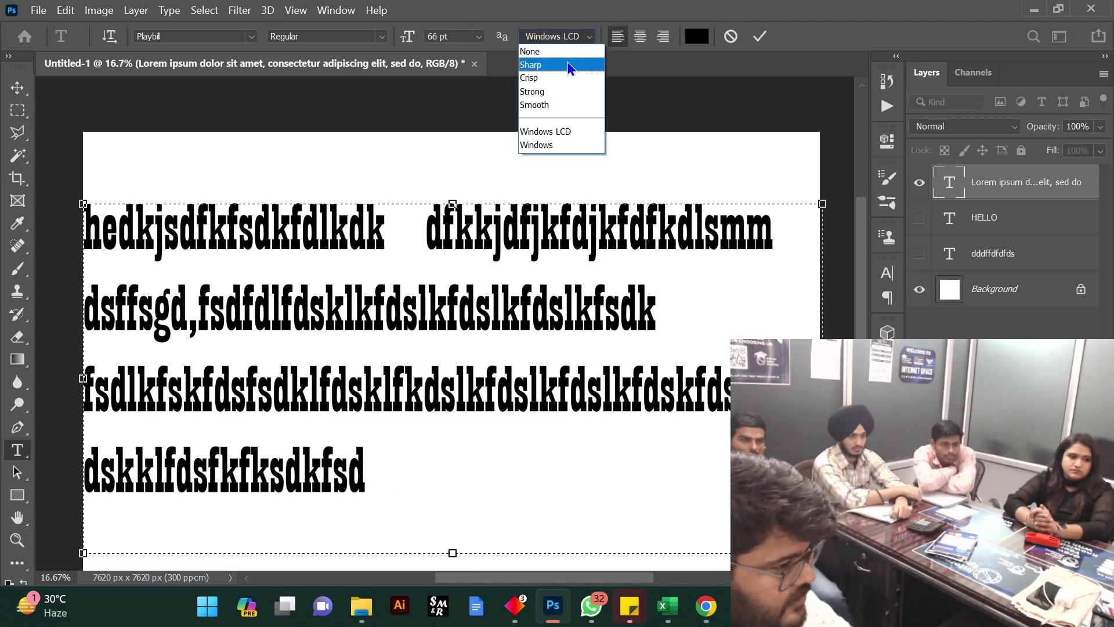
click(760, 36)
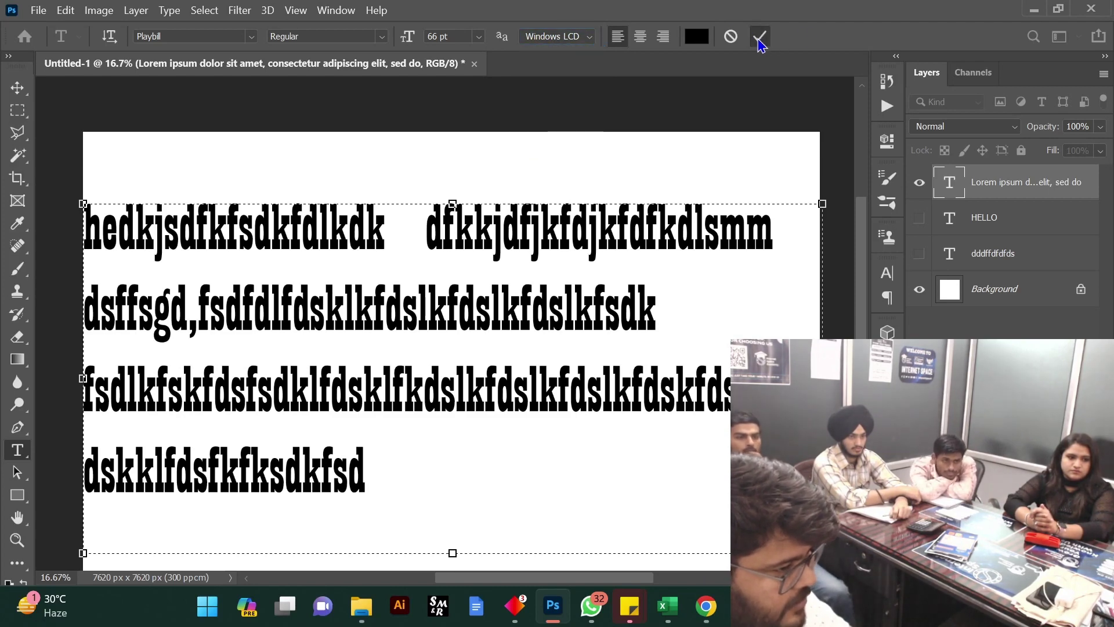
click(759, 35)
Move the text box's left edge inward from the canvas edge and start the fourth line with "ds" and a short gap
click(99, 471)
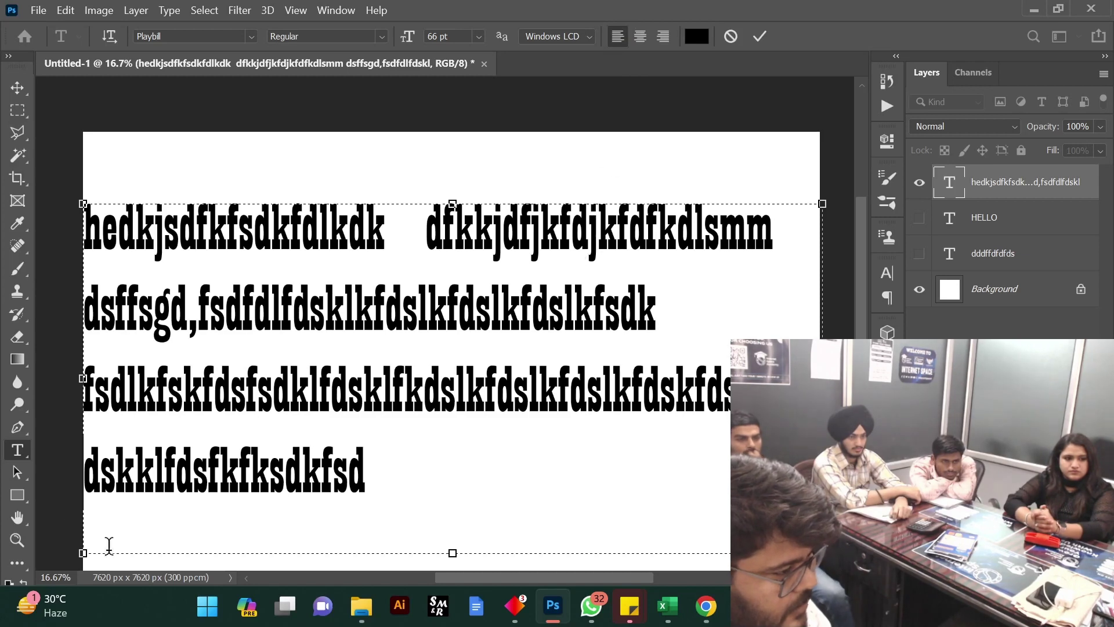
drag(83, 378, 123, 378)
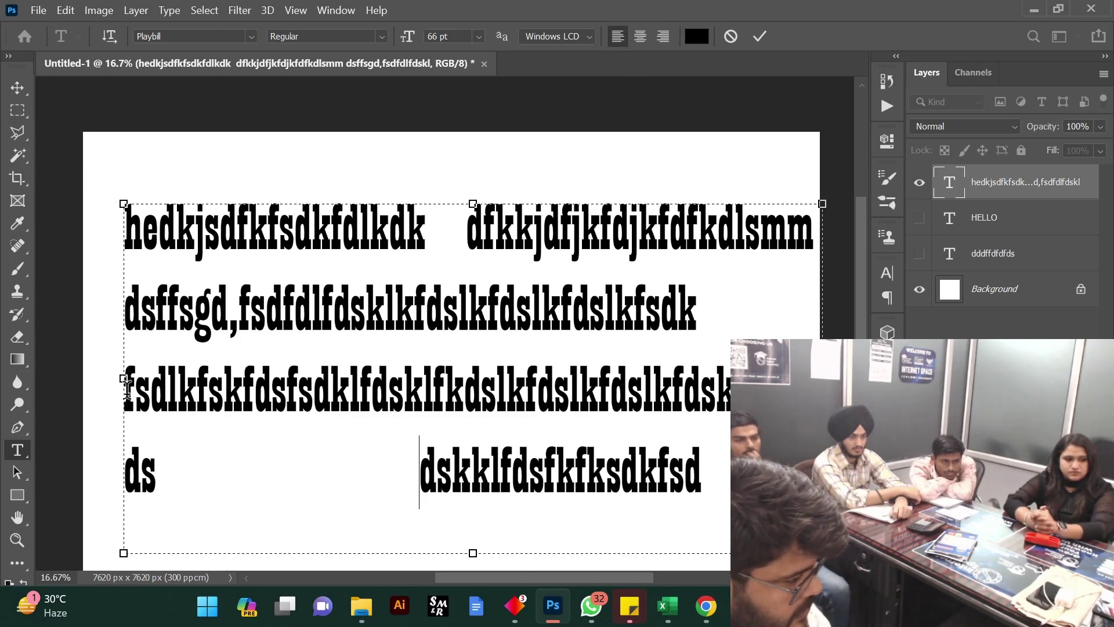
drag(409, 464, 159, 465)
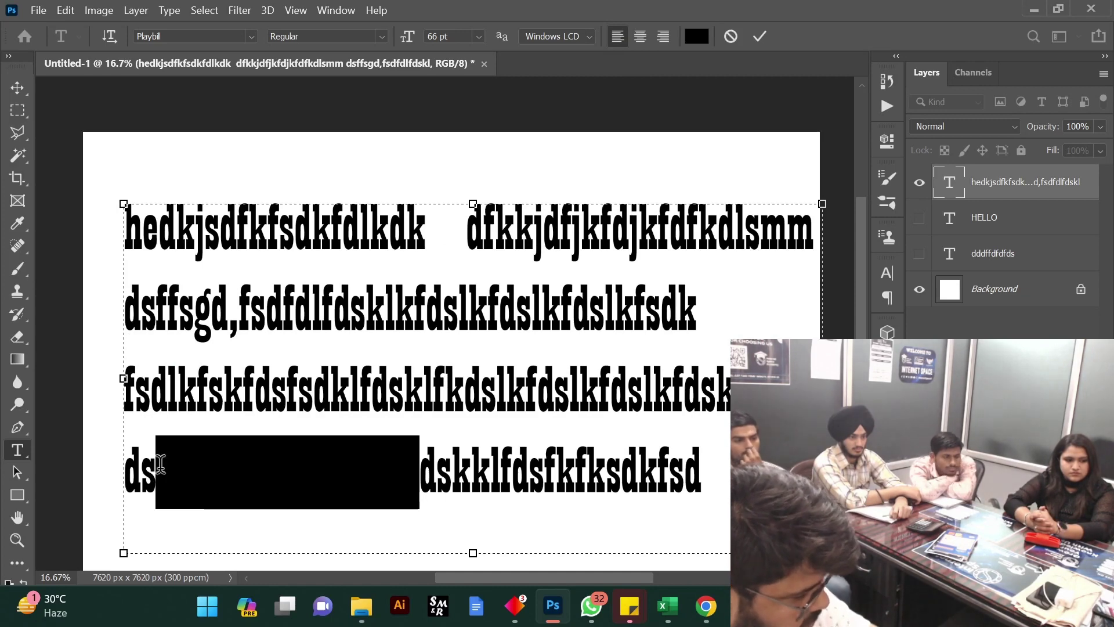
key(BackSpace)
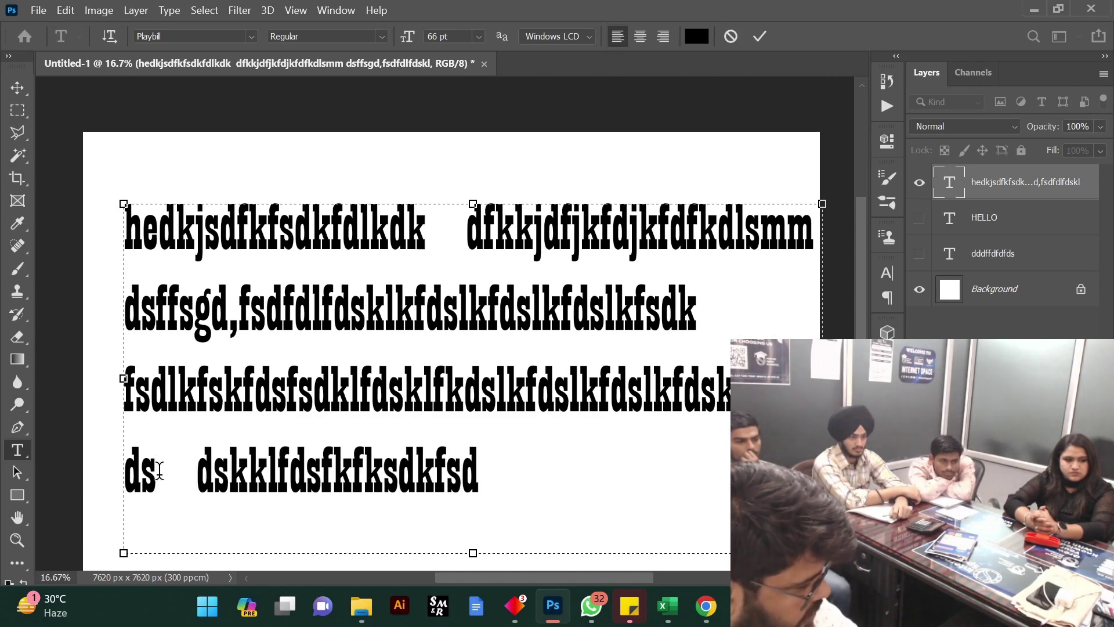
Highlight the fourth line and the whole left-aligned paragraph for review, and commit the text edit
double_click(129, 463)
triple_click(129, 463)
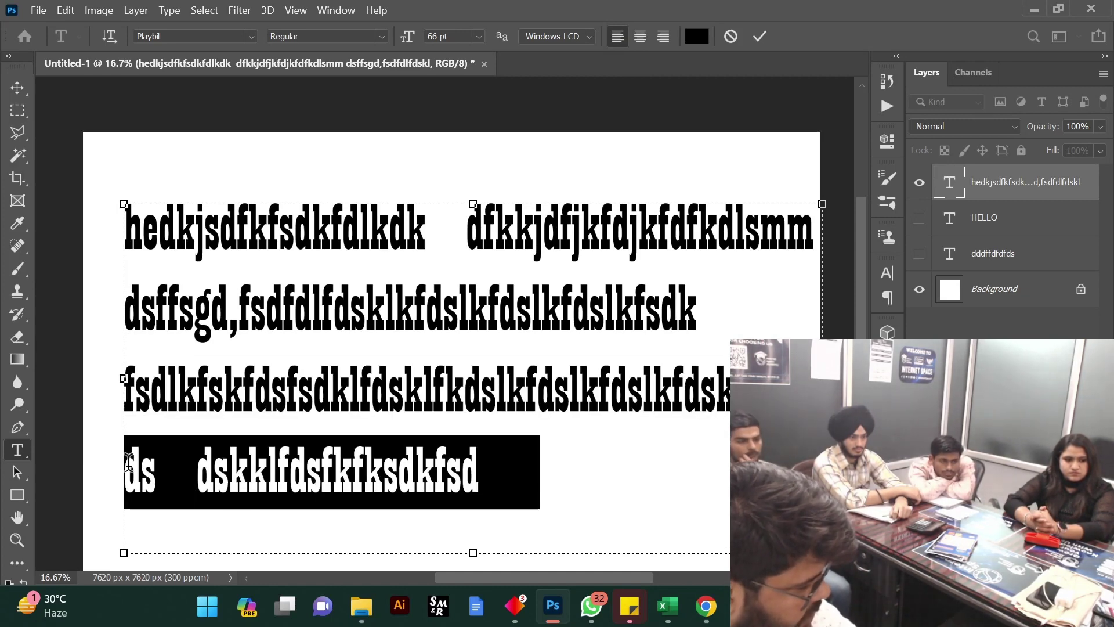
click(128, 463)
click(139, 469)
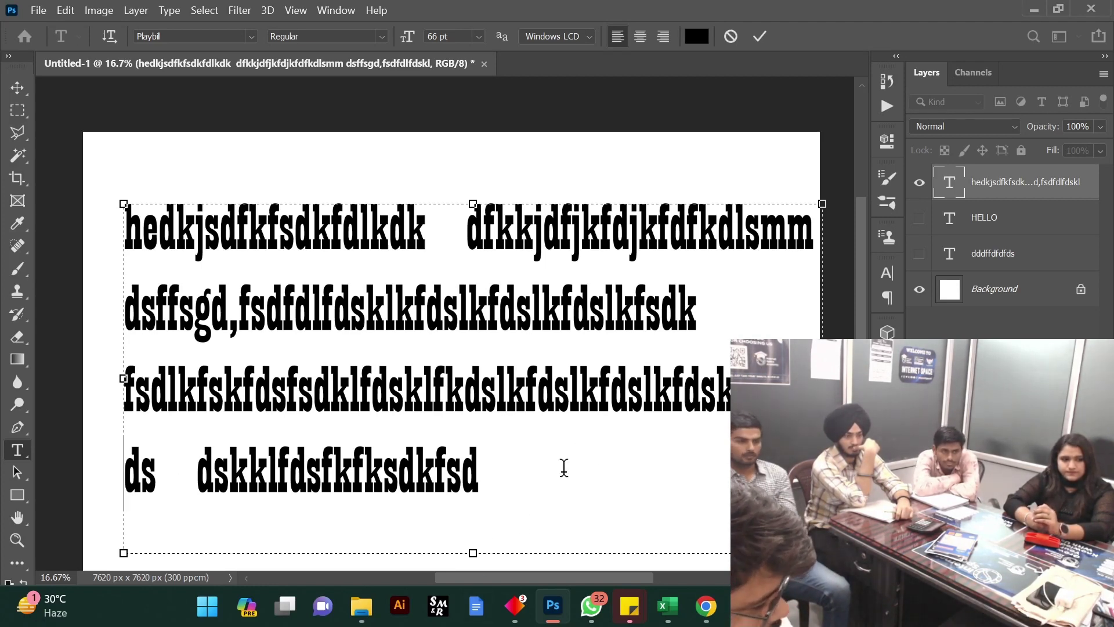
drag(562, 464, 366, 199)
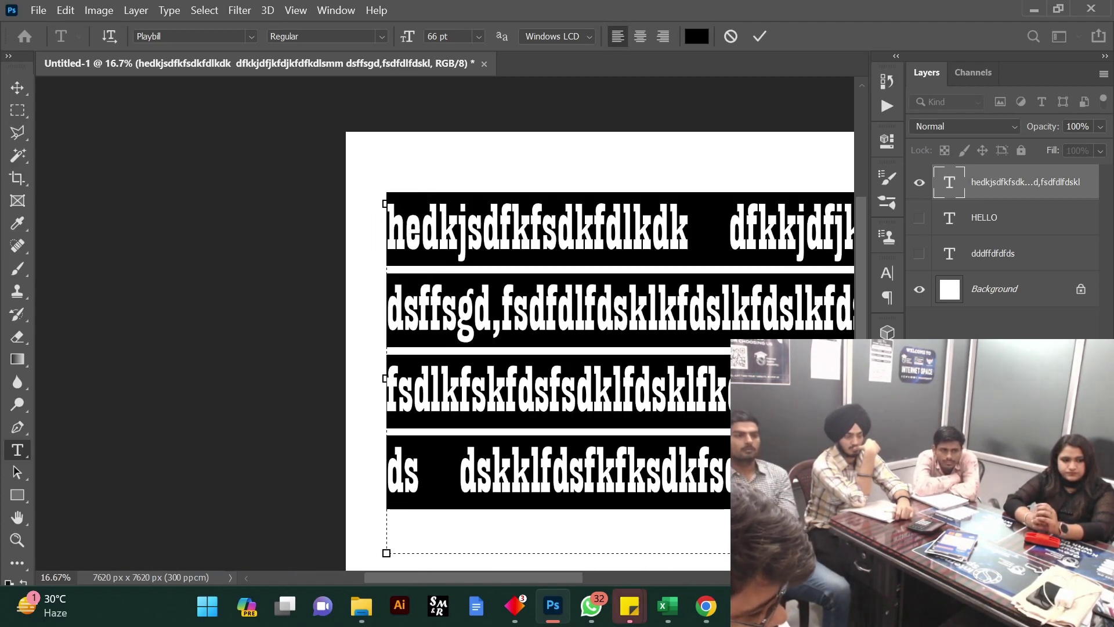
drag(558, 578, 608, 578)
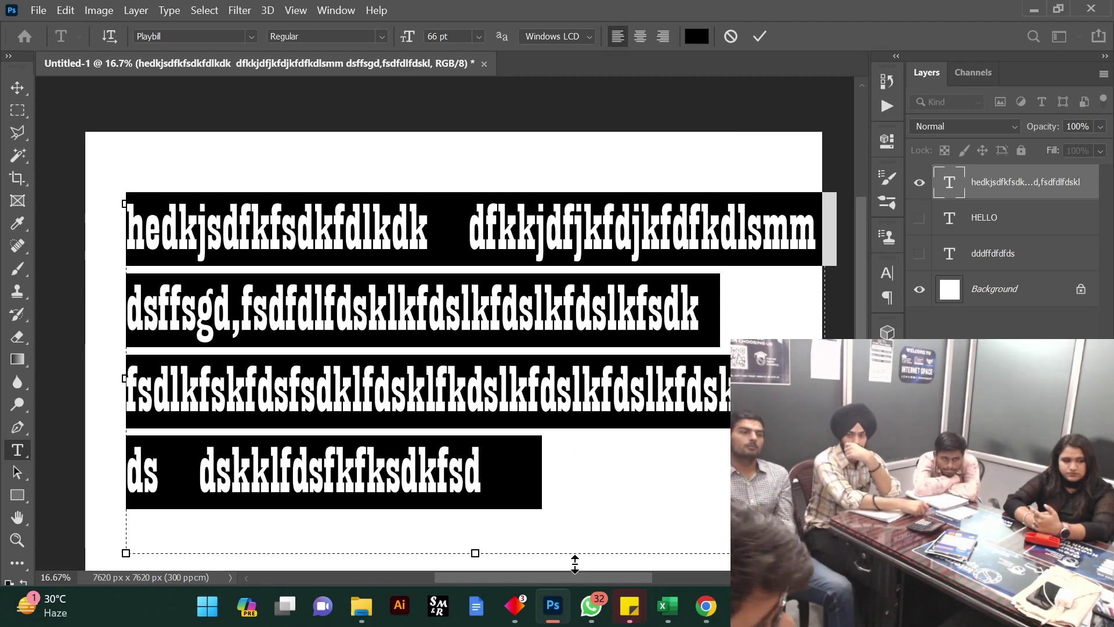
click(759, 37)
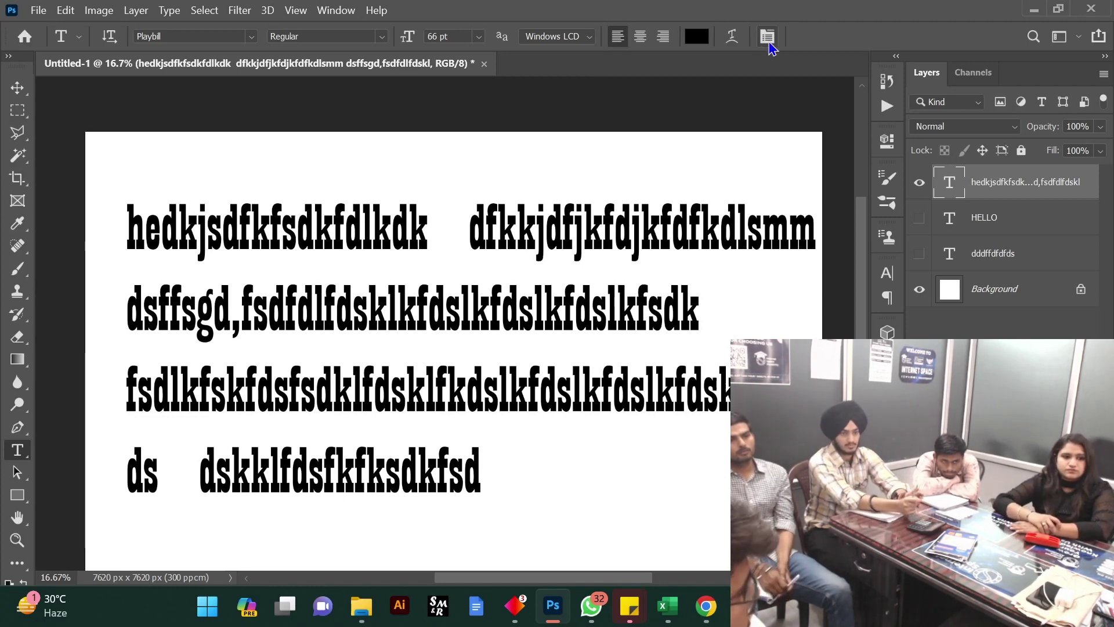
Open the Character settings and move them up beyond the paragraph's first line so all options are in view
click(771, 40)
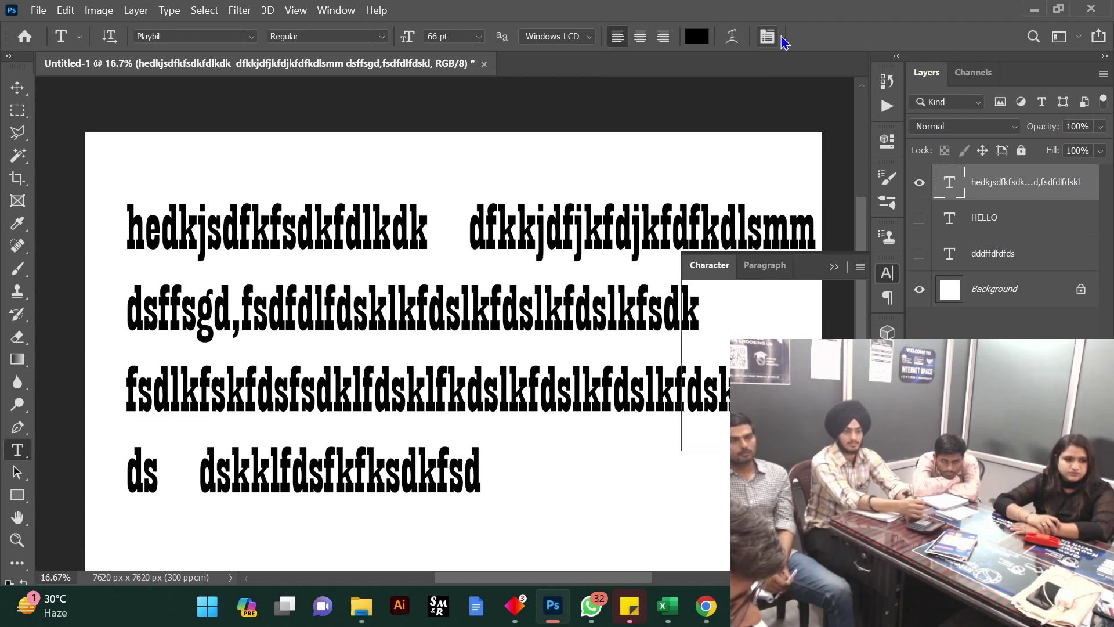
drag(824, 274, 929, 46)
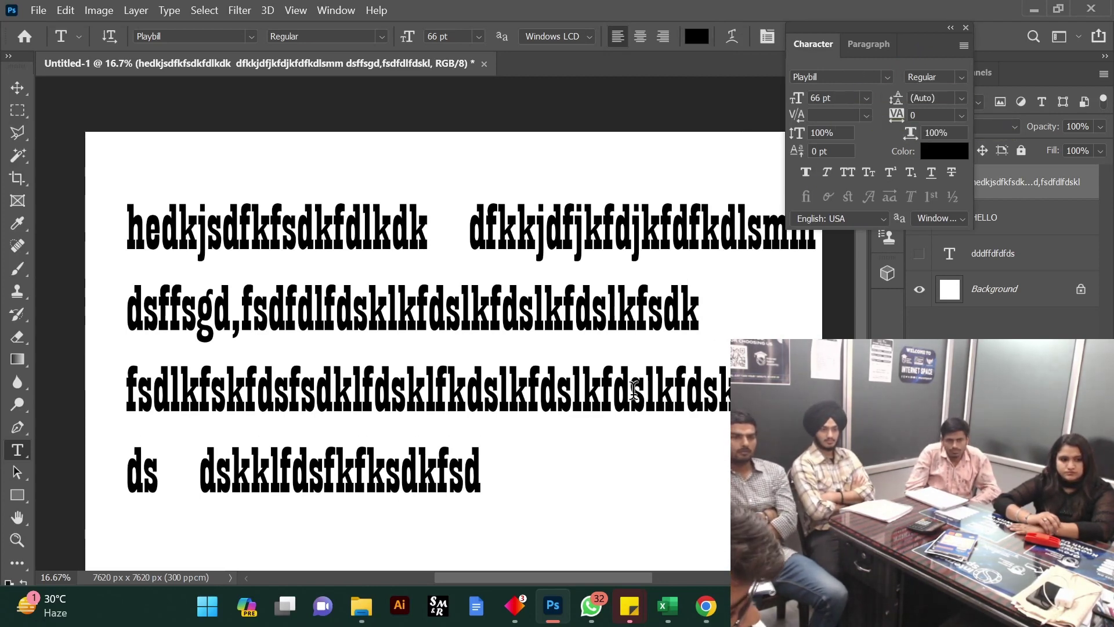
Select the whole four-line paragraph and set its font size to 58 pt and leading to 81 pt
click(498, 470)
drag(497, 470, 298, 211)
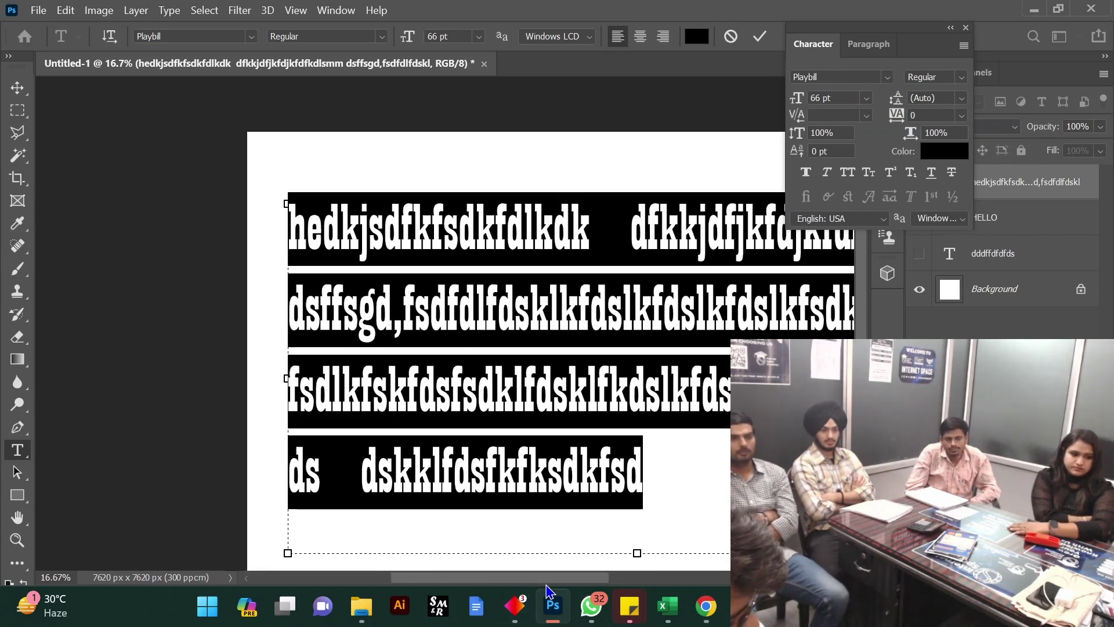
scroll(639, 348, right, 4)
drag(796, 106, 792, 104)
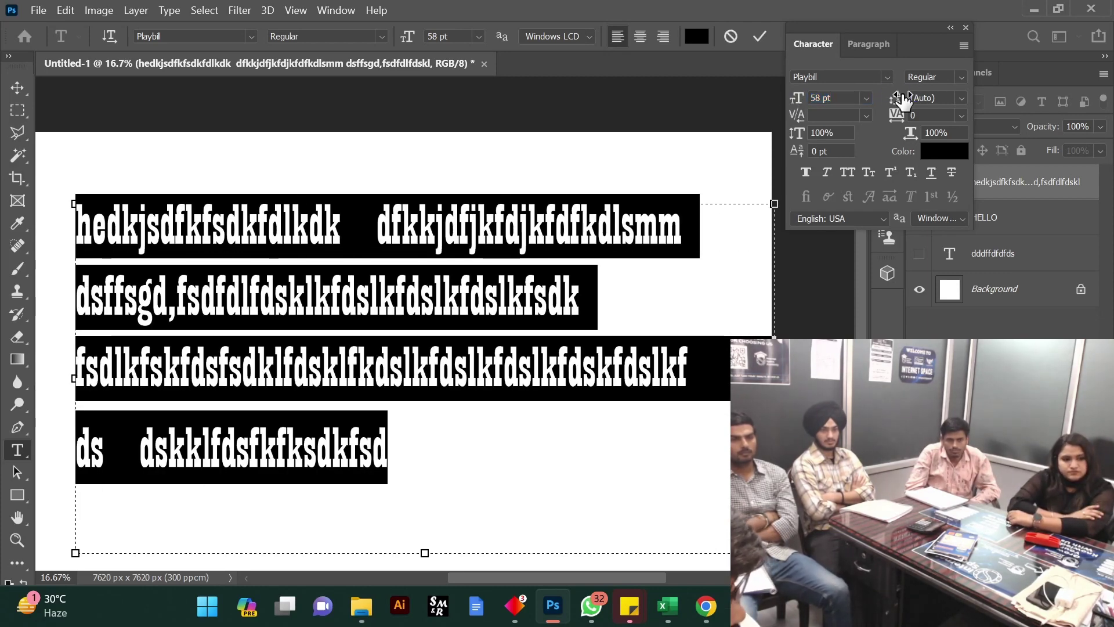
click(903, 110)
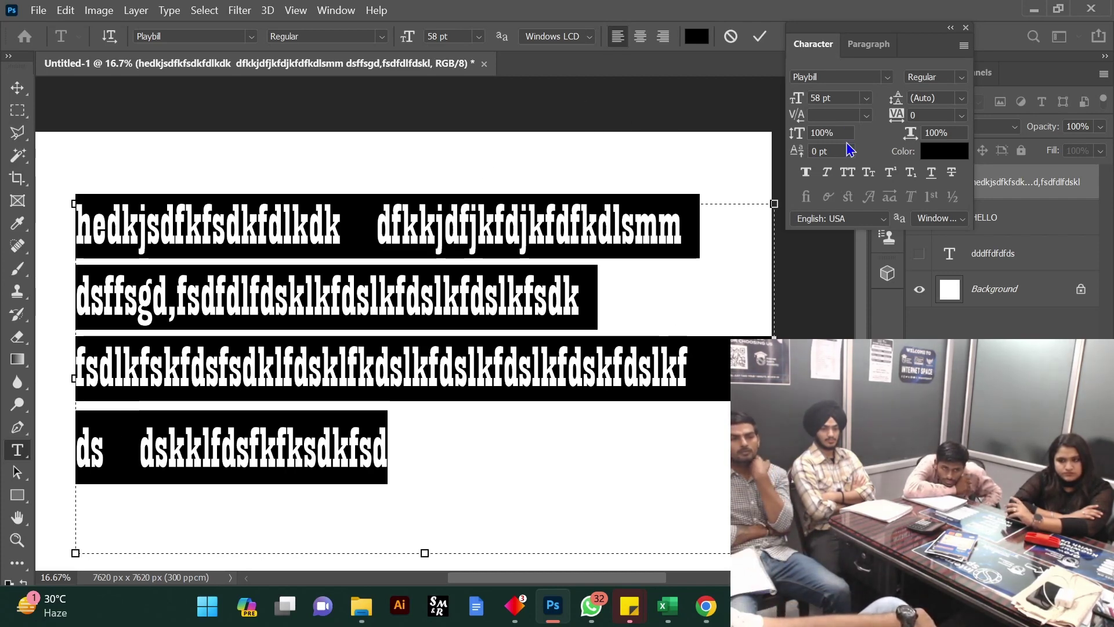
mouse_move(899, 105)
mouse_down()
mouse_move(863, 107)
mouse_move(910, 114)
mouse_up()
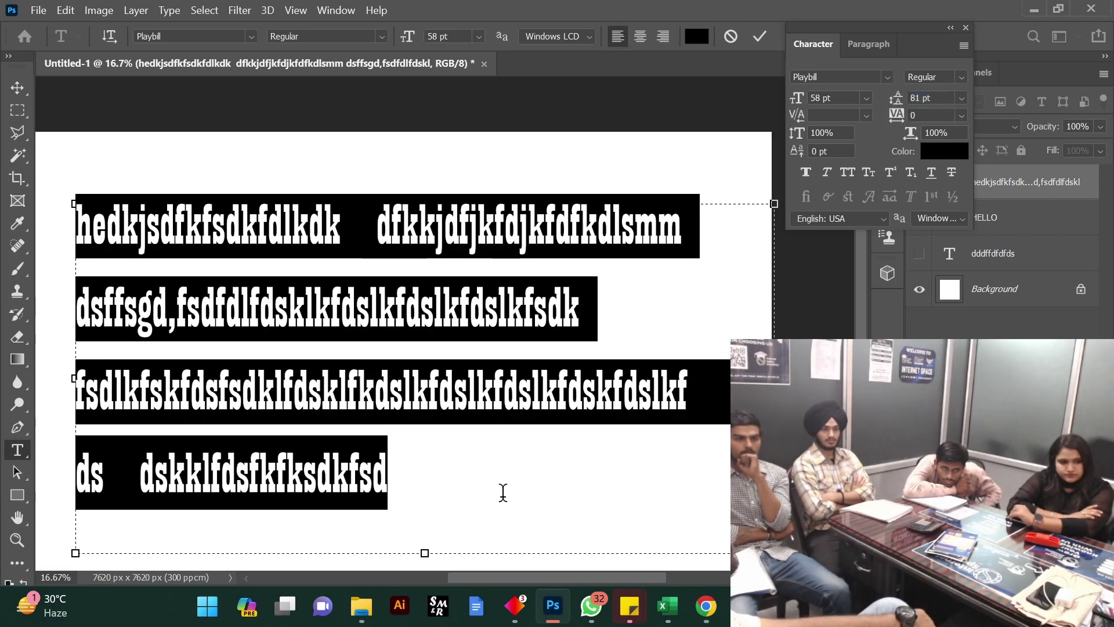
Raise the fourth line above its baseline with a baseline shift of 37 pt and deselect the text
drag(496, 486, 34, 483)
drag(132, 485, 100, 471)
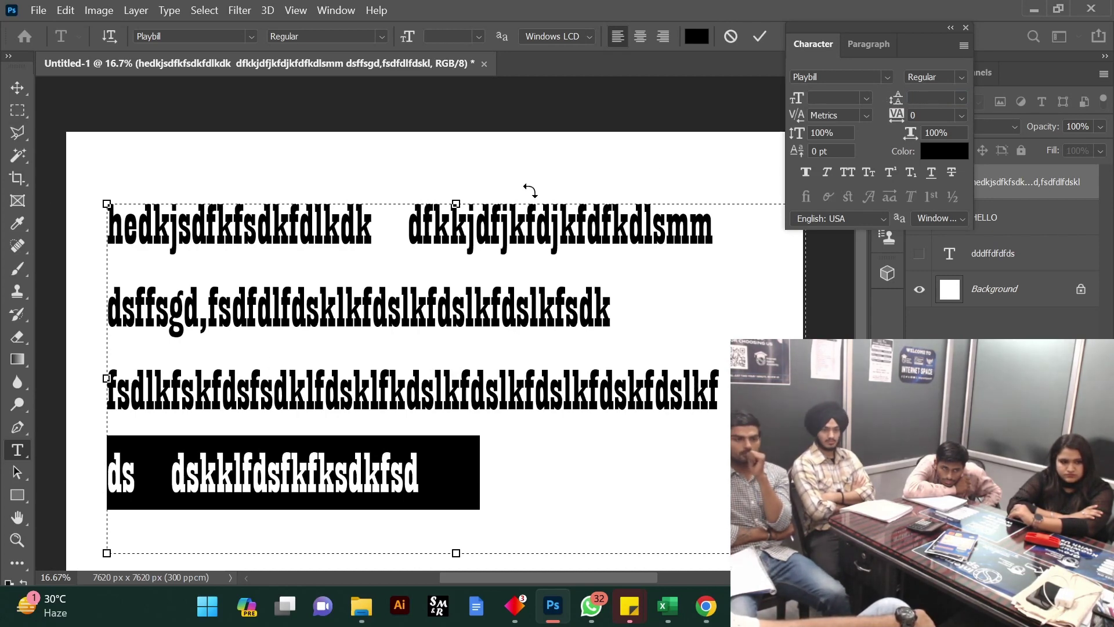
drag(801, 156, 810, 162)
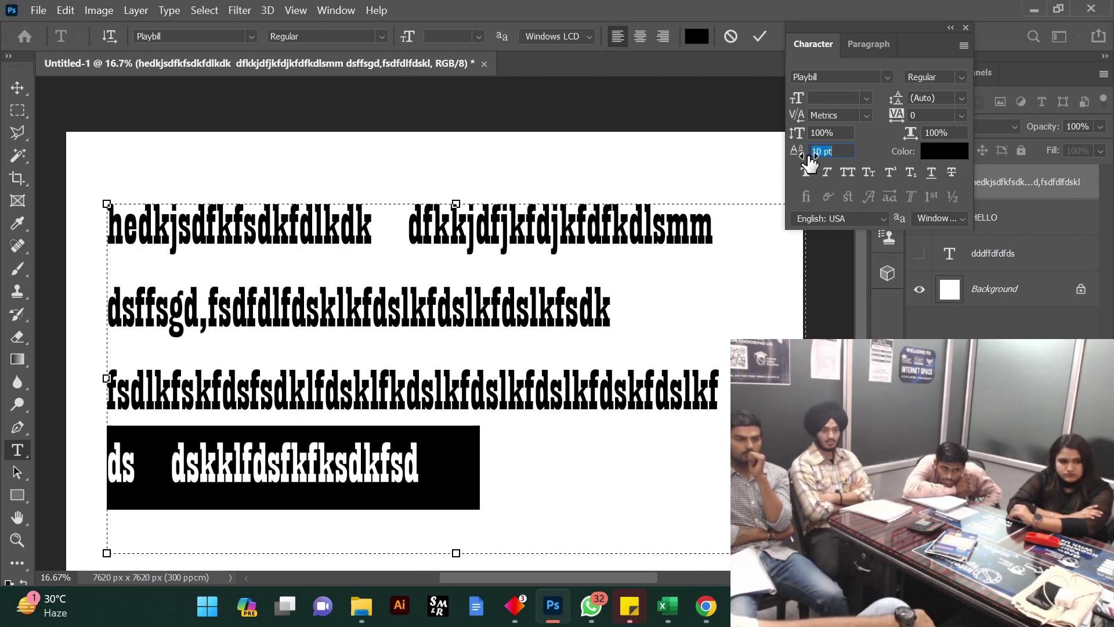
click(809, 152)
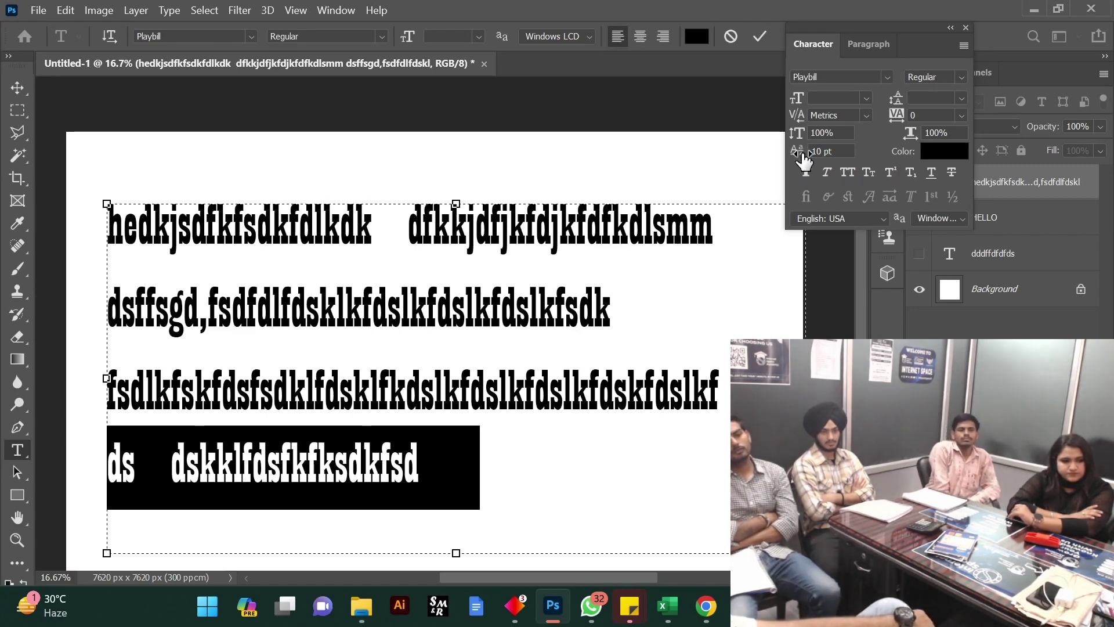
drag(798, 151, 827, 154)
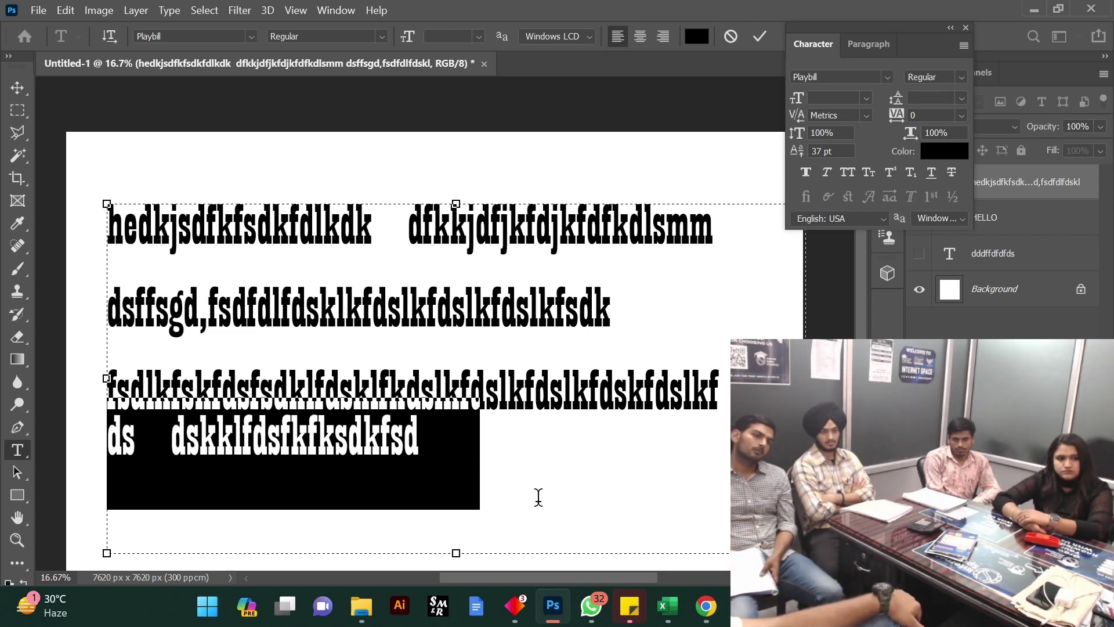
click(576, 458)
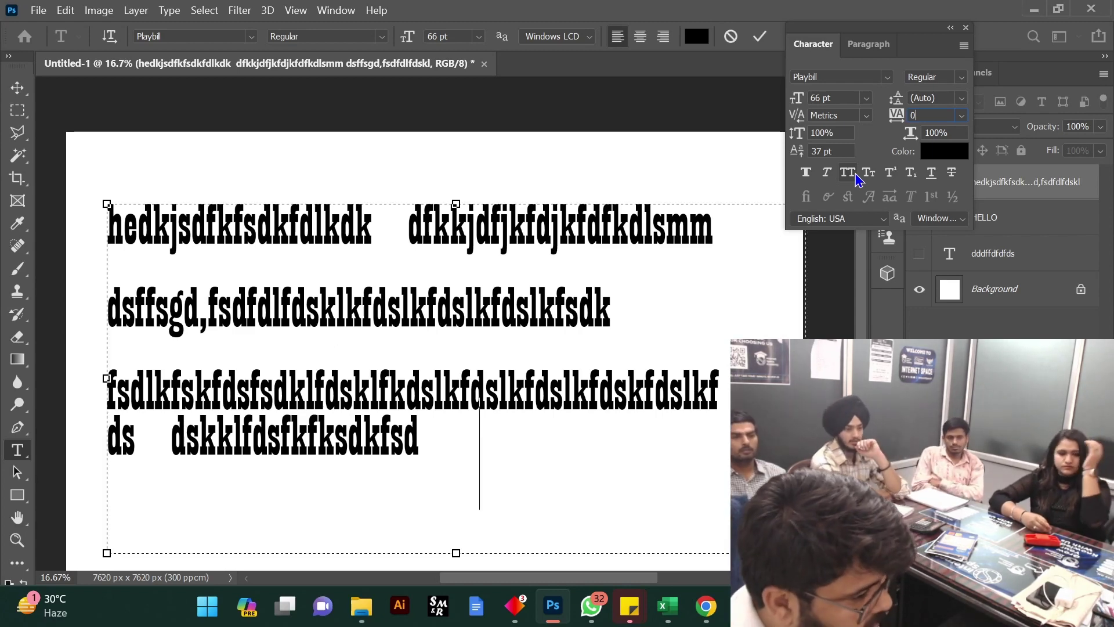
Reset the whole paragraph's character formatting and set its font size to 34 pt with 48 pt leading
drag(534, 437, 753, 125)
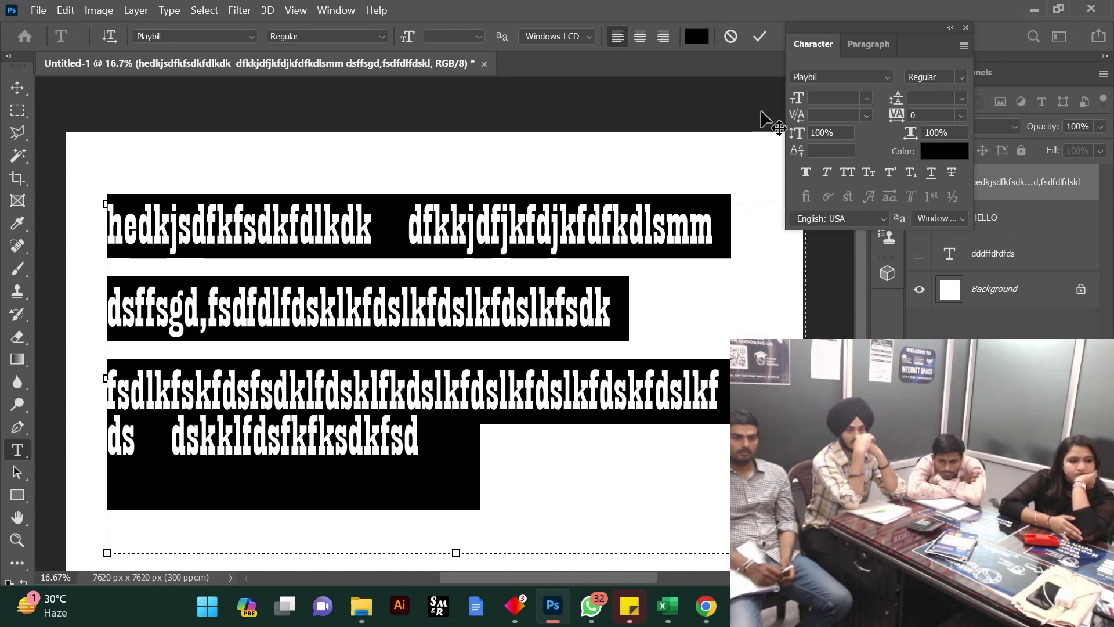
click(963, 47)
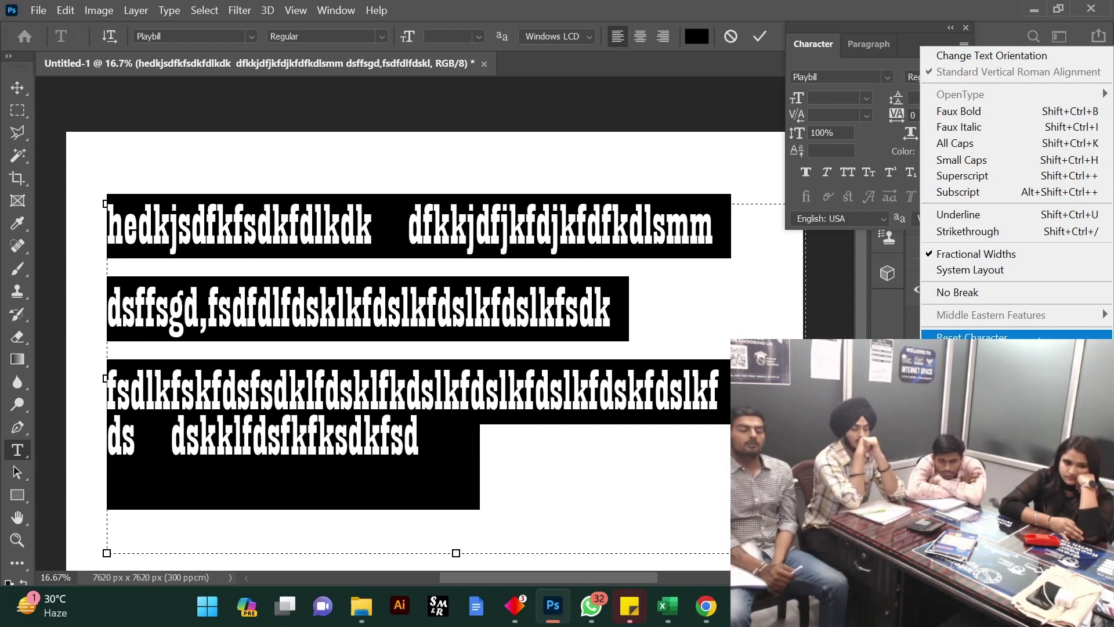
click(1039, 337)
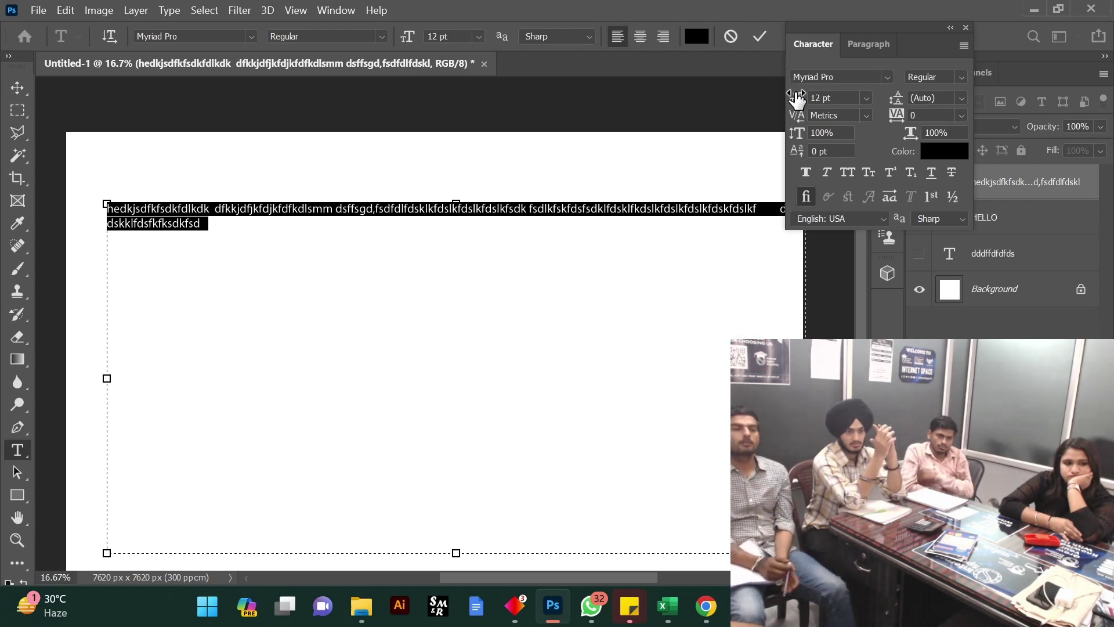
mouse_move(797, 100)
mouse_down()
mouse_move(828, 107)
mouse_move(815, 104)
mouse_up()
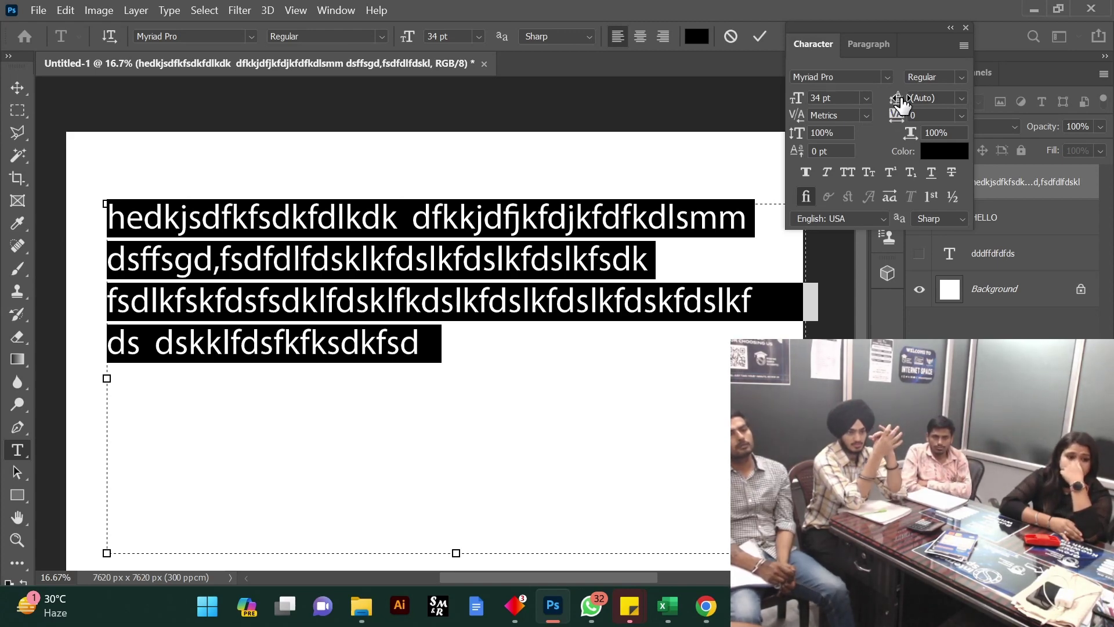
mouse_move(900, 101)
mouse_down()
mouse_move(921, 100)
mouse_move(911, 98)
mouse_up()
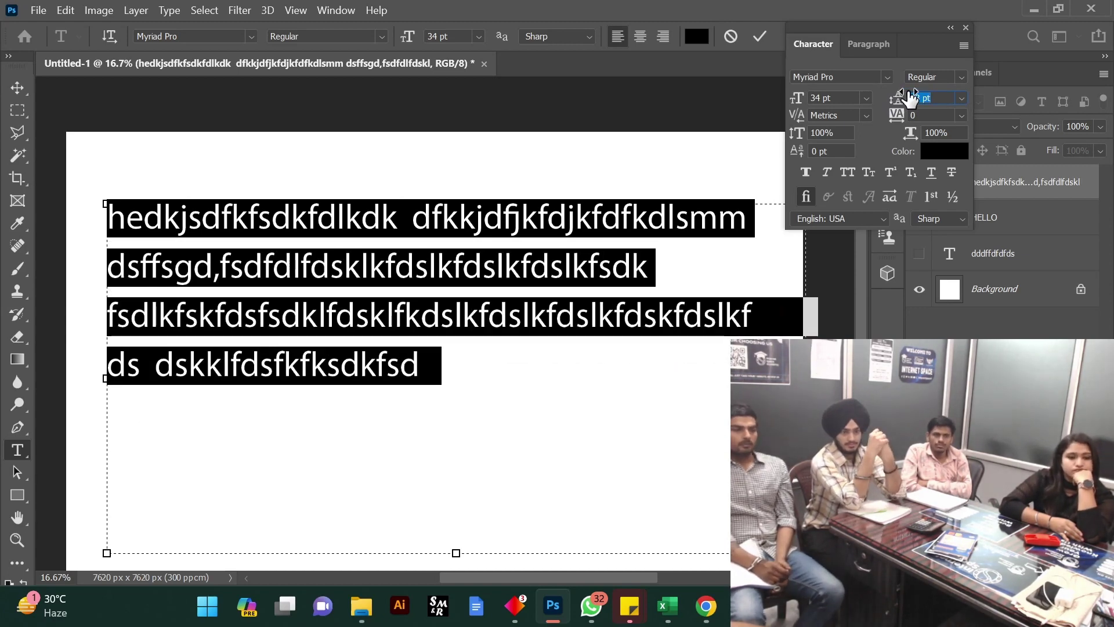
Try kerning values of 0 and Optical on the selected paragraph and return the kerning to Metrics
drag(803, 119, 827, 119)
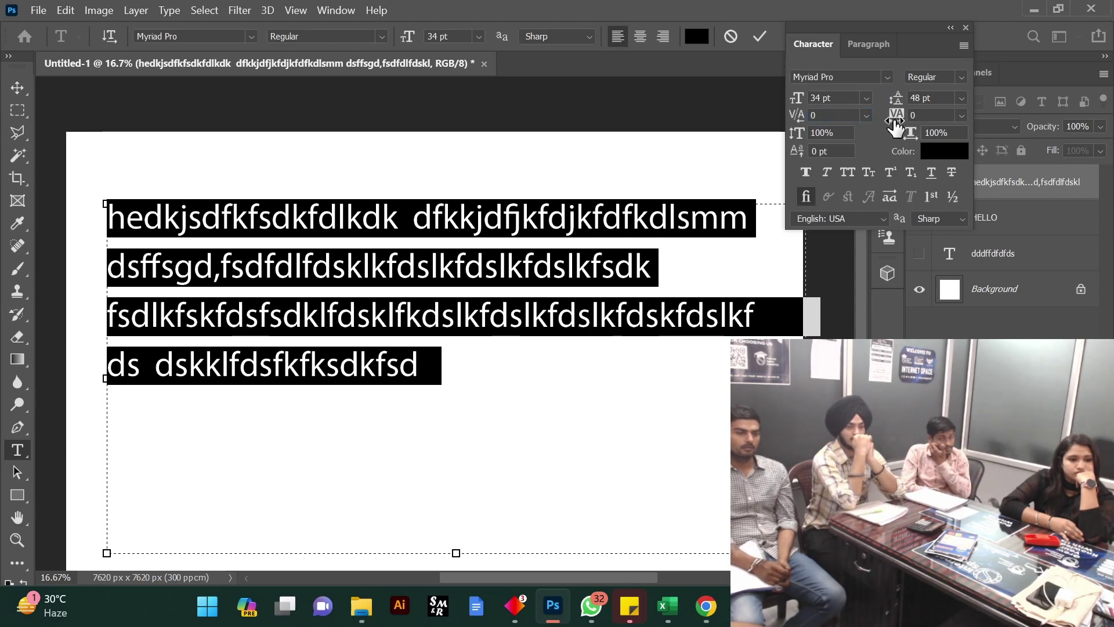
click(866, 116)
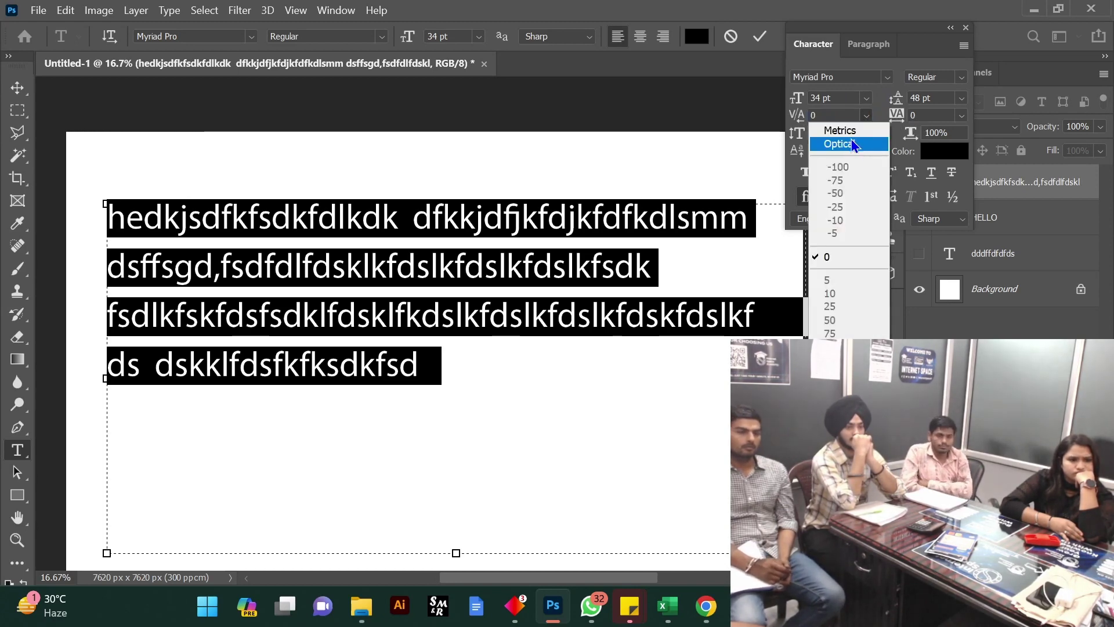
click(851, 140)
click(866, 116)
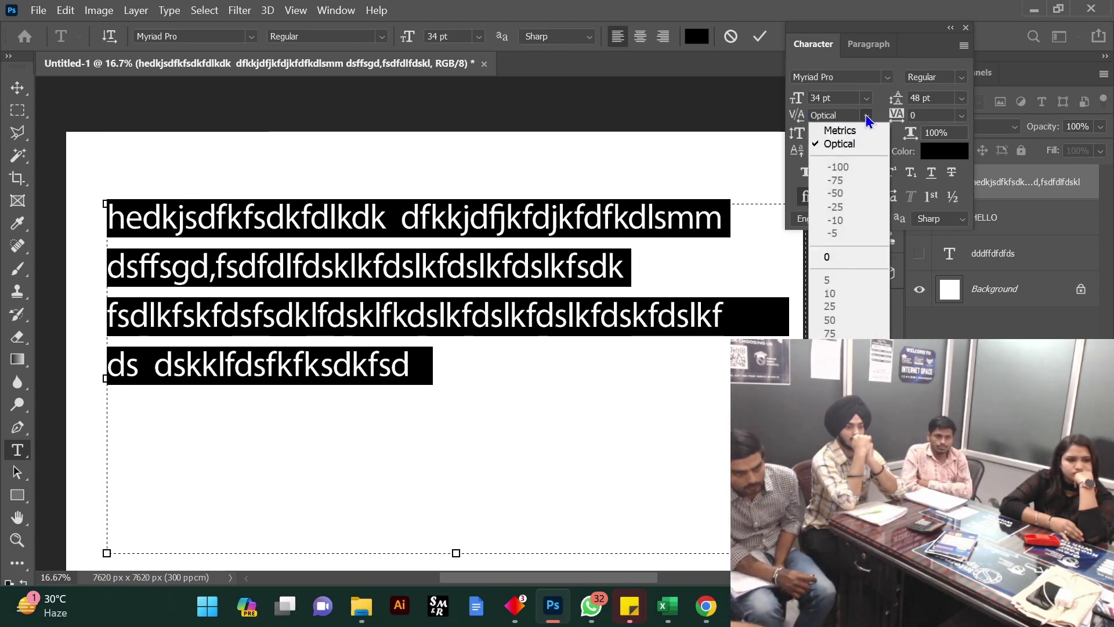
click(856, 131)
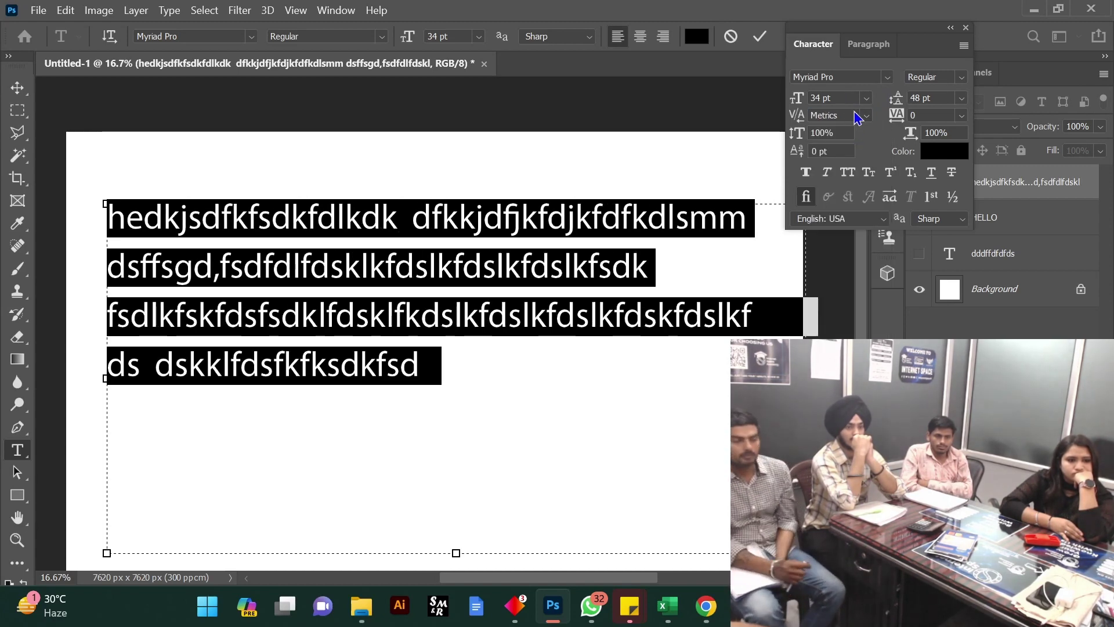
click(867, 117)
click(864, 117)
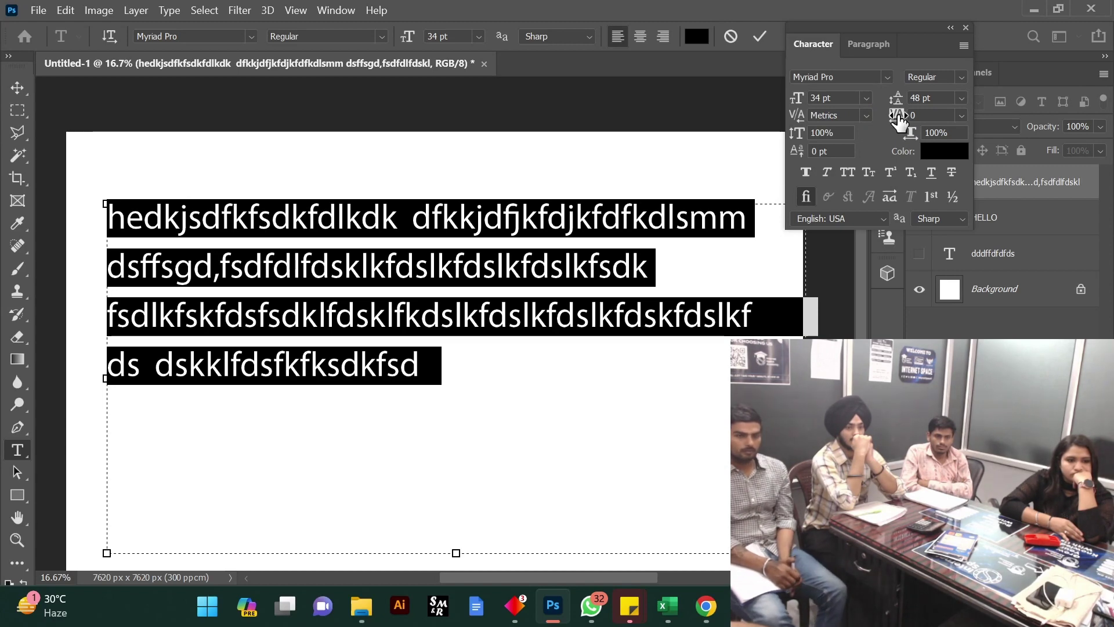
Adjust the tracking to 800 and back down to -40, and replace the selected paragraph with "INTERNET SPACE ACADEMY"
drag(899, 122, 933, 117)
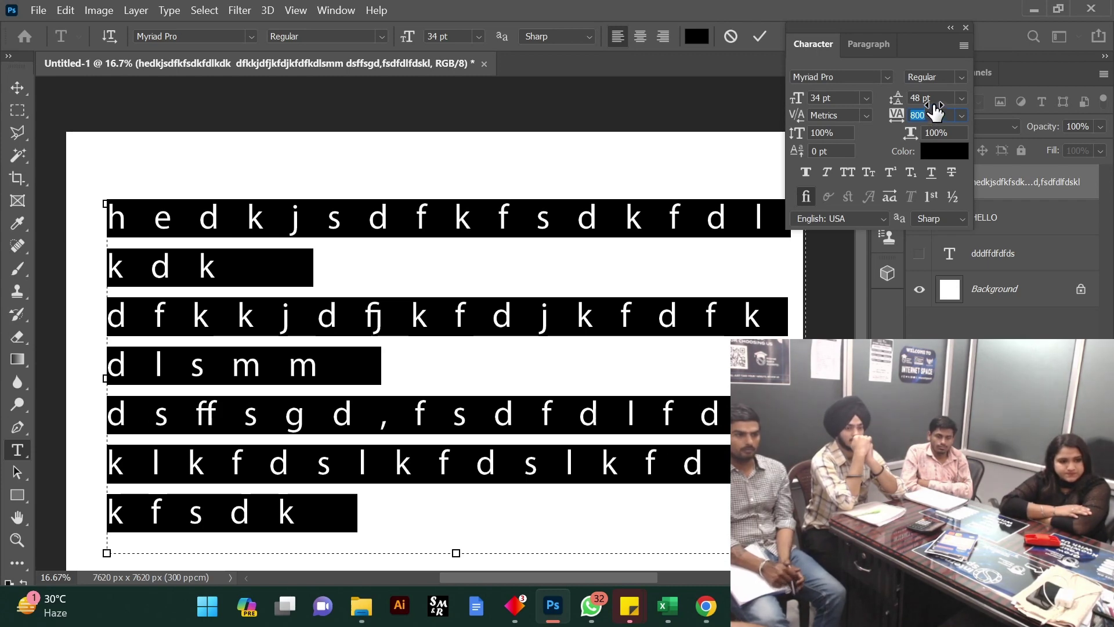
drag(934, 110, 898, 93)
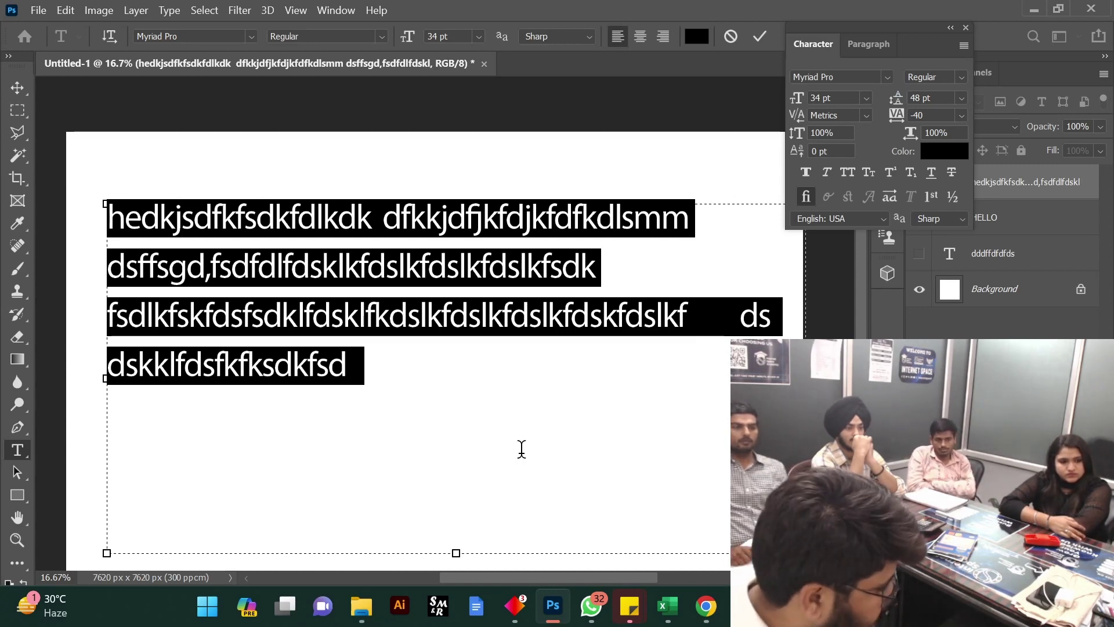
text(INTER)
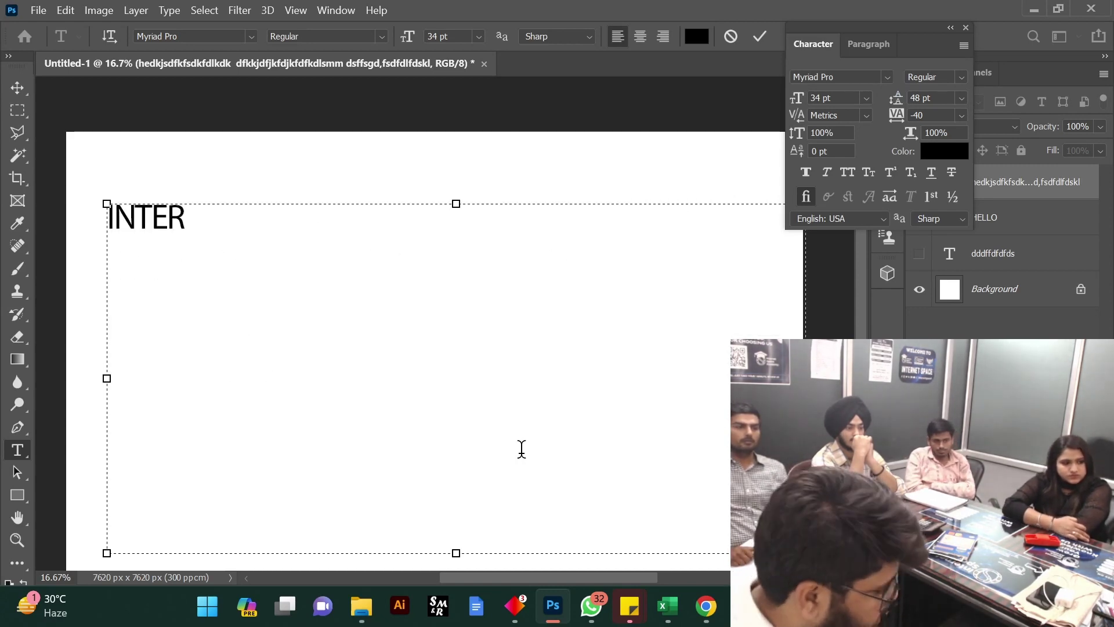
text(NET )
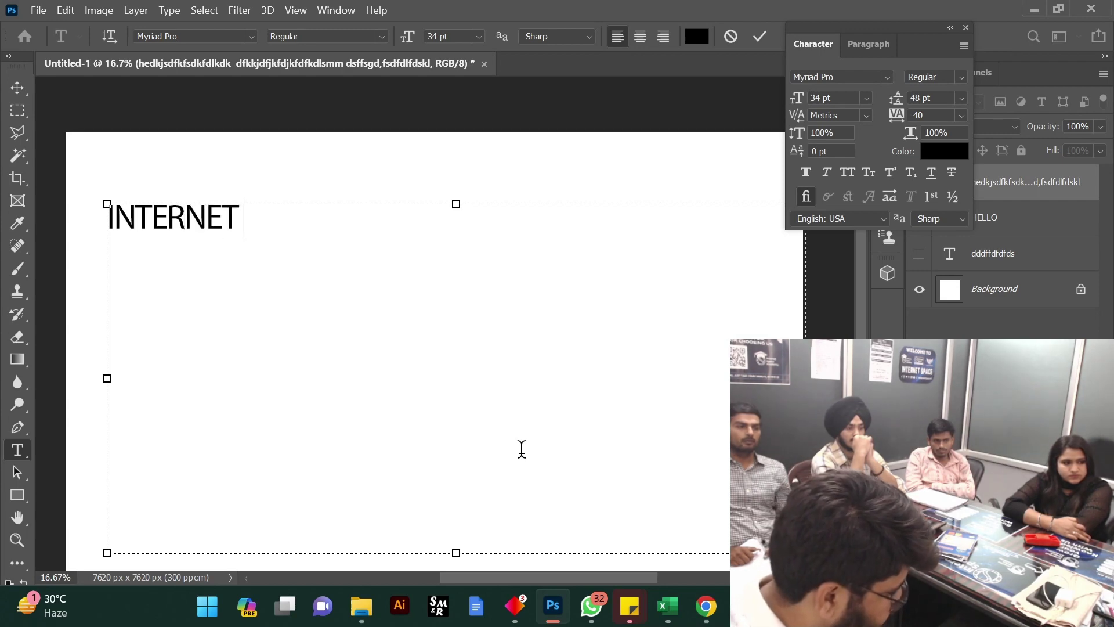
text(SPACE A)
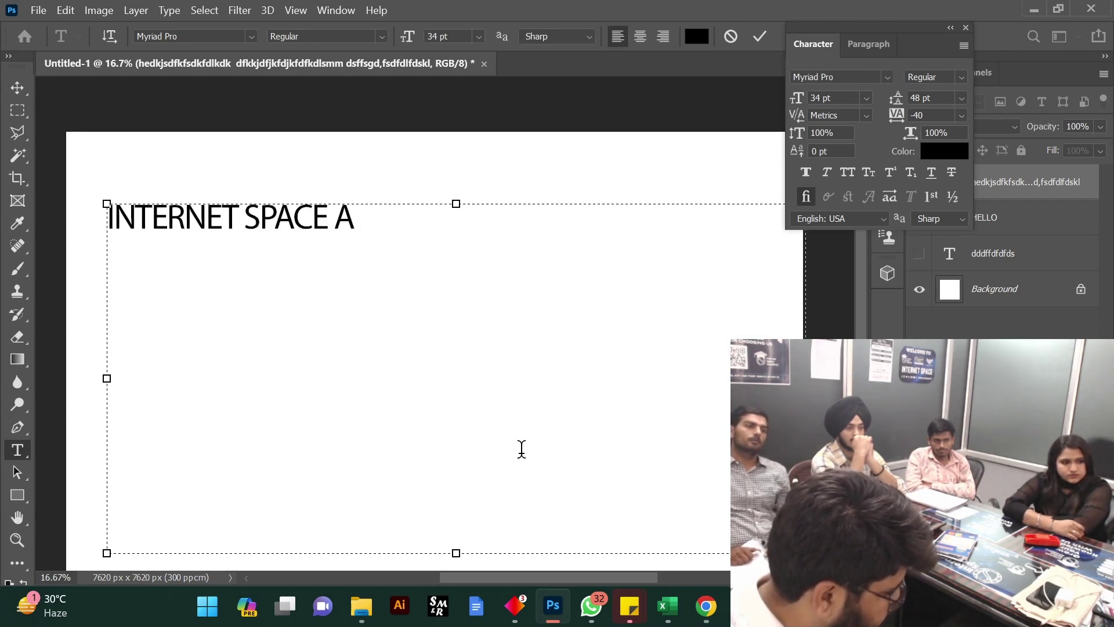
text(CADEMY)
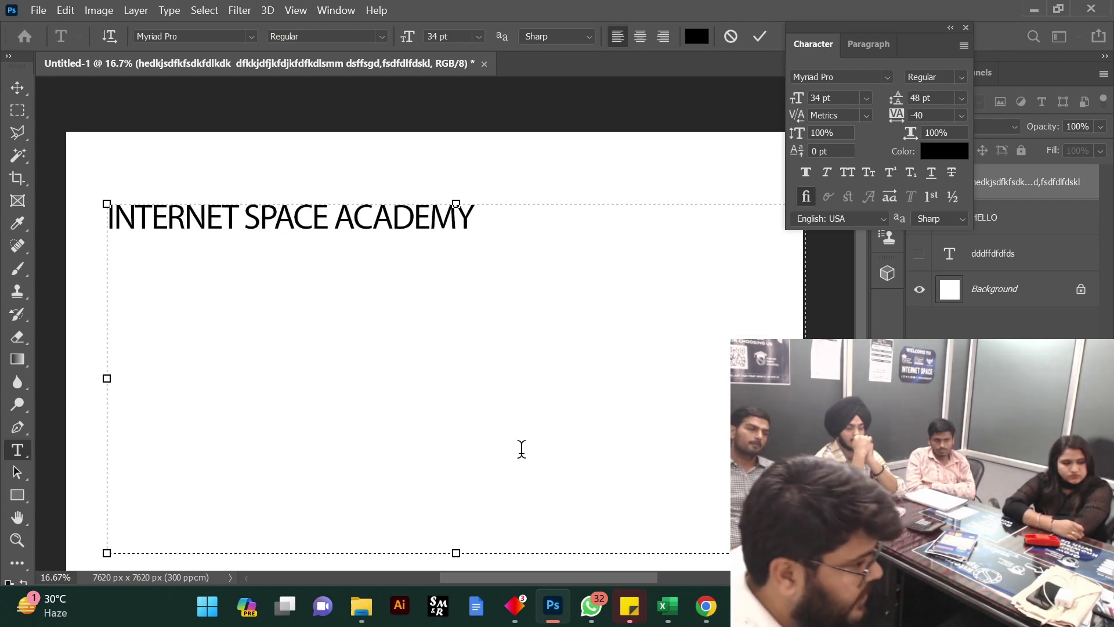
Stretch the text box to the canvas's left and right edges and raise its top edge closer to the canvas top
drag(108, 379, 67, 378)
drag(430, 208, 441, 166)
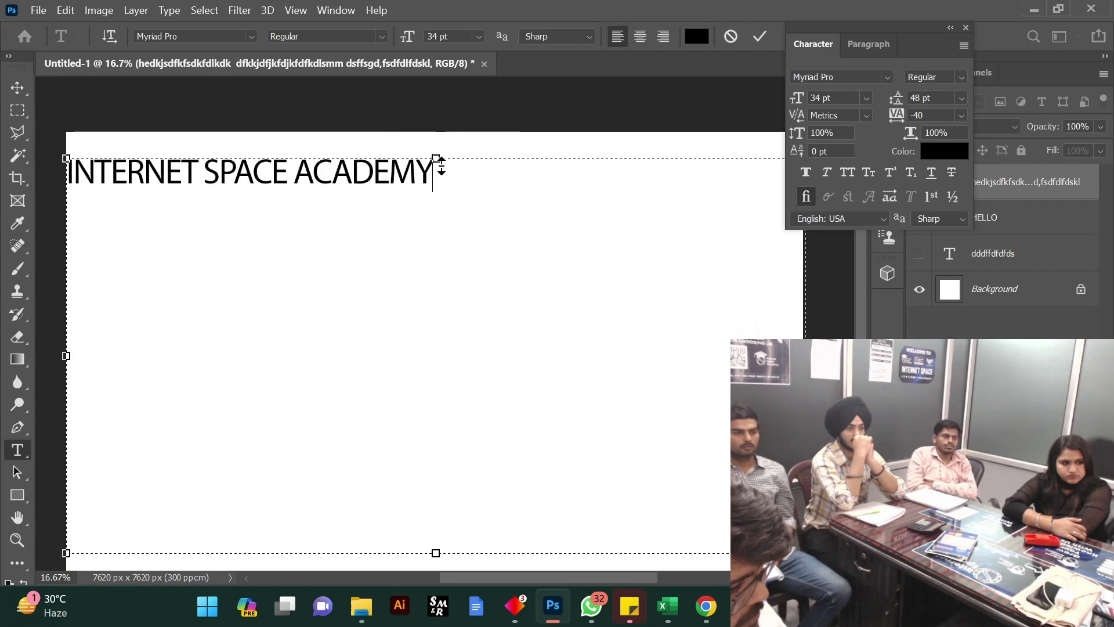
drag(805, 355, 803, 355)
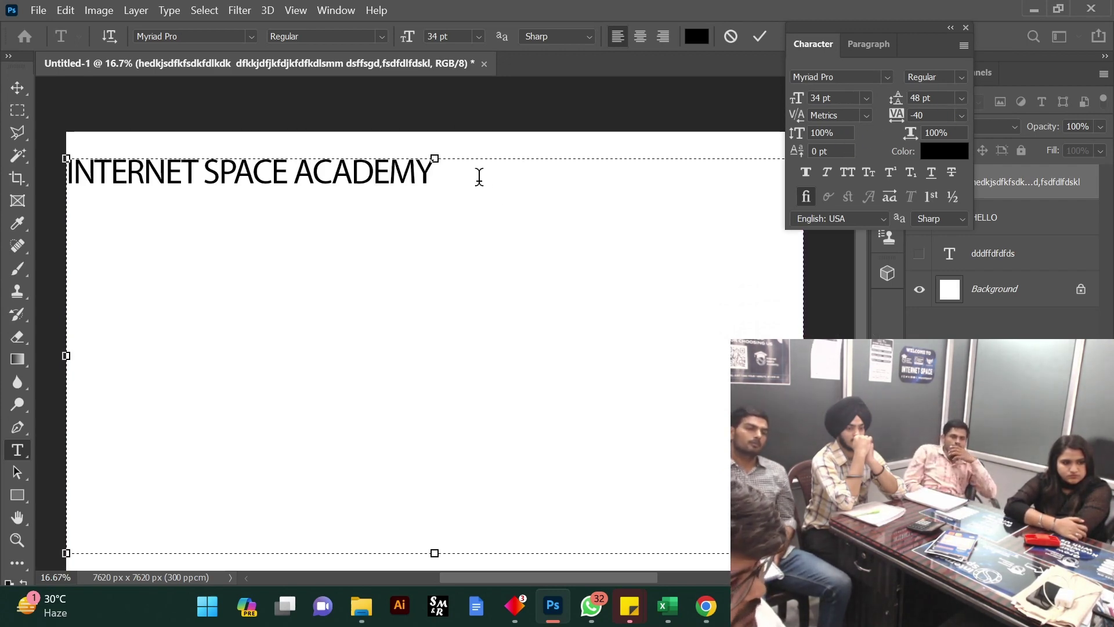
Select all of "INTERNET SPACE ACADEMY" and set its tracking to 2760 so the letters spread across the canvas
key(ctrl+shift+Left)
key(ctrl+shift+Left)
key(ctrl+shift+Left)
drag(909, 115, 1018, 78)
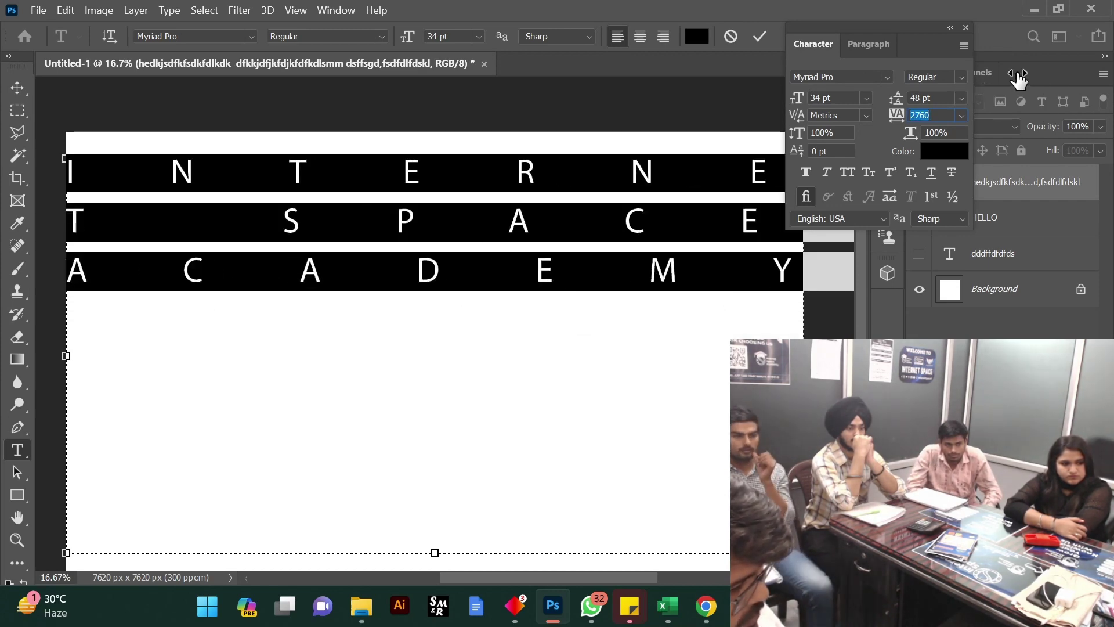
Copy the spaced phrase "INTERNET SPACE ACADEMY", paste it repeatedly after the original to fill the canvas, and commit the text
key(ctrl)
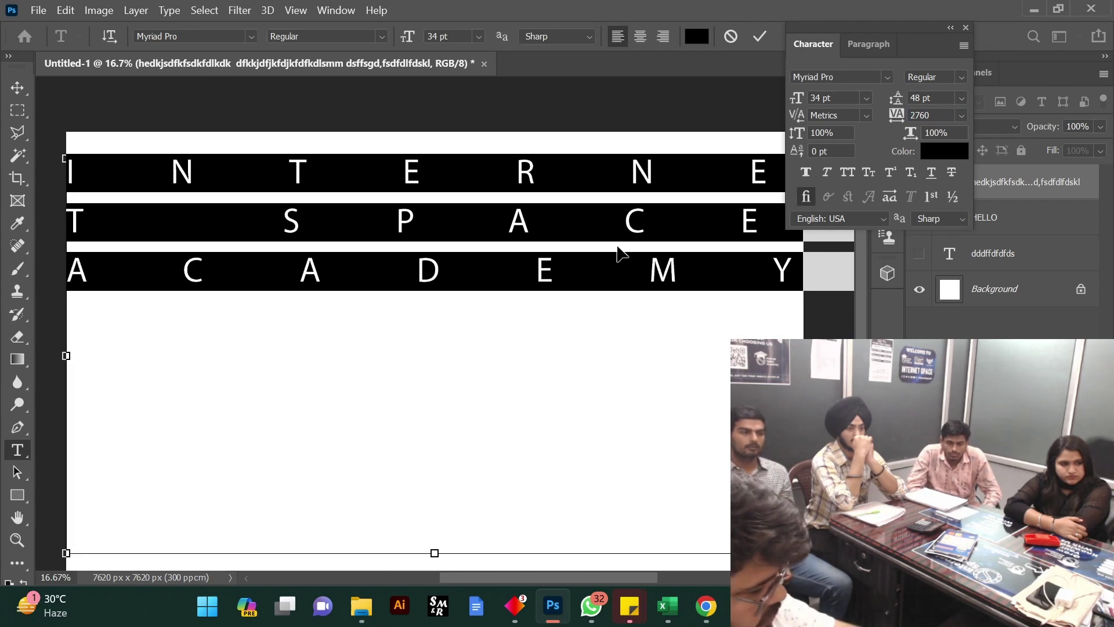
click(790, 260)
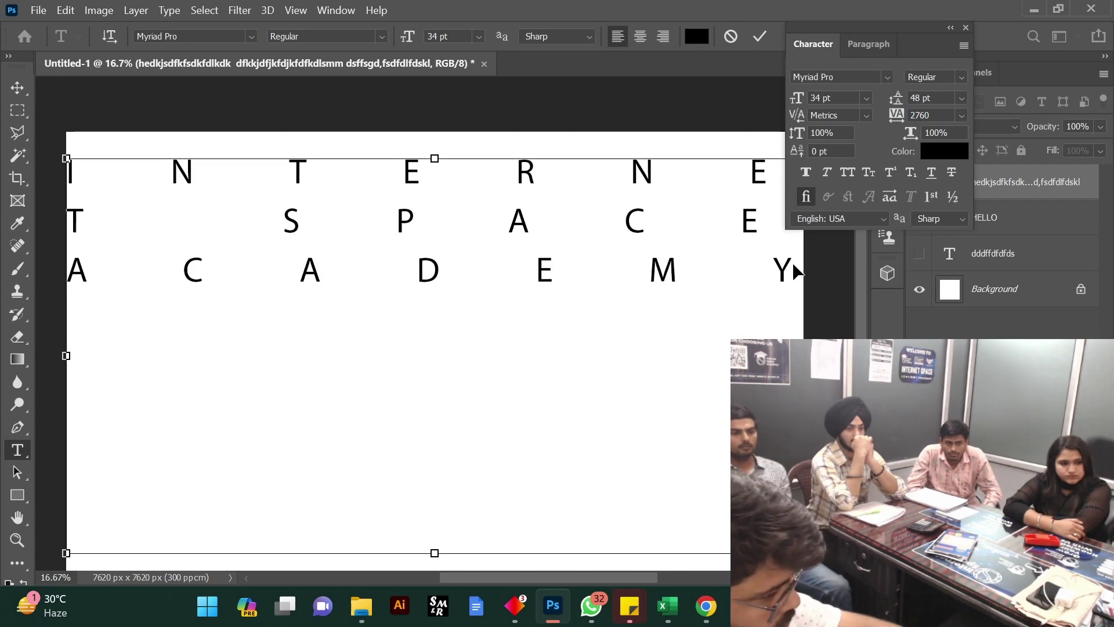
text(INTERNETSPACEACADEMY)
text(INTERNETSPACEACADEMY)
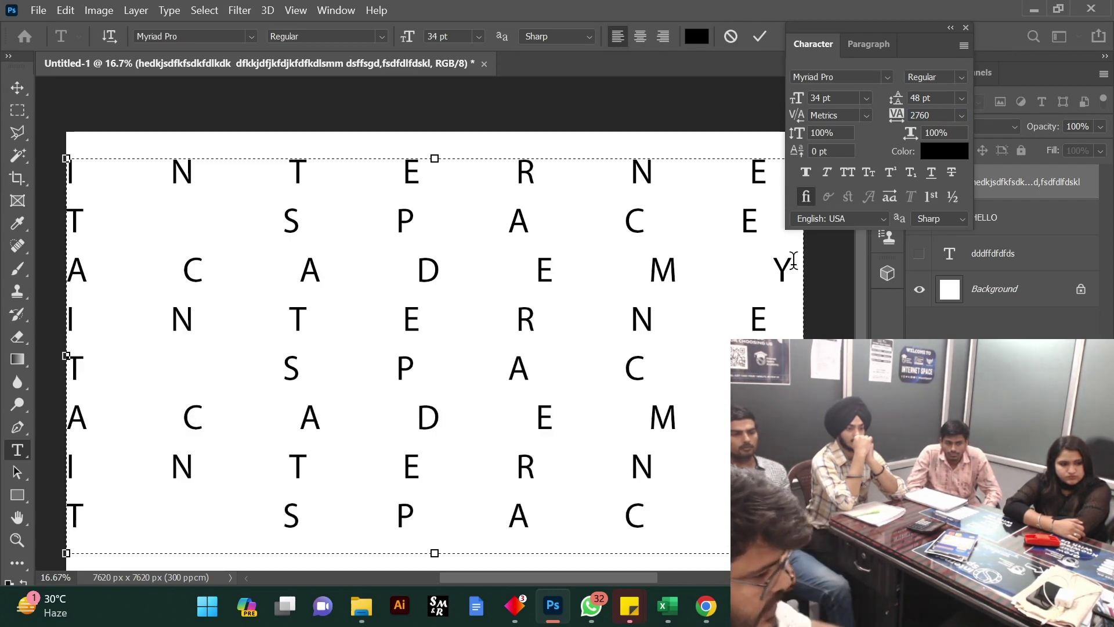
click(760, 39)
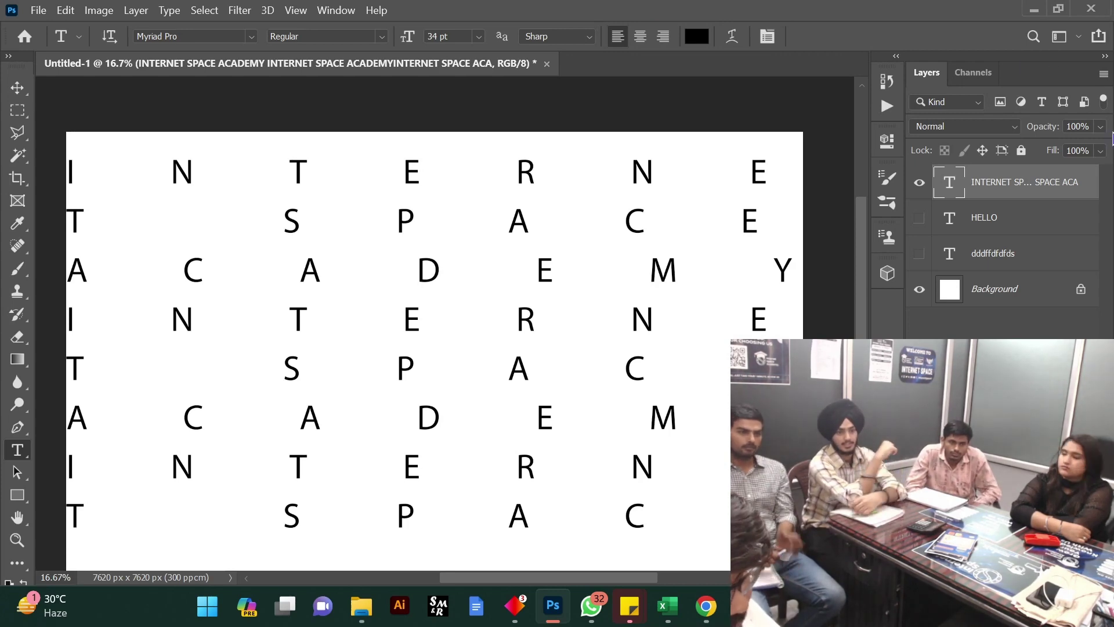
Lower the opacity of the "INTERNET SPACE ACADEMY" text layer to 16%
click(1100, 127)
drag(1103, 145, 1037, 150)
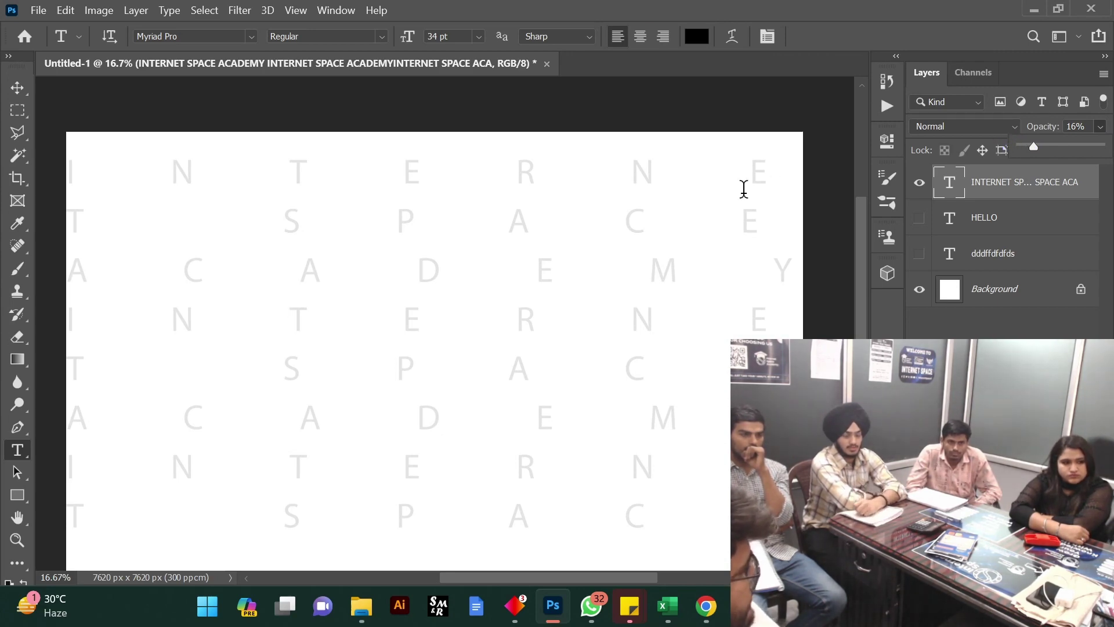
Replace the repeated "INTERNET SPACE ACADEMY" text with the symbols "@#$%^&*()", deleting all leftover letters
click(17, 456)
drag(446, 429, 201, 177)
text(@)
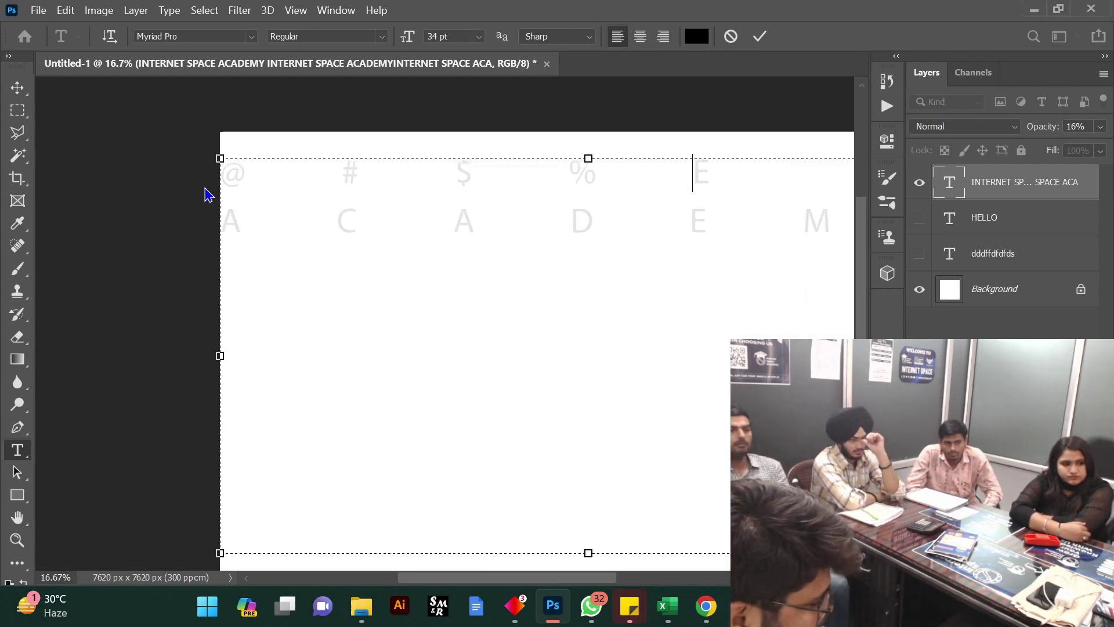
text(#$%^&)
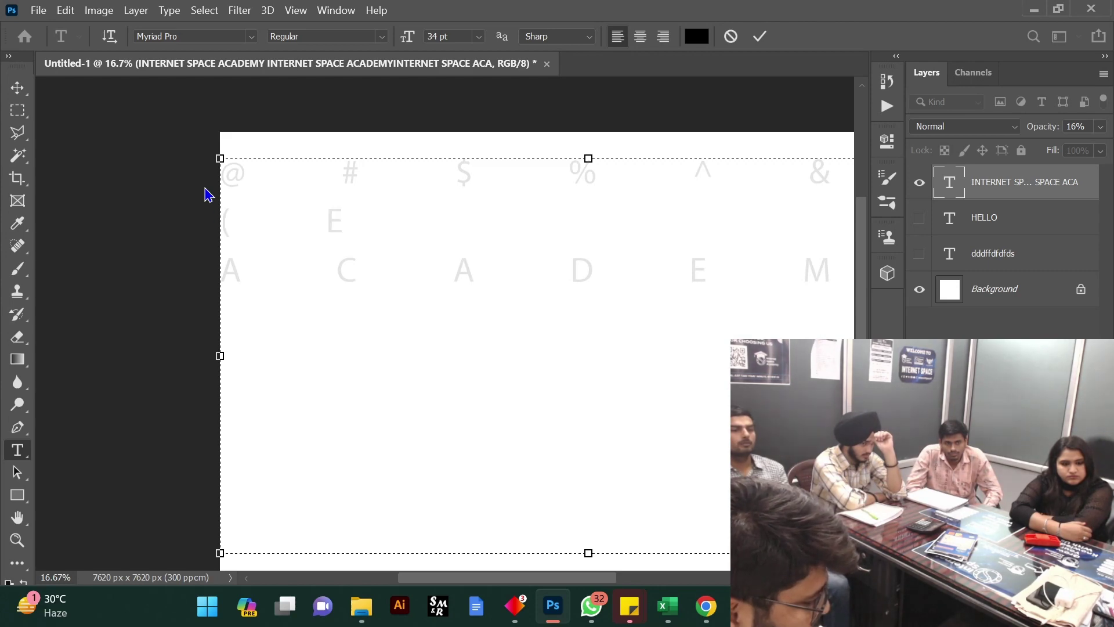
click(381, 221)
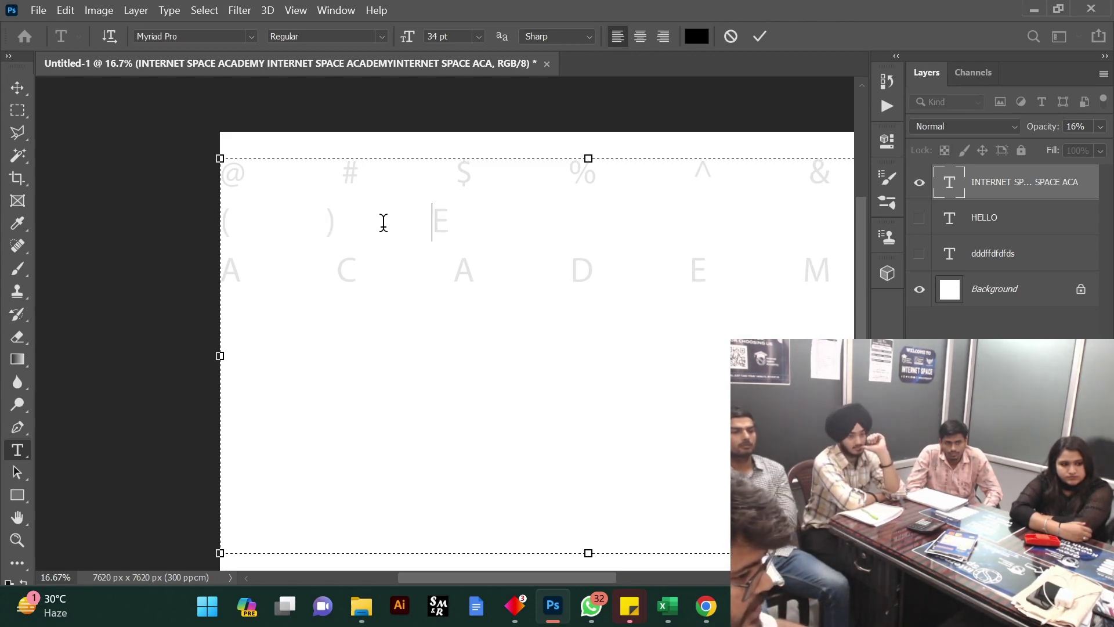
drag(381, 221, 886, 325)
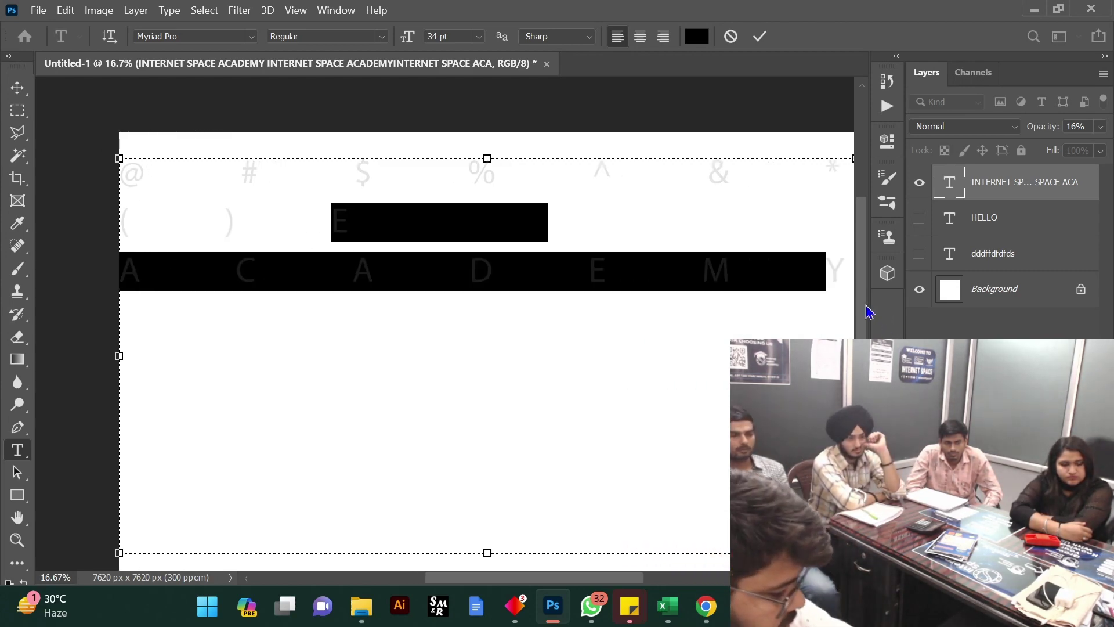
key(BackSpace)
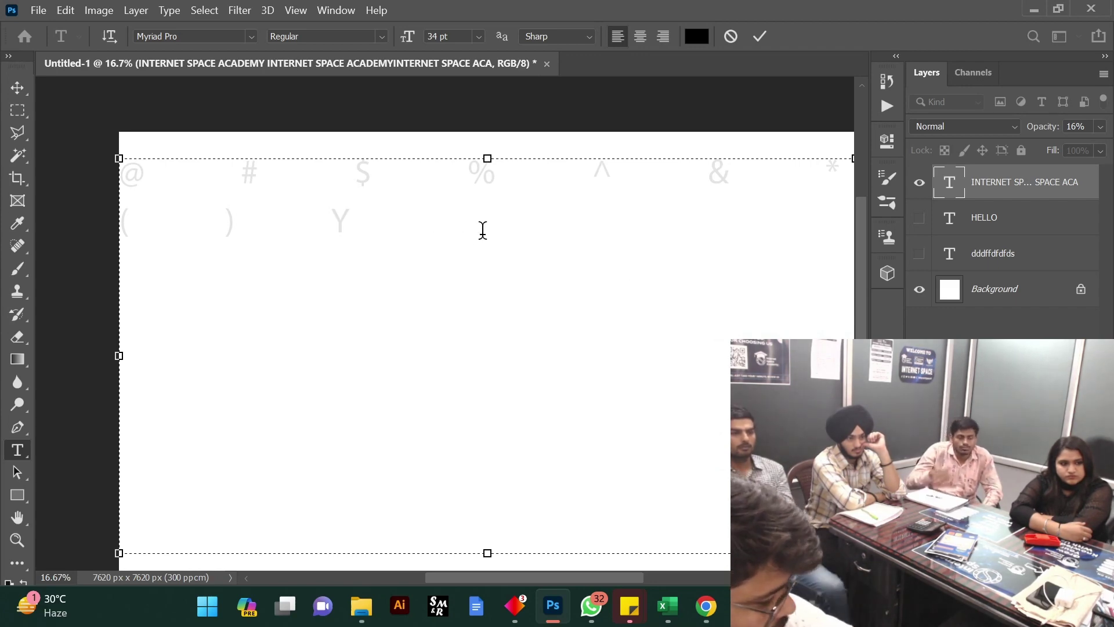
key(Delete)
Copy the symbol string "@#$%^&*()", paste it repeatedly to fill the canvas, and shift the committed text slightly inward from the canvas edge
key(ctrl+a)
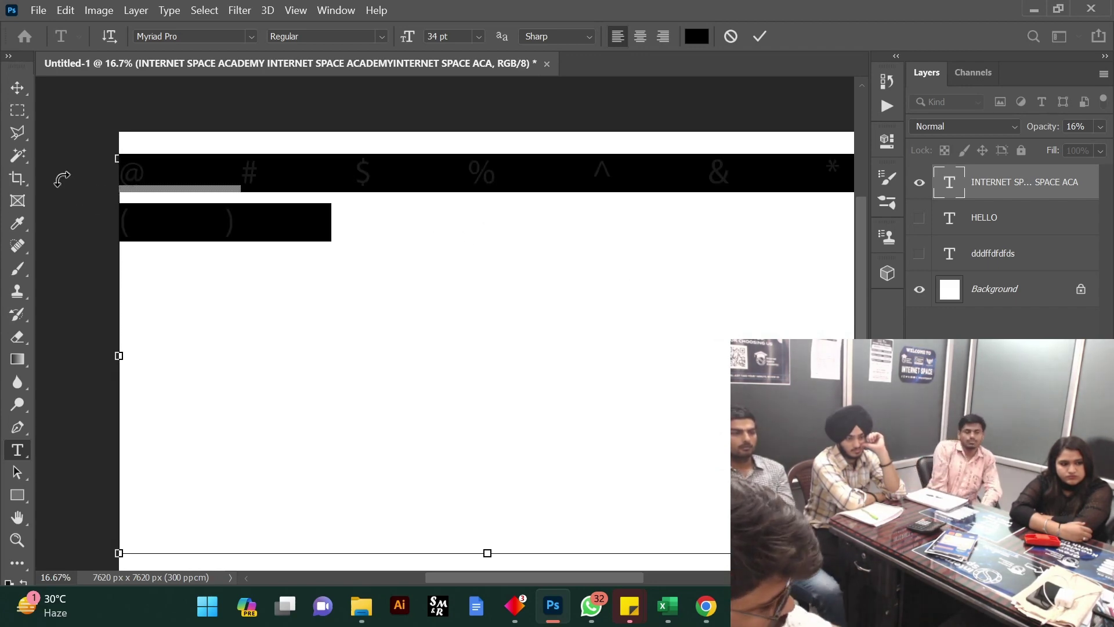
key(Right)
key(ctrl+v)
key(ctrl+v)
key(ctrl+v)
key(ctrl+v)
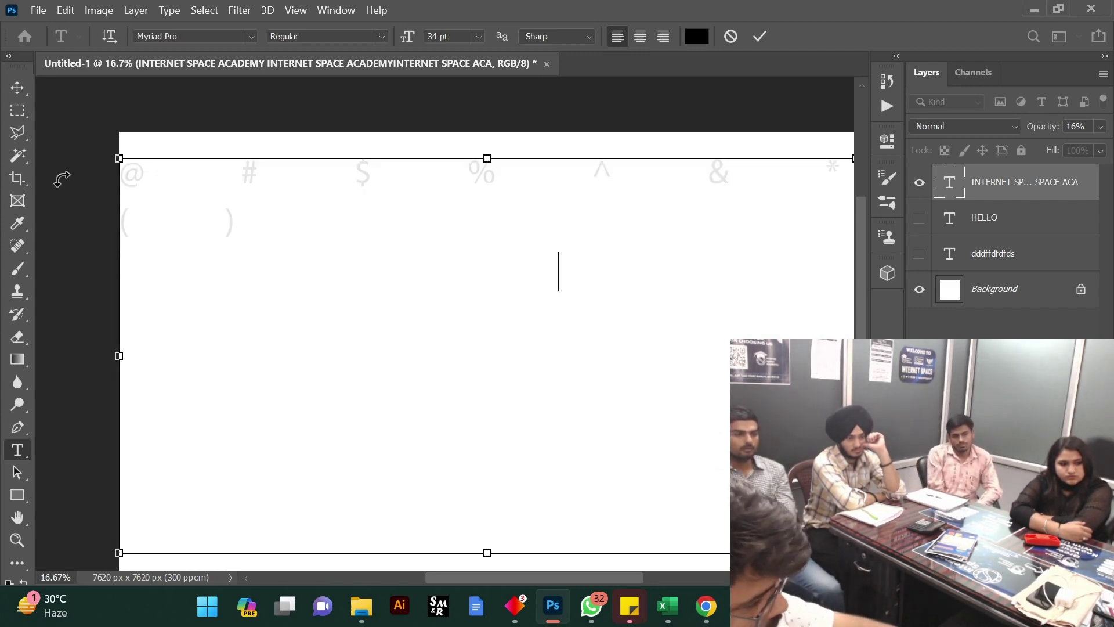
key(ctrl+v)
key(ctrl+v)
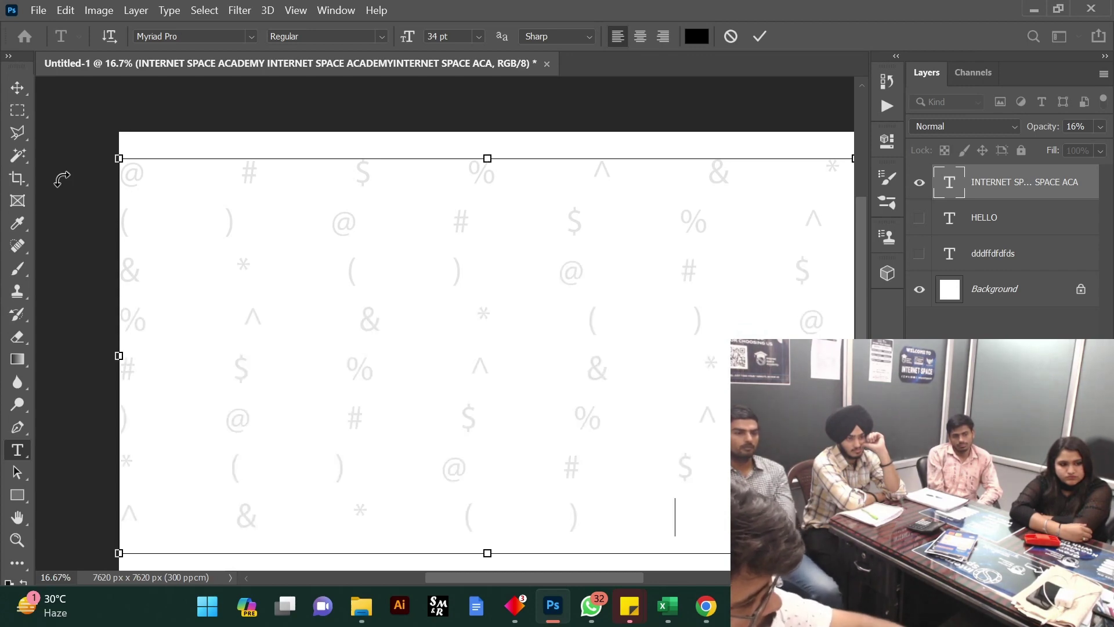
key(ctrl+v)
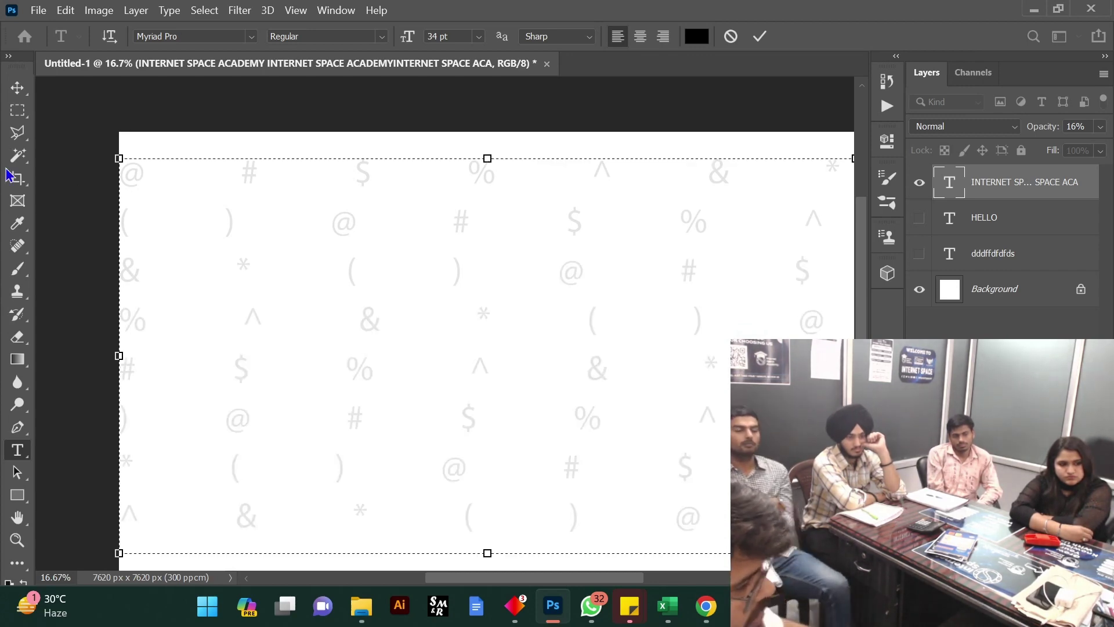
click(21, 87)
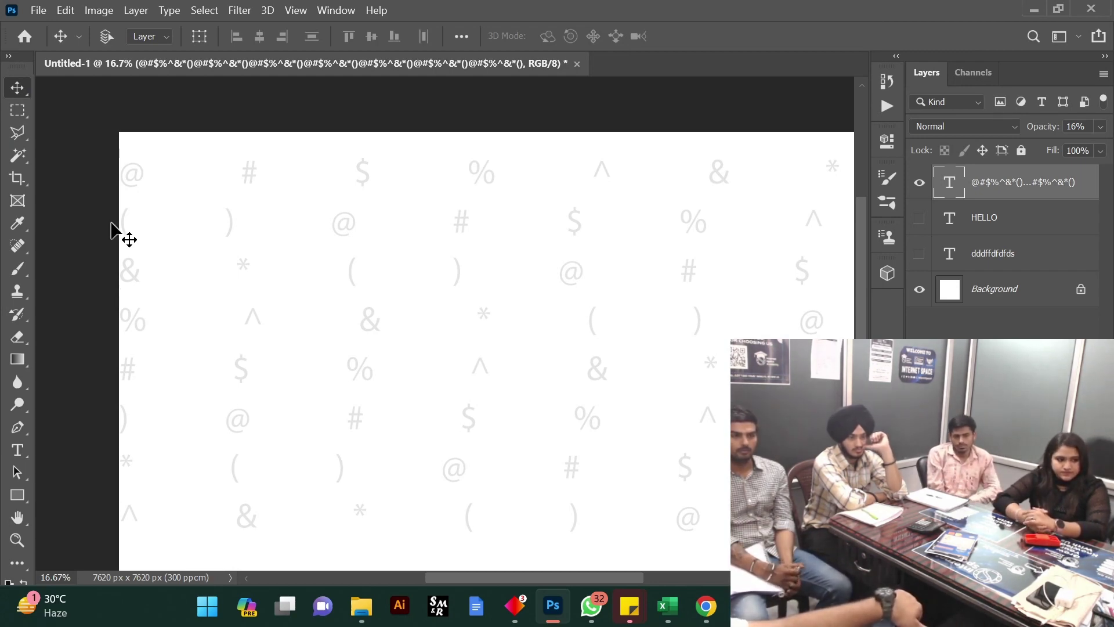
mouse_move(432, 351)
mouse_down()
mouse_move(434, 324)
mouse_move(429, 361)
mouse_move(435, 345)
mouse_up()
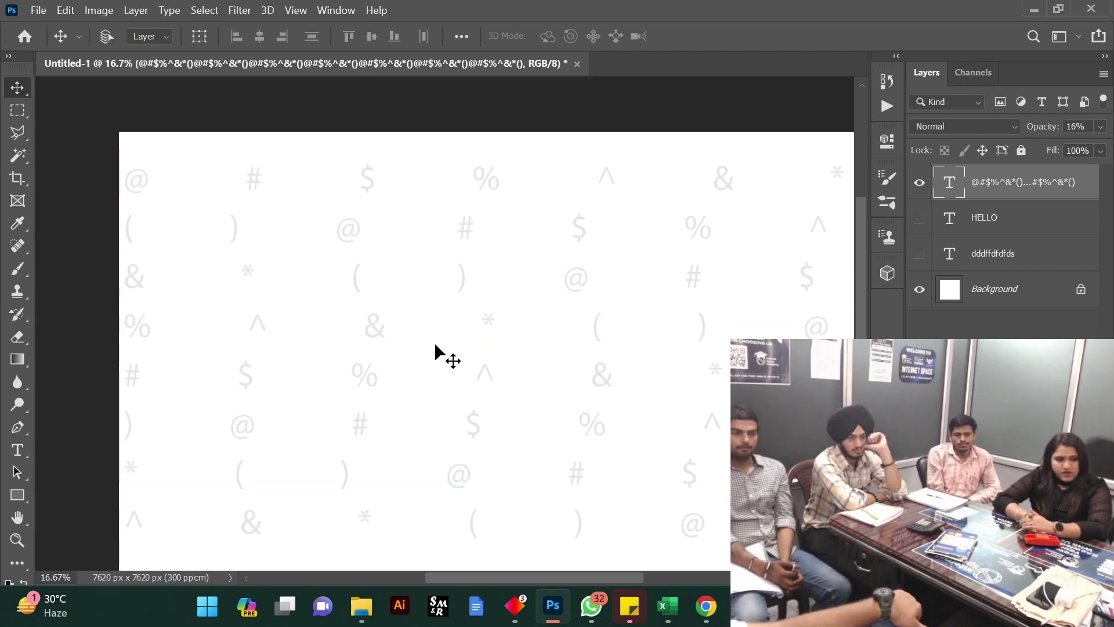
Unlock the Background layer and apply a dark green Color Overlay at 100% opacity in Normal mode
click(1044, 299)
click(1081, 289)
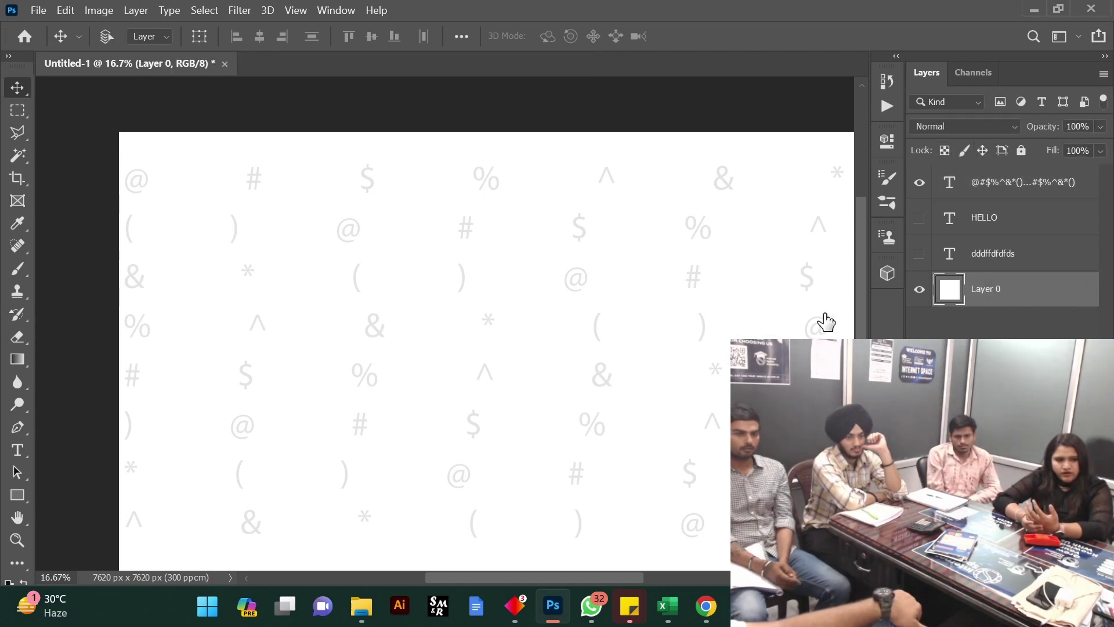
double_click(942, 301)
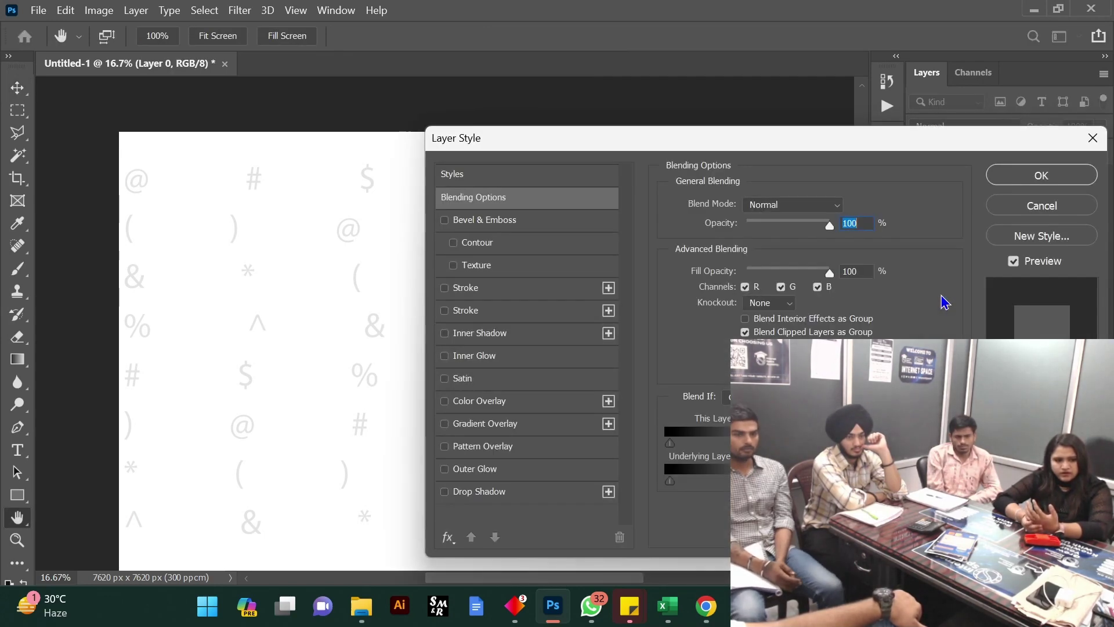
click(505, 406)
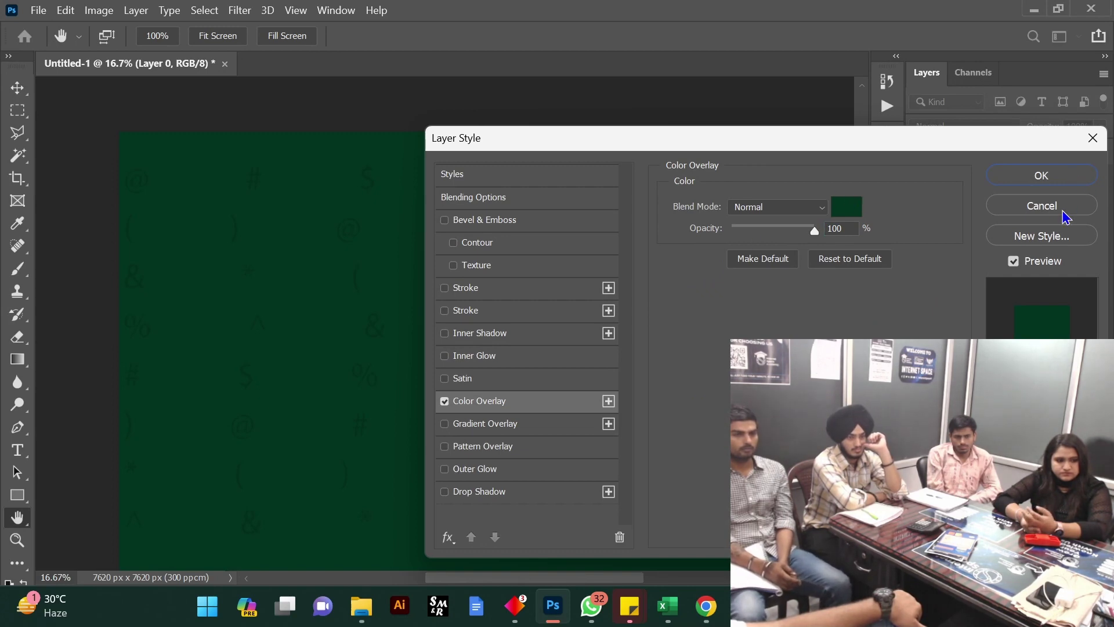
click(1058, 178)
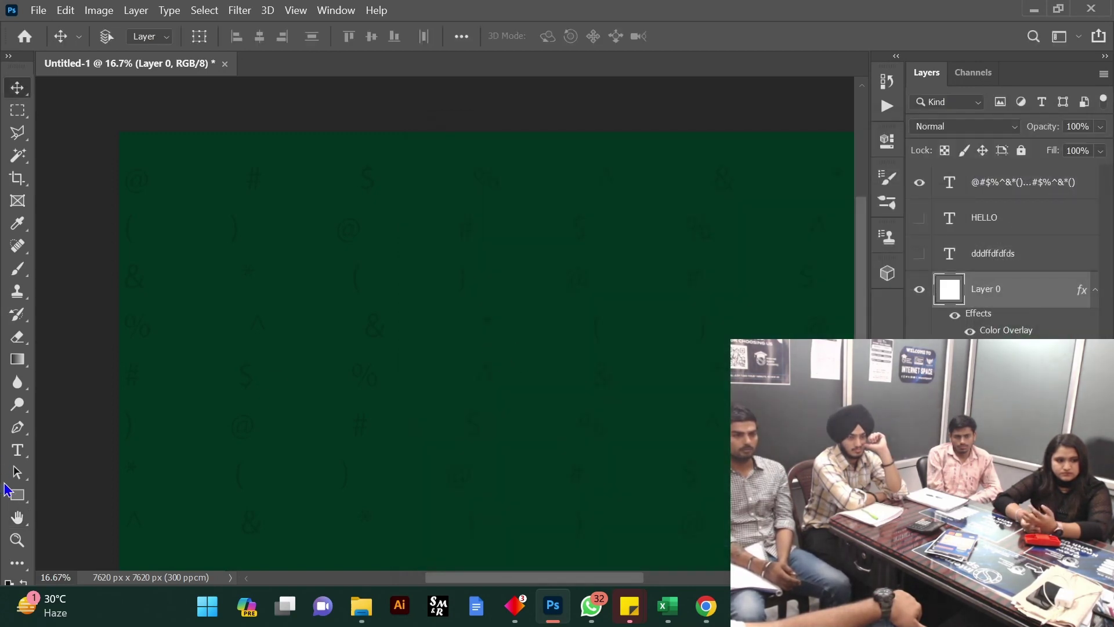
Select all the repeated symbols, change their text color to white, and commit the edit
click(17, 450)
double_click(592, 336)
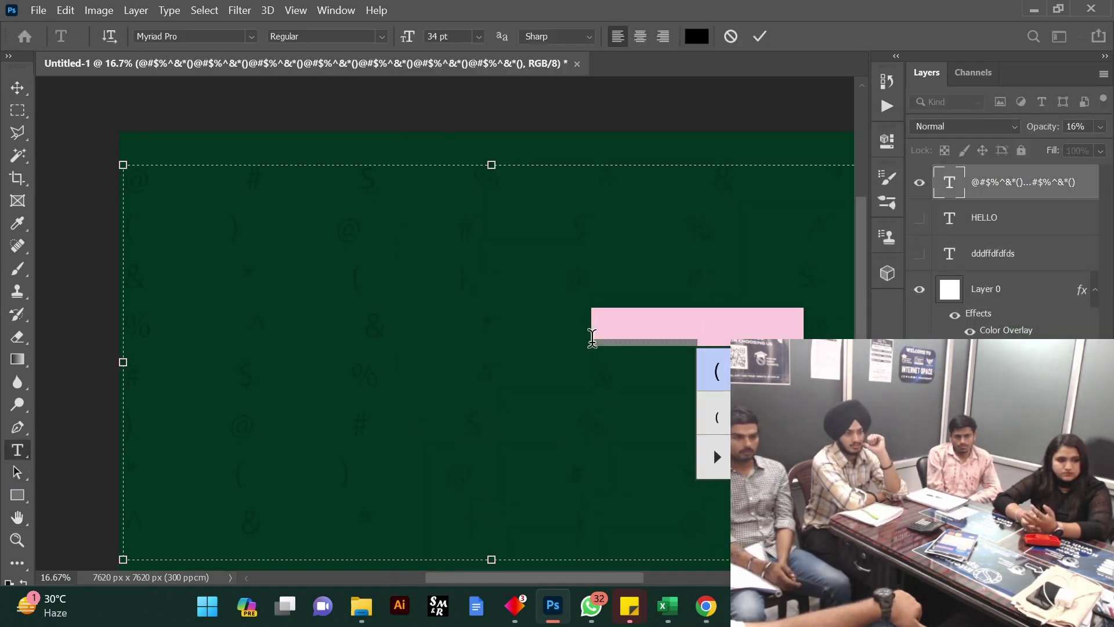
key(ctrl+a)
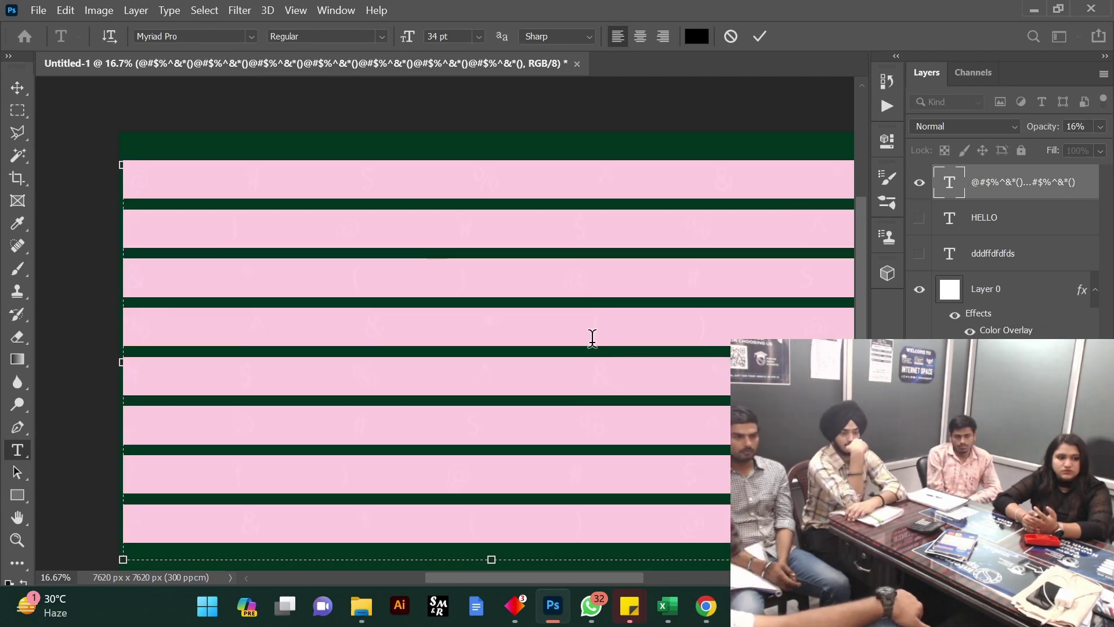
click(697, 36)
drag(482, 174, 464, 147)
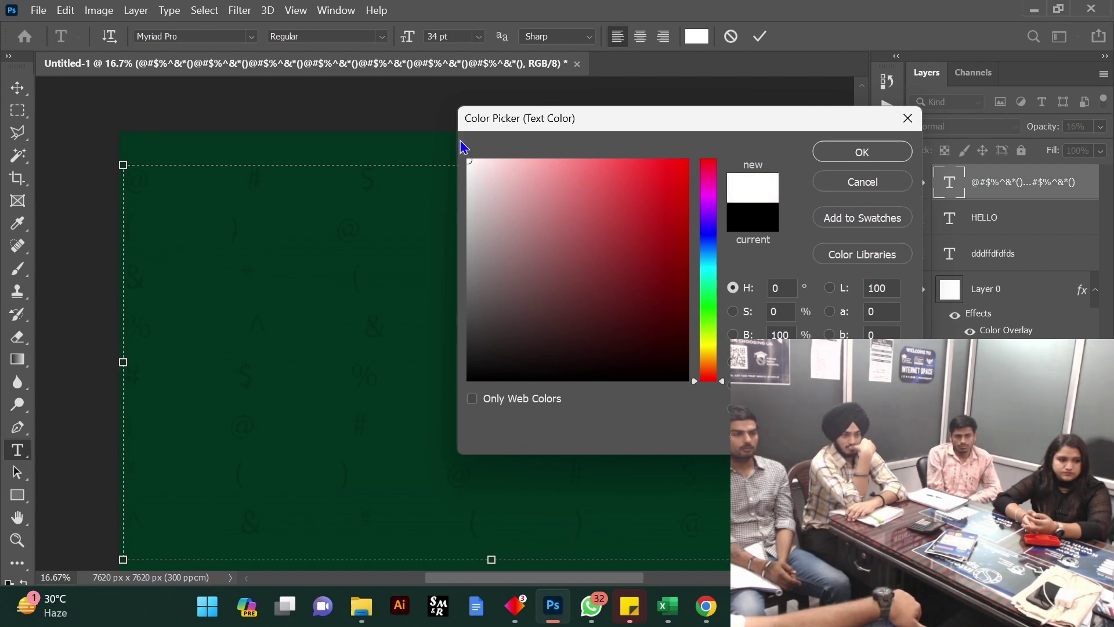
click(902, 151)
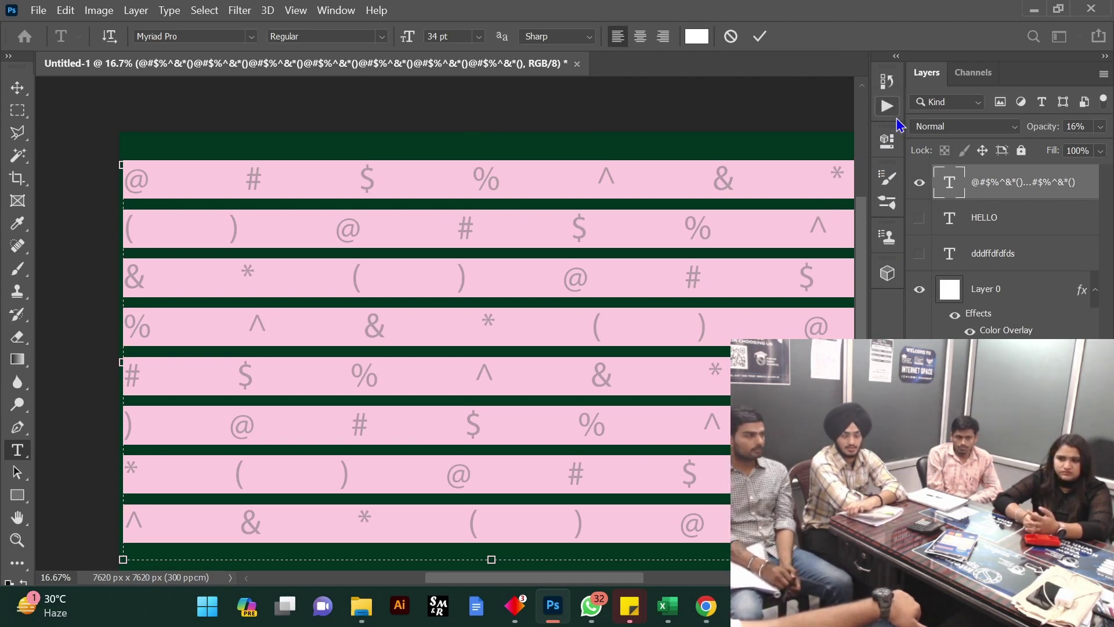
click(760, 36)
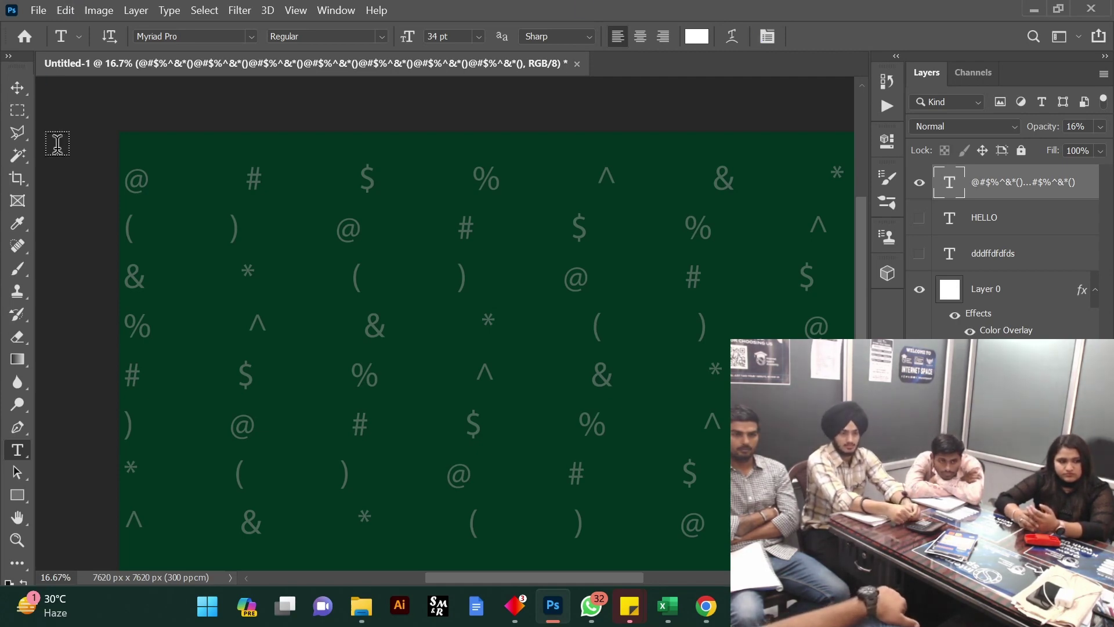
Set the vertical scale of the whole symbol text layer to 154% in the Character settings
click(459, 446)
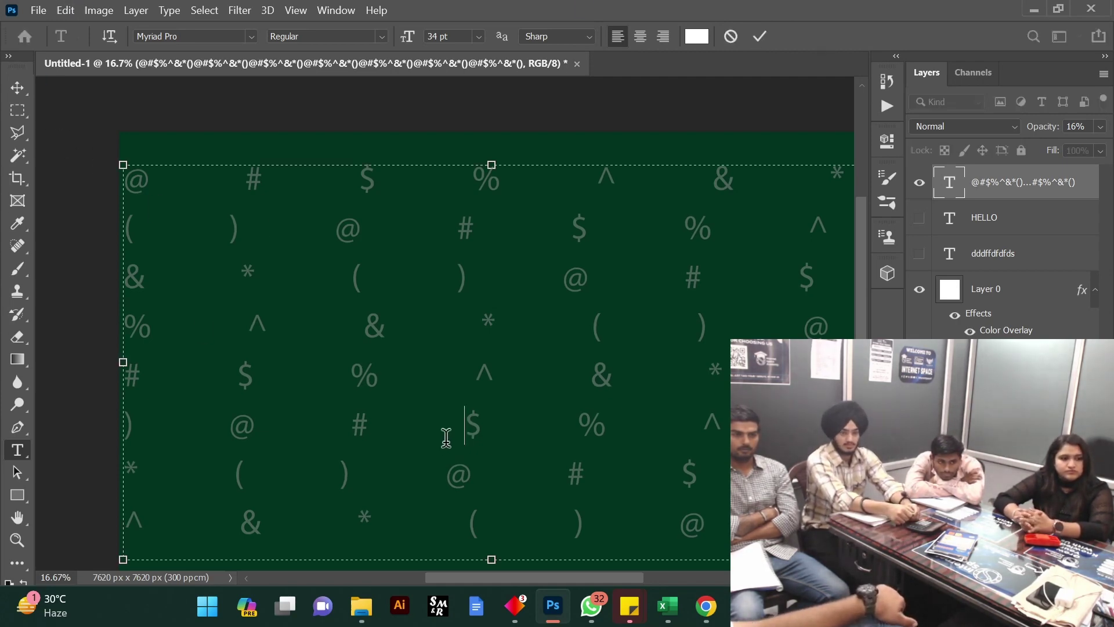
key(ctrl)
key(ctrl+a)
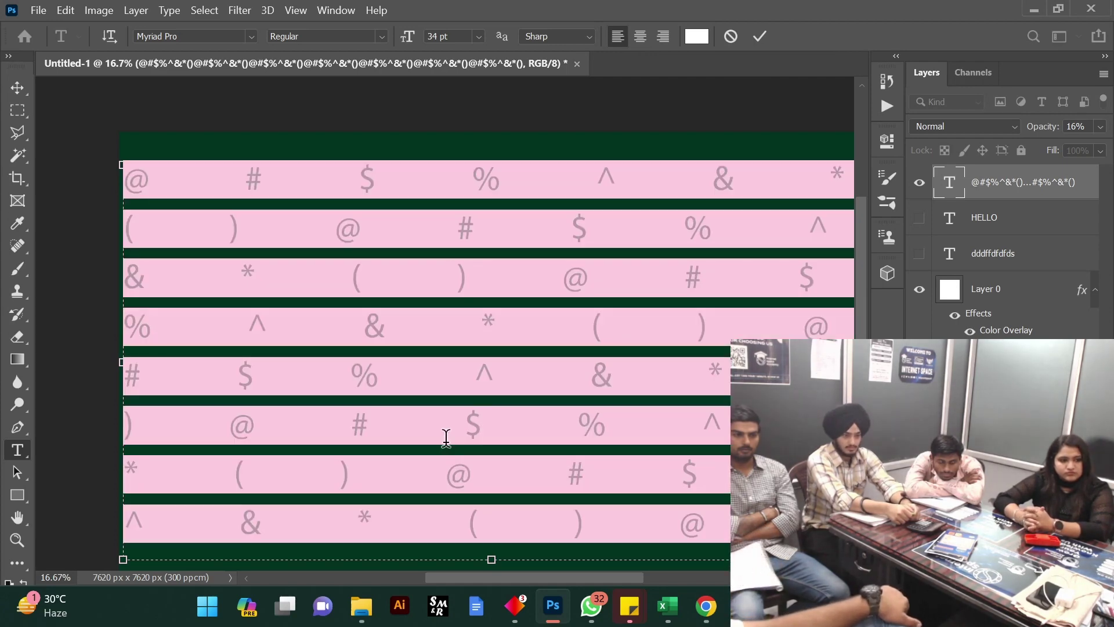
click(759, 36)
click(769, 37)
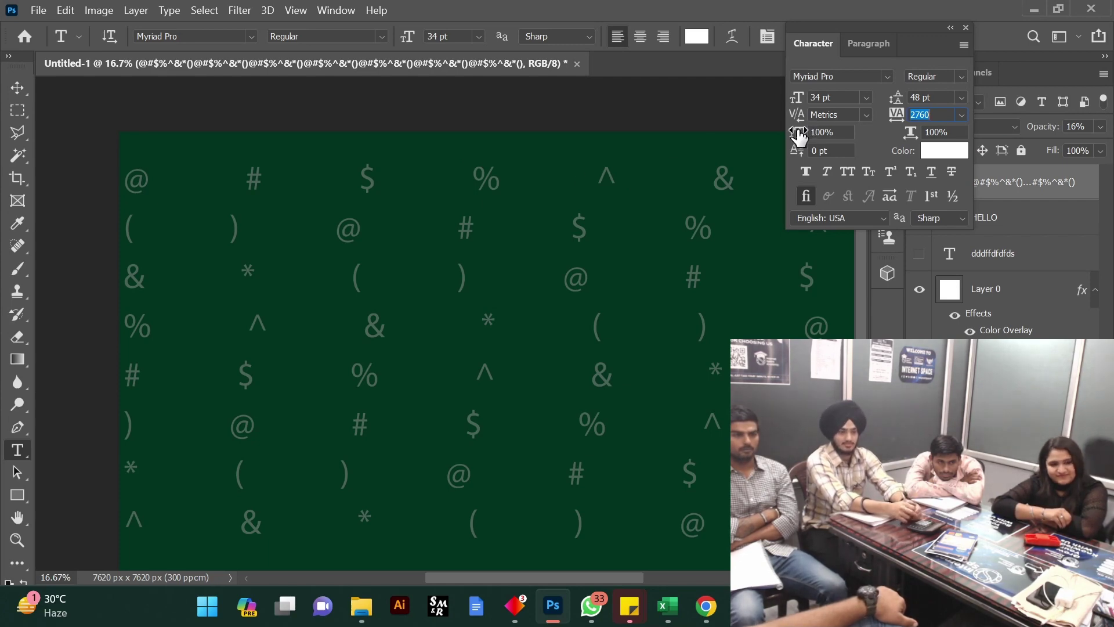
drag(799, 136, 829, 131)
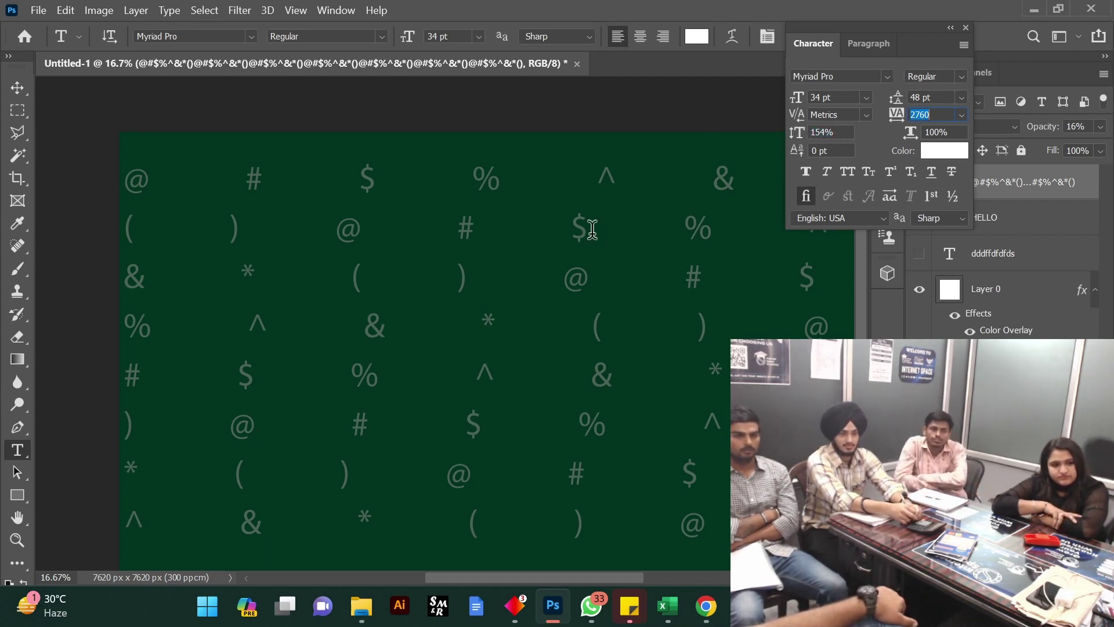
Leave text editing and undo the vertical scale change on the symbol text layer
click(590, 226)
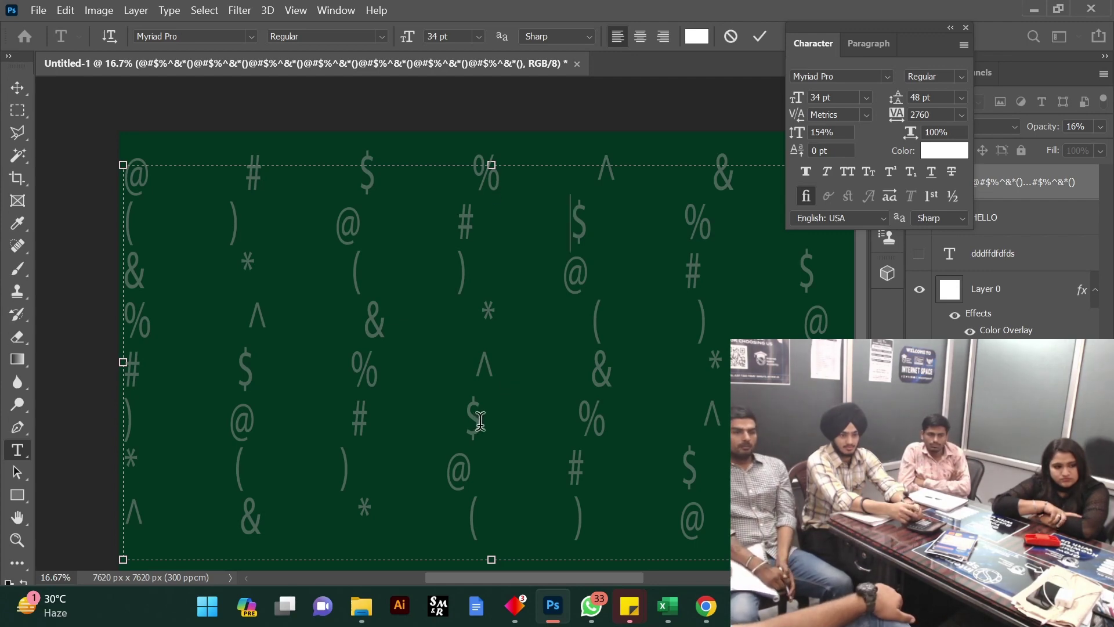
key(ctrl)
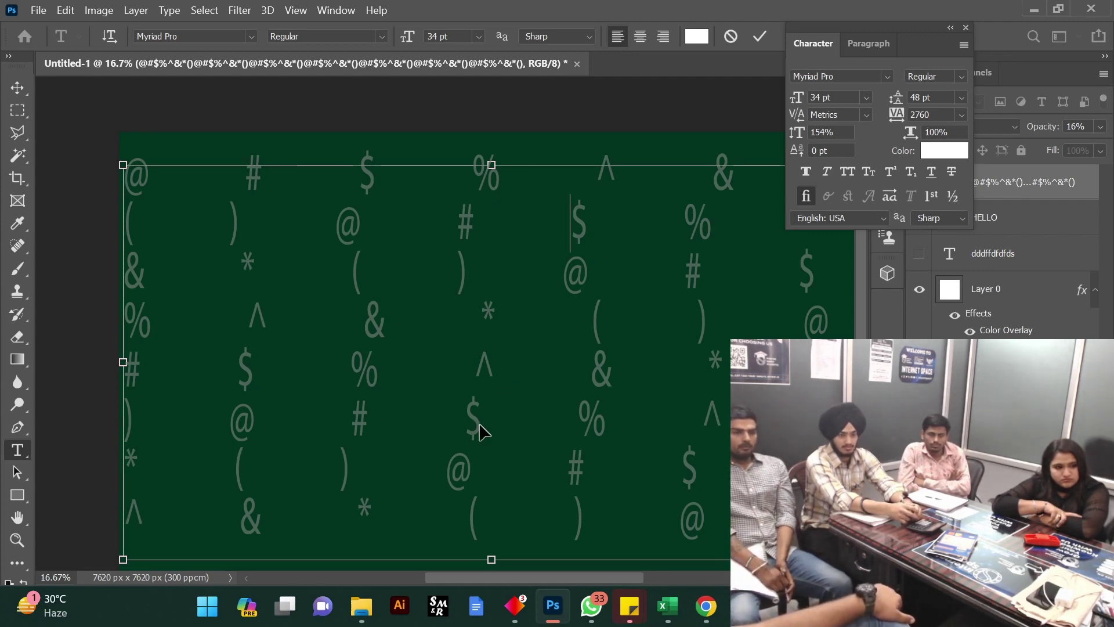
right_click(358, 289)
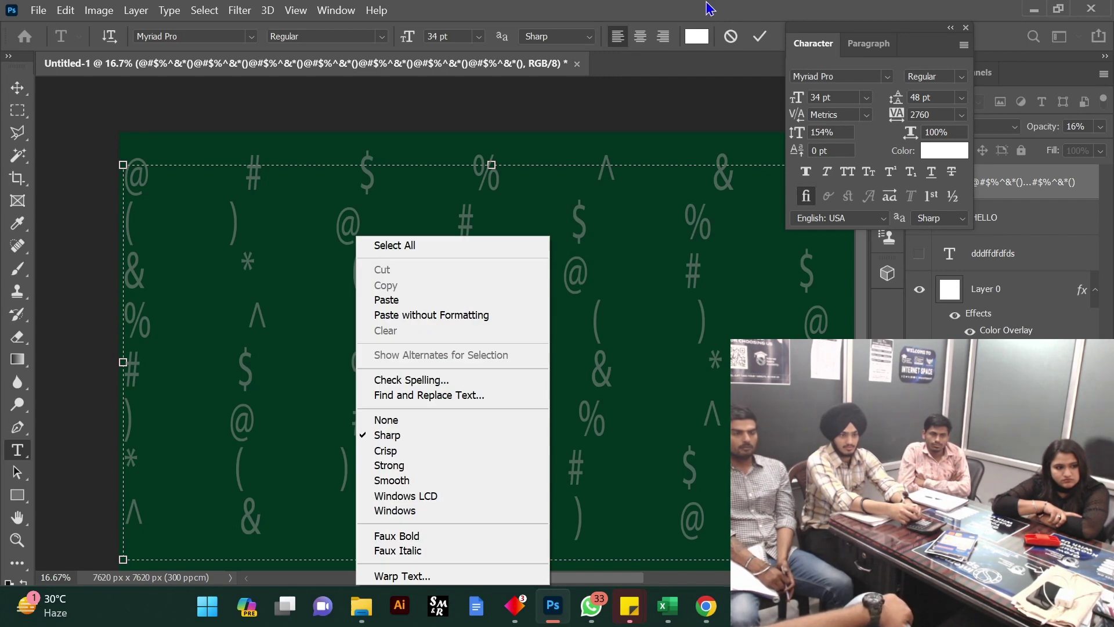
click(735, 38)
click(732, 37)
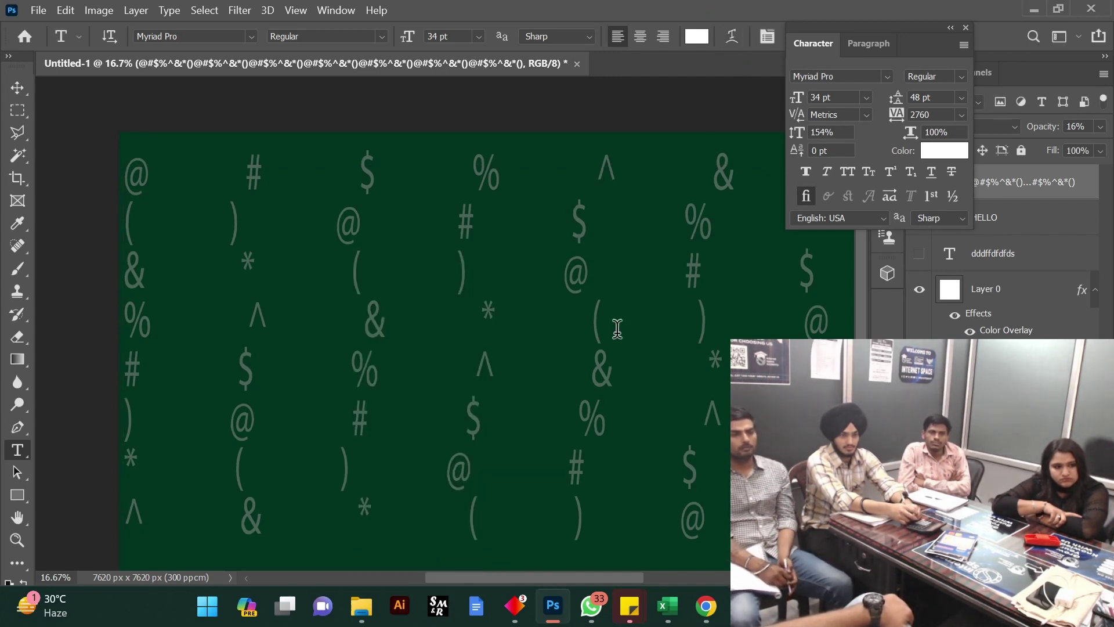
click(612, 288)
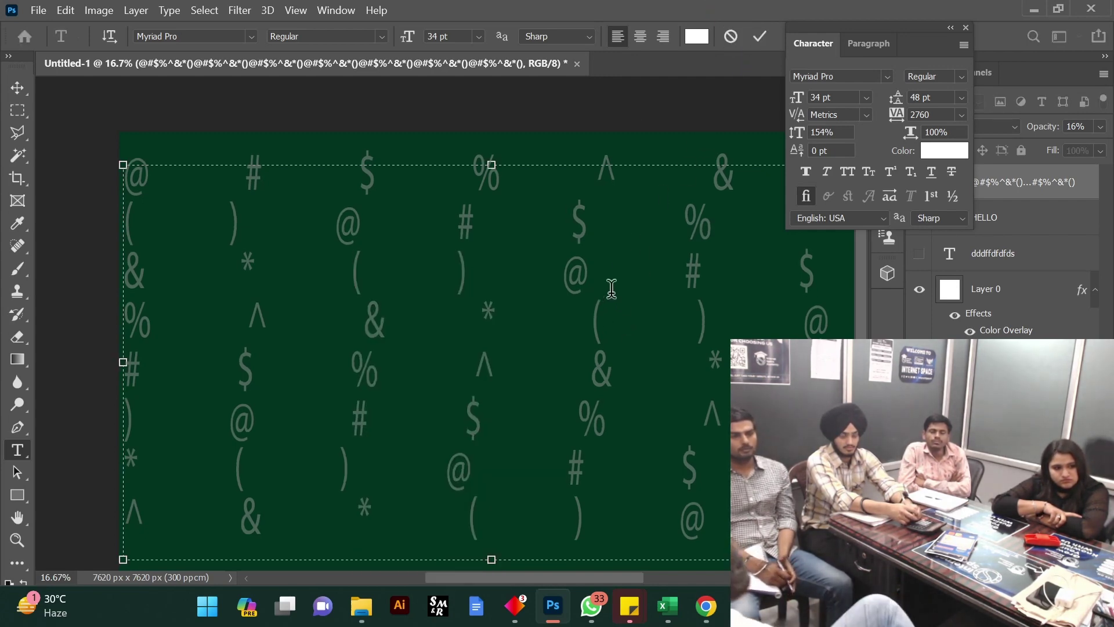
click(758, 35)
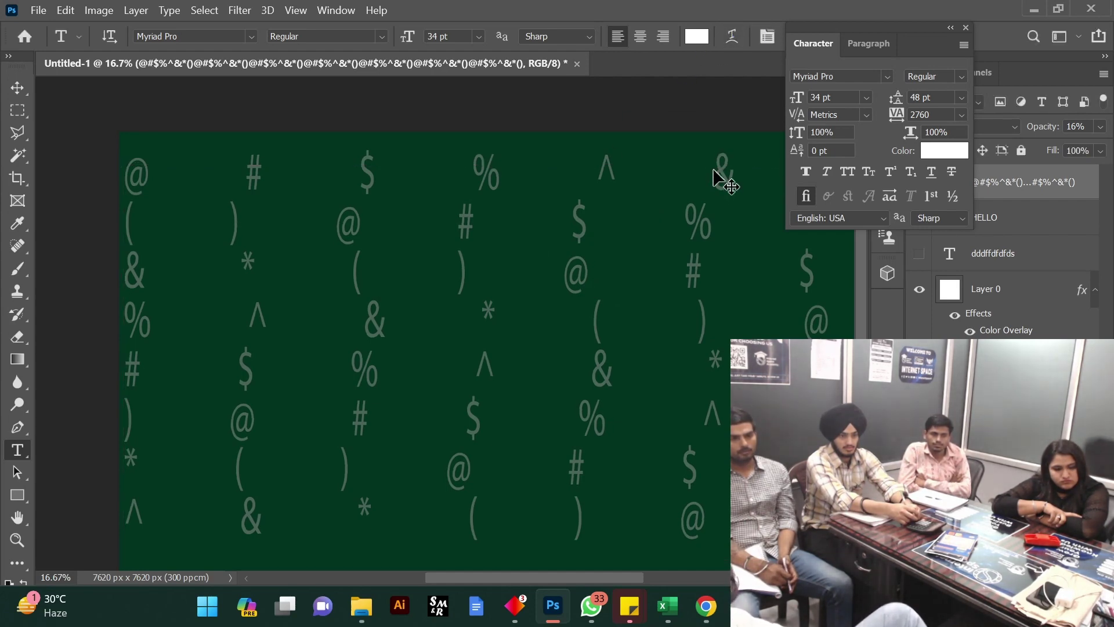
drag(715, 171, 707, 189)
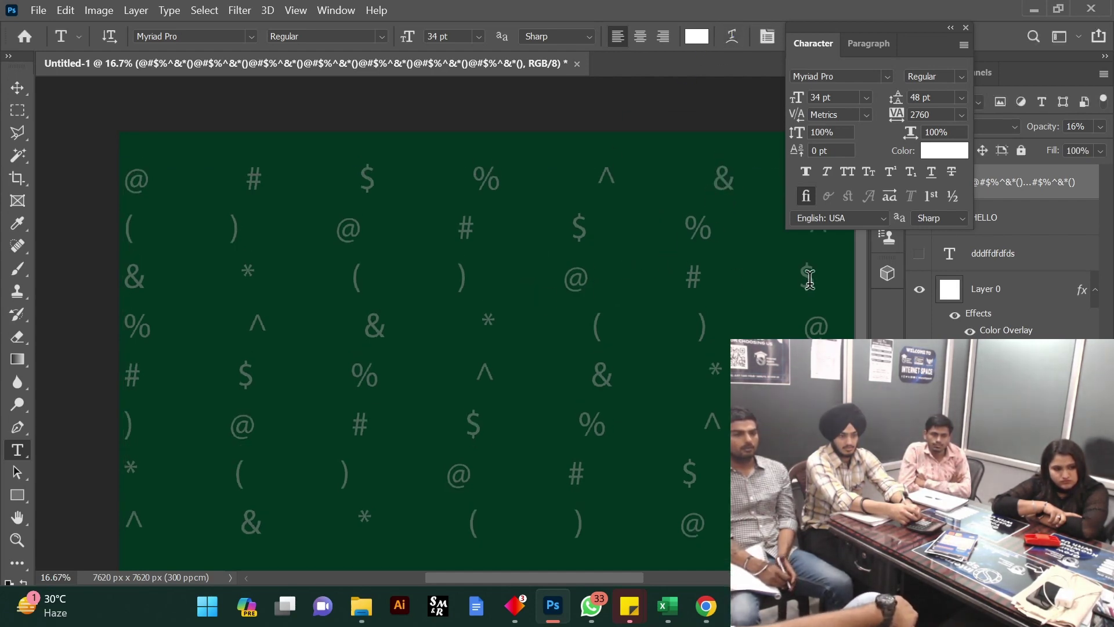
Select the fourth row of symbols from % to ) and set their vertical scale to 96%
drag(807, 326, 104, 324)
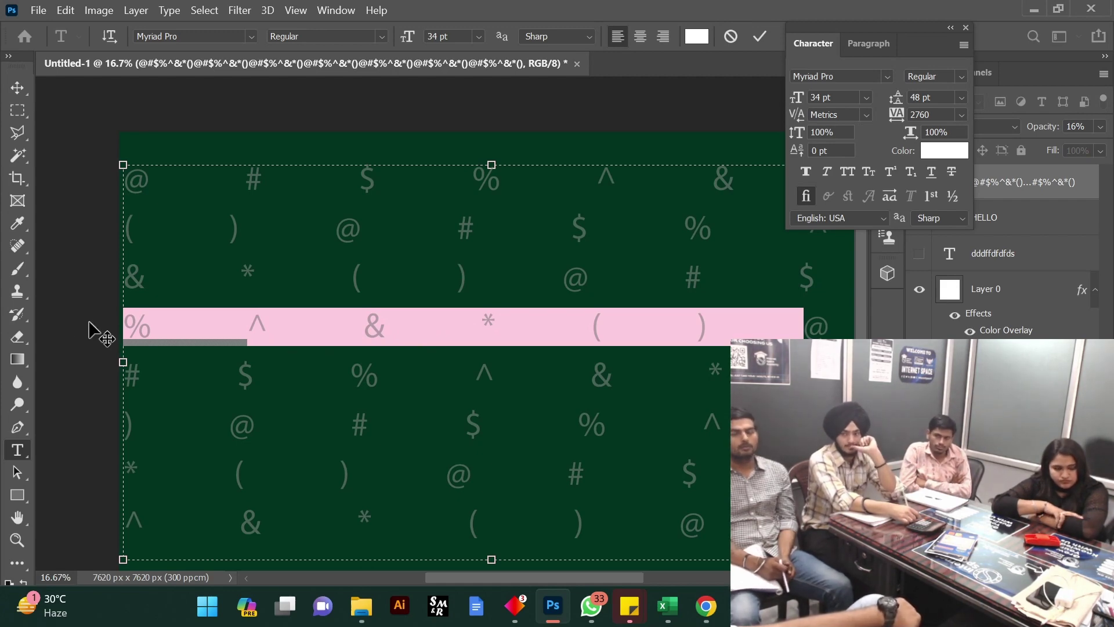
drag(798, 137, 884, 148)
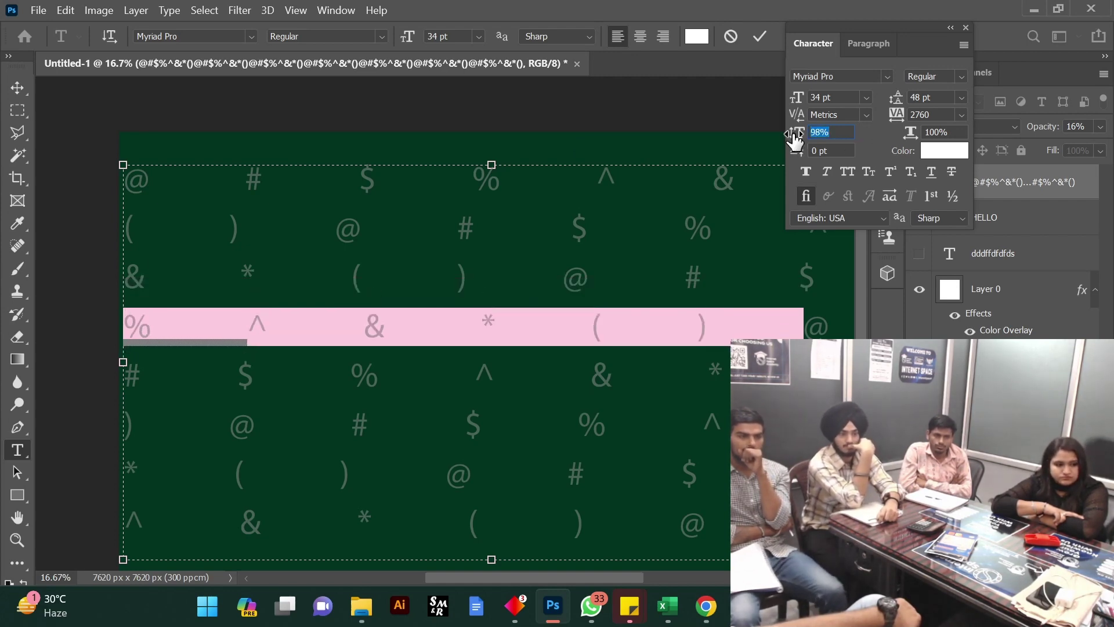
click(598, 324)
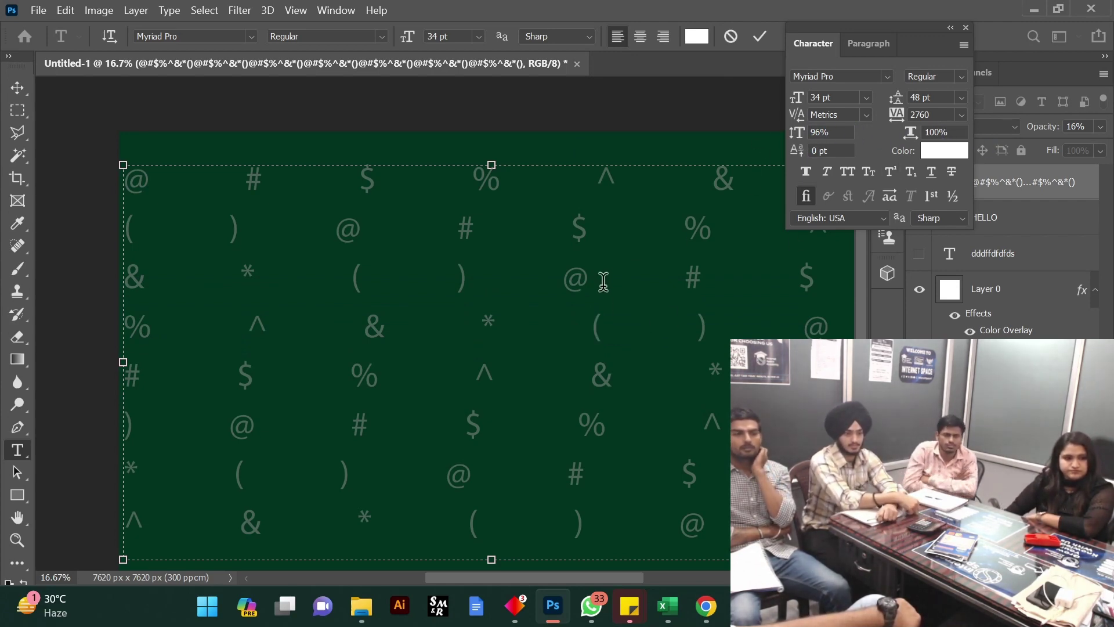
Select the @ in the third row of symbols and set its horizontal scale to 250%
click(561, 278)
drag(559, 284, 626, 286)
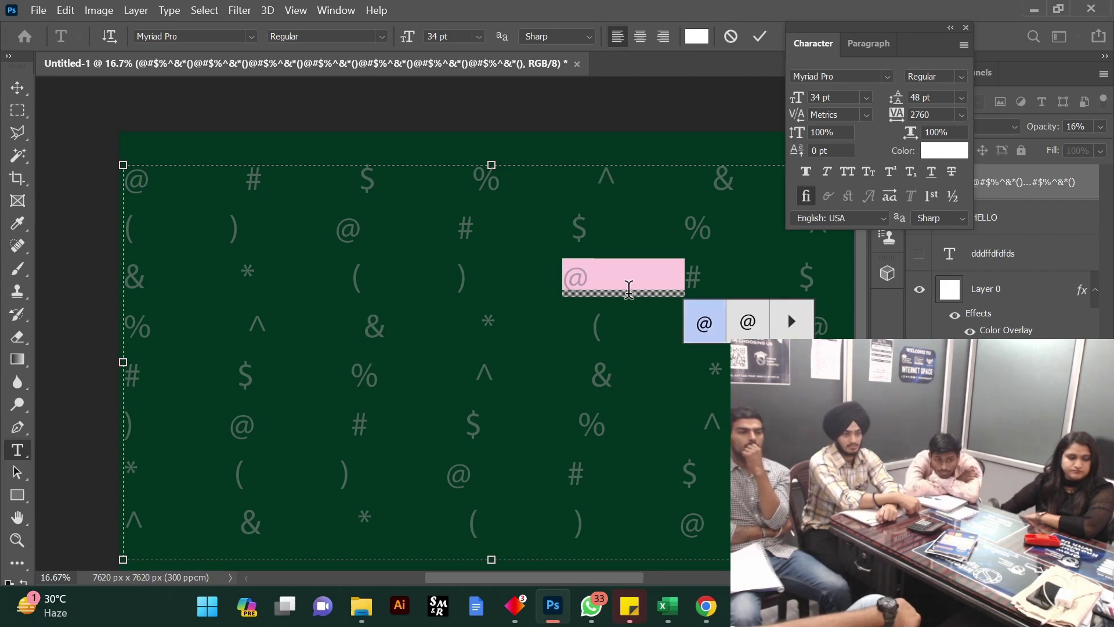
drag(922, 134, 1043, 151)
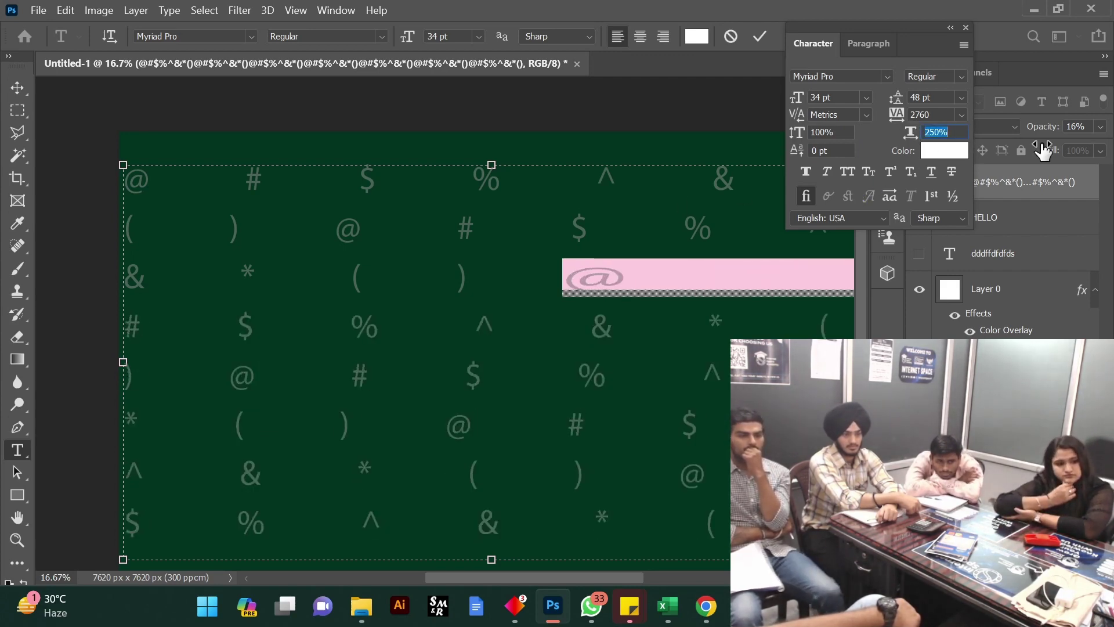
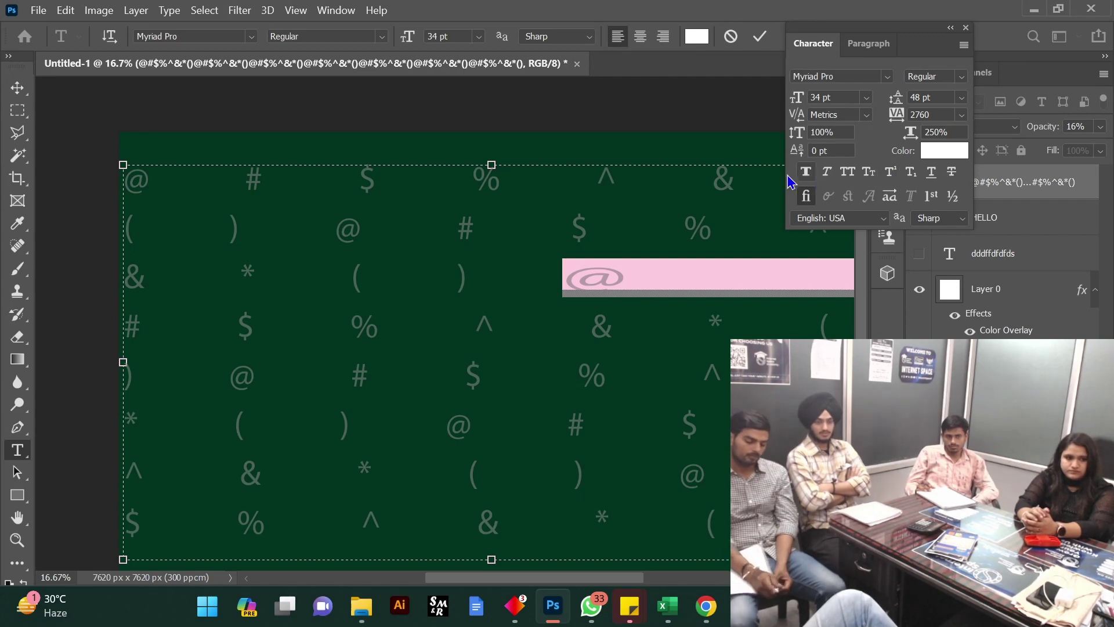
Apply faux bold to the & in the fourth row and view the available Myriad Pro font styles
click(721, 366)
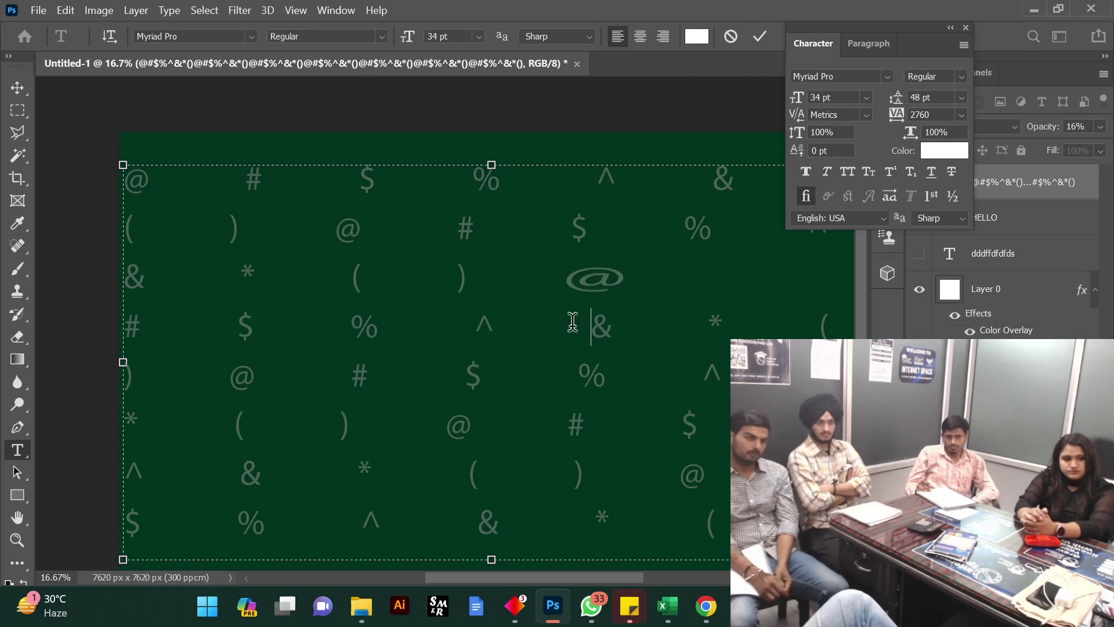
drag(573, 323, 679, 346)
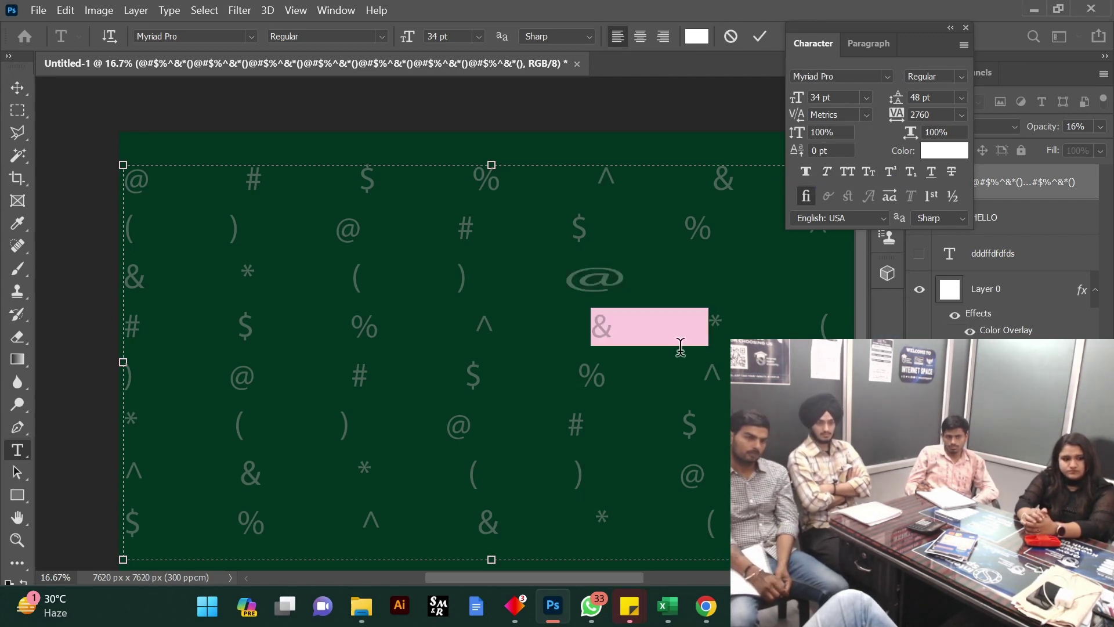
click(807, 173)
click(806, 173)
click(807, 173)
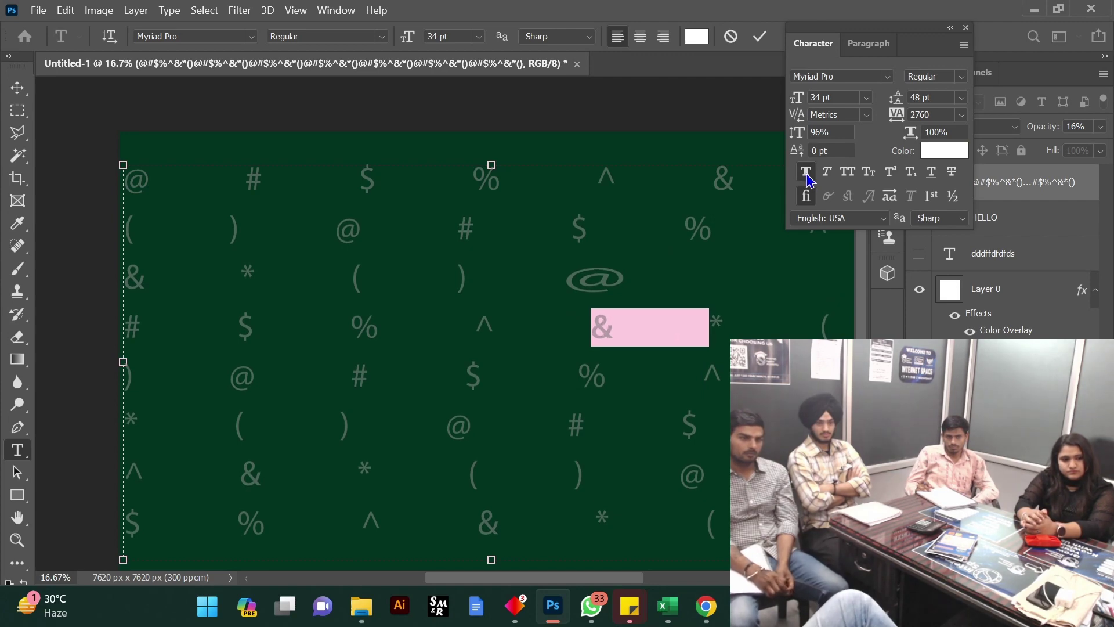
click(682, 425)
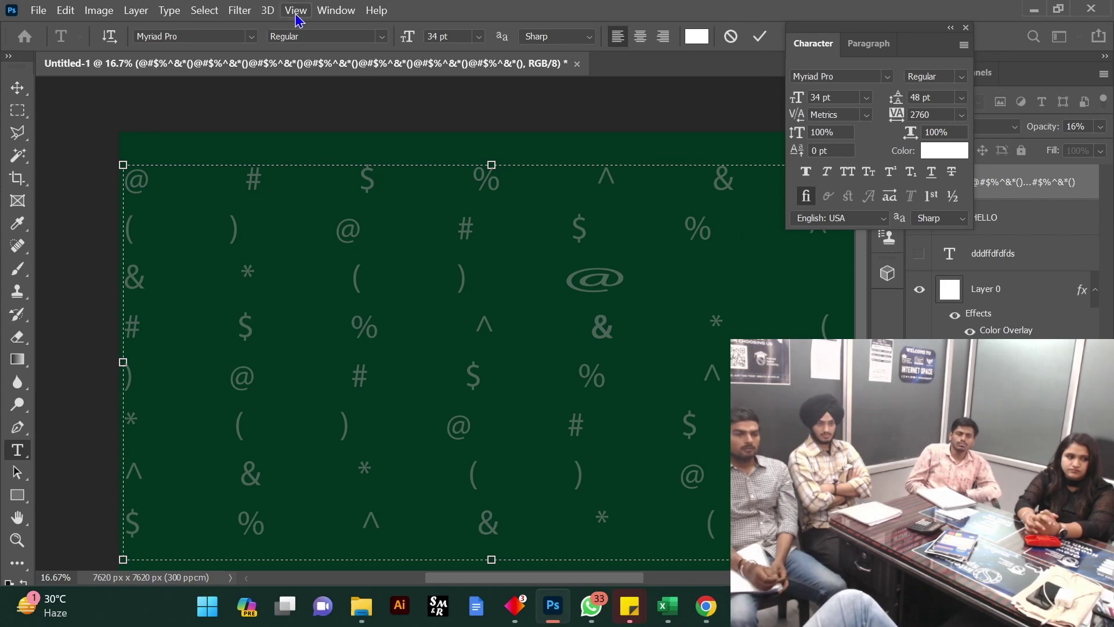
click(381, 37)
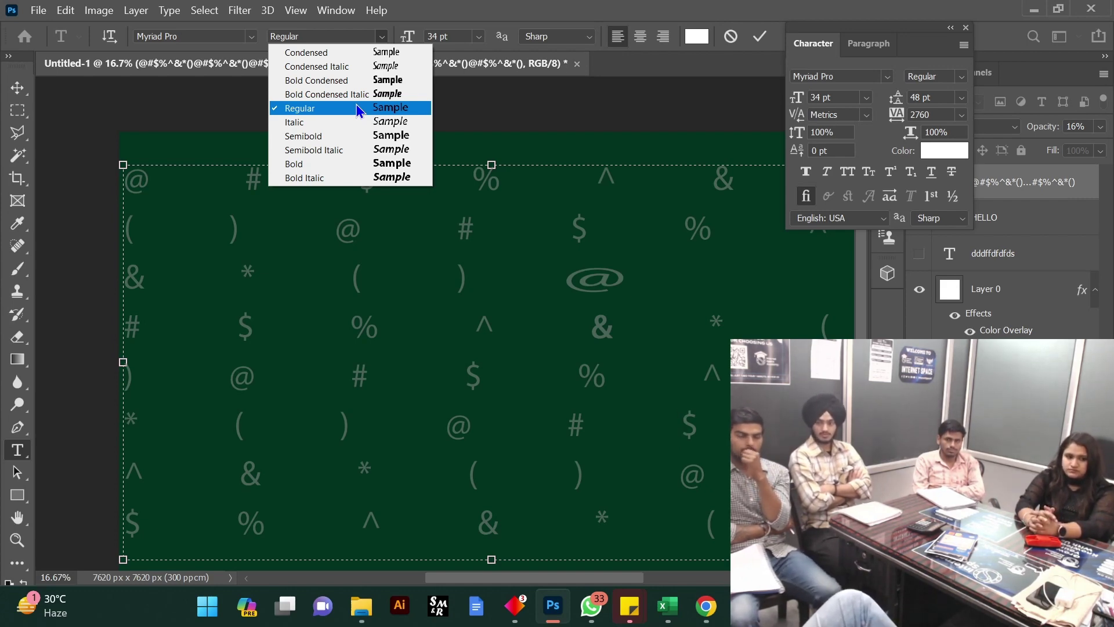
click(492, 506)
Select the @ in the sixth row and switch faux italic on and off for it
drag(527, 418, 410, 417)
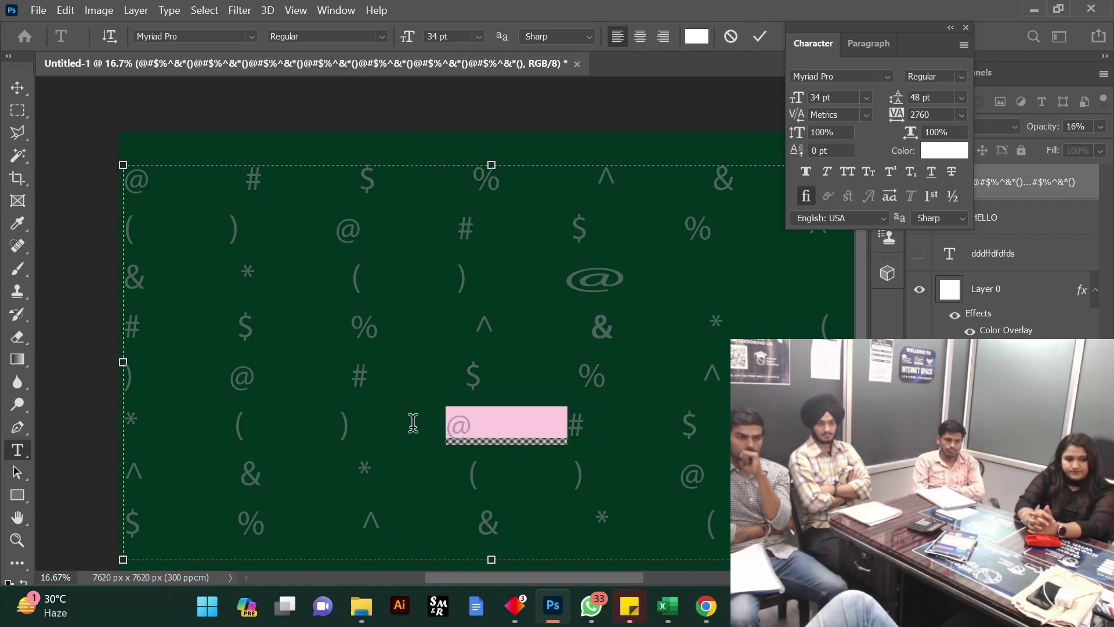
click(825, 172)
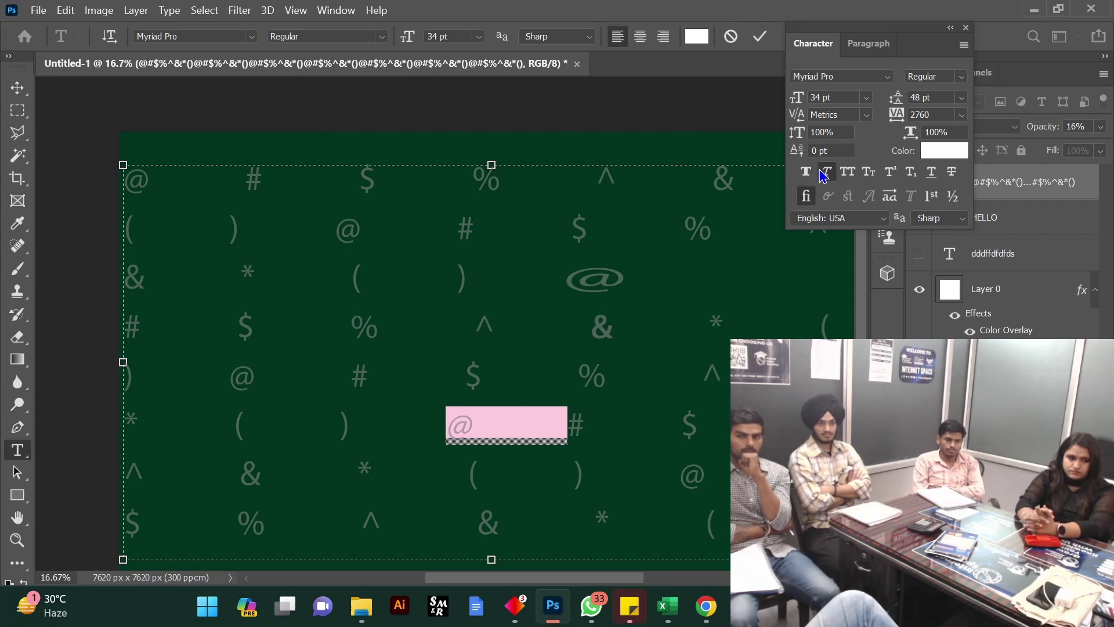
click(825, 172)
click(825, 172)
click(825, 172)
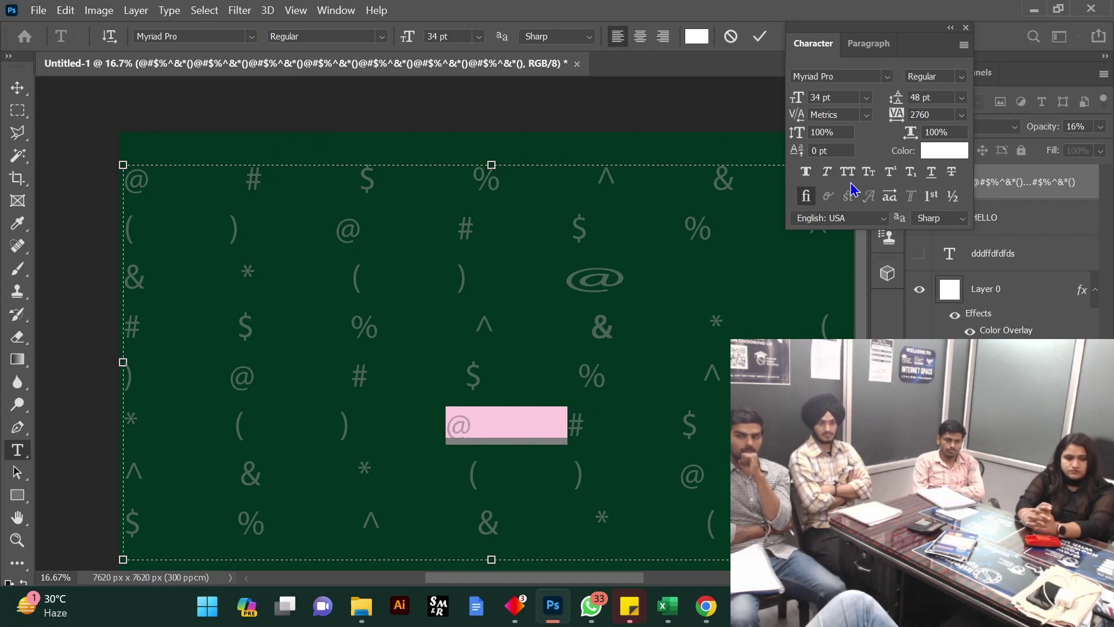
Select the symbols from * in the third row to % in the fifth row and try all caps on them
click(666, 350)
drag(681, 390, 241, 267)
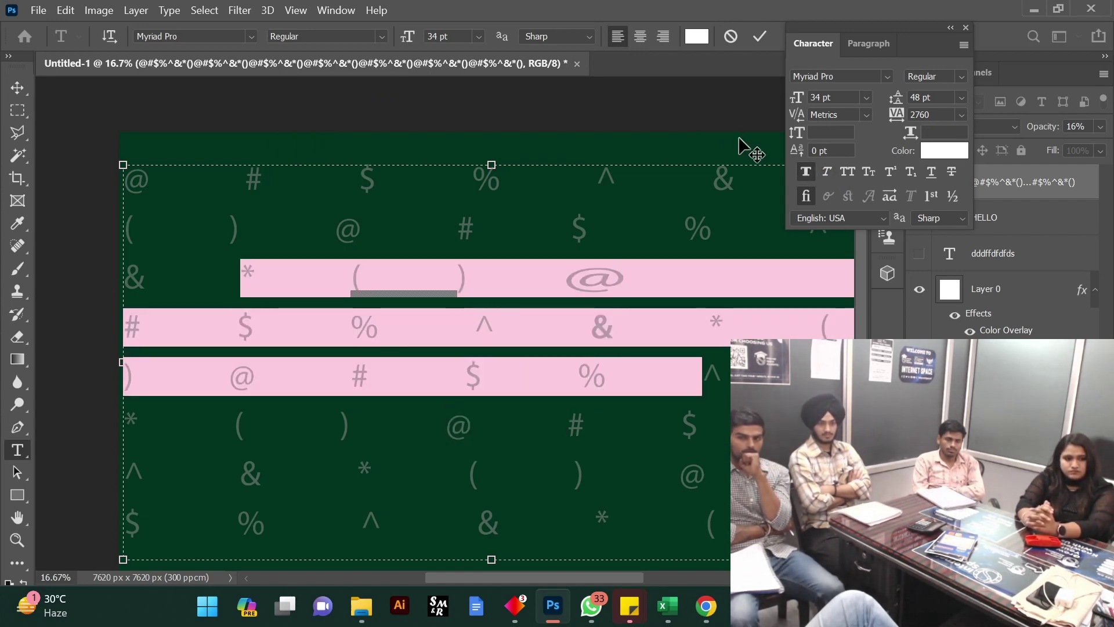
click(848, 172)
click(848, 172)
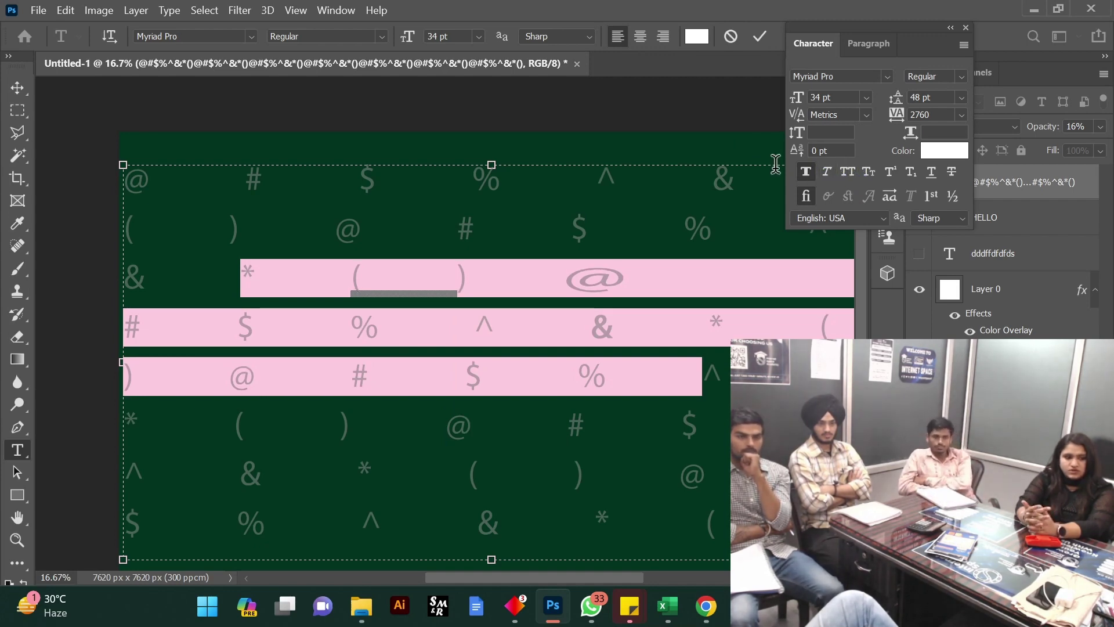
Remove faux bold from the selected symbols and apply small caps to them
click(807, 175)
click(869, 173)
click(868, 173)
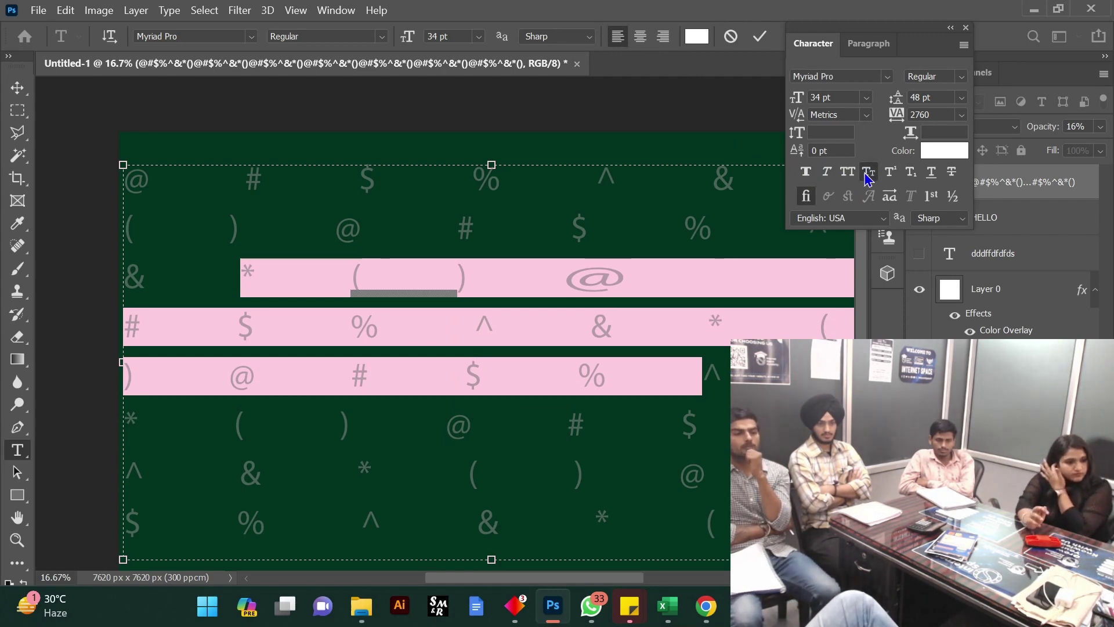
scroll(513, 385, down, 2)
click(534, 362)
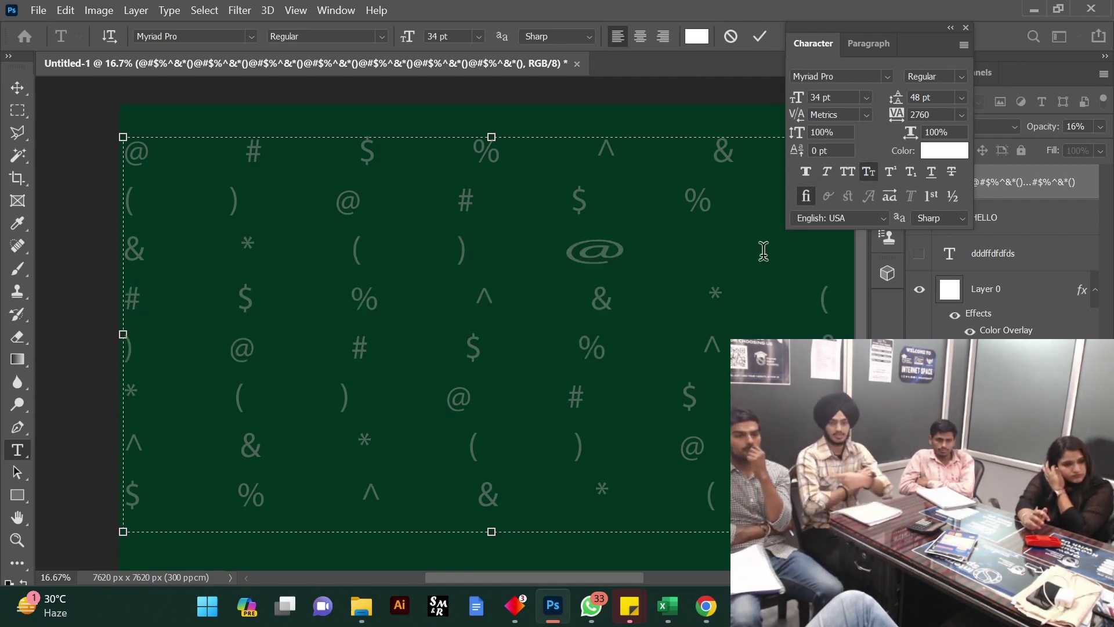
Select the & in the fourth row and format it as superscript
click(762, 295)
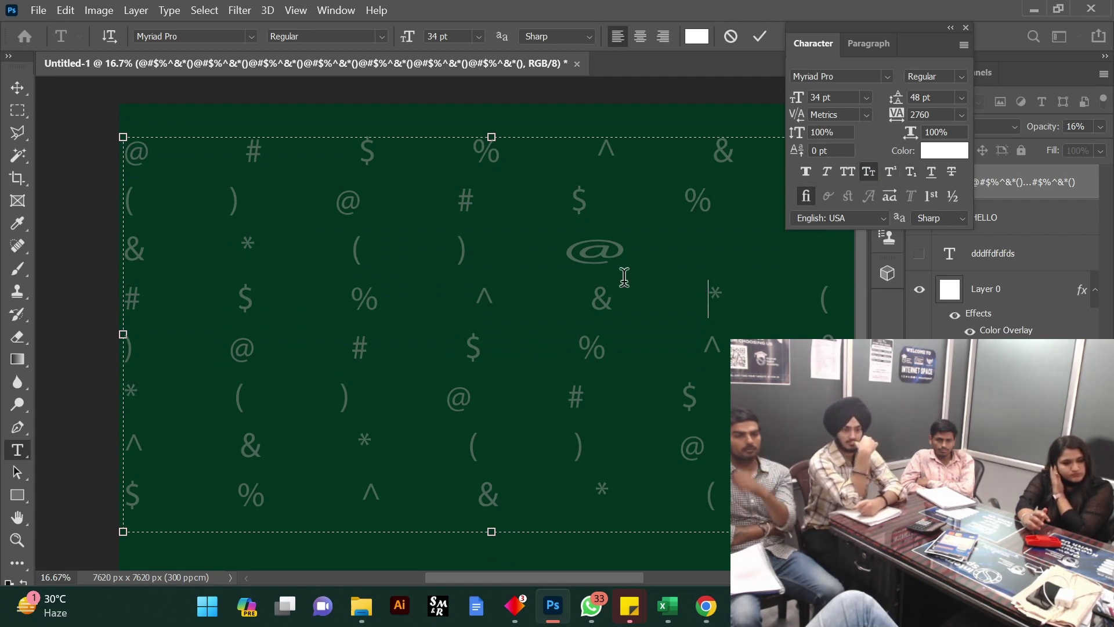
shift+click(588, 300)
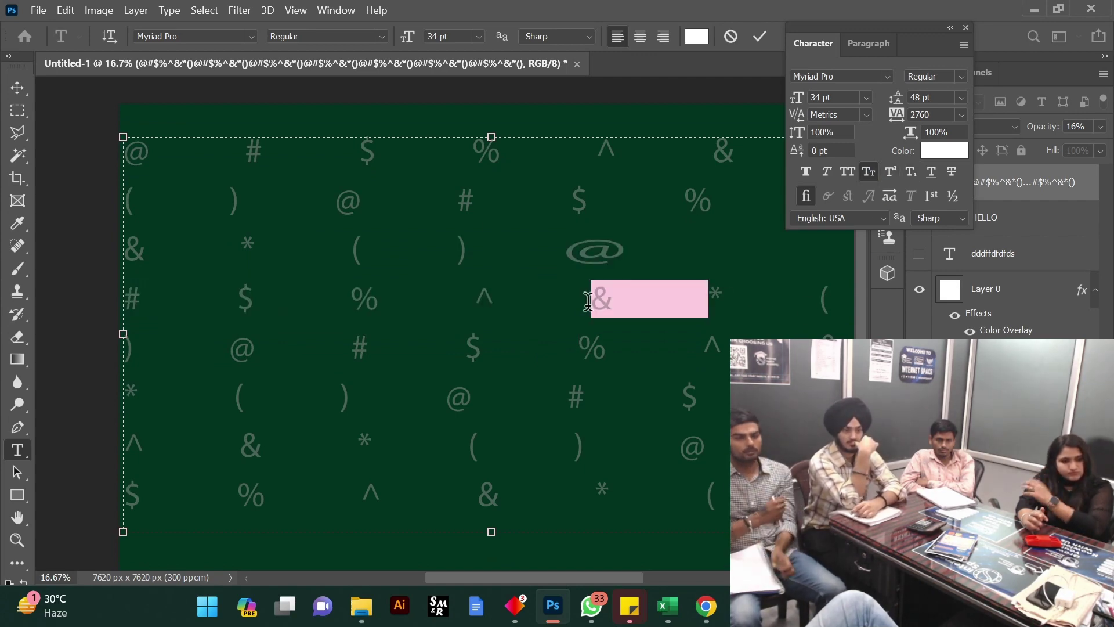
click(893, 172)
click(398, 306)
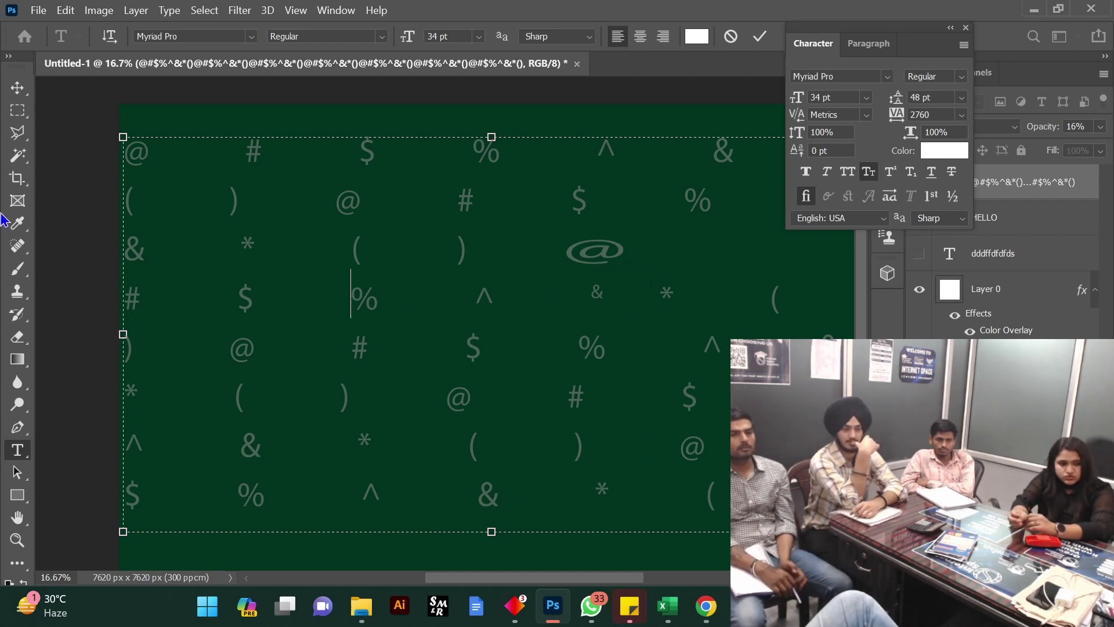
Delete all the symbols from the text box and enter 1 in their place
drag(124, 139, 755, 580)
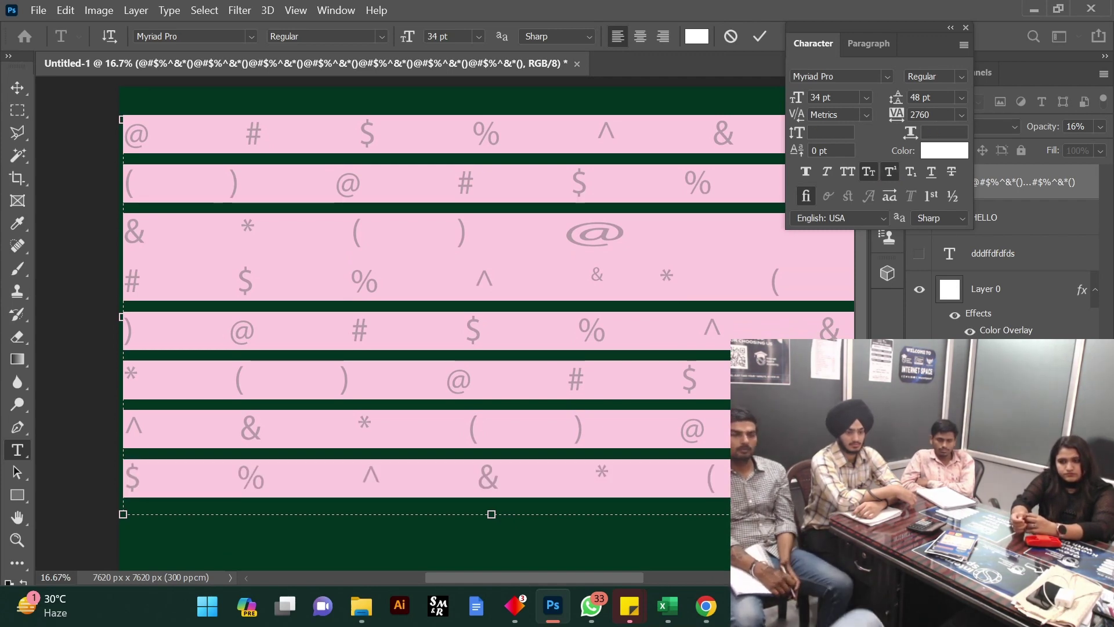
key(BackSpace)
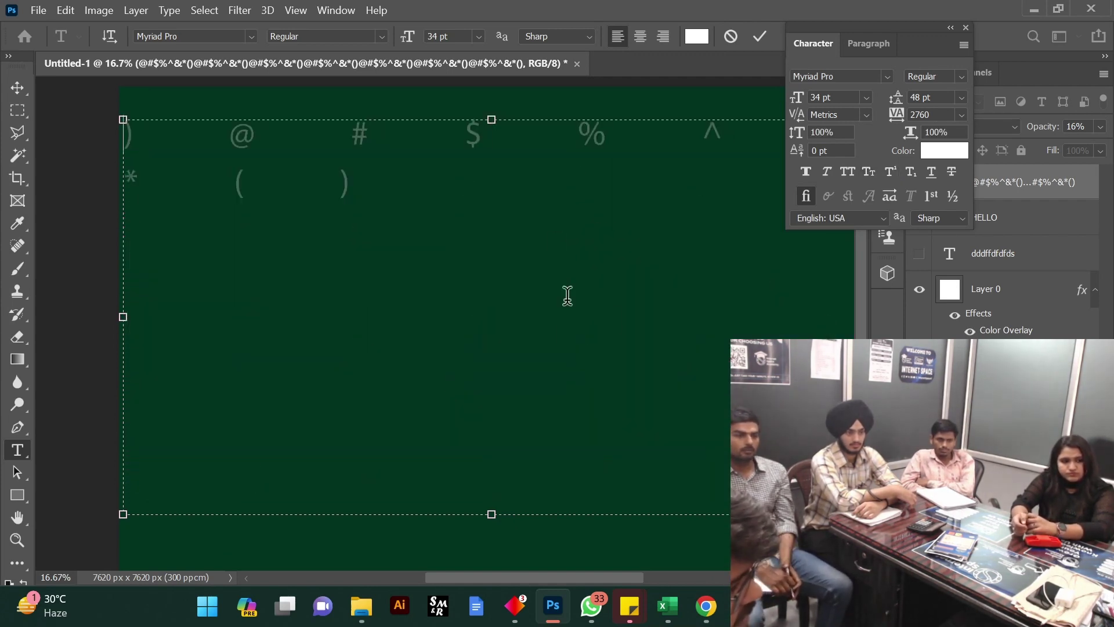
key(ctrl+a)
key(BackSpace)
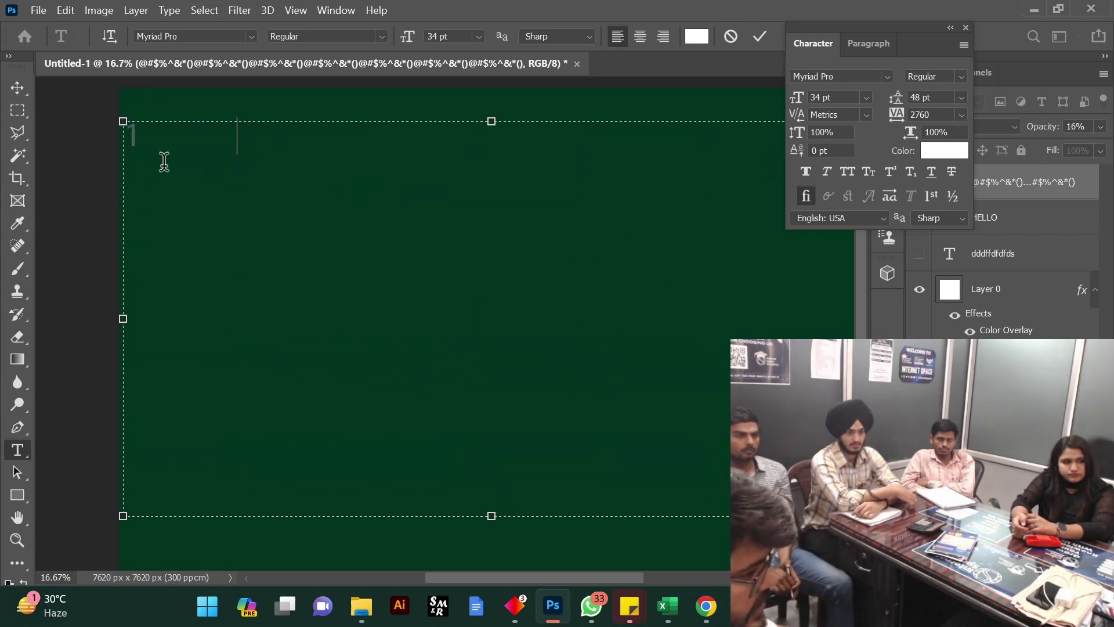
Select the 1, set its tracking to 0 and enlarge its font size to 425 pt
drag(162, 159, 87, 166)
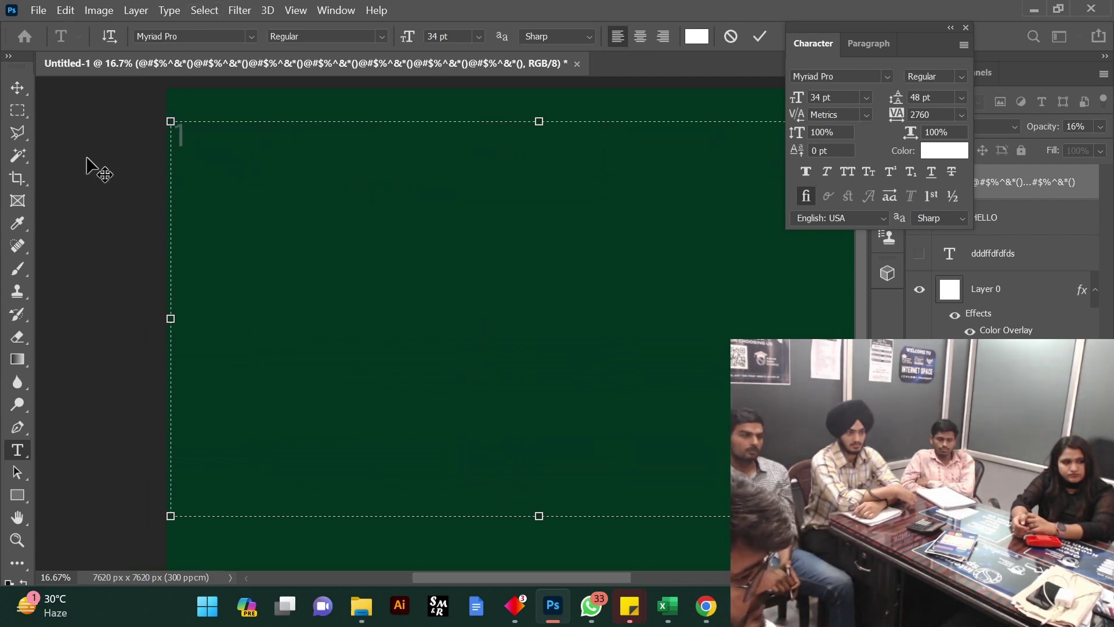
double_click(180, 131)
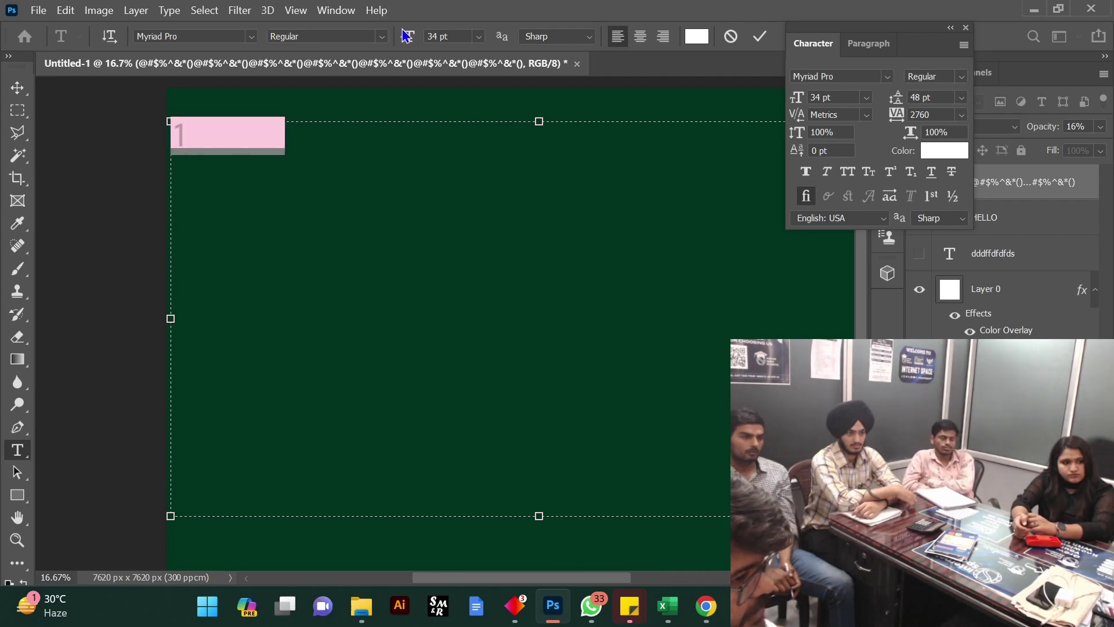
drag(896, 113, 694, 162)
key(Return)
click(962, 115)
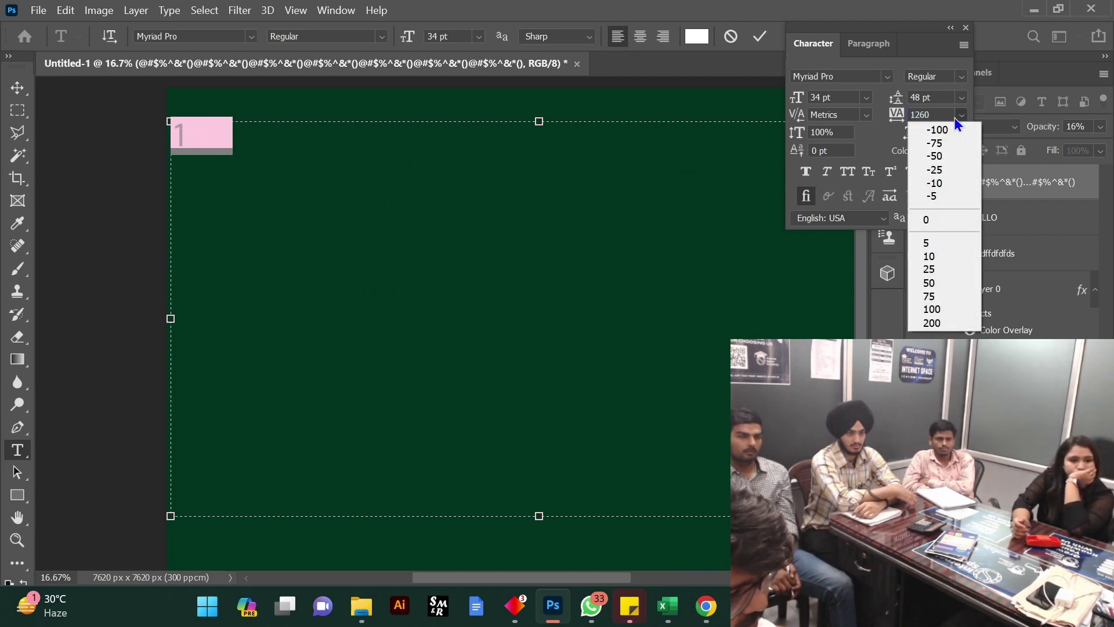
click(937, 221)
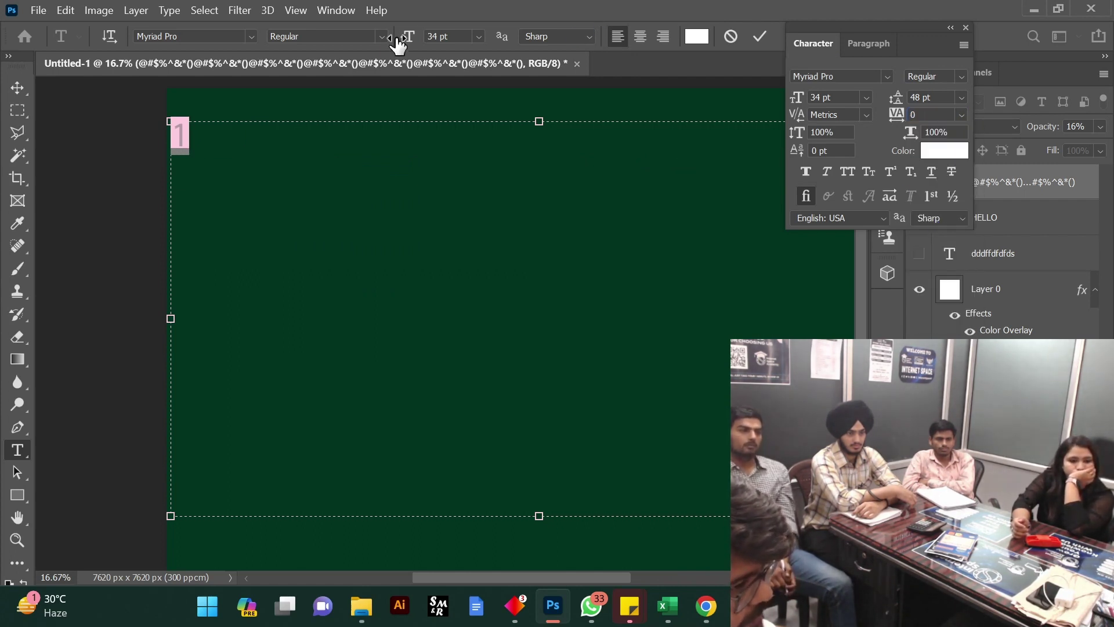
drag(415, 49, 756, 45)
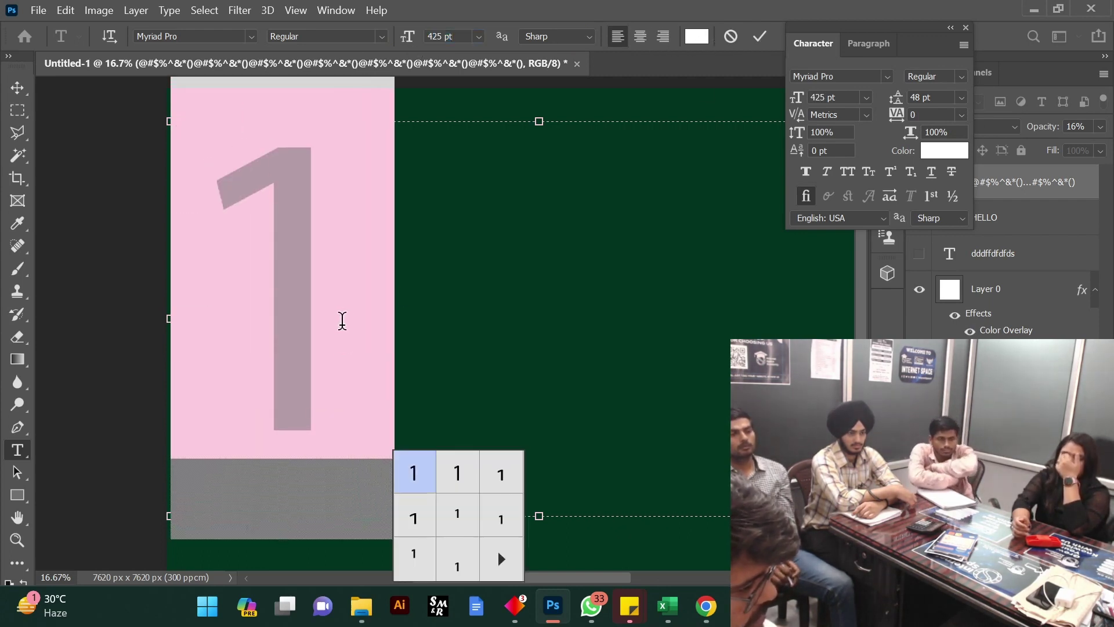
Add ST after the 1 and format those two letters as superscript
click(540, 259)
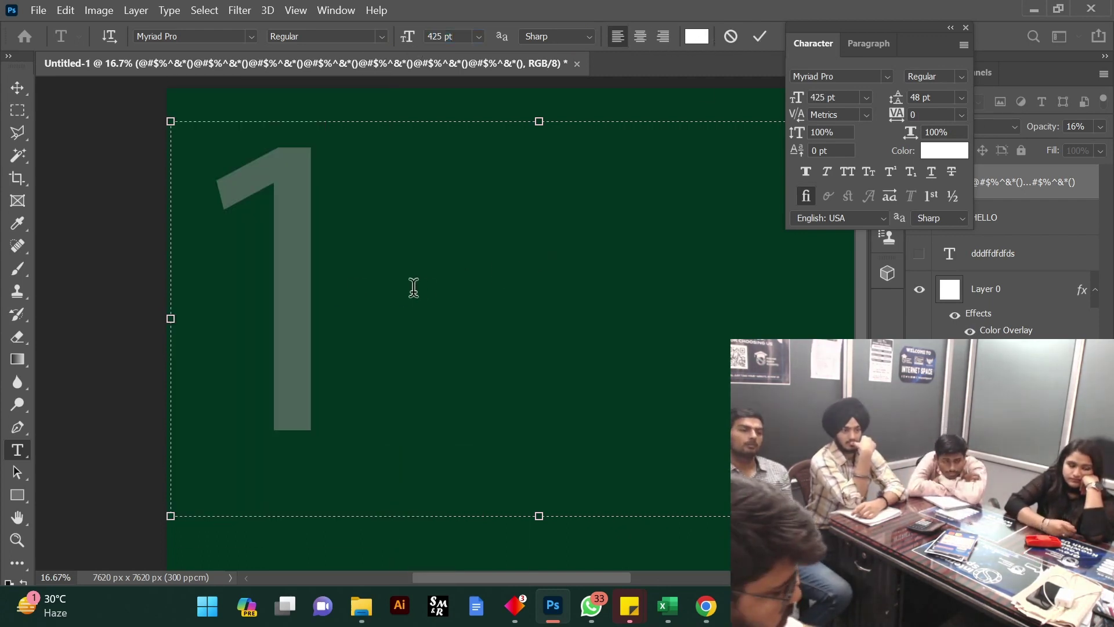
text(ST)
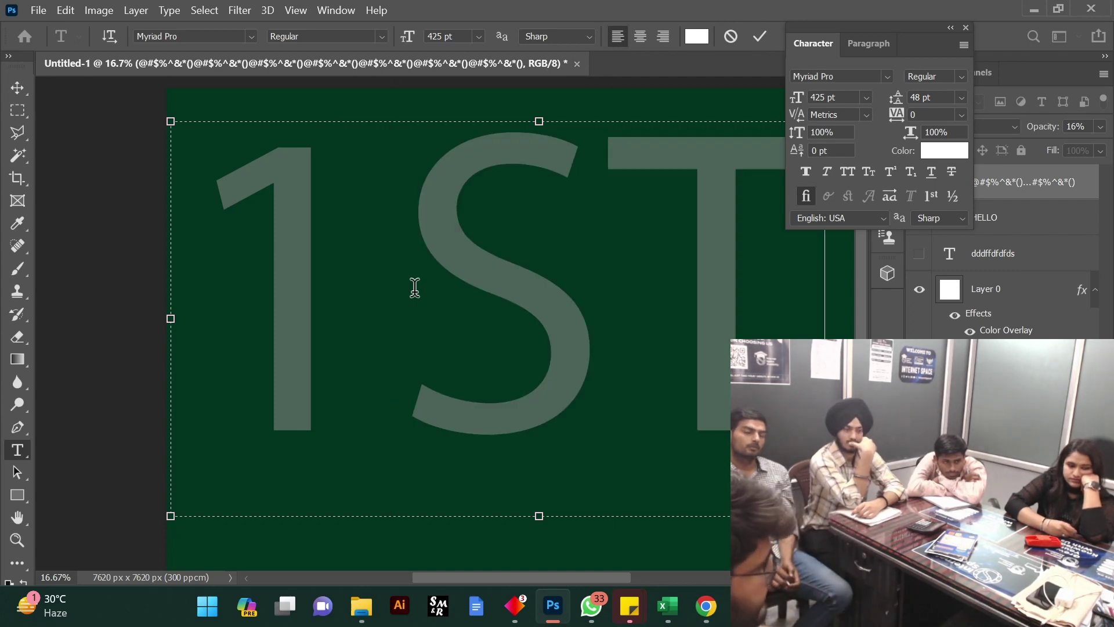
drag(393, 232, 733, 228)
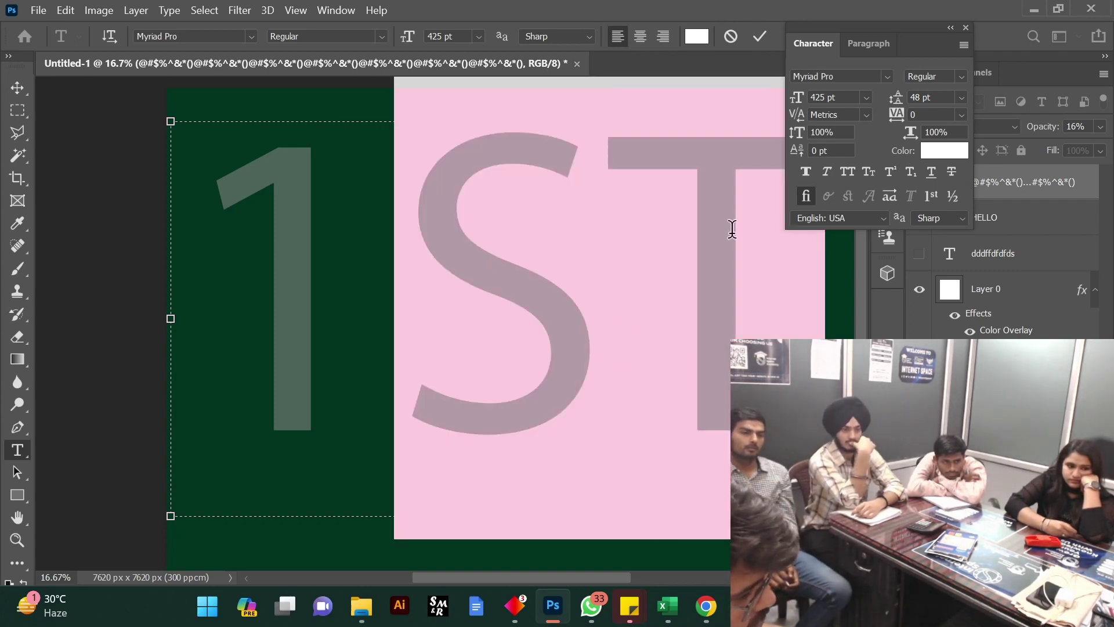
click(897, 176)
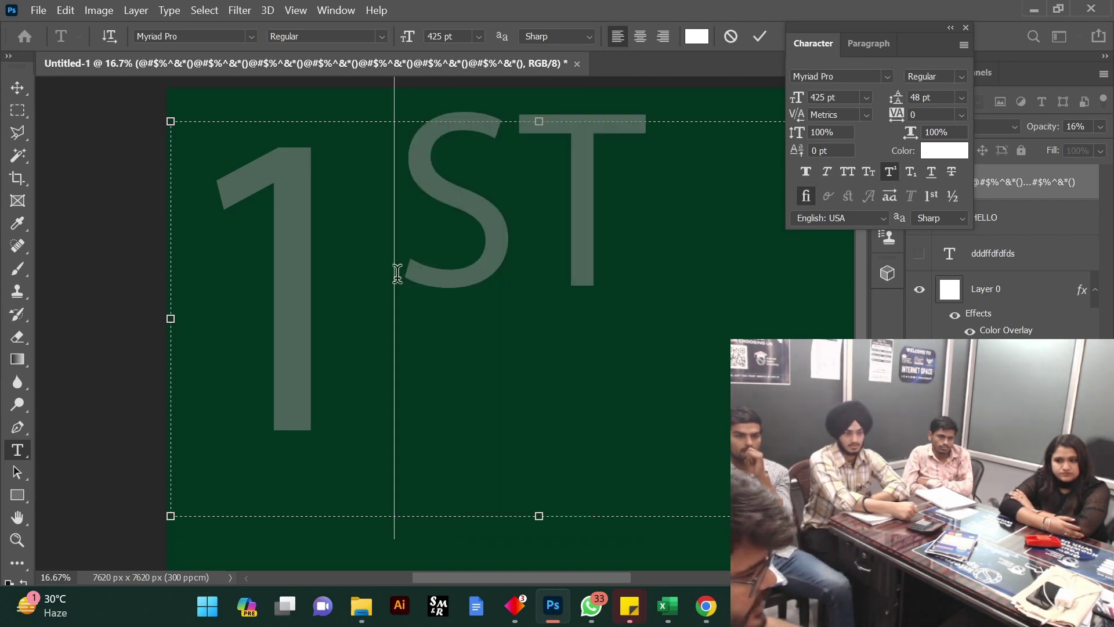
Change the text from 1ST to 2ND, with ND in superscript
key(BackSpace)
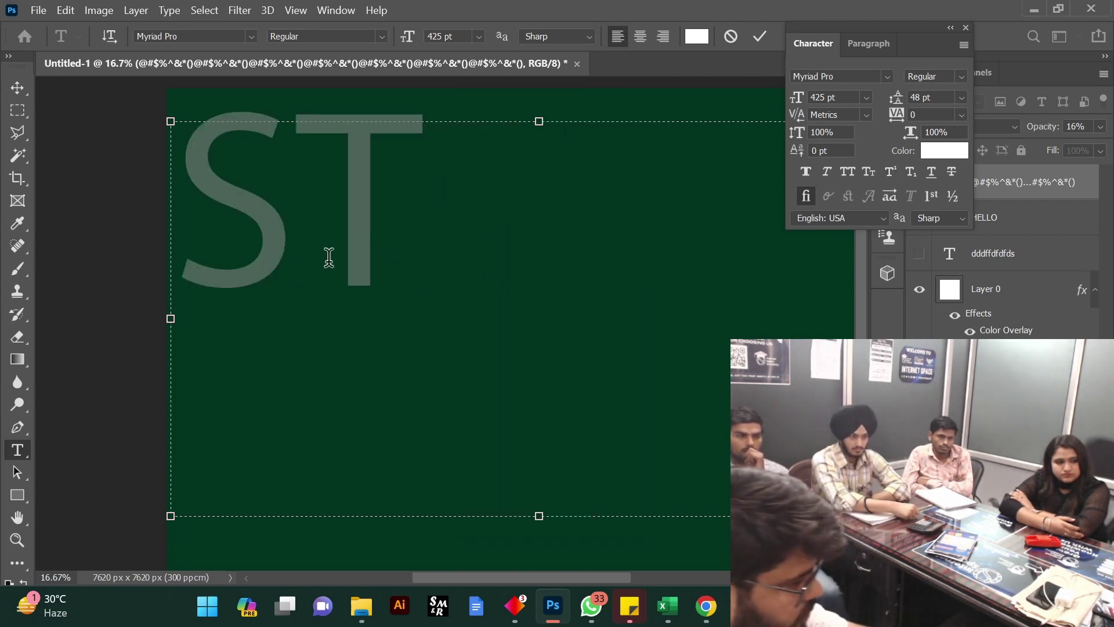
text(2)
click(607, 180)
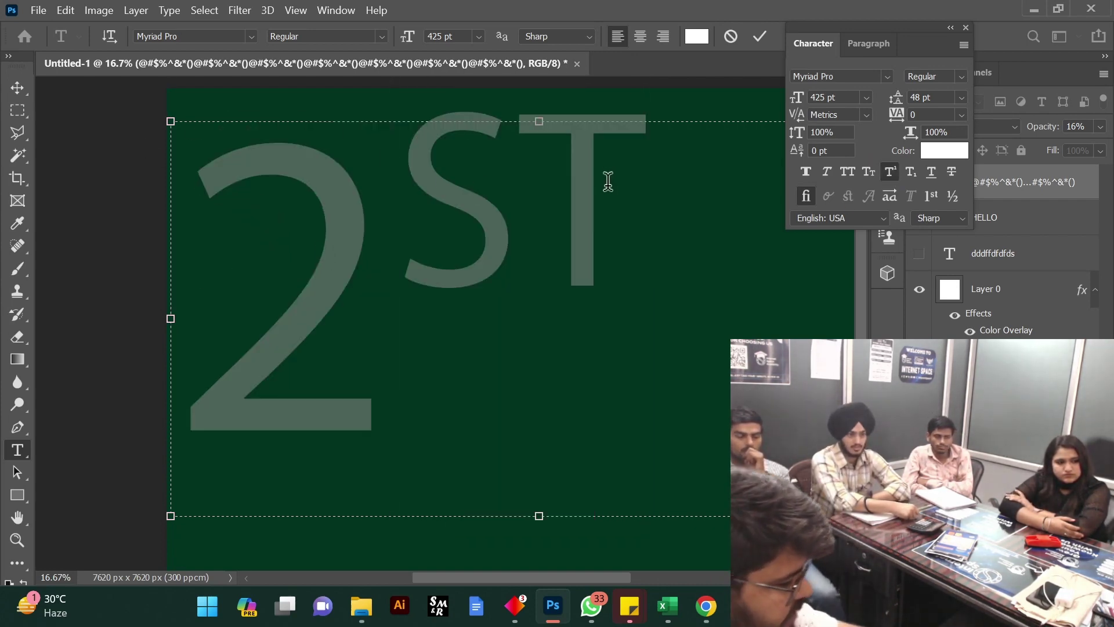
key(BackSpace)
key(BackSpace)
text(ND)
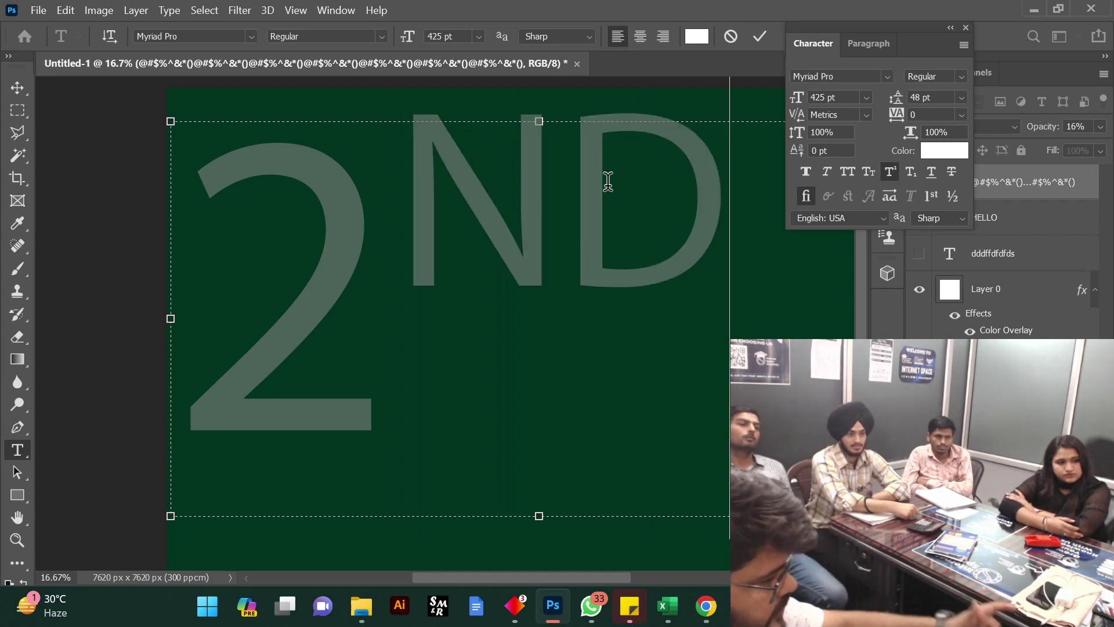
Replace the superscript ND after the 2 with RD
key(BackSpace)
key(BackSpace)
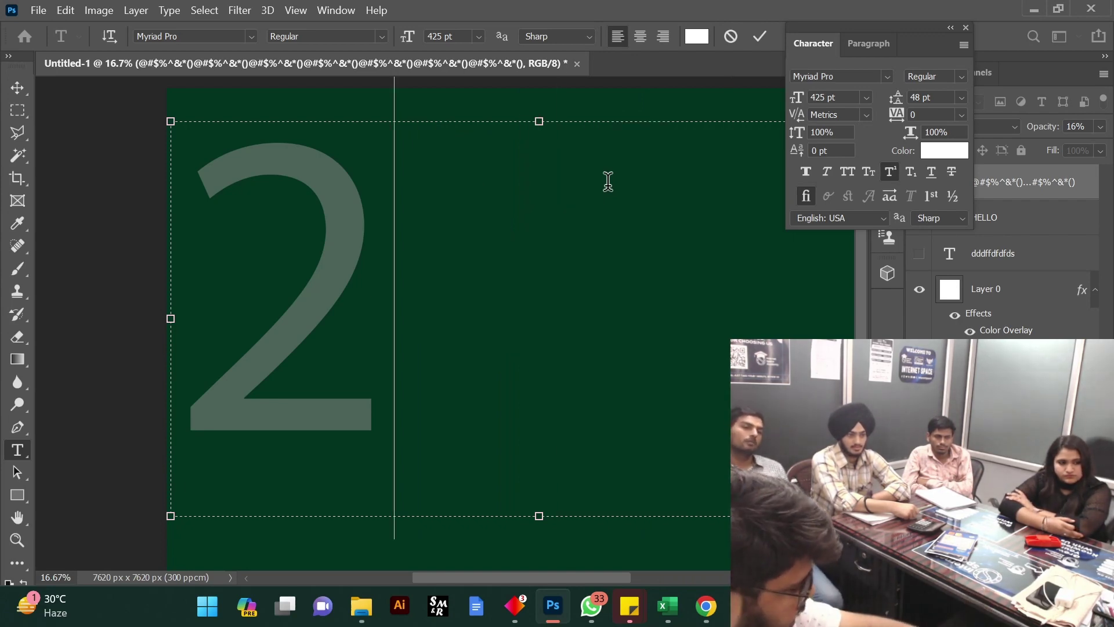
text(RD)
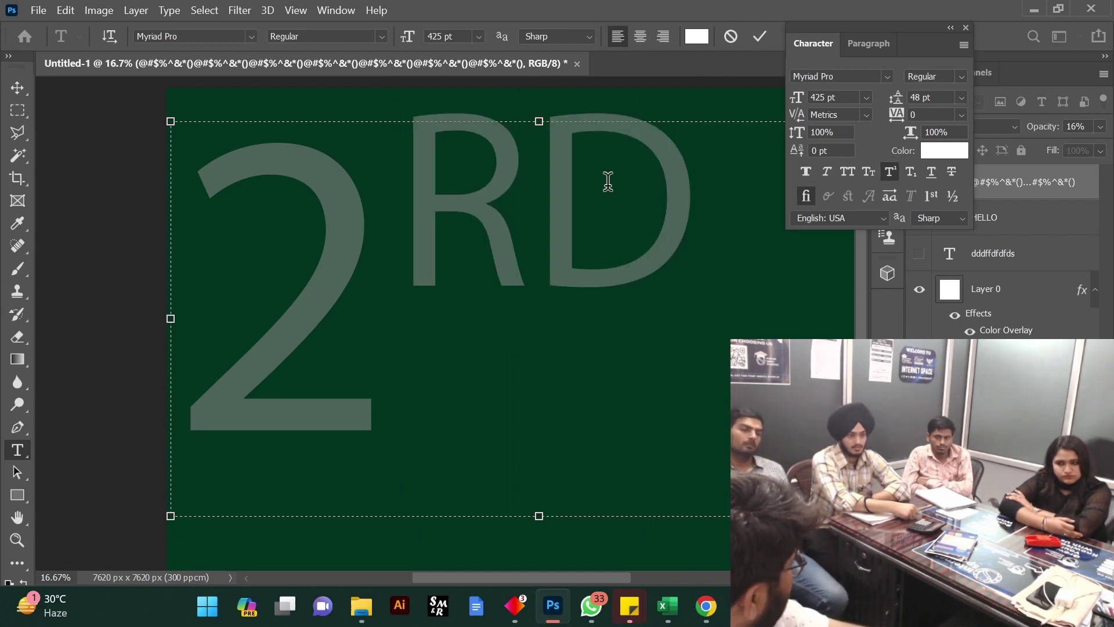
Replace the 2 before the superscript RD with a 3
key(Left)
key(Left)
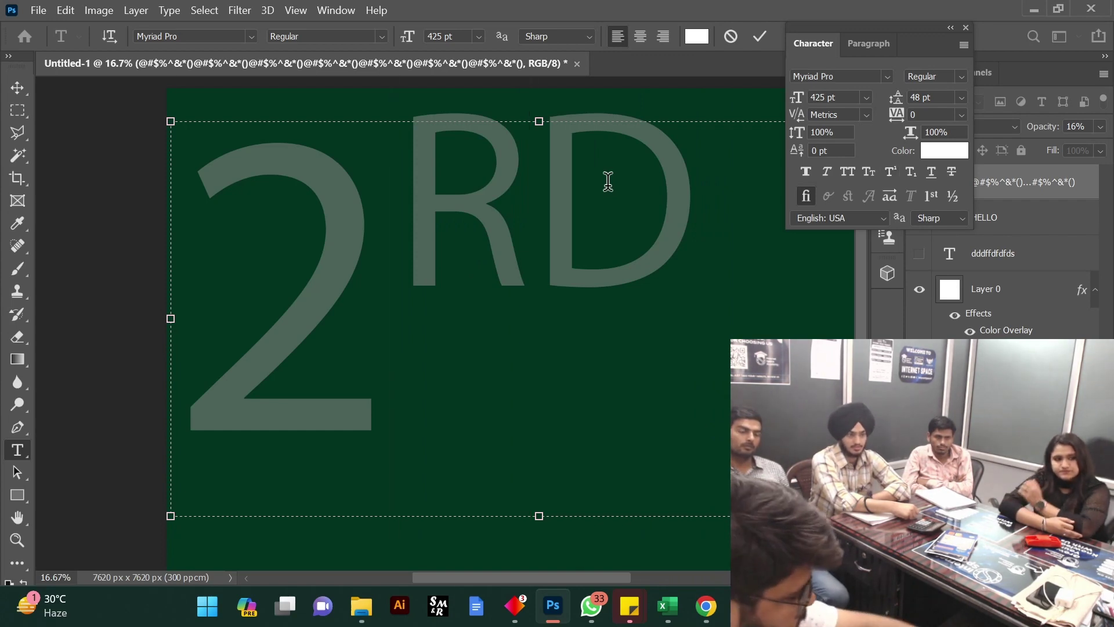
key(BackSpace)
text(3)
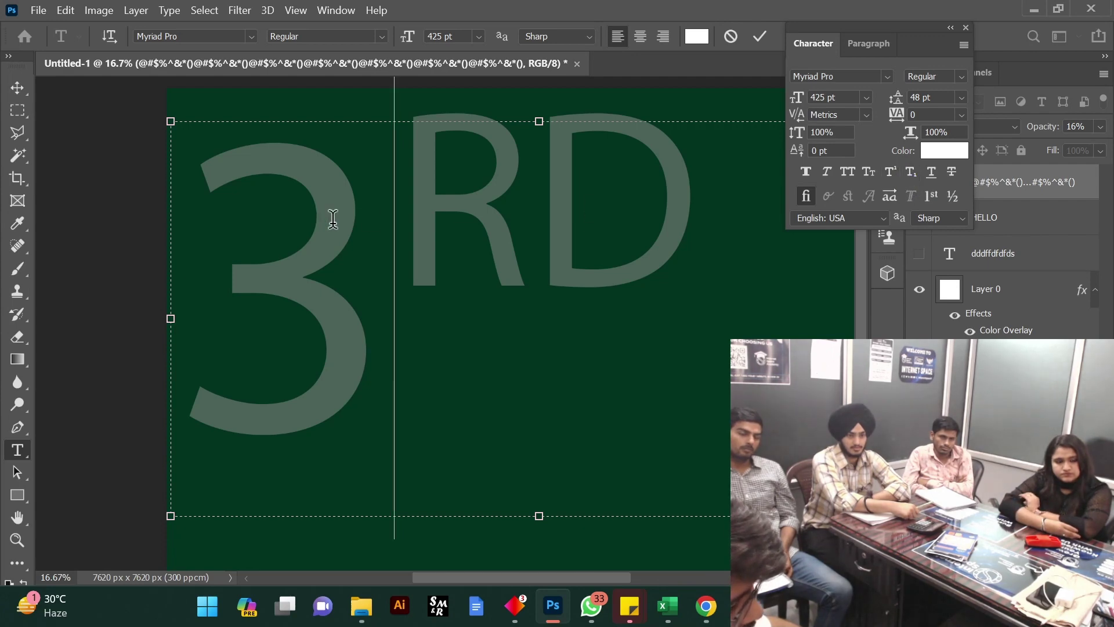
Change the letters RD after the 3 from superscript to subscript and commit the text
drag(413, 194, 627, 169)
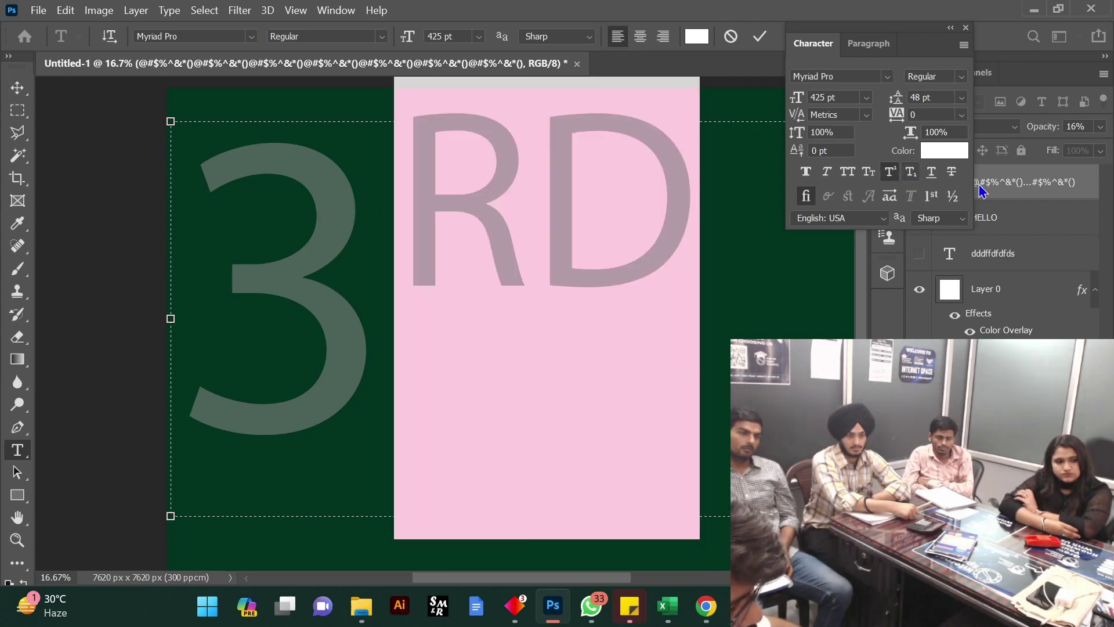
click(920, 180)
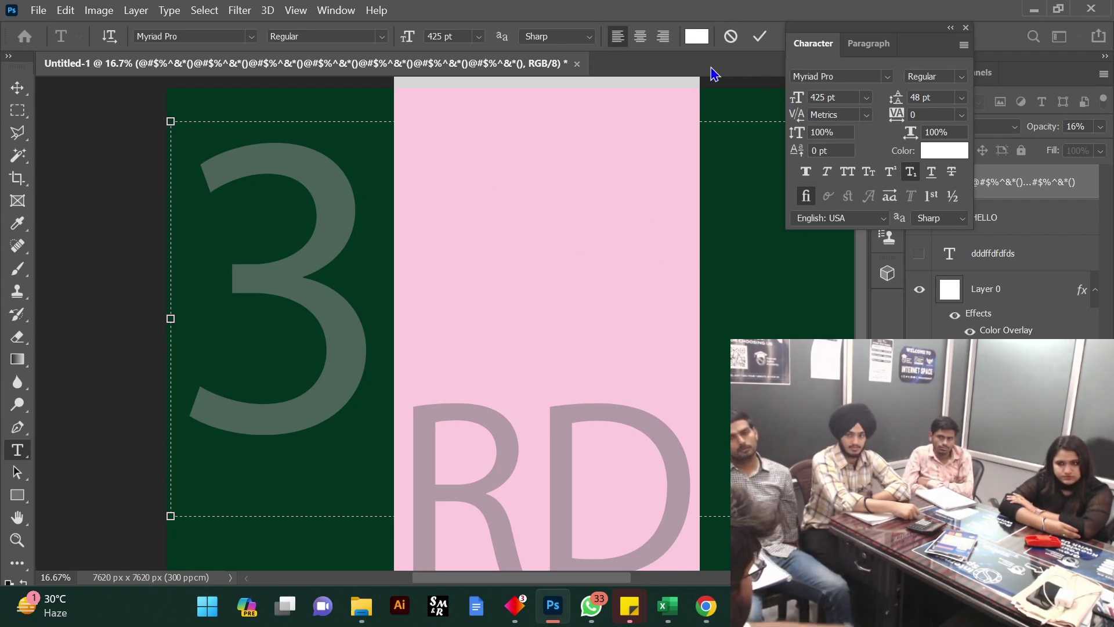
click(676, 119)
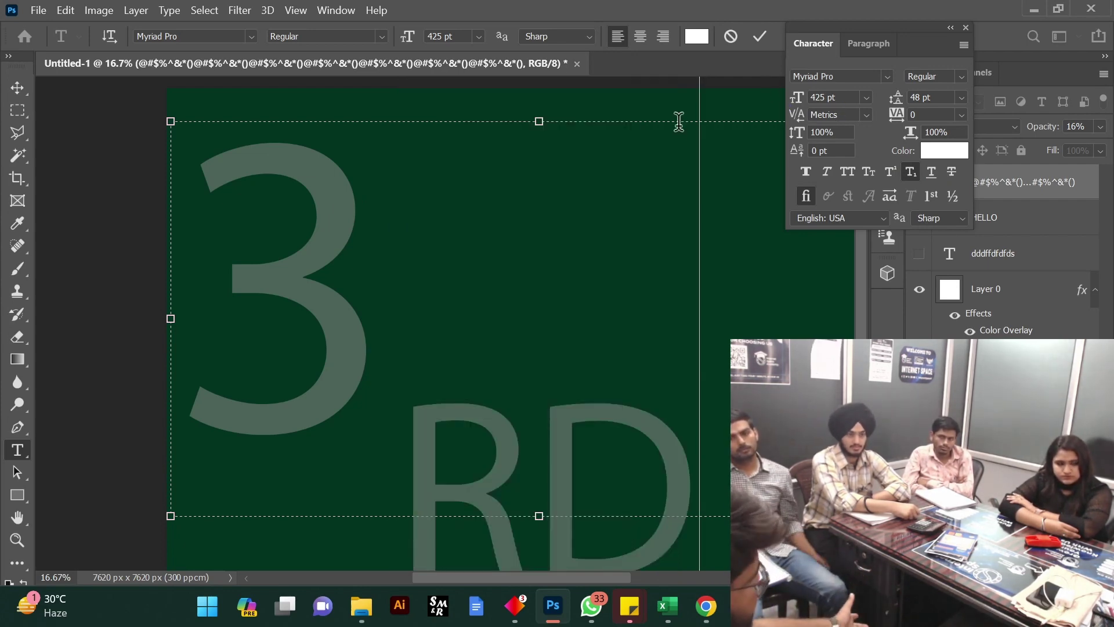
click(760, 37)
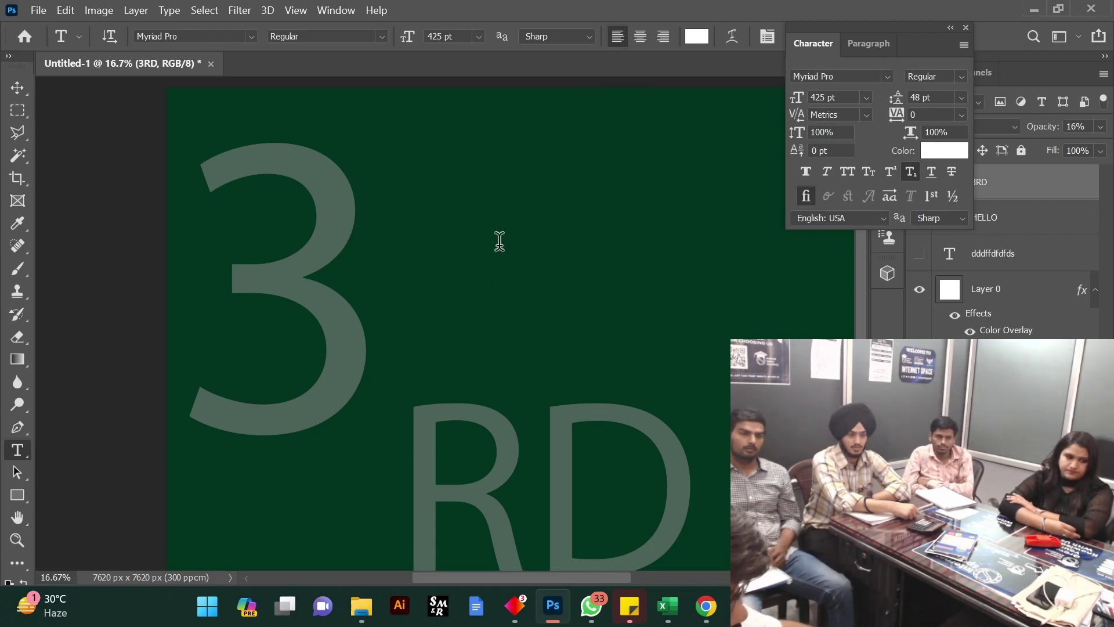
click(498, 276)
click(684, 419)
drag(621, 434, 592, 435)
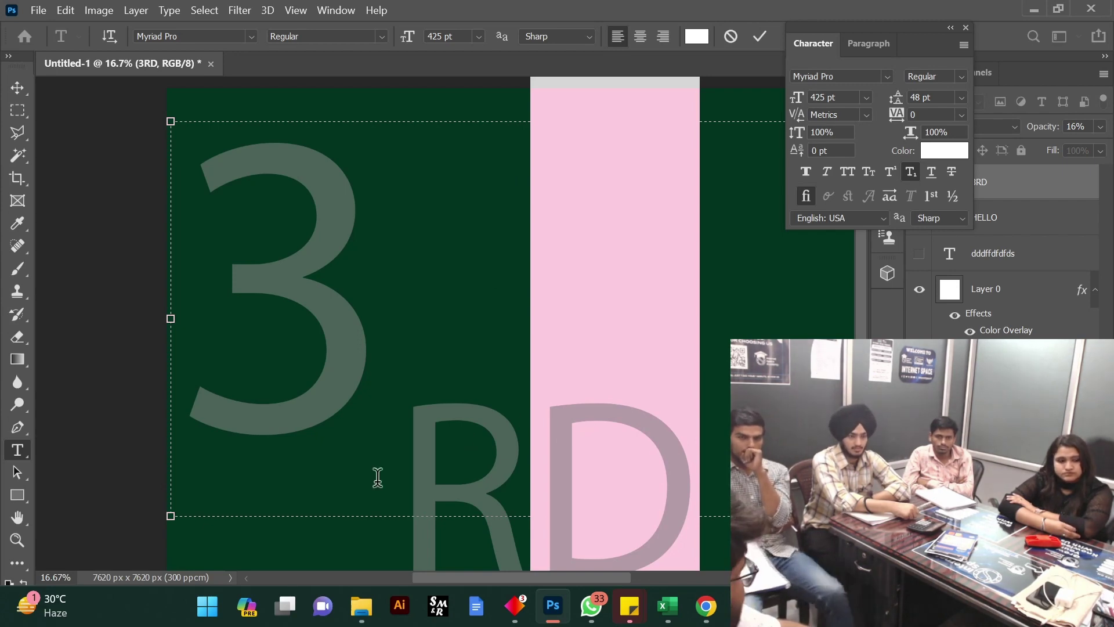
click(593, 401)
drag(689, 462, 356, 468)
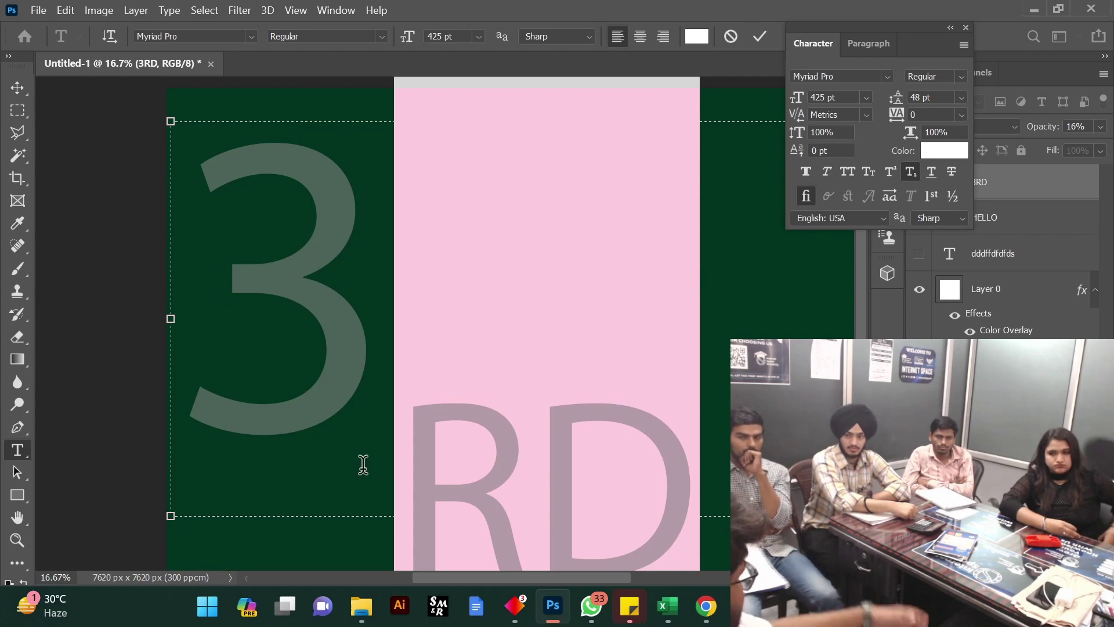
Open the apc logo image from the desktop and examine the raised and lowered characters in its formulas
key(super+d)
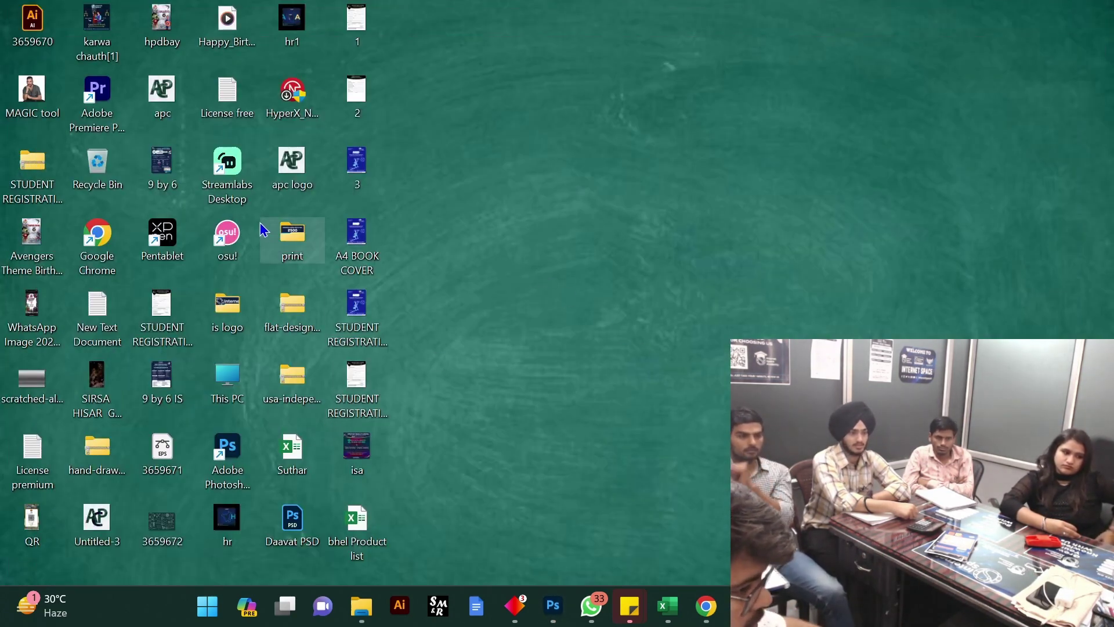
double_click(277, 158)
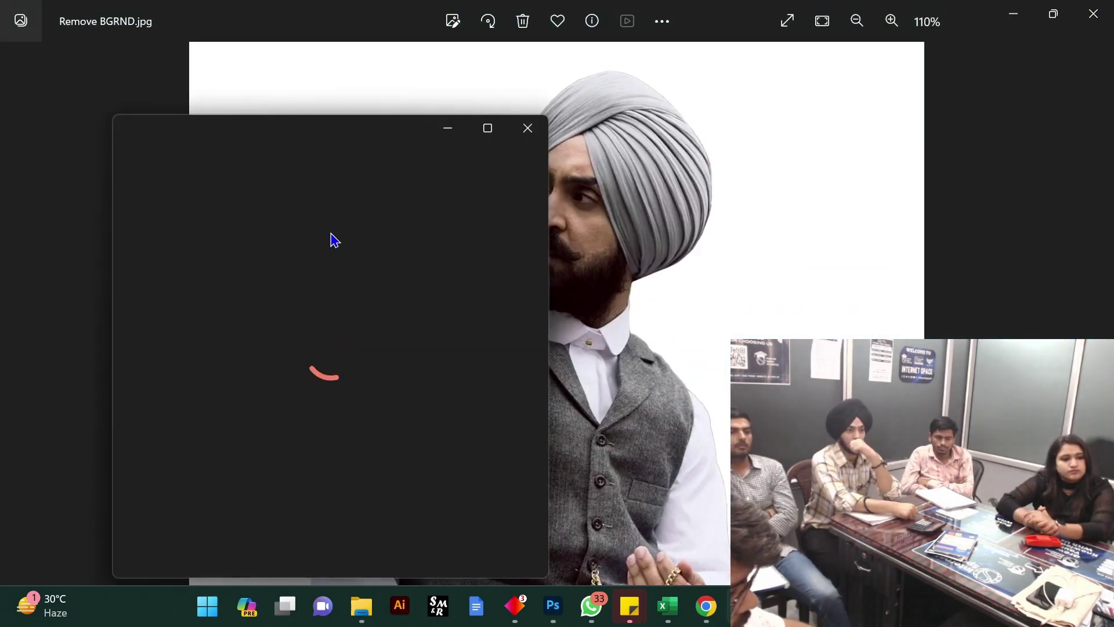
click(488, 128)
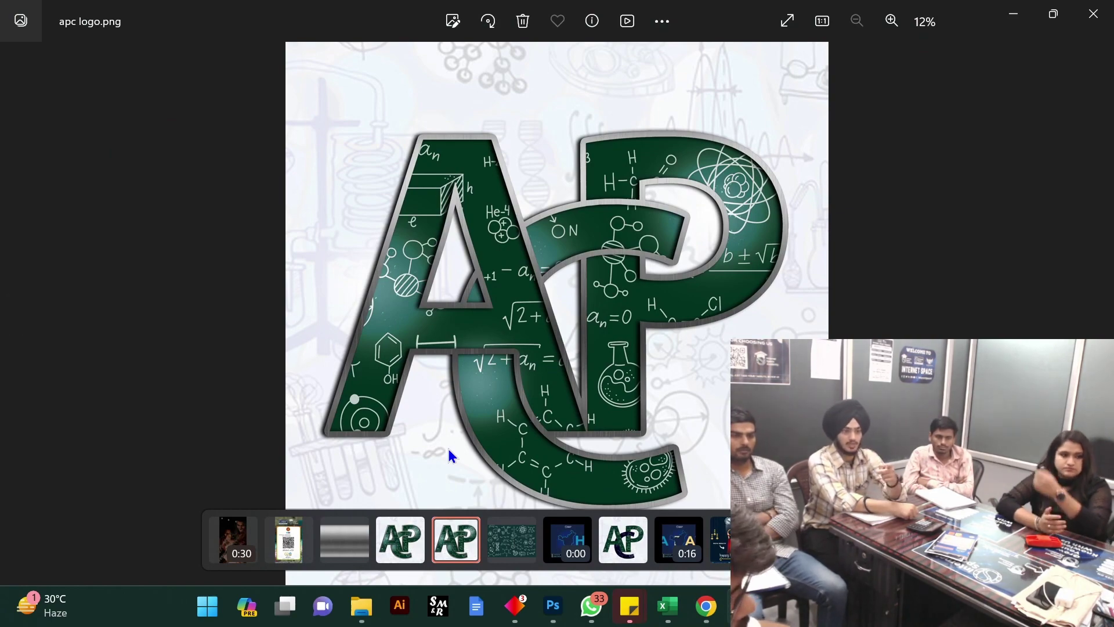
scroll(592, 340, up, 2)
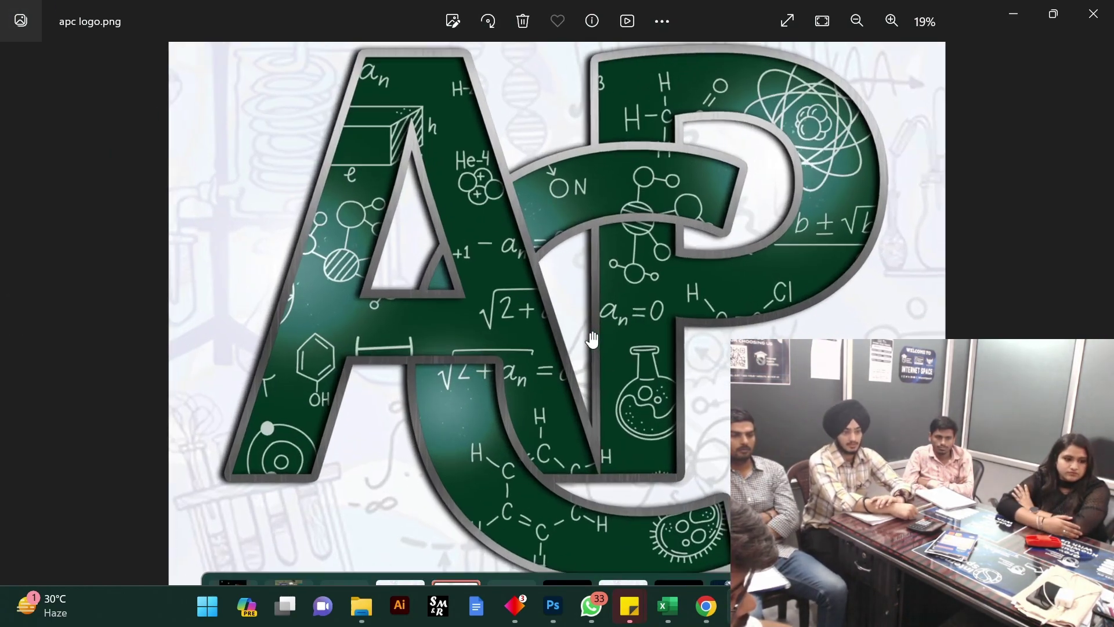
scroll(593, 339, up, 3)
scroll(592, 470, down, 1)
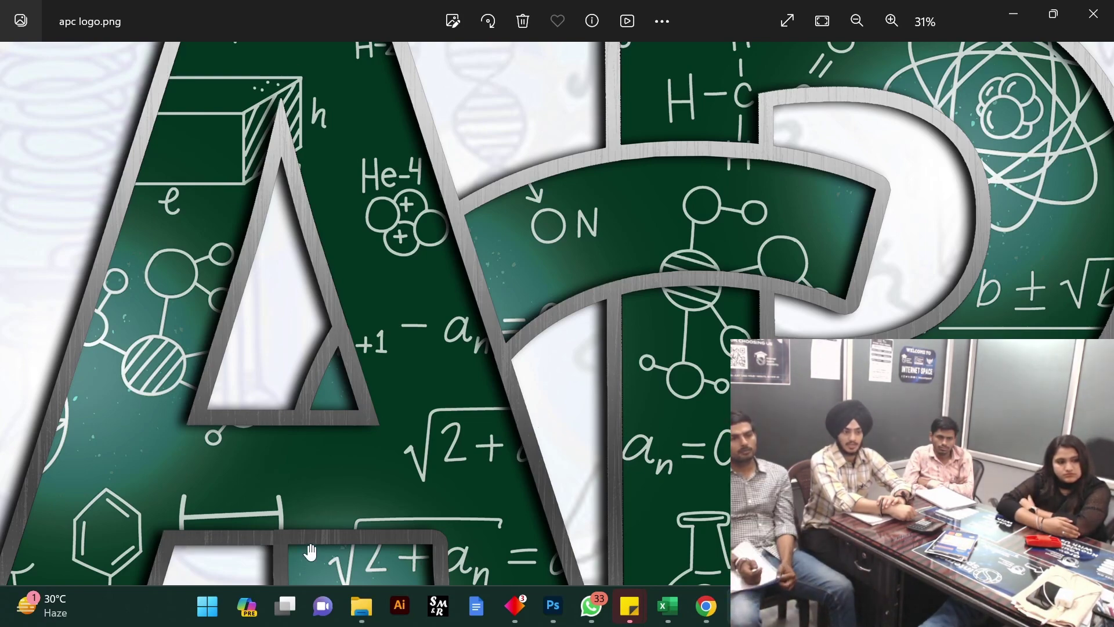
scroll(336, 412, down, 3)
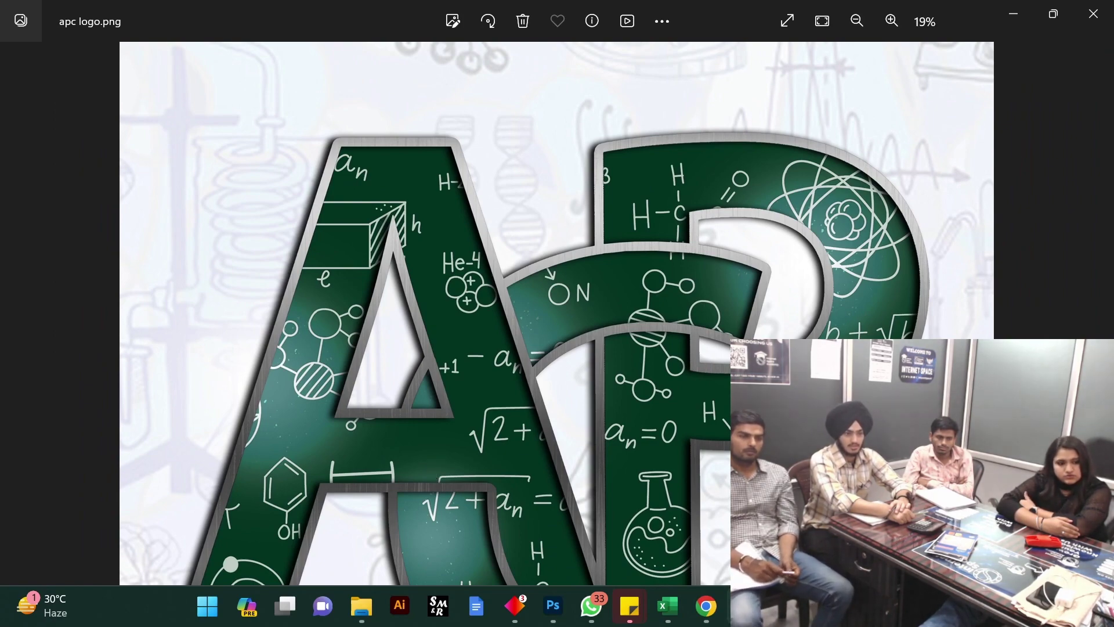
scroll(629, 438, down, 3)
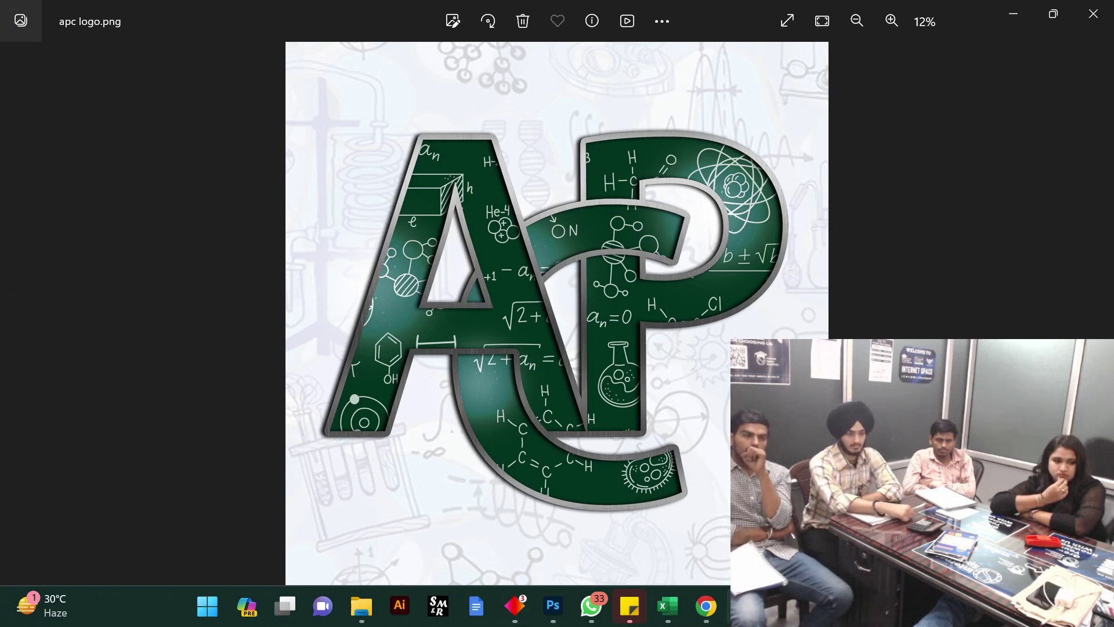
Switch back to Photoshop, leave the text edit and delete the 3RD text layer
click(714, 612)
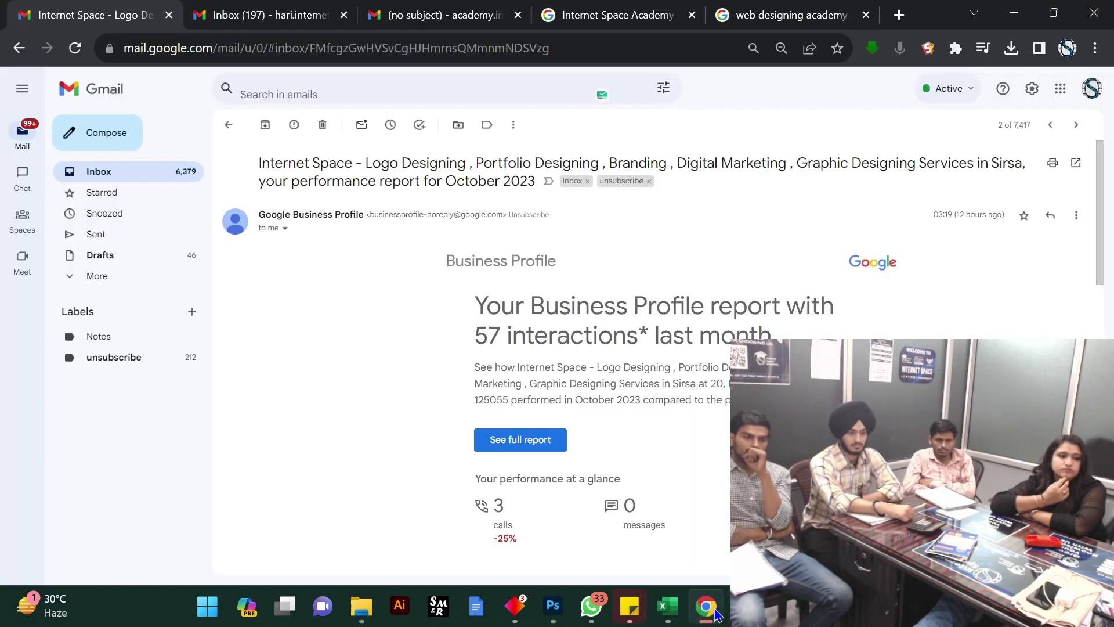
click(553, 620)
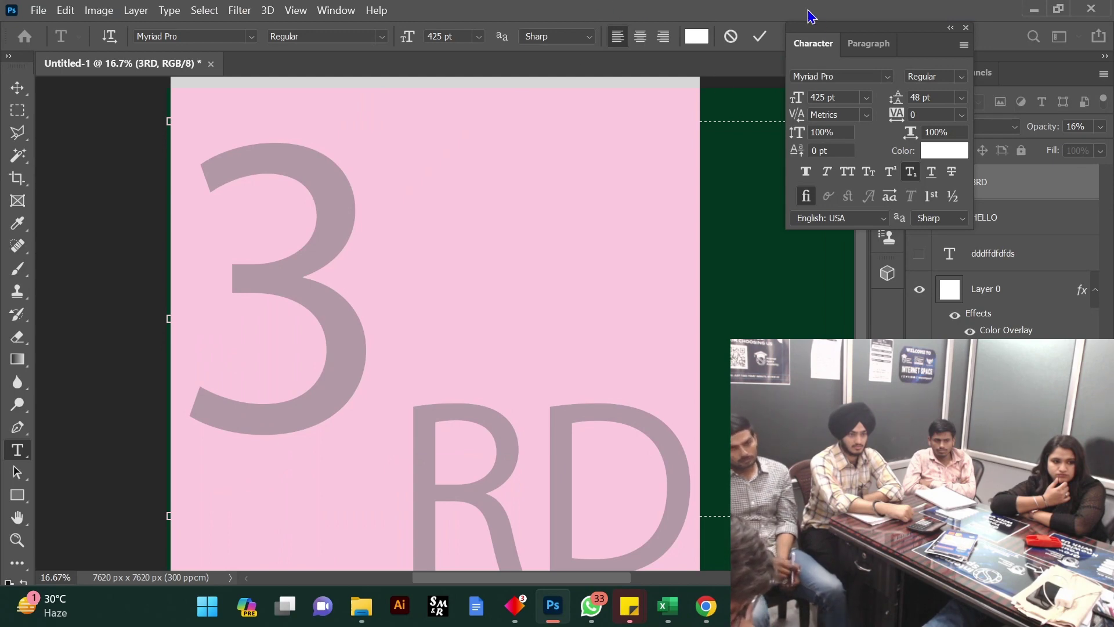
click(731, 39)
click(18, 88)
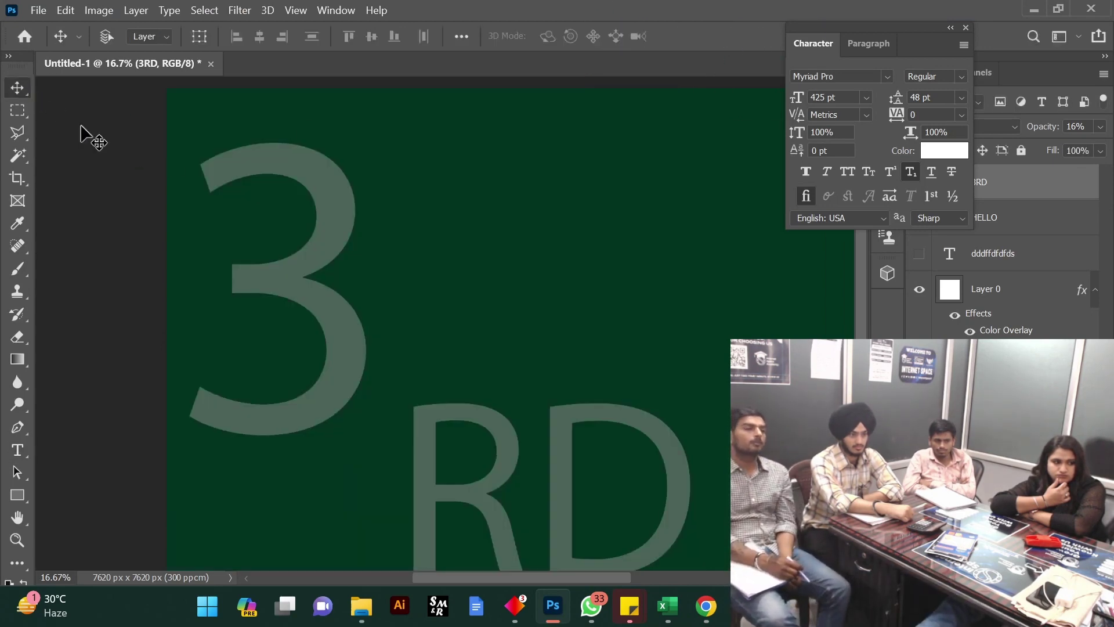
right_click(286, 167)
click(291, 170)
drag(291, 173, 318, 156)
key(Delete)
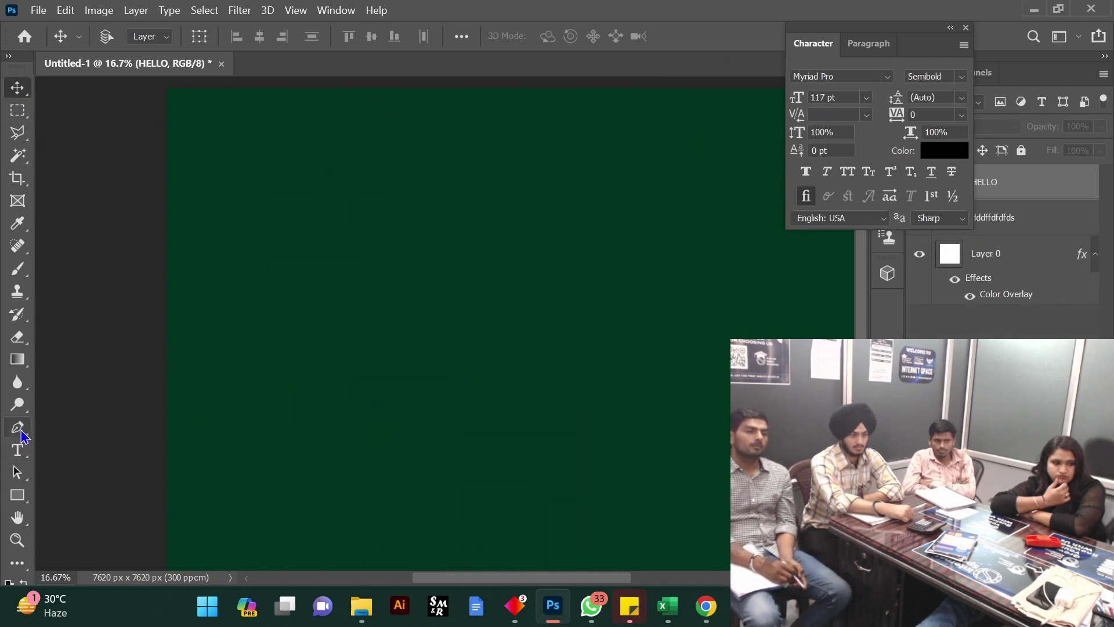
Add a text layer with the letter a in All Caps and place two copies of it in a row beside it
click(18, 450)
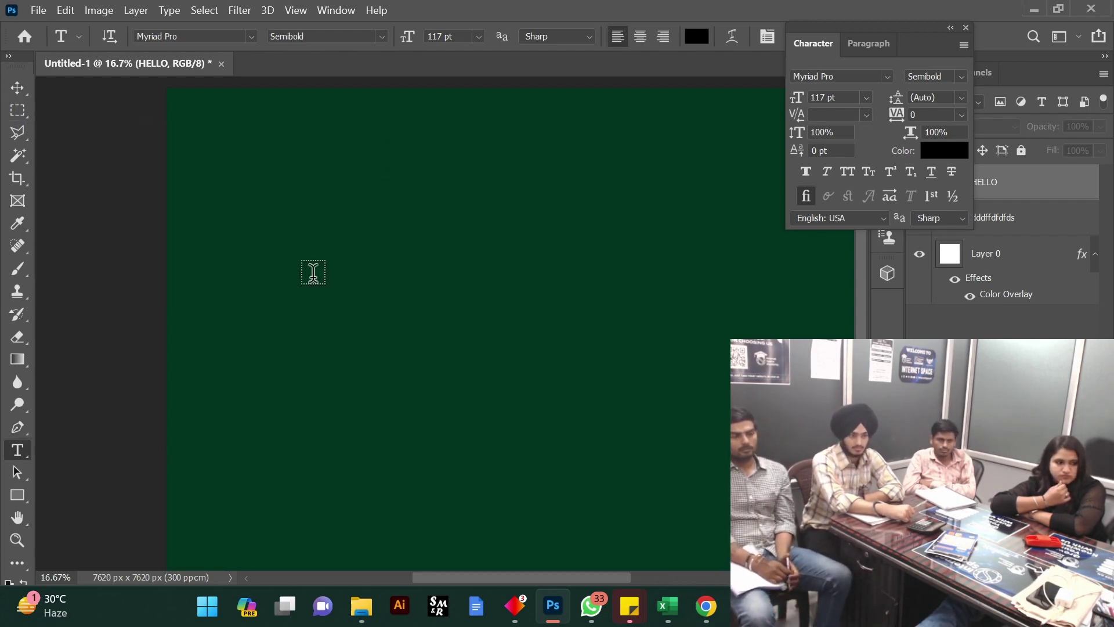
click(318, 226)
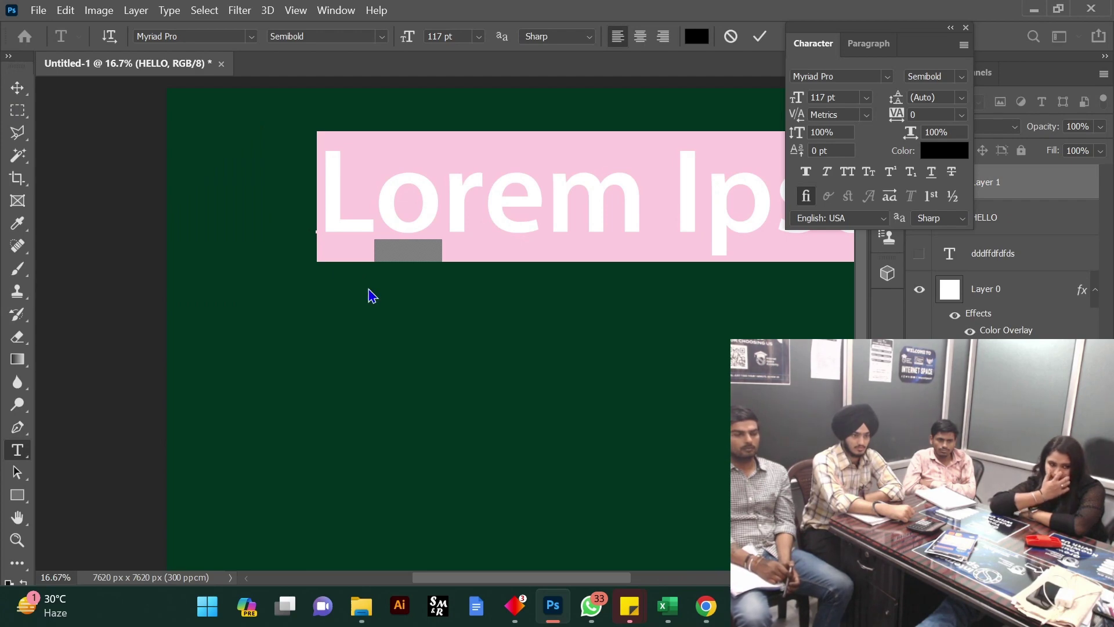
text(a)
drag(411, 224, 328, 215)
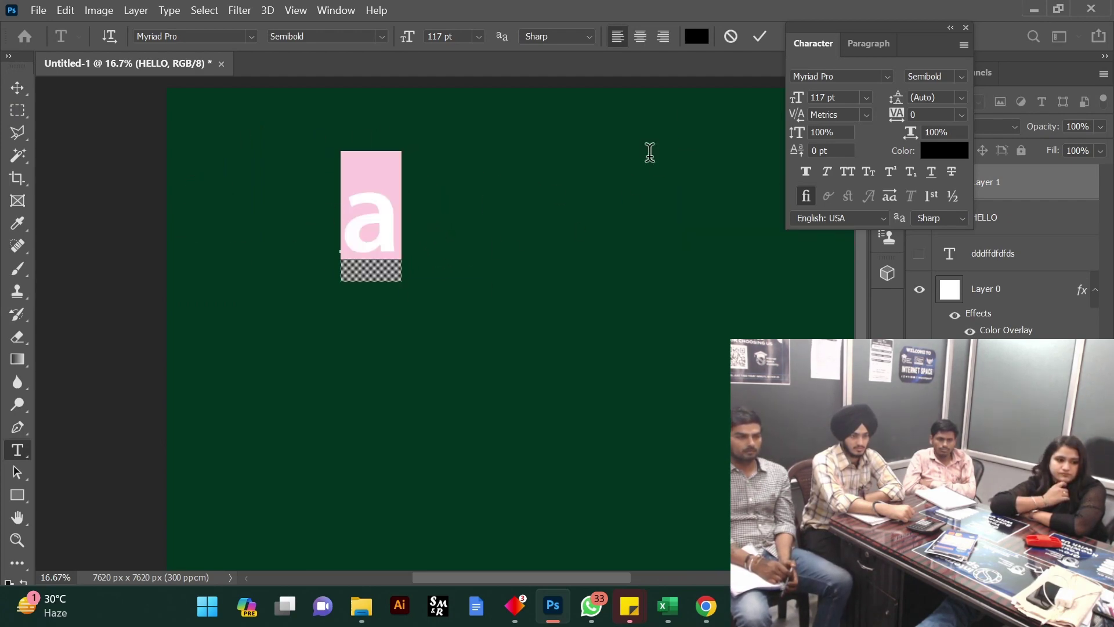
click(847, 172)
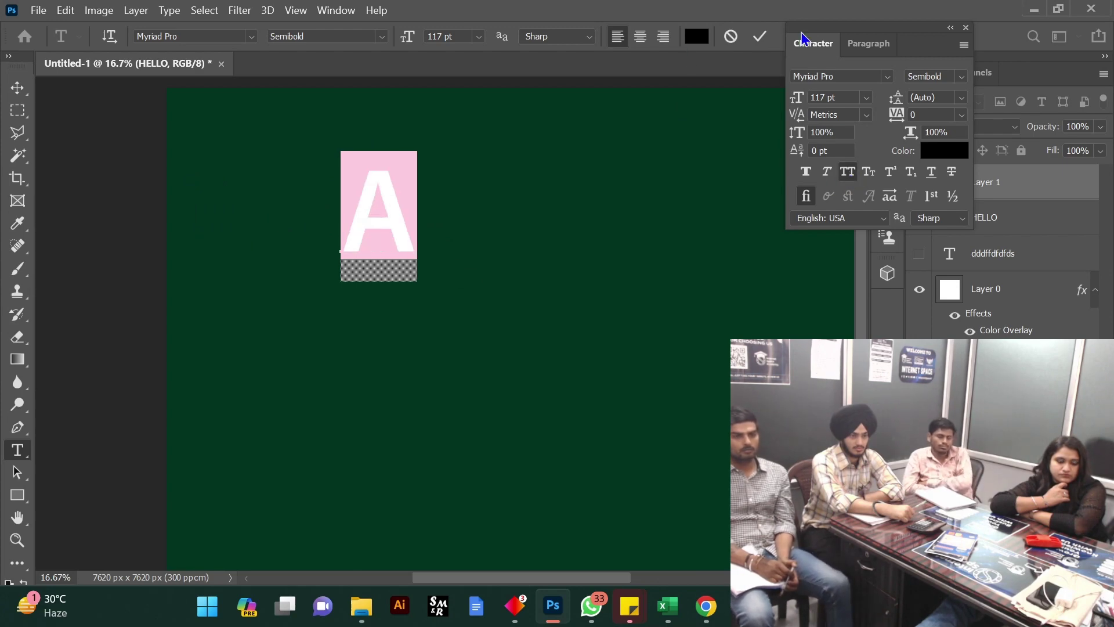
click(760, 36)
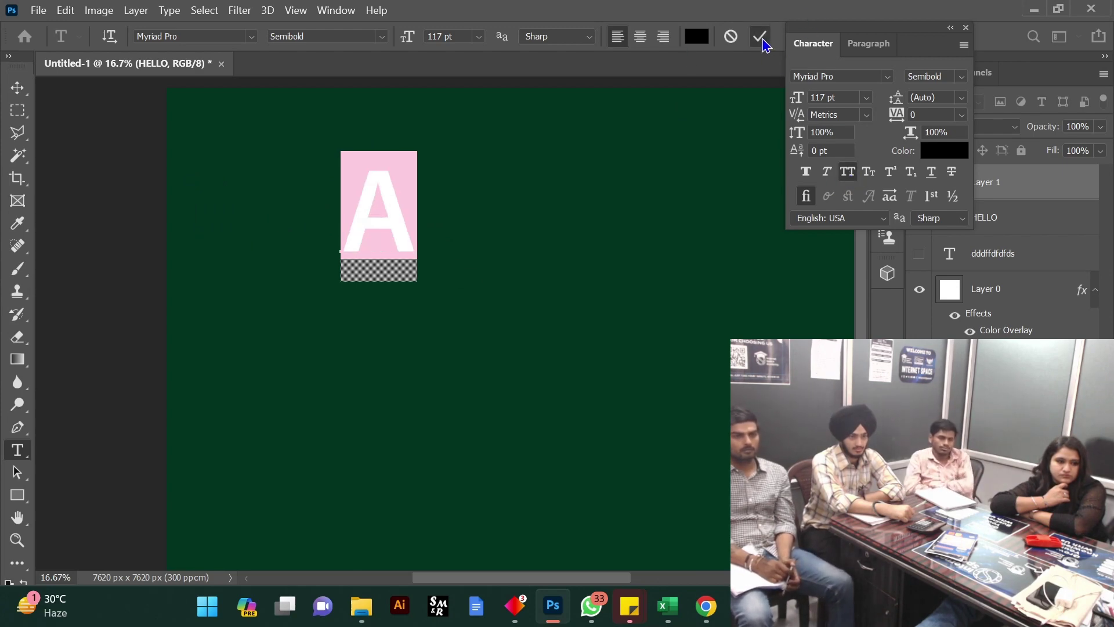
click(16, 92)
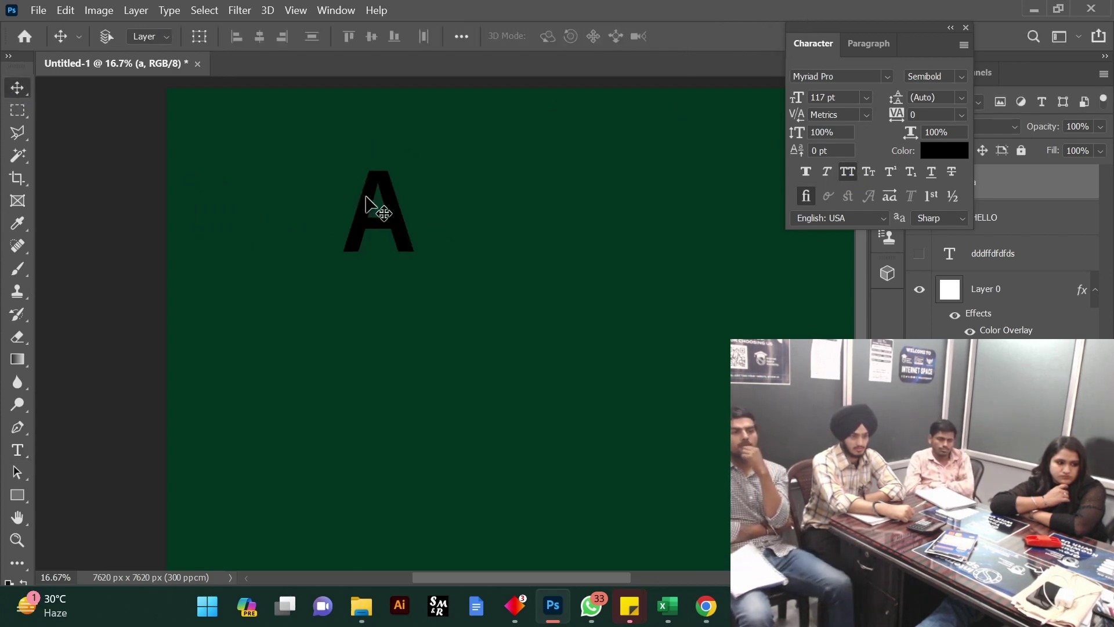
drag(365, 198, 572, 197)
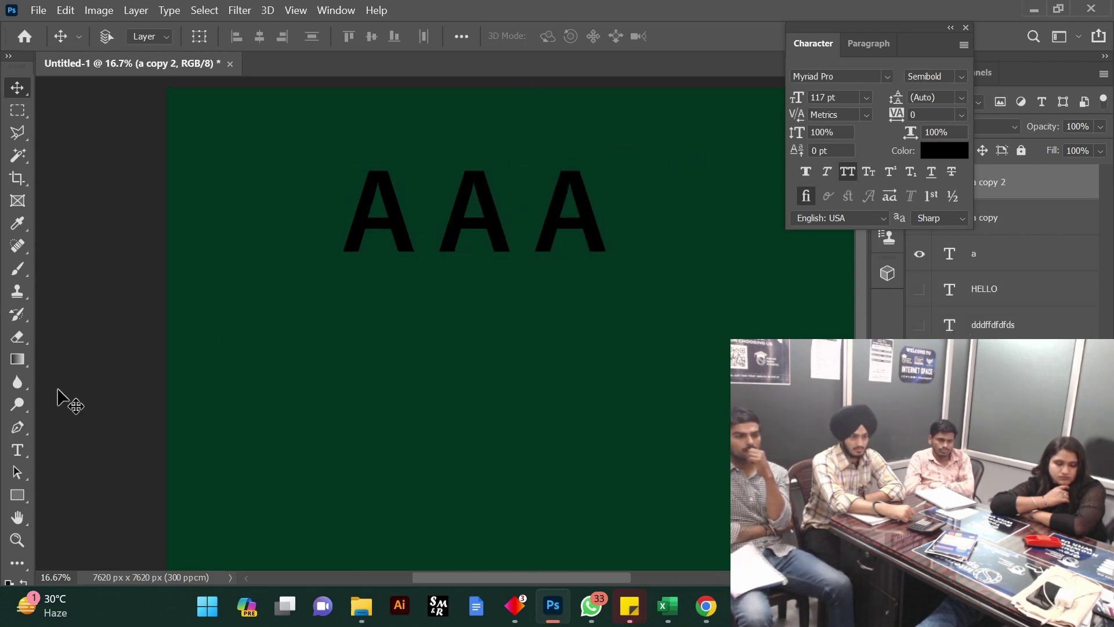
Try the lowercase and the small raised alternate glyphs on the middle A
click(17, 450)
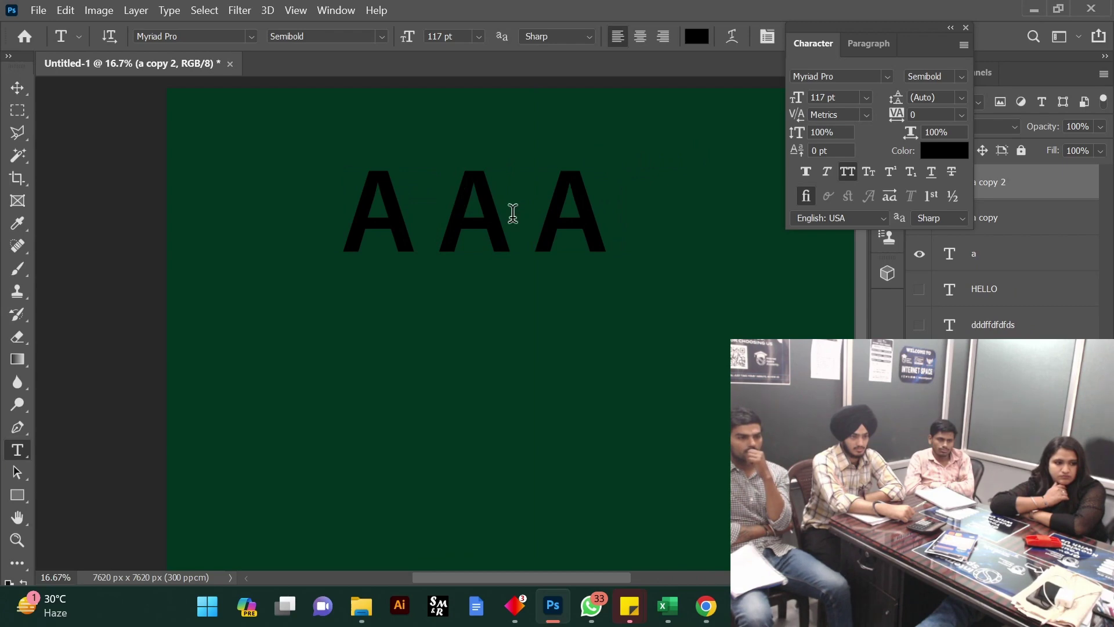
click(492, 207)
double_click(493, 208)
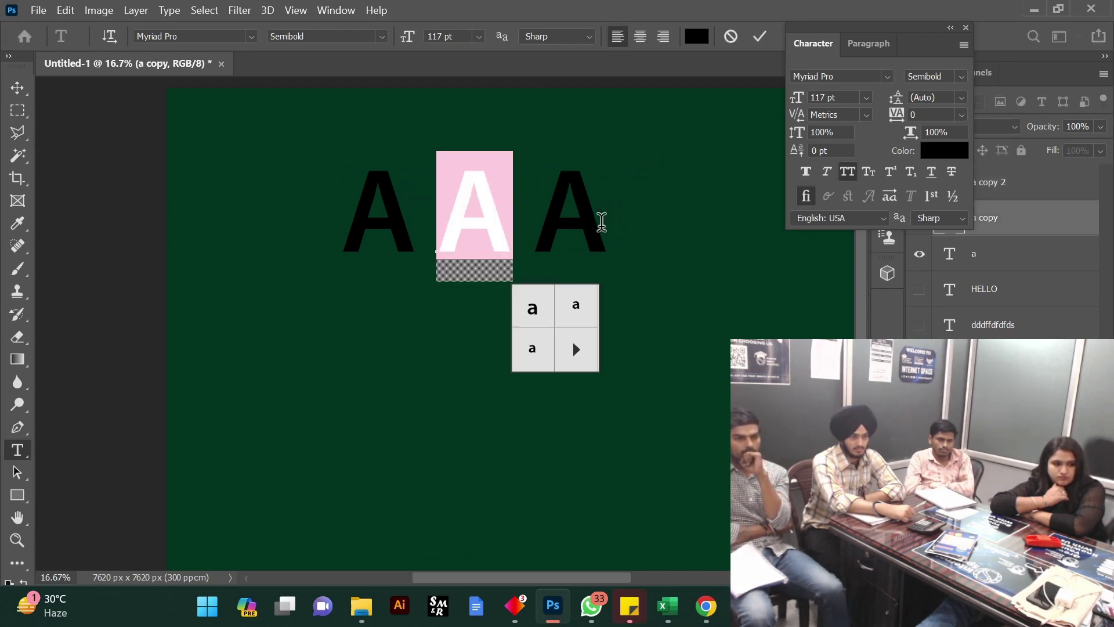
key(ctrl+shift+k)
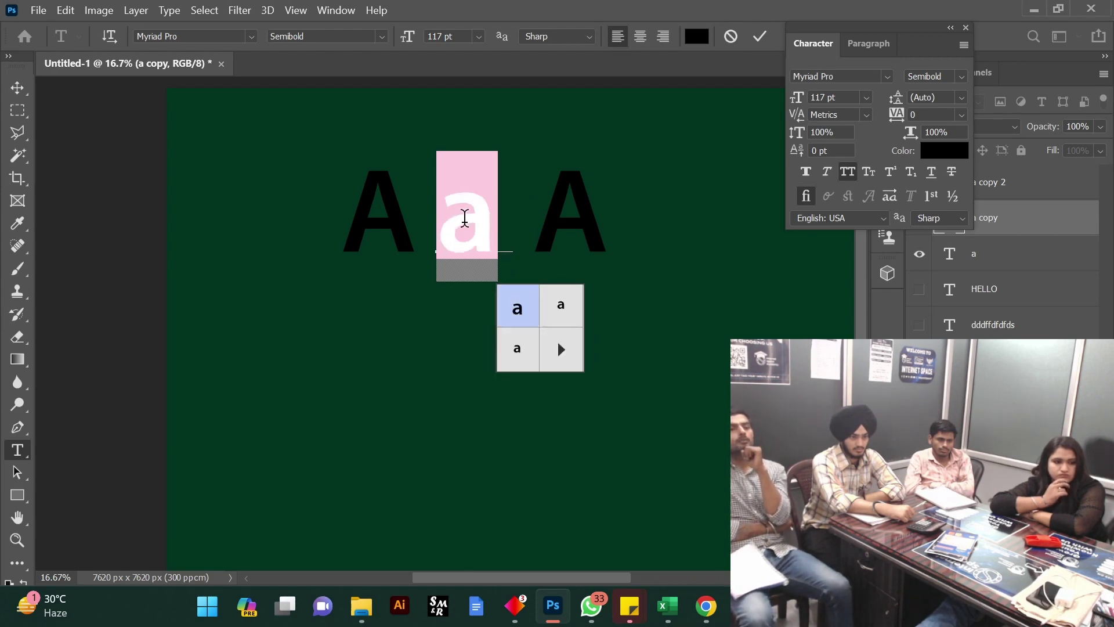
click(545, 299)
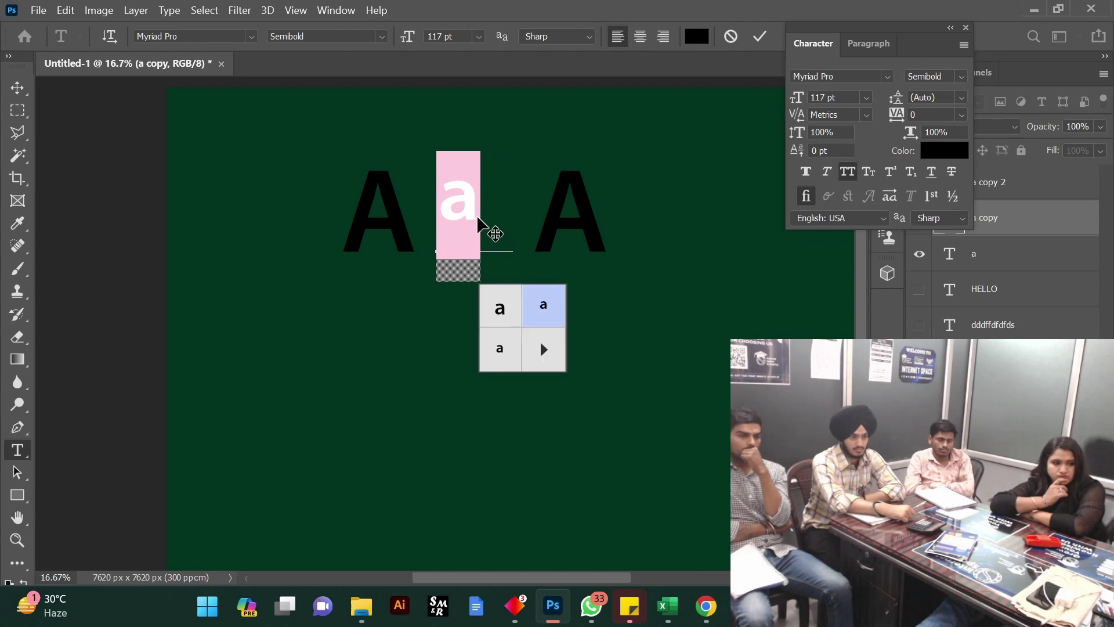
Display the alternate glyphs for the selected middle letter, sort the glyphs by Unicode and close the glyph list
click(563, 366)
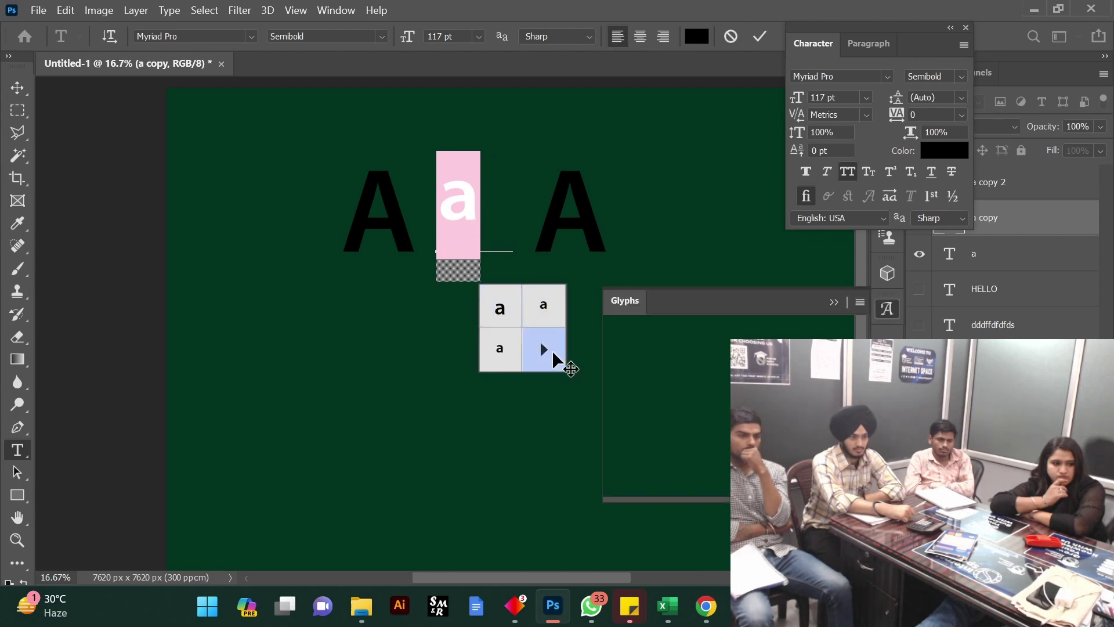
click(861, 303)
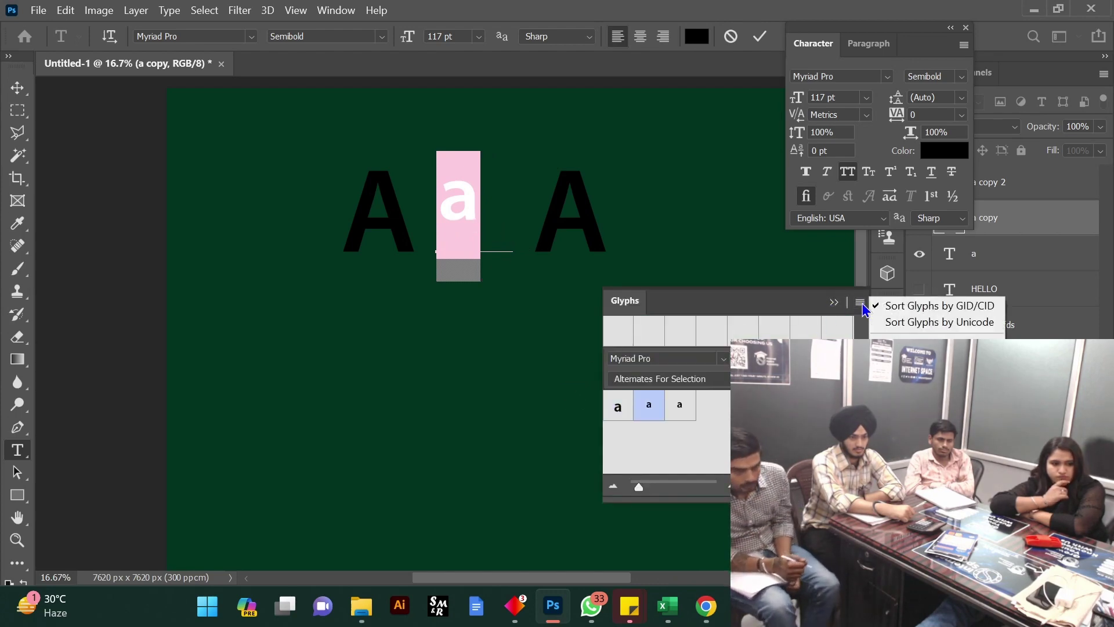
click(932, 322)
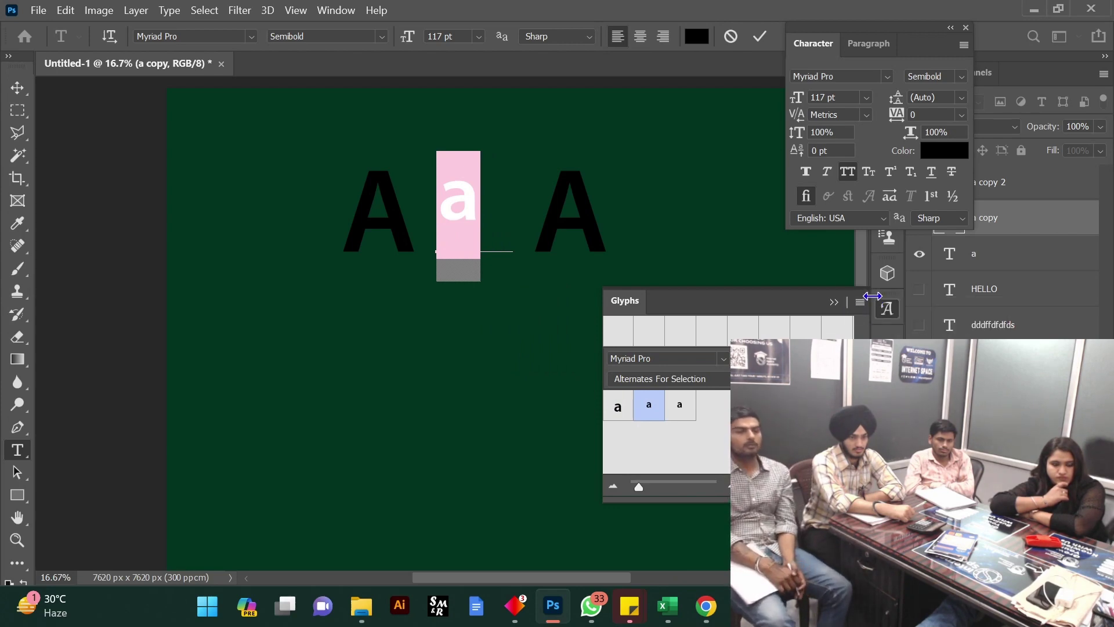
click(861, 302)
click(917, 350)
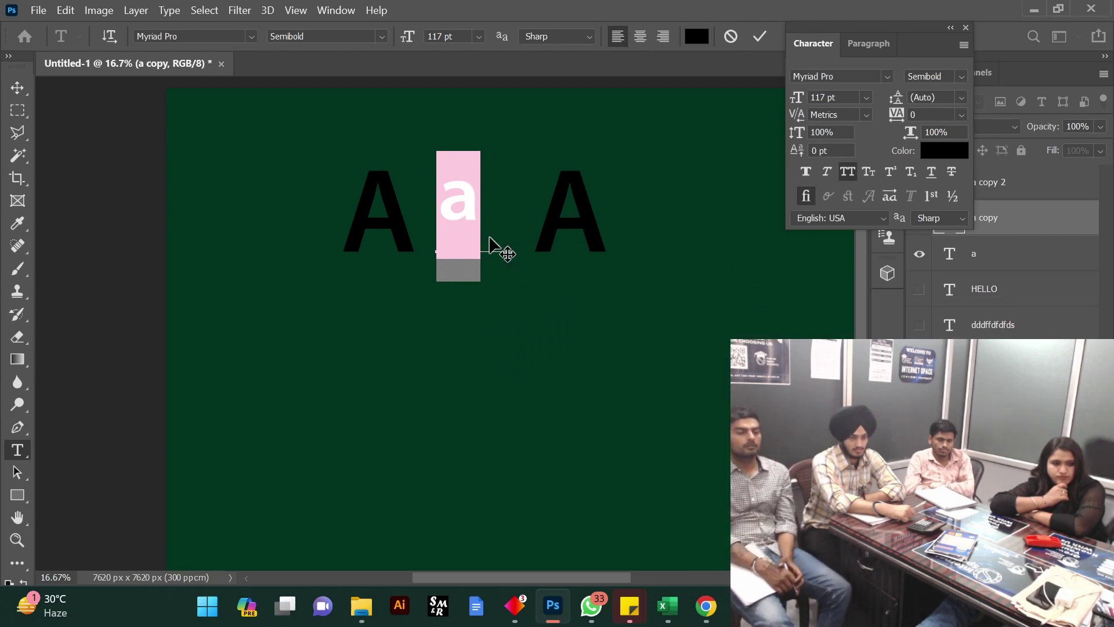
Discard the pending alternate-glyph edit on the middle letter and cancel the stray placeholder text layer
key(BackSpace)
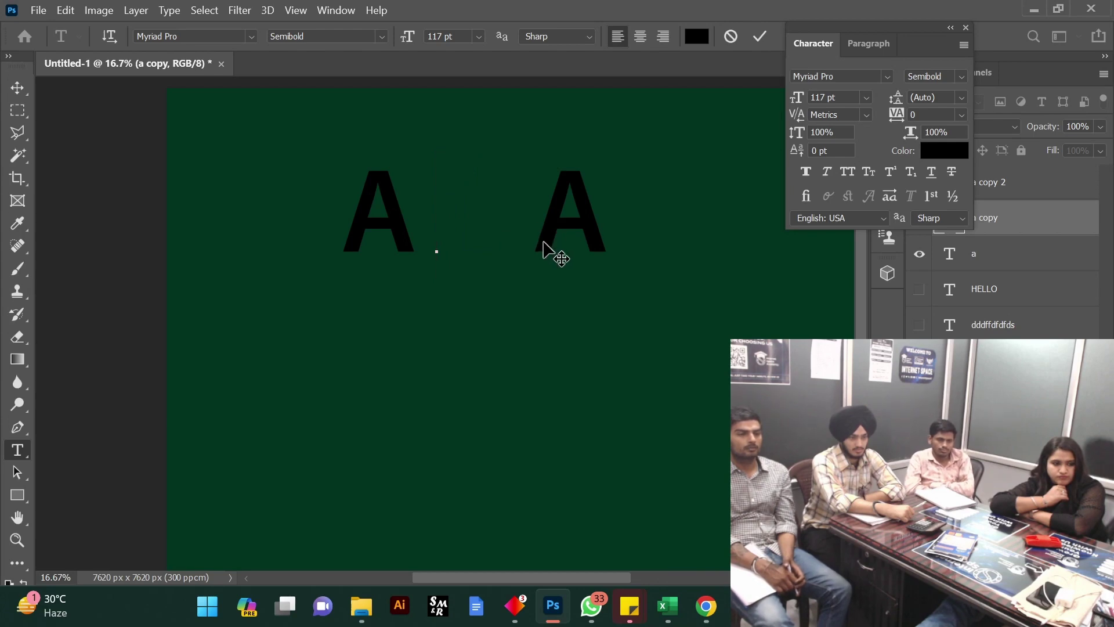
key(ctrl+z)
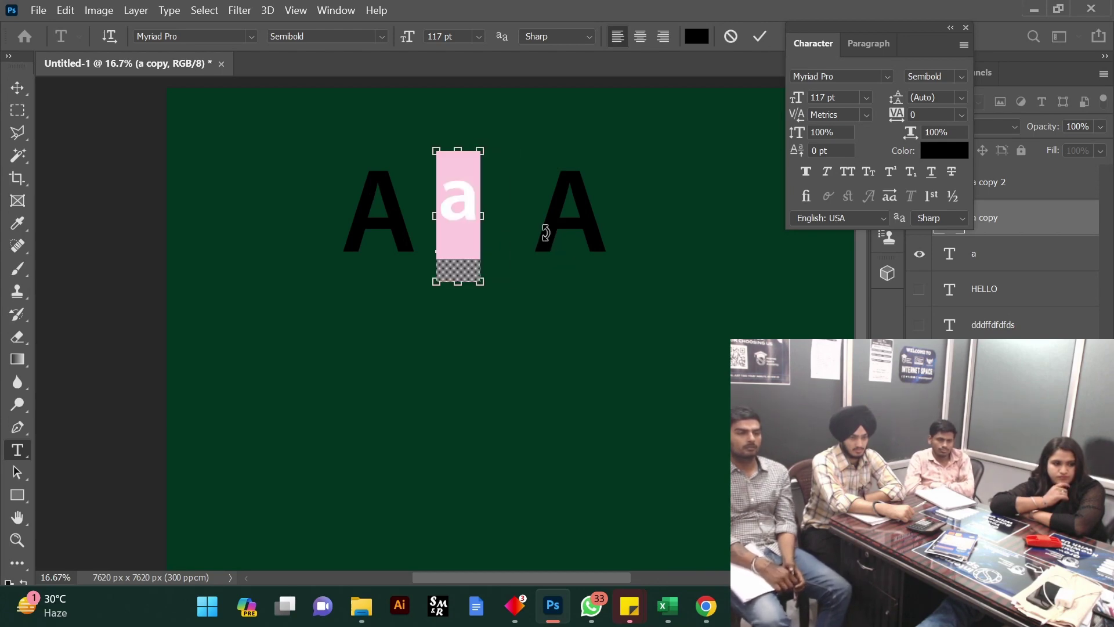
click(732, 39)
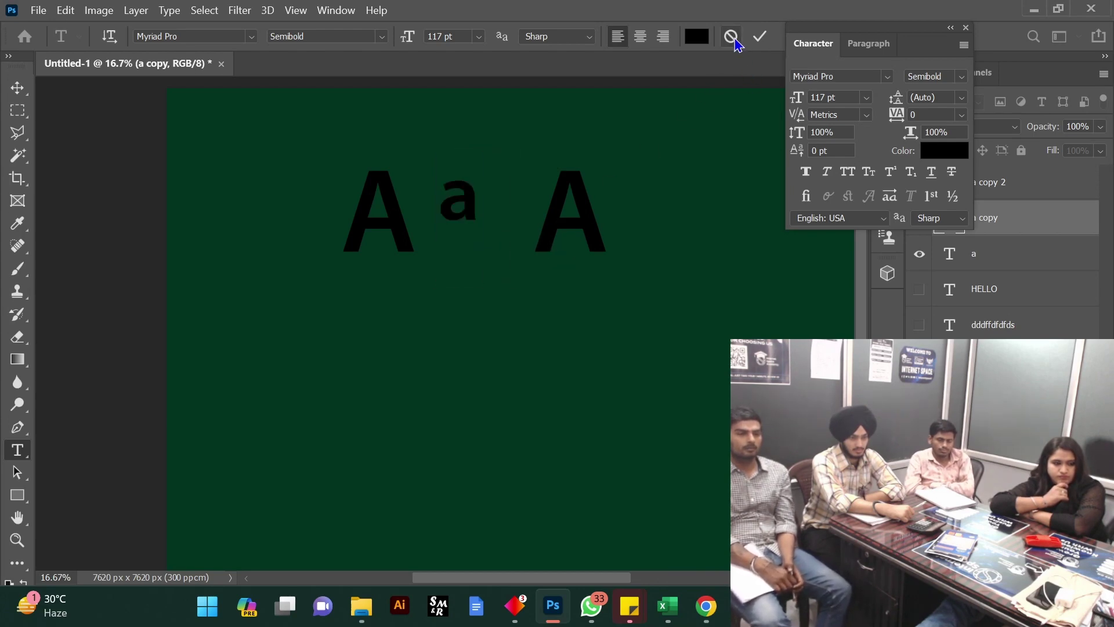
click(520, 221)
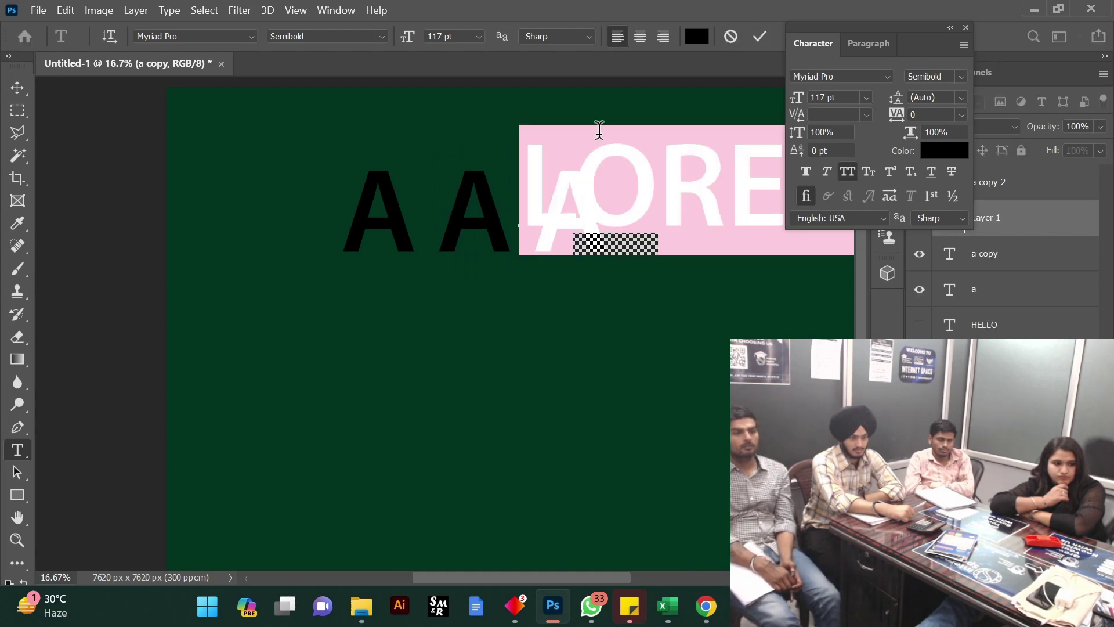
click(732, 36)
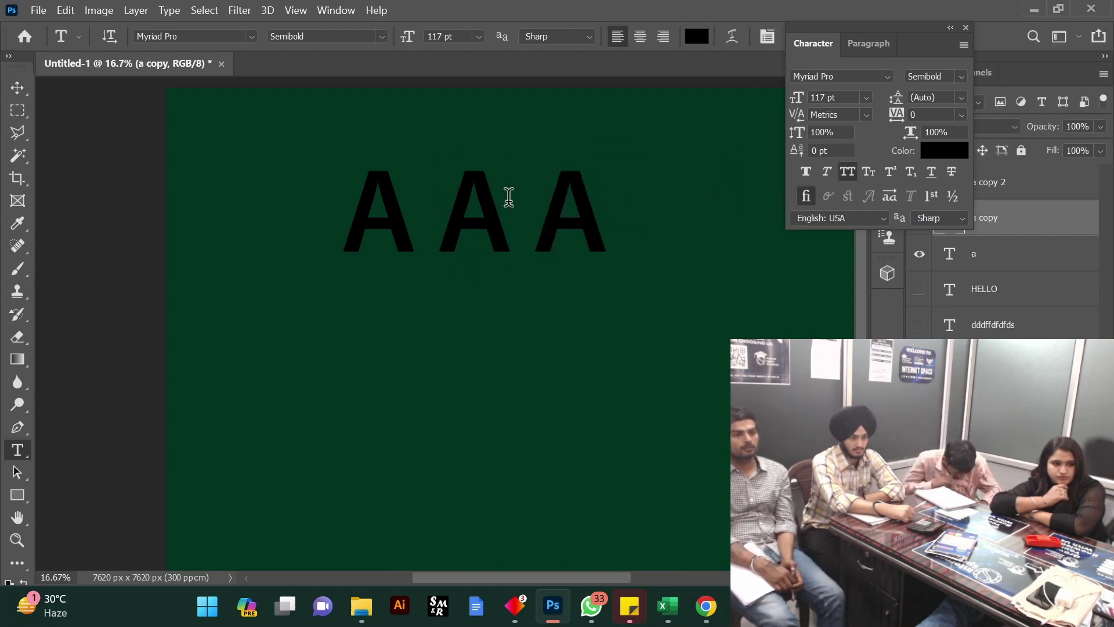
Replace the middle A with the letter B and the third A with the letter C
drag(507, 194, 452, 199)
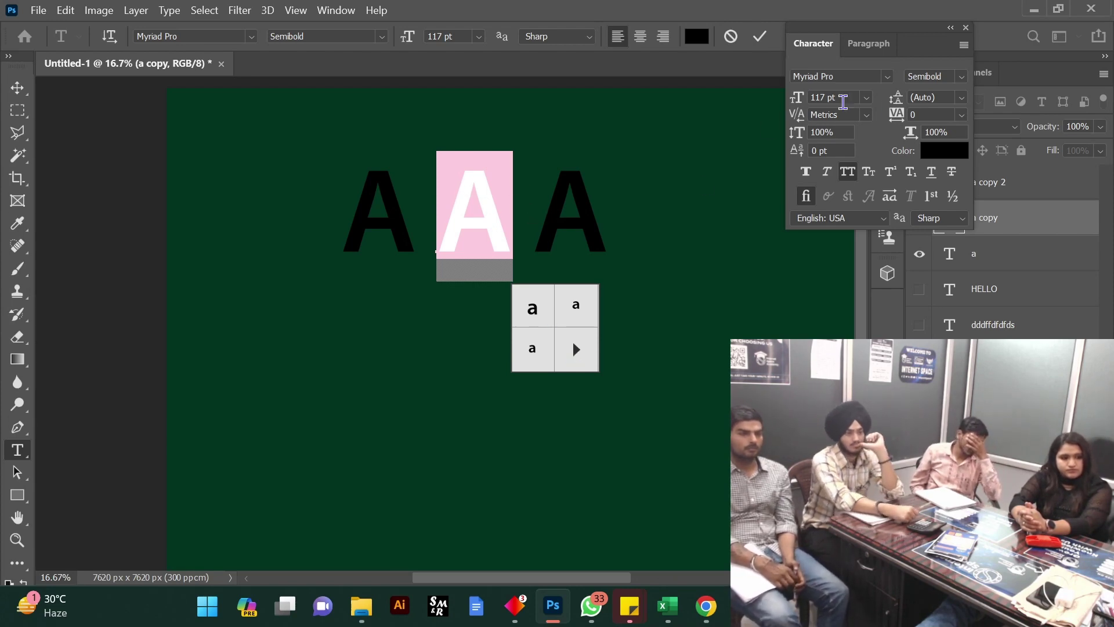
click(960, 77)
click(958, 80)
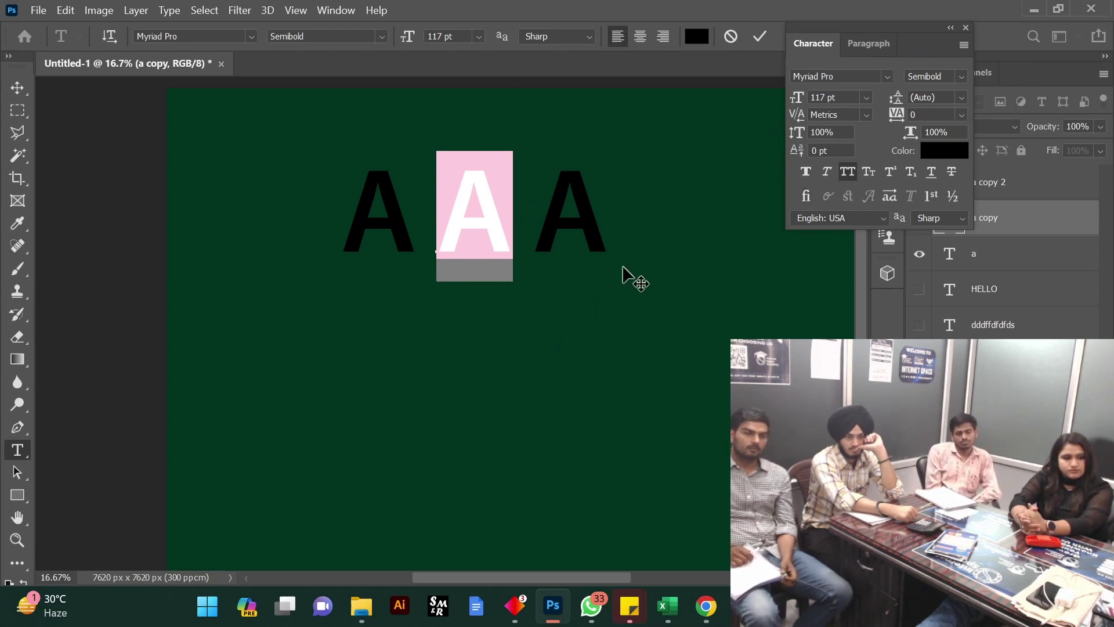
text(b)
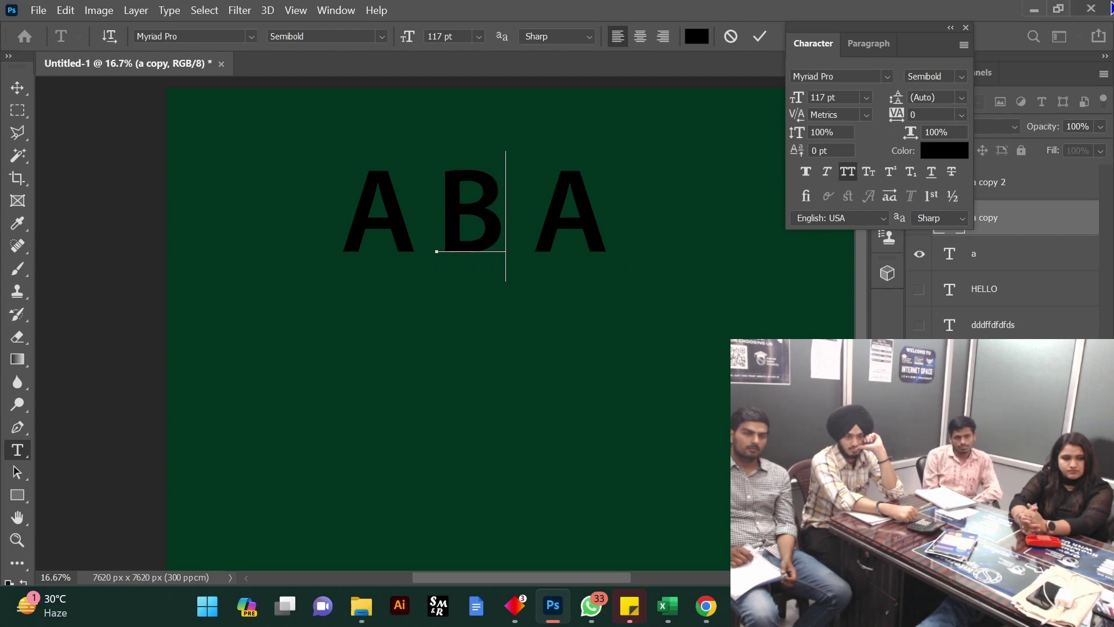
click(760, 45)
drag(598, 224, 522, 219)
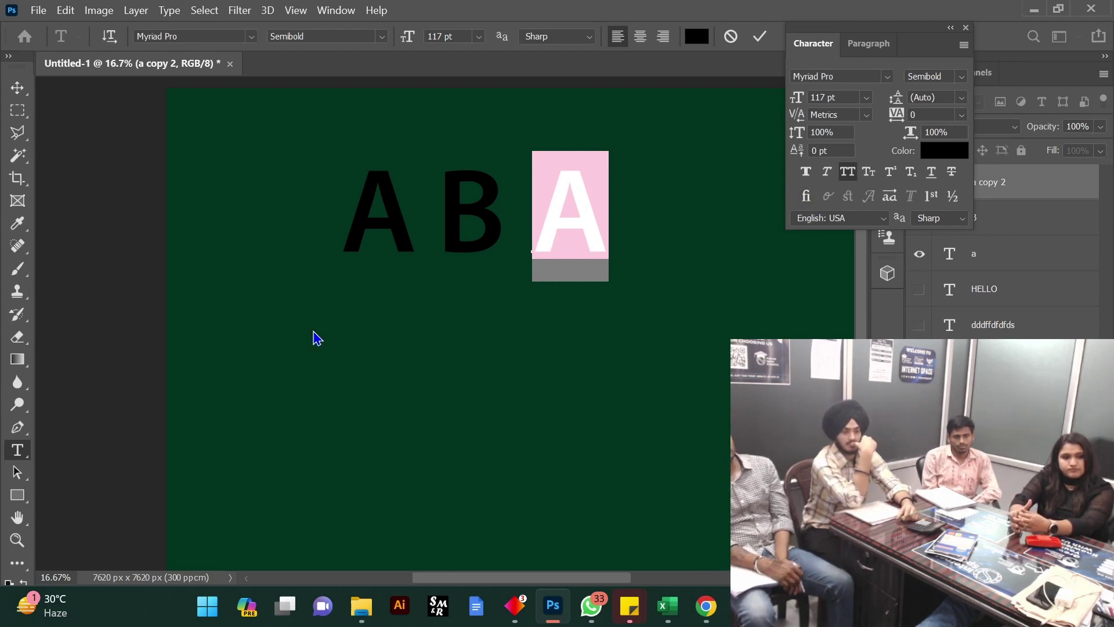
text(c)
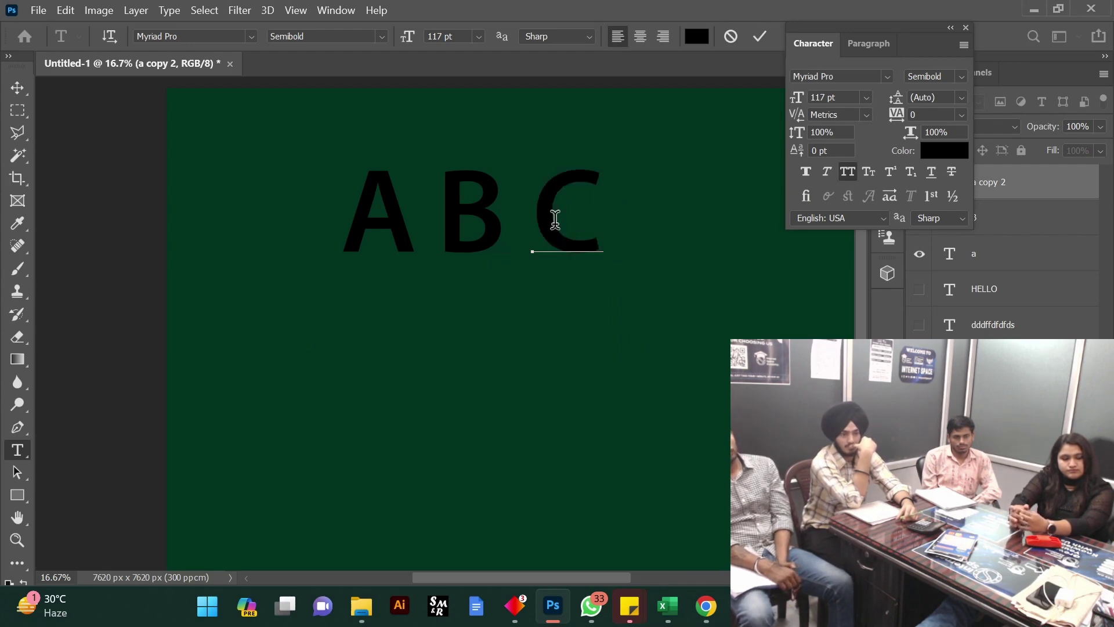
click(760, 37)
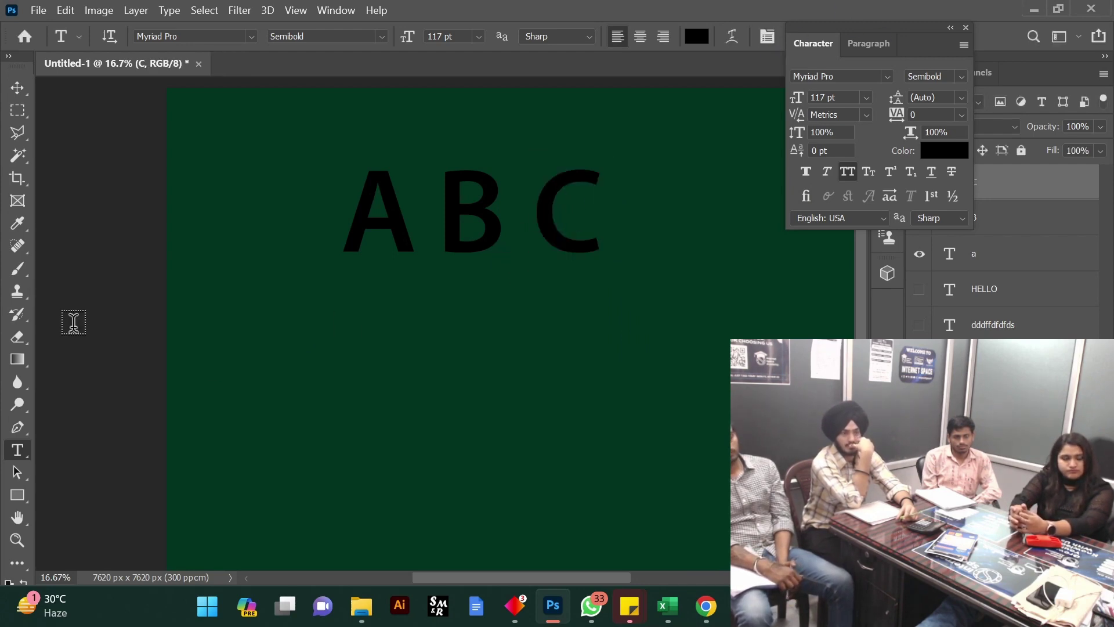
Select the B layer on the canvas and move the letter down so it overlaps the lower part of the A
click(10, 548)
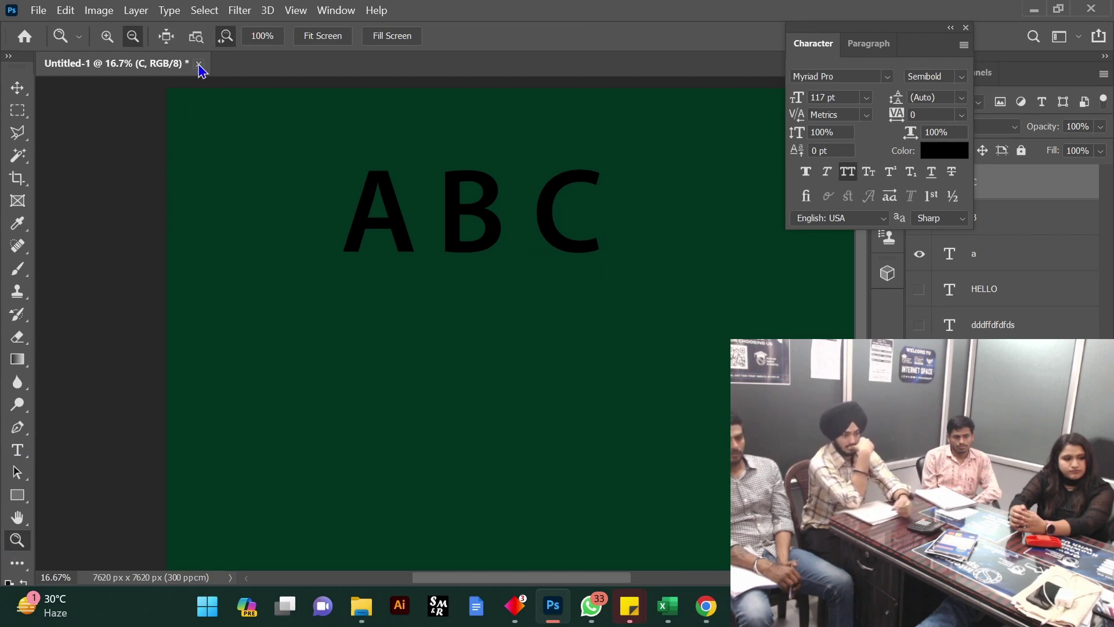
click(108, 37)
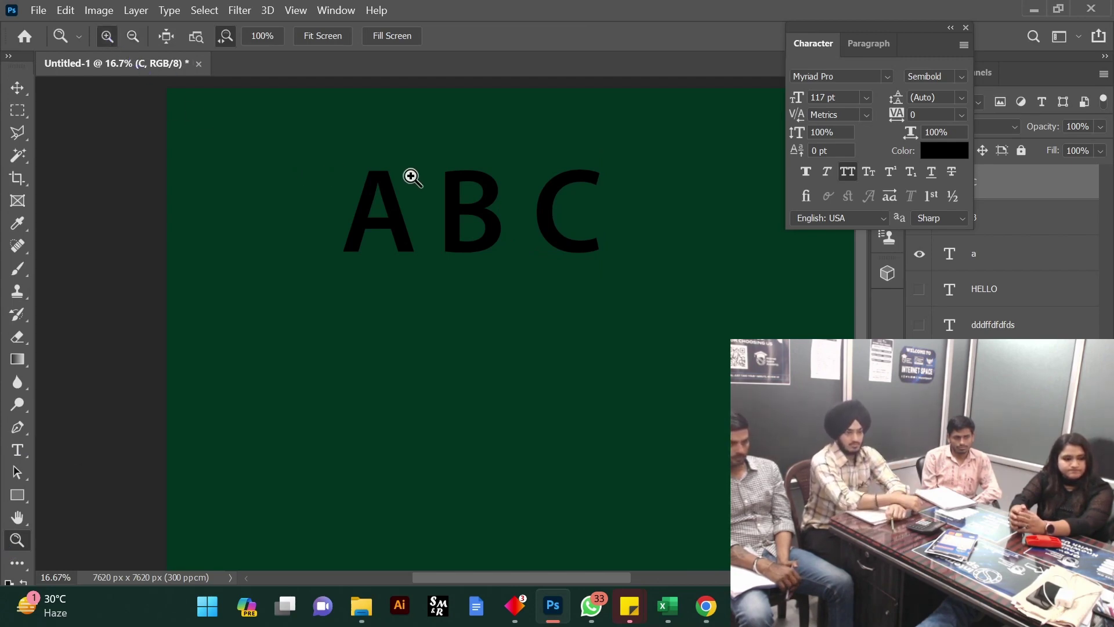
drag(416, 177, 556, 177)
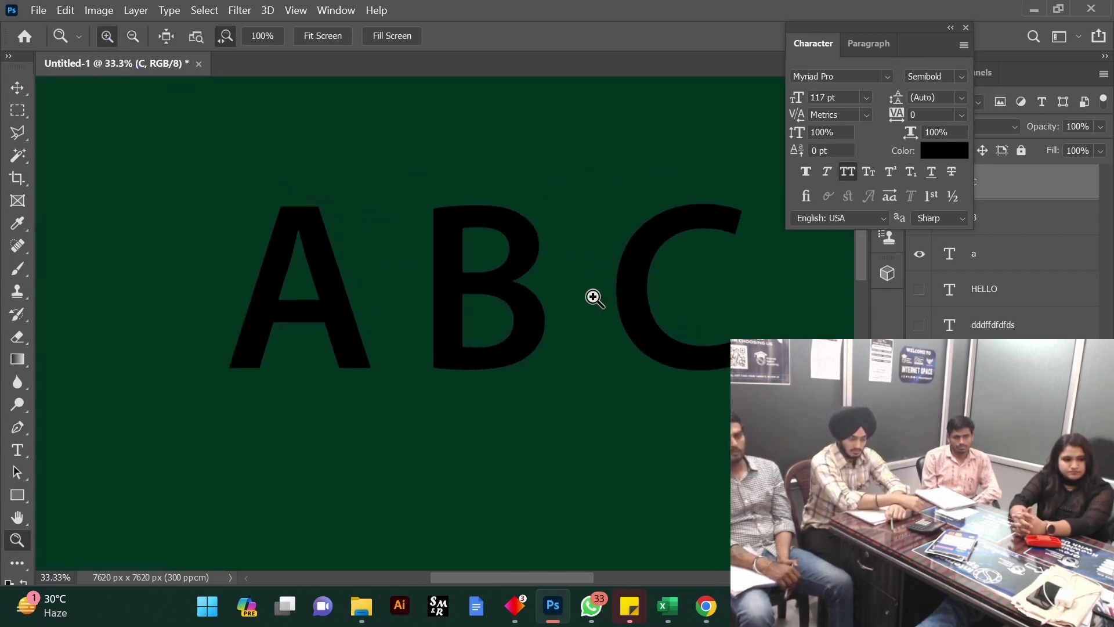
click(594, 296)
scroll(596, 295, up, 1)
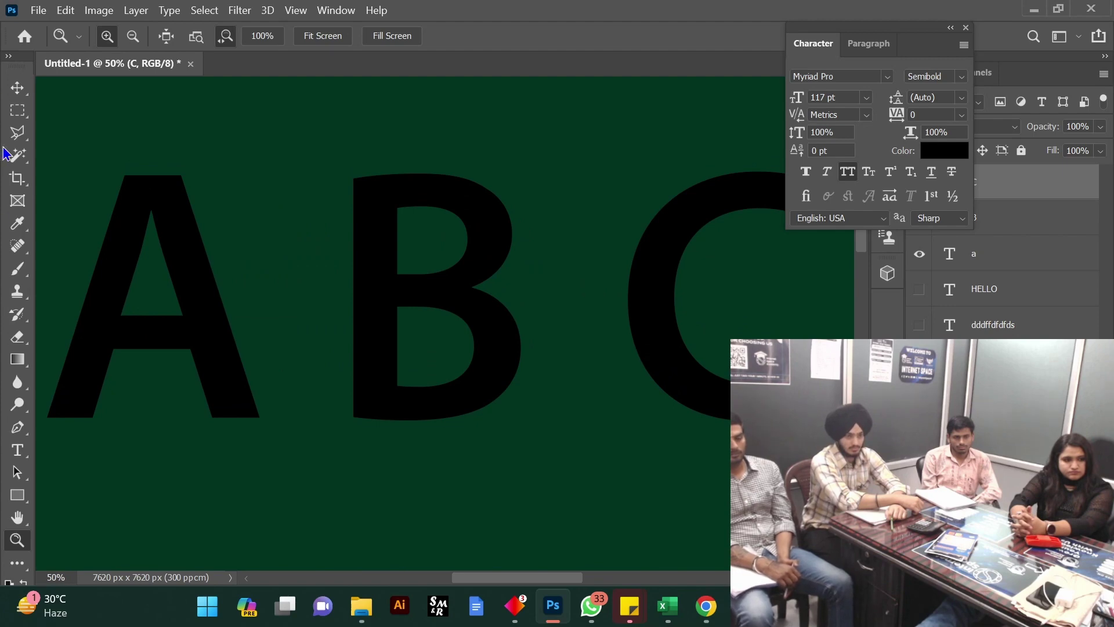
click(29, 93)
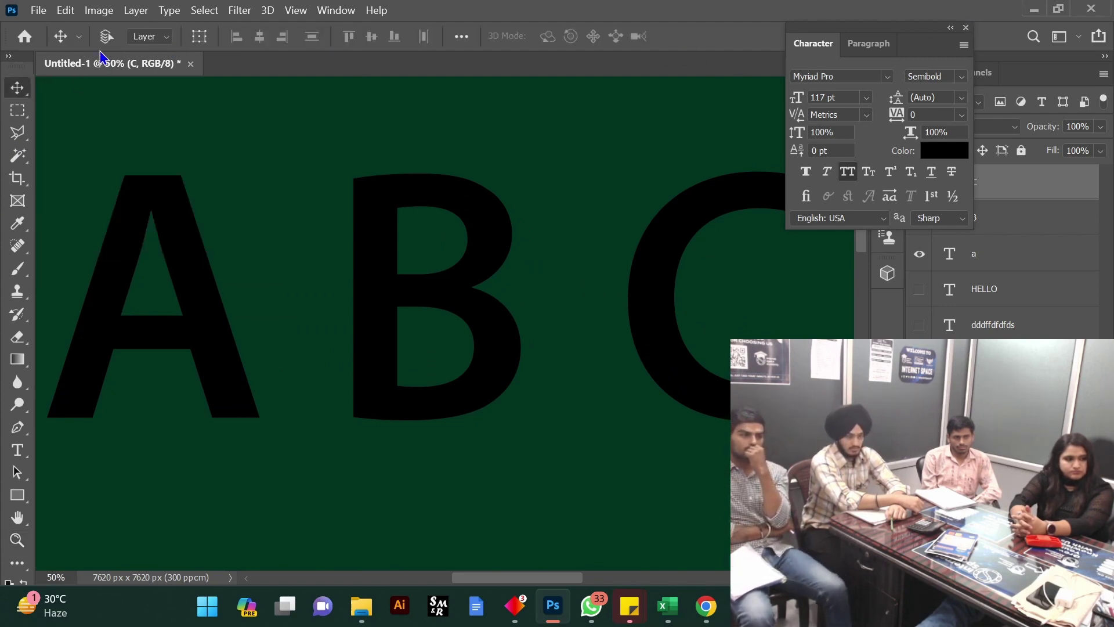
click(149, 37)
click(149, 36)
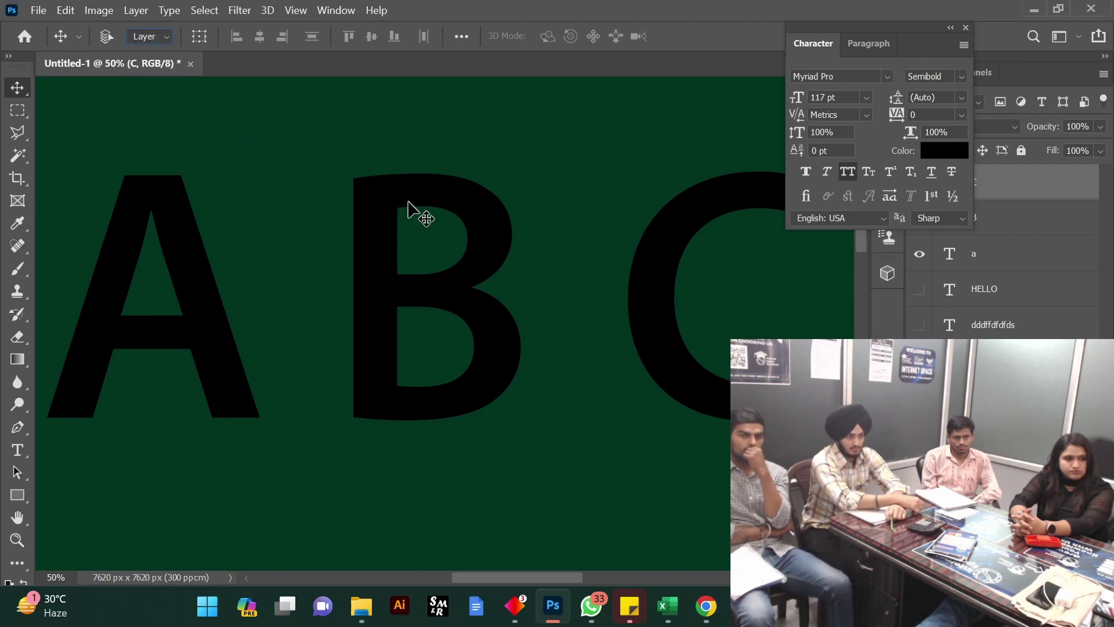
right_click(368, 216)
click(400, 217)
drag(380, 216, 223, 265)
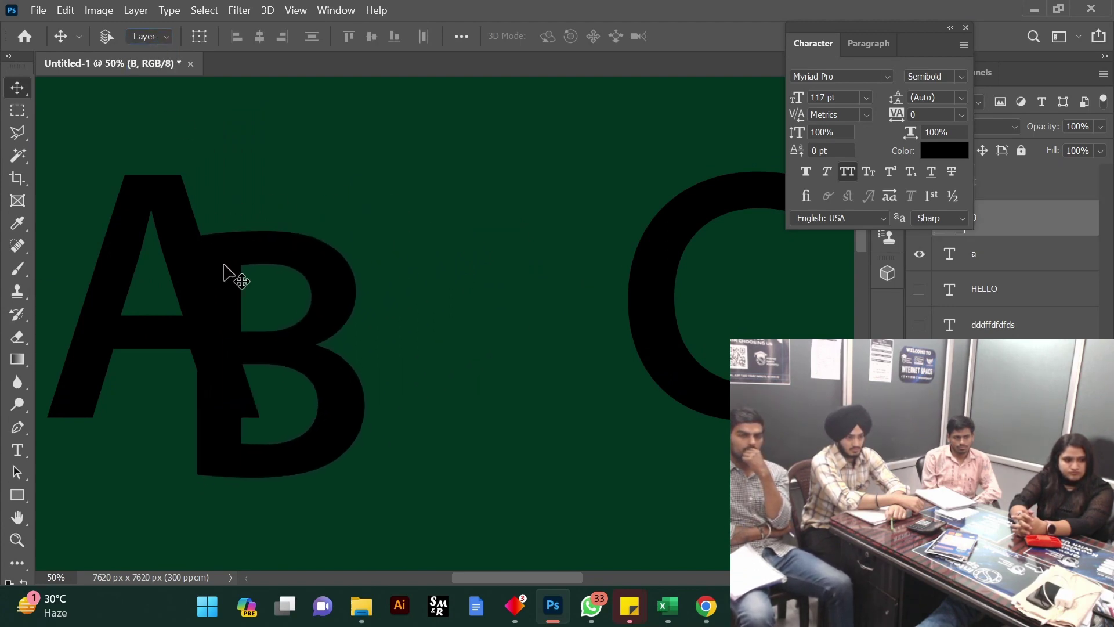
Move the C next to the A so it overlaps the B, shifting the B slightly further over the A
right_click(686, 228)
click(700, 229)
drag(677, 229, 268, 249)
right_click(265, 245)
click(281, 251)
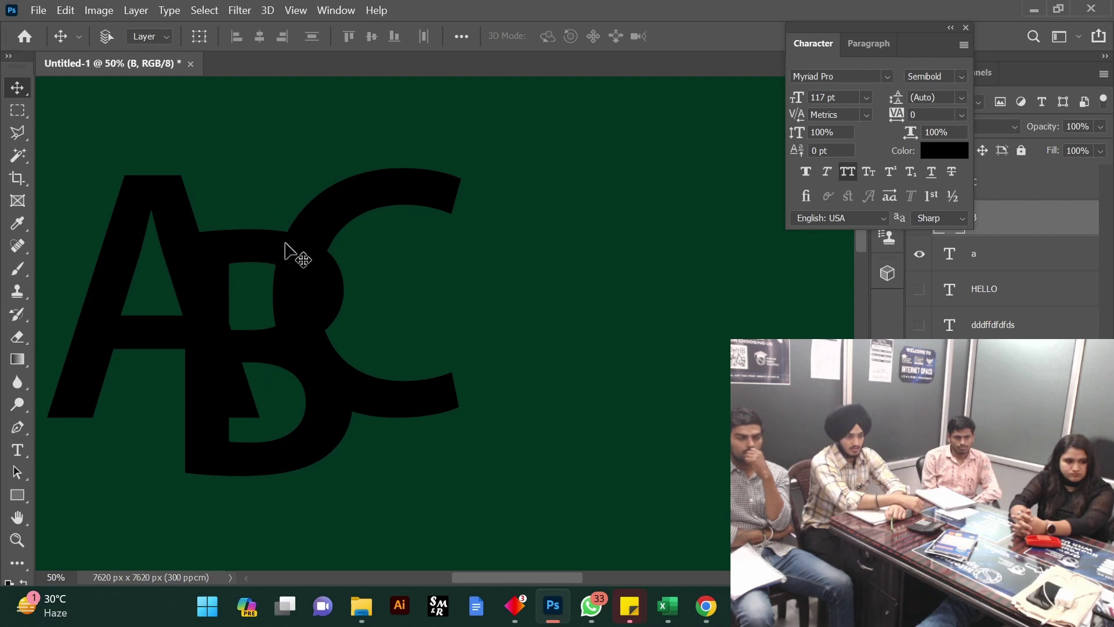
right_click(348, 218)
click(371, 226)
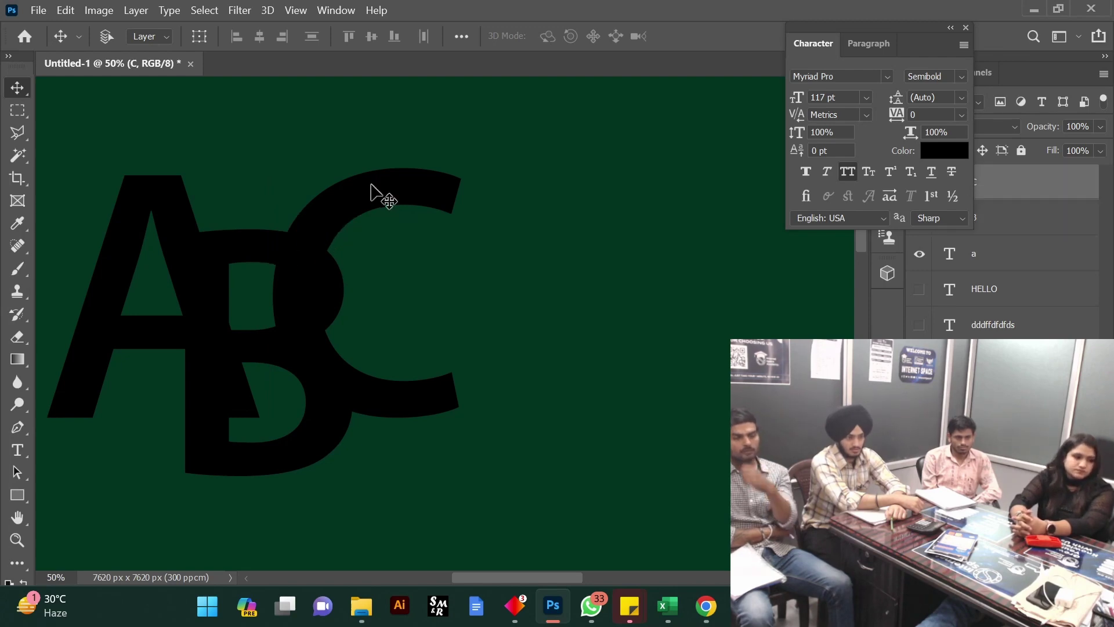
drag(373, 191, 342, 195)
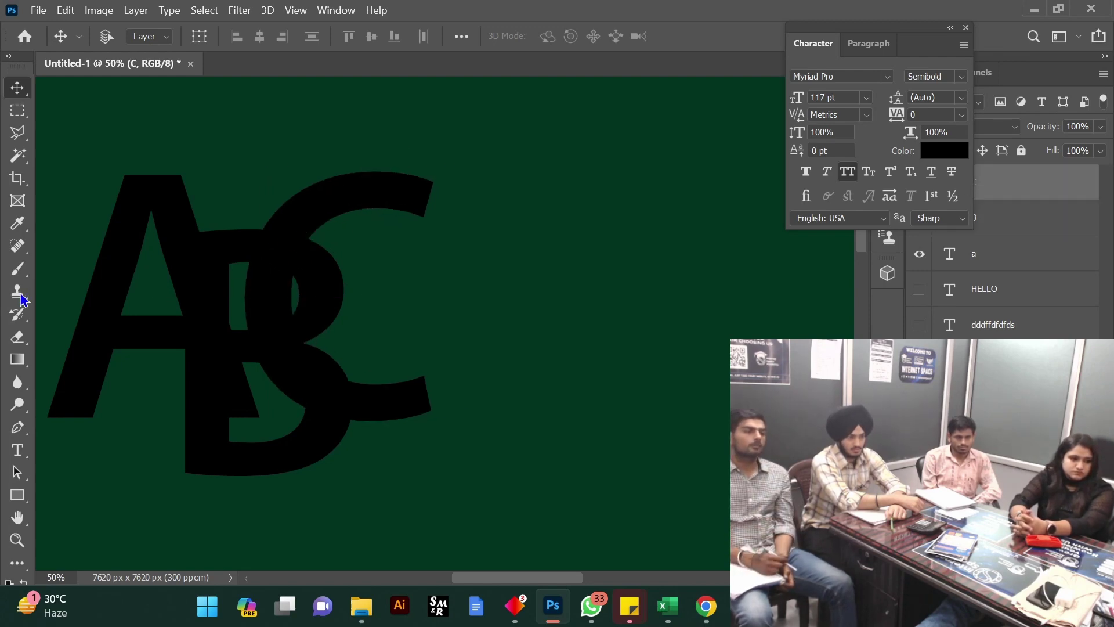
Collapse the Character panel and try to select the B's text on the canvas for editing
click(18, 449)
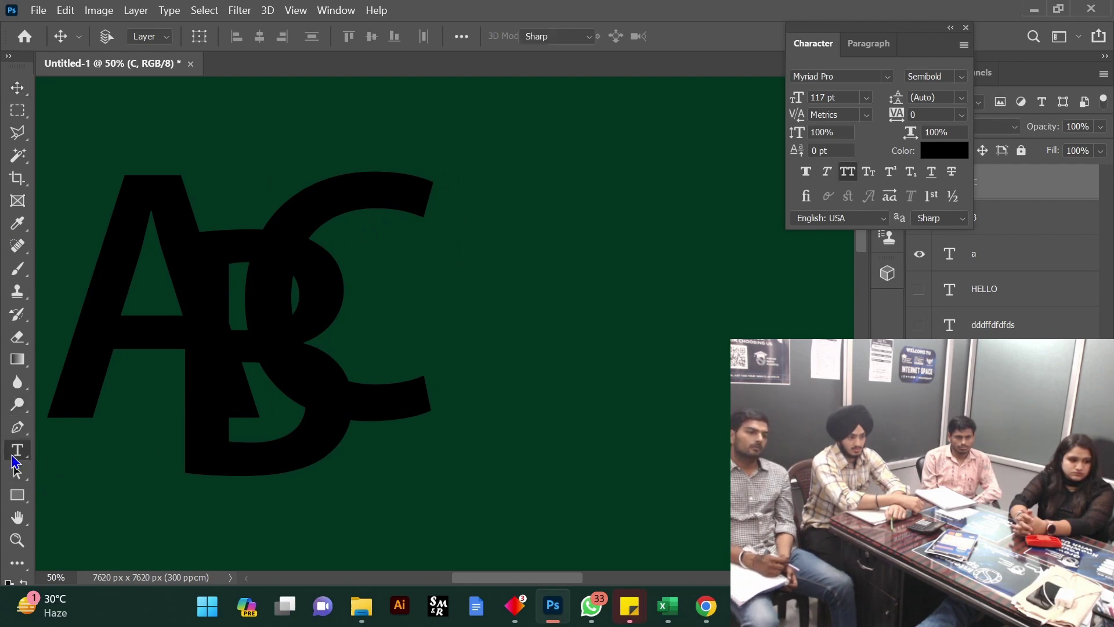
click(223, 341)
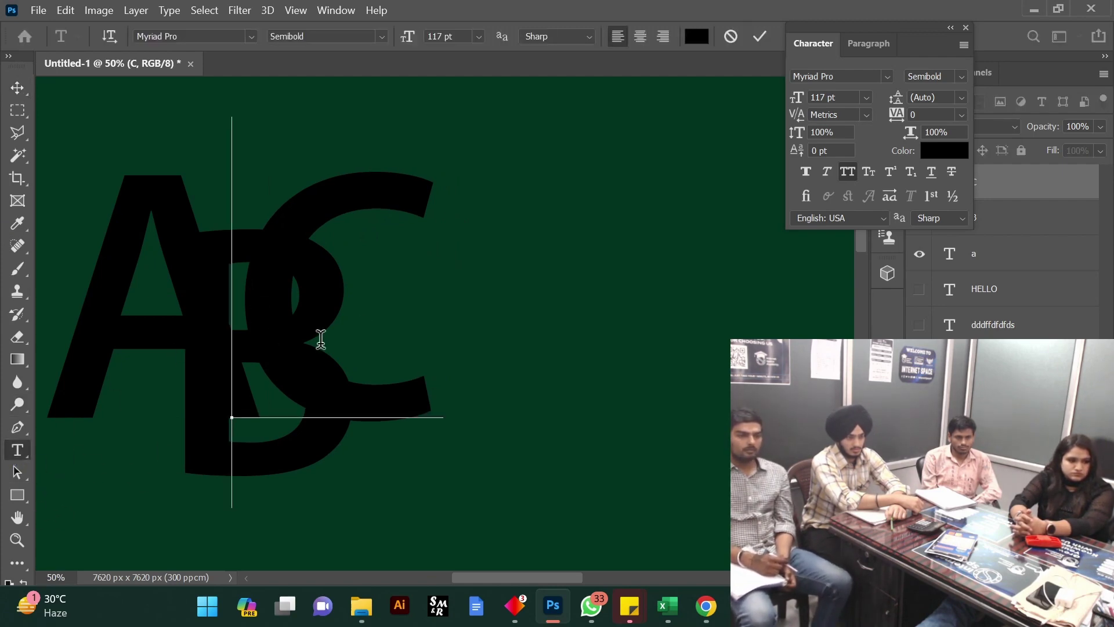
click(950, 28)
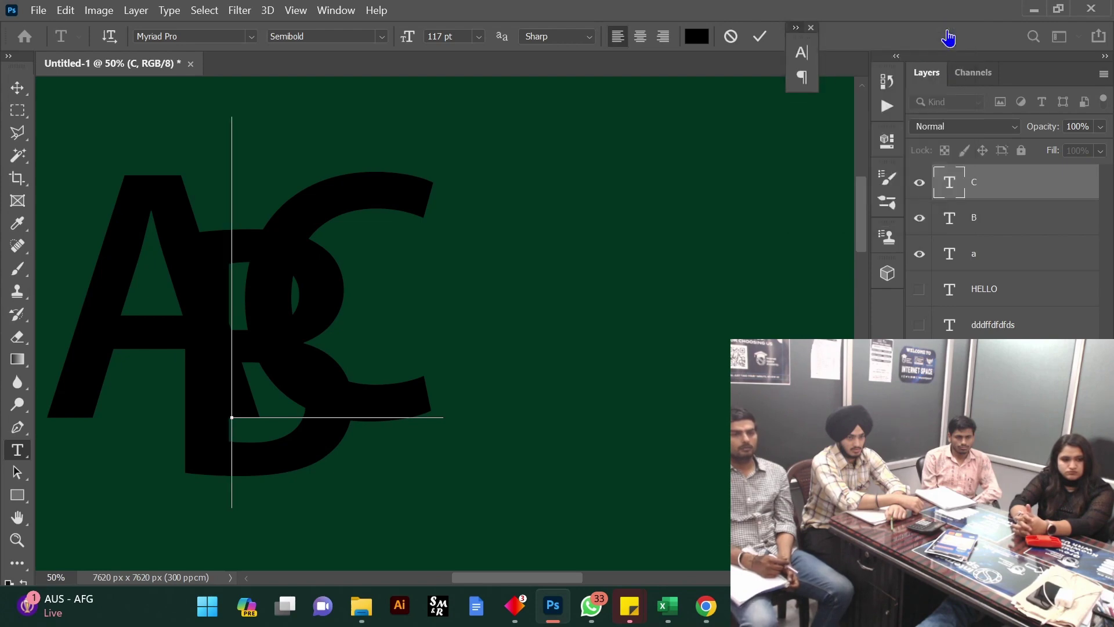
click(976, 225)
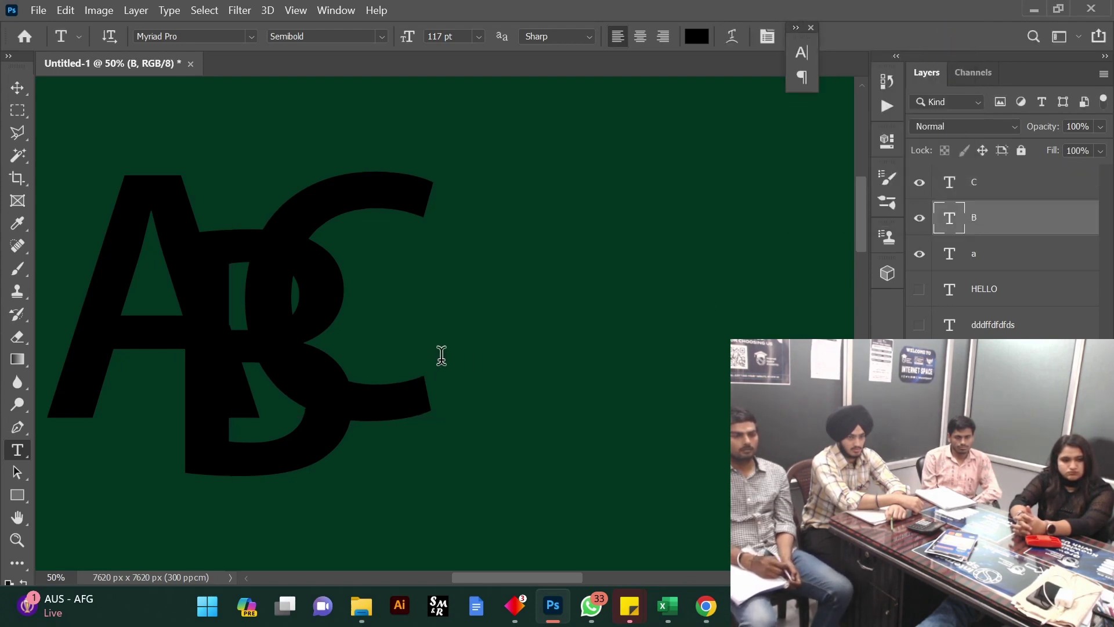
double_click(247, 361)
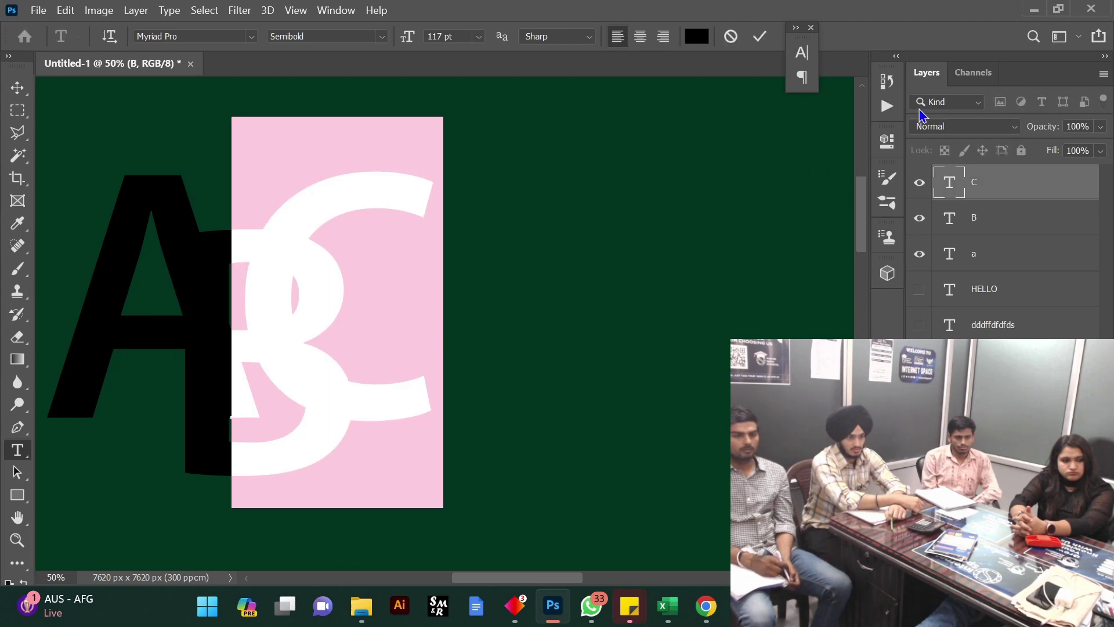
click(758, 36)
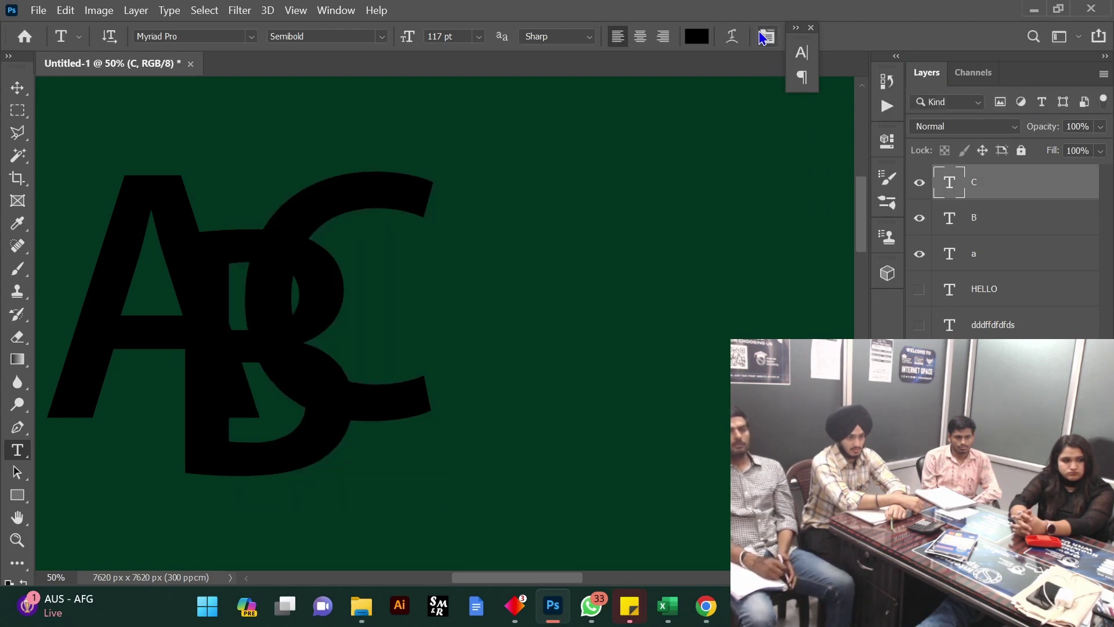
Change the text colour of the B layer to white
click(1007, 228)
right_click(1008, 229)
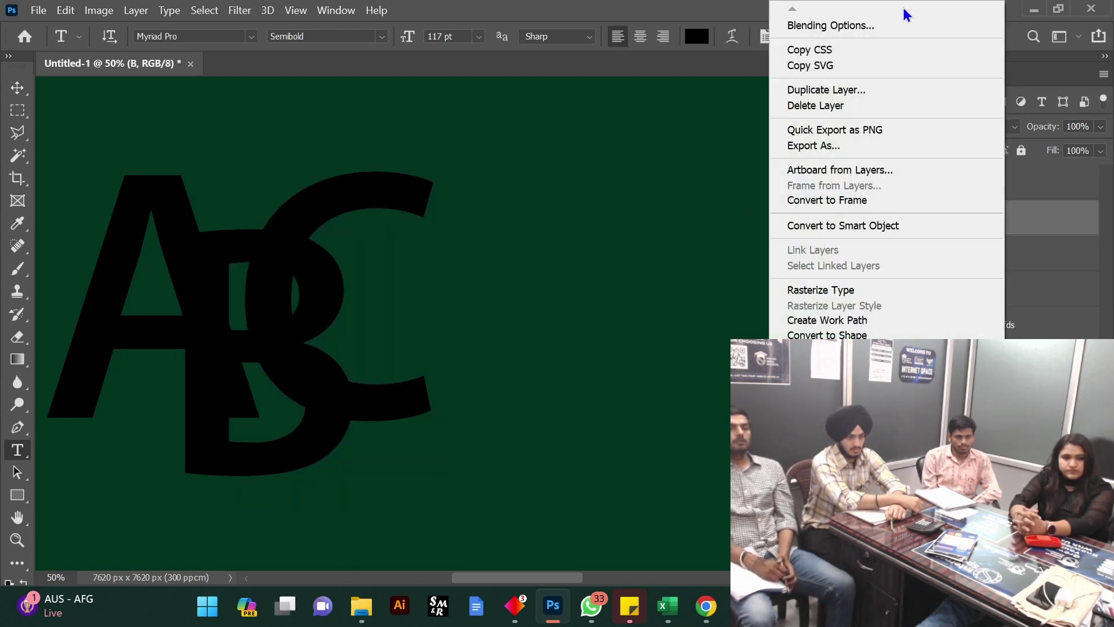
click(700, 46)
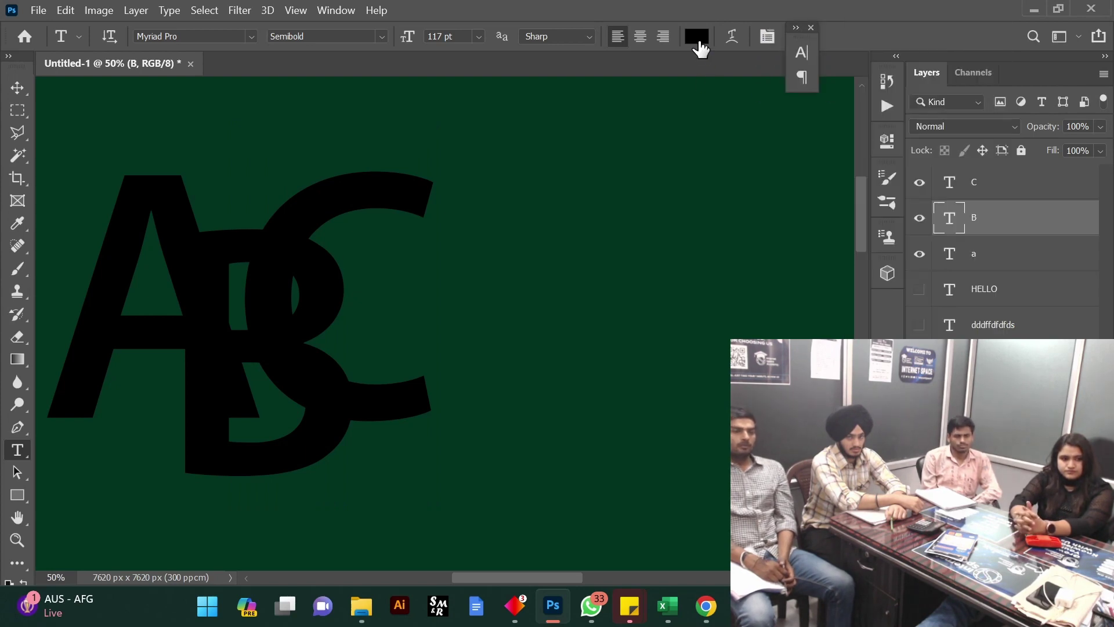
click(698, 45)
drag(633, 224, 472, 162)
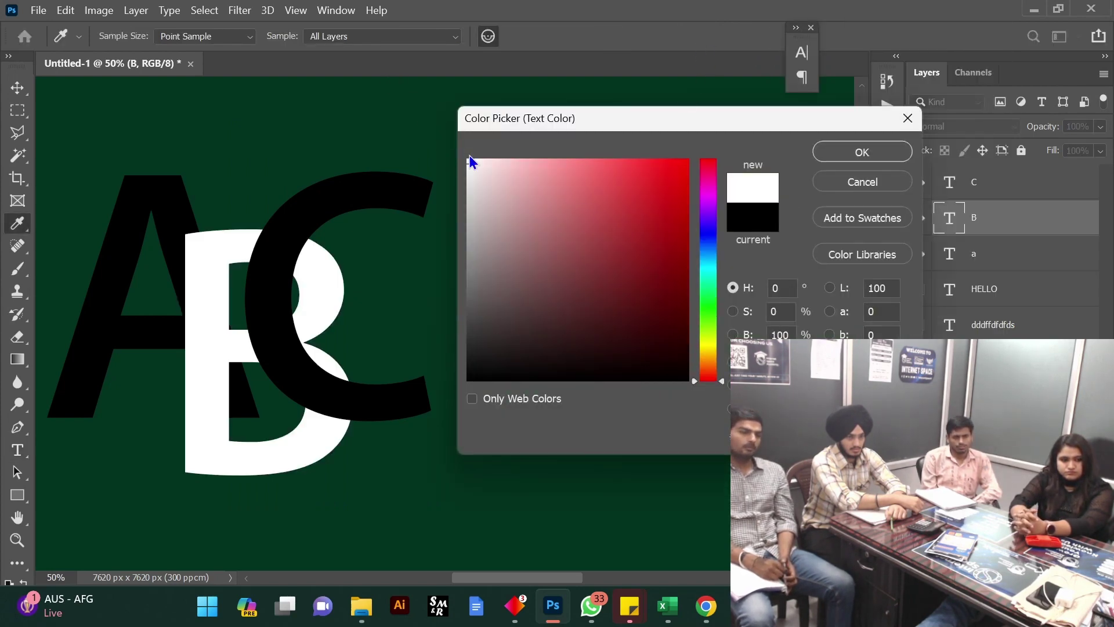
click(859, 152)
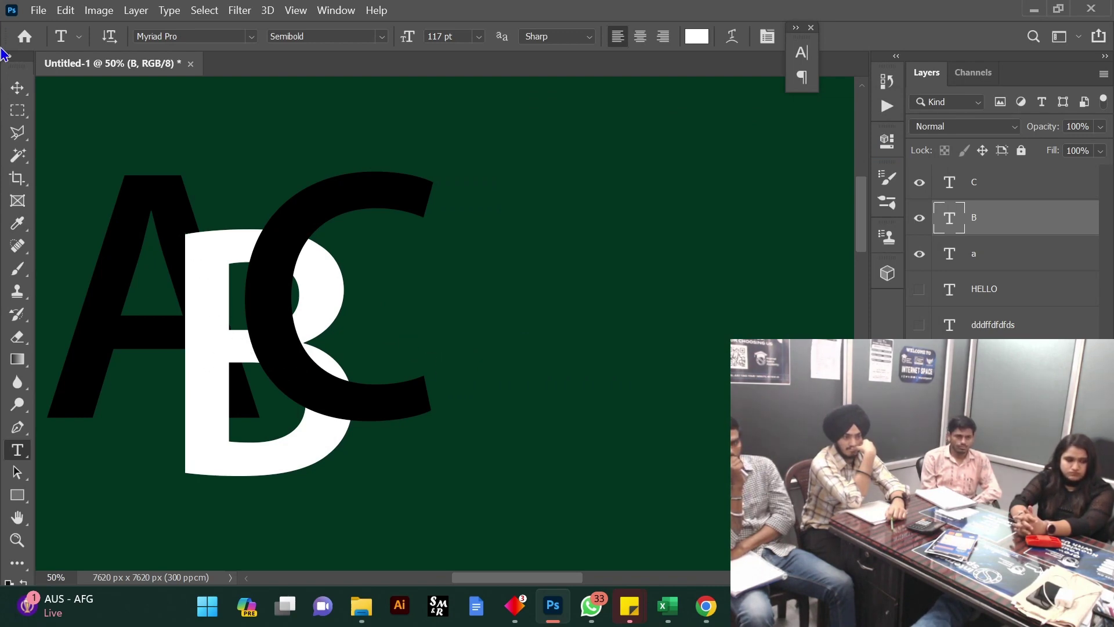
Move the white B up and slightly to the right so it sits between the A and the C
click(17, 87)
right_click(314, 303)
click(333, 323)
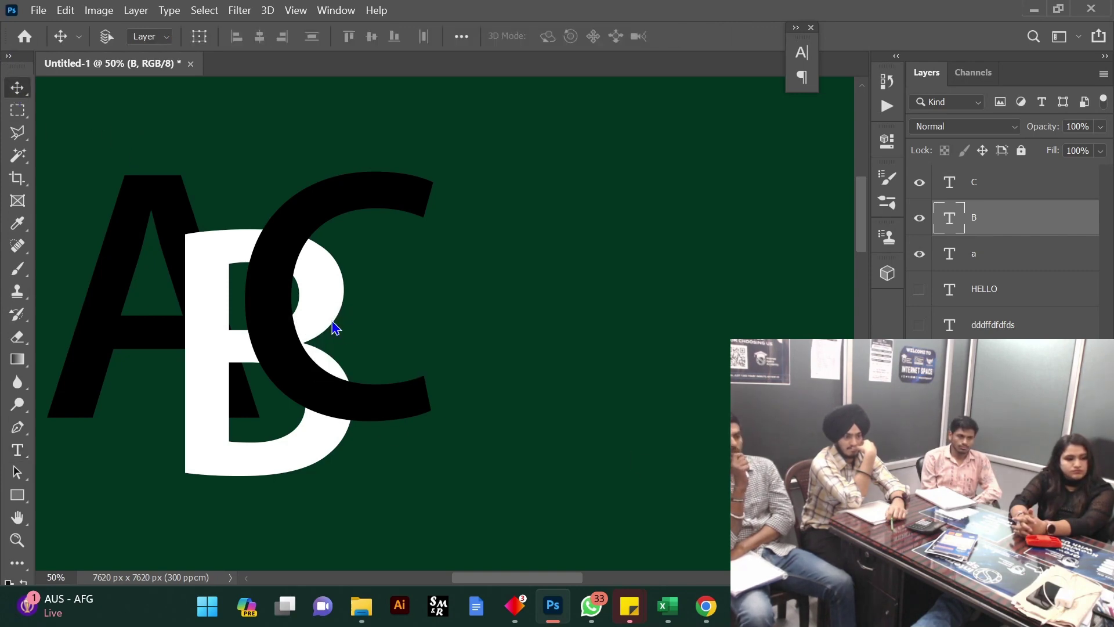
drag(333, 323, 350, 287)
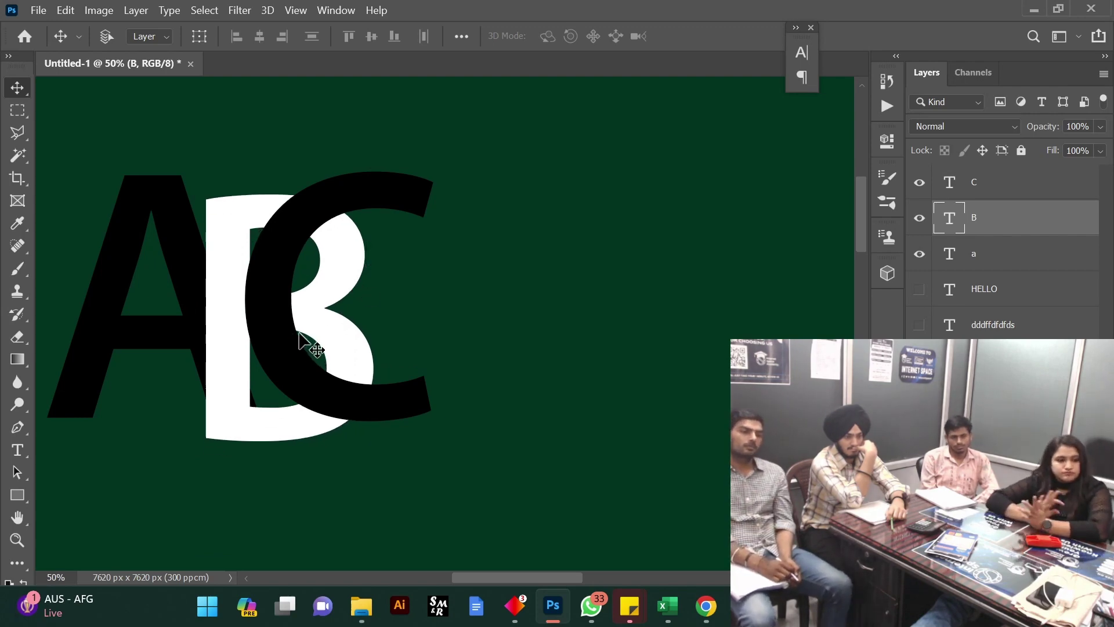
Draw a rectangular marquee selection about 772 by 417 px around the lower half of the B
click(16, 541)
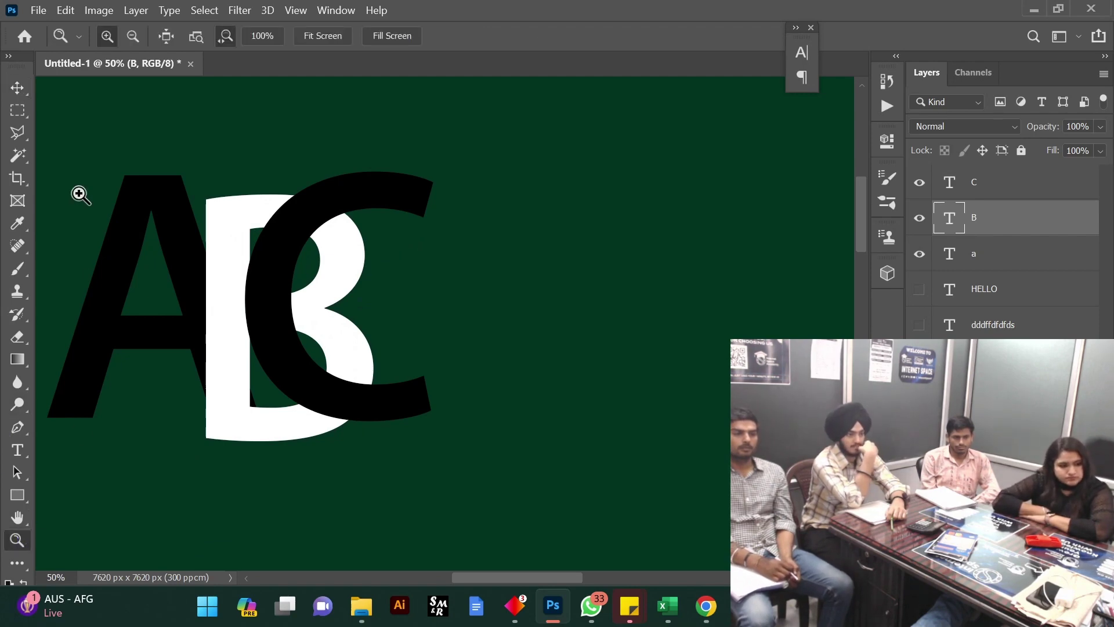
click(311, 375)
click(312, 348)
click(311, 339)
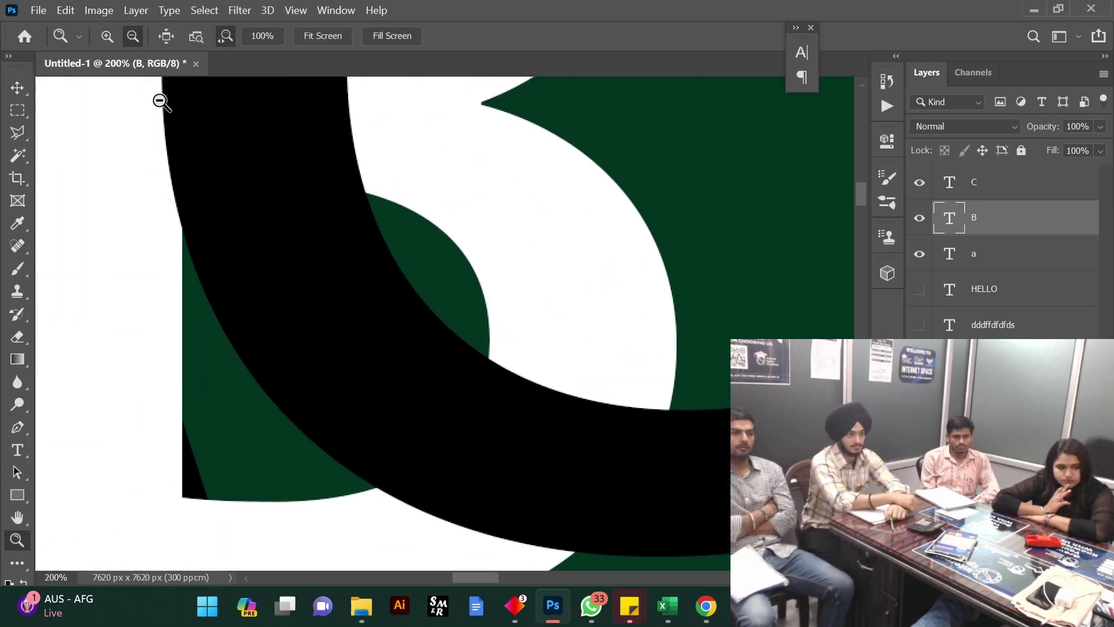
alt+click(193, 187)
scroll(193, 199, up, 1)
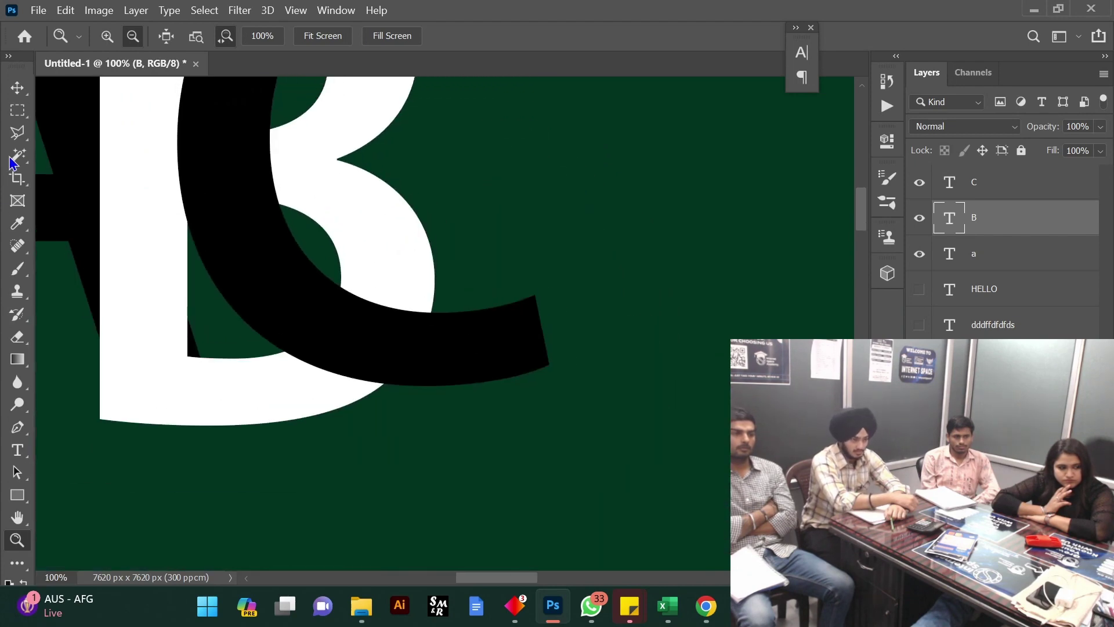
click(18, 111)
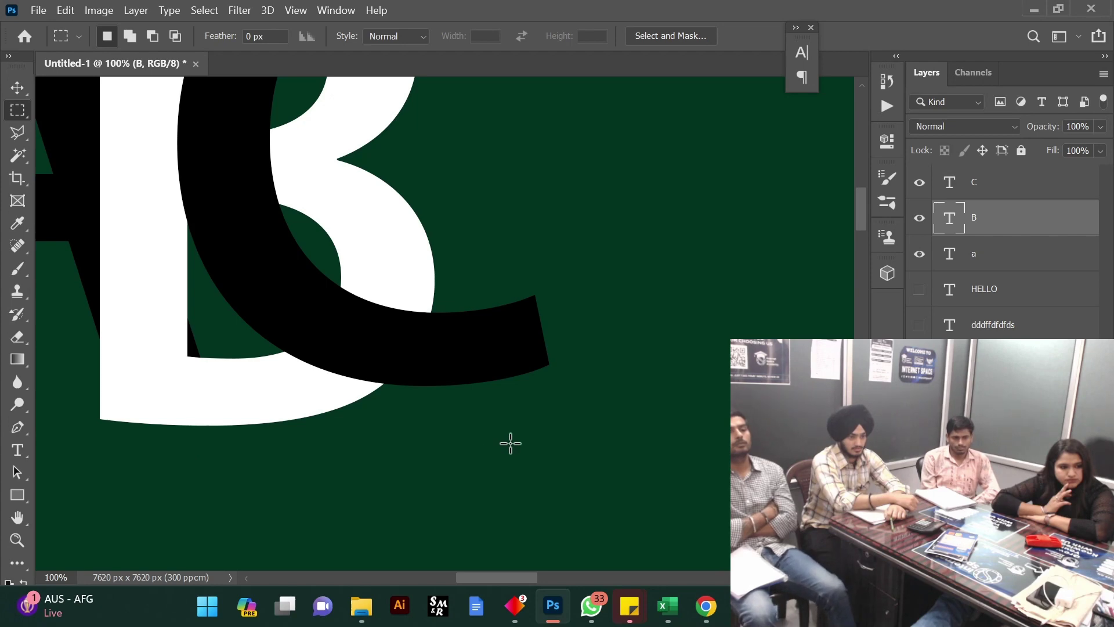
drag(140, 466, 64, 202)
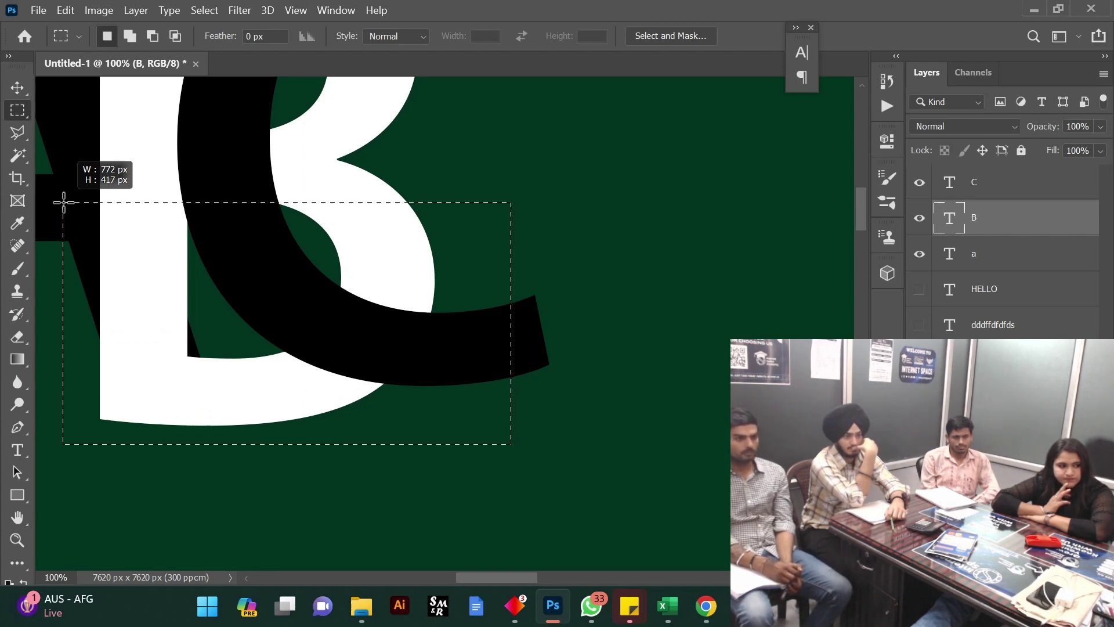
drag(63, 202, 64, 202)
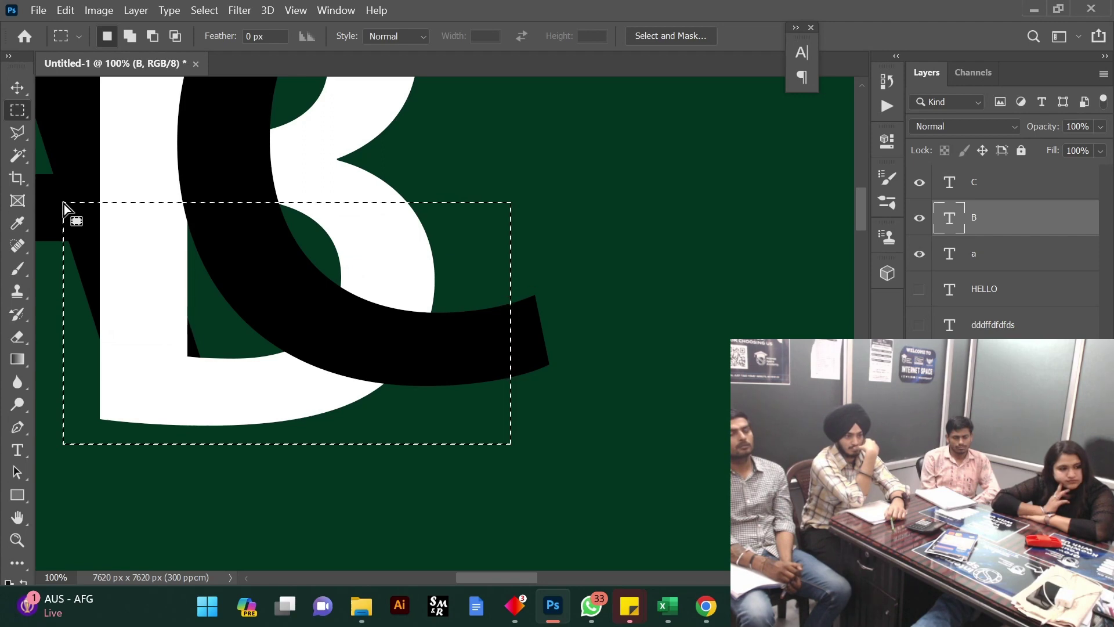
Open the context commands of the B layer
right_click(1050, 222)
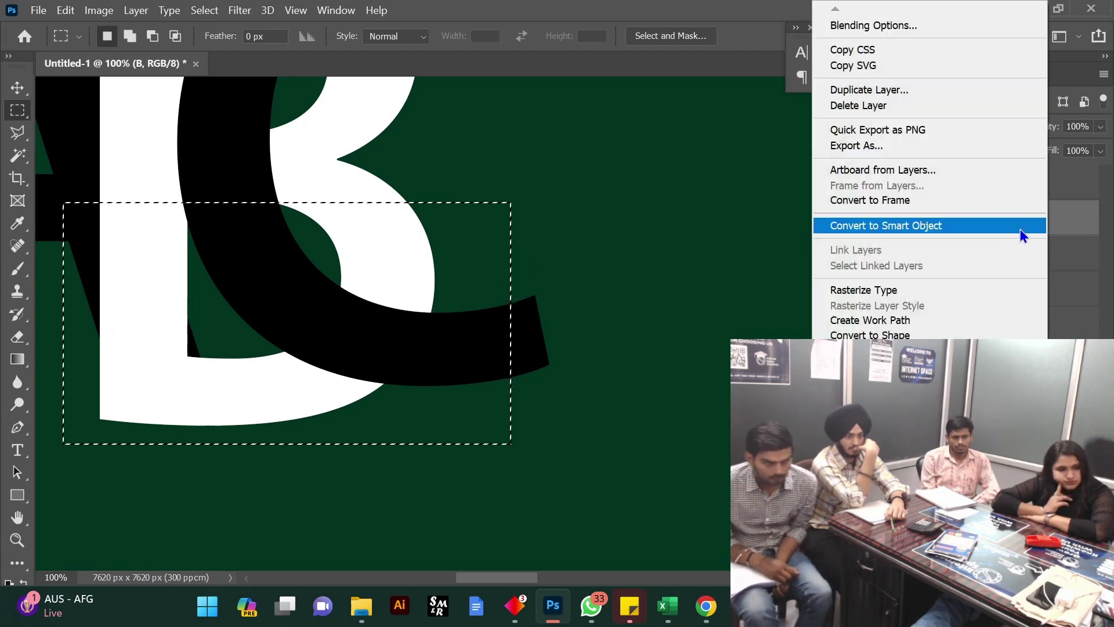
Rasterize the B text layer and cut its selected lower part onto a new layer
click(891, 289)
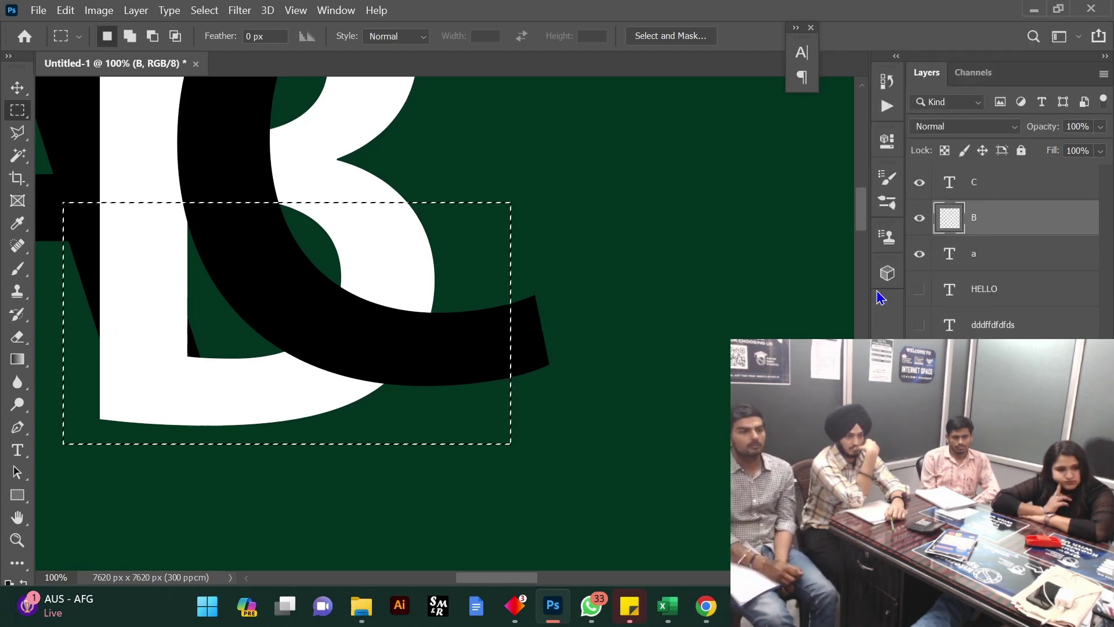
right_click(336, 271)
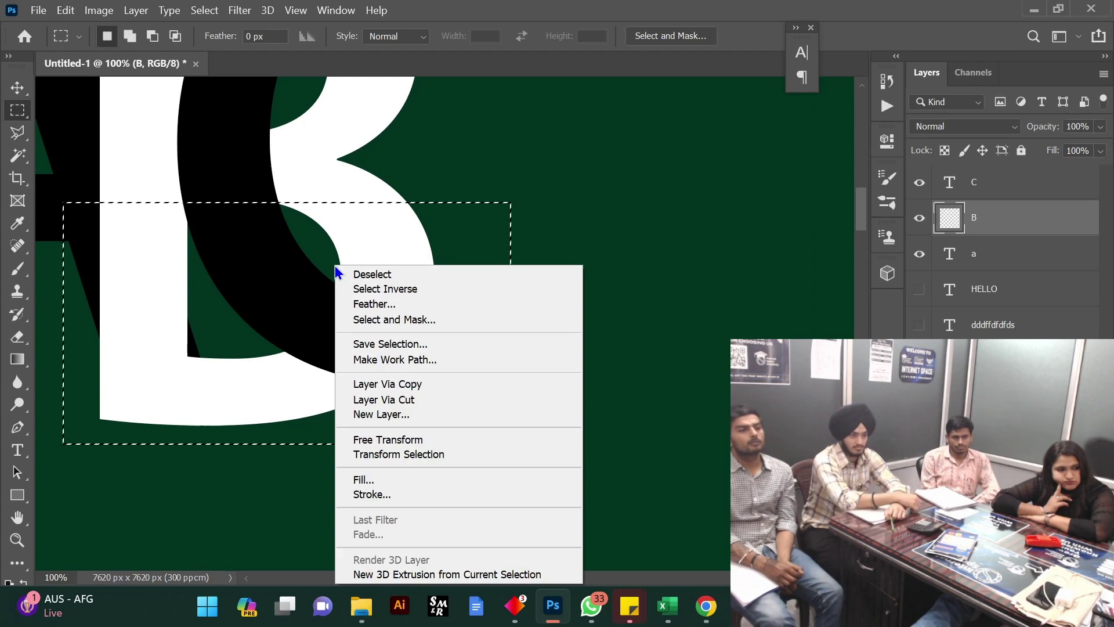
click(434, 401)
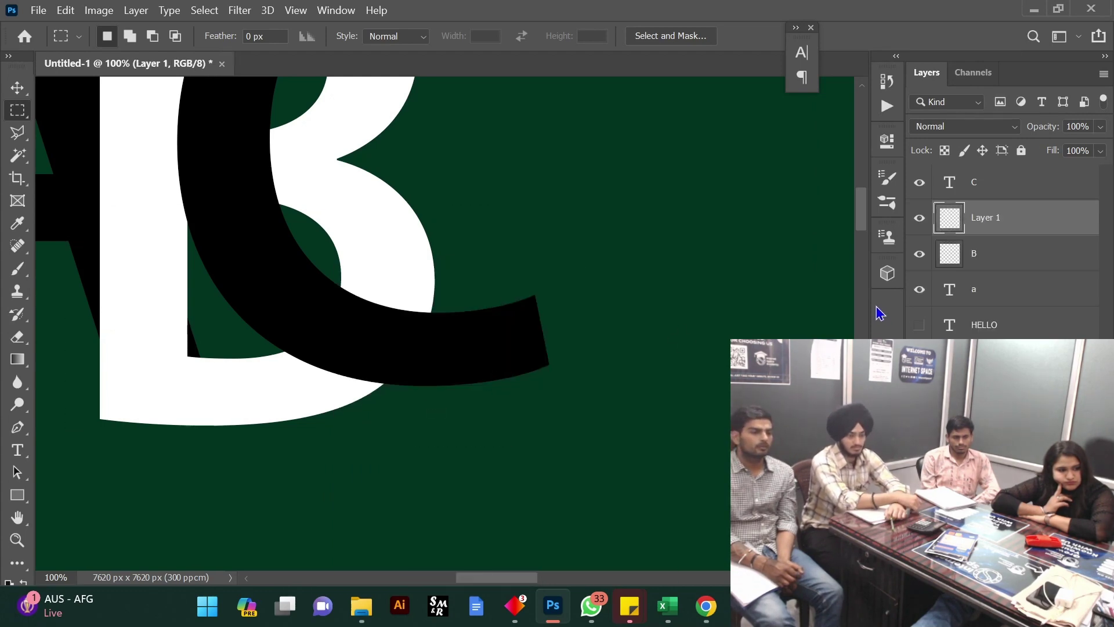
Stack the B layer above the C layer, and return it to its place below Layer 1
drag(1065, 257, 1031, 187)
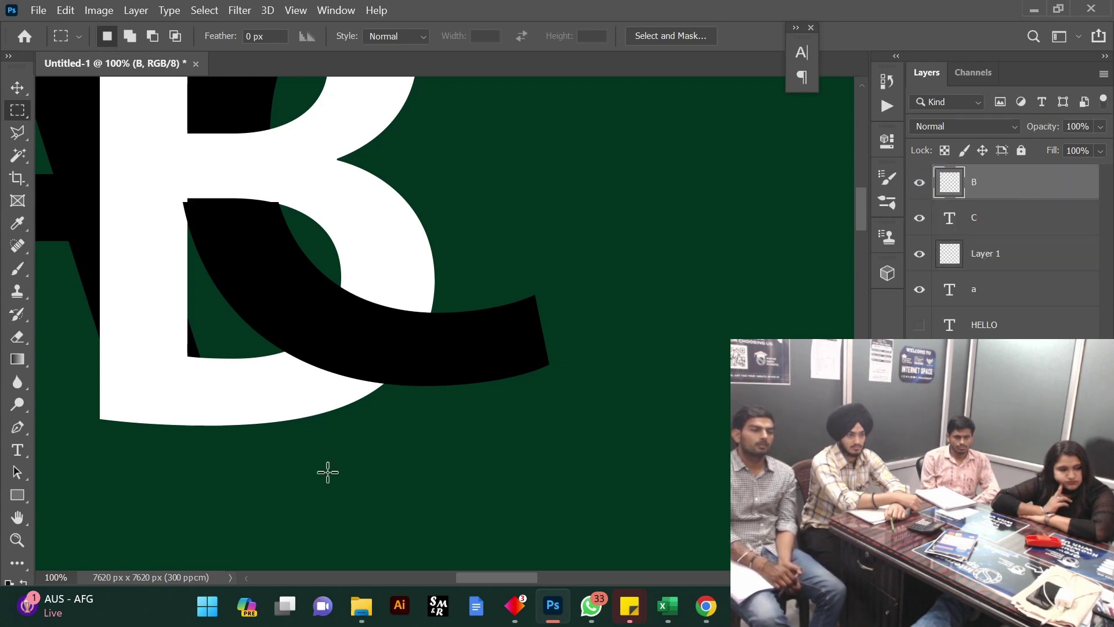
click(16, 539)
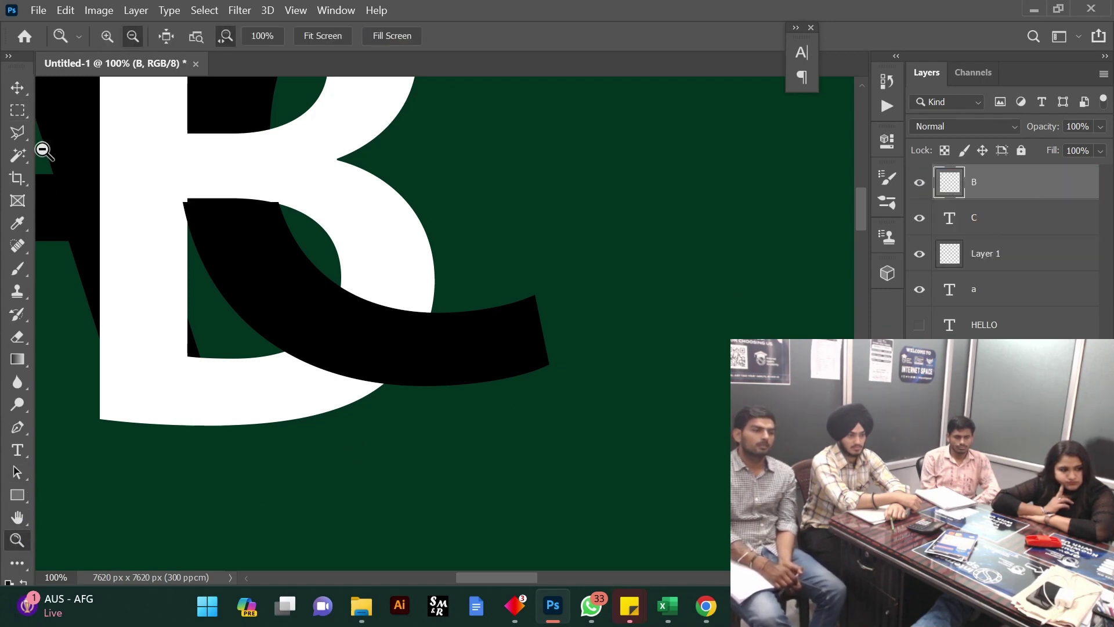
click(218, 222)
click(241, 224)
click(244, 224)
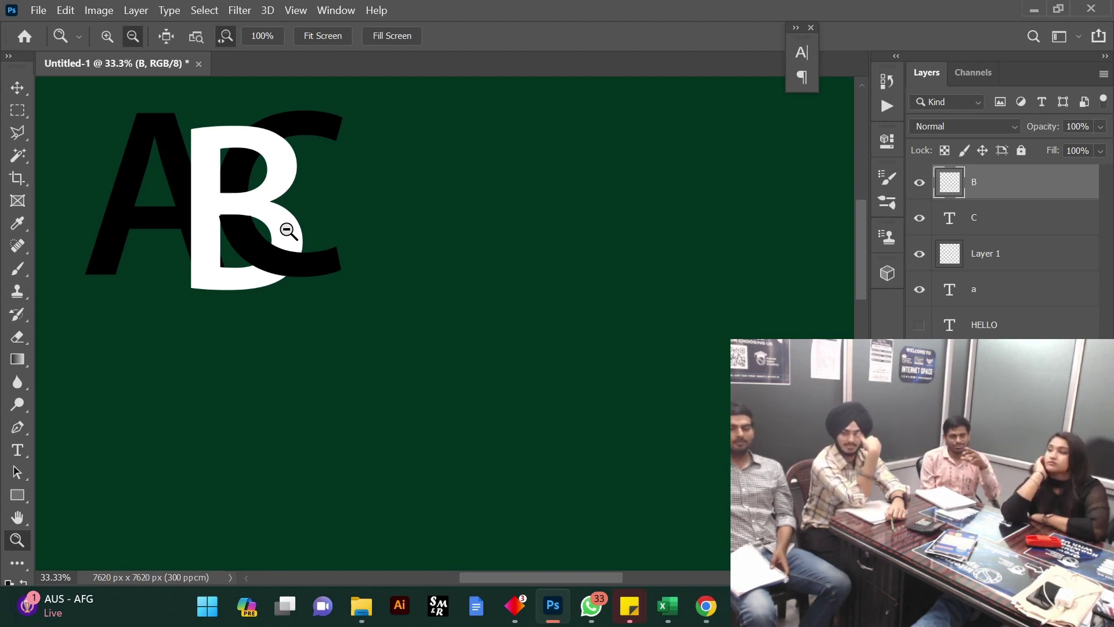
key(ctrl+bracketleft)
key(ctrl+bracketleft)
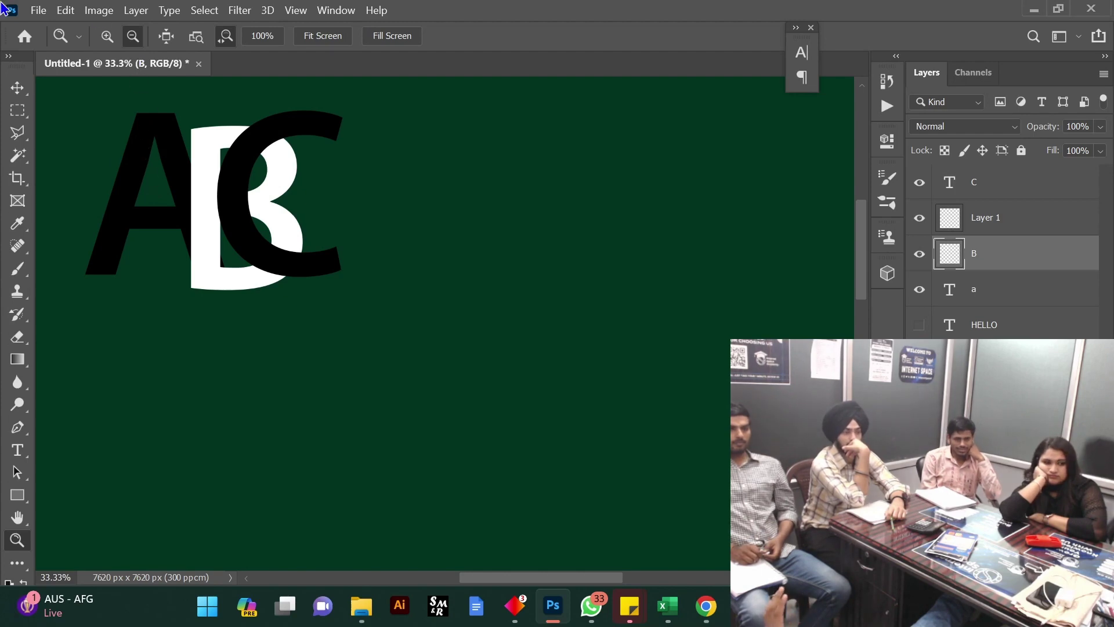
Move the upper part of the letter B up and left over the A, separating it from its lower part
click(16, 116)
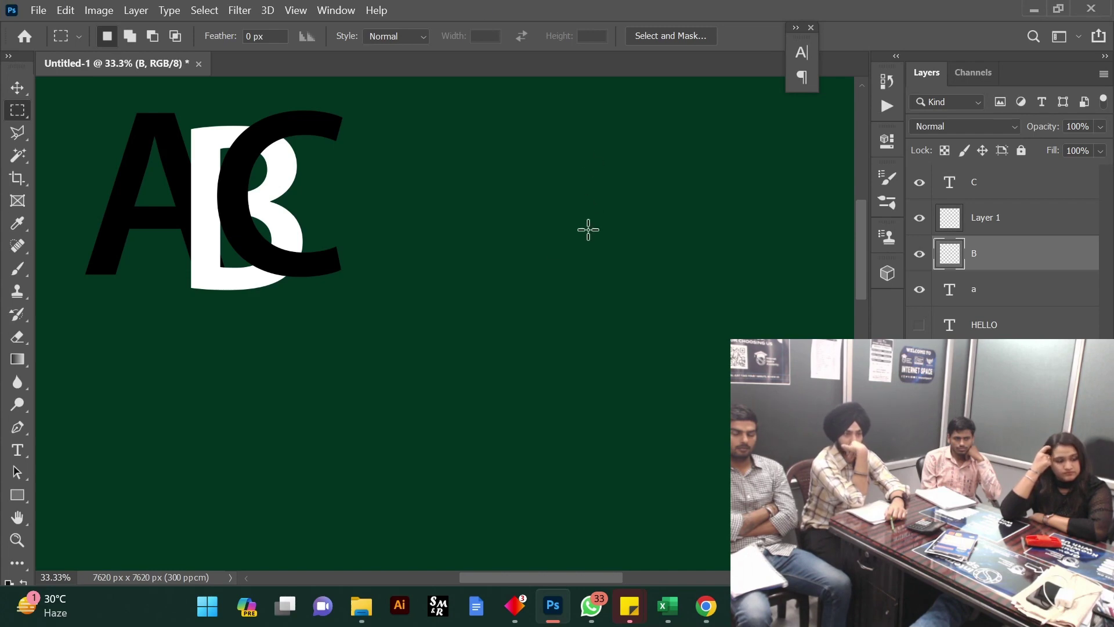
click(17, 540)
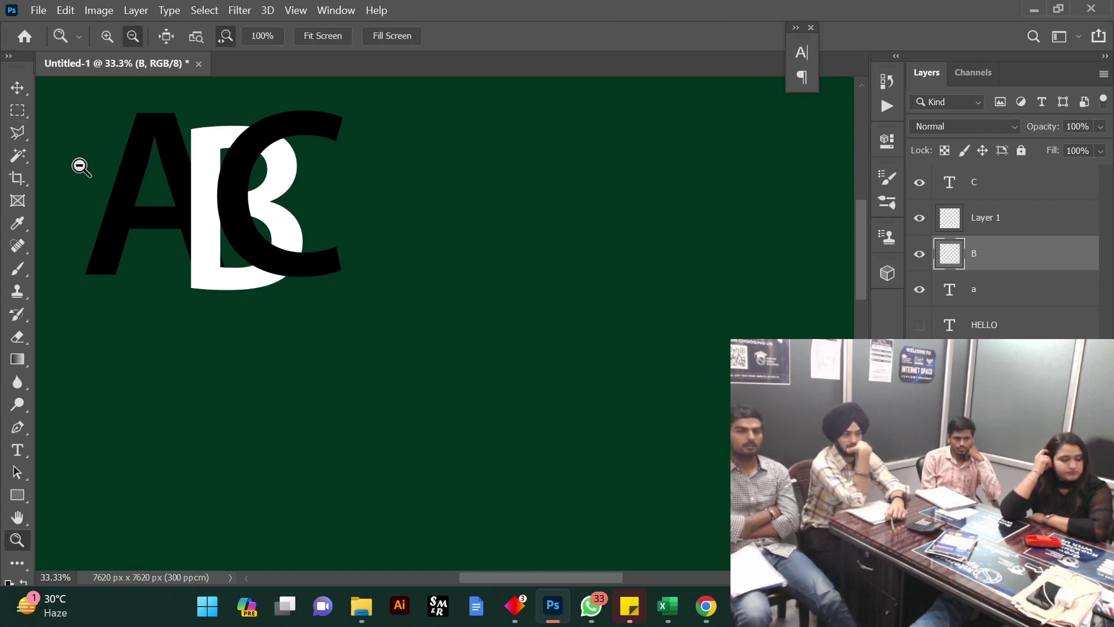
click(107, 35)
scroll(159, 312, up, 2)
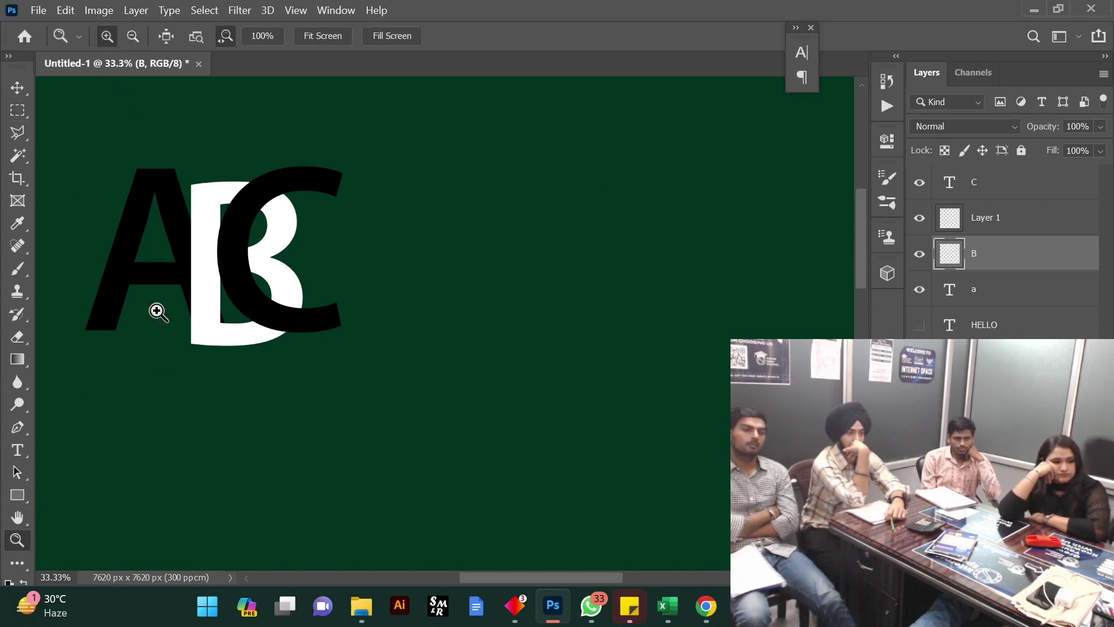
click(16, 88)
right_click(202, 221)
click(209, 224)
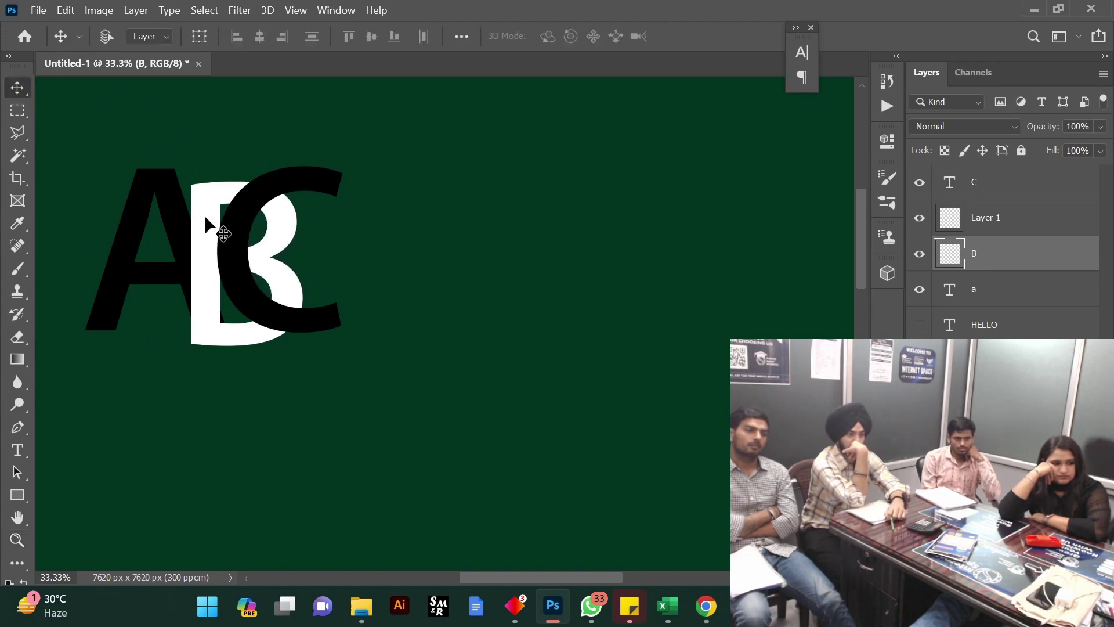
drag(209, 224, 182, 214)
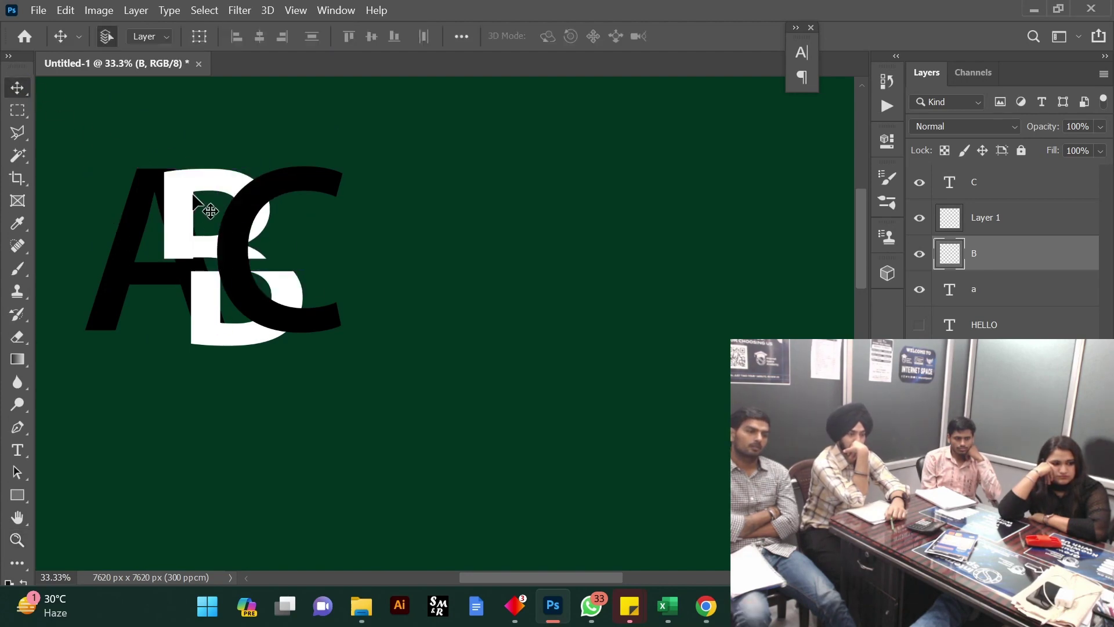
Undo the move, the layer cut, the rasterizing and the rectangular selection on the letter B
key(ctrl+z)
key(ctrl+z)
key(ctrl+z)
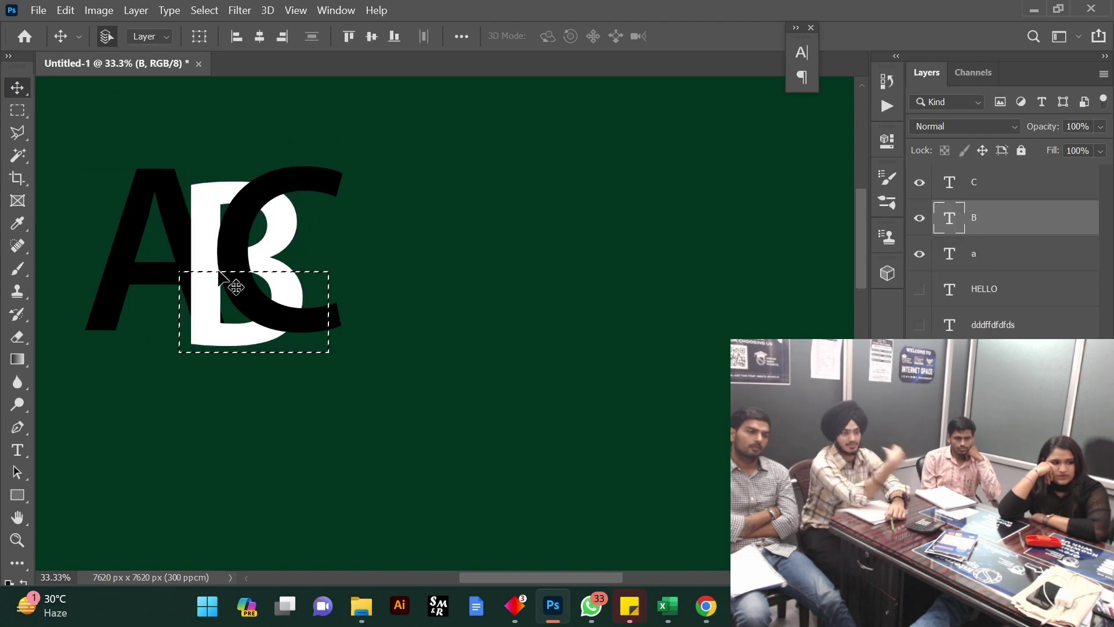
key(ctrl+z)
Move the whole letter B up and left so it overlaps more of the letter A
right_click(205, 254)
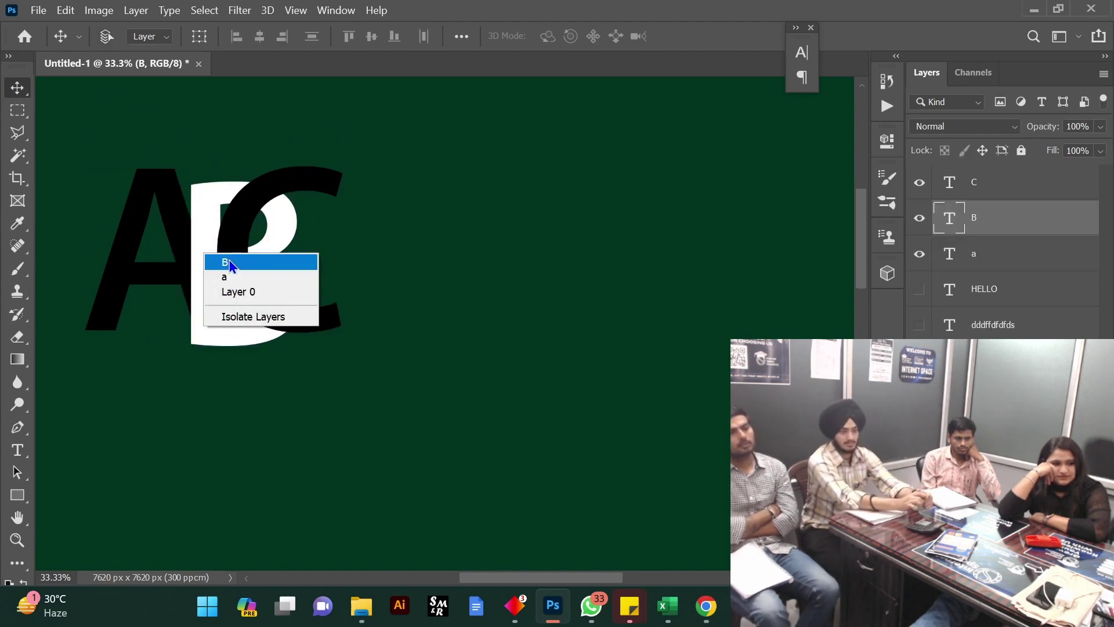
key(Escape)
drag(212, 259, 197, 257)
drag(189, 286, 181, 248)
Select the C layer and move the letter left so it overlaps more of the B
right_click(256, 215)
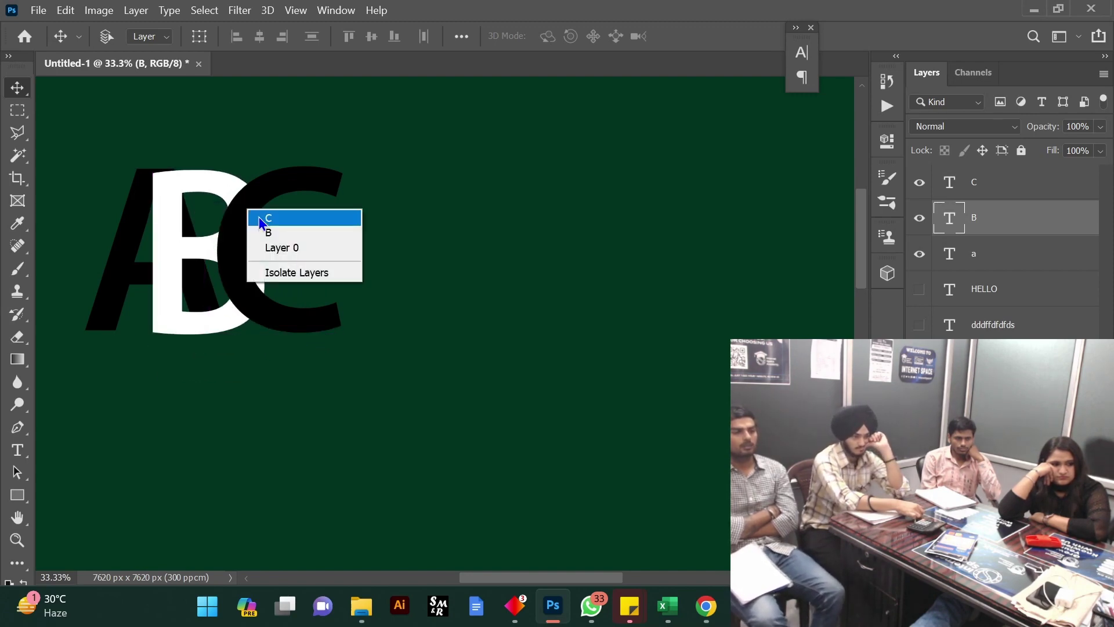
click(261, 222)
drag(261, 223, 234, 217)
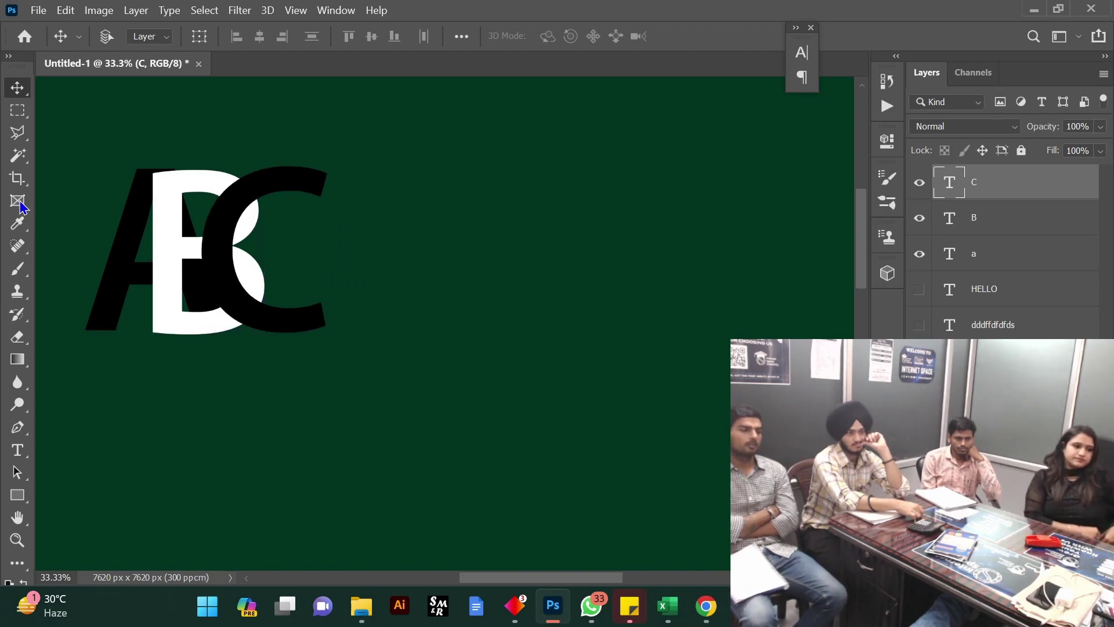
Draw a closed Polygonal Lasso selection around the area where the C's left curve overlaps the right half of the B
click(17, 539)
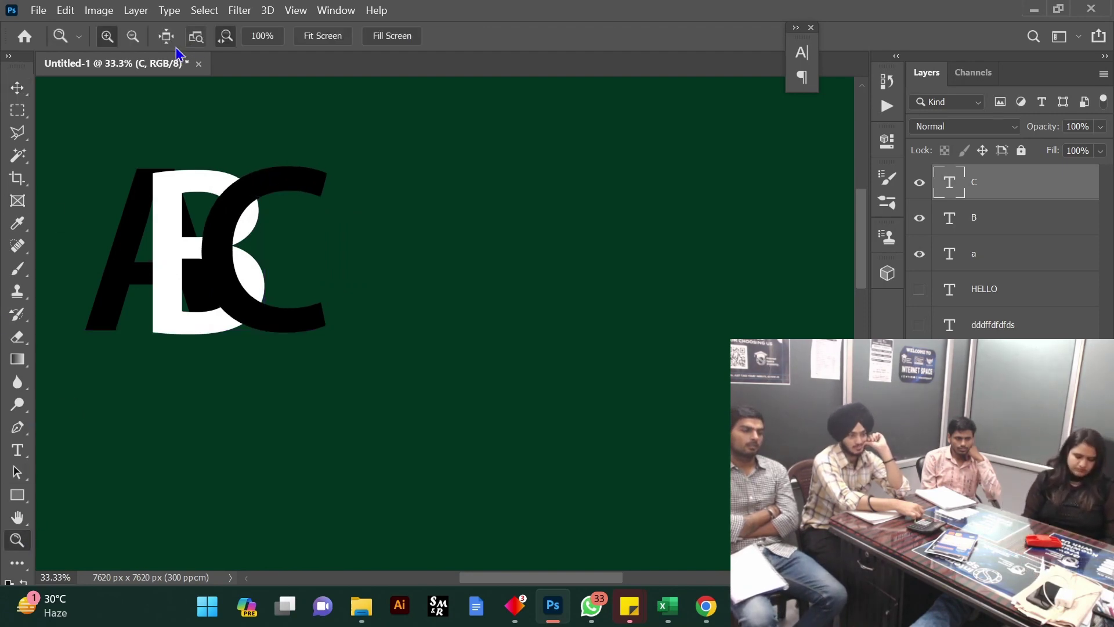
click(150, 231)
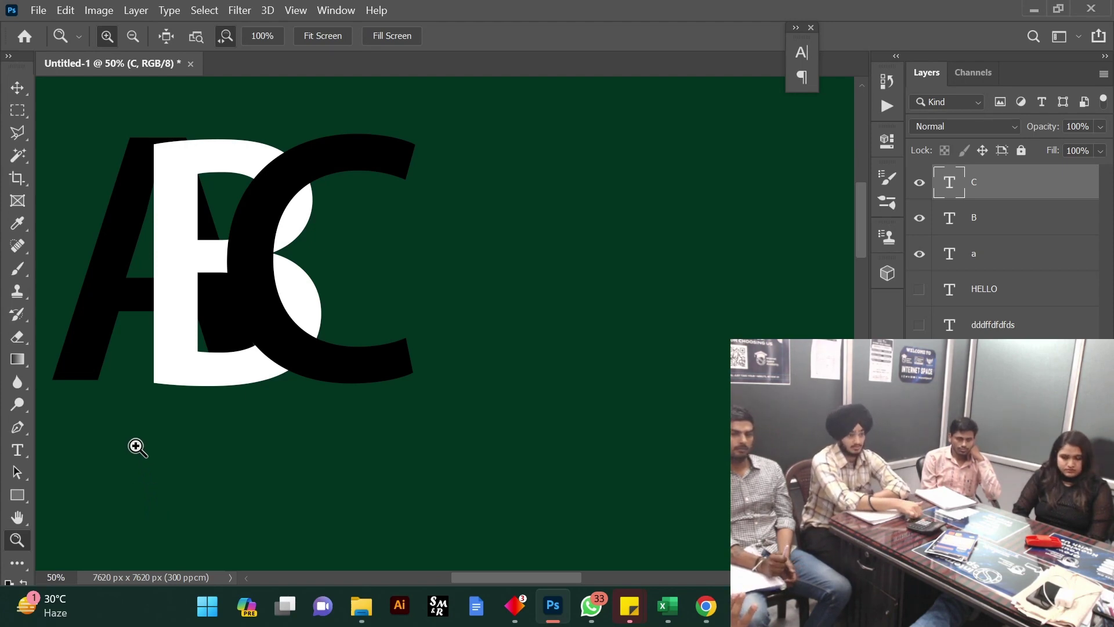
click(168, 194)
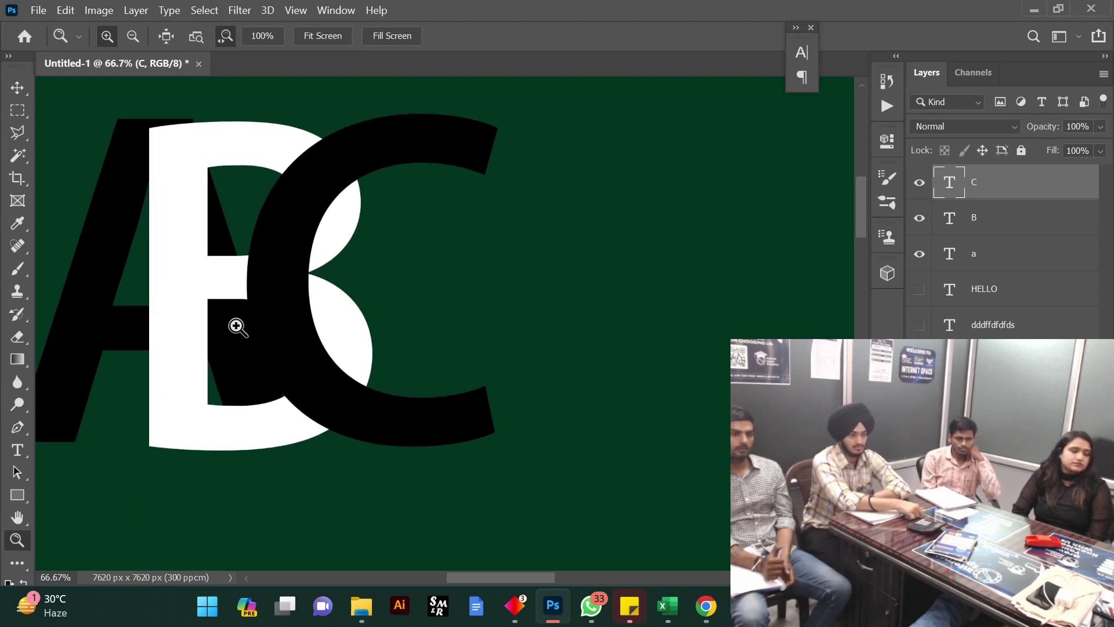
click(17, 110)
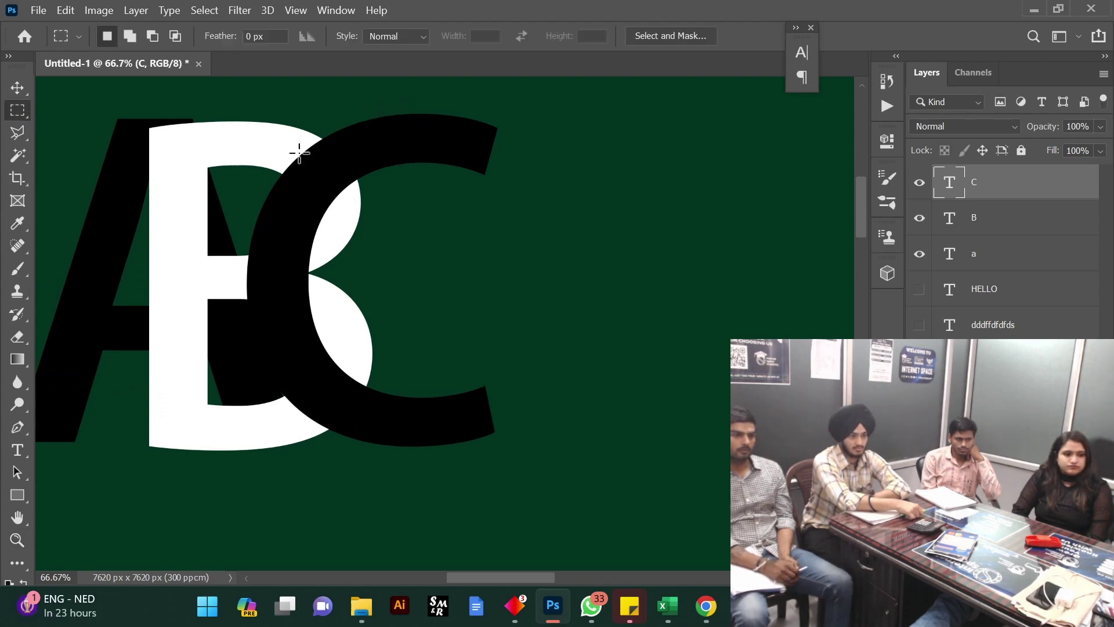
click(18, 135)
click(80, 149)
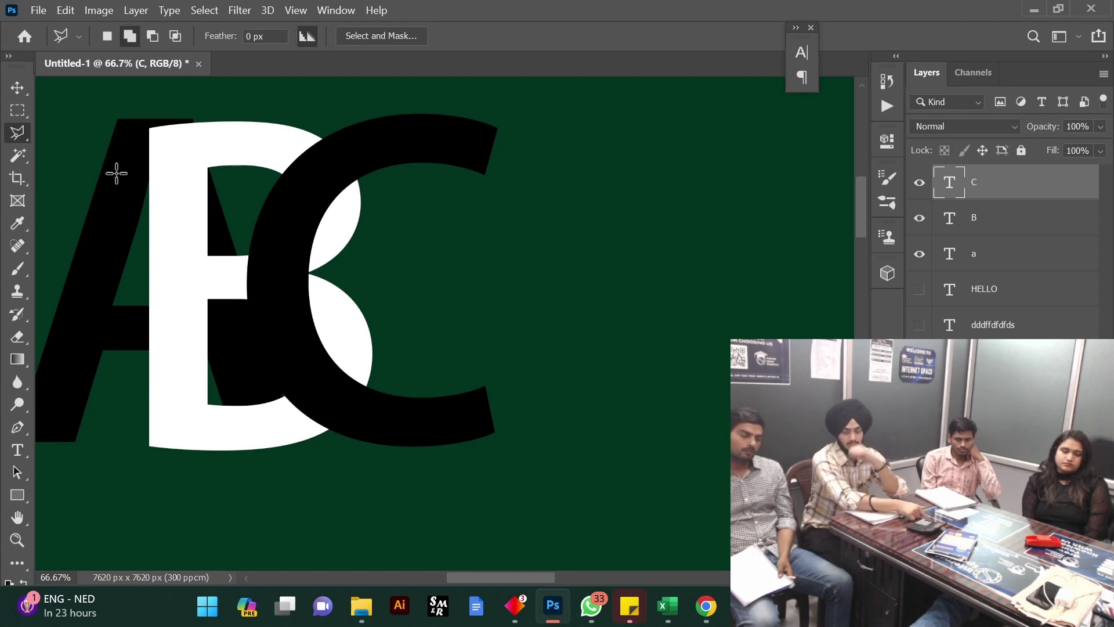
click(18, 539)
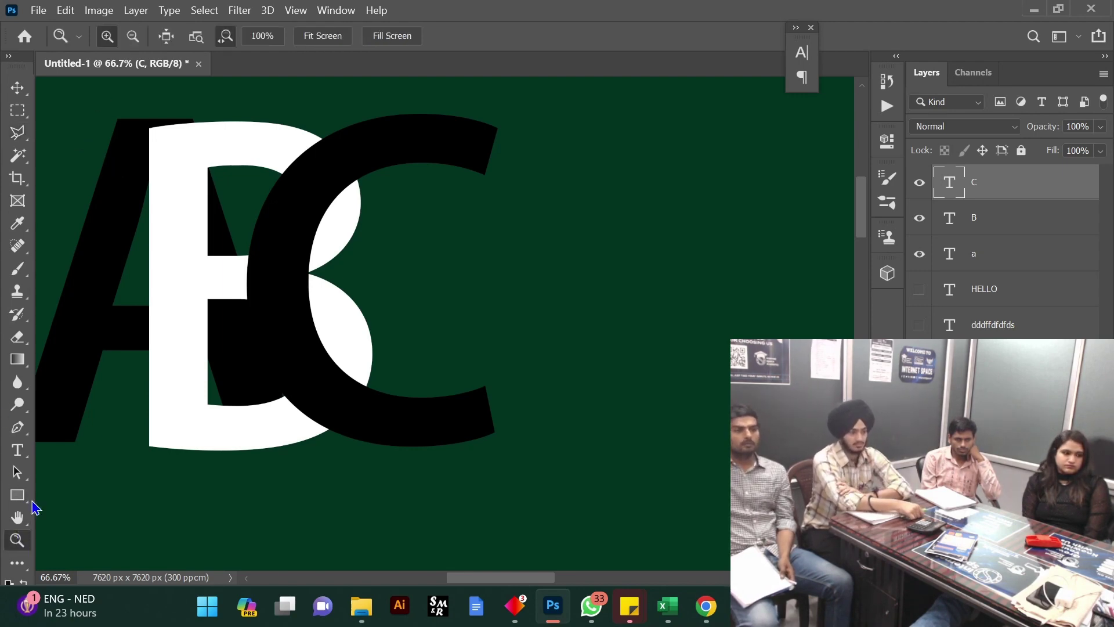
click(322, 142)
scroll(415, 219, down, 1)
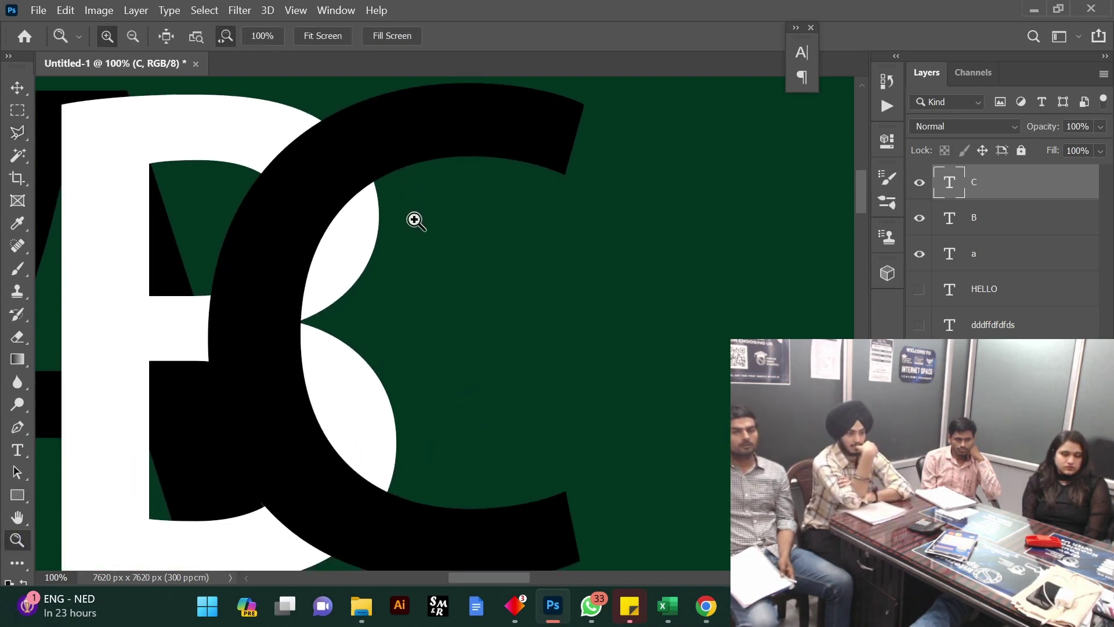
scroll(298, 186, up, 2)
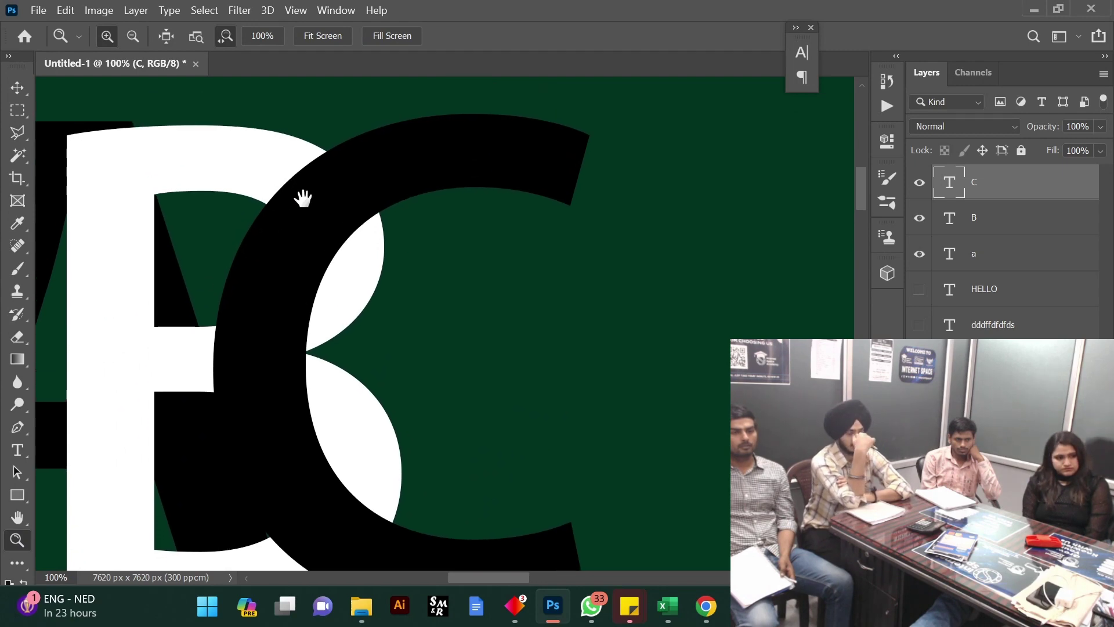
click(18, 133)
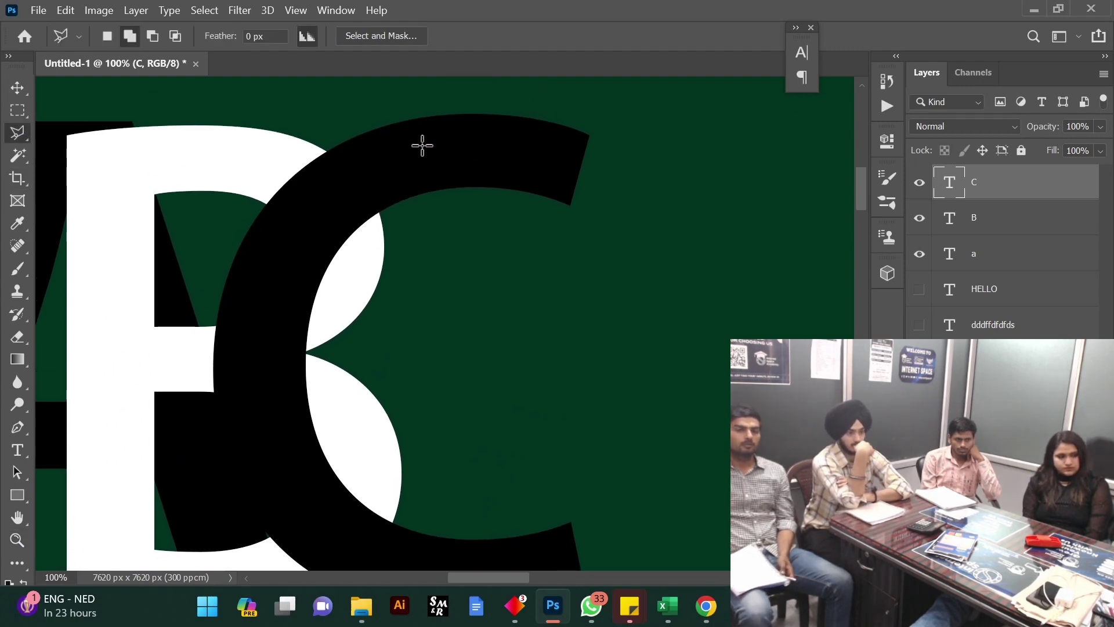
click(327, 130)
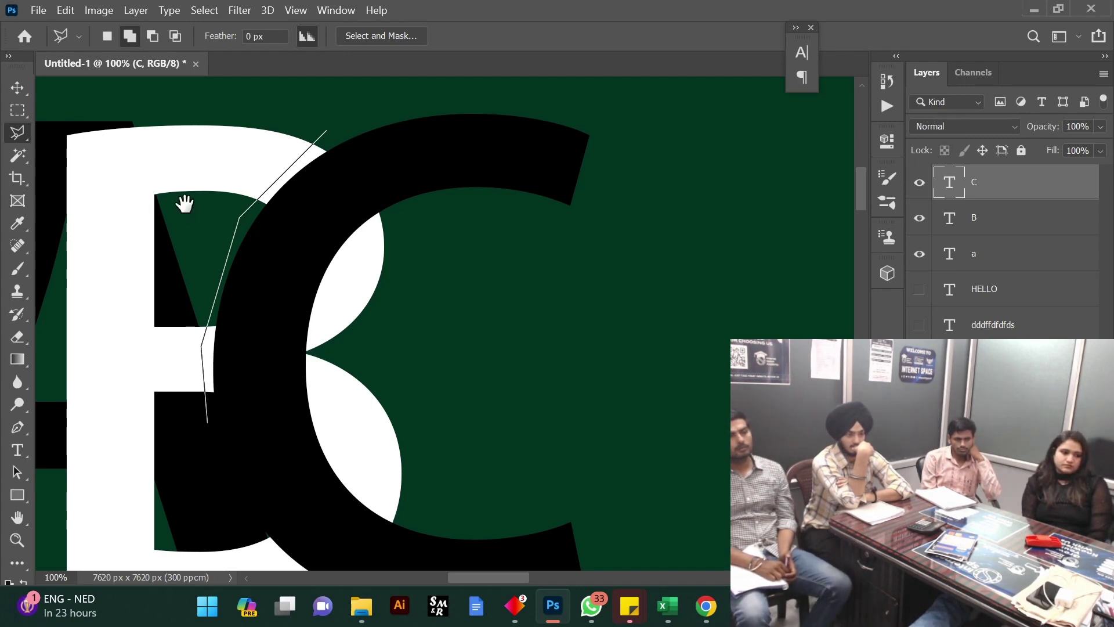
drag(246, 464, 180, 294)
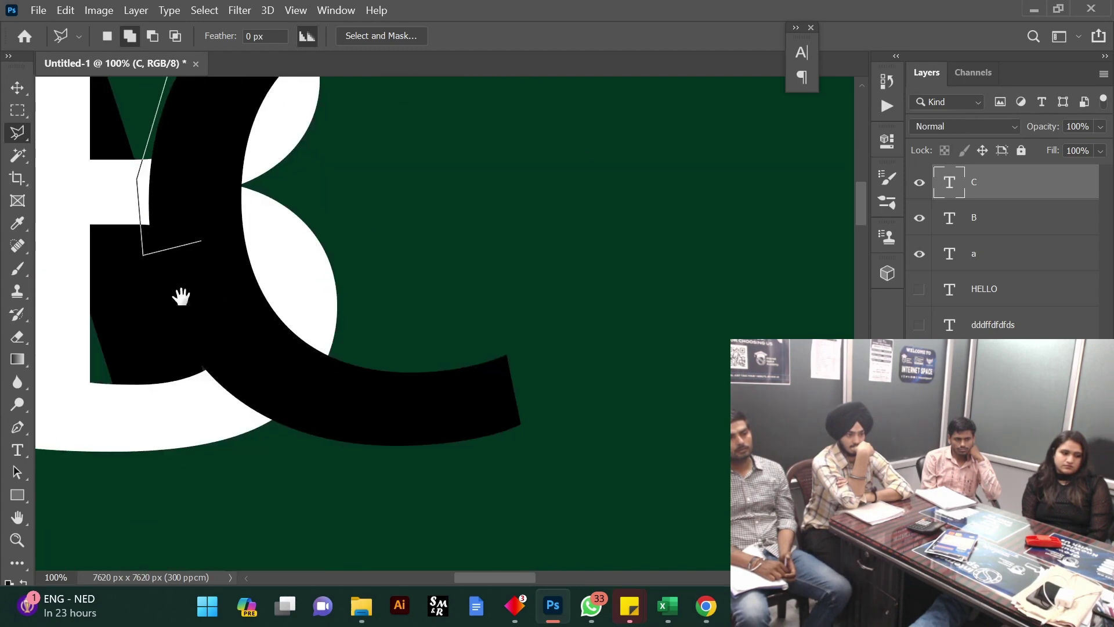
click(207, 424)
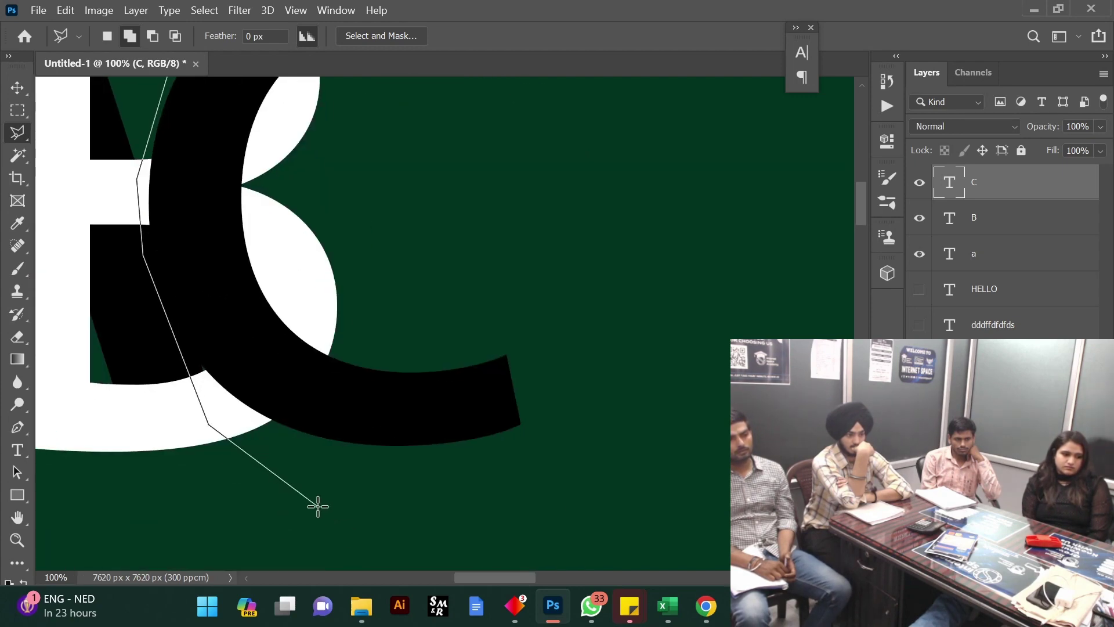
click(318, 506)
click(369, 273)
drag(376, 219, 427, 465)
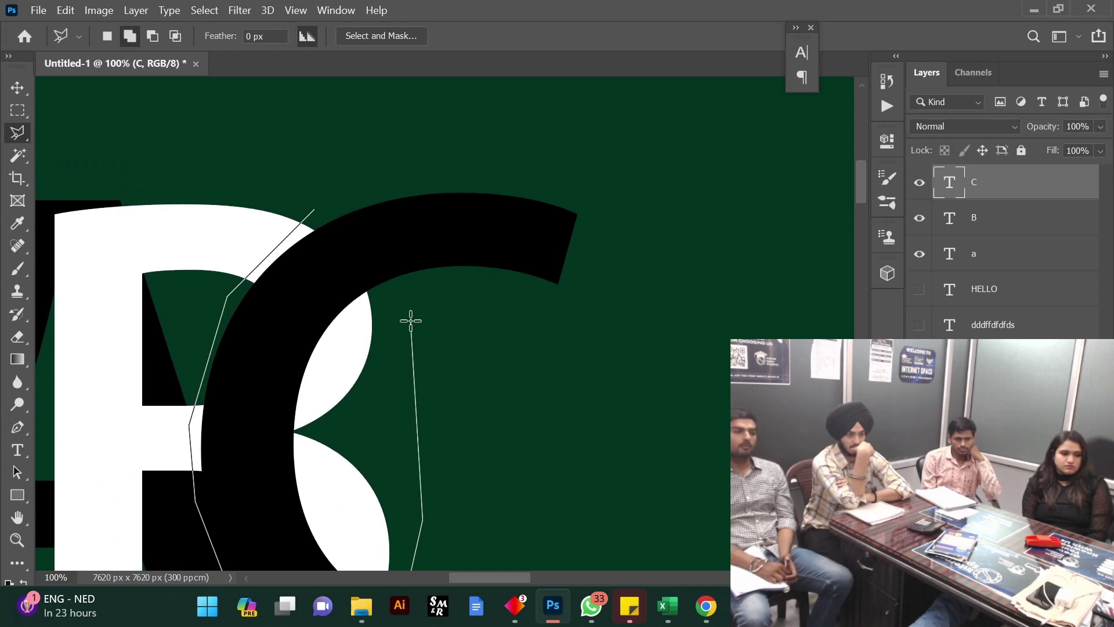
click(316, 210)
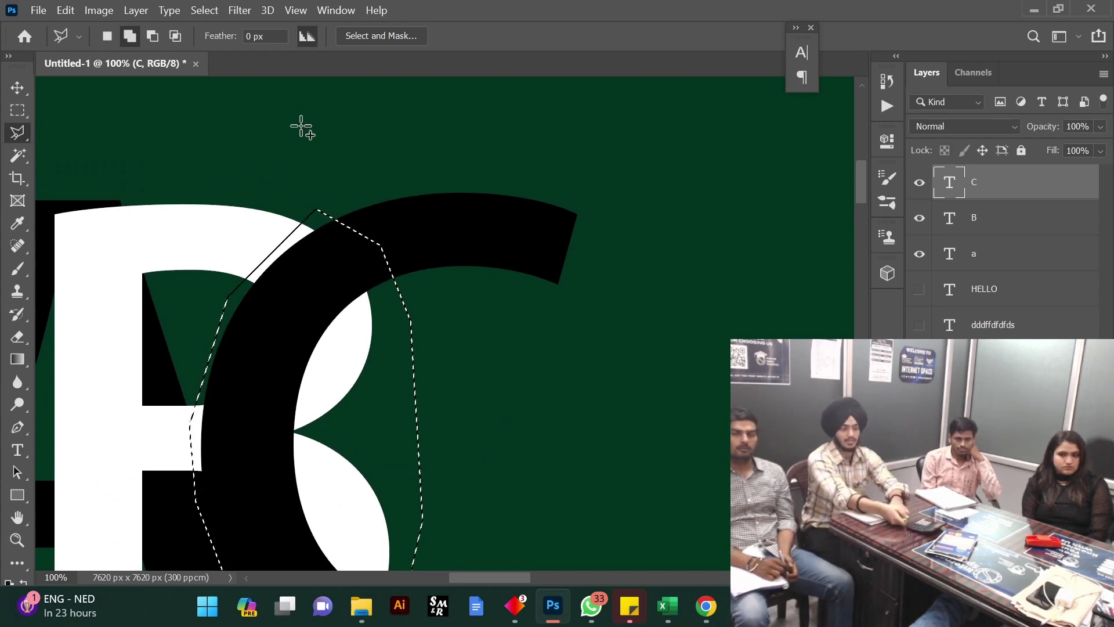
Rasterize the B text layer and cut the part inside the lasso selection onto a new layer
click(979, 219)
right_click(988, 226)
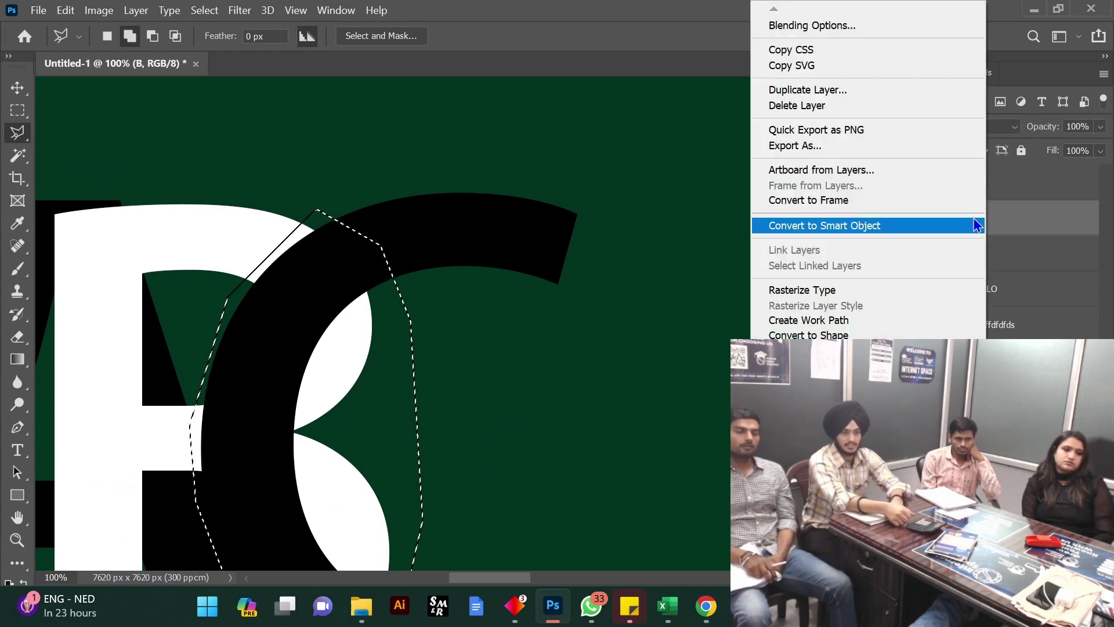
click(868, 291)
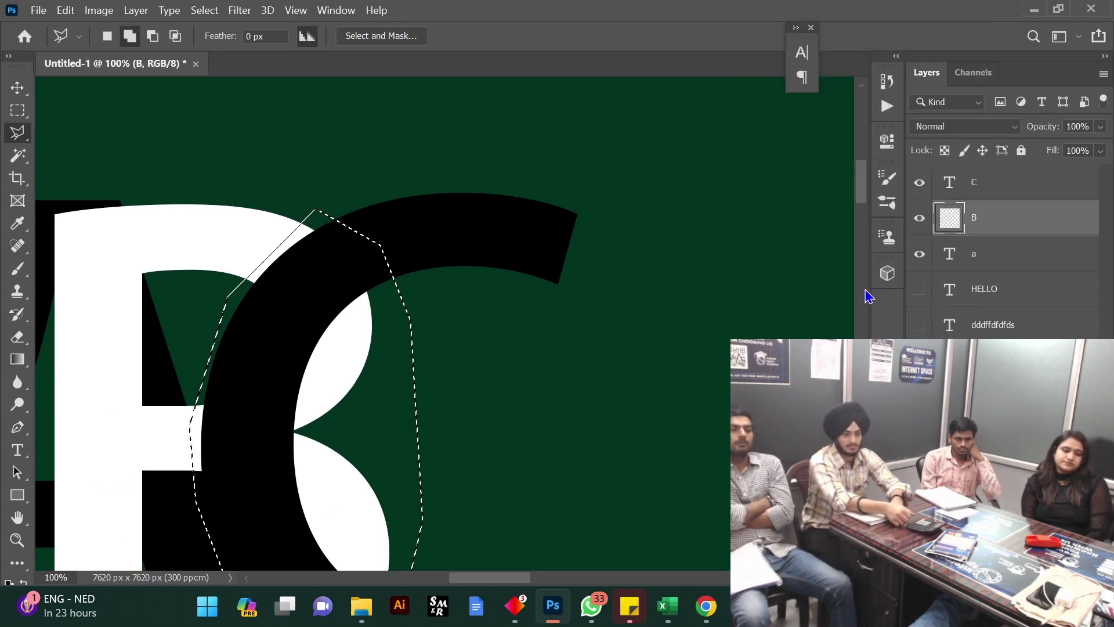
scroll(534, 368, down, 3)
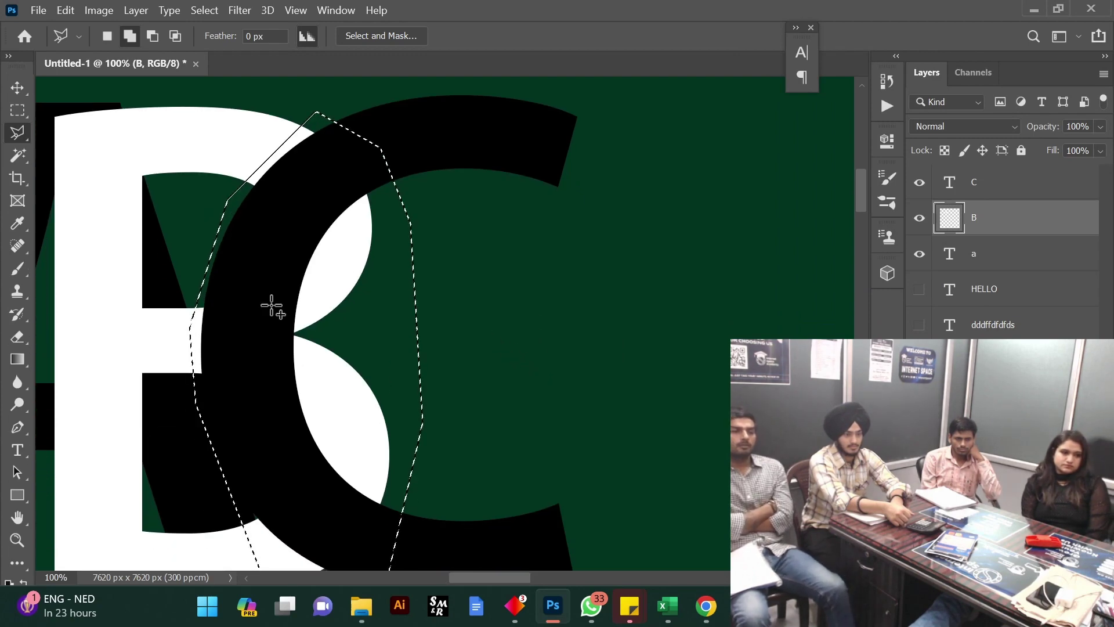
right_click(323, 264)
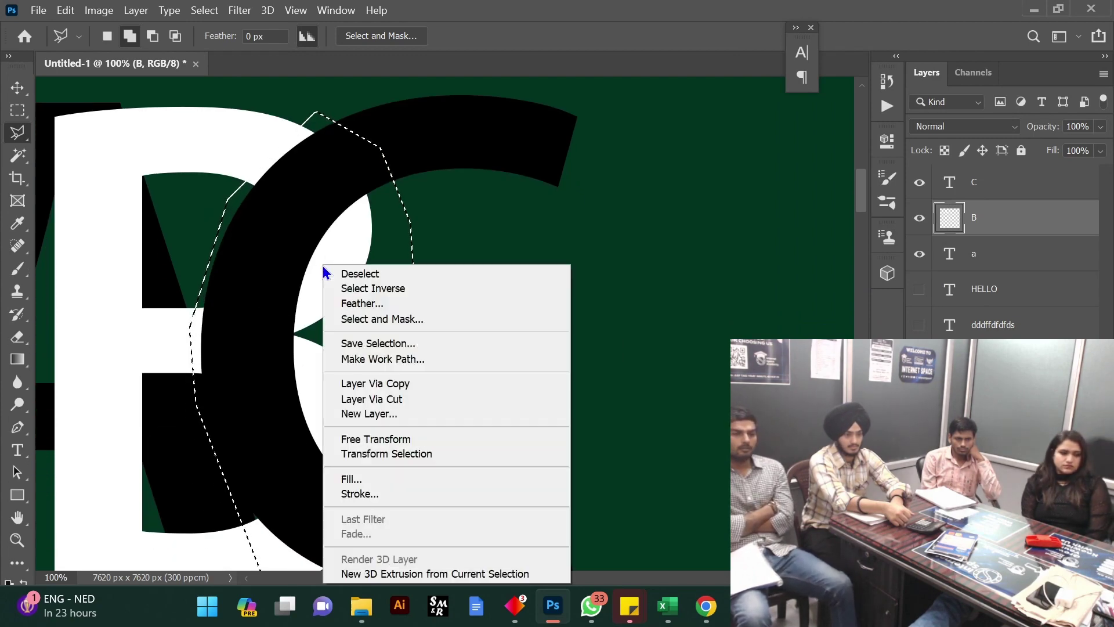
click(386, 399)
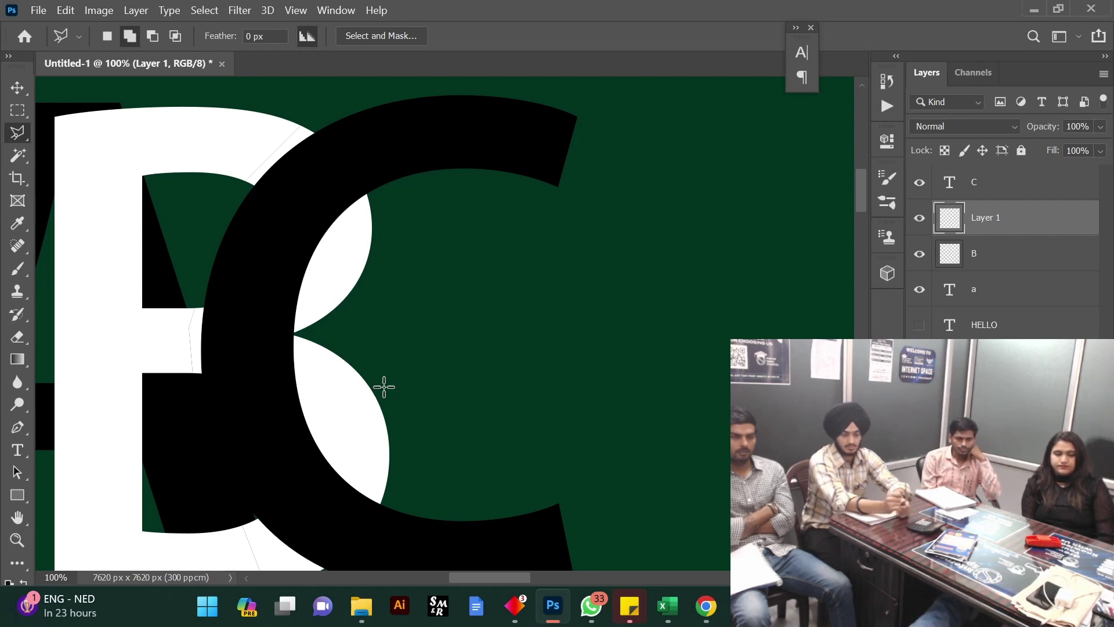
Toggle Layer 1's visibility to check the cut part of the B, and move the layer above the C layer
click(920, 219)
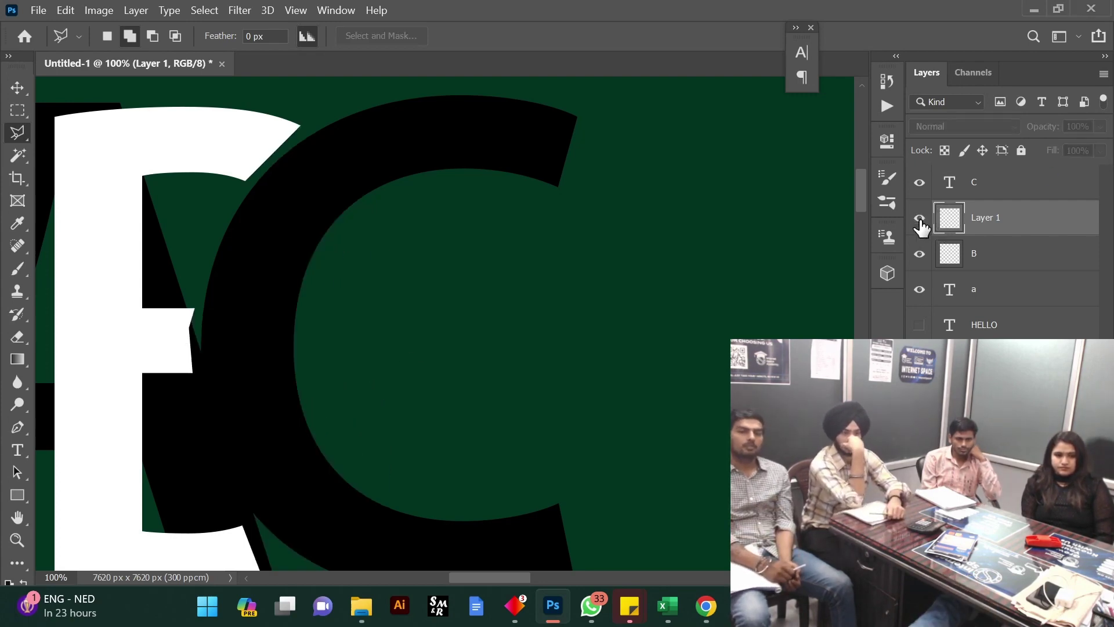
click(920, 219)
click(919, 219)
click(920, 218)
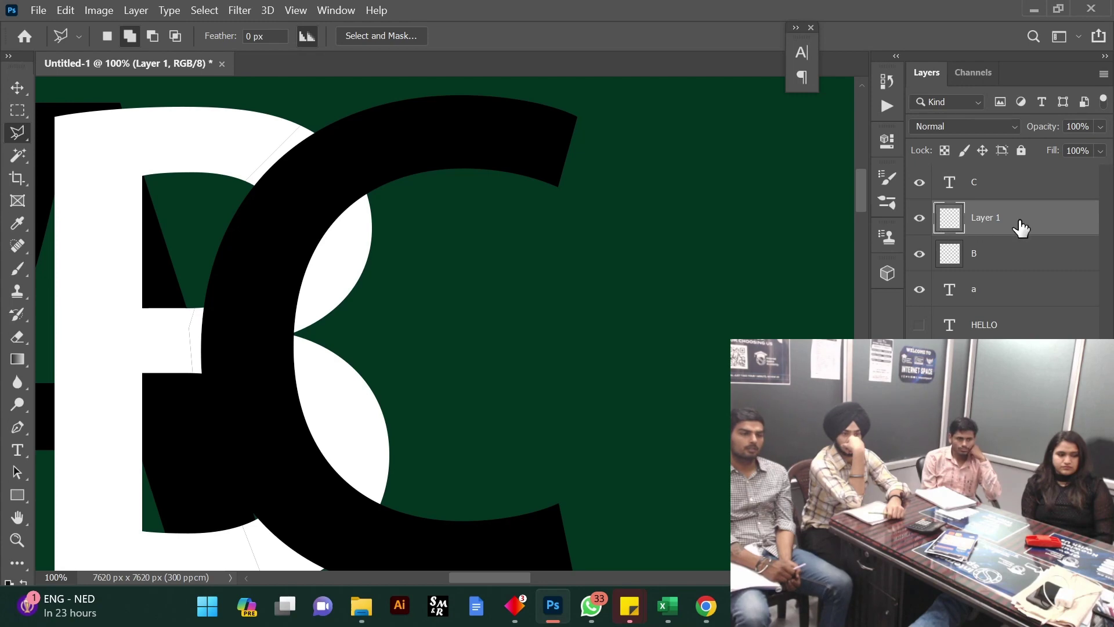
drag(1021, 228, 1017, 186)
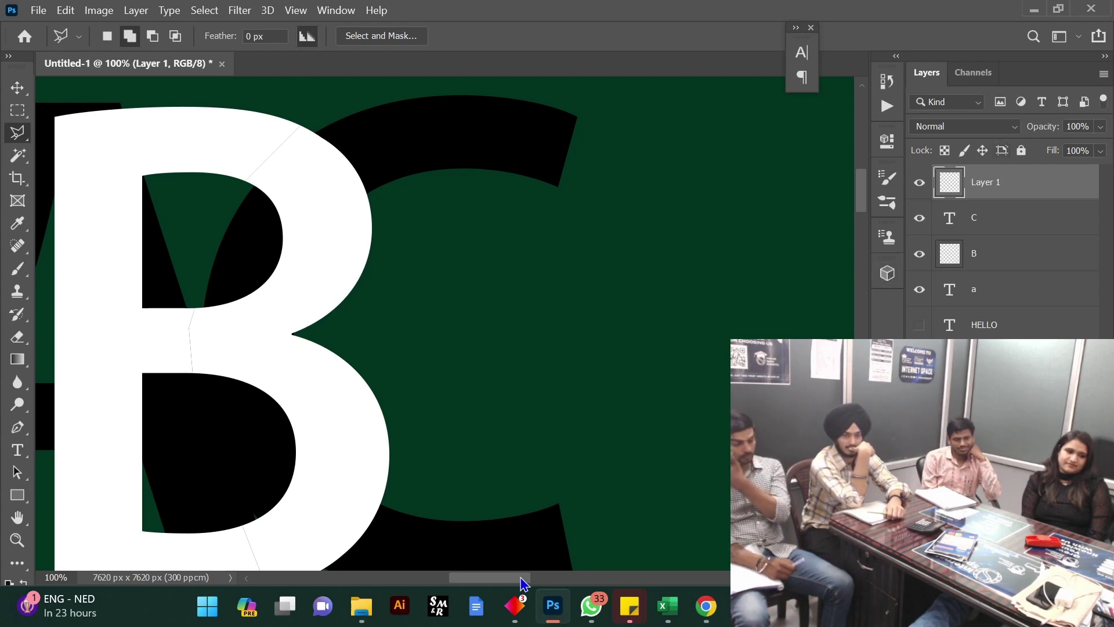
Move the B layer below the A layer so the A passes in front of the B's left part
drag(525, 582, 507, 589)
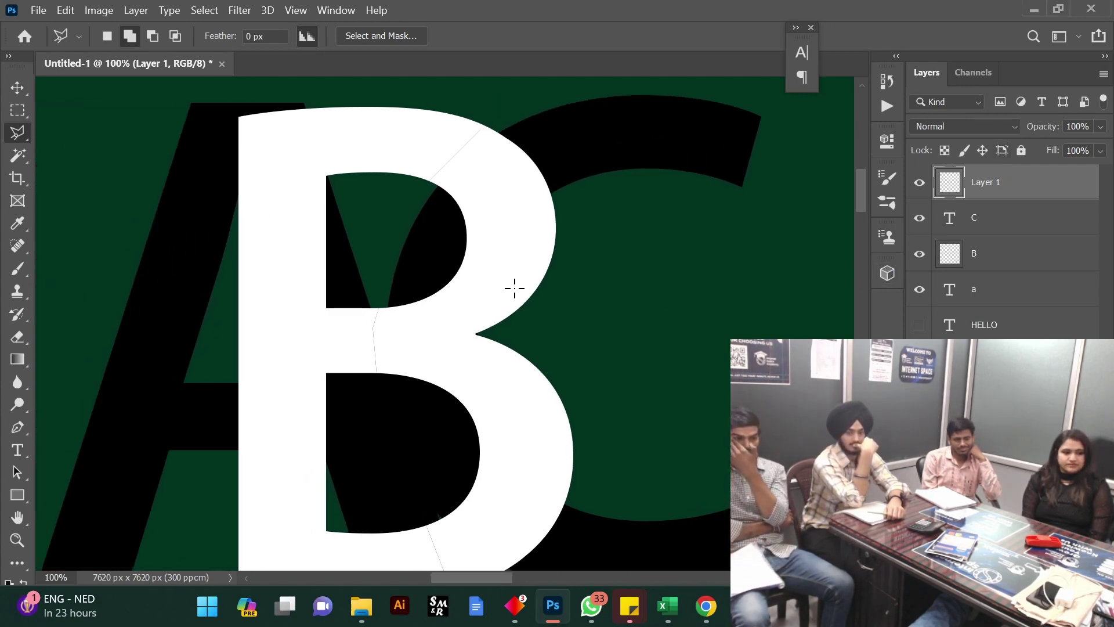
click(1008, 258)
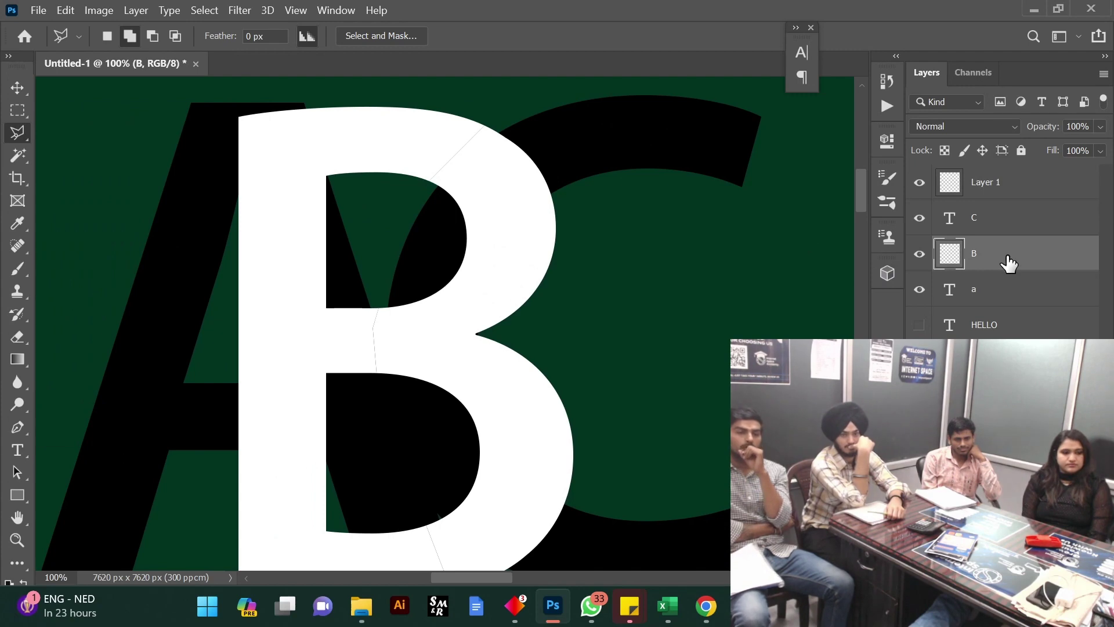
drag(1008, 262, 1010, 313)
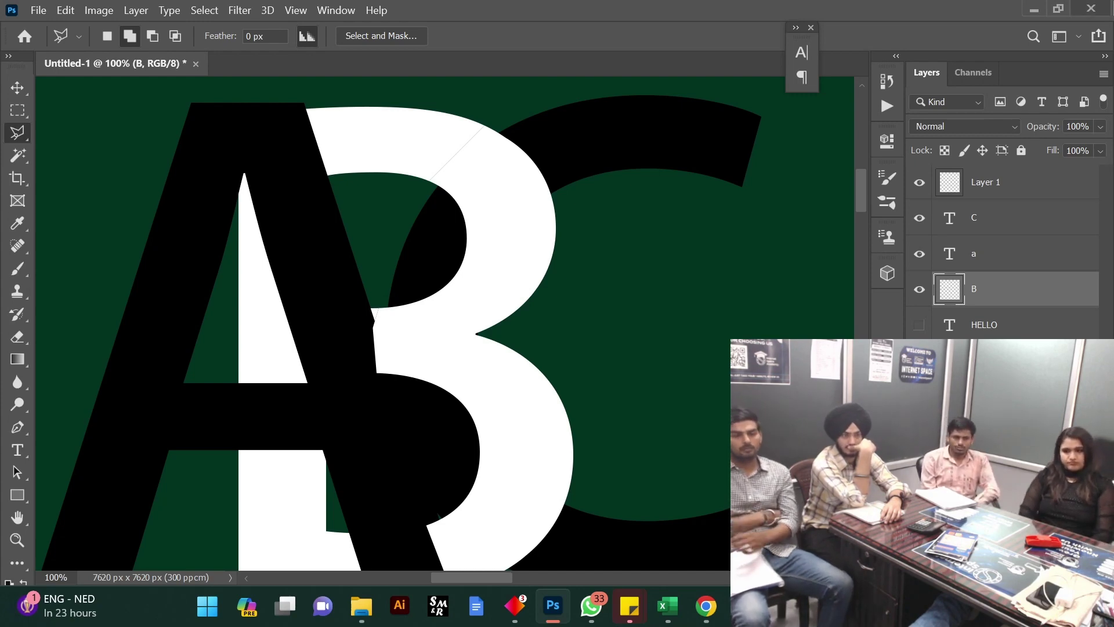
scroll(201, 531, down, 3)
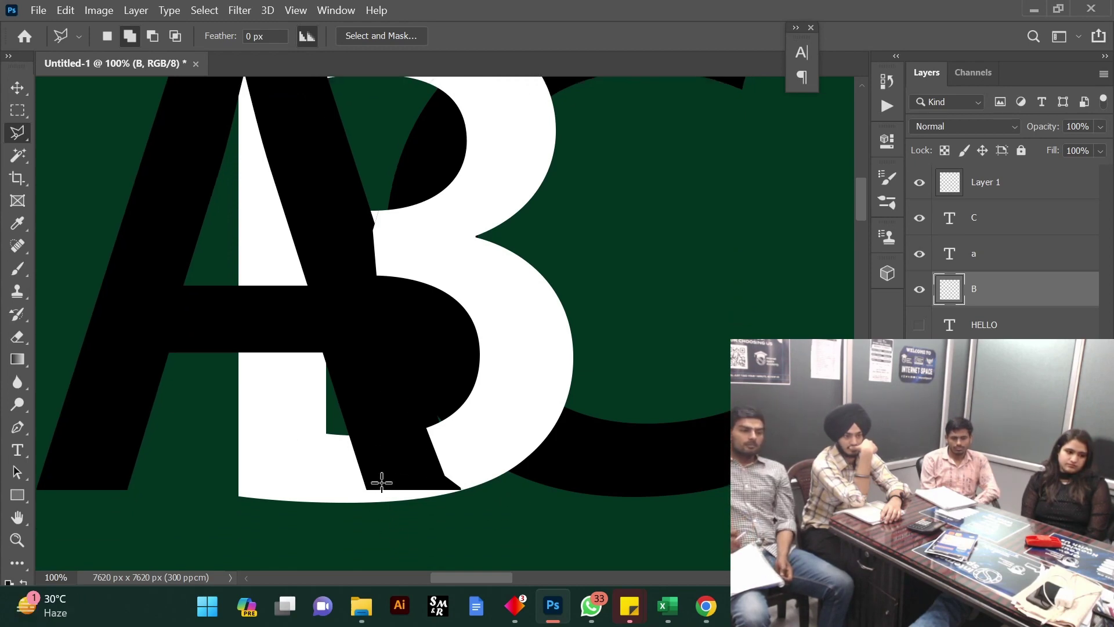
scroll(362, 449, up, 5)
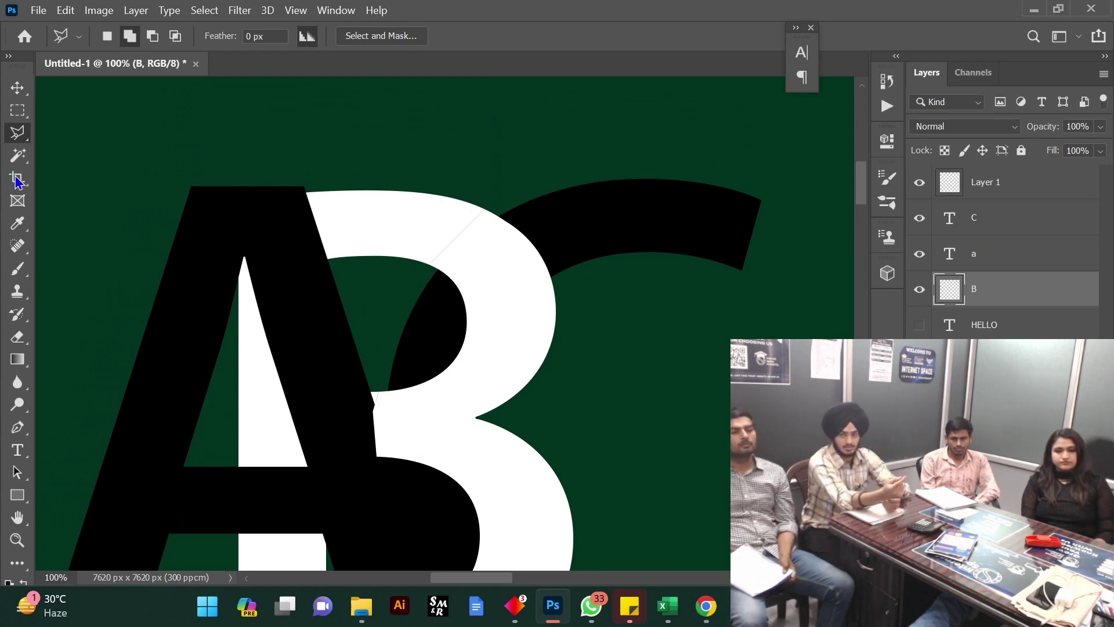
Select Layer 1 with the Move tool and nudge it slightly left to close the thin seam in the B
click(18, 87)
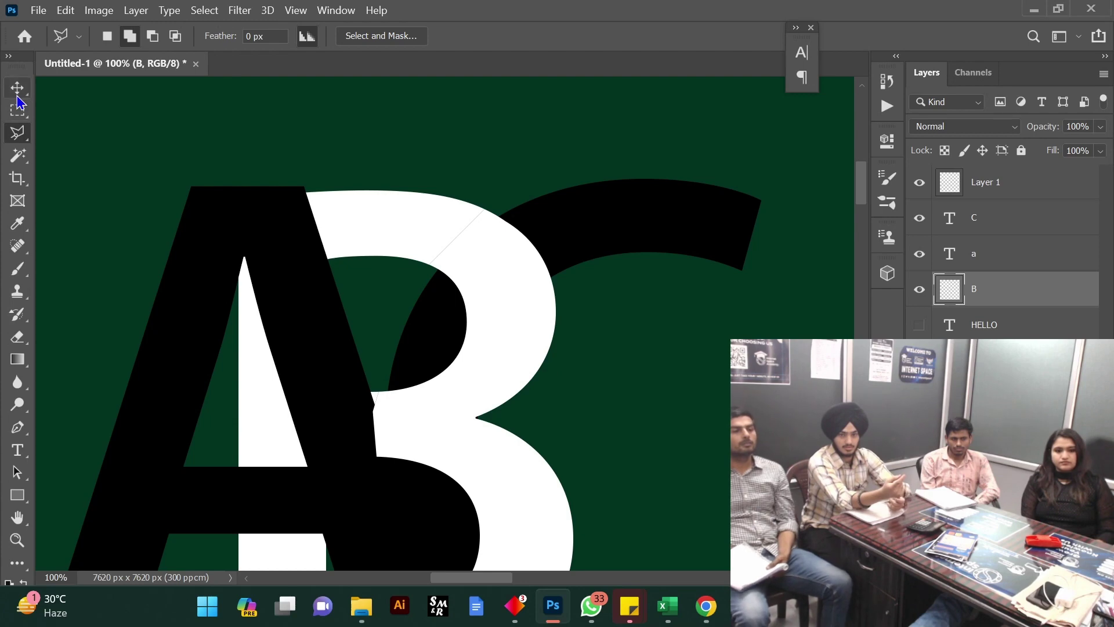
right_click(498, 261)
click(516, 268)
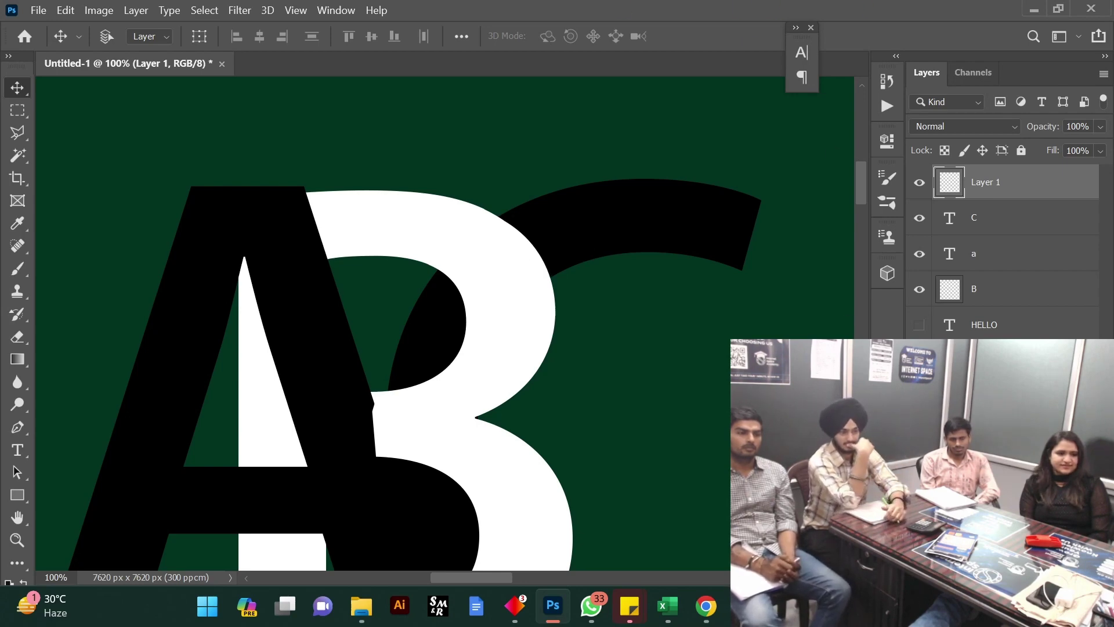
scroll(523, 417, down, 3)
scroll(528, 440, up, 4)
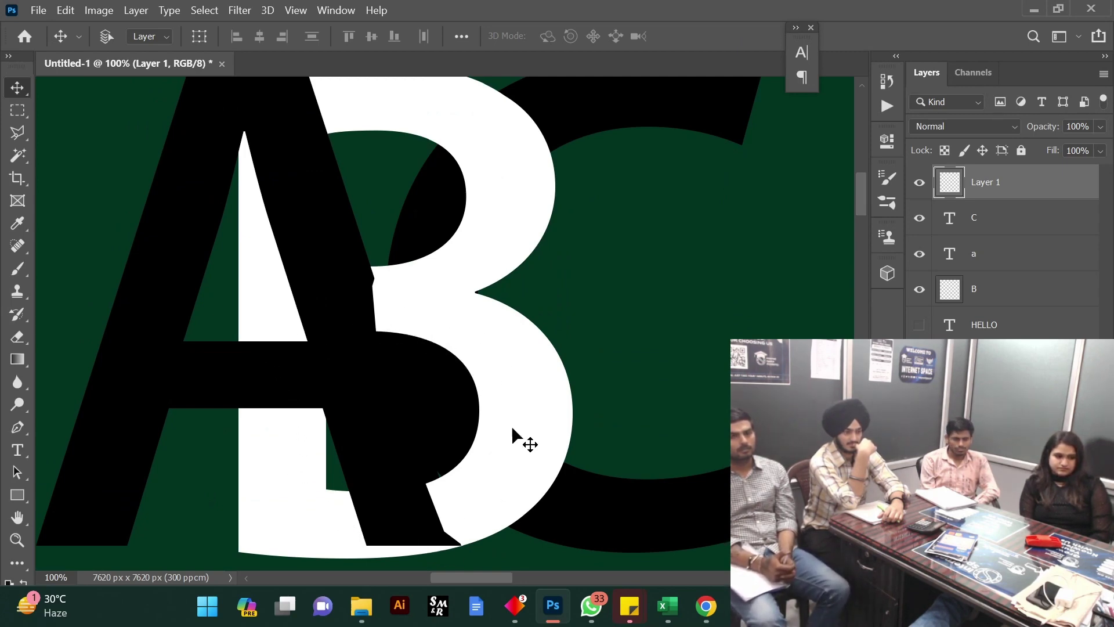
Draw a rectangular marquee around the area where the A's lower right leg overlaps the B, and make the B layer active
click(17, 109)
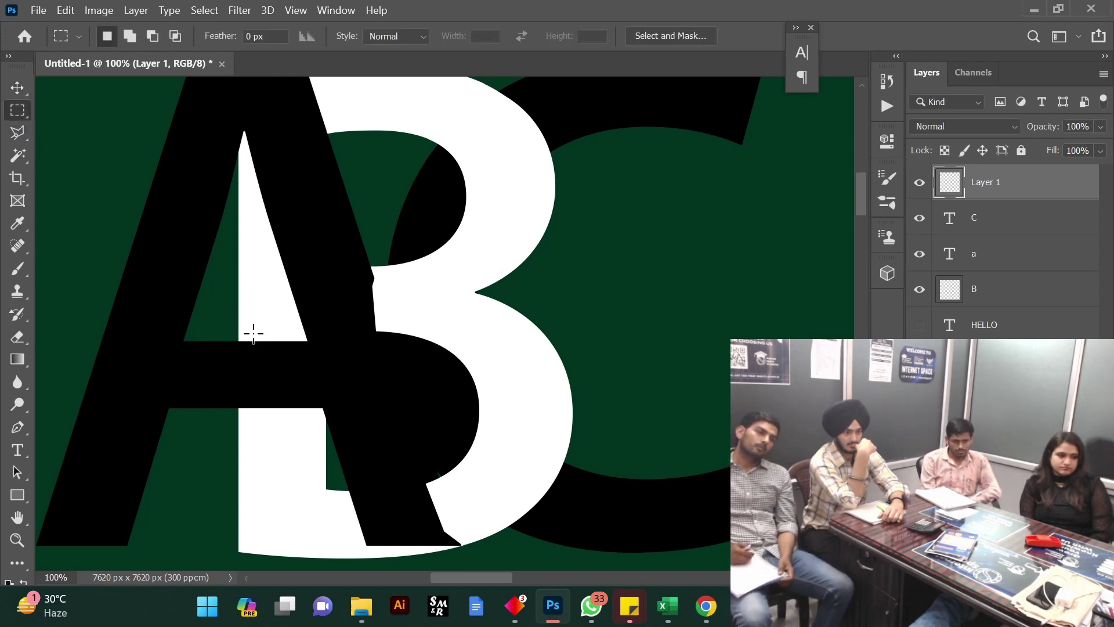
drag(238, 312, 466, 509)
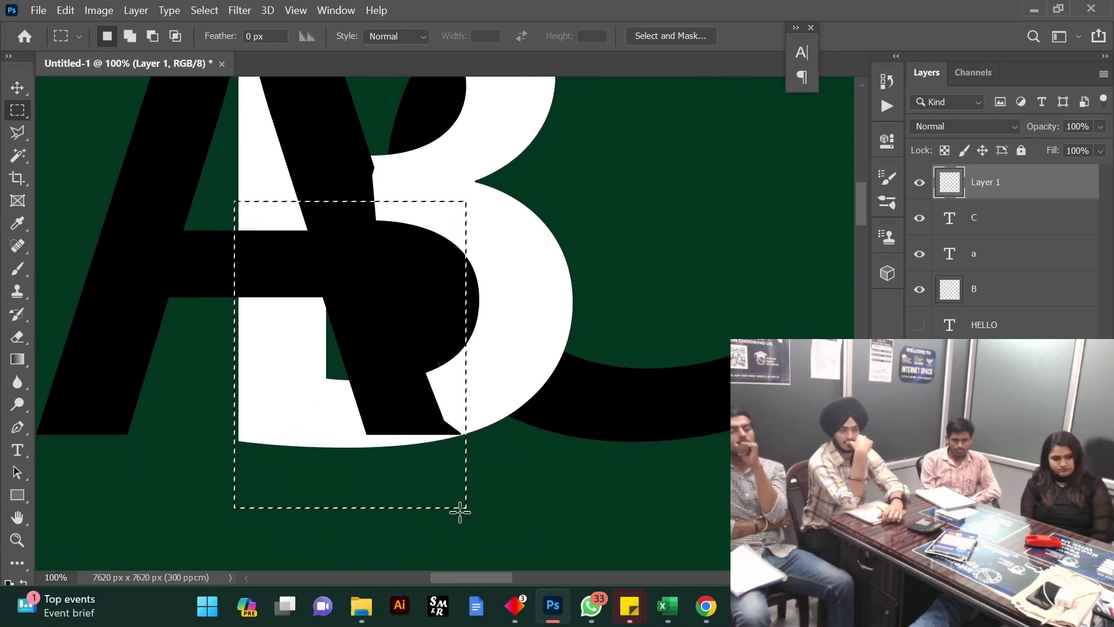
click(977, 226)
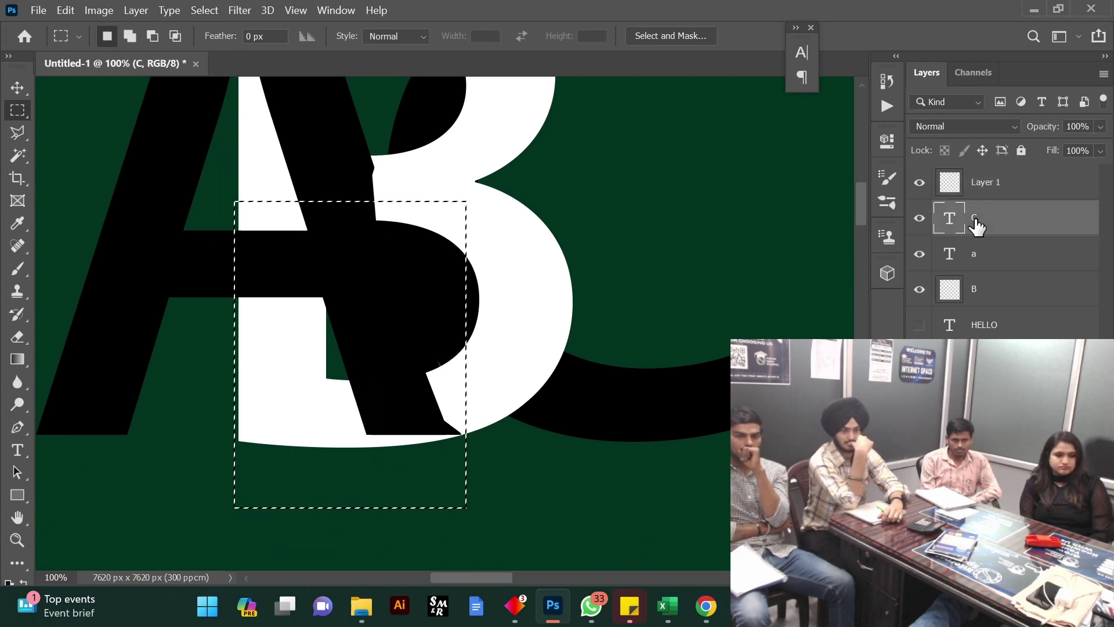
click(980, 257)
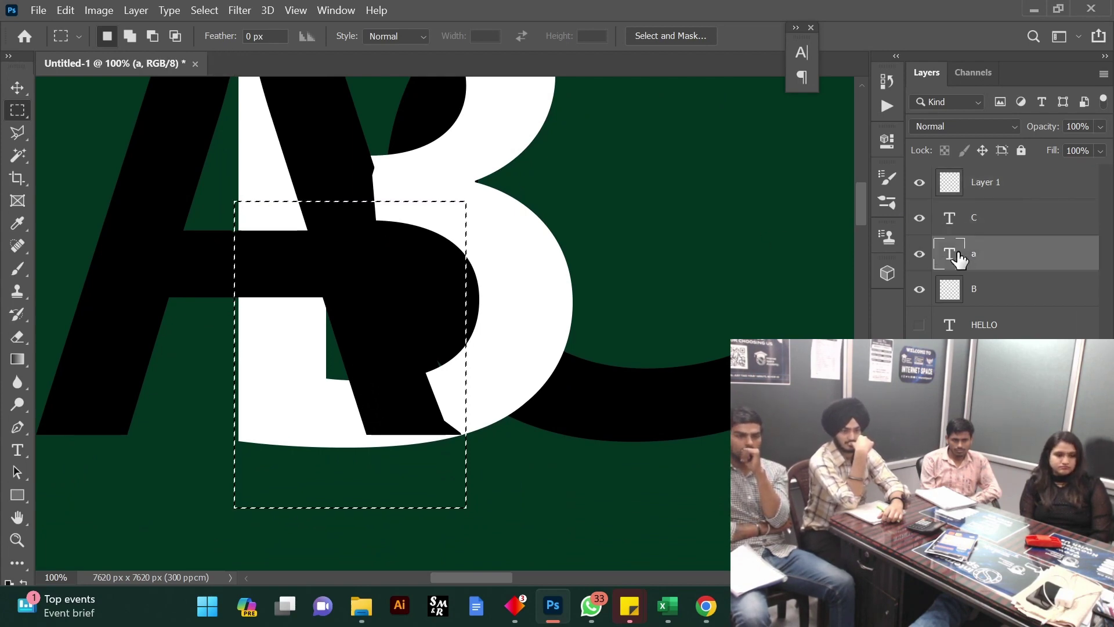
click(919, 288)
click(920, 290)
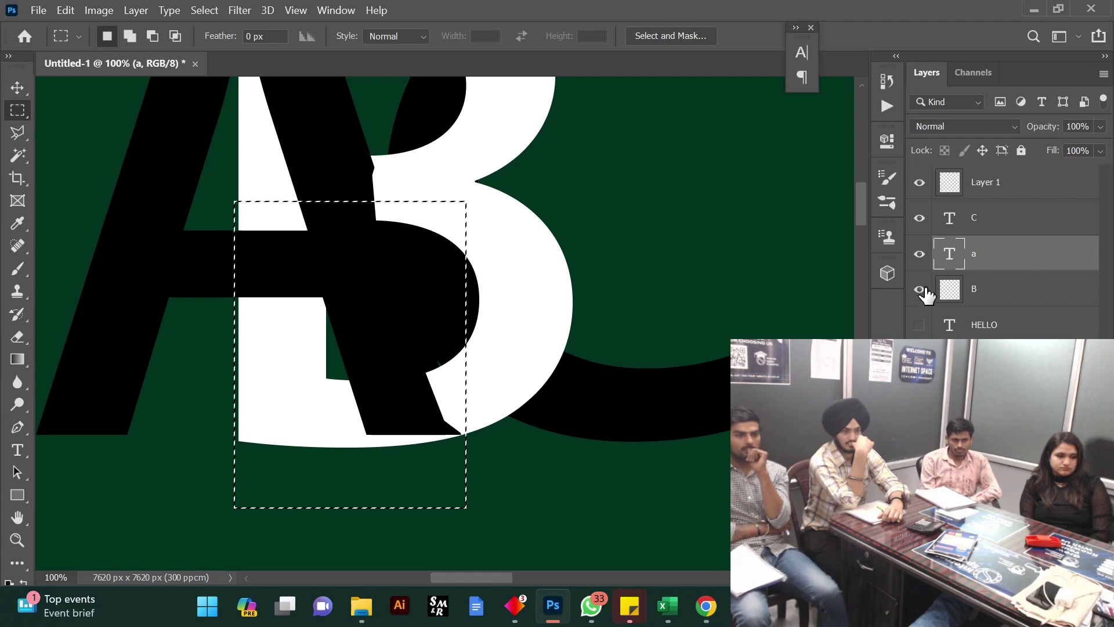
click(999, 302)
mouse_move(994, 297)
mouse_down()
mouse_move(974, 209)
mouse_move(1012, 299)
mouse_up()
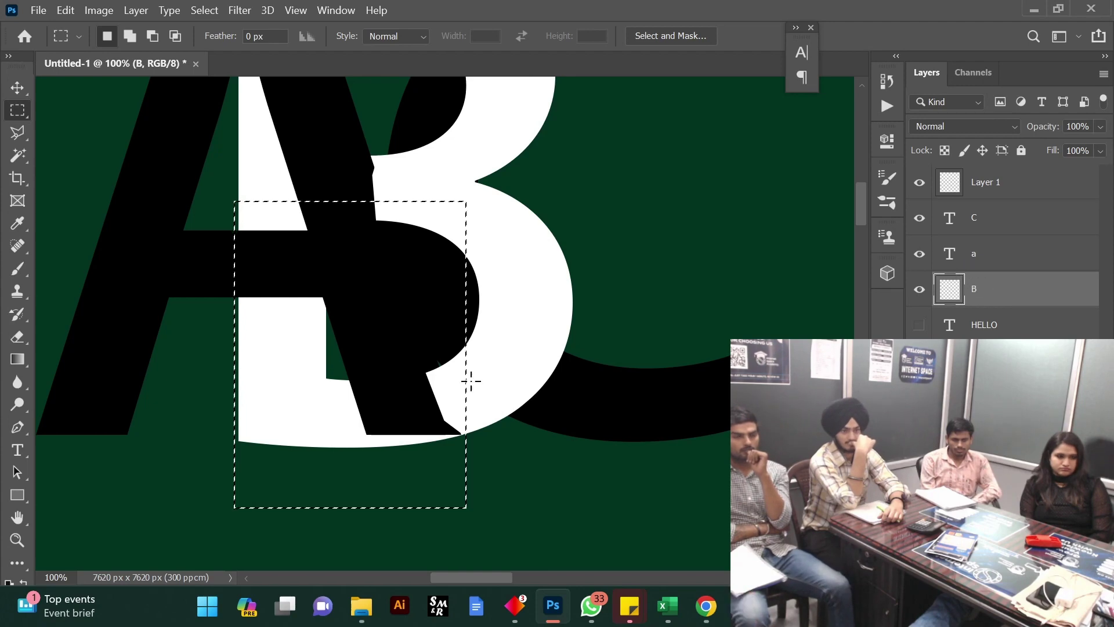
Try to place the part of the B inside the marquee on a new layer, and undo it
right_click(416, 322)
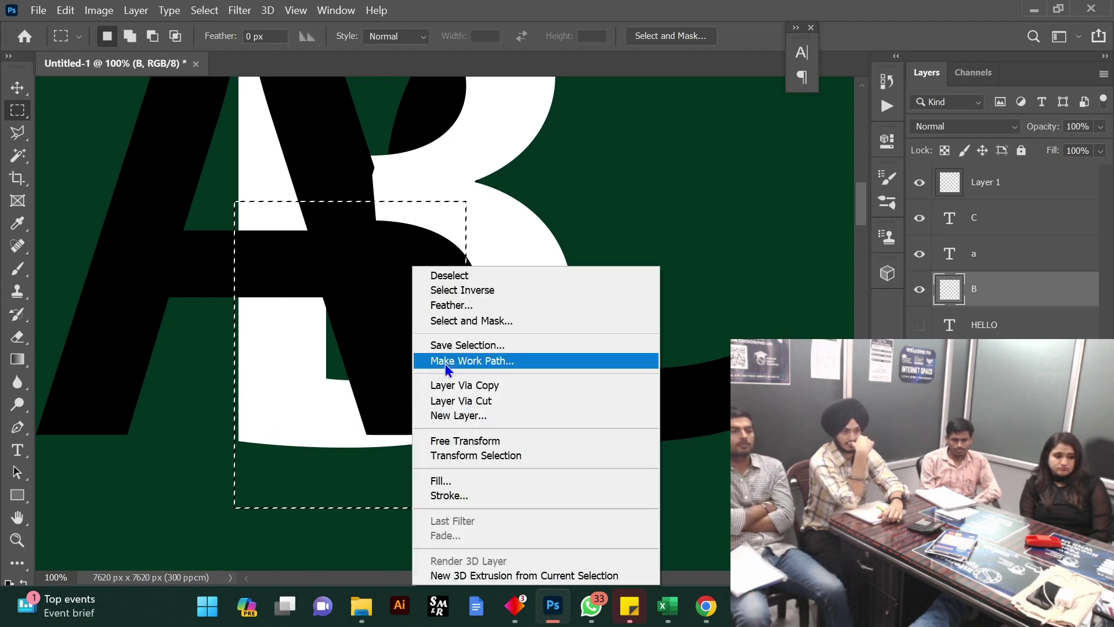
click(464, 394)
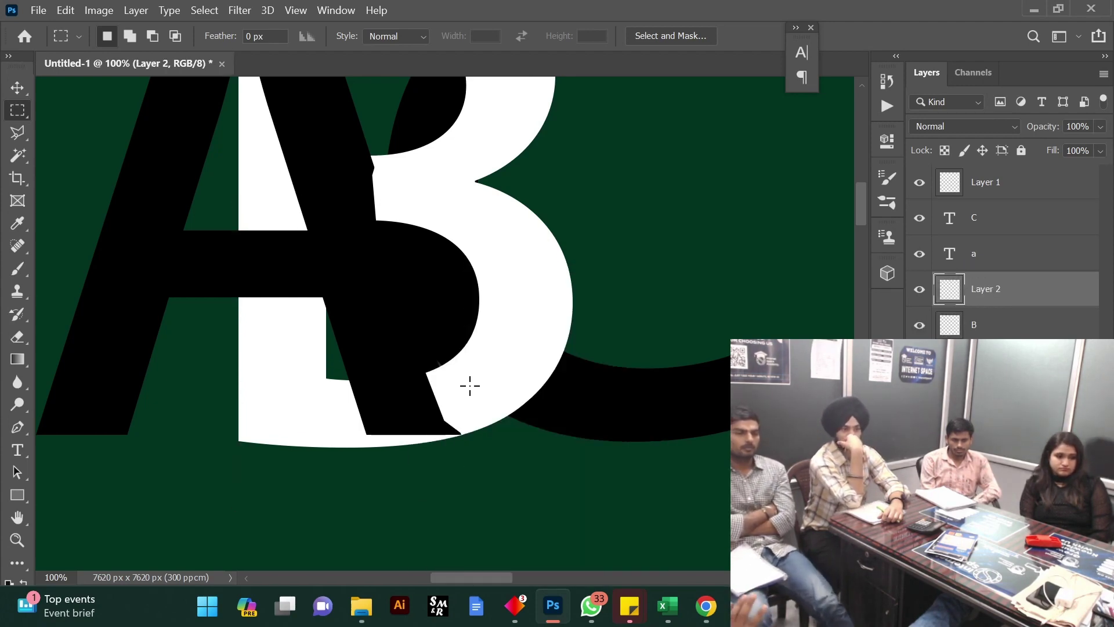
click(987, 184)
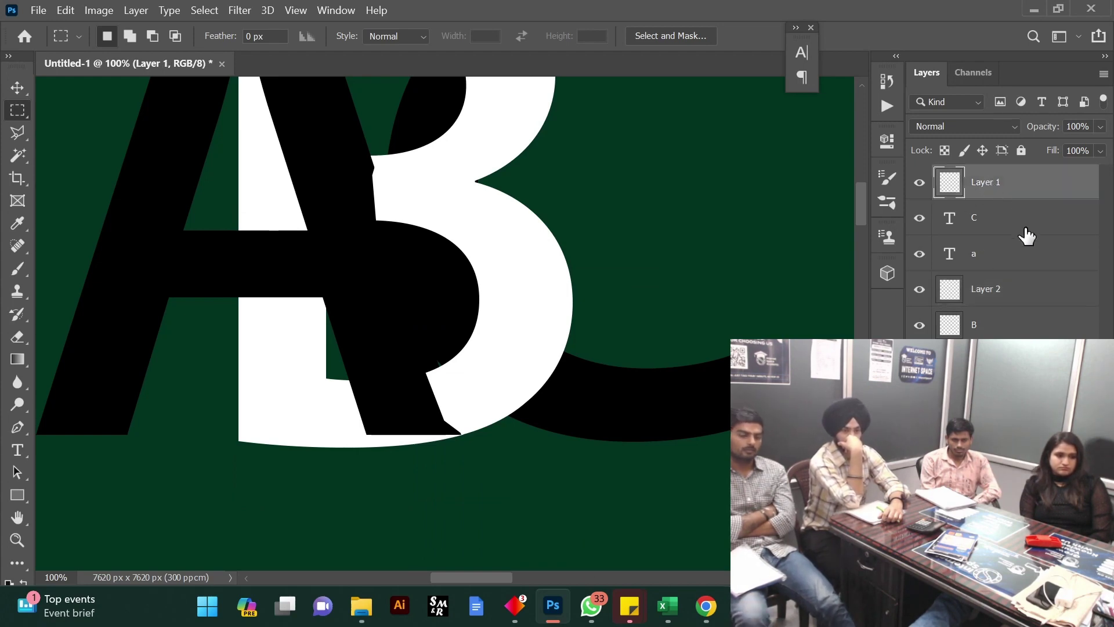
key(ctrl+z)
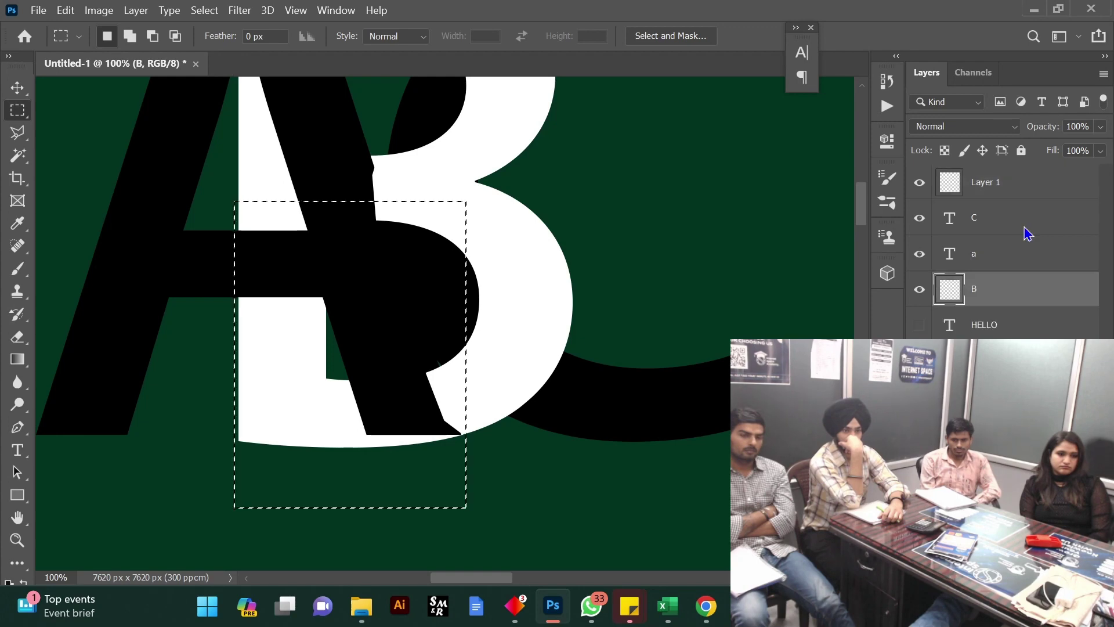
Select Layer 1 together with the B layer and toggle each one's visibility to check which part of the letter it holds
ctrl+click(1018, 185)
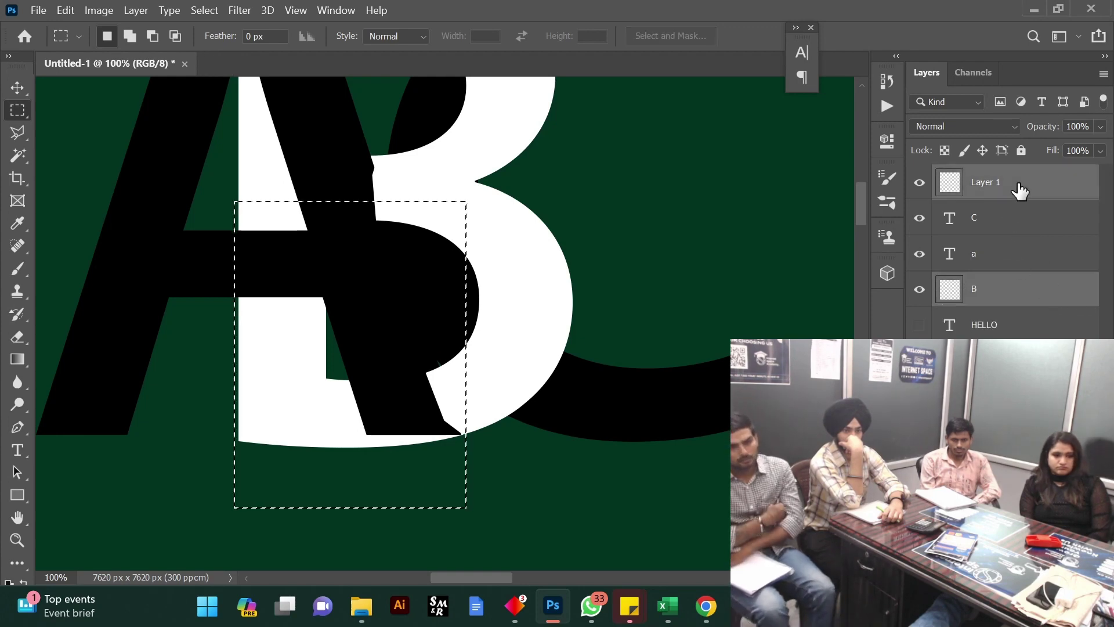
click(920, 184)
click(920, 184)
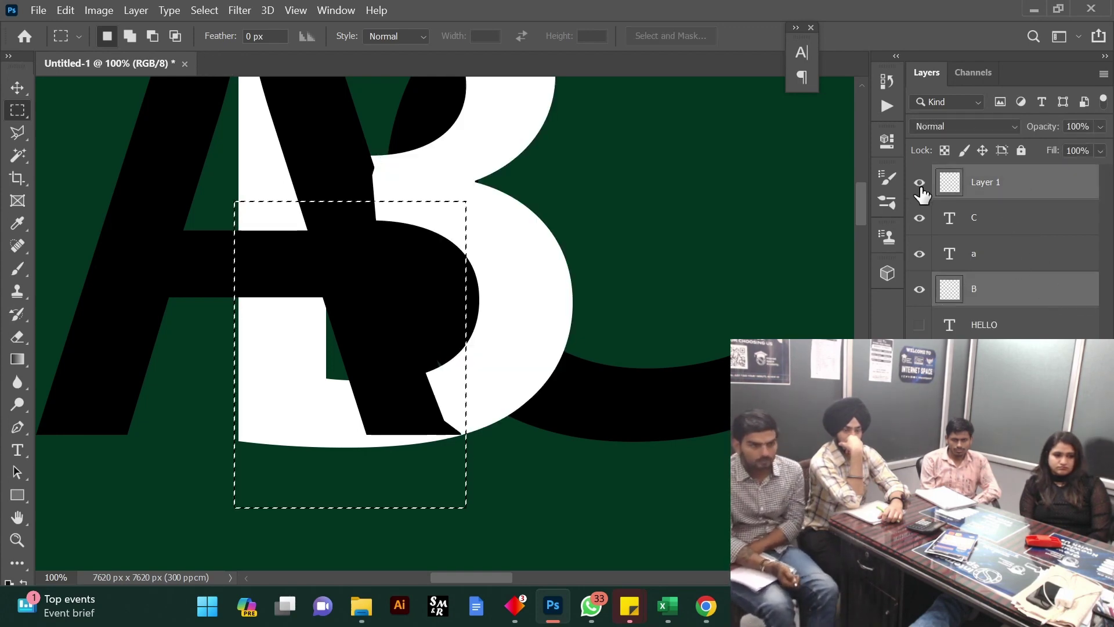
click(921, 184)
click(920, 184)
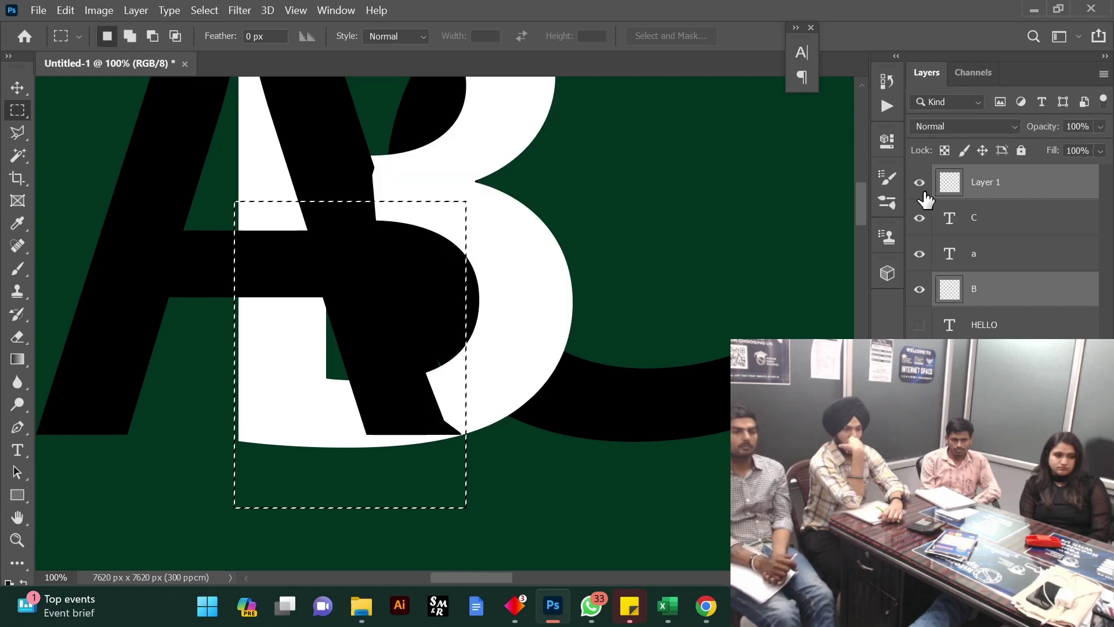
click(920, 289)
click(920, 289)
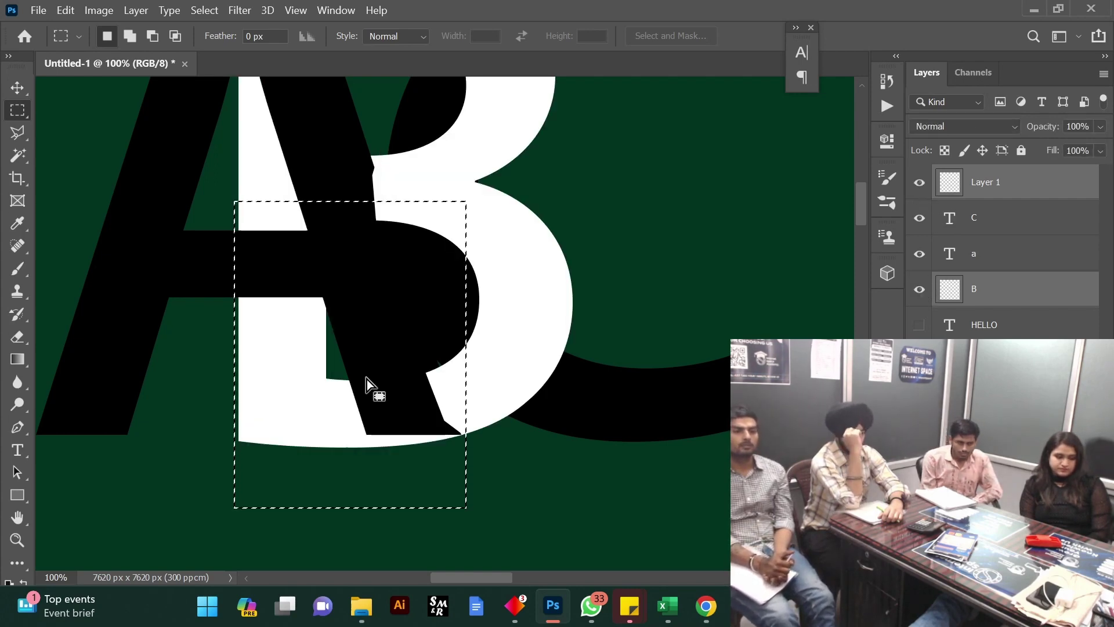
right_click(372, 301)
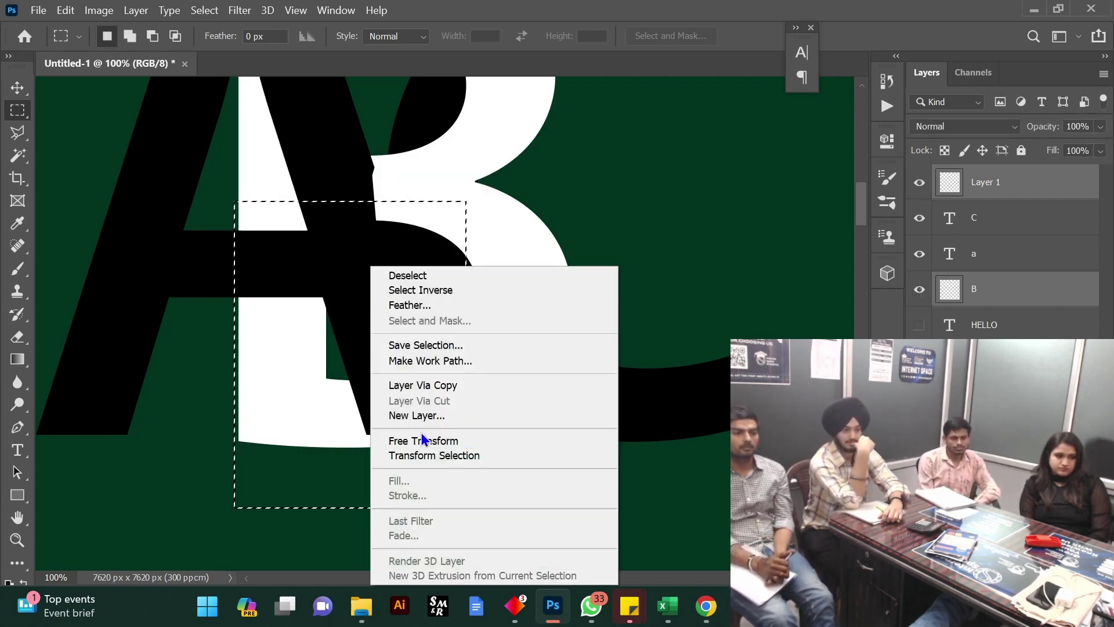
click(1015, 299)
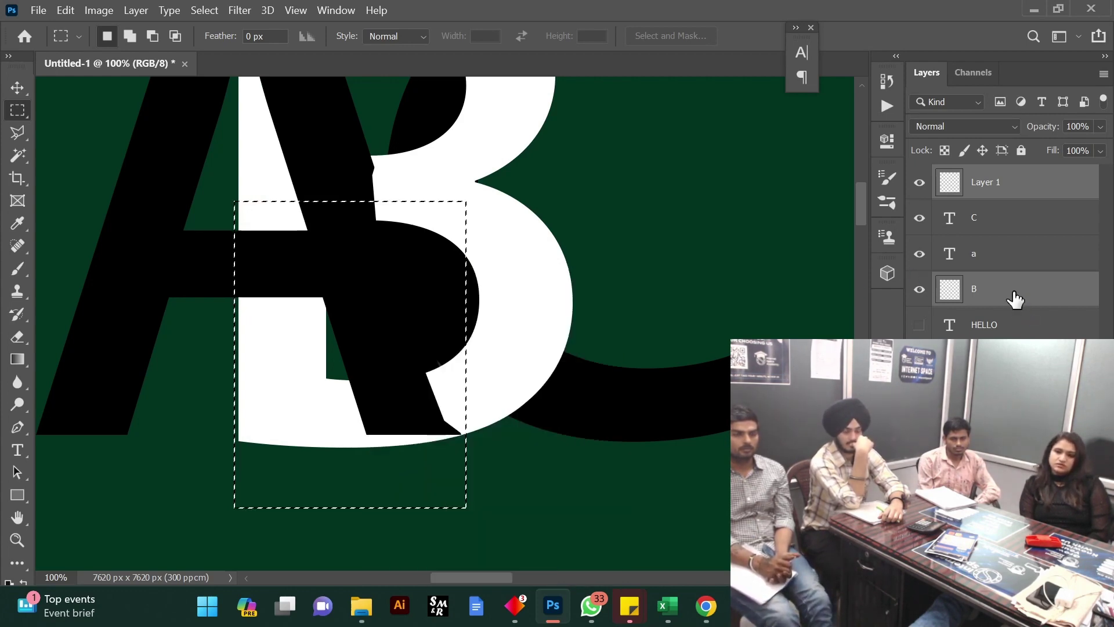
Try moving the B layer above the C layer, directly under Layer 1, and undo the reordering
scroll(592, 368, up, 5)
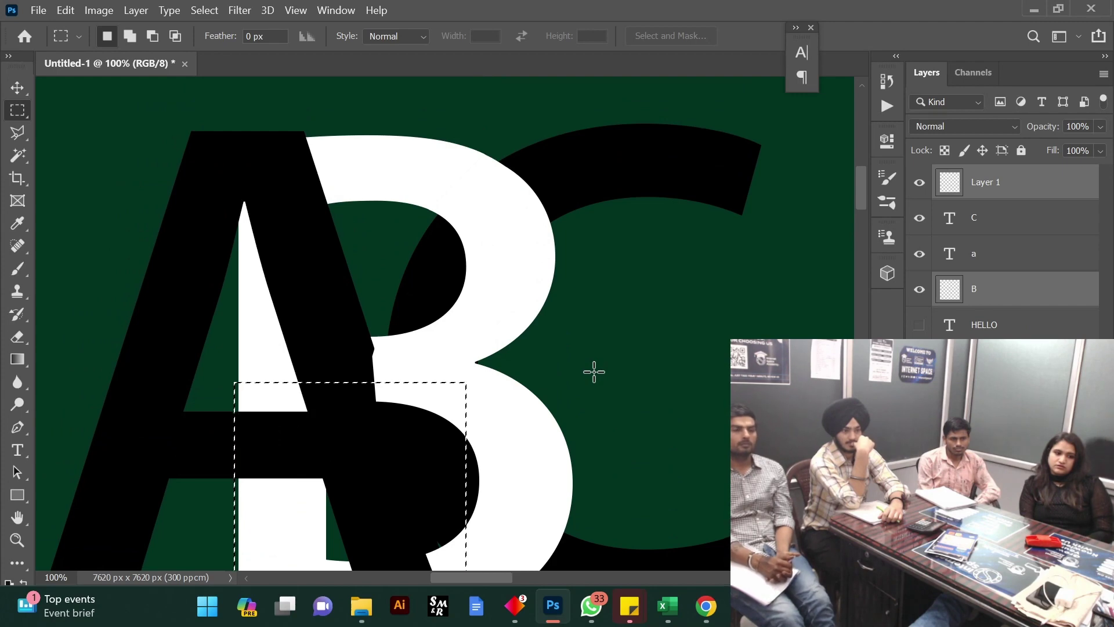
scroll(593, 371, down, 2)
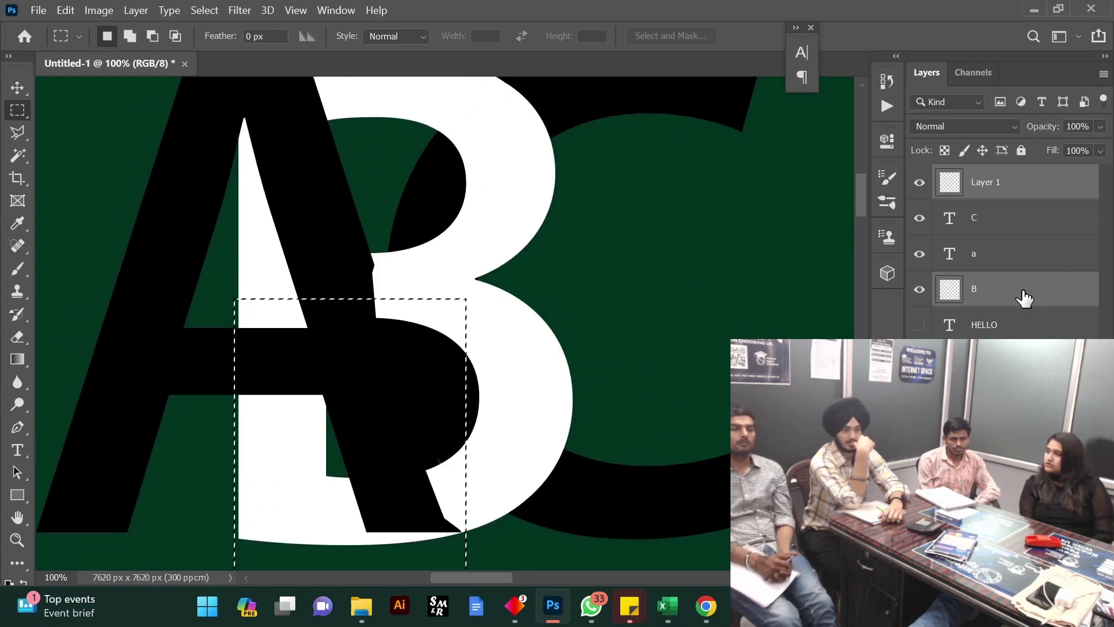
drag(1022, 296, 1003, 214)
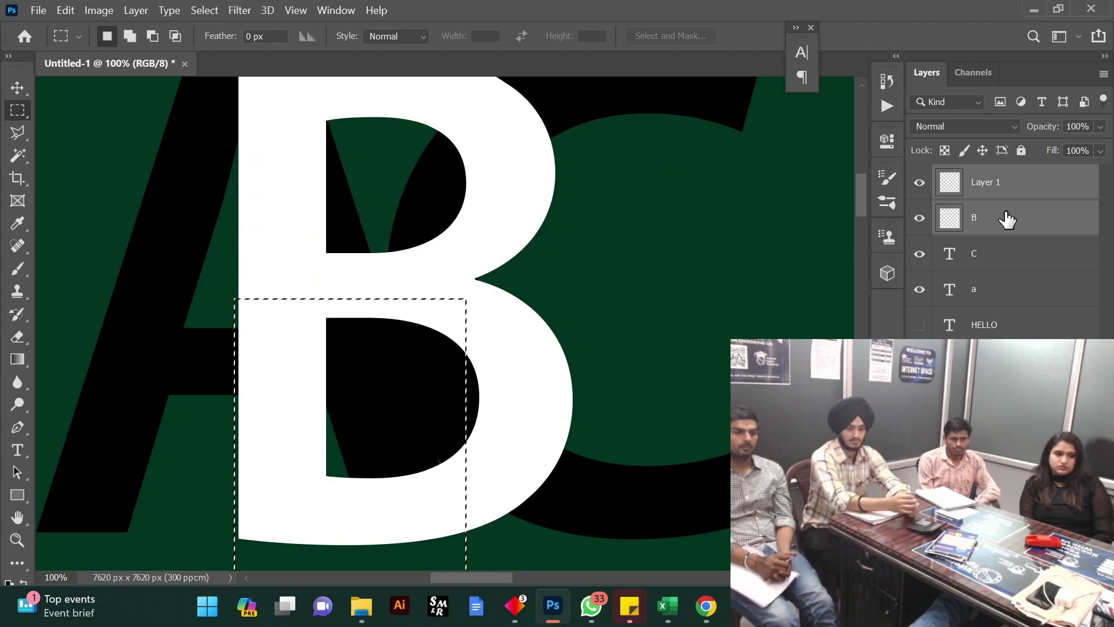
key(ctrl+z)
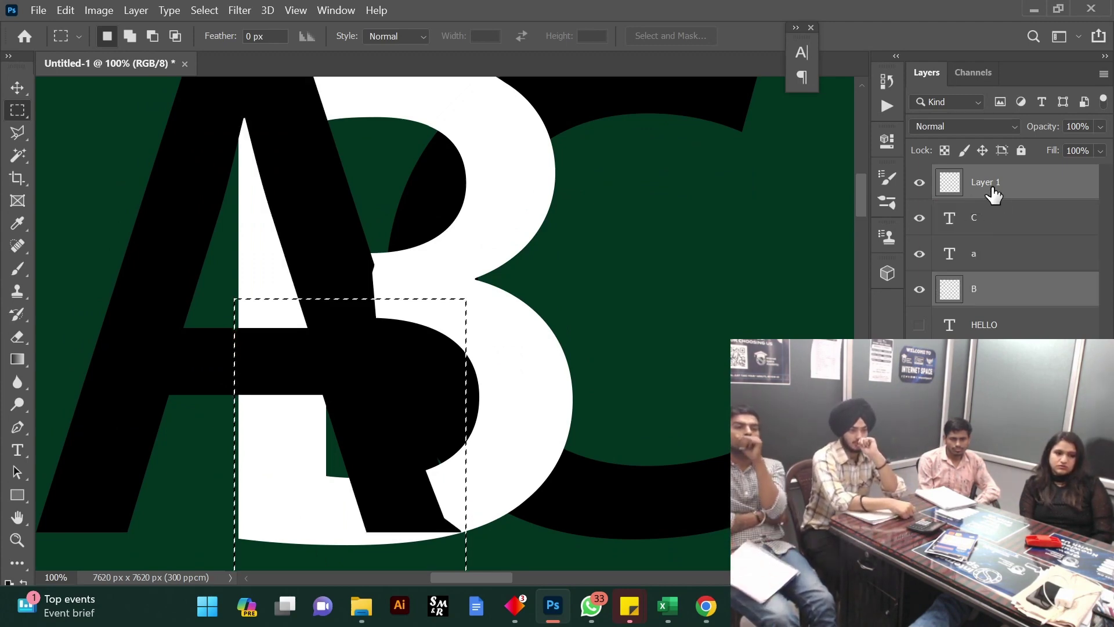
Show the rulers and place a horizontal guide along the marquee's top edge and a vertical guide along its right edge
click(296, 10)
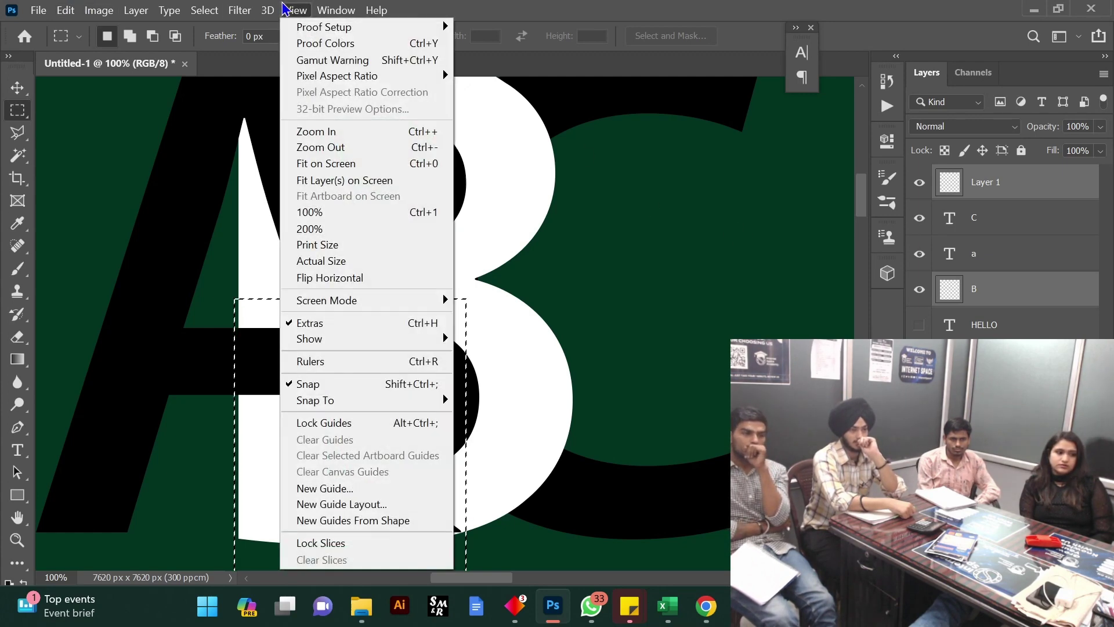
click(299, 10)
click(301, 11)
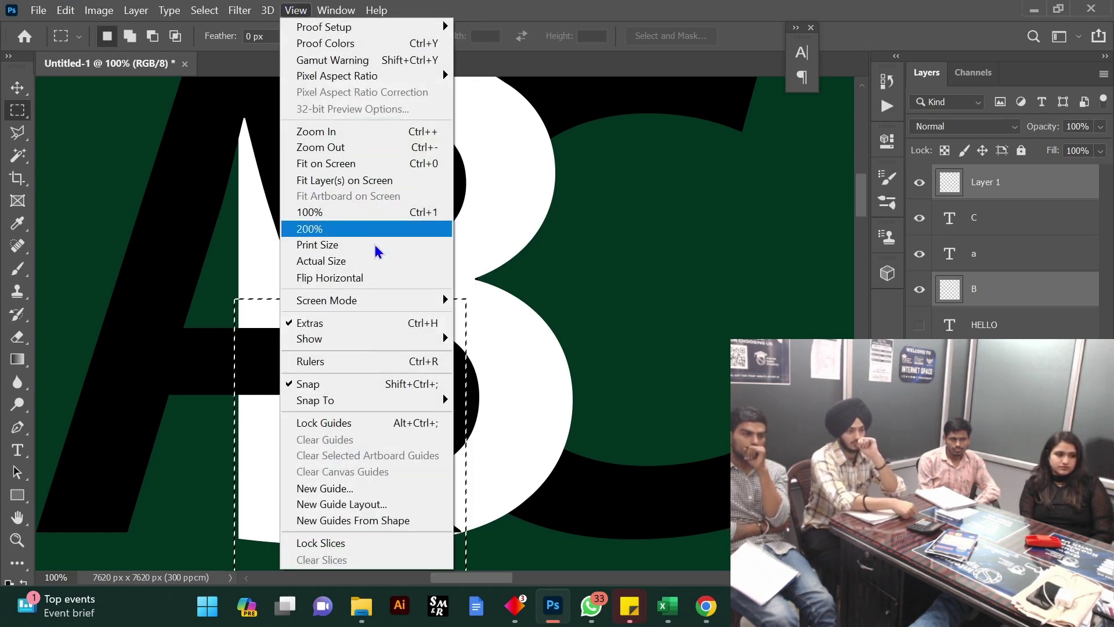
click(378, 362)
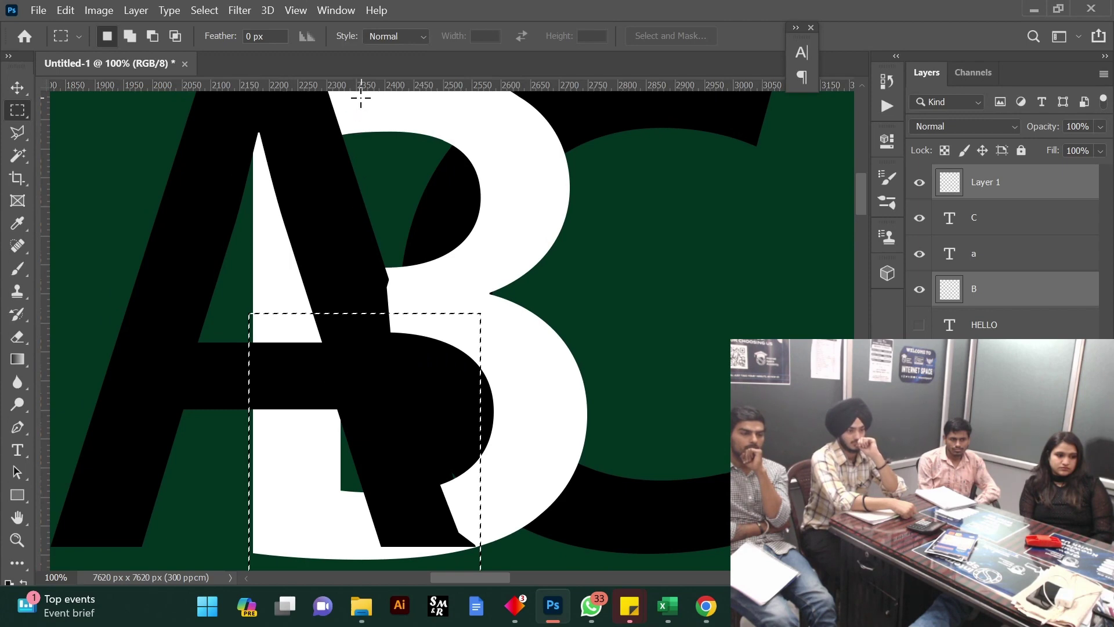
drag(363, 87, 443, 313)
drag(43, 284, 480, 256)
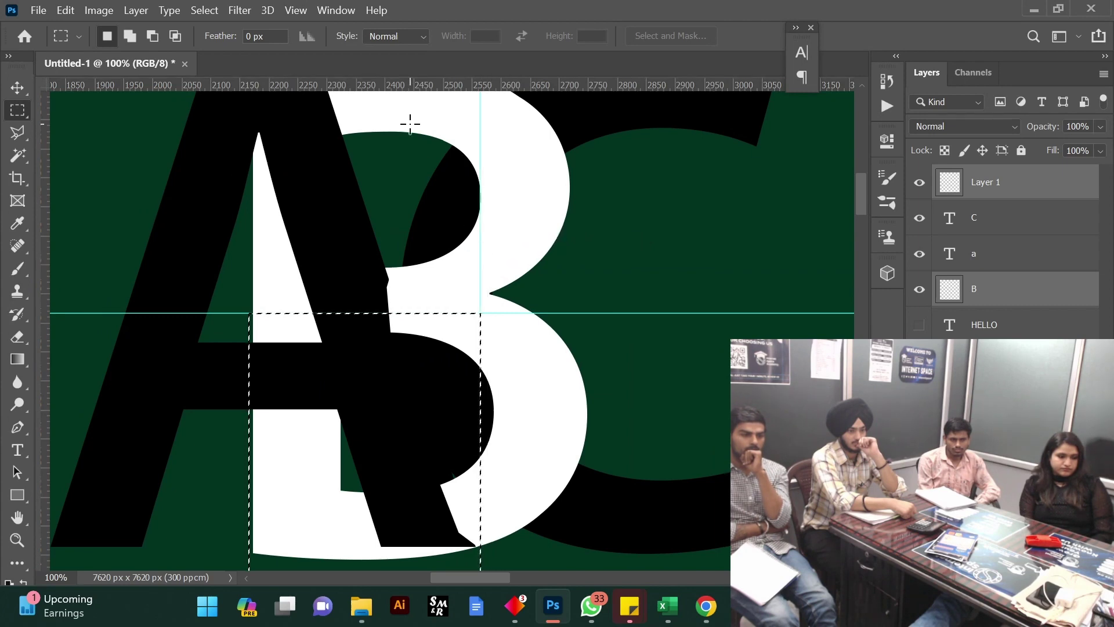
Add a horizontal guide just below the bottom edge of the B and a vertical guide along the marquee's left edge
drag(405, 86, 408, 566)
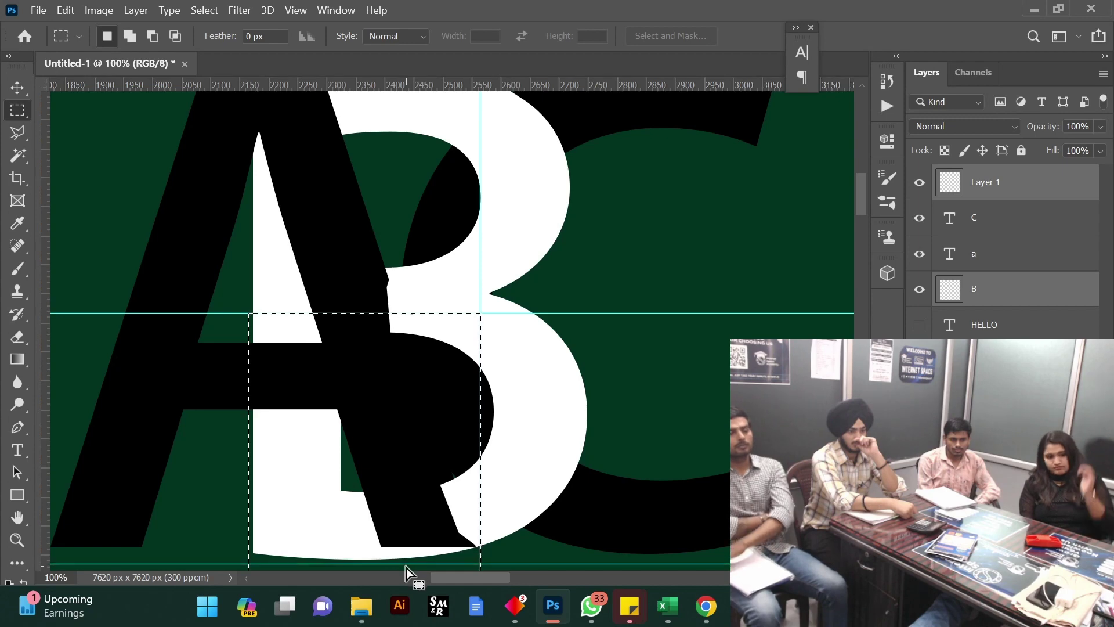
drag(44, 372, 242, 394)
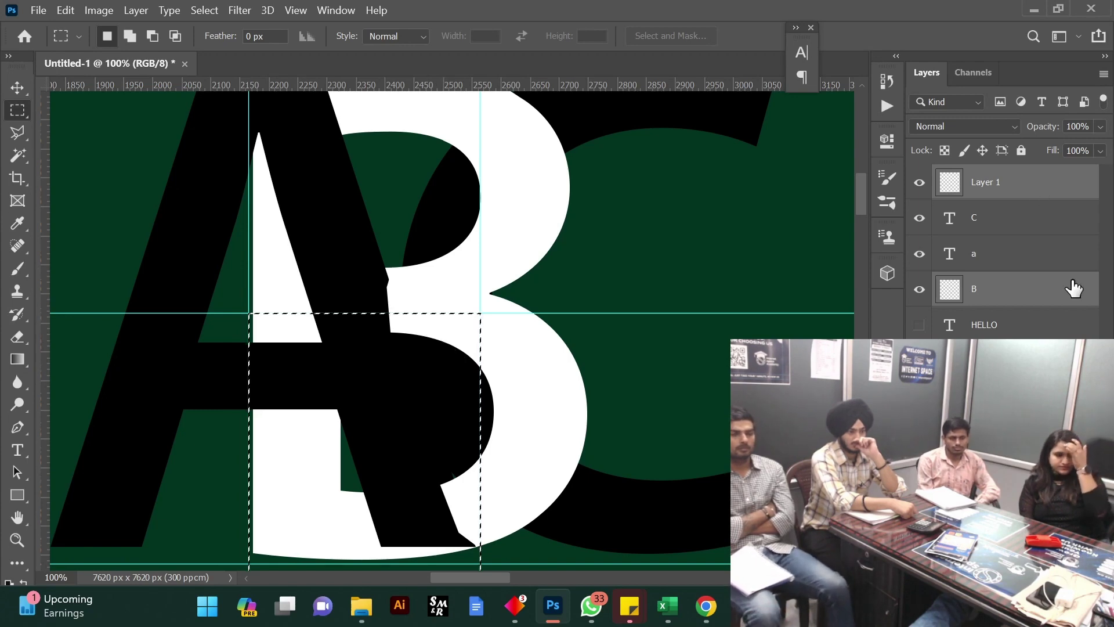
Check Layer 1 by toggling its visibility, and cut its part inside the marquee onto a new layer with Layer Via Cut
click(922, 183)
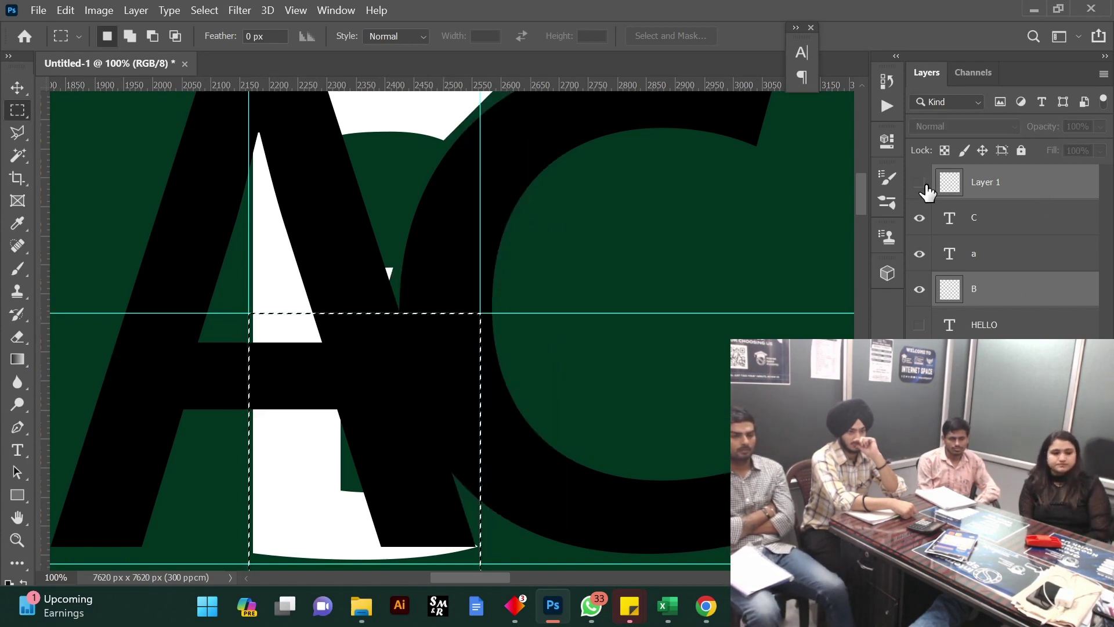
click(923, 184)
click(1049, 192)
right_click(470, 307)
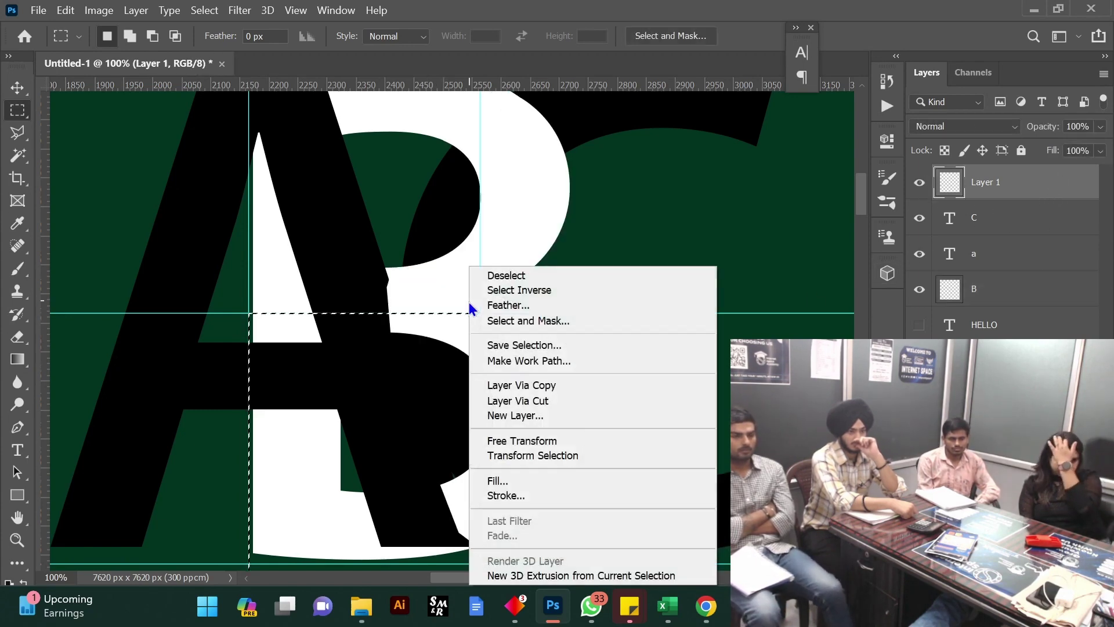
click(518, 401)
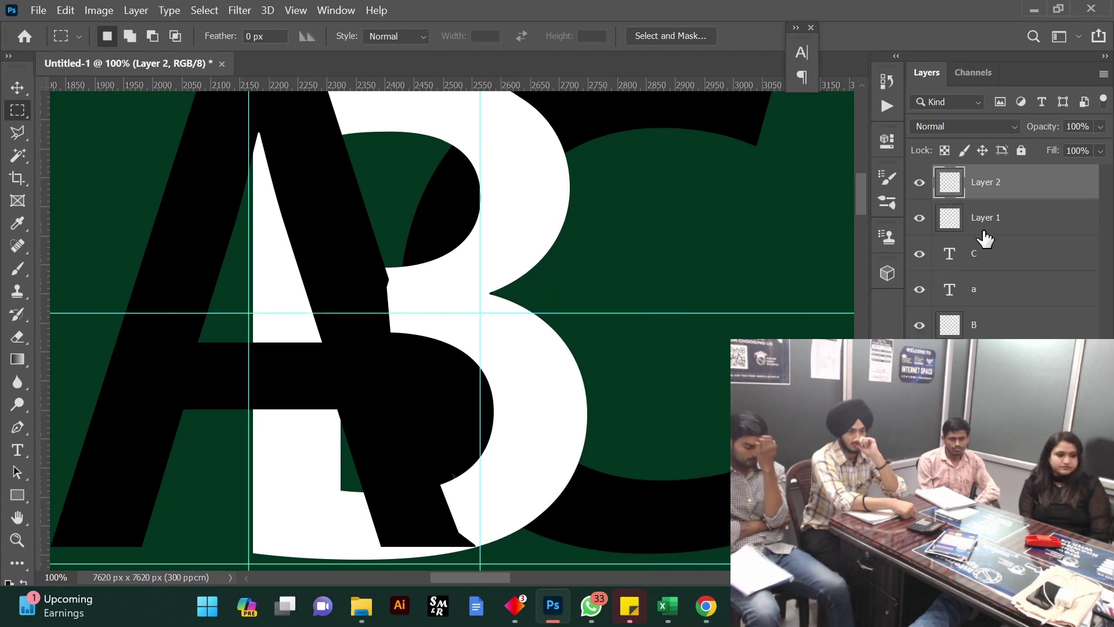
Marquee-select the rectangle enclosed by the four guides on the B layer and move that part to a new layer with Layer Via Cut
click(1020, 329)
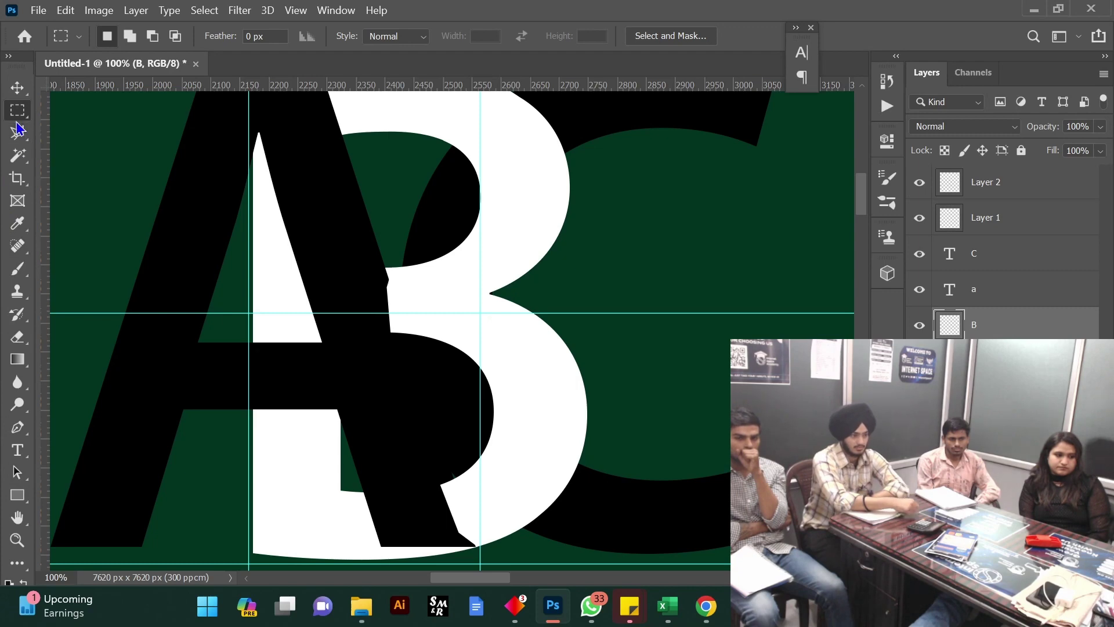
drag(249, 313, 480, 563)
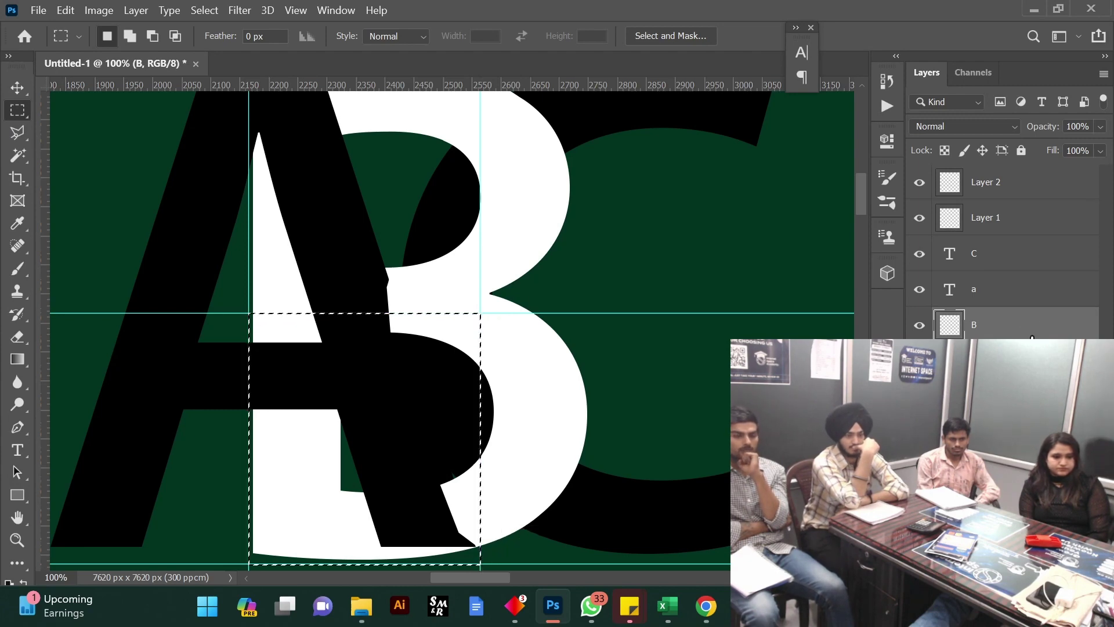
right_click(391, 432)
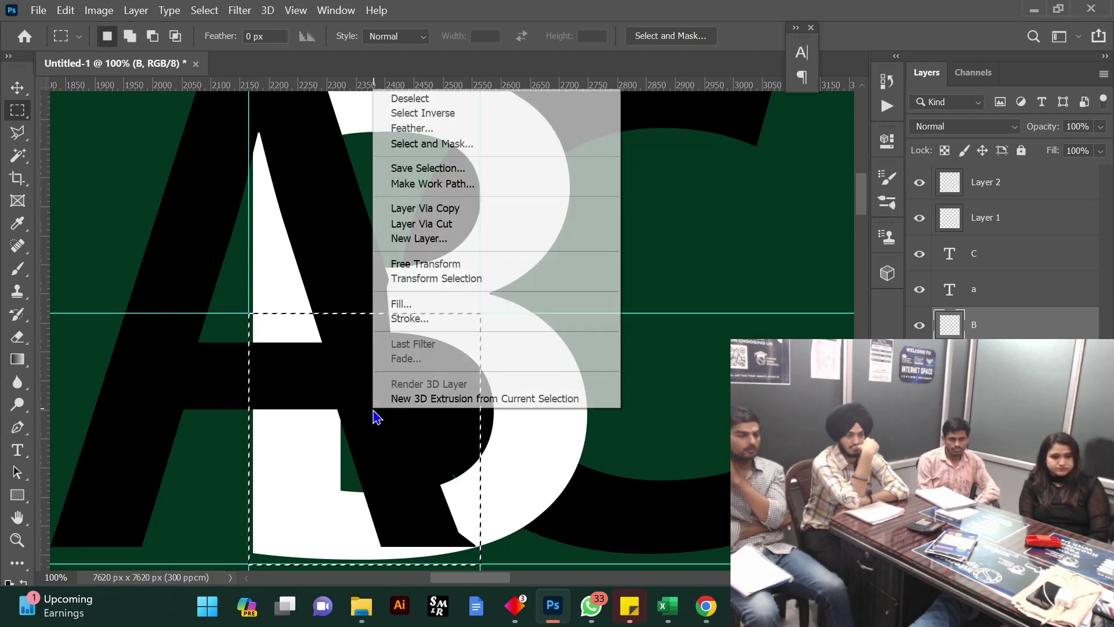
click(409, 221)
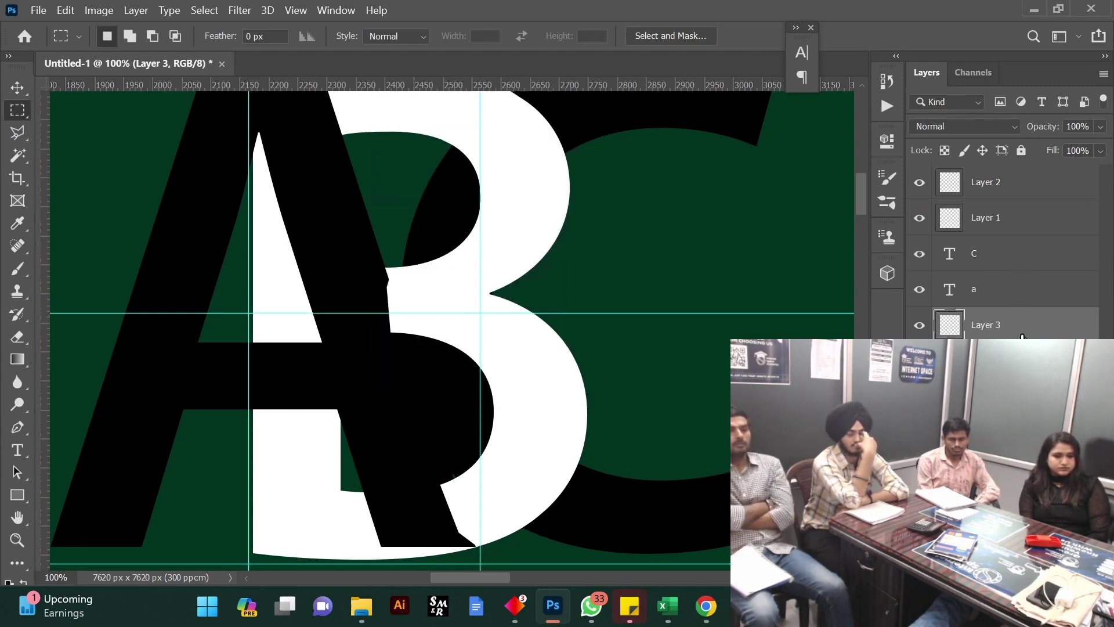
Move Layer 3 up the stack between Layer 2 and Layer 1, and select Layer 2
drag(1022, 335, 975, 217)
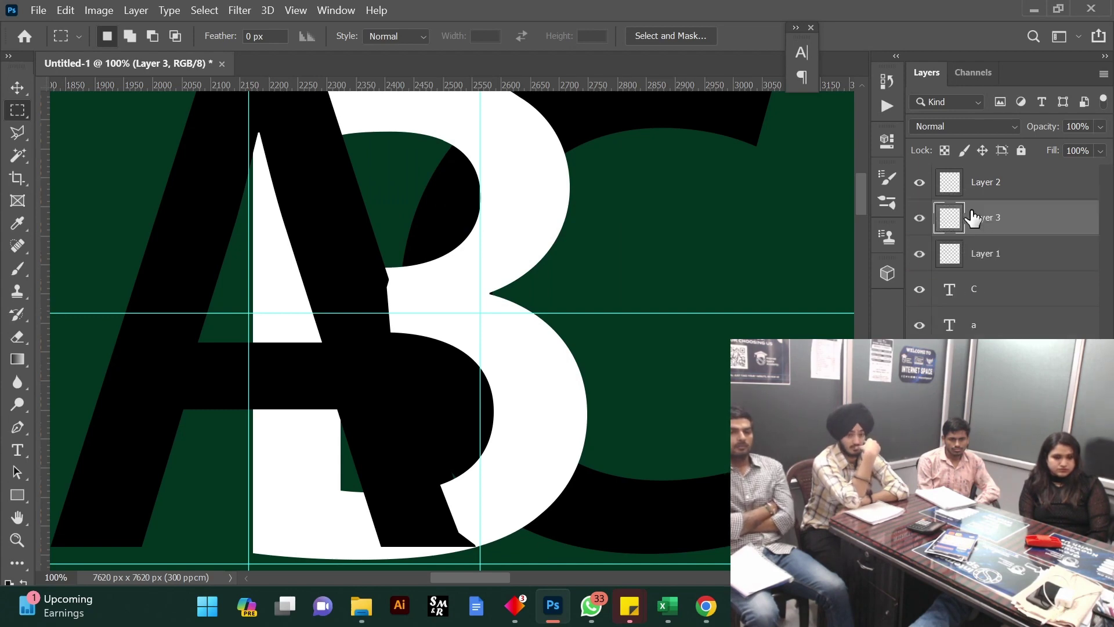
click(990, 184)
scroll(533, 346, down, 1)
scroll(517, 398, up, 2)
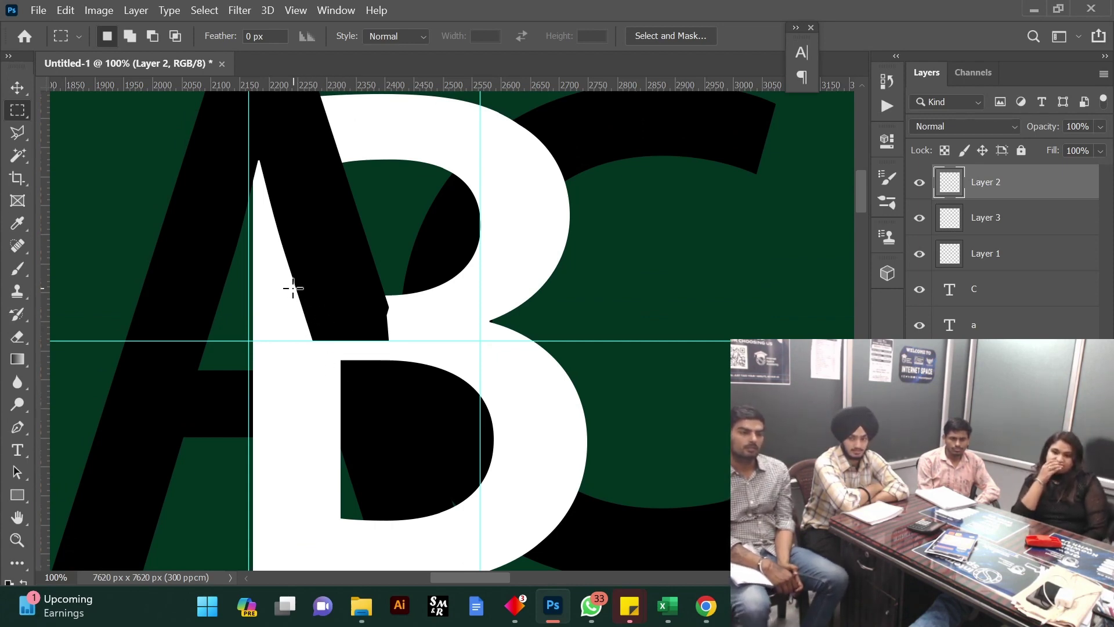
Apply a bright green Color Overlay at 100% opacity with Normal blending to the letter A's text layer
click(1018, 331)
right_click(1019, 332)
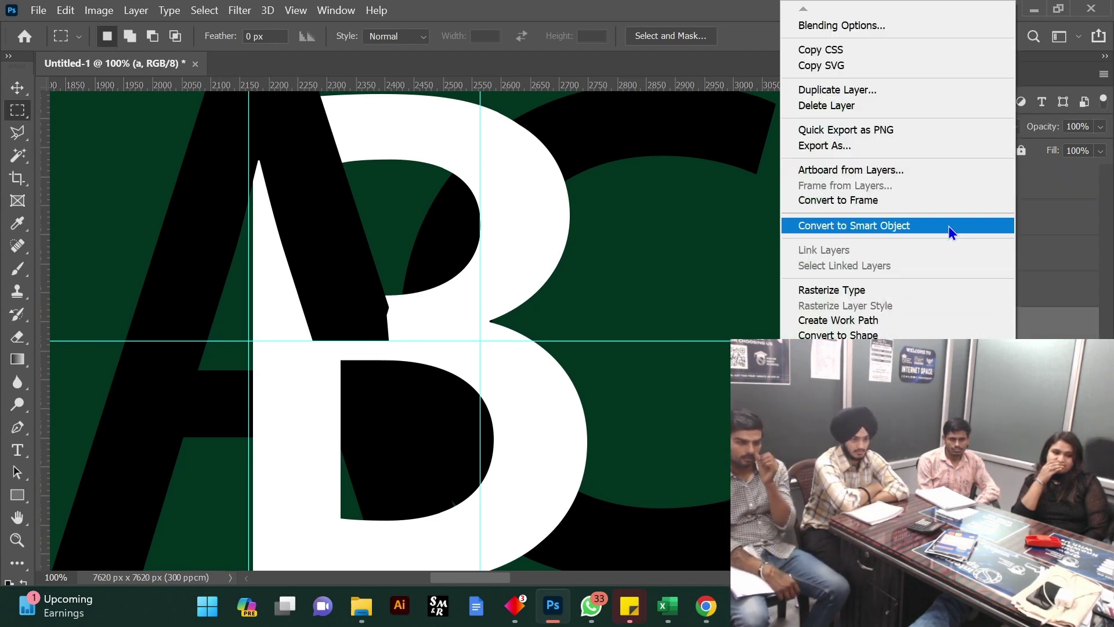
click(843, 26)
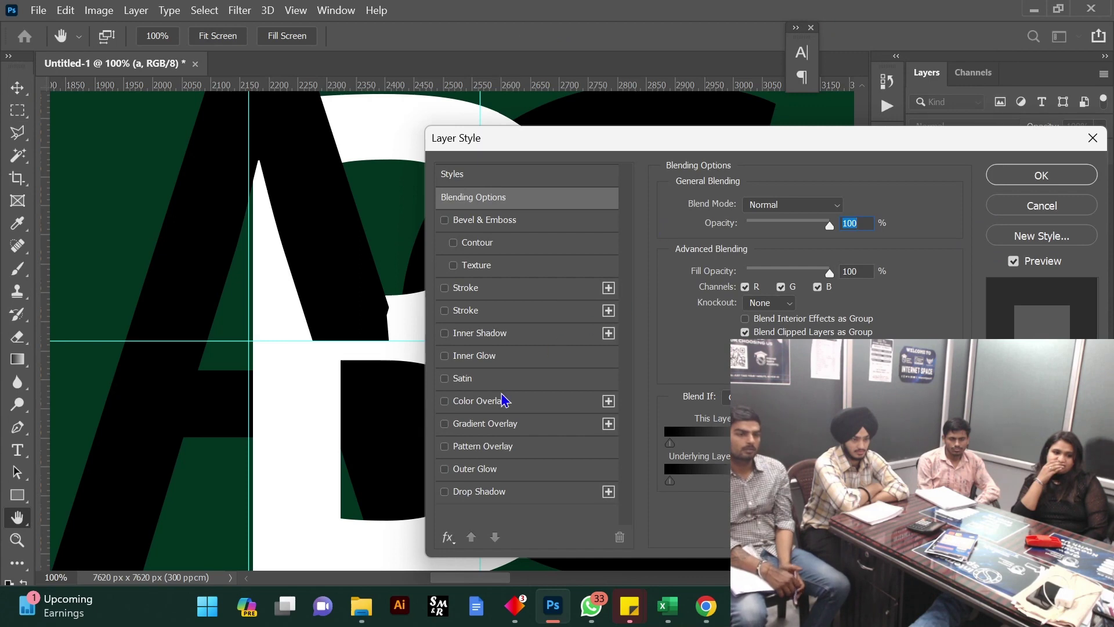
click(502, 401)
click(848, 208)
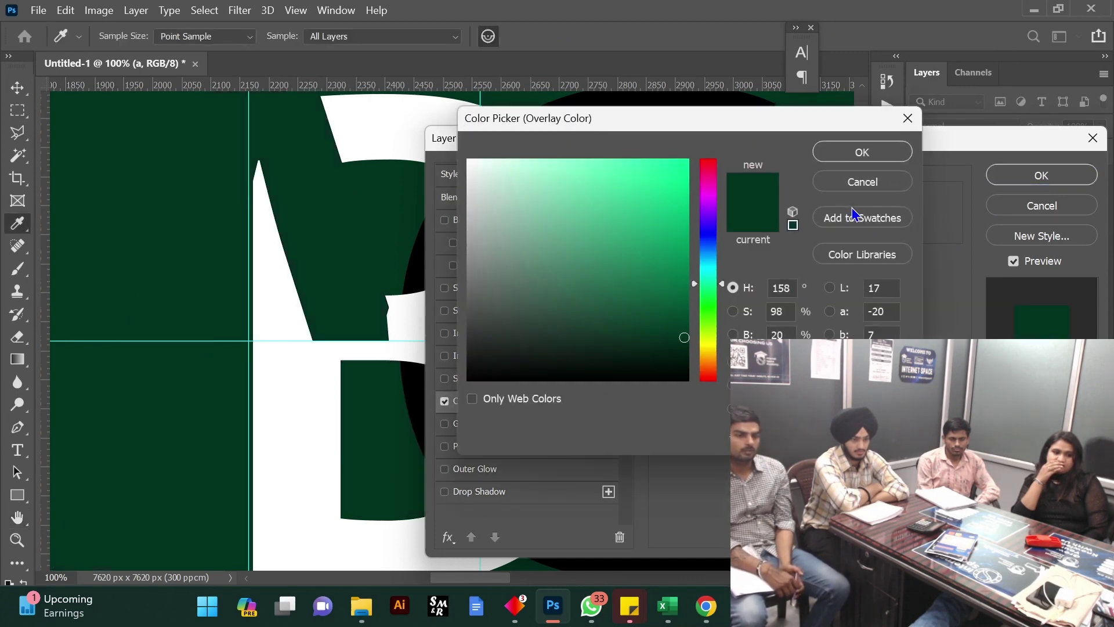
click(666, 187)
click(891, 158)
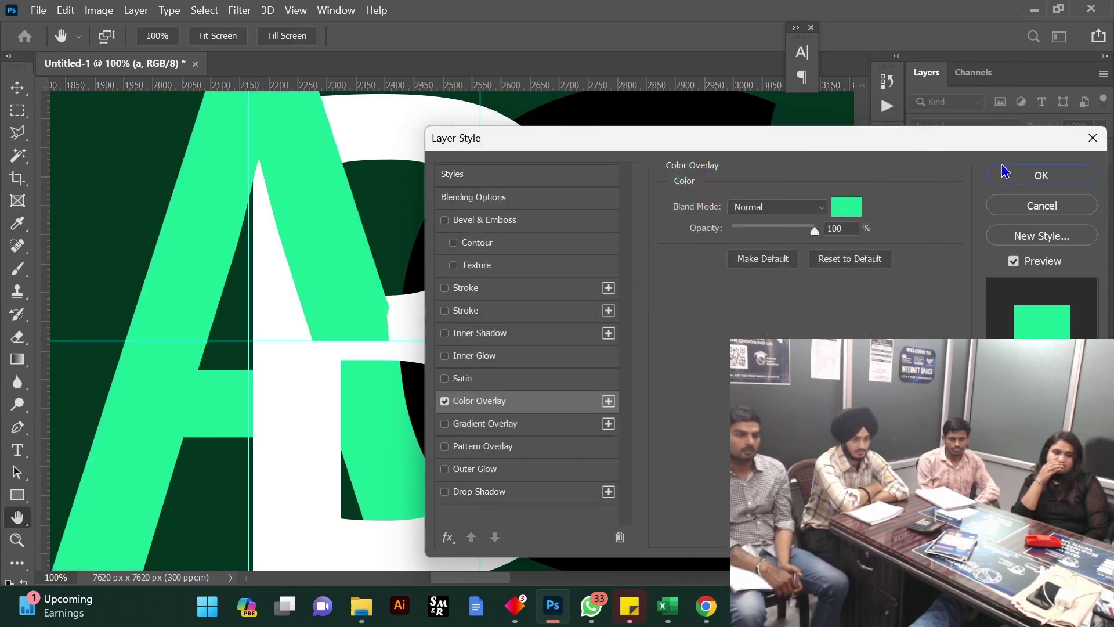
click(1003, 174)
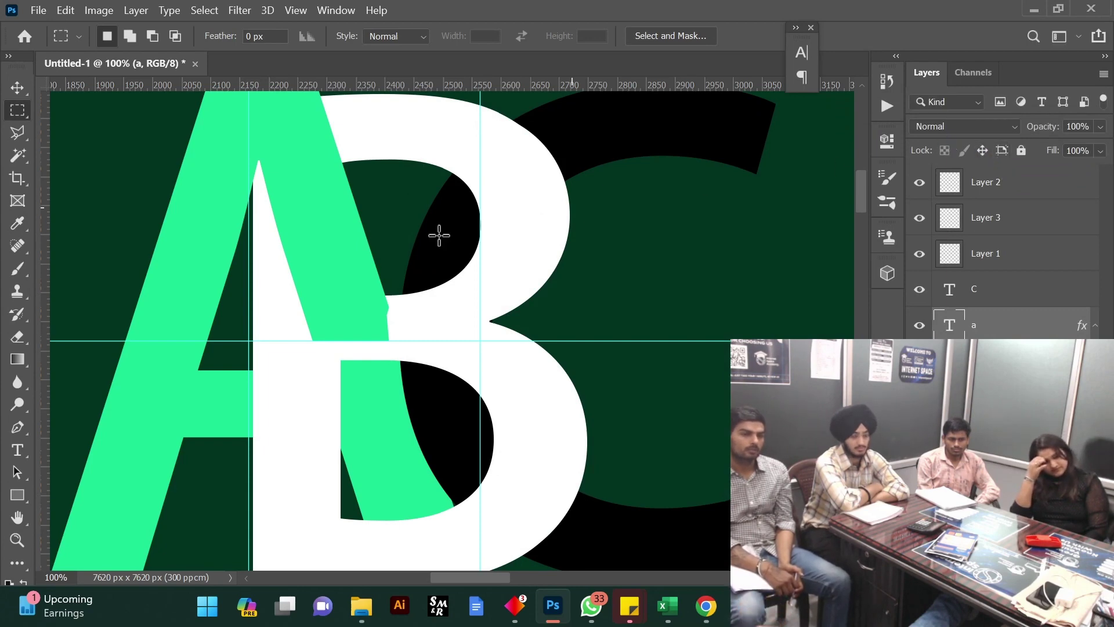
Select the shape of the letter A with the Magic Wand and inspect the selection outline where it crosses the B
scroll(359, 377, down, 1)
scroll(360, 380, down, 1)
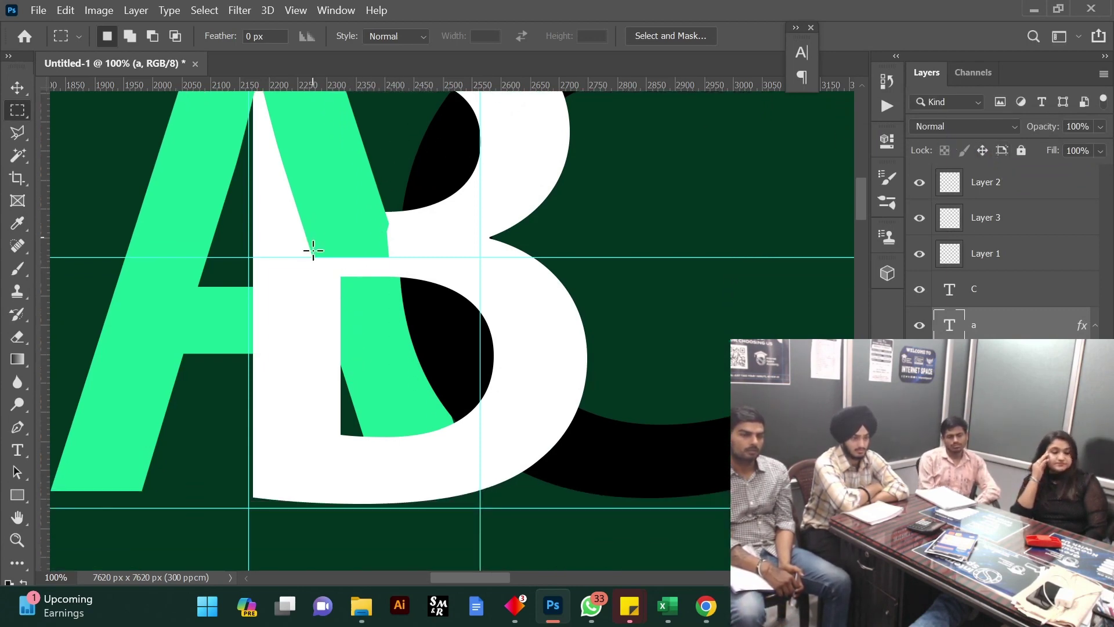
click(17, 540)
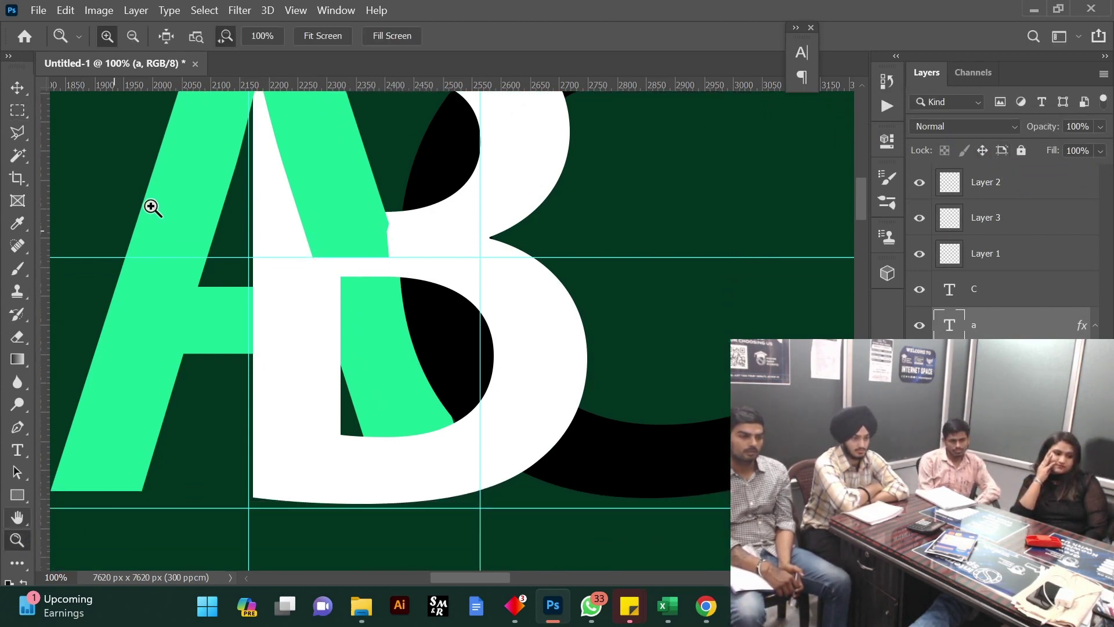
click(340, 301)
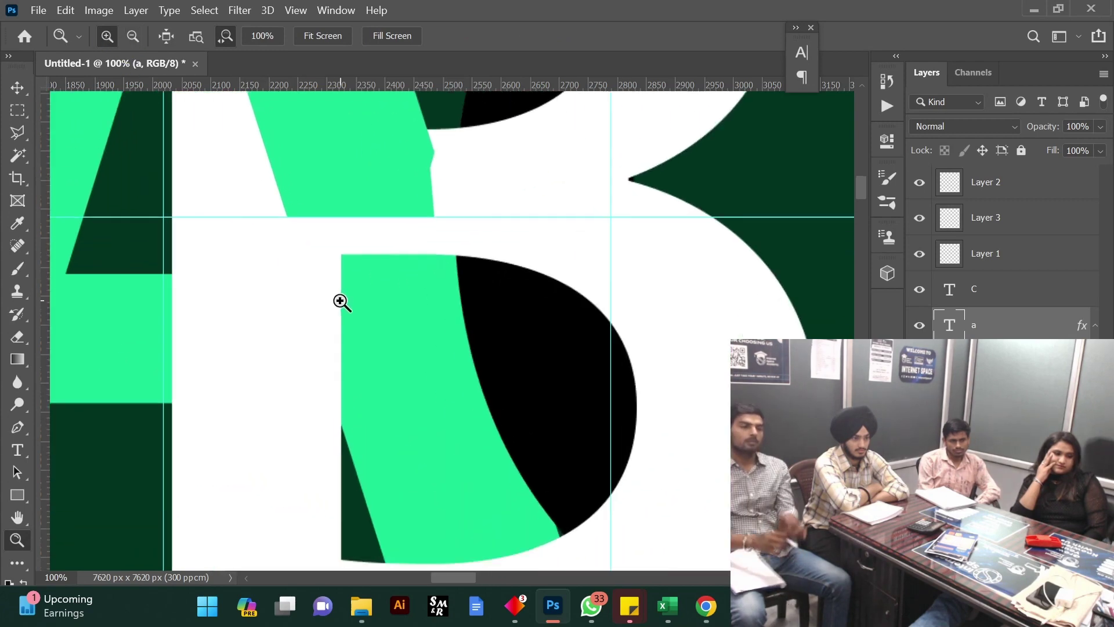
click(24, 160)
click(310, 145)
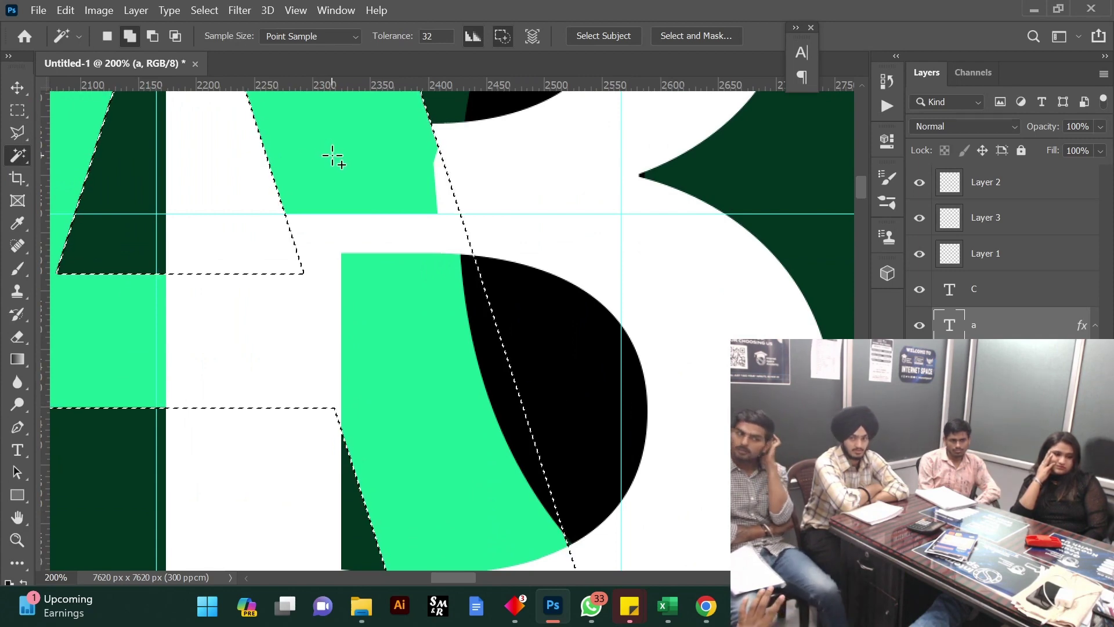
scroll(360, 208, down, 2)
scroll(361, 208, up, 3)
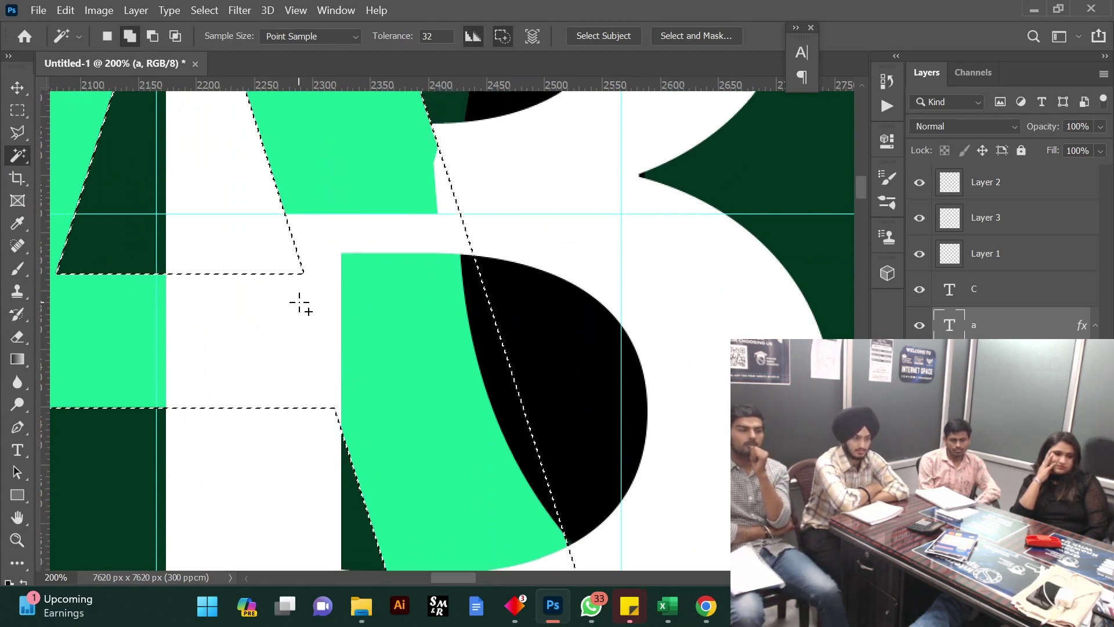
scroll(423, 316, down, 4)
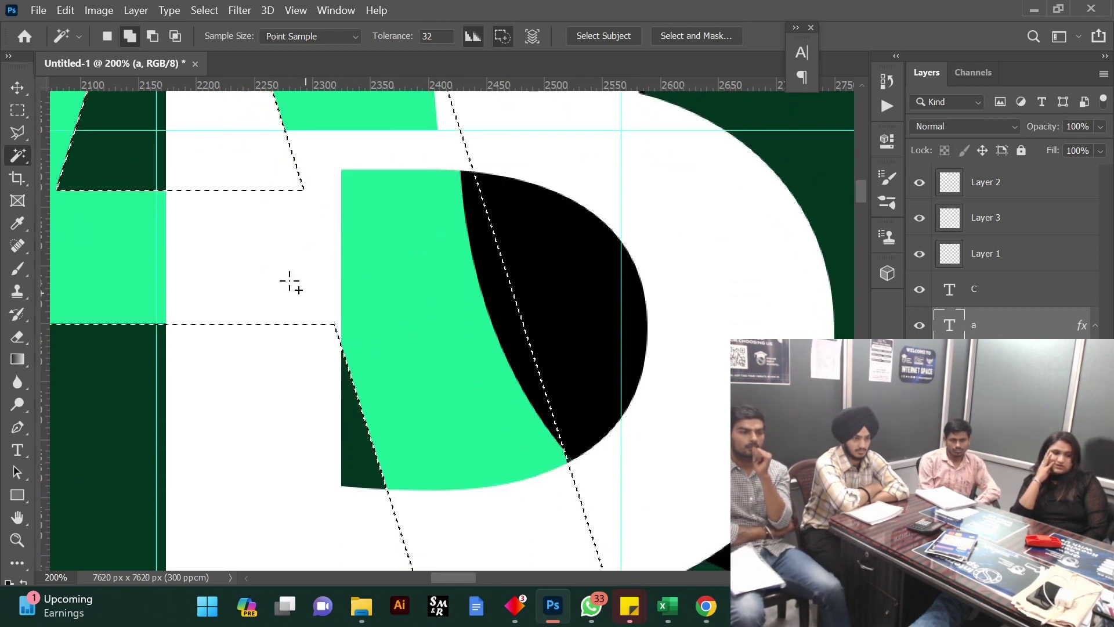
scroll(444, 336, down, 3)
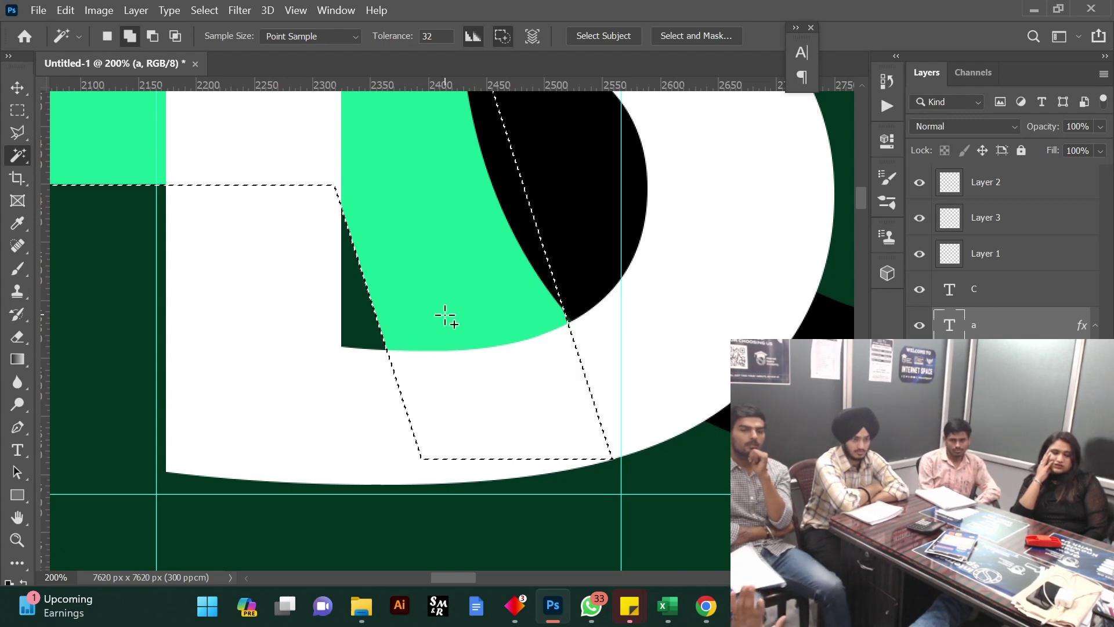
Try selecting a thin strip along the bottom edge of the B with the Rectangular Marquee, and undo it
click(156, 37)
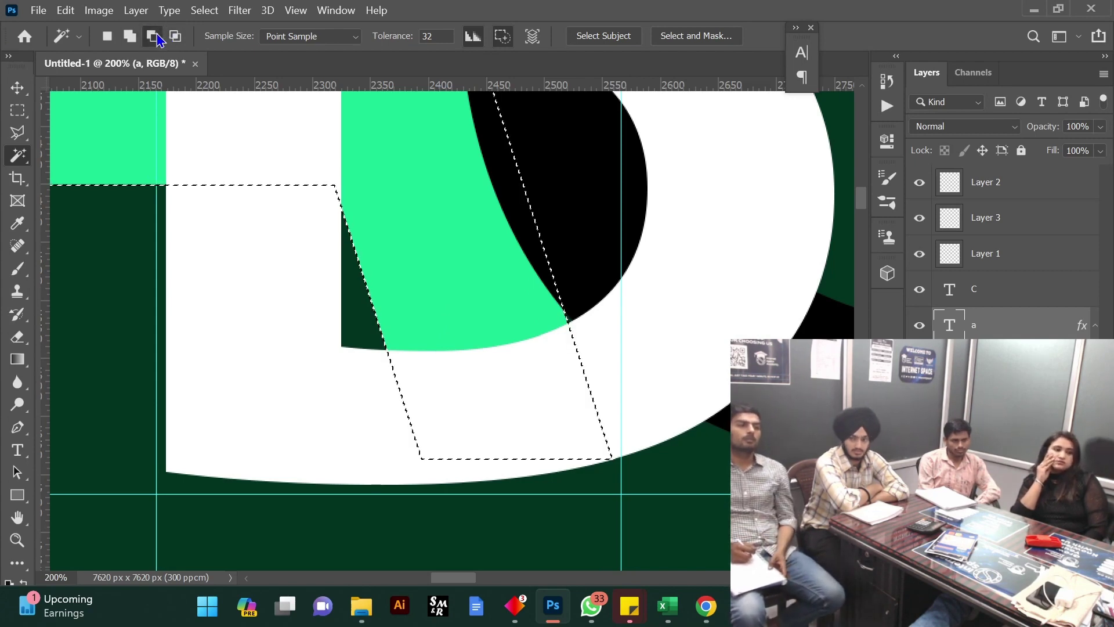
click(17, 110)
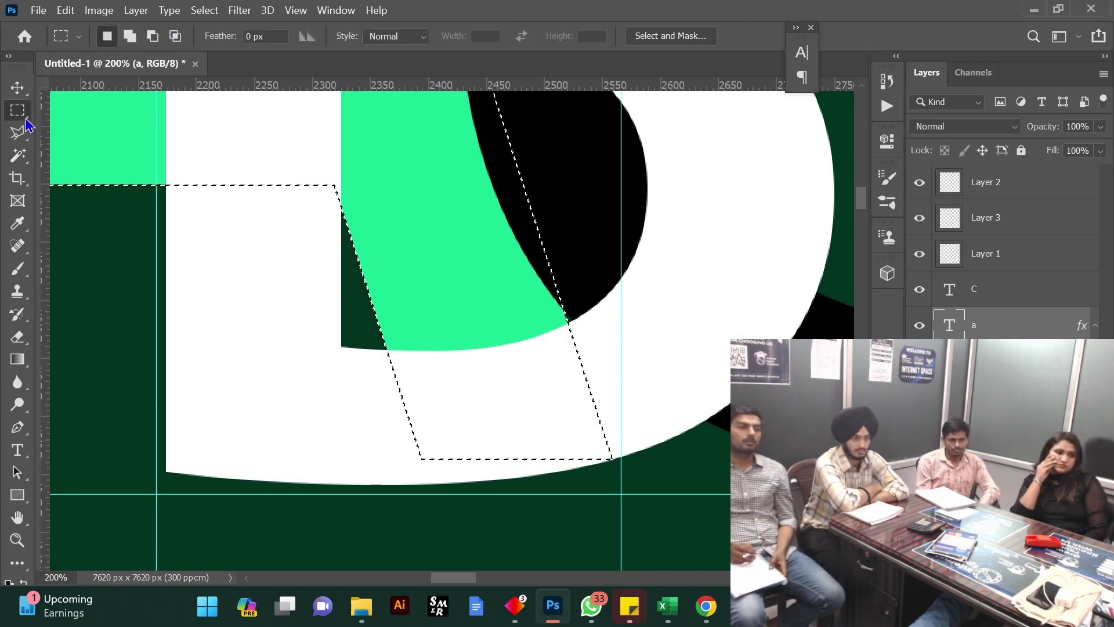
drag(455, 503, 394, 480)
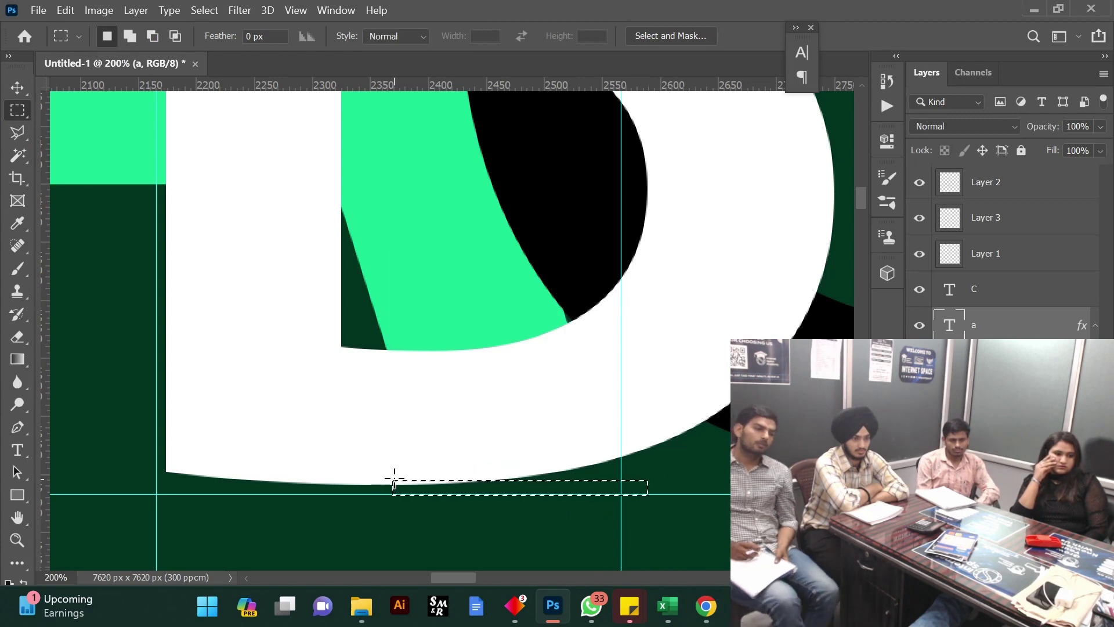
key(super)
key(ctrl+v)
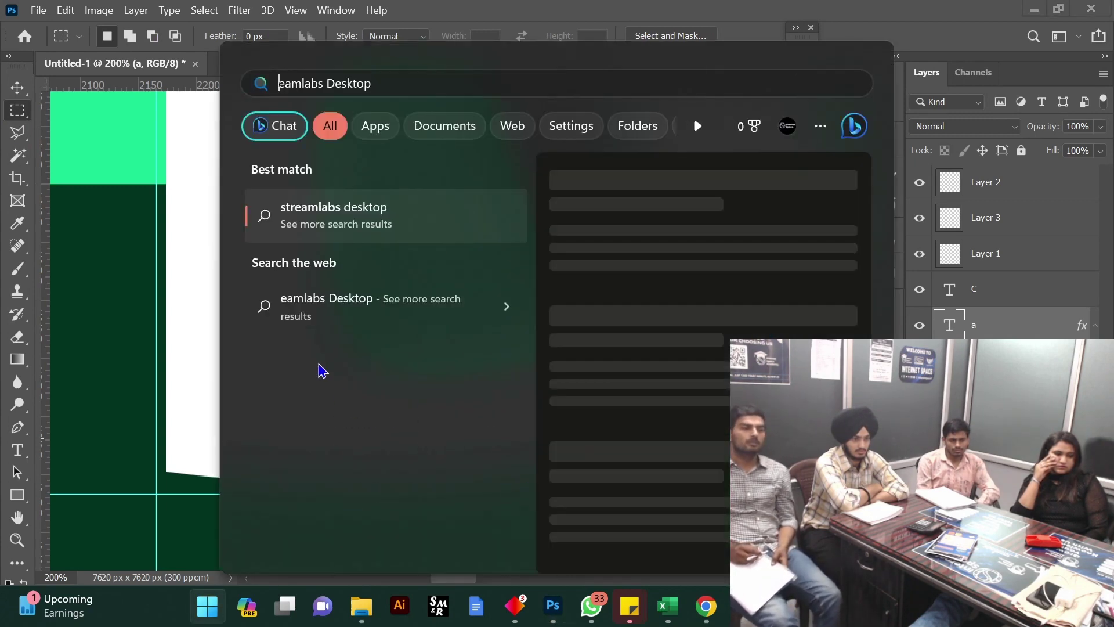
key(Escape)
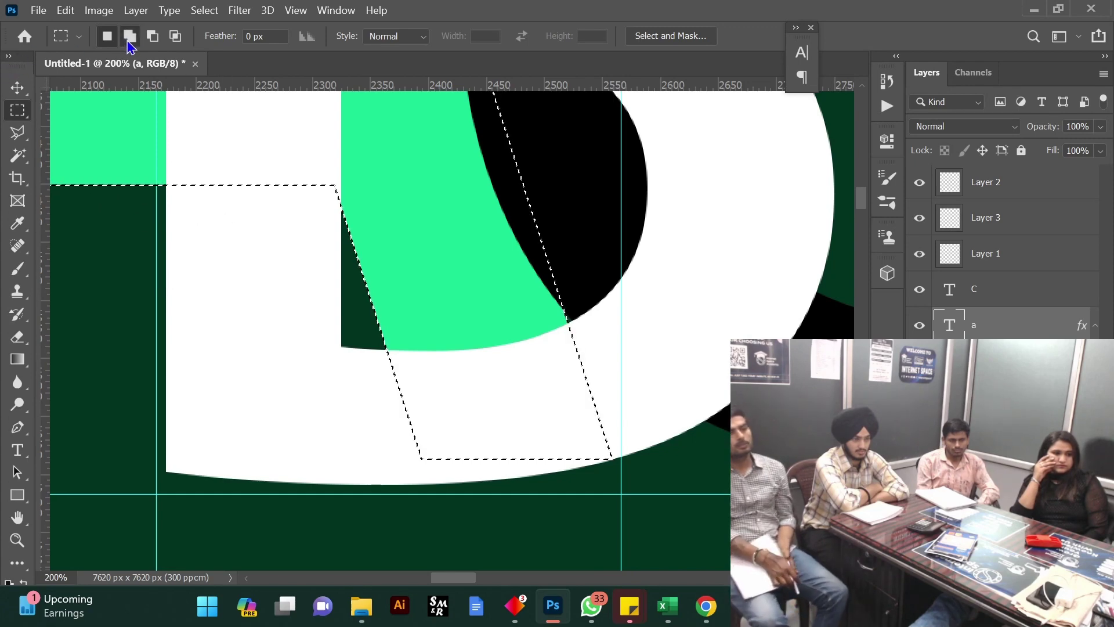
Try intersecting the A selection with a marquee around the foot of its diagonal over the lower B, and undo it
click(175, 37)
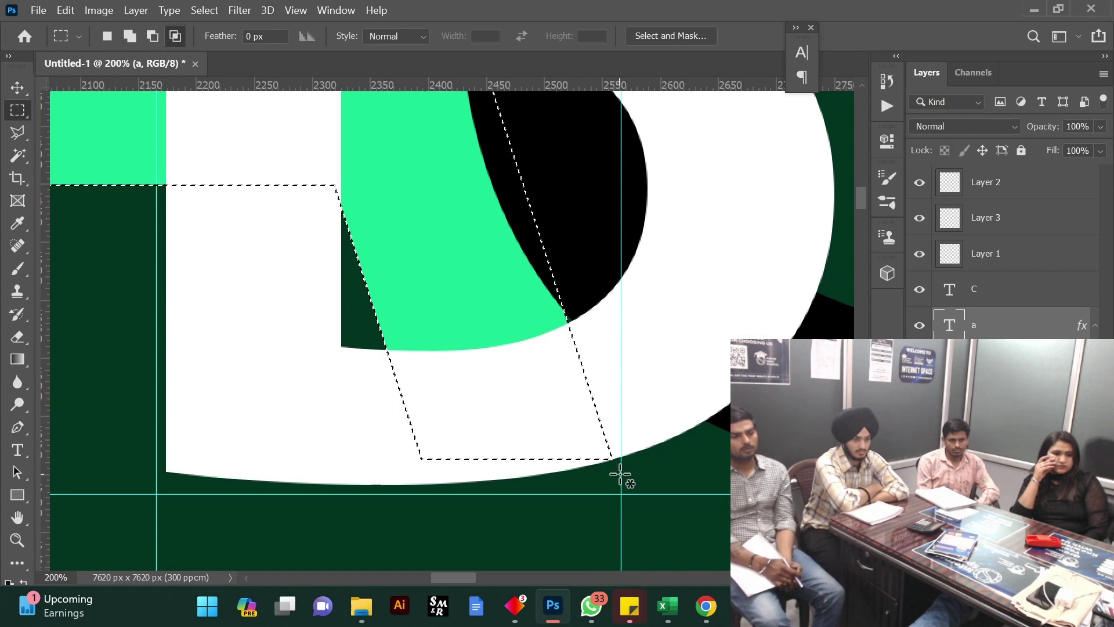
drag(619, 472, 305, 318)
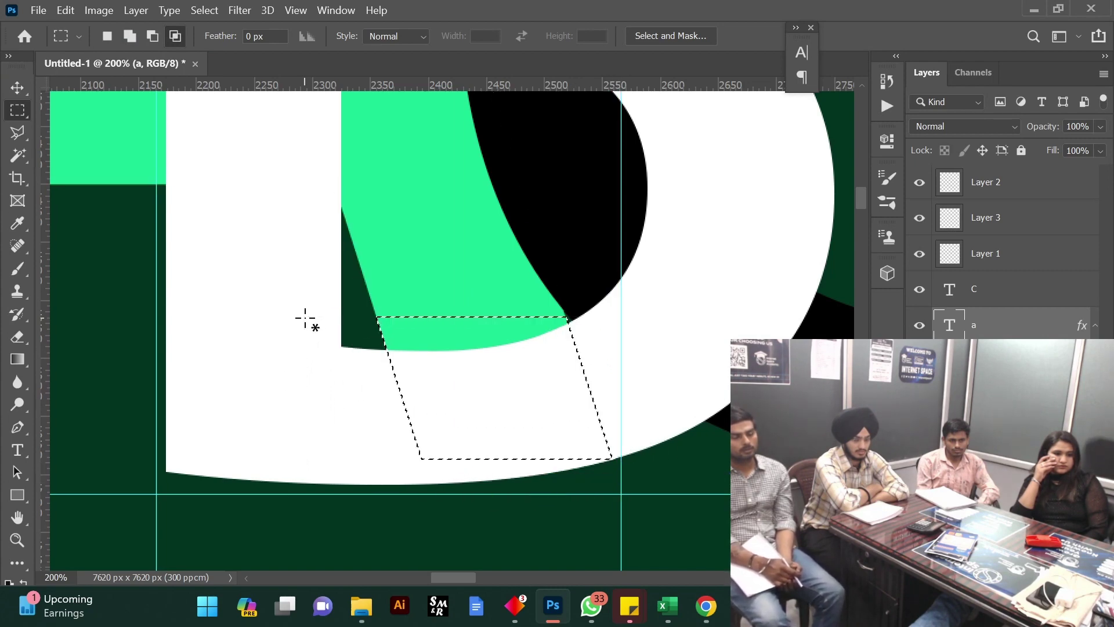
key(ctrl+z)
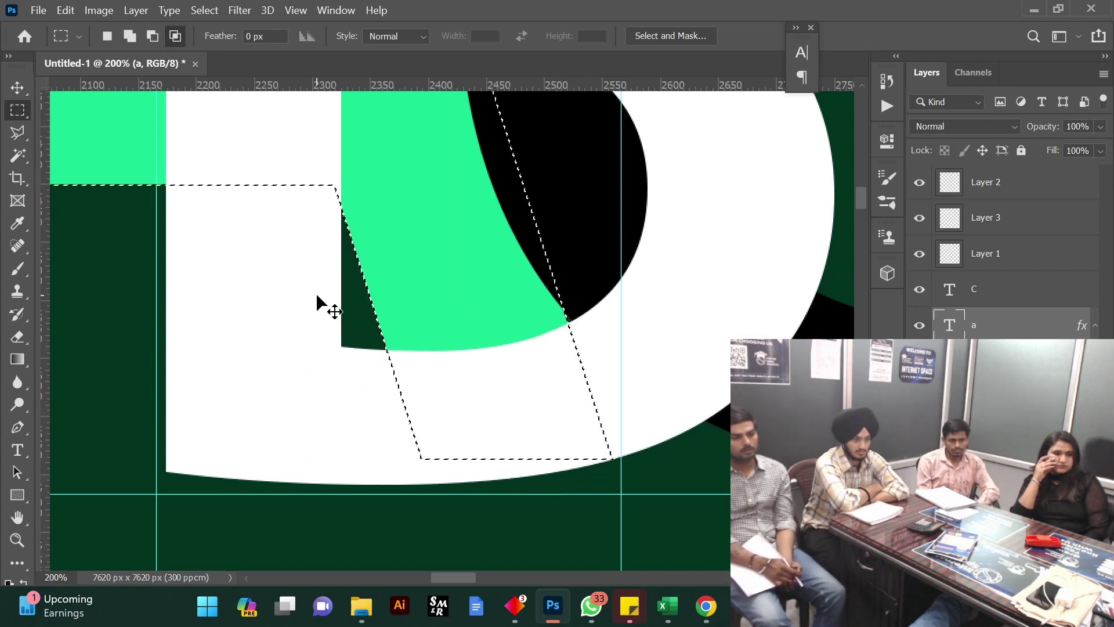
Intersect the A selection with a marquee around the crossbar and its junction with the diagonal, and toggle Layer 3's visibility to check the overlap
scroll(331, 301, up, 1)
scroll(332, 300, up, 4)
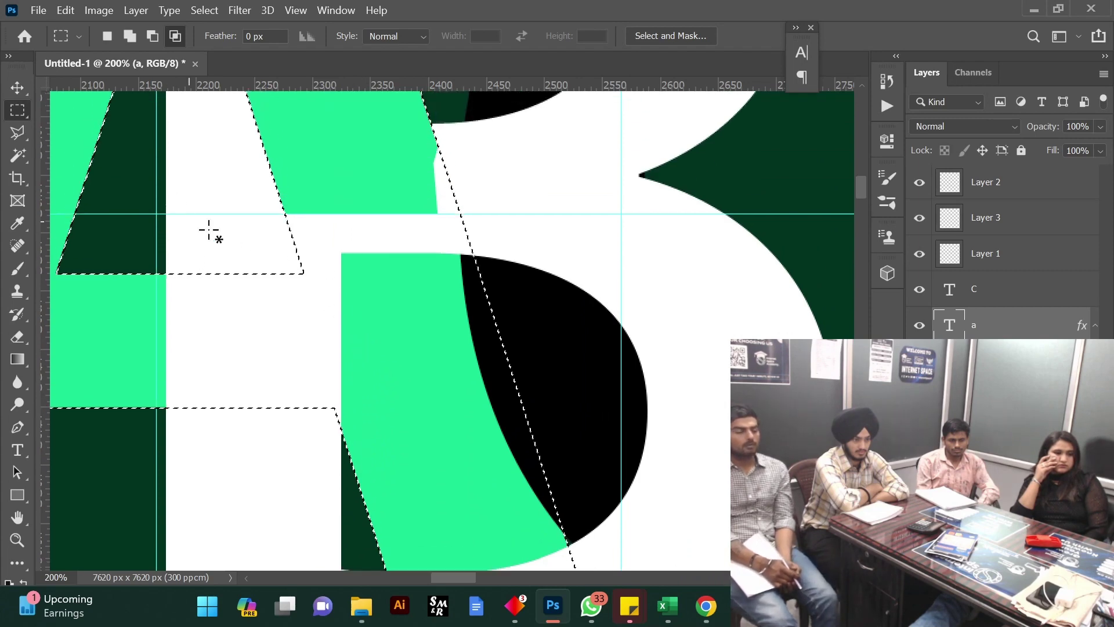
scroll(209, 231, up, 2)
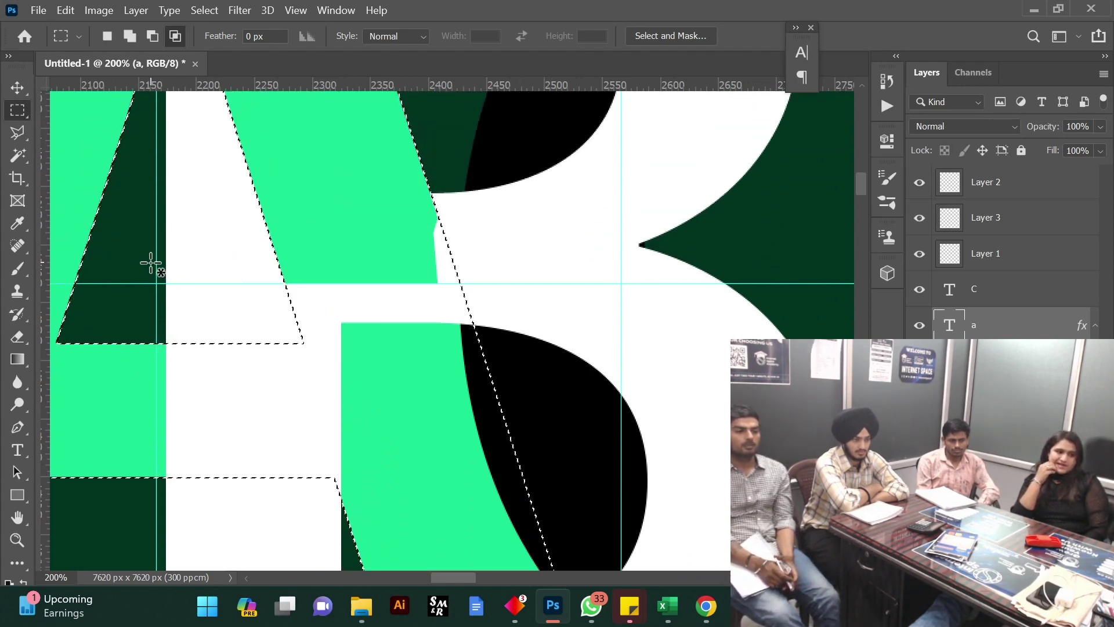
drag(150, 262, 553, 503)
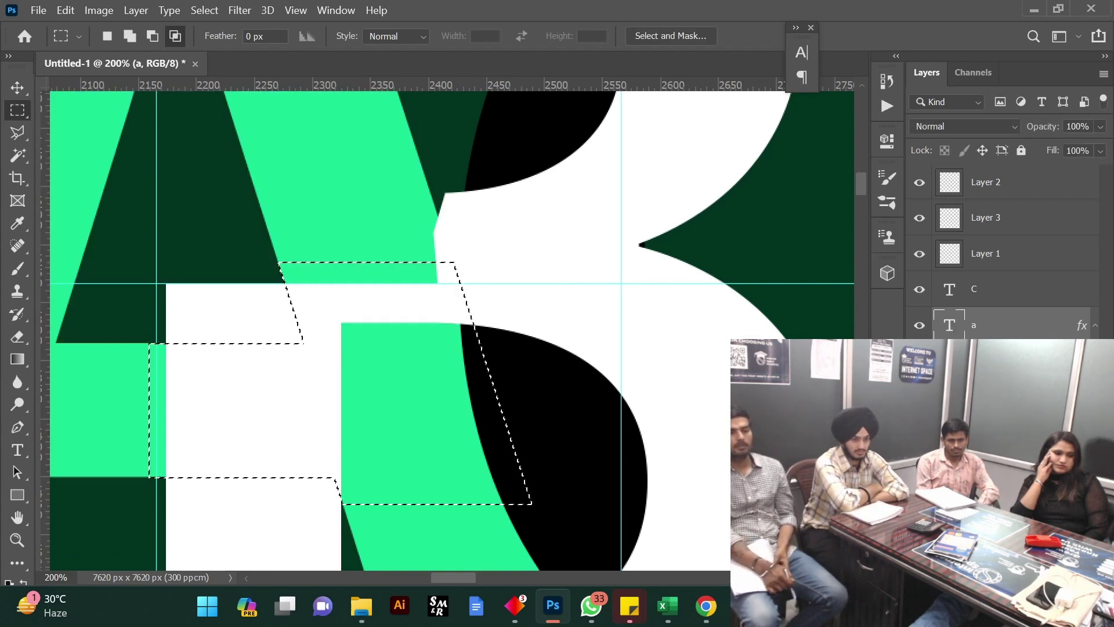
click(918, 220)
click(918, 220)
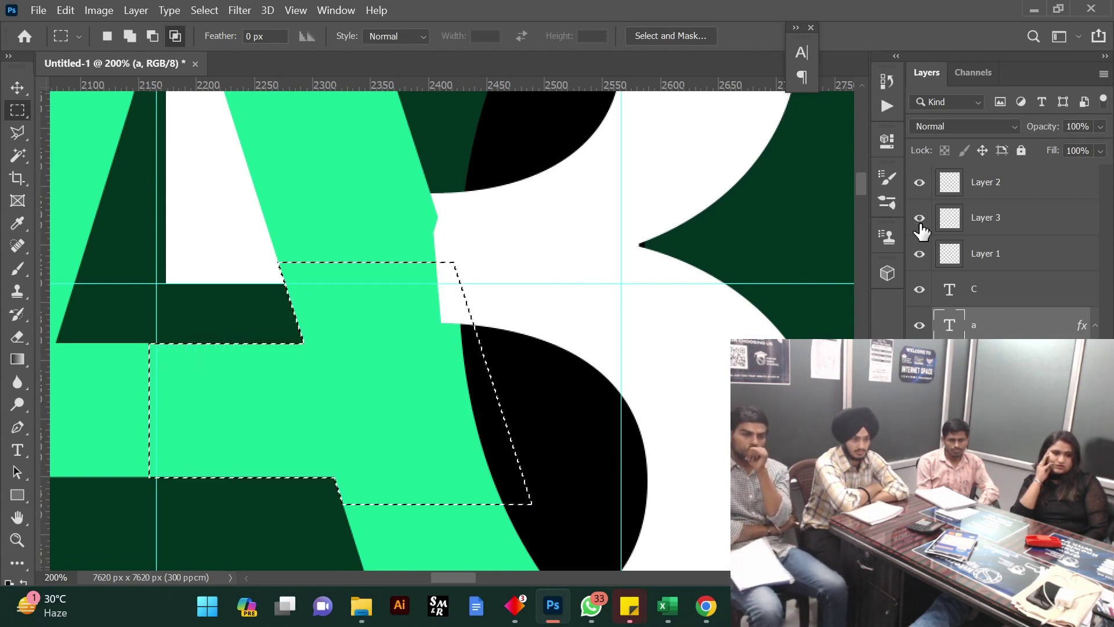
Delete the selected crossbar and diagonal overlap from Layer 3, and deselect
click(977, 226)
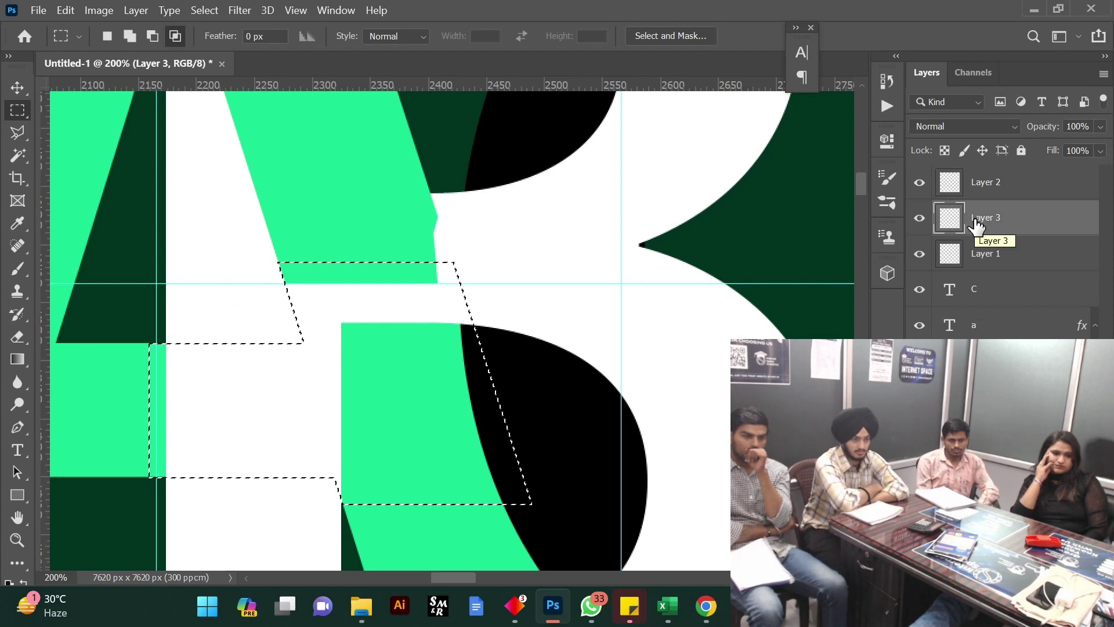
key(alt+BackSpace)
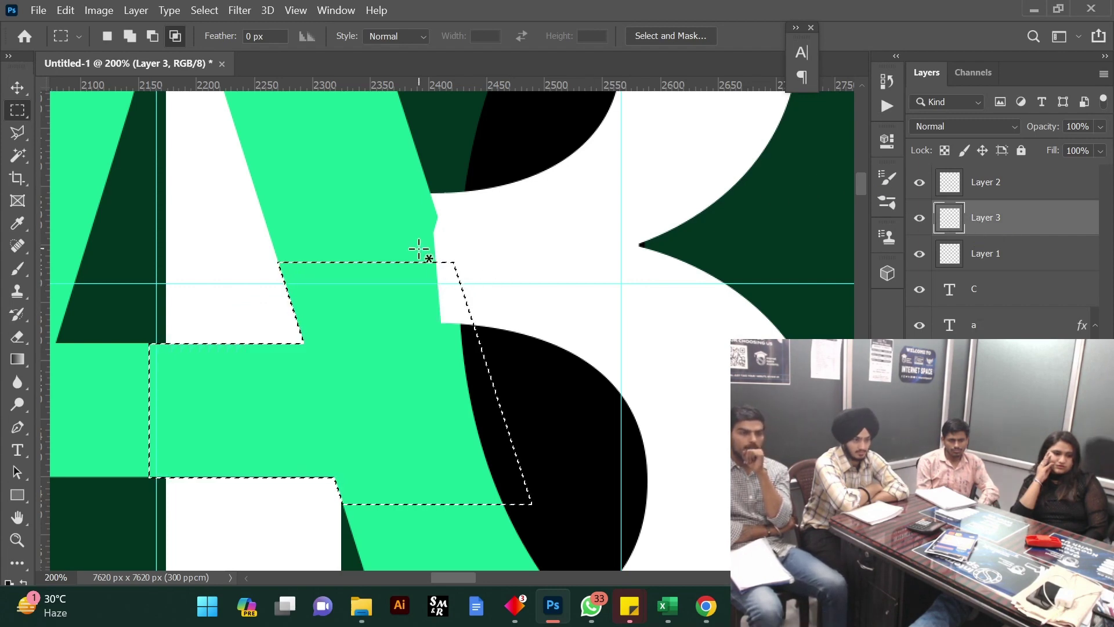
right_click(341, 192)
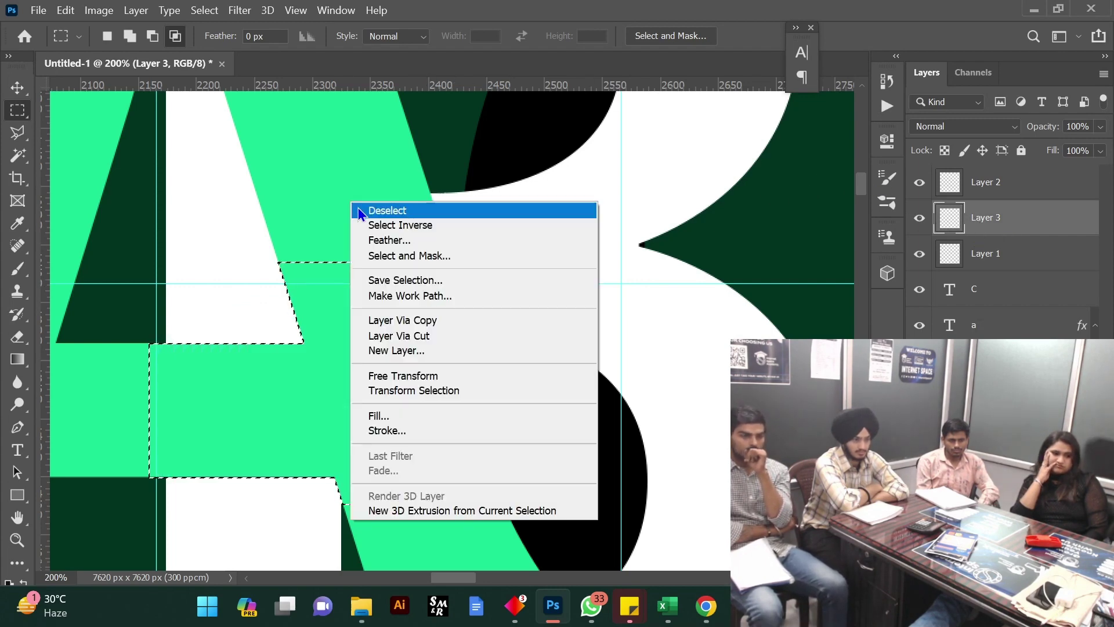
click(371, 213)
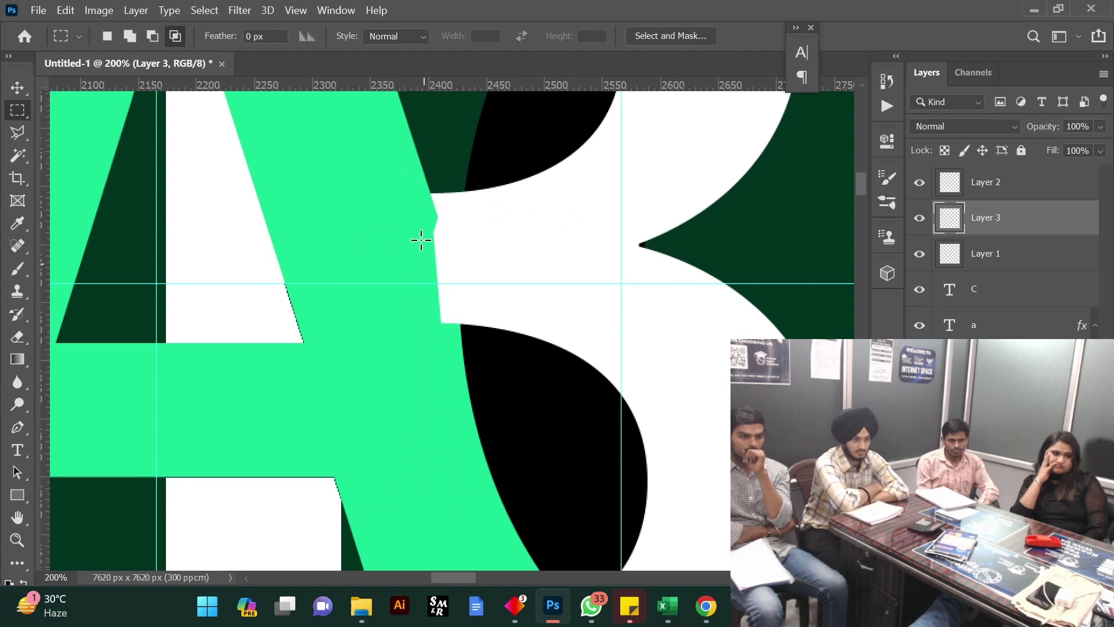
Select the shape of the letter A from the a layer with the Magic Wand by inverting the selection around it
click(17, 155)
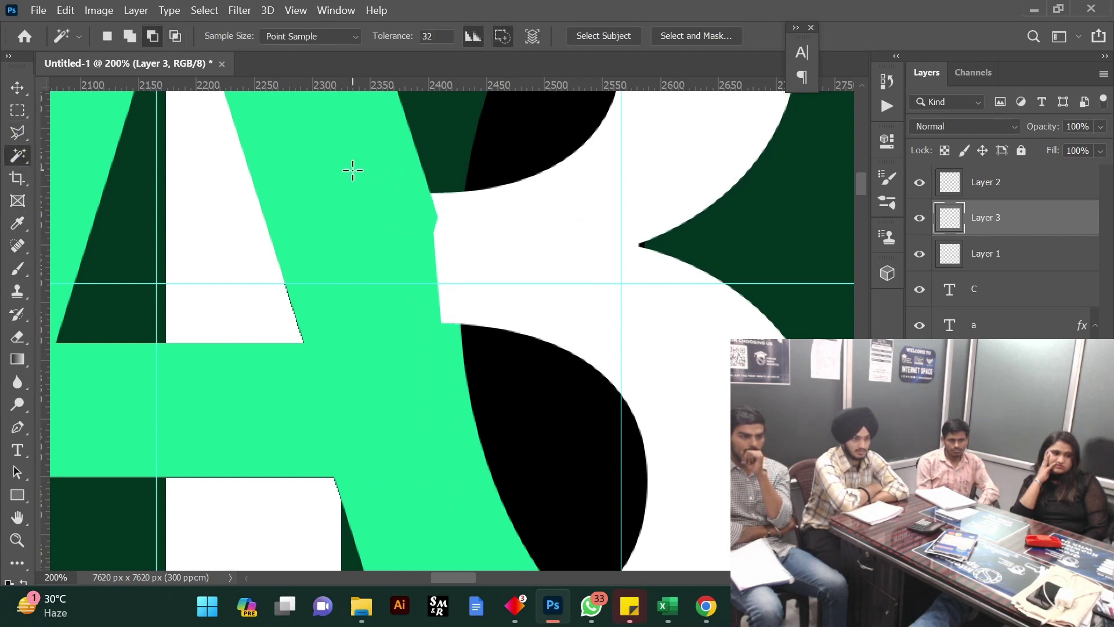
click(1037, 332)
click(226, 211)
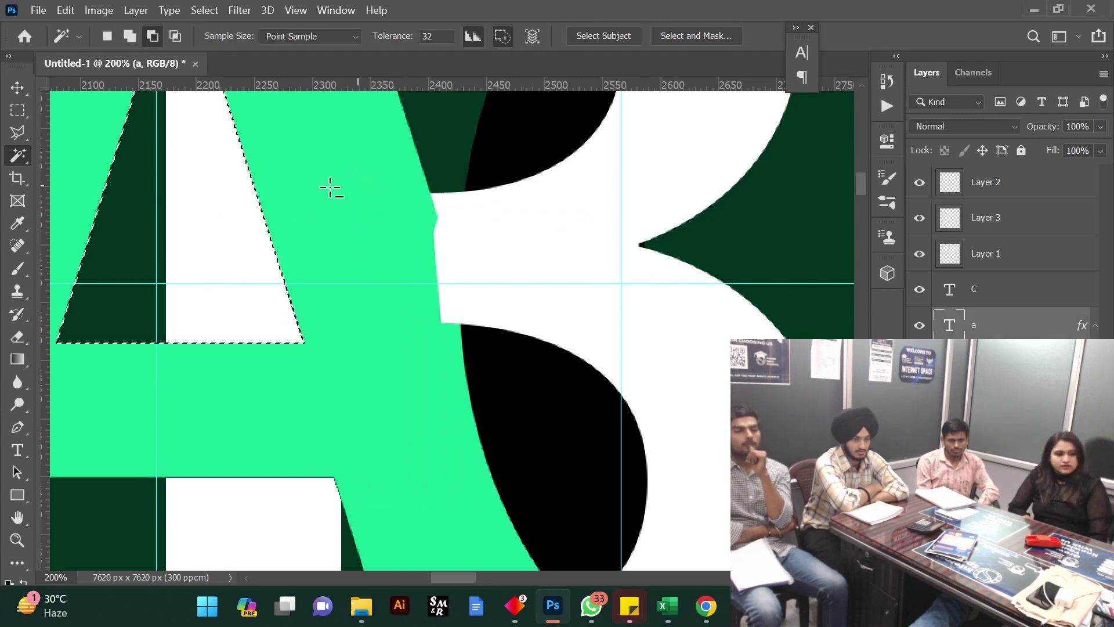
right_click(330, 187)
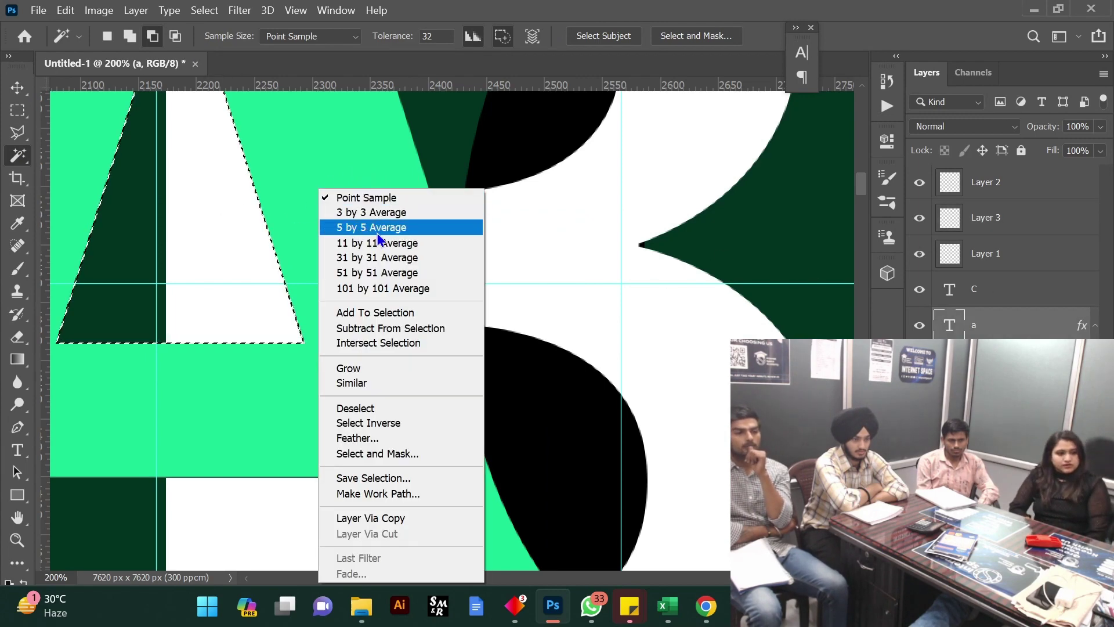
click(398, 415)
click(356, 210)
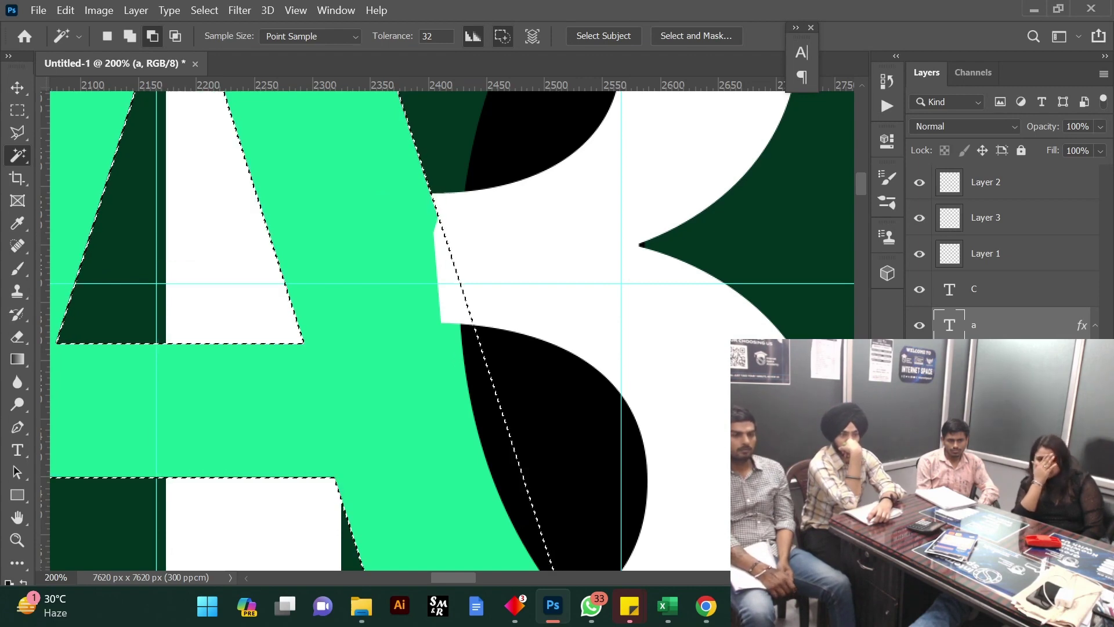
Toggle the visibility of Layer 2, Layer 3, Layer 1 and the a layer to examine which one holds the white overlap on the A
click(919, 183)
click(919, 183)
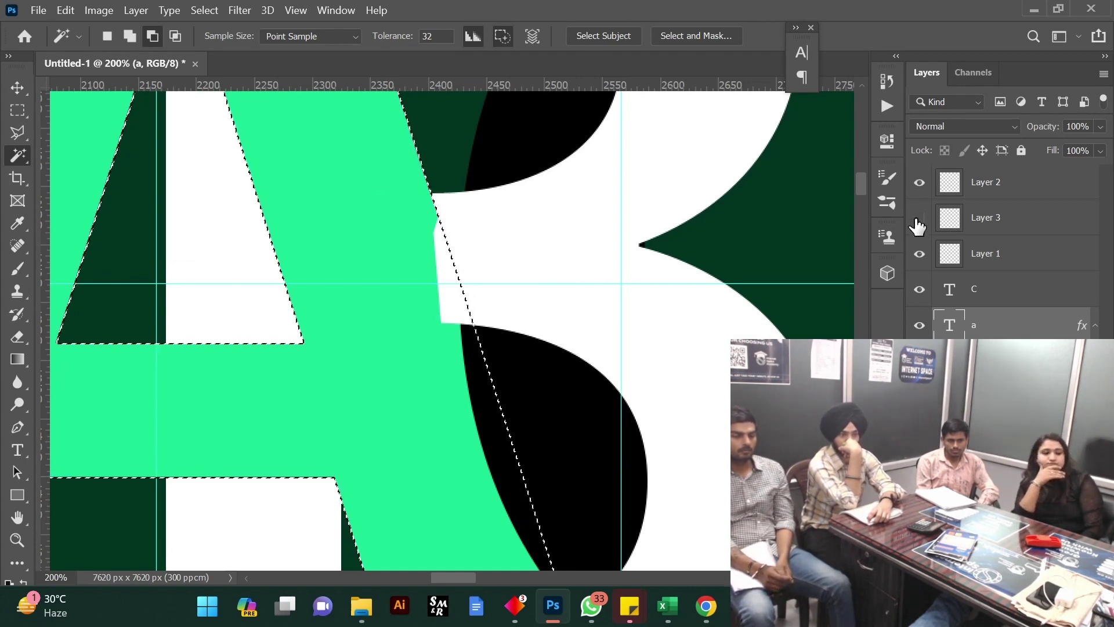
click(919, 219)
click(919, 220)
click(919, 254)
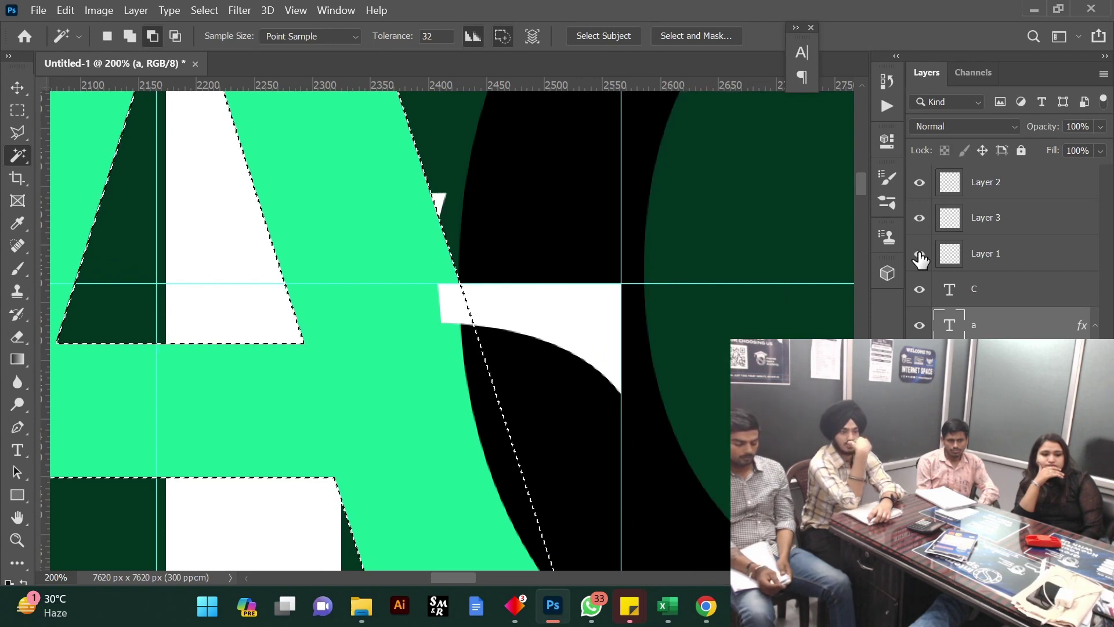
click(919, 254)
click(919, 254)
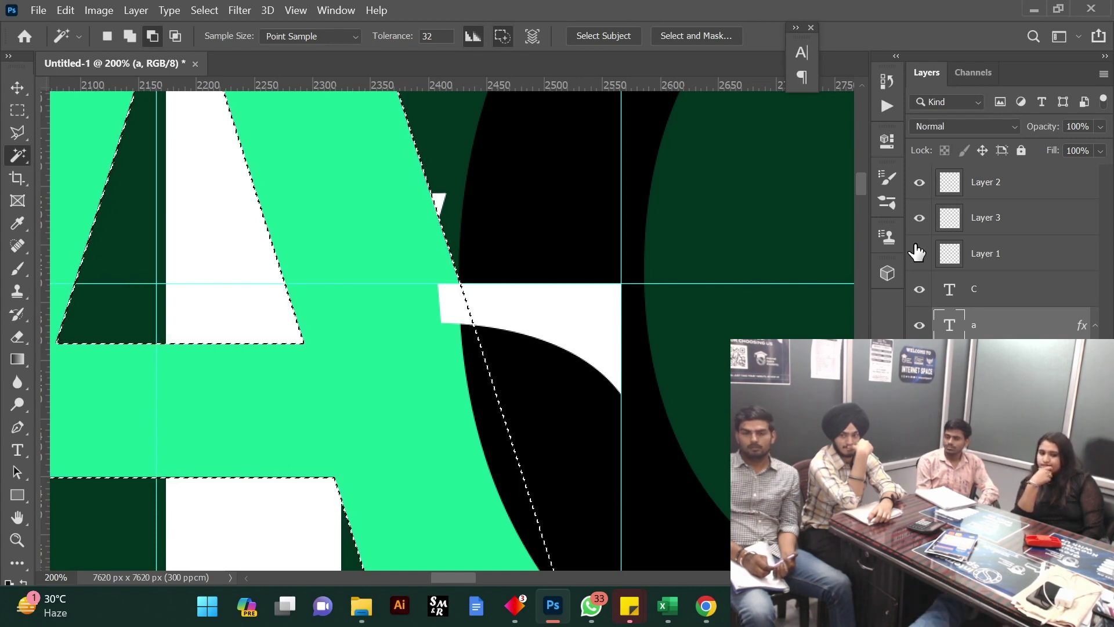
click(919, 254)
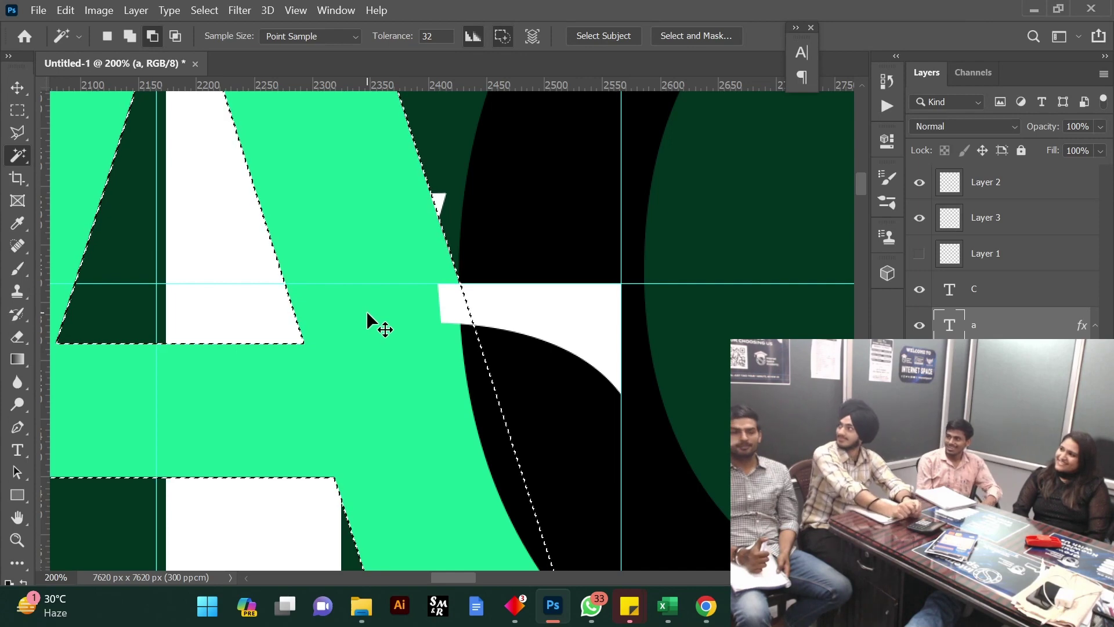
key(ctrl+z)
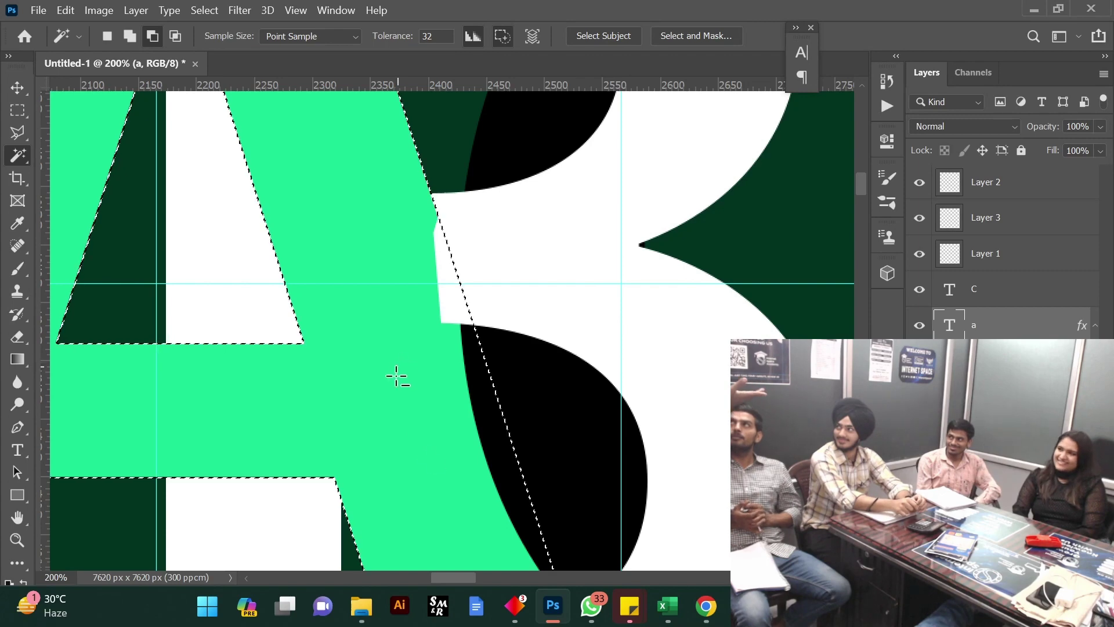
scroll(418, 511, up, 3)
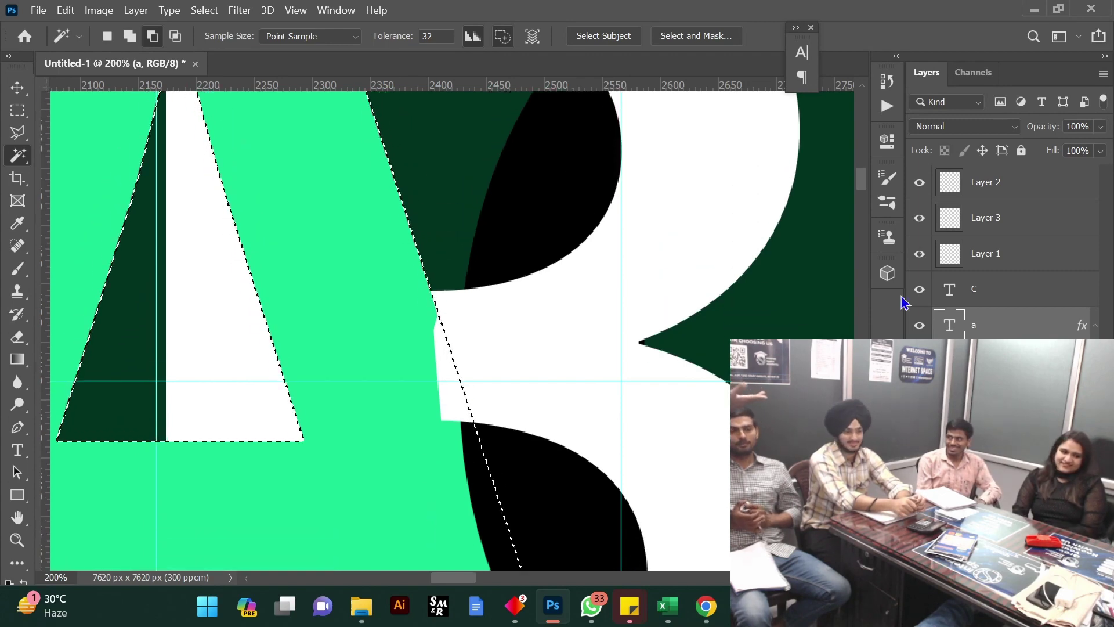
click(920, 325)
click(919, 325)
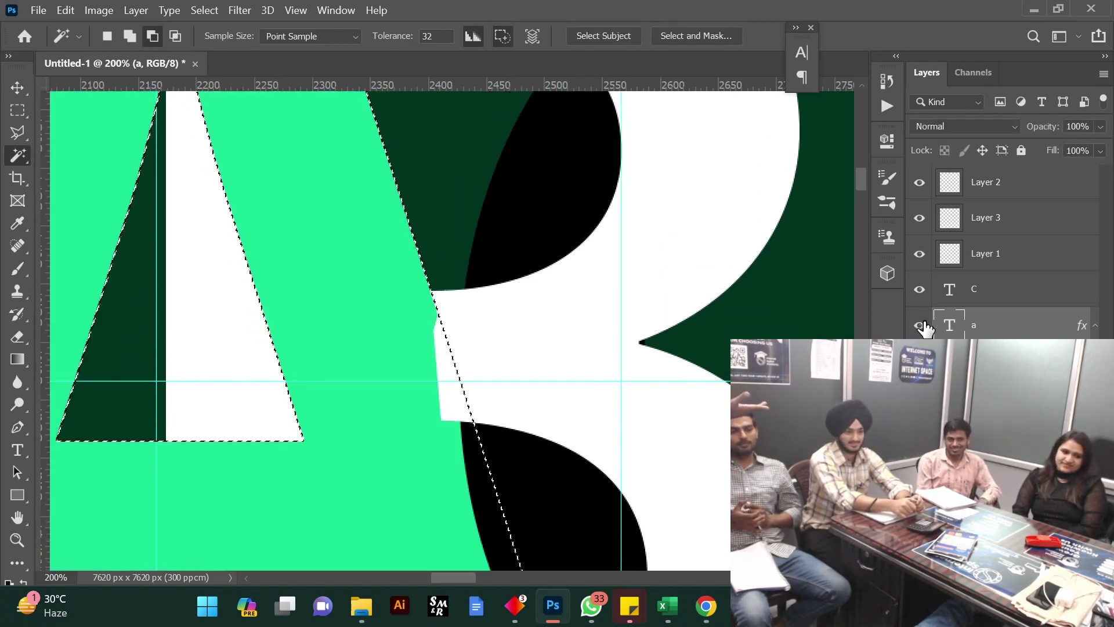
click(918, 254)
click(918, 254)
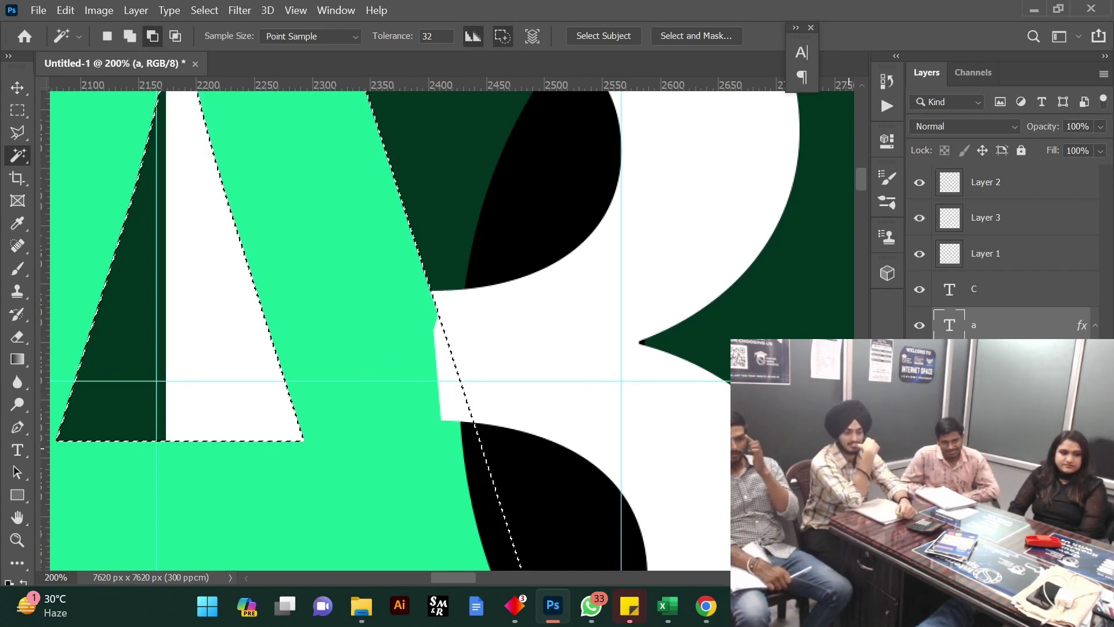
scroll(452, 331, up, 1)
click(919, 254)
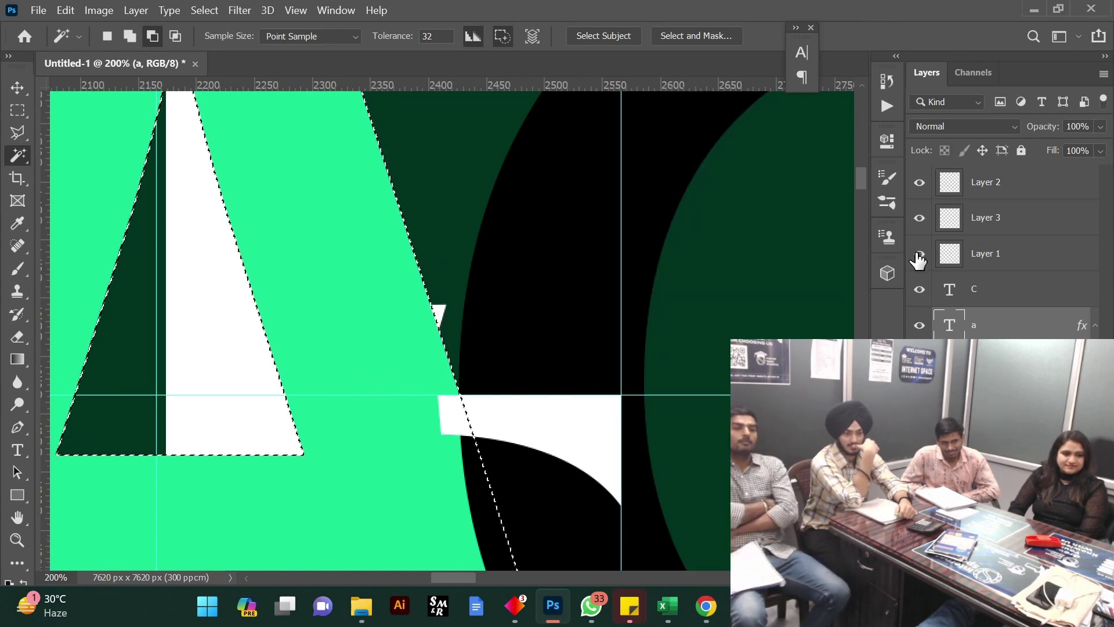
click(919, 253)
click(919, 253)
click(919, 253)
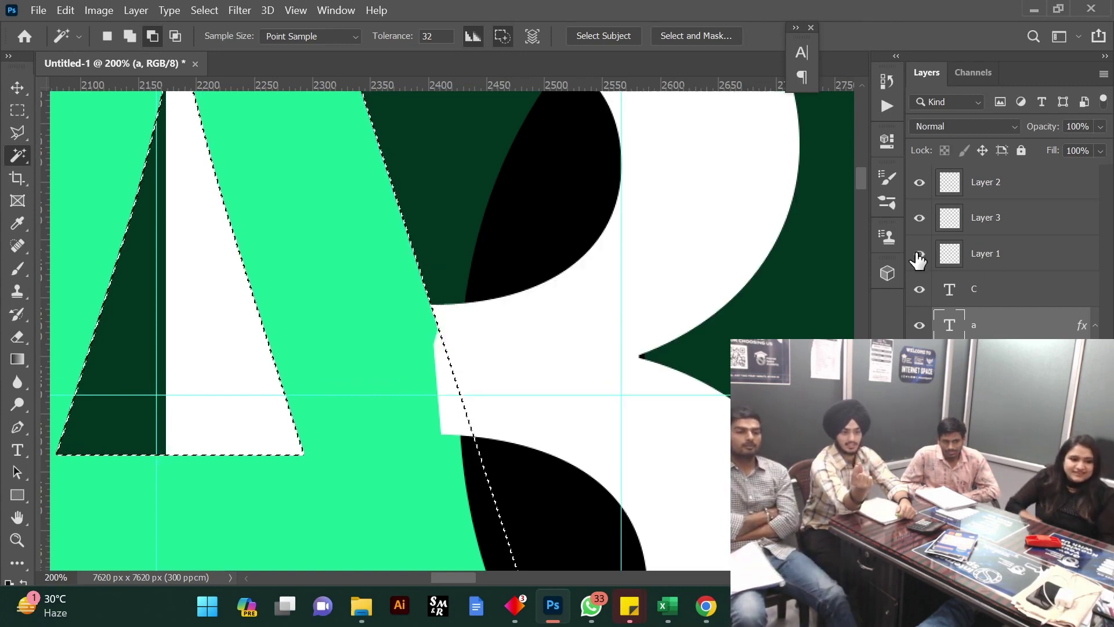
Erase the part of Layer 1 that covers the A's diagonal within the selection, using a 100 px Eraser
click(992, 255)
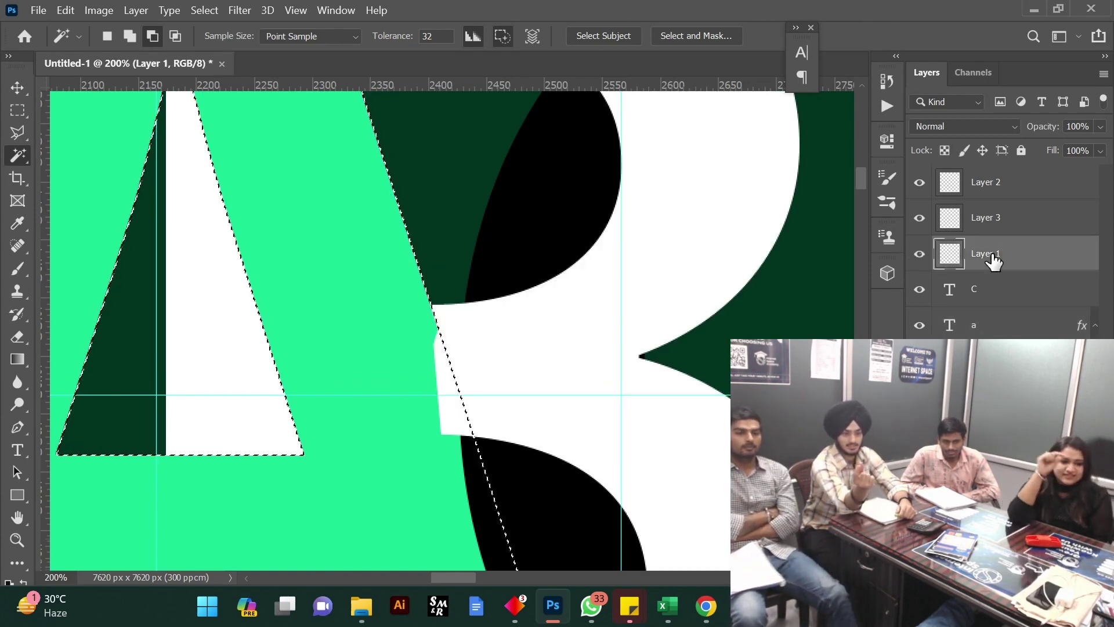
click(923, 256)
click(923, 255)
click(924, 255)
click(924, 256)
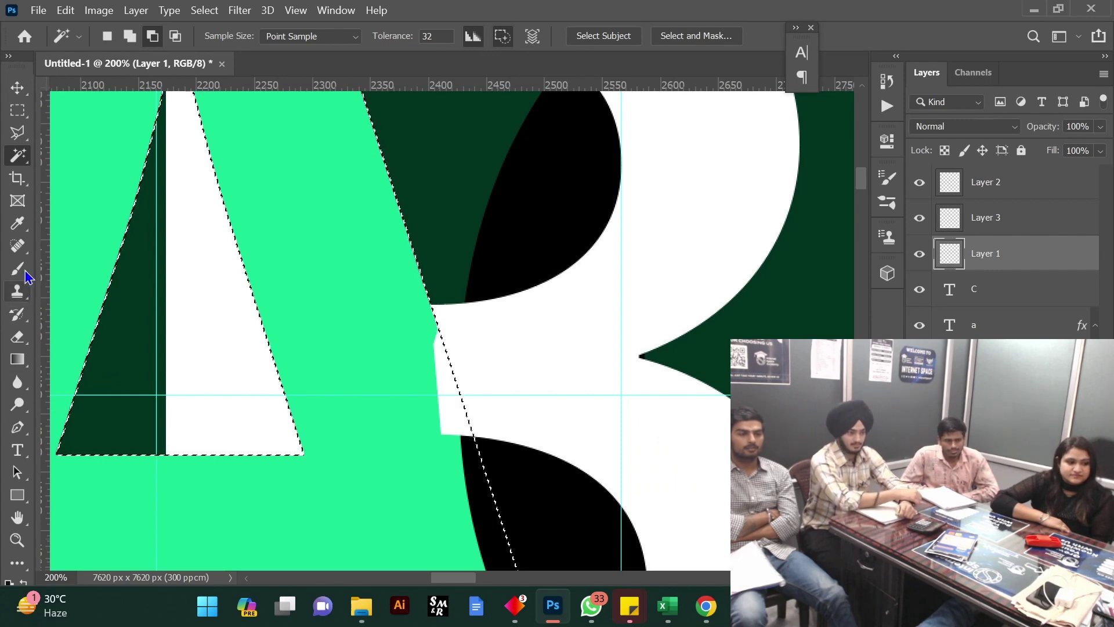
click(19, 337)
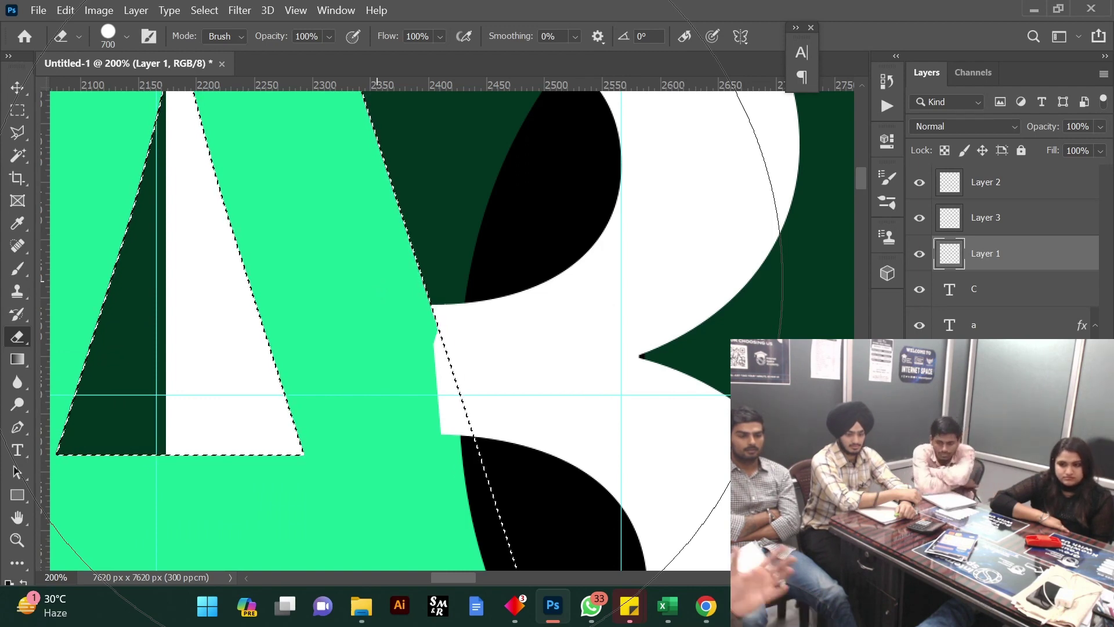
key(bracketleft)
key(bracketleft)
key(bracketleft)
key(bracketleft)
key(bracketleft)
key(bracketleft)
key(bracketleft)
key(bracketleft)
key(bracketleft)
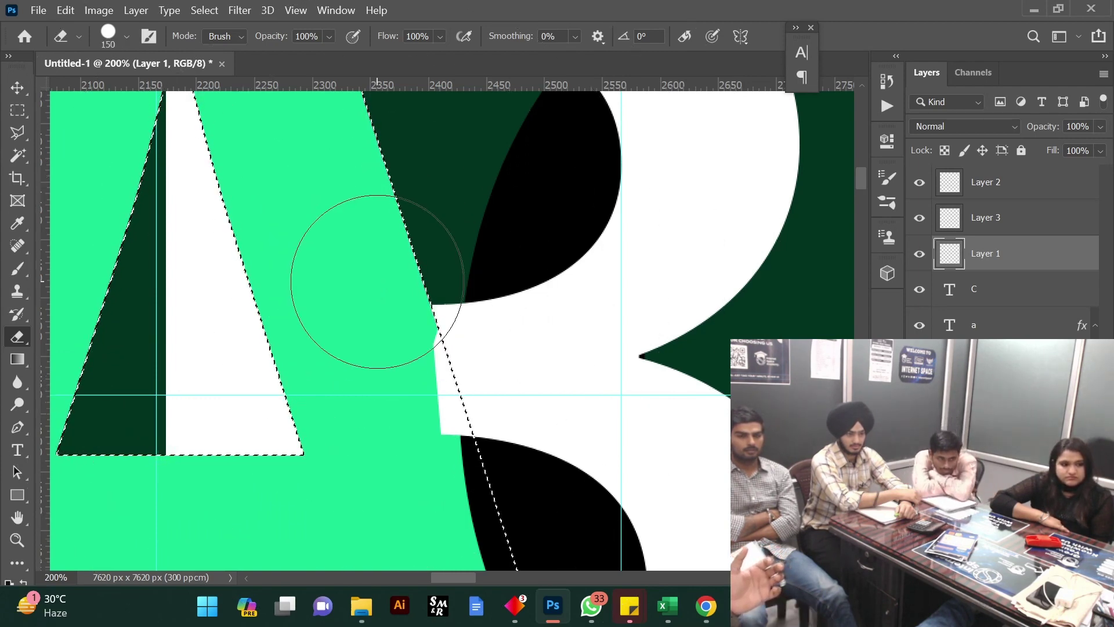
key(bracketleft)
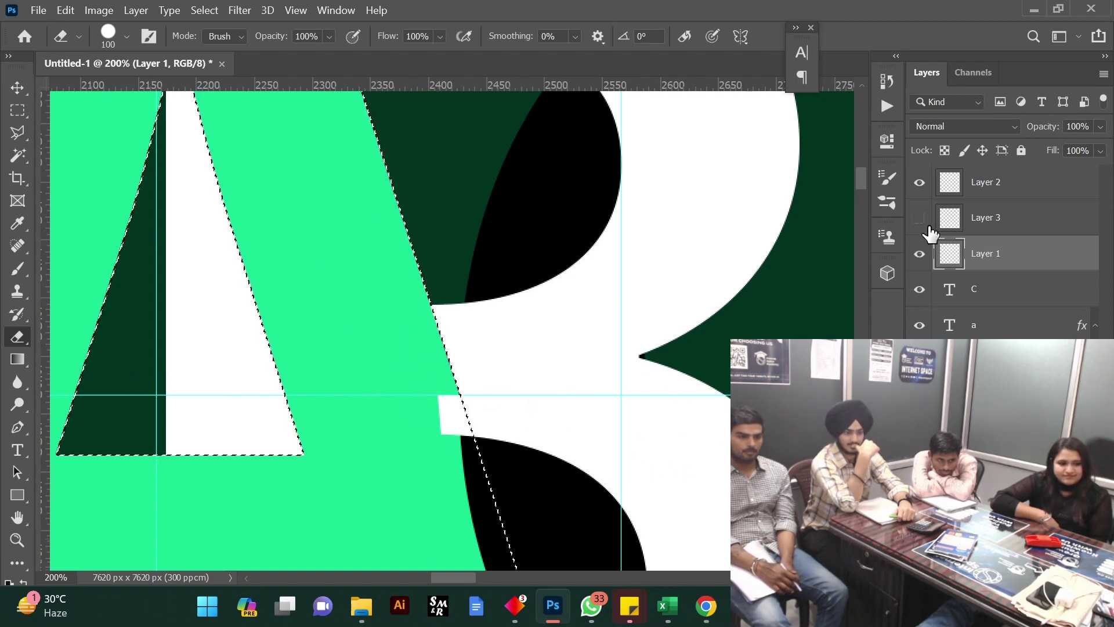
Try erasing the white piece of Layer 2 that lies inside the A selection, and undo it
click(919, 183)
click(920, 183)
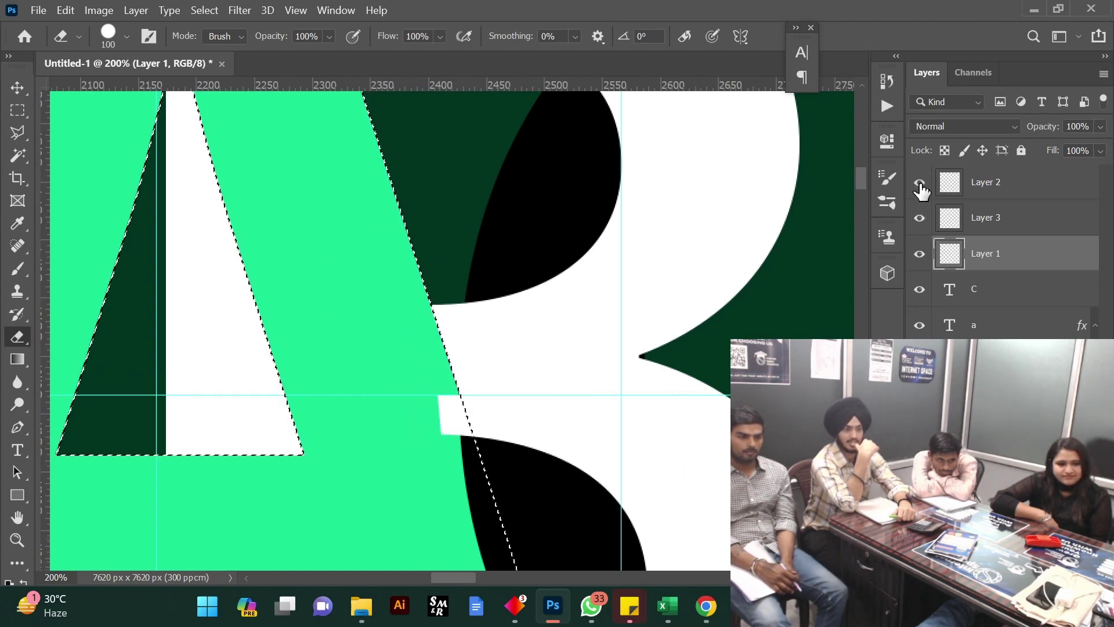
click(989, 187)
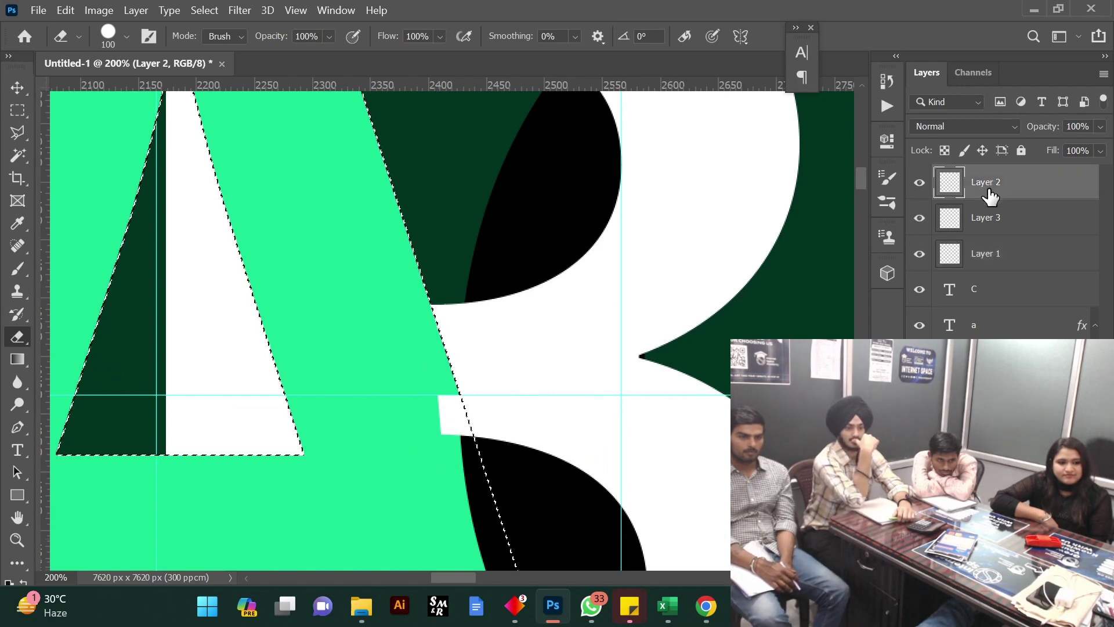
drag(484, 424, 460, 423)
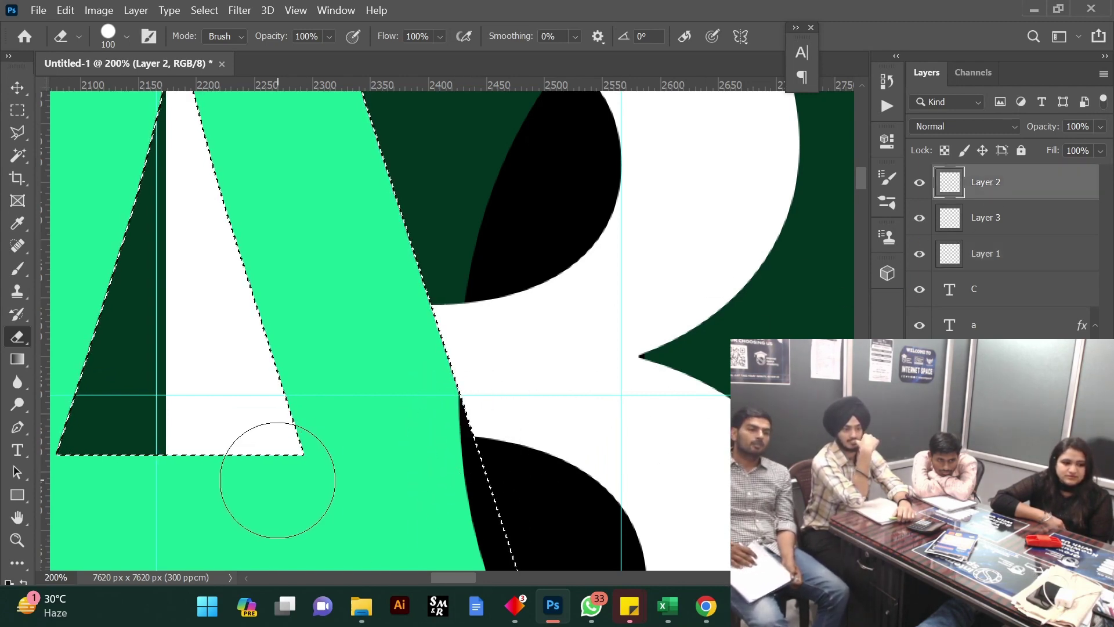
key(ctrl+z)
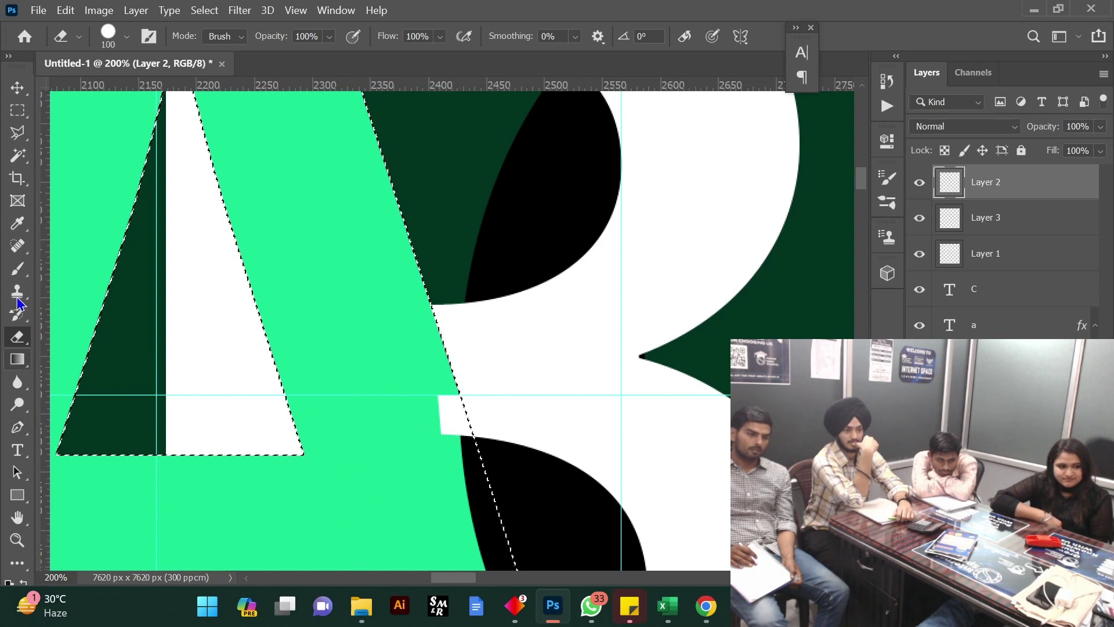
Deselect the A-shaped selection with Layer 2 active
click(23, 116)
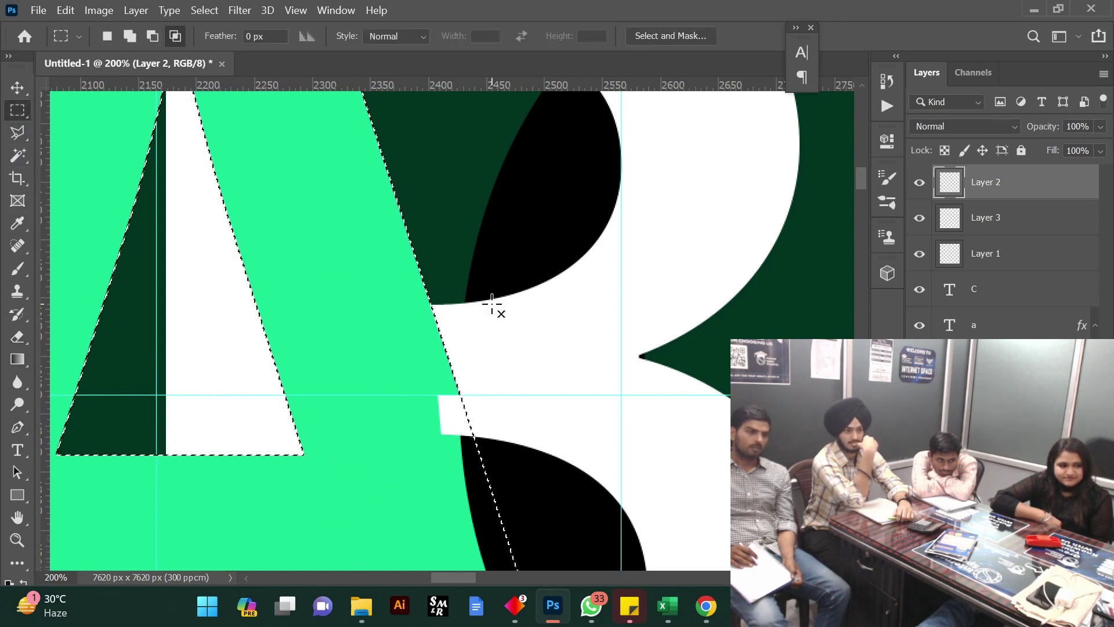
right_click(430, 268)
click(451, 276)
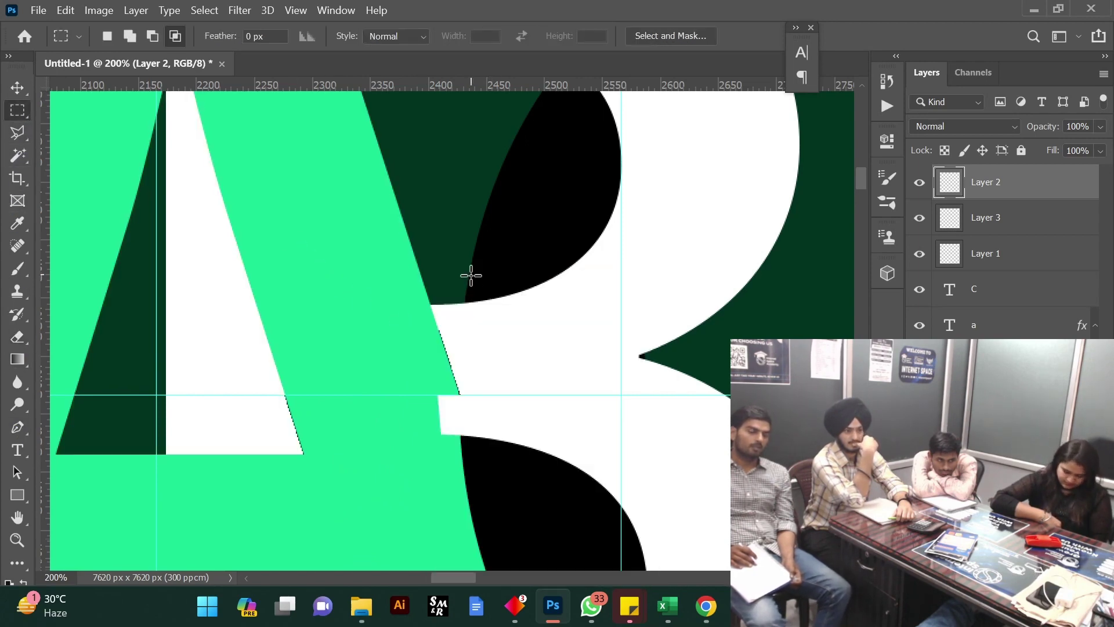
Lower Layer 2's opacity to 76% to see the edges beneath its white piece where the A meets the C
click(16, 540)
click(472, 480)
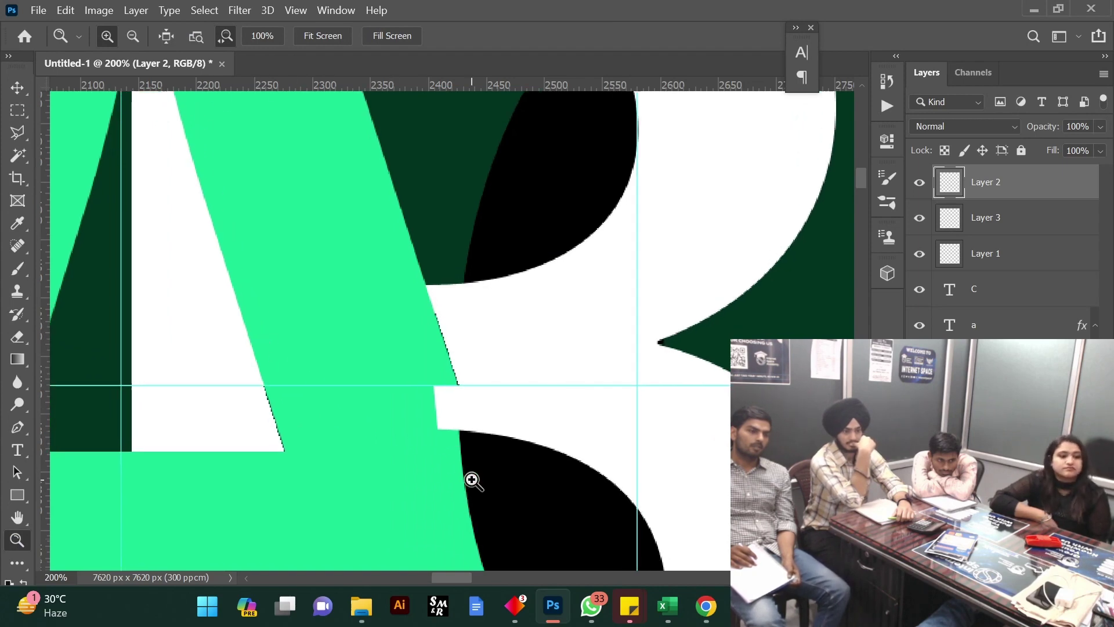
click(482, 458)
click(491, 456)
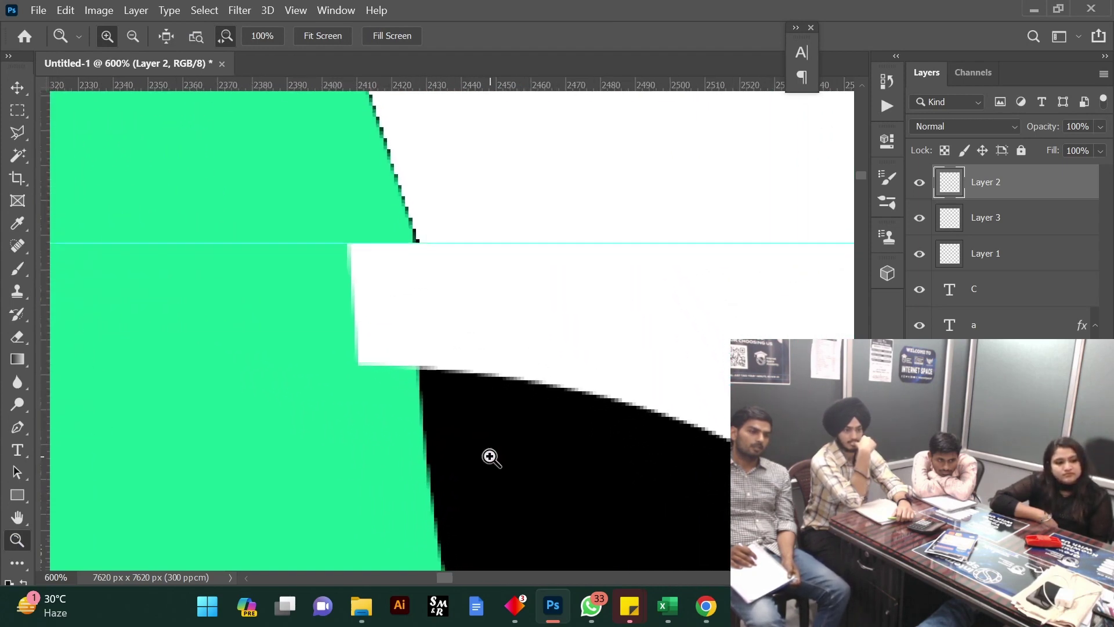
click(494, 450)
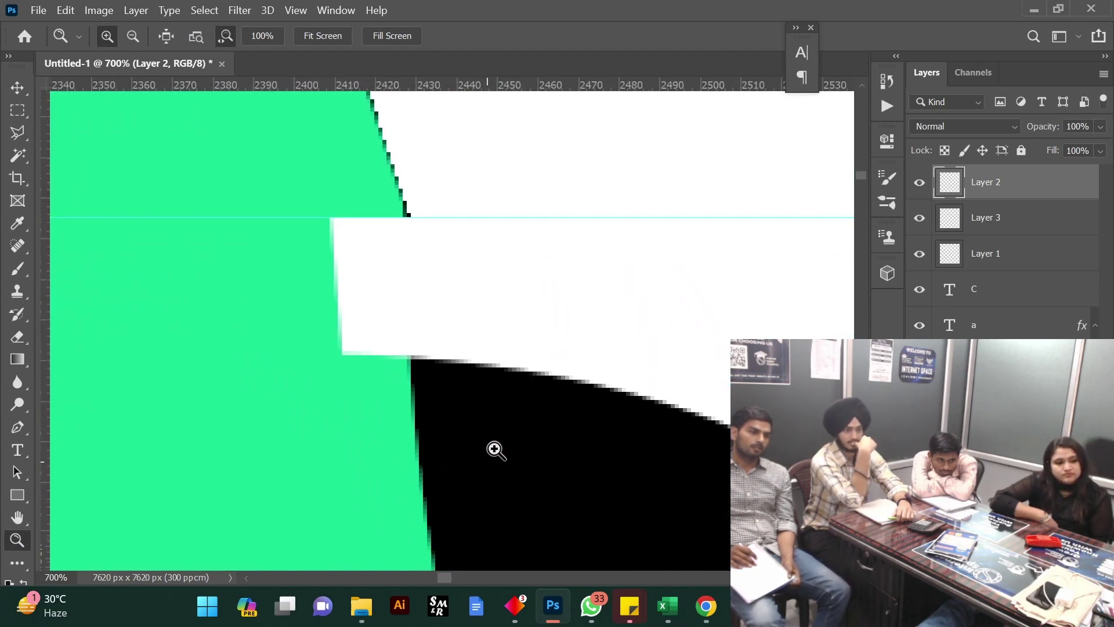
click(1100, 127)
drag(1104, 145, 1082, 148)
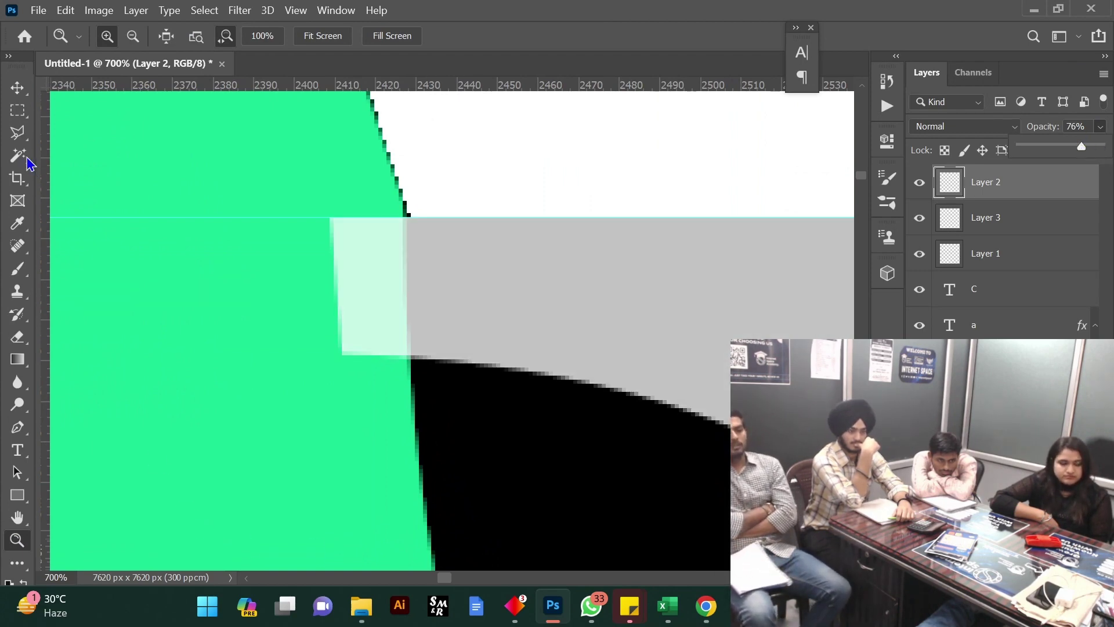
Delete the piece of Layer 2 covering the A's diagonal using a Polygonal Lasso outline, deselect, and set the layer's opacity to 100%
click(18, 139)
click(109, 148)
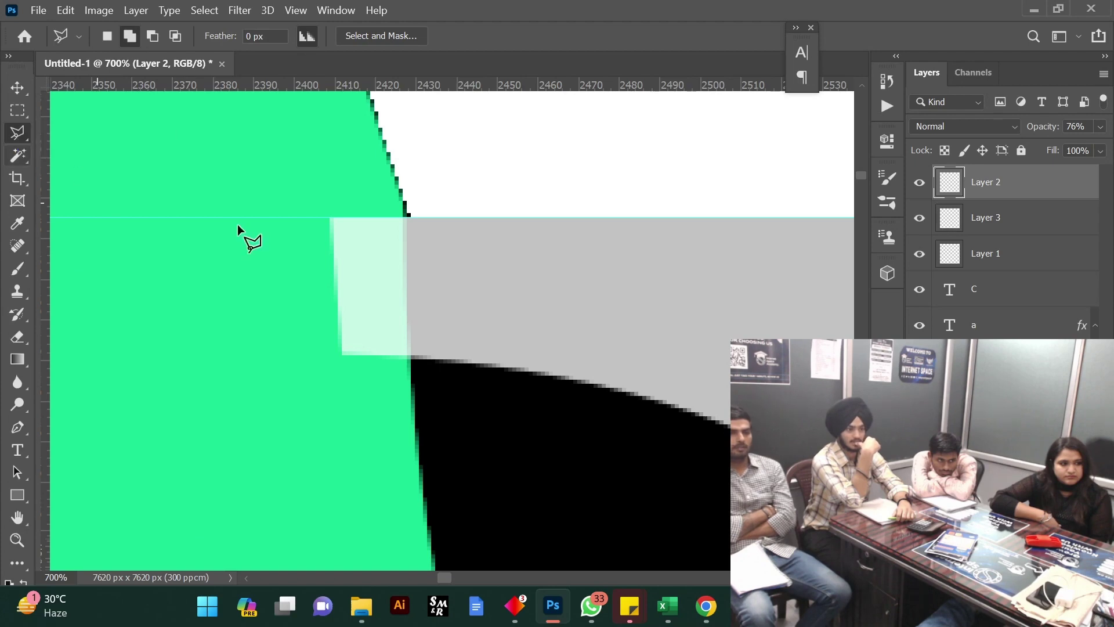
click(403, 216)
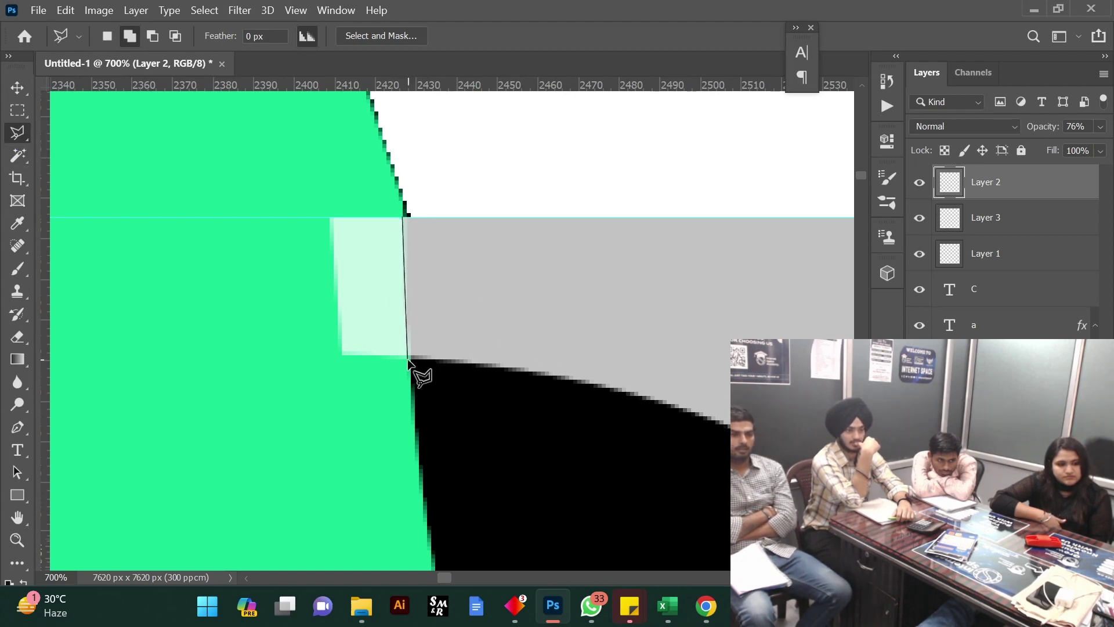
click(225, 436)
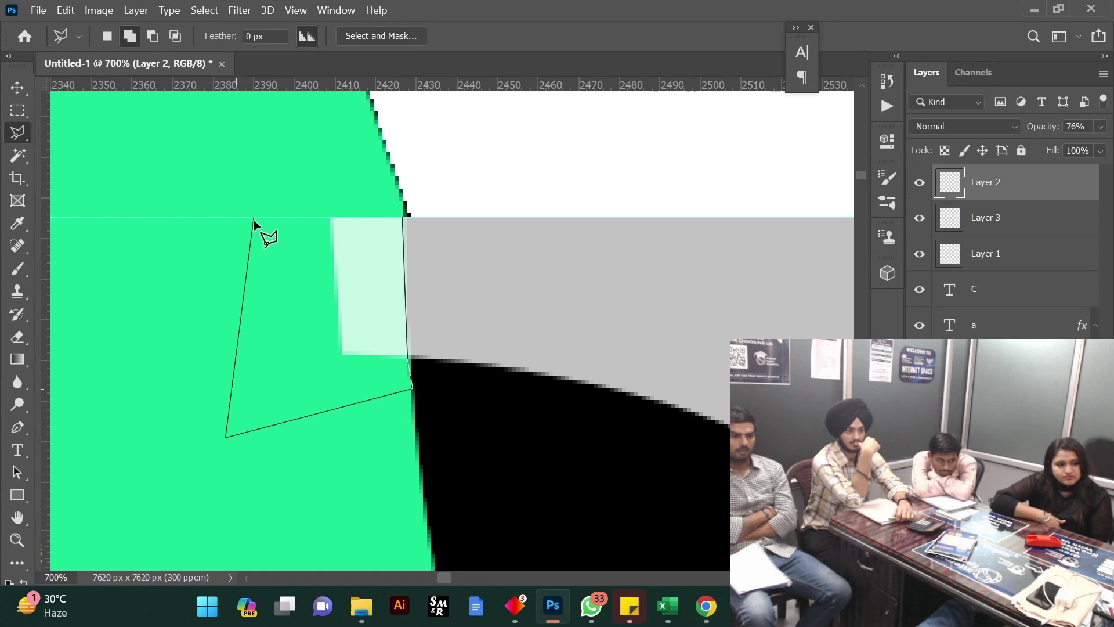
click(401, 225)
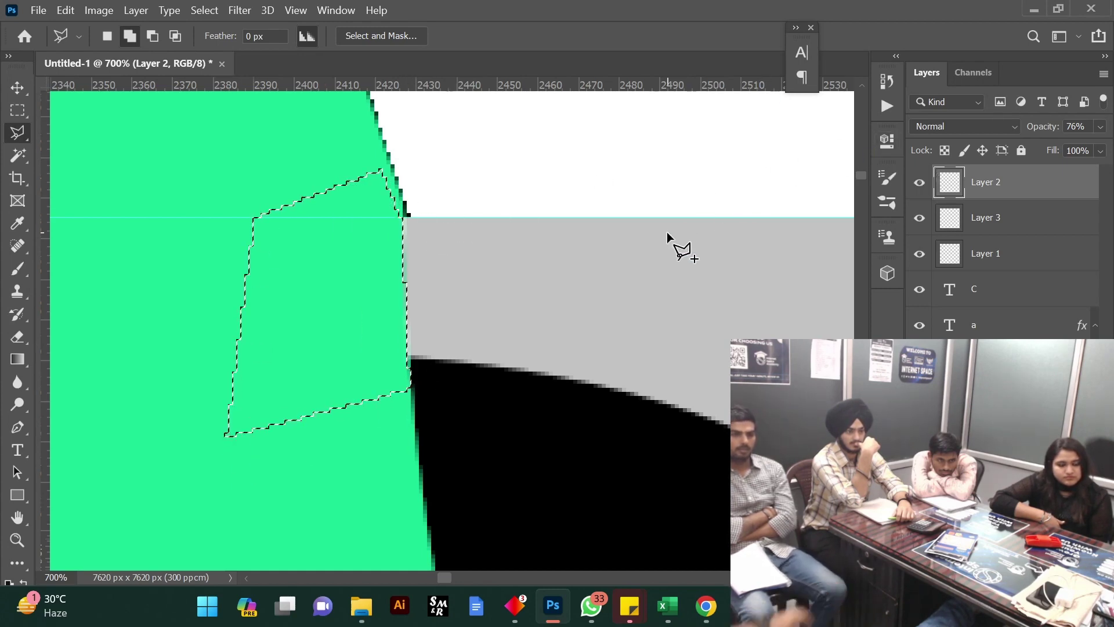
right_click(569, 293)
click(580, 275)
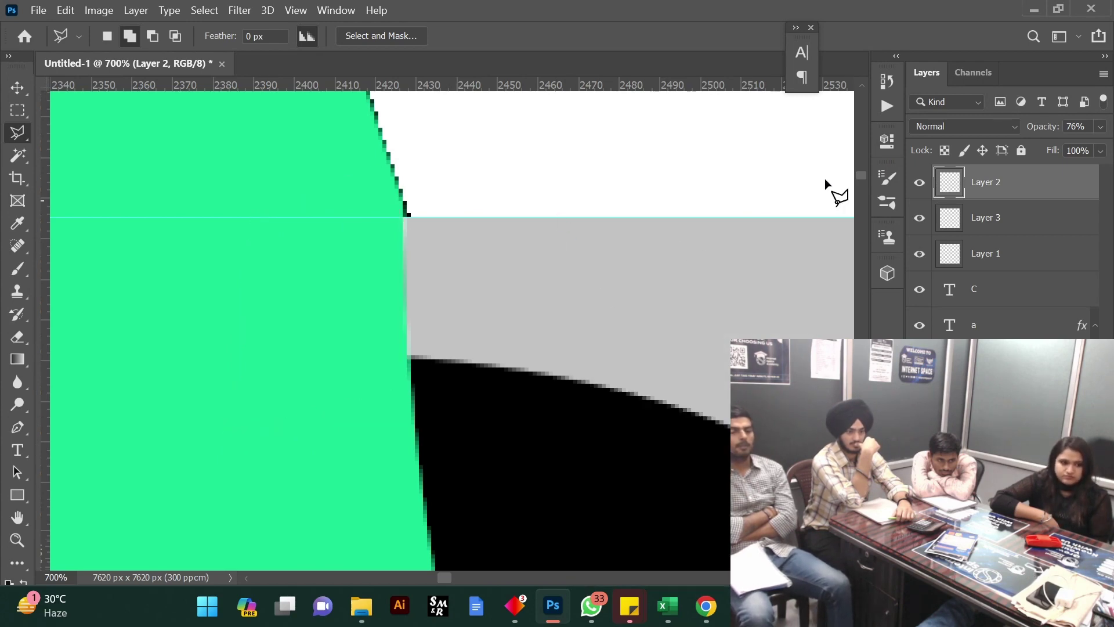
click(1101, 128)
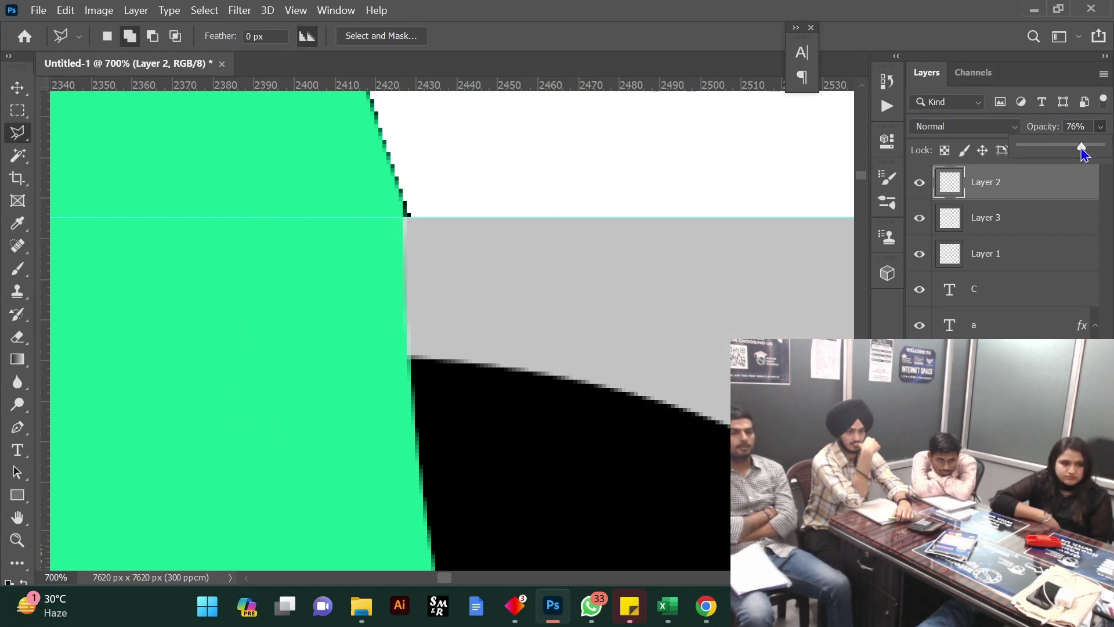
drag(1082, 148, 1100, 147)
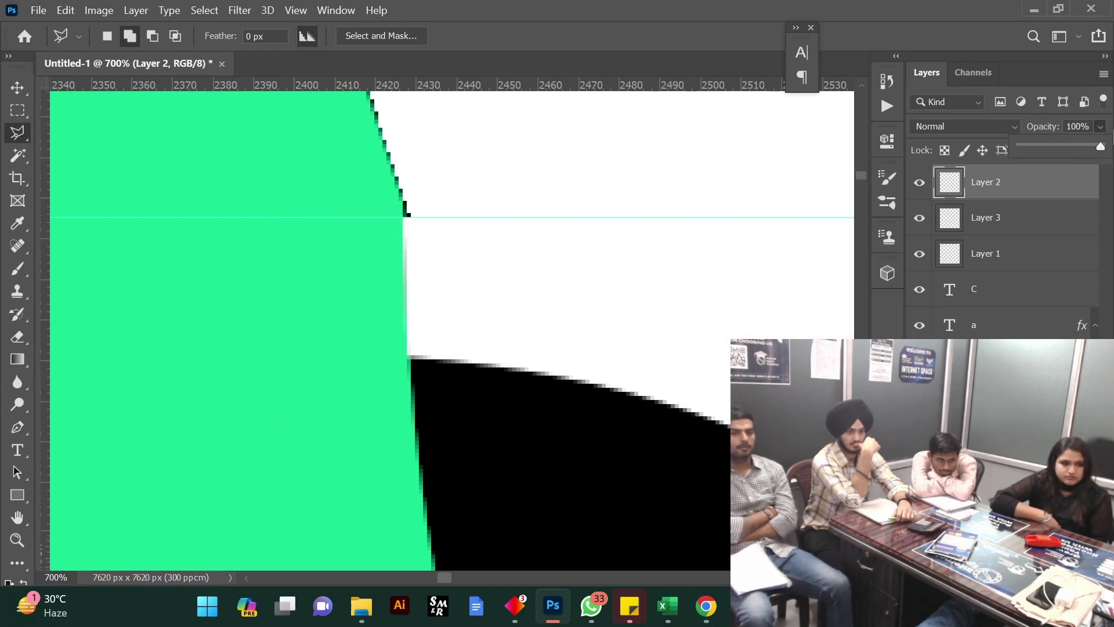
Examine the whole ABC design and the edges where the A's diagonal crosses the B's lower bowl
click(18, 548)
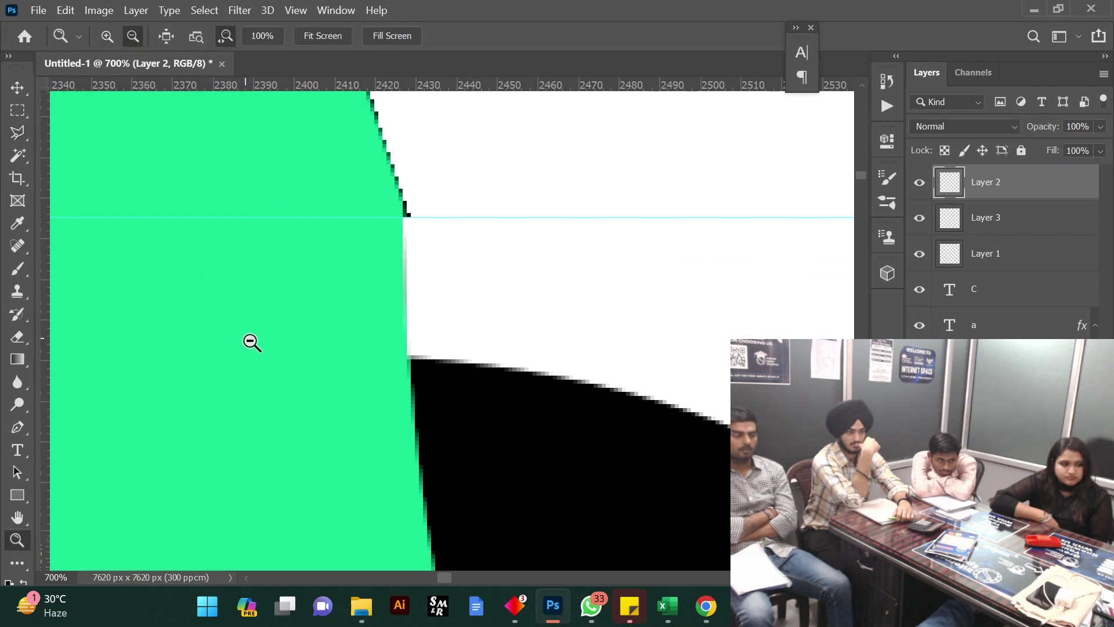
drag(251, 342, 238, 374)
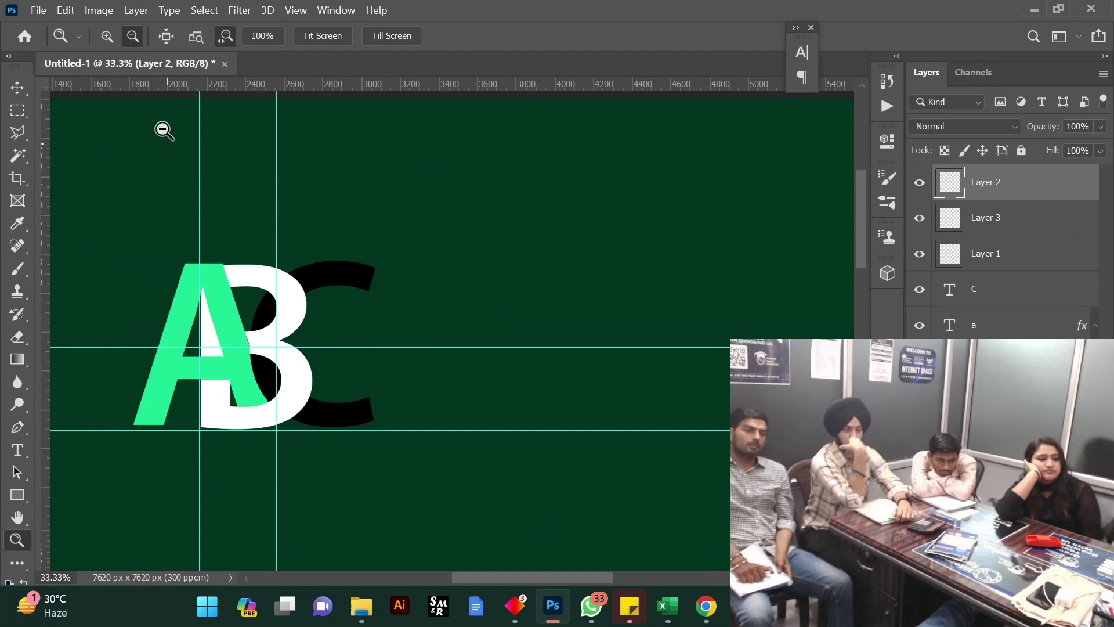
click(107, 36)
click(251, 364)
click(251, 364)
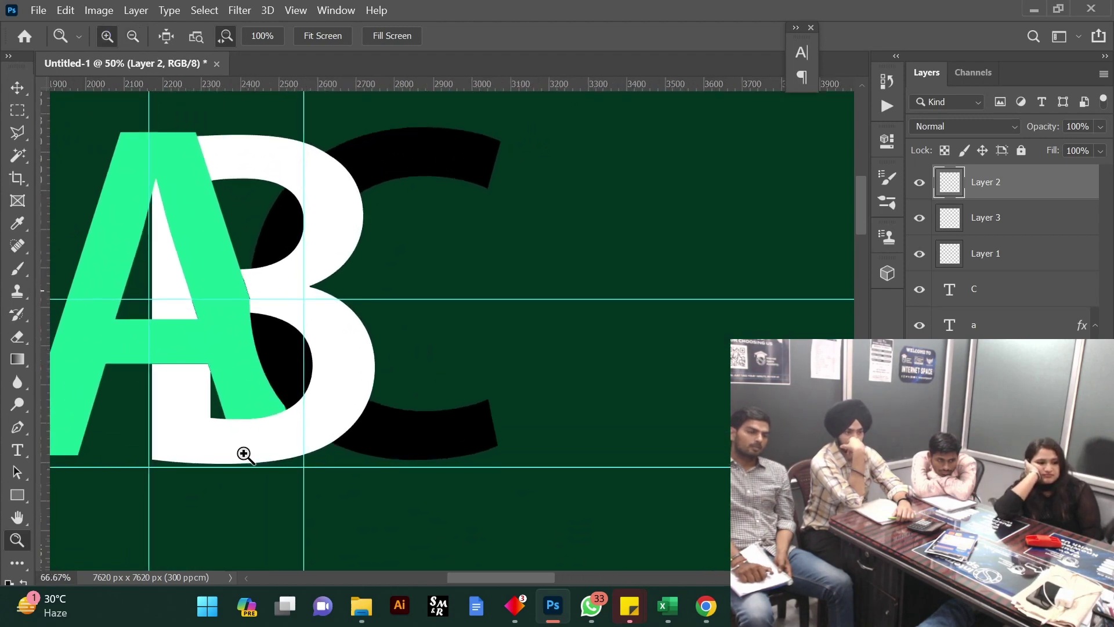
click(244, 453)
click(231, 388)
click(269, 442)
scroll(273, 446, up, 5)
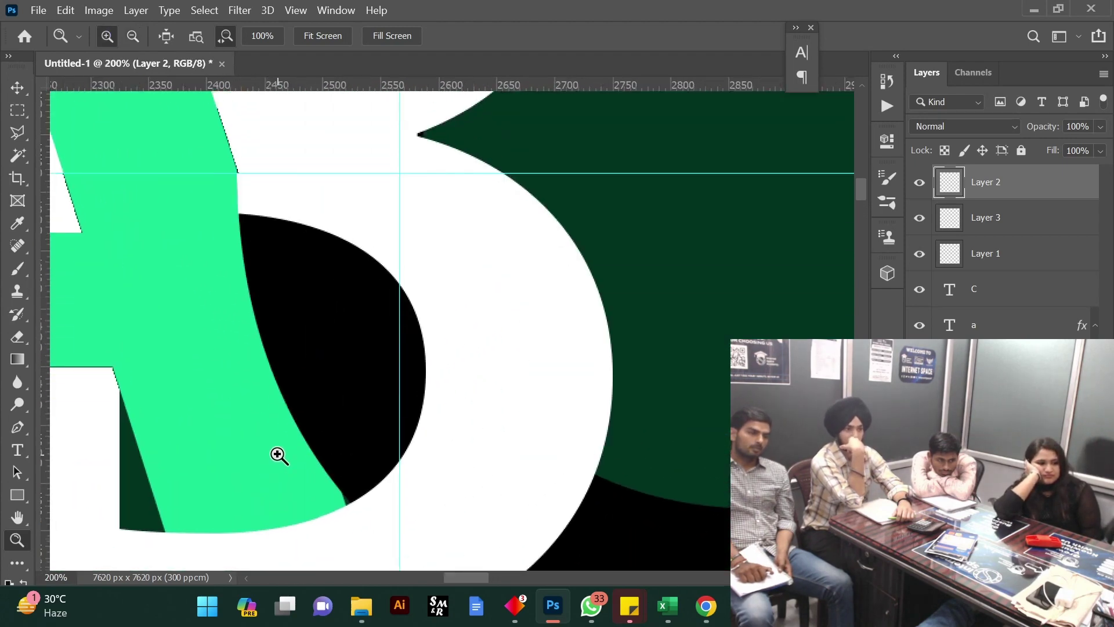
scroll(286, 468, down, 4)
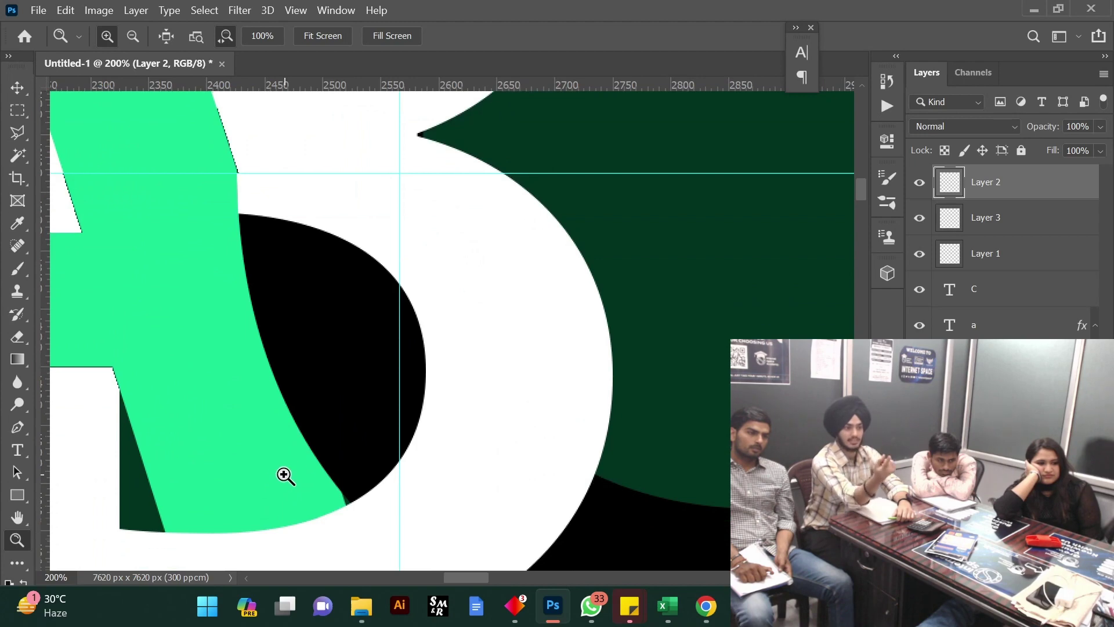
scroll(264, 472, up, 1)
Apply a light yellow Color Overlay (H 42, S 53, B 100) to the C text layer
click(11, 95)
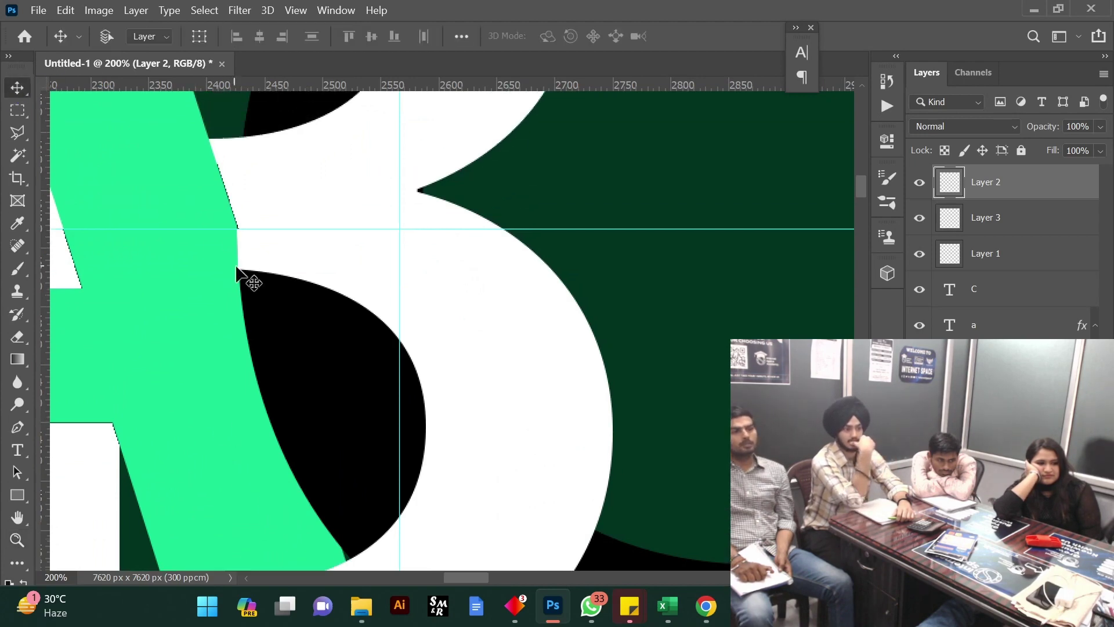
scroll(248, 282, up, 4)
right_click(313, 185)
click(334, 194)
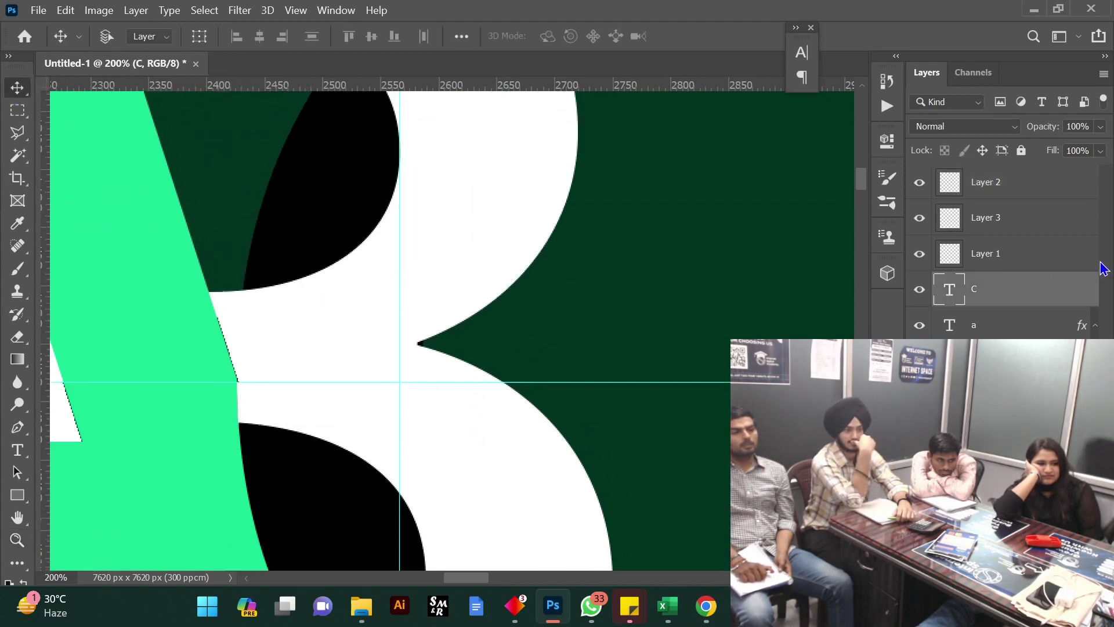
right_click(1035, 302)
click(955, 30)
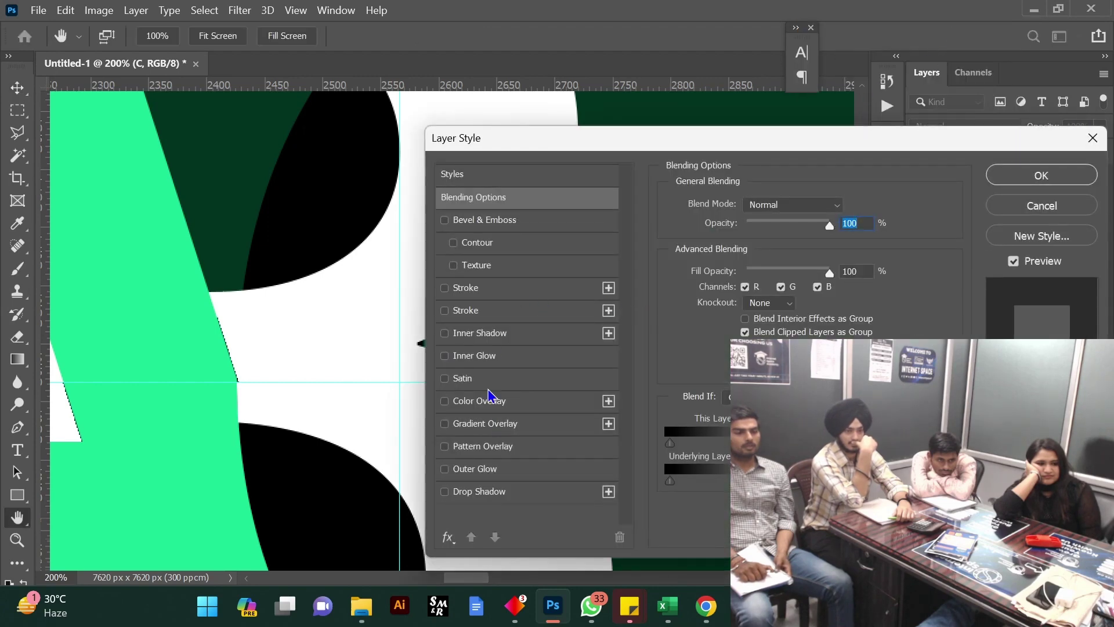
click(490, 401)
click(845, 206)
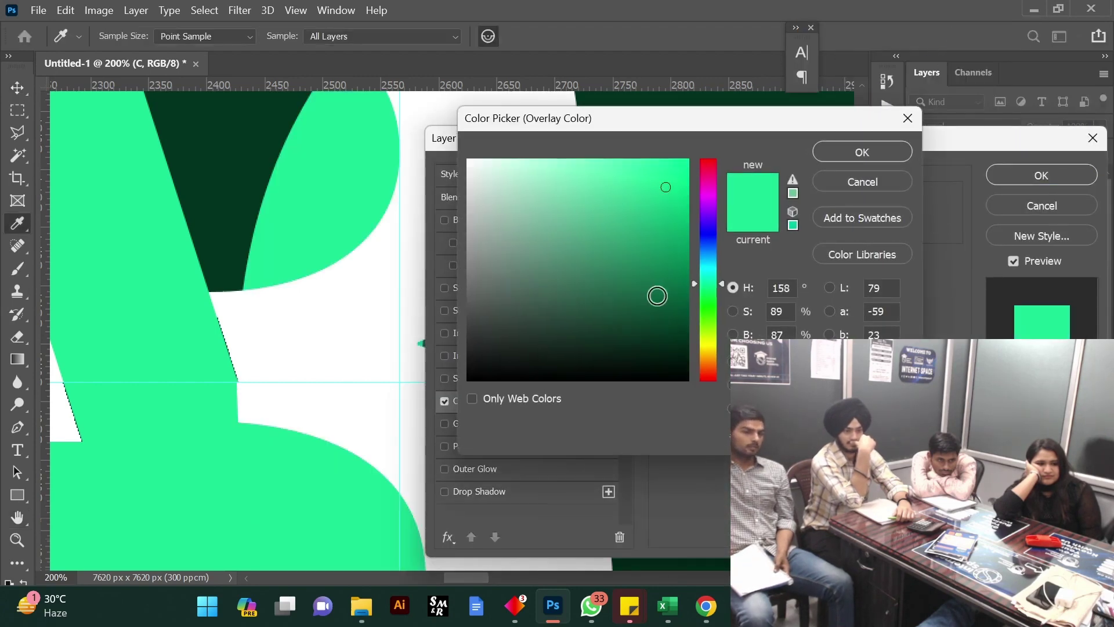
click(707, 355)
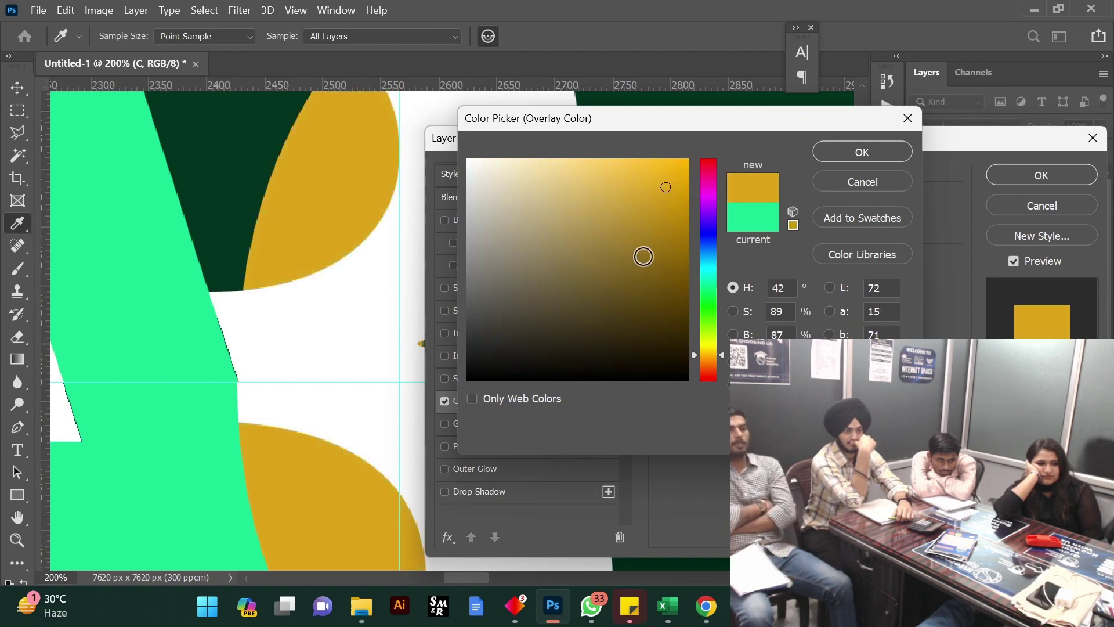
drag(666, 187, 586, 143)
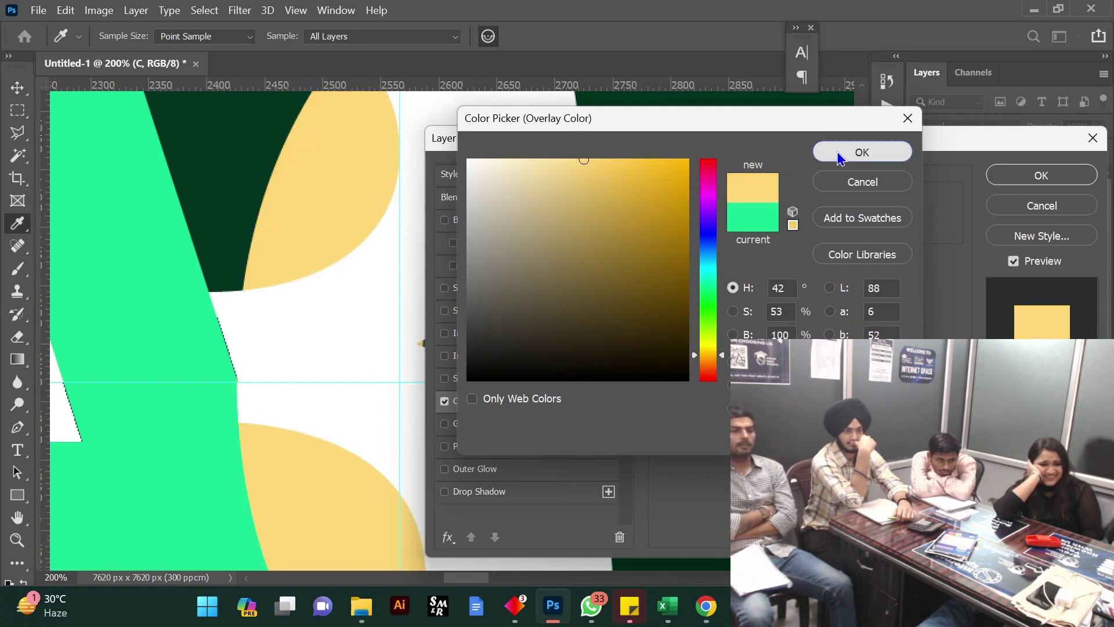
click(862, 152)
click(1006, 178)
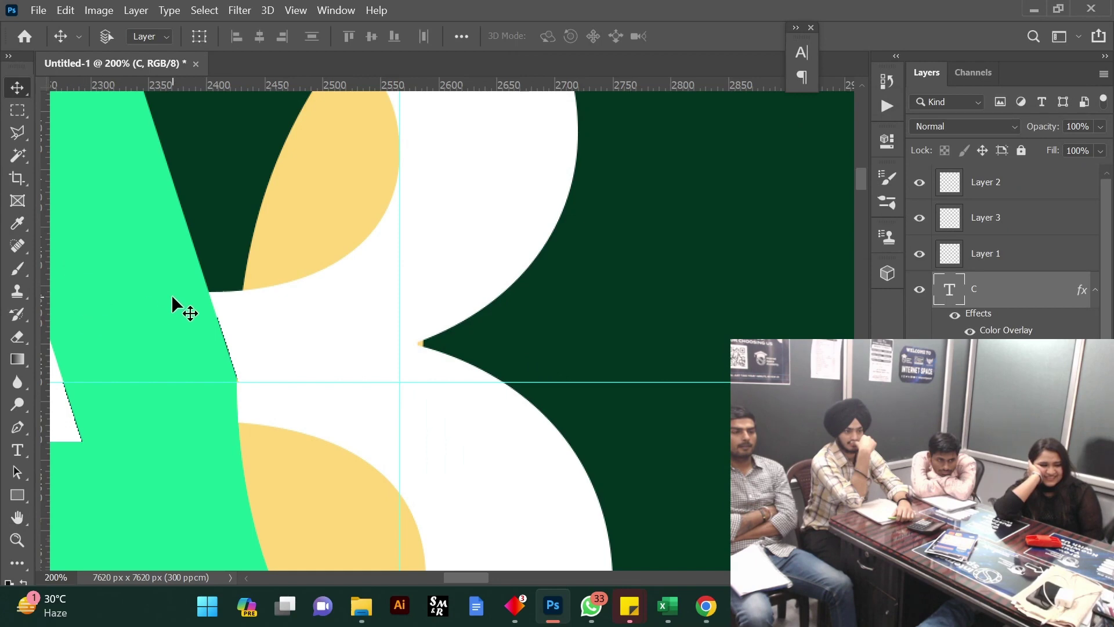
Examine the whole lettering, and inspect the dark dashed edges along the A's diagonal beside the B's middle
key(ctrl+minus)
key(ctrl+minus)
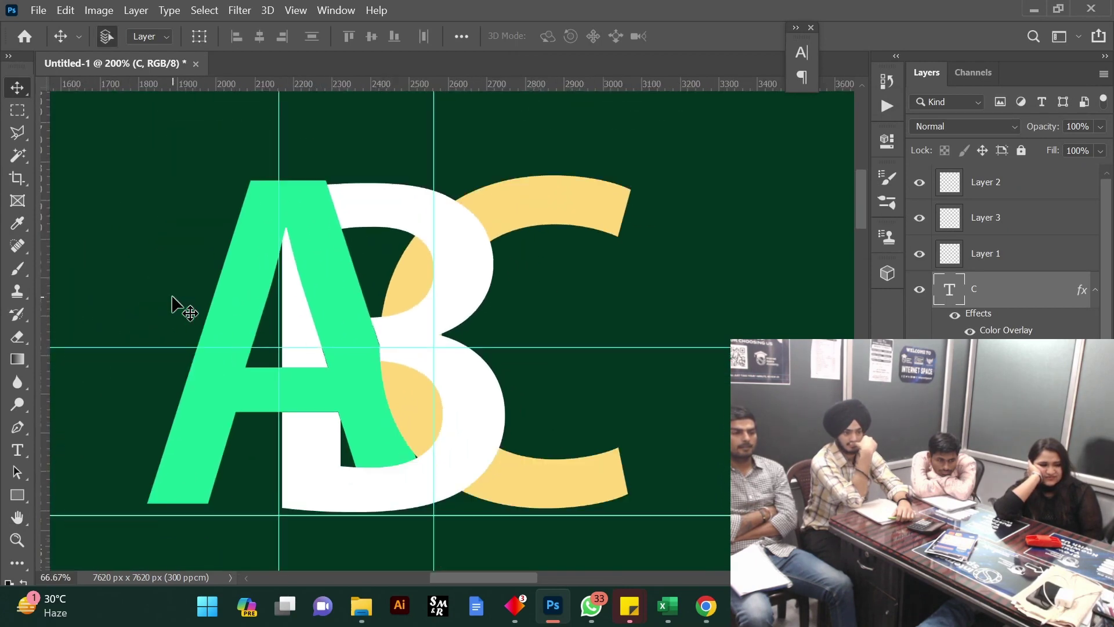
key(ctrl+minus)
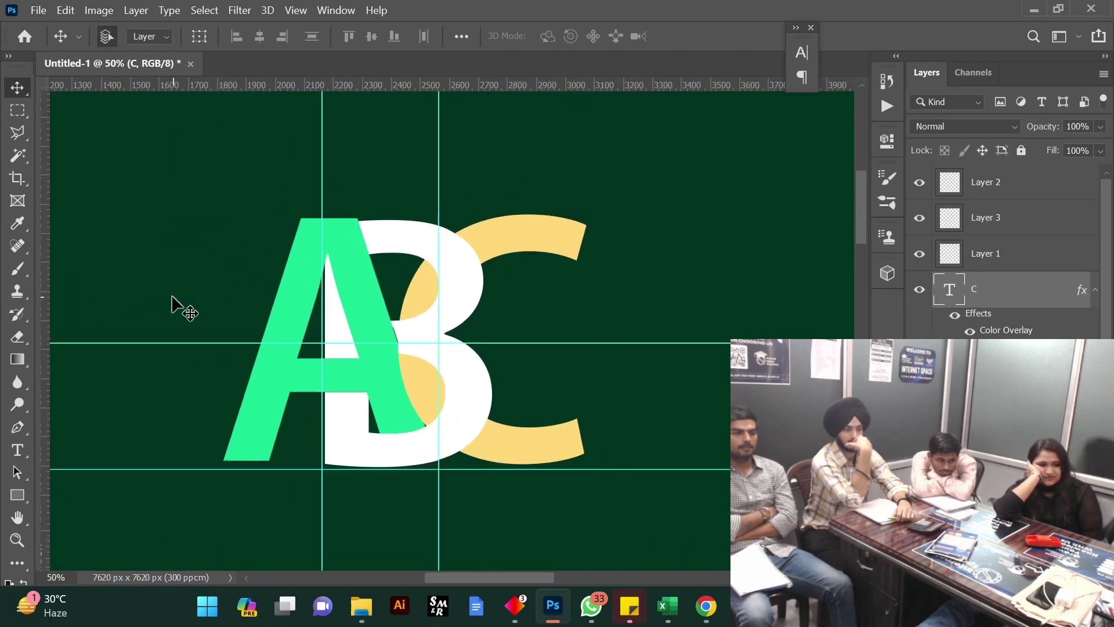
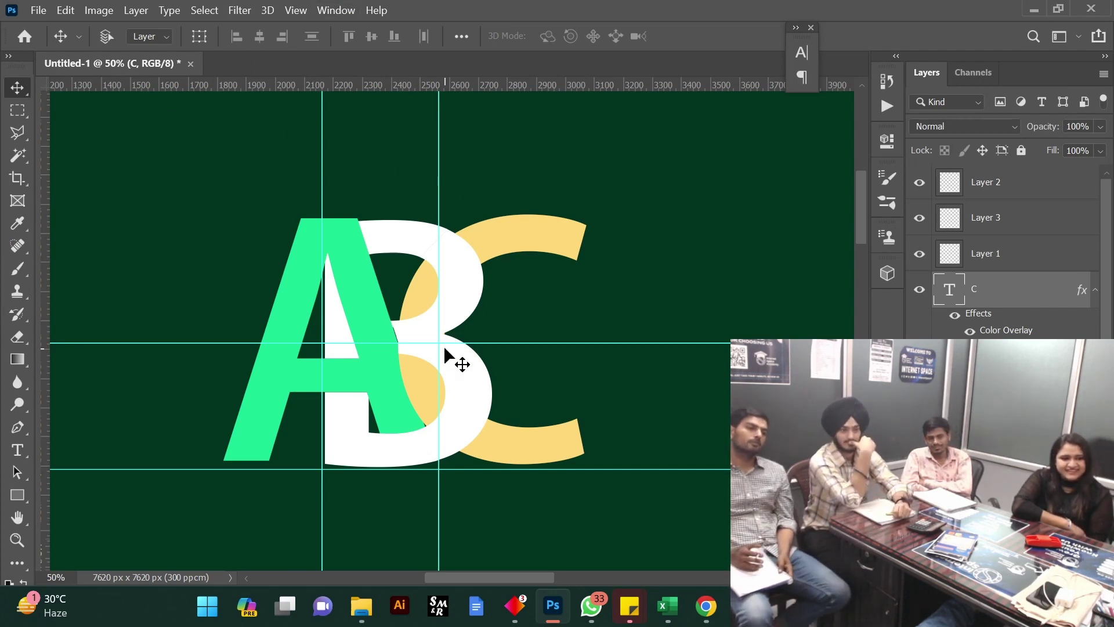
scroll(419, 415, up, 1)
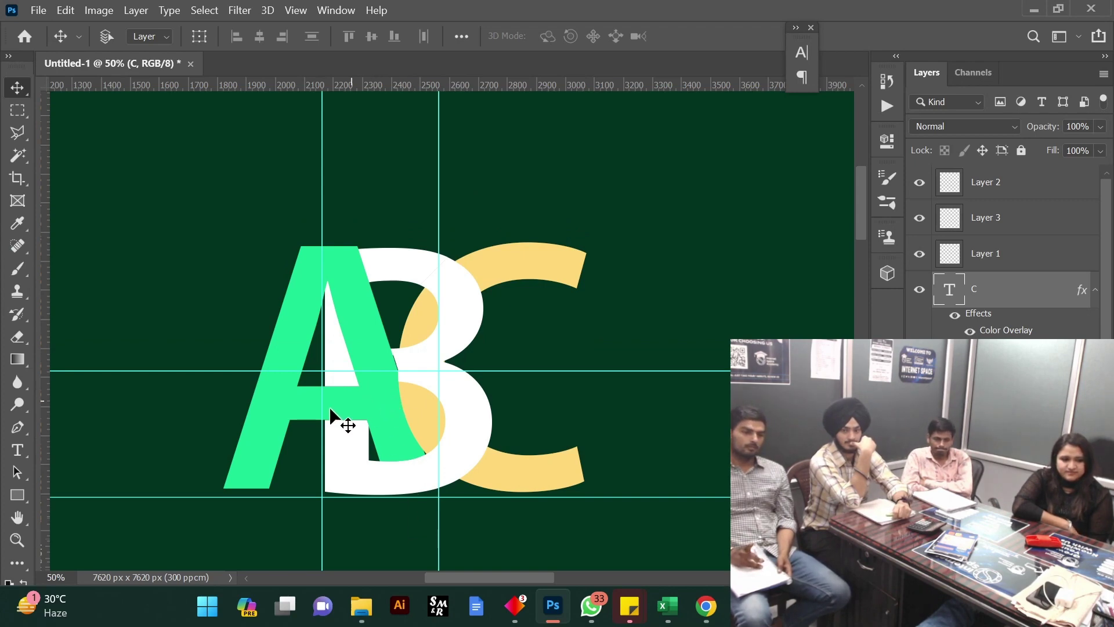
click(17, 539)
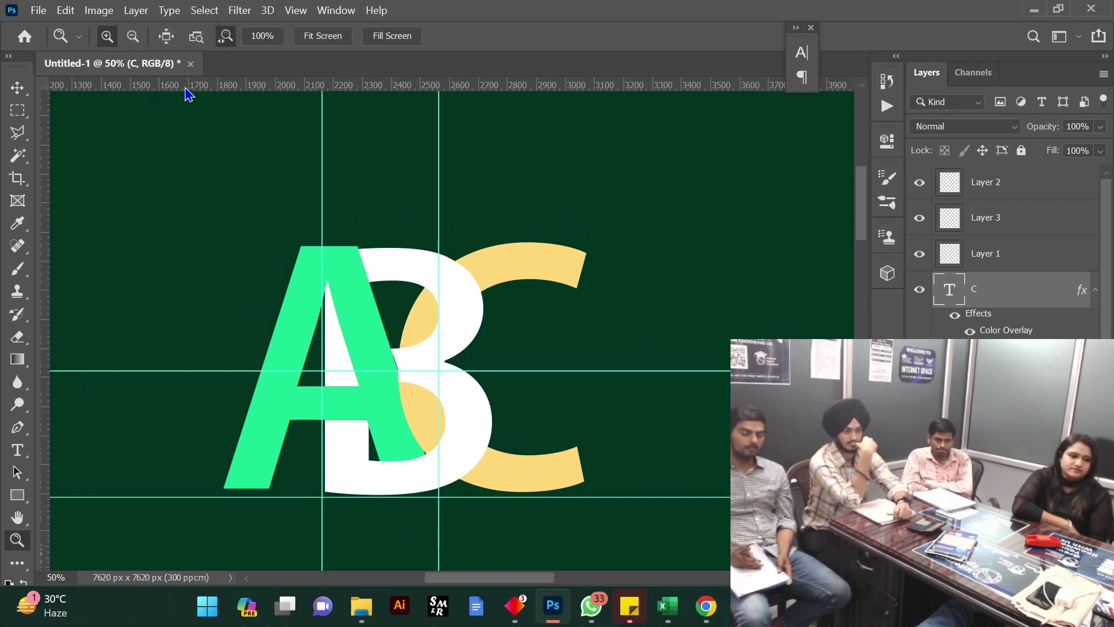
drag(394, 370, 394, 370)
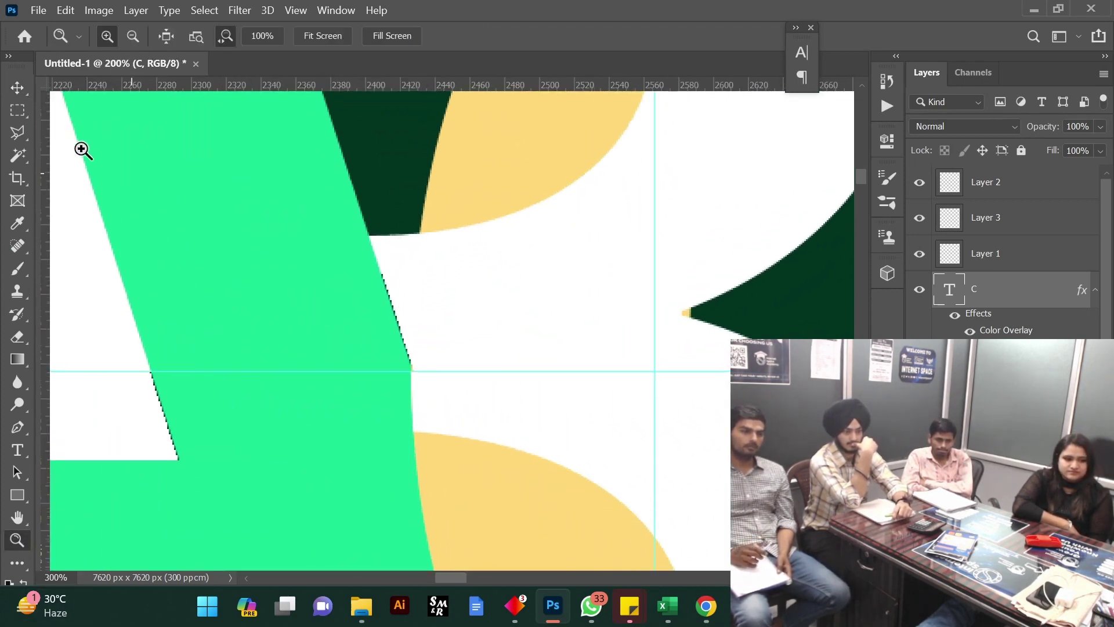
click(22, 90)
right_click(491, 256)
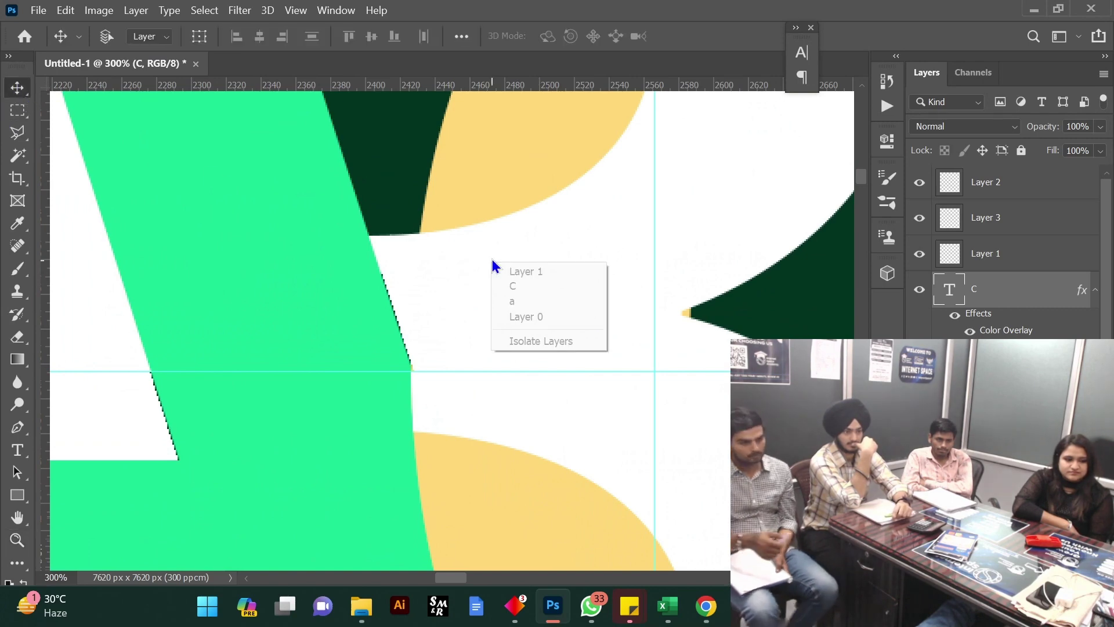
click(511, 277)
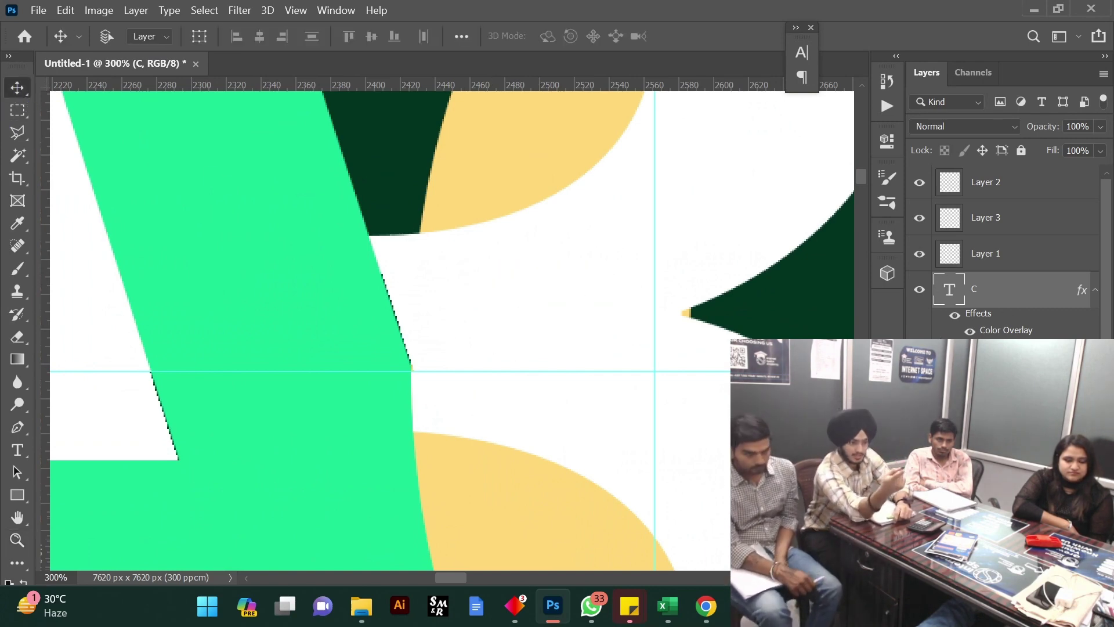
key(ctrl+z)
key(ctrl+shift+z)
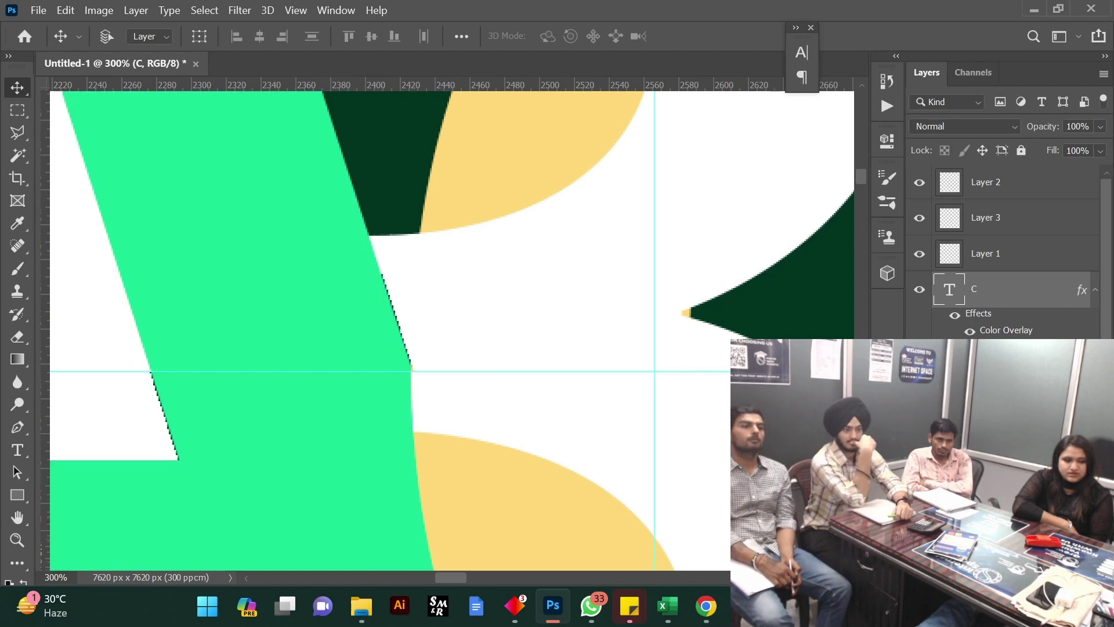
key(ctrl+z)
key(ctrl+shift+z)
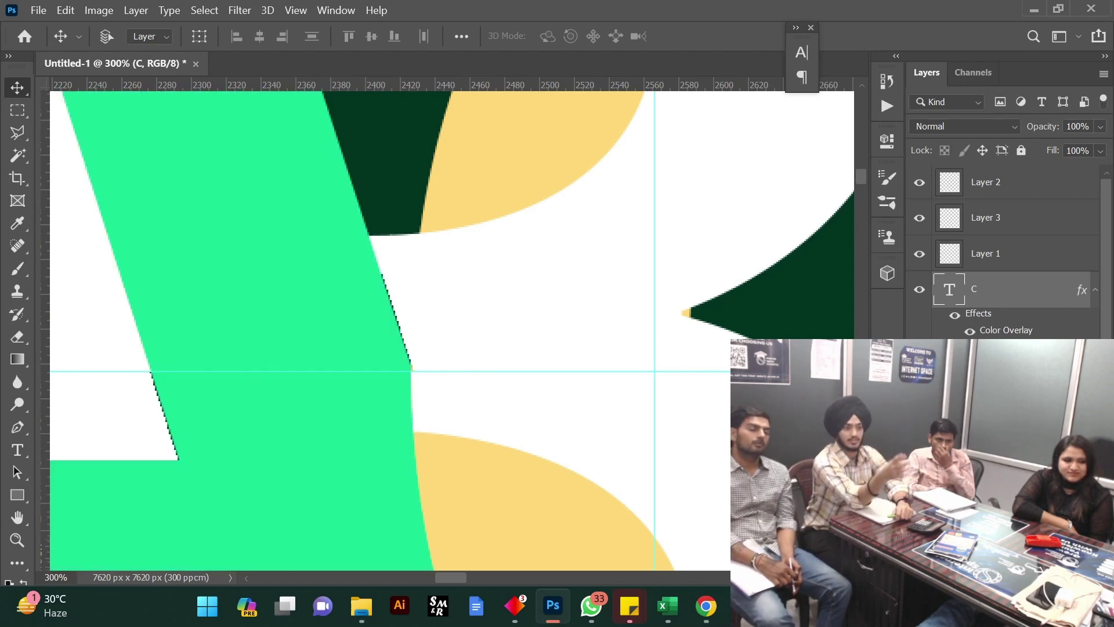
key(ctrl+z)
key(ctrl+shift+z)
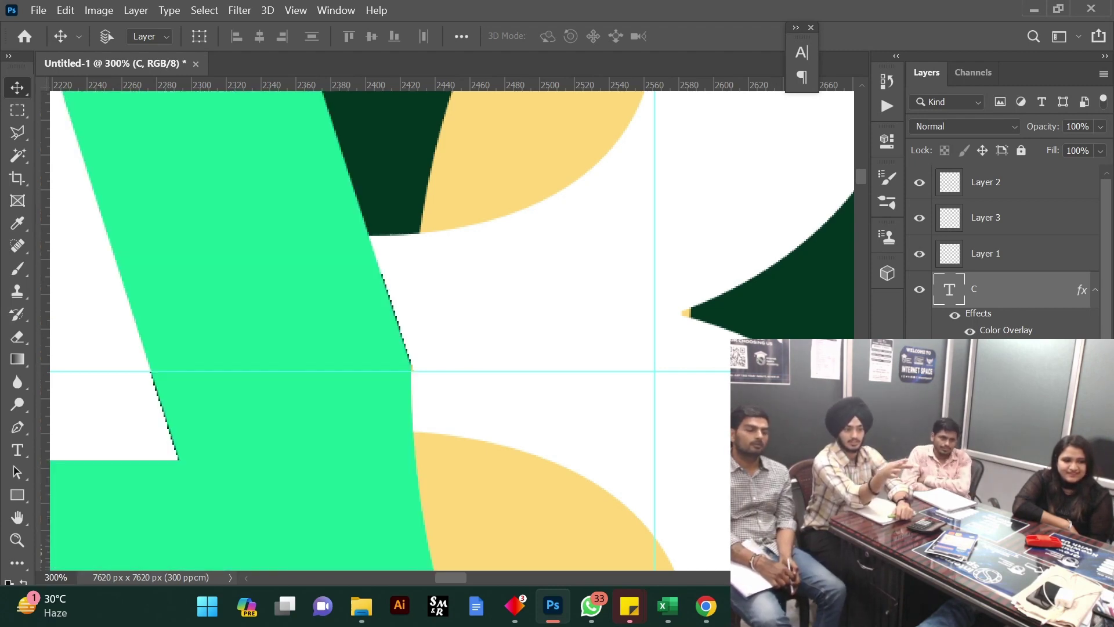
key(ctrl+z)
key(ctrl+shift+z)
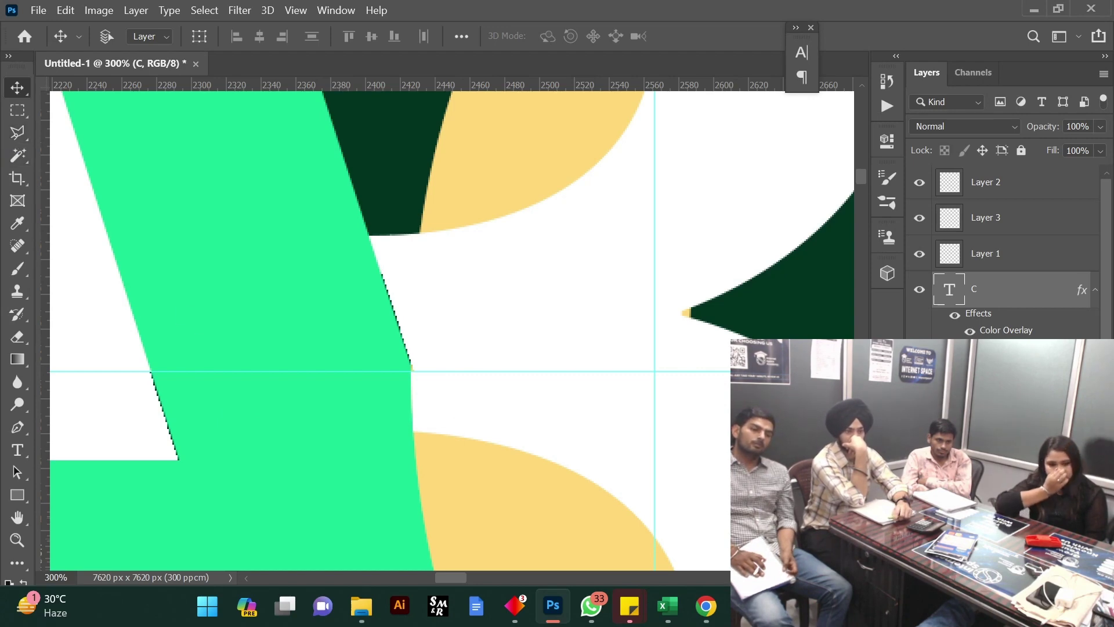
Add a new layer above the C and outline the A's dashed diagonal edges with a Polygonal Lasso selection
key(ctrl+shift+alt+n)
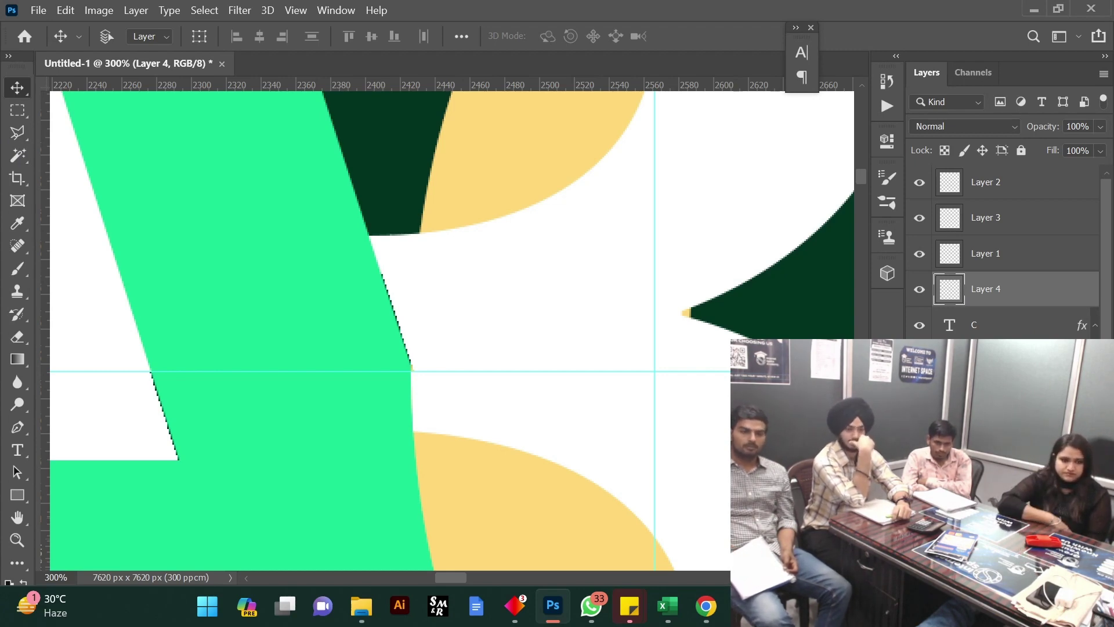
click(24, 136)
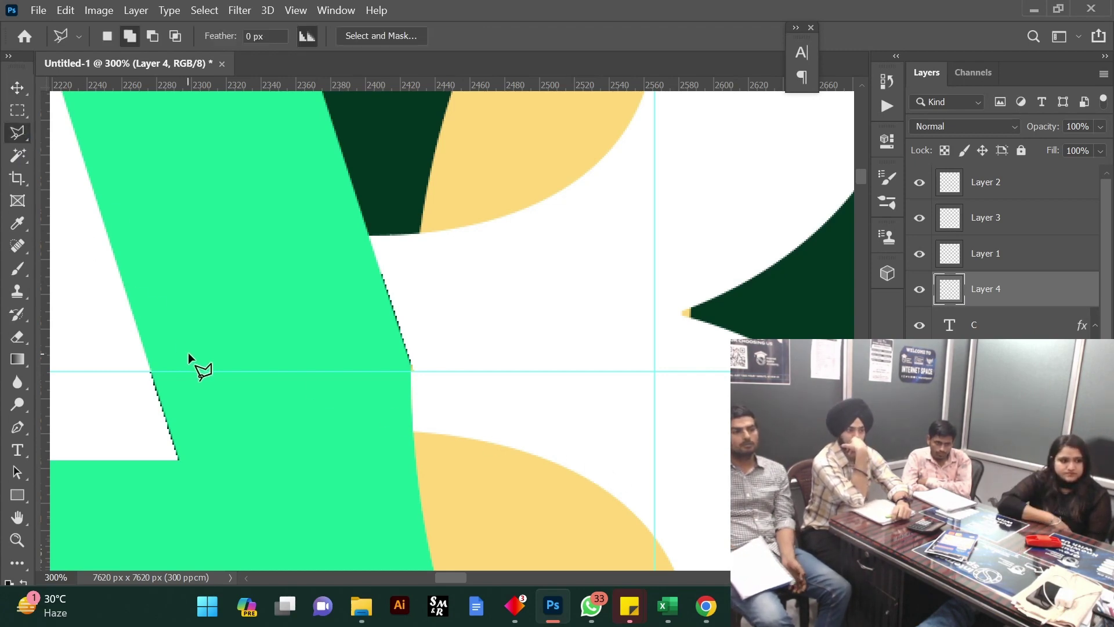
click(133, 359)
click(402, 249)
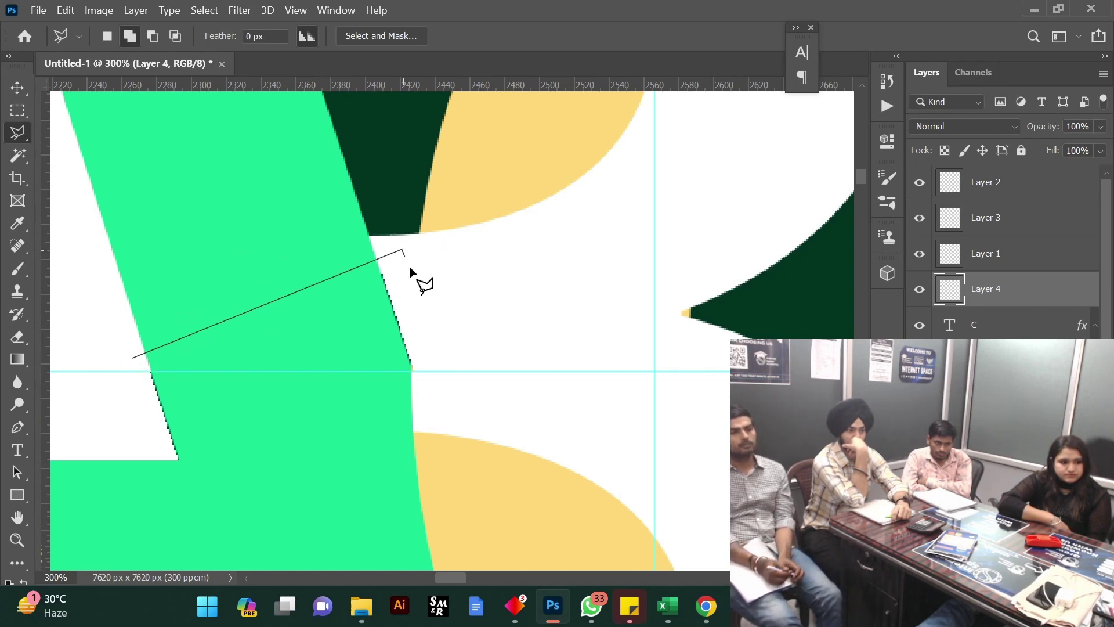
click(431, 392)
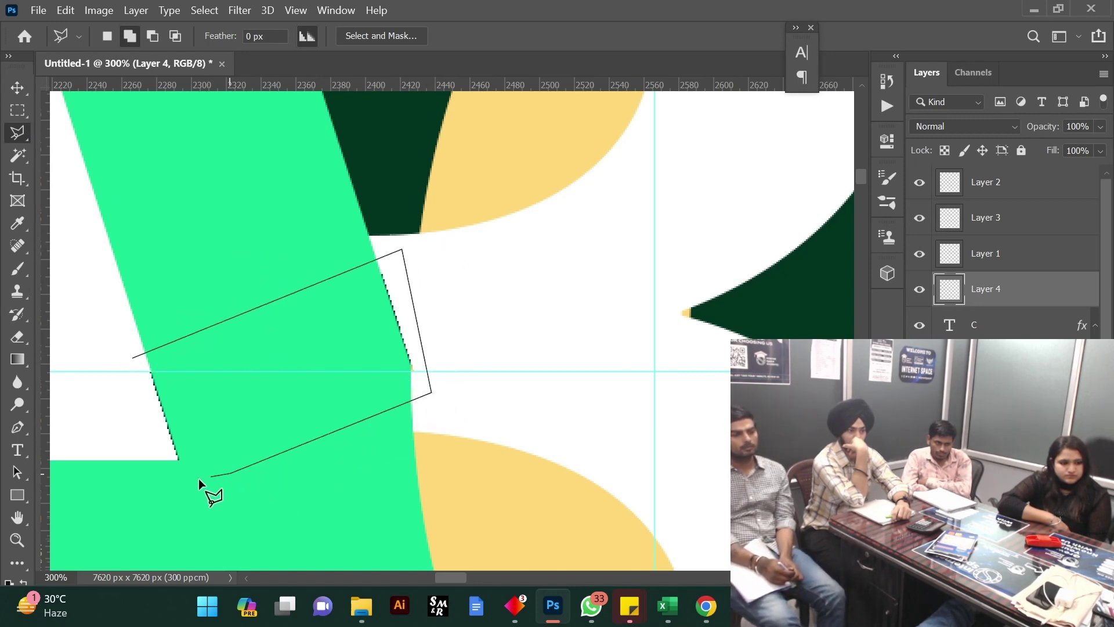
click(133, 359)
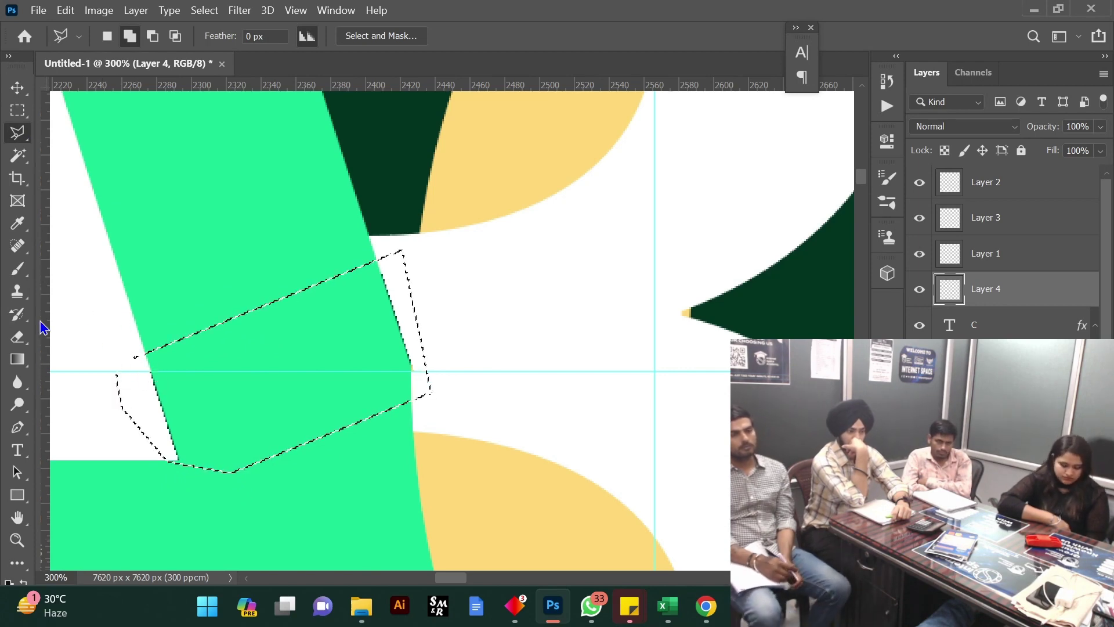
Paint a soft black brush dab on Layer 4 inside the selection, over the dashed edge on the A's inner side
click(21, 270)
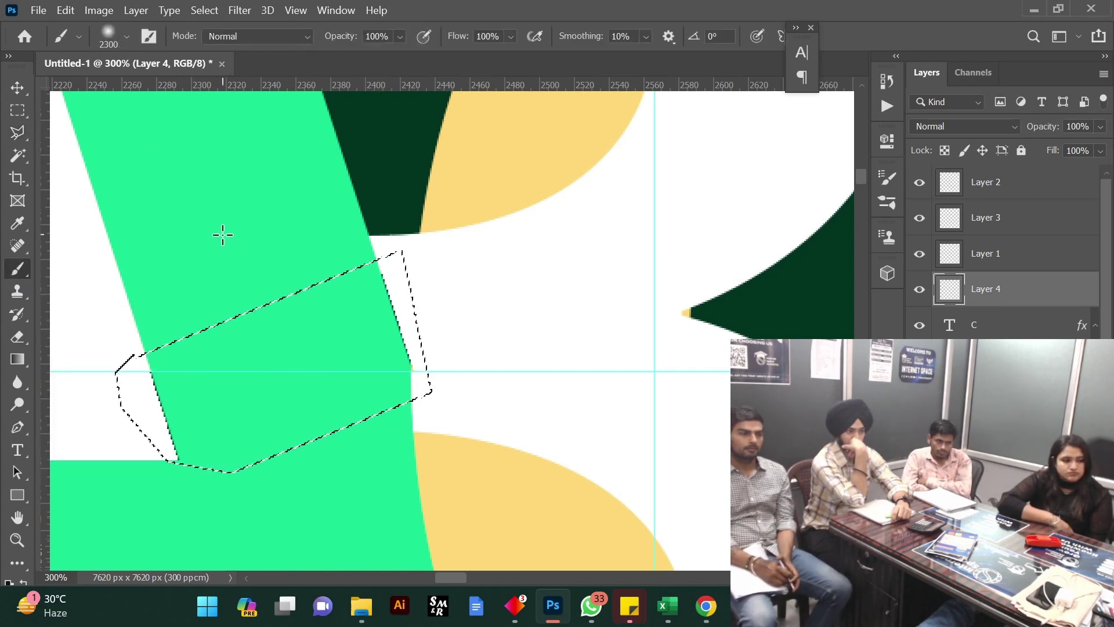
key(bracketright)
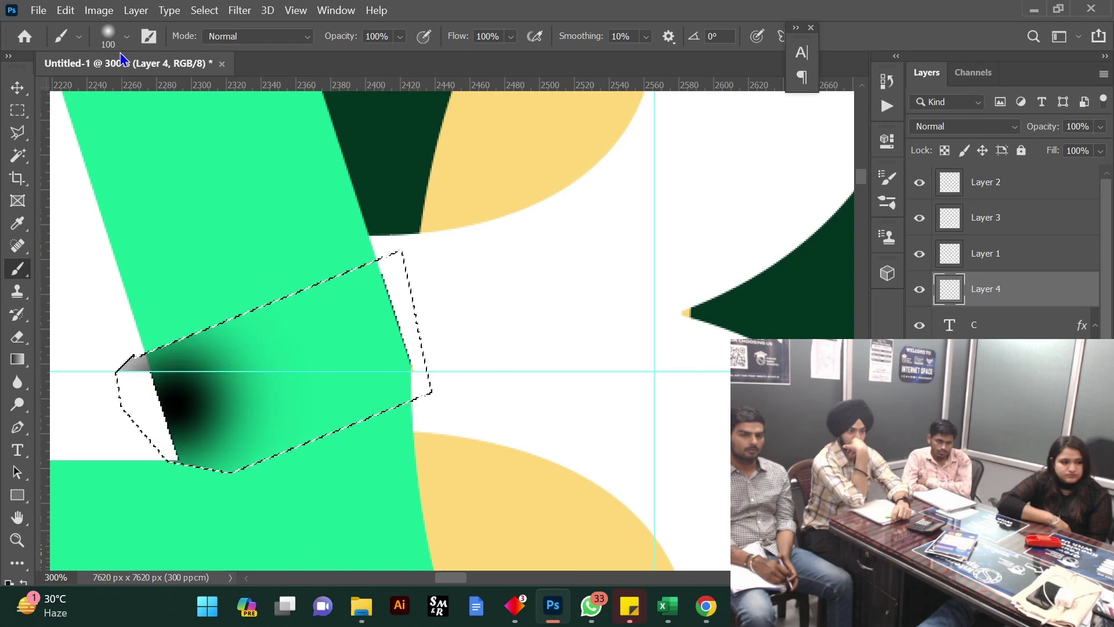
click(126, 37)
key(e)
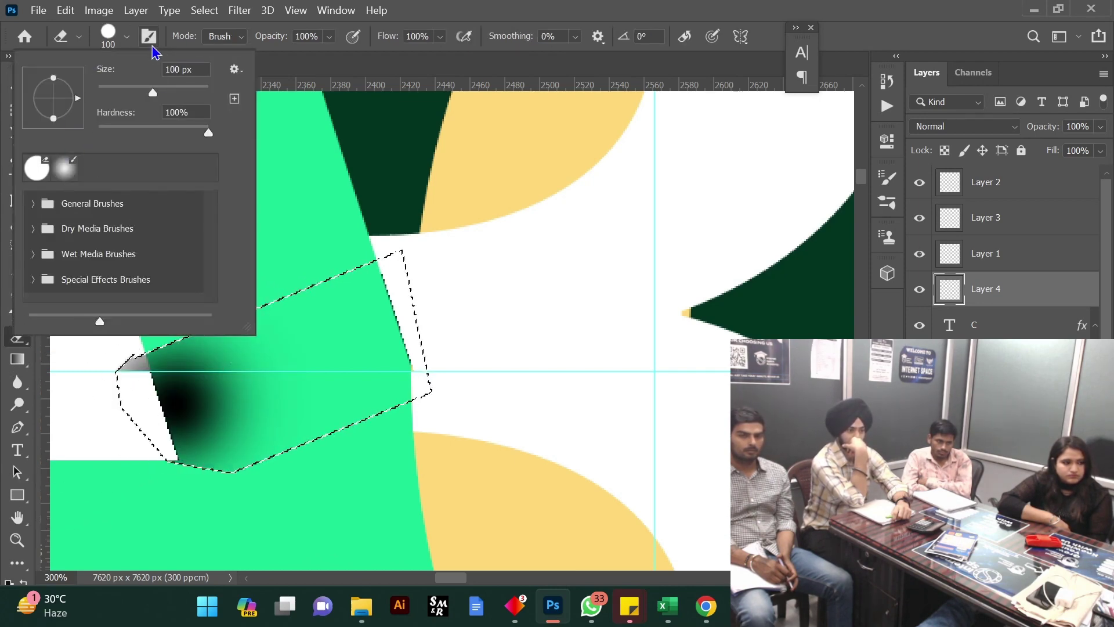
click(125, 39)
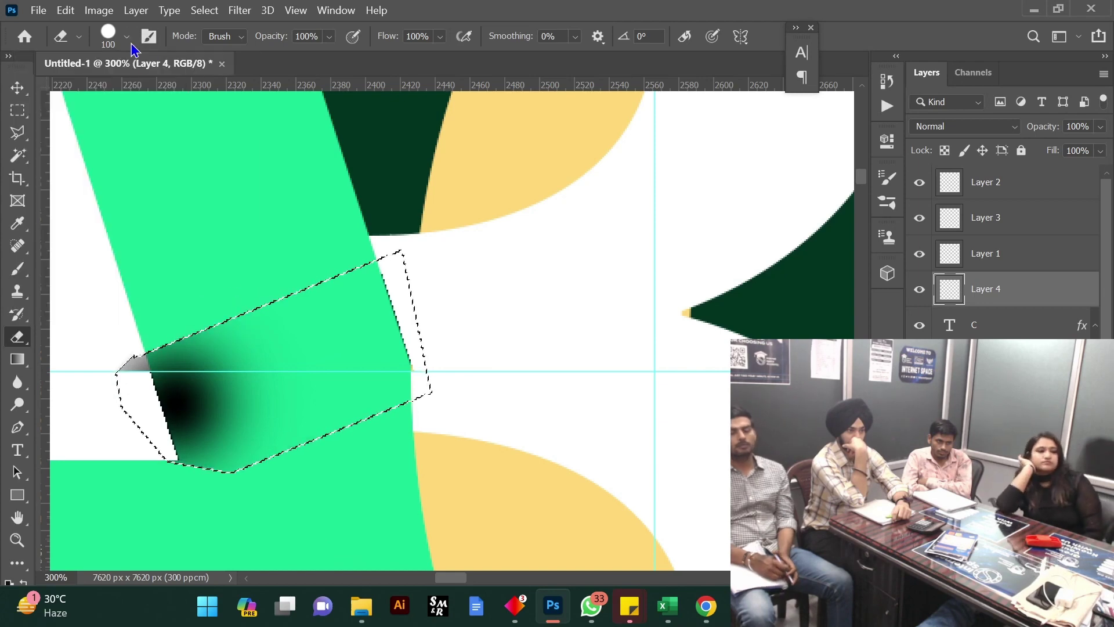
Set the foreground colour to white and erase the black paint inside the selection with the 100 px Eraser
click(8, 56)
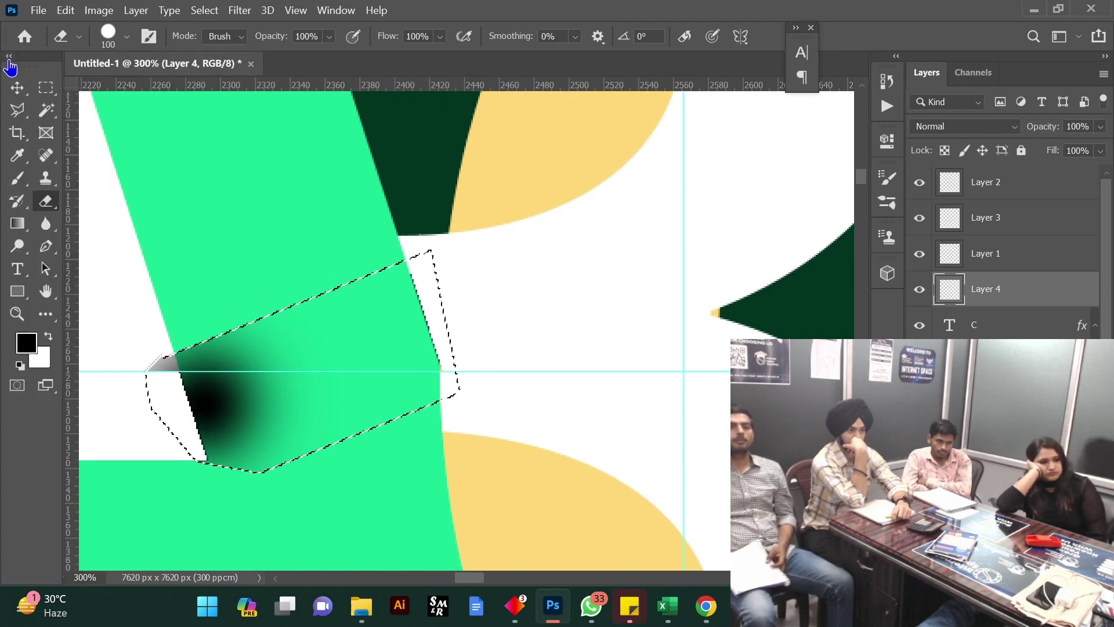
click(26, 342)
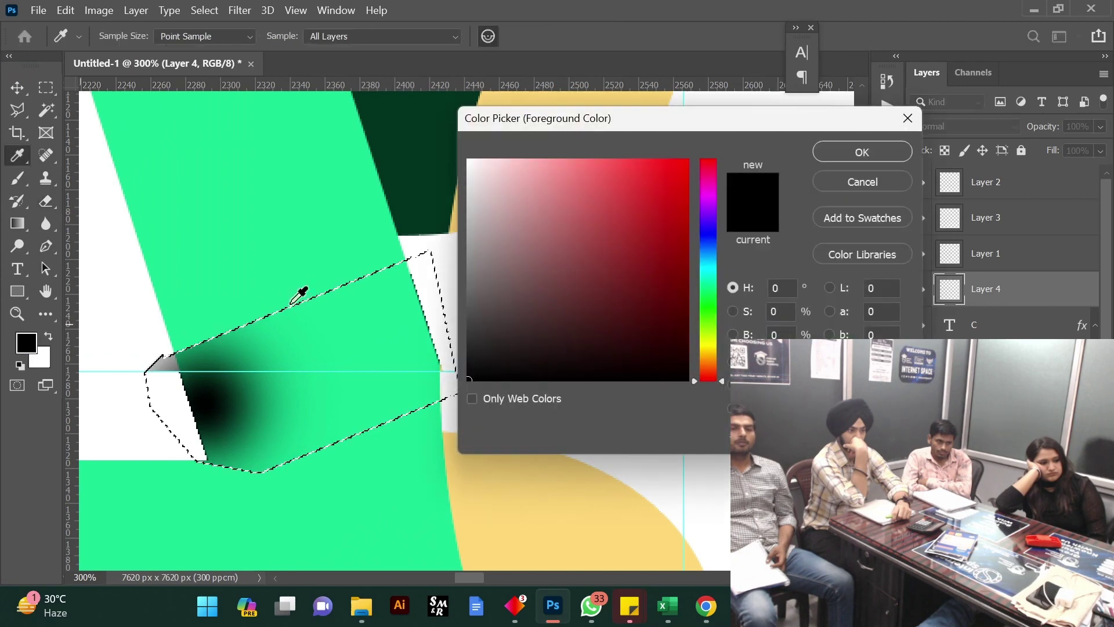
drag(483, 253, 453, 145)
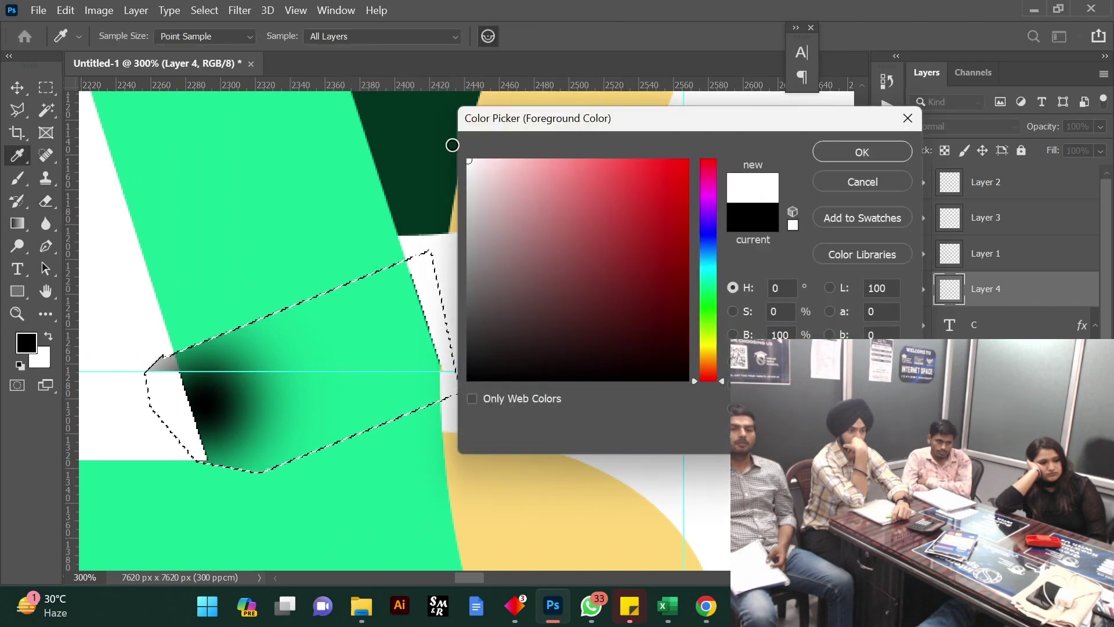
click(850, 152)
key(e)
mouse_move(162, 427)
mouse_down()
mouse_move(222, 414)
mouse_move(418, 323)
mouse_up()
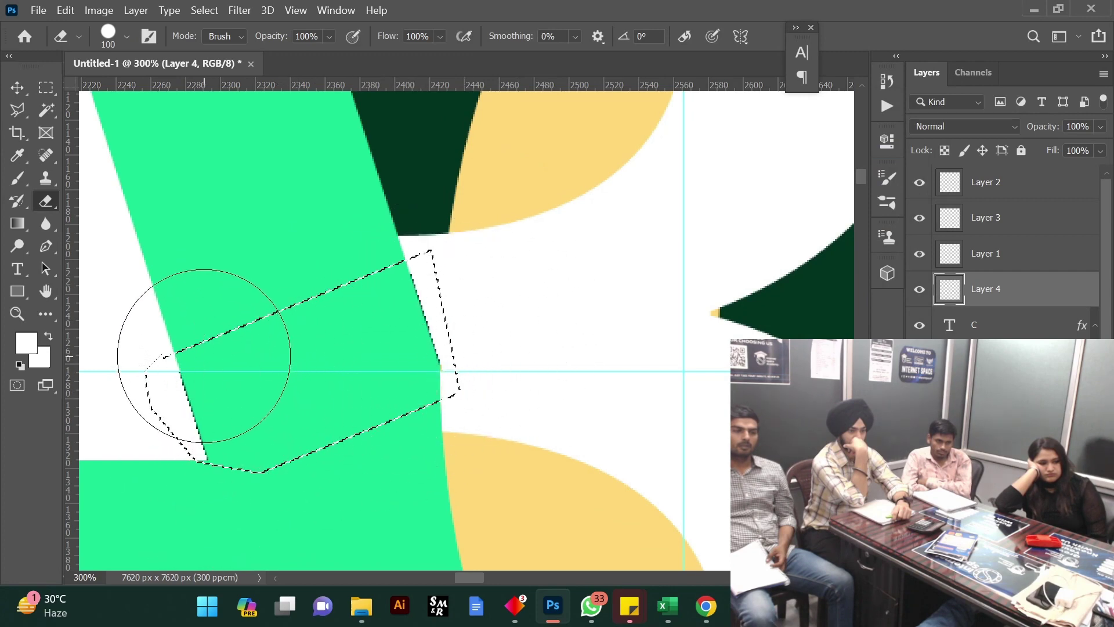
Deselect the lasso area around the A's diagonal
click(18, 96)
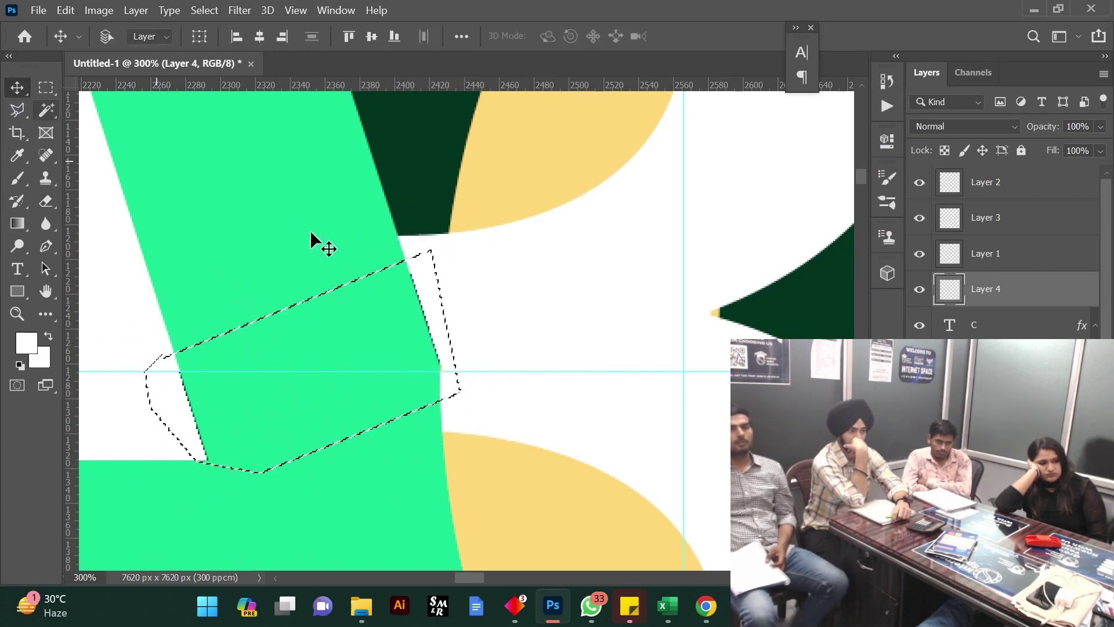
right_click(335, 271)
click(46, 87)
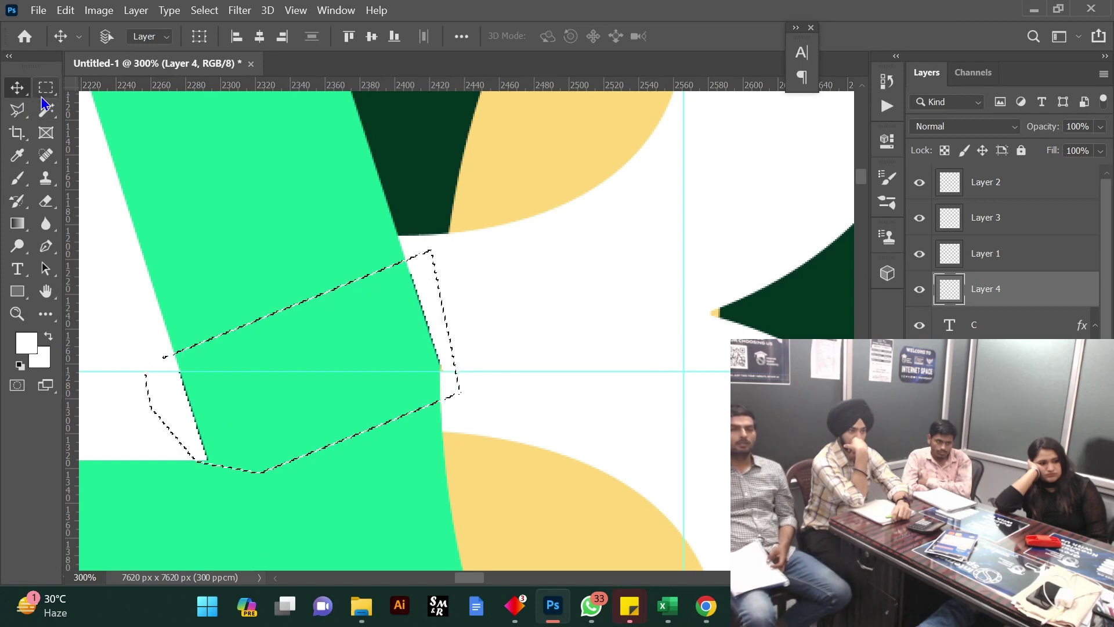
click(45, 87)
right_click(326, 225)
click(348, 233)
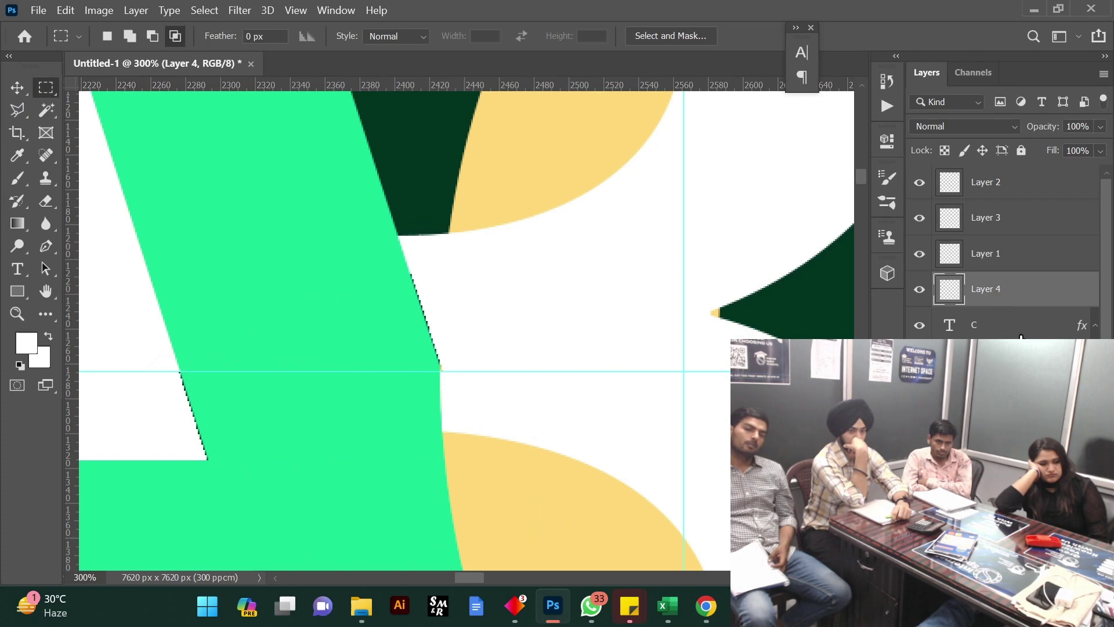
Try to move the contents of Layer 4 onto the dashed edge beside the B's middle, and undo the move
key(ctrl+t)
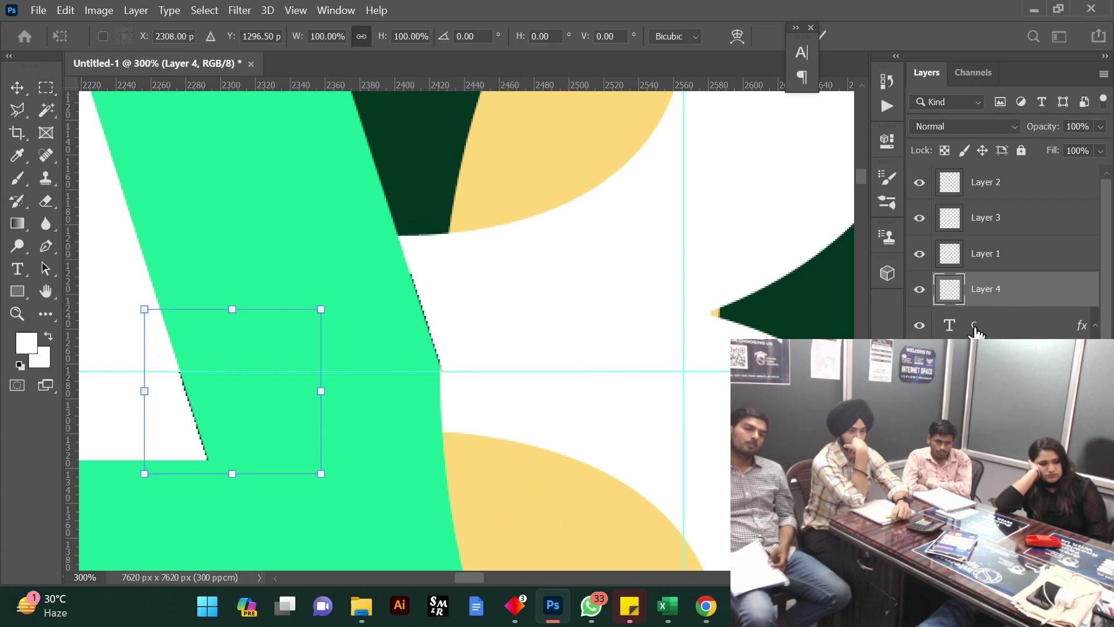
drag(306, 429, 440, 321)
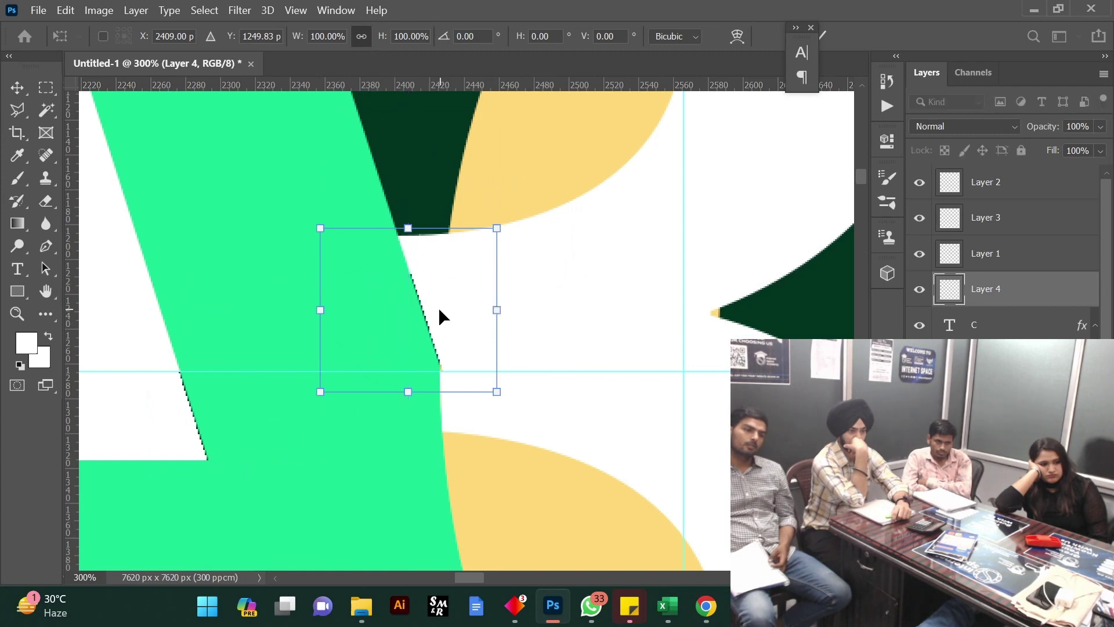
key(ctrl+z)
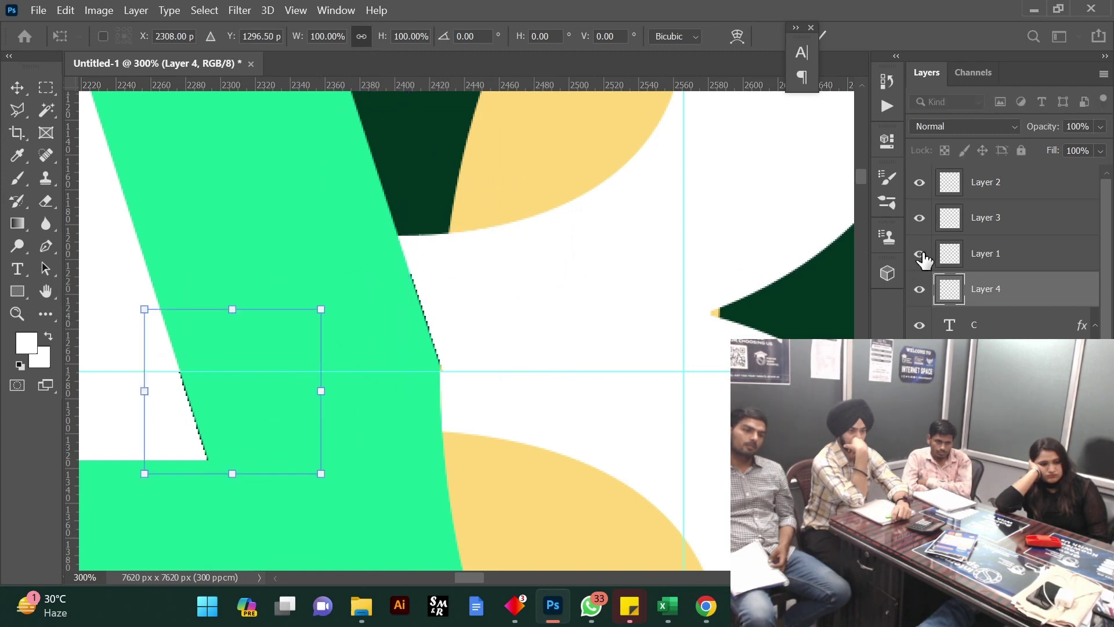
key(Return)
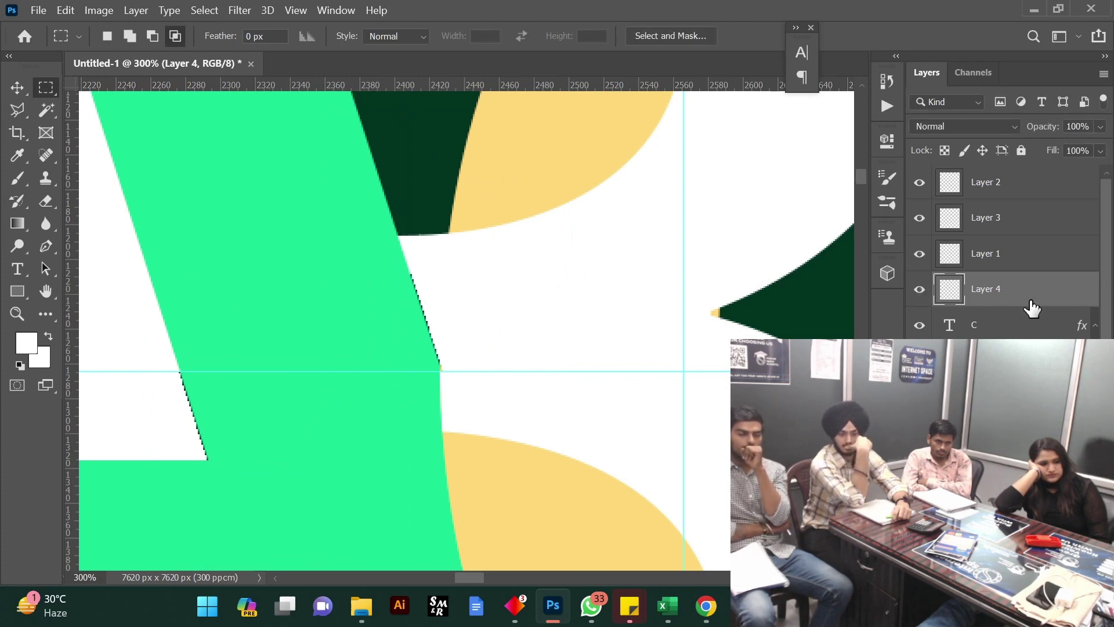
Move Layer 4 to the top of the layer stack
scroll(1035, 313, down, 1)
scroll(1031, 316, up, 1)
drag(1030, 299, 999, 184)
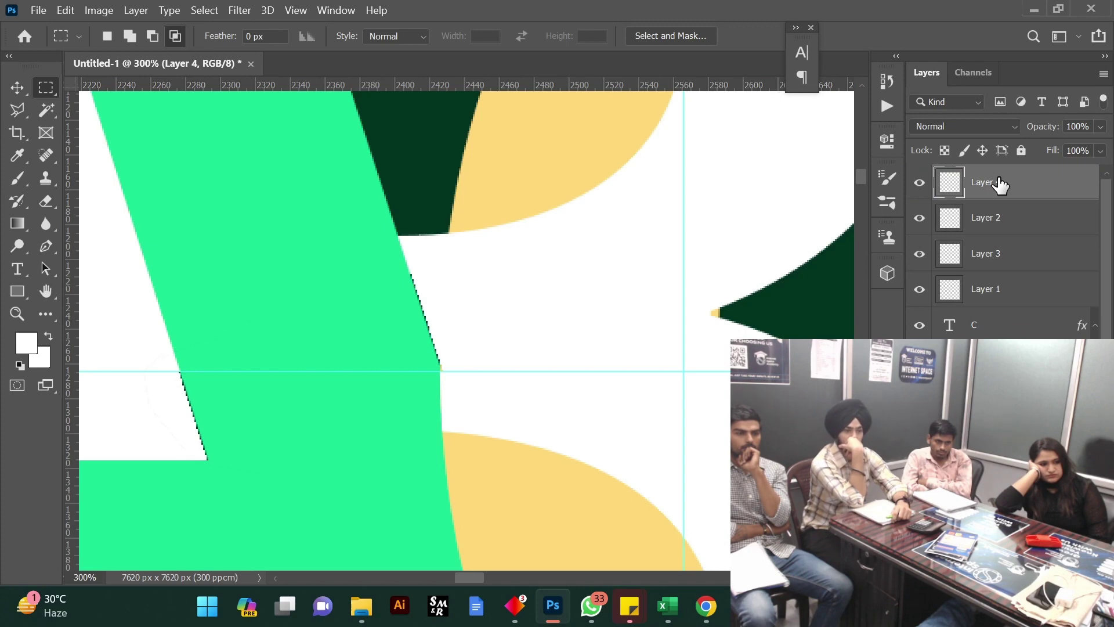
Draw a white rectangle about 198 × 64 px across the A's diagonal, over the dashed edges
click(17, 293)
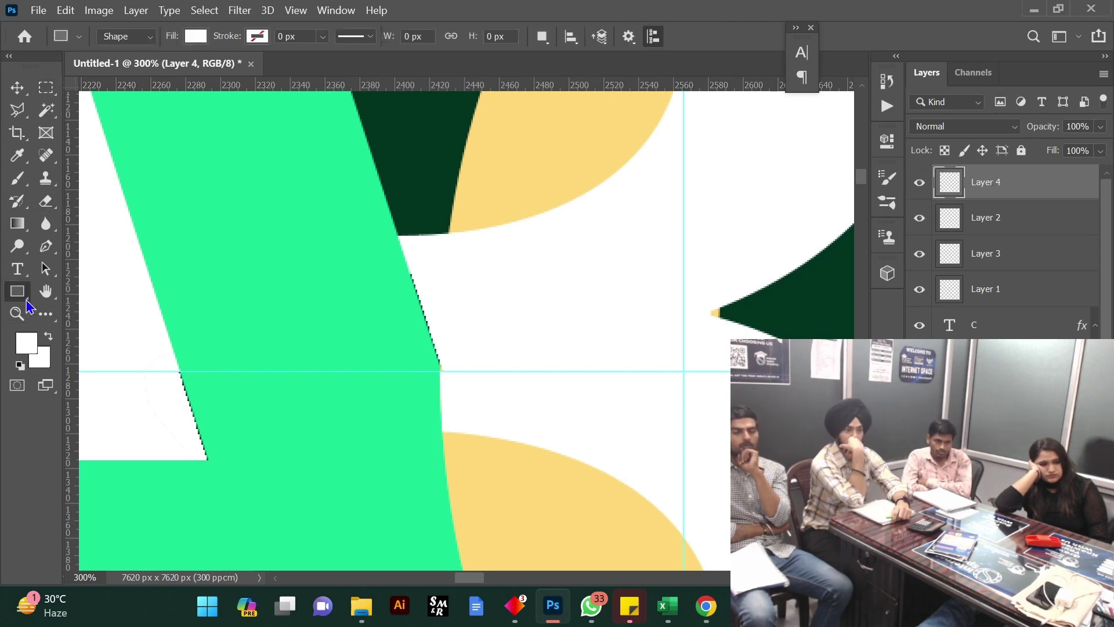
drag(140, 317, 486, 429)
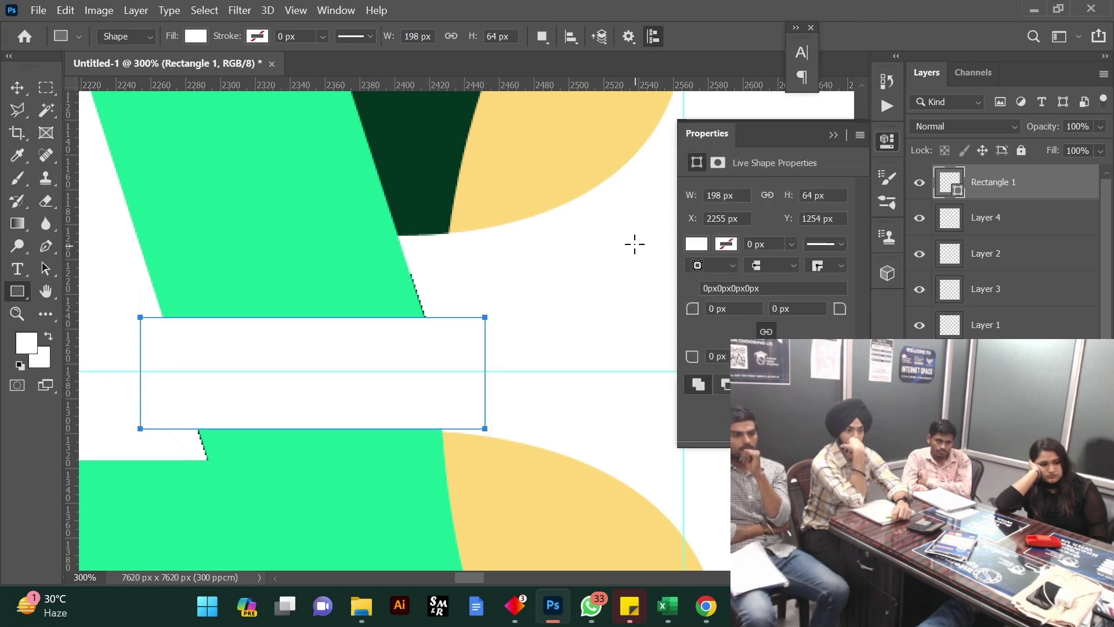
click(833, 135)
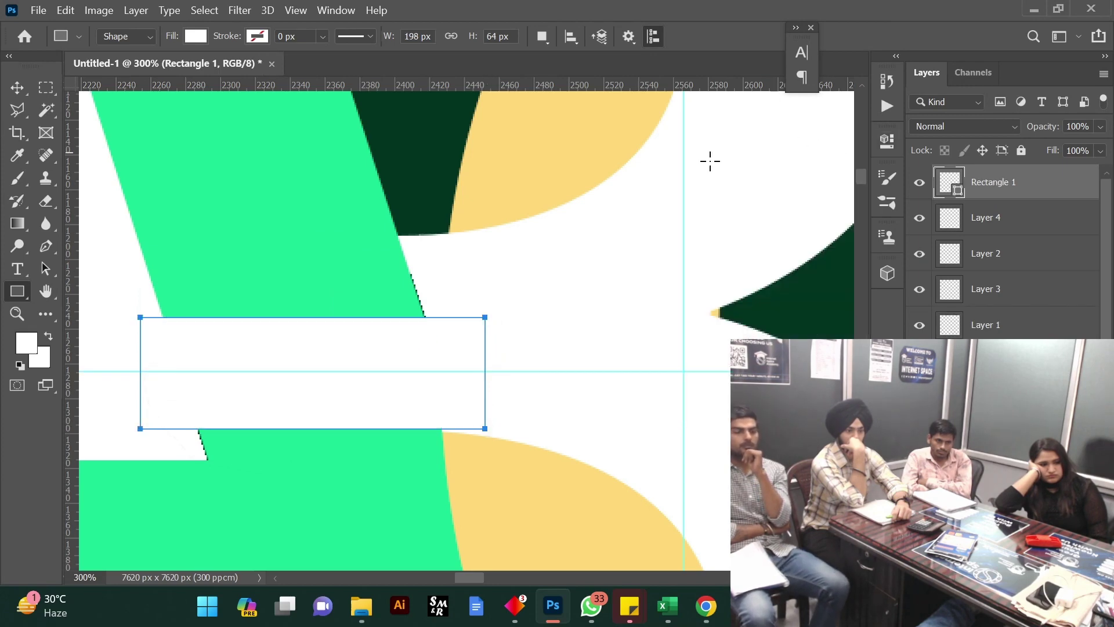
Distort the white rectangle's corners into a slanted quadrilateral that covers both dashed edges of the A's diagonal, and apply the transform
click(17, 87)
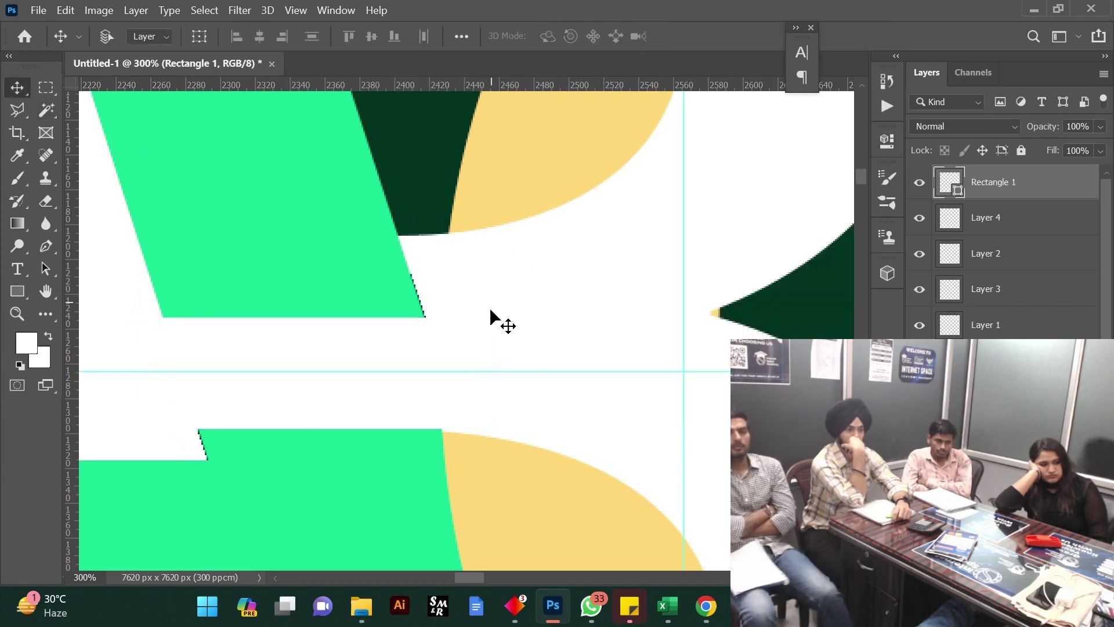
key(ctrl+t)
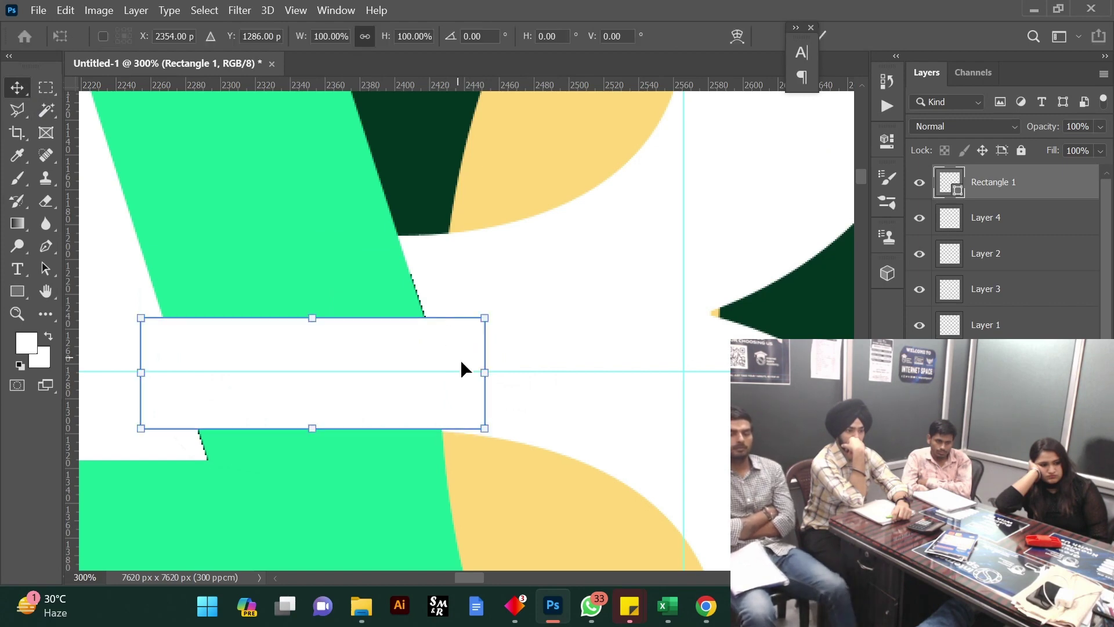
drag(489, 317, 427, 274)
mouse_move(481, 428)
mouse_down()
mouse_move(434, 424)
mouse_move(462, 425)
mouse_up()
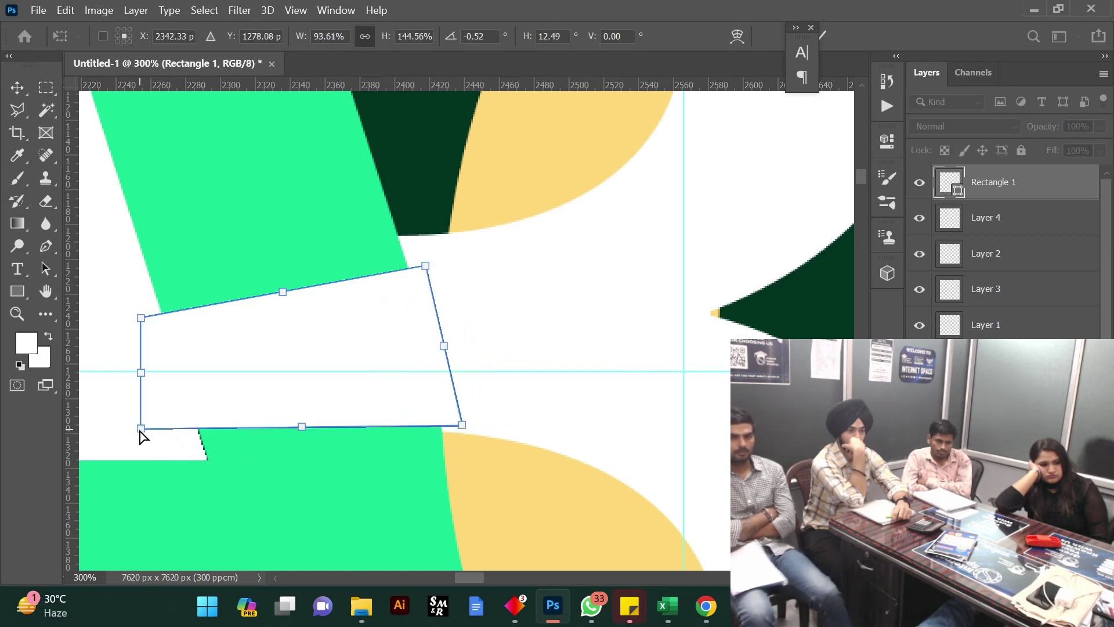
drag(140, 427, 206, 461)
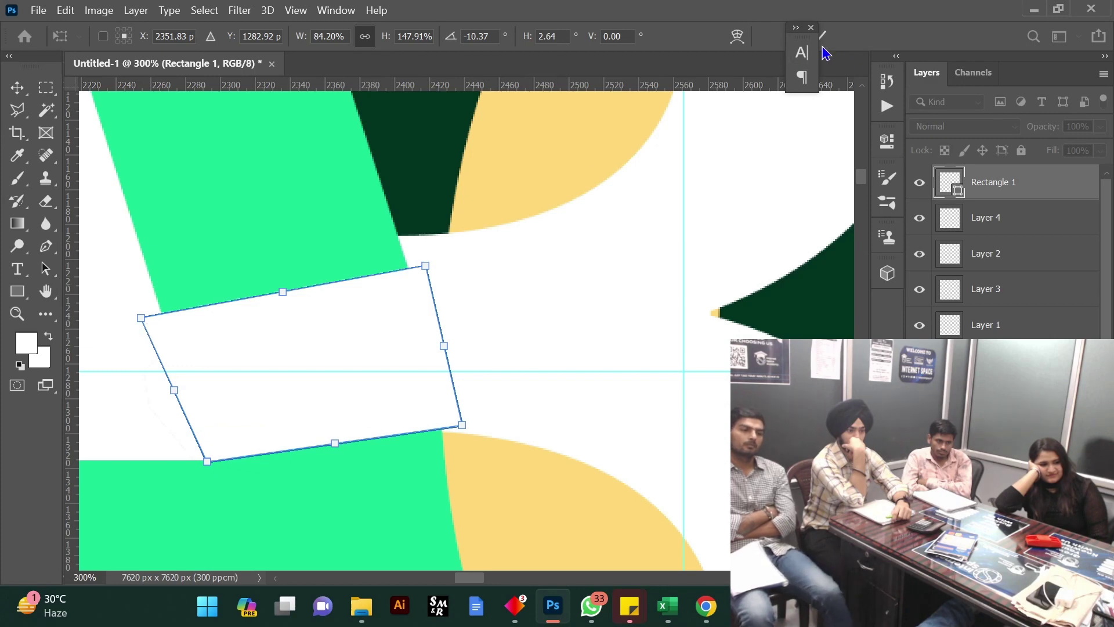
drag(801, 43, 709, 34)
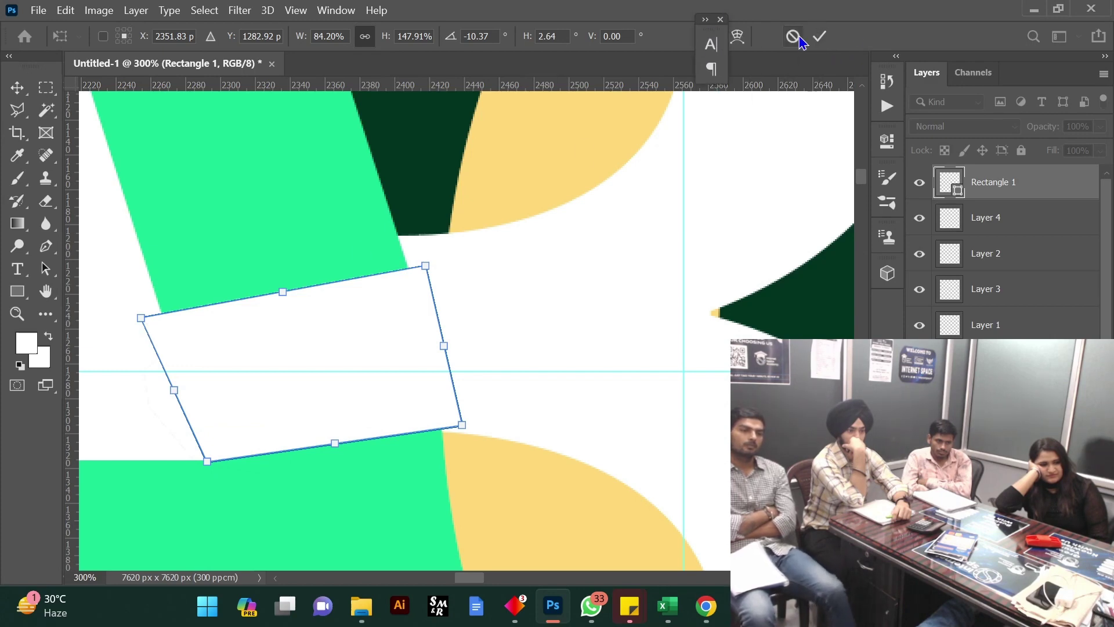
click(818, 37)
click(579, 248)
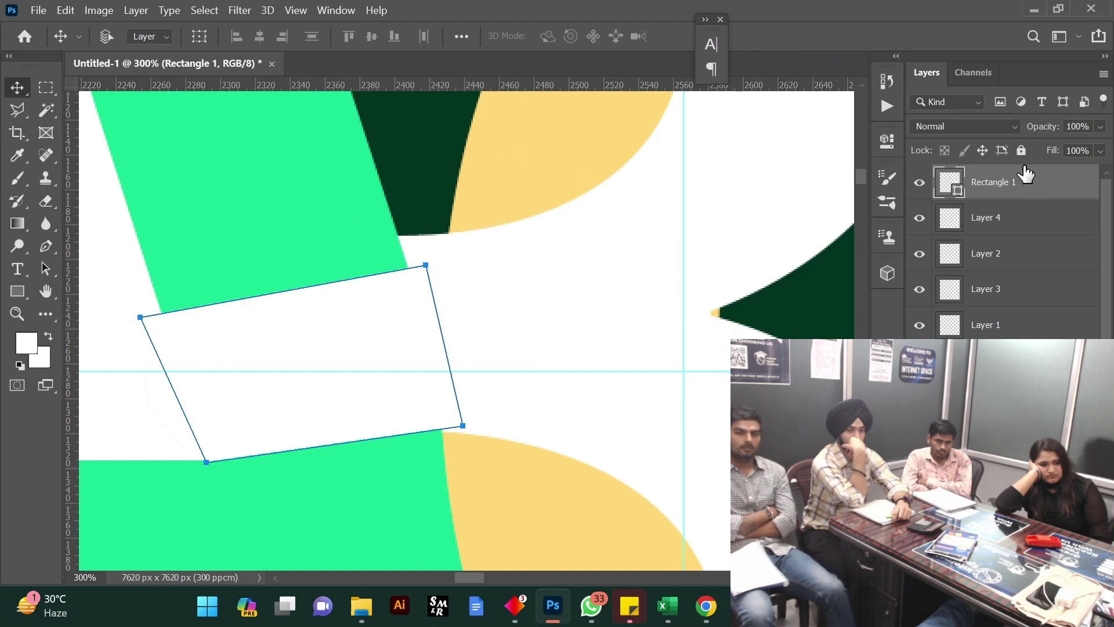
Move the white rectangle's layer below the C text layer so that it sits behind the A's green diagonal
drag(1025, 174, 1026, 336)
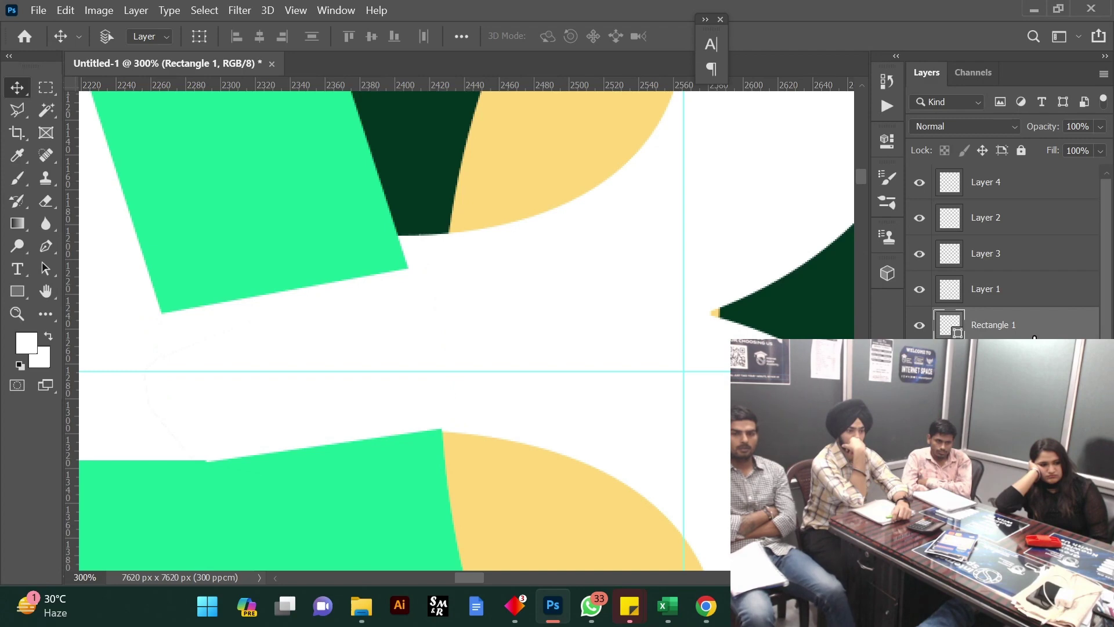
key(ctrl+bracketright)
key(ctrl+bracketright)
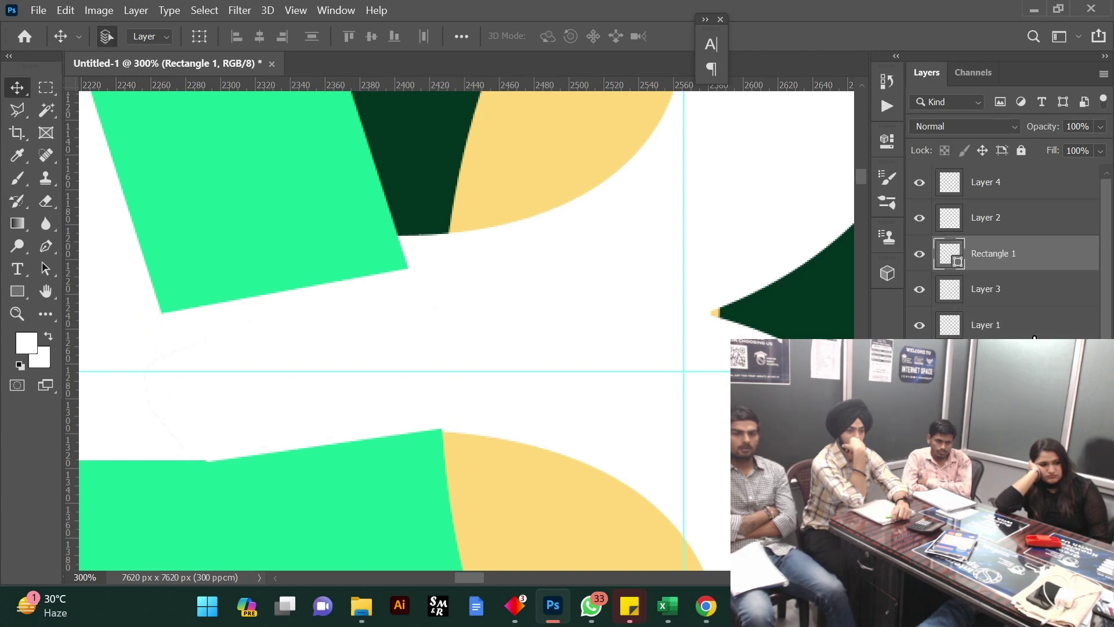
key(ctrl+bracketleft)
key(ctrl+bracketleft)
key(ctrl+bracketleft)
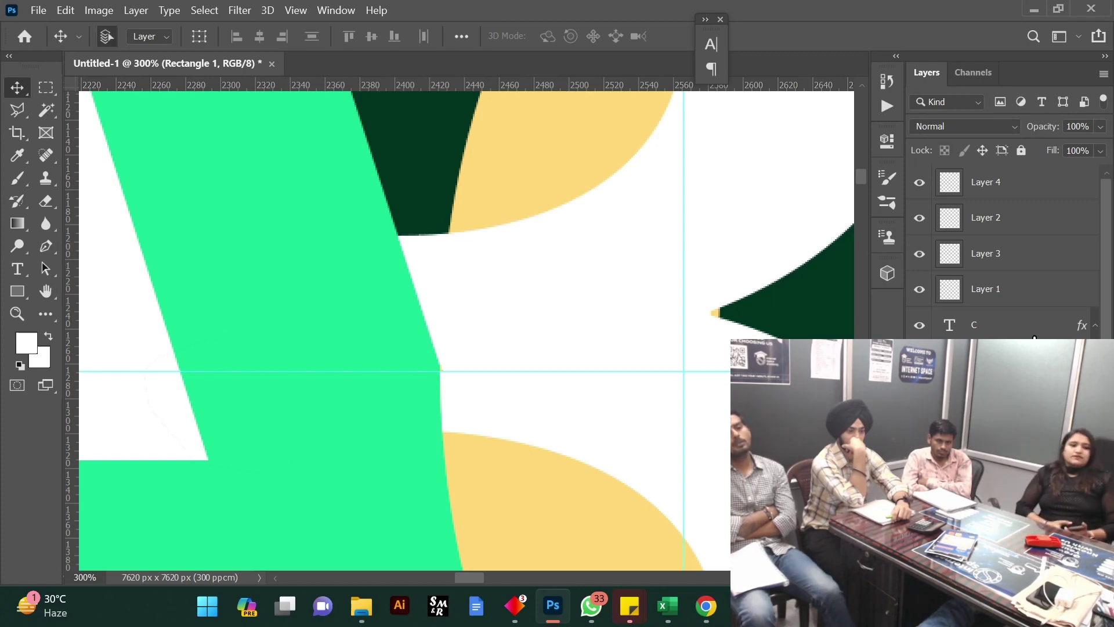
key(ctrl+bracketright)
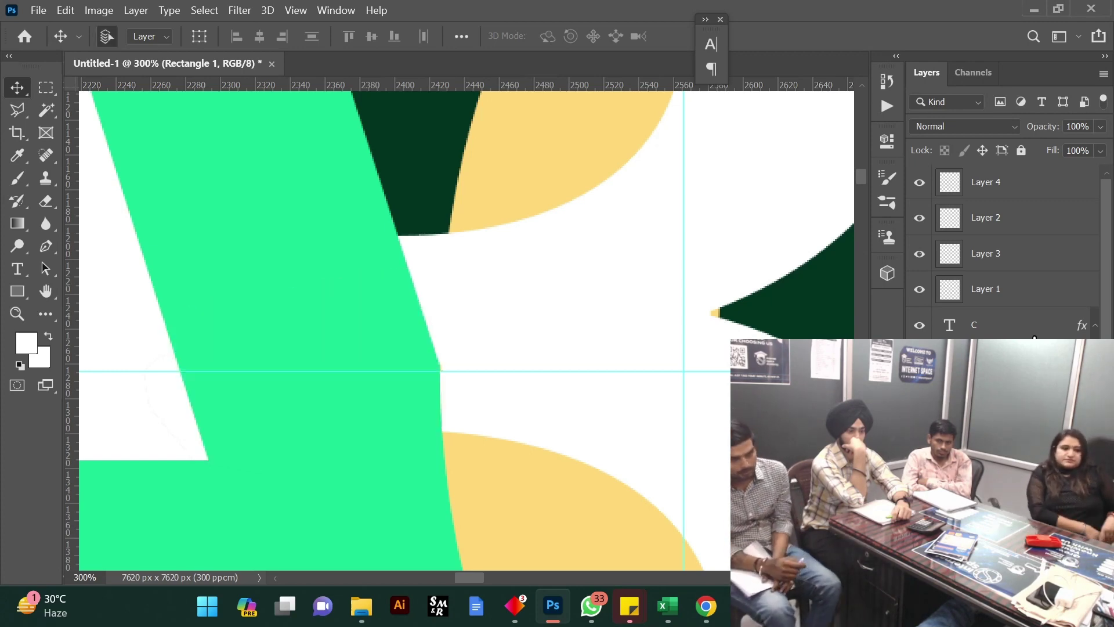
key(ctrl+bracketleft)
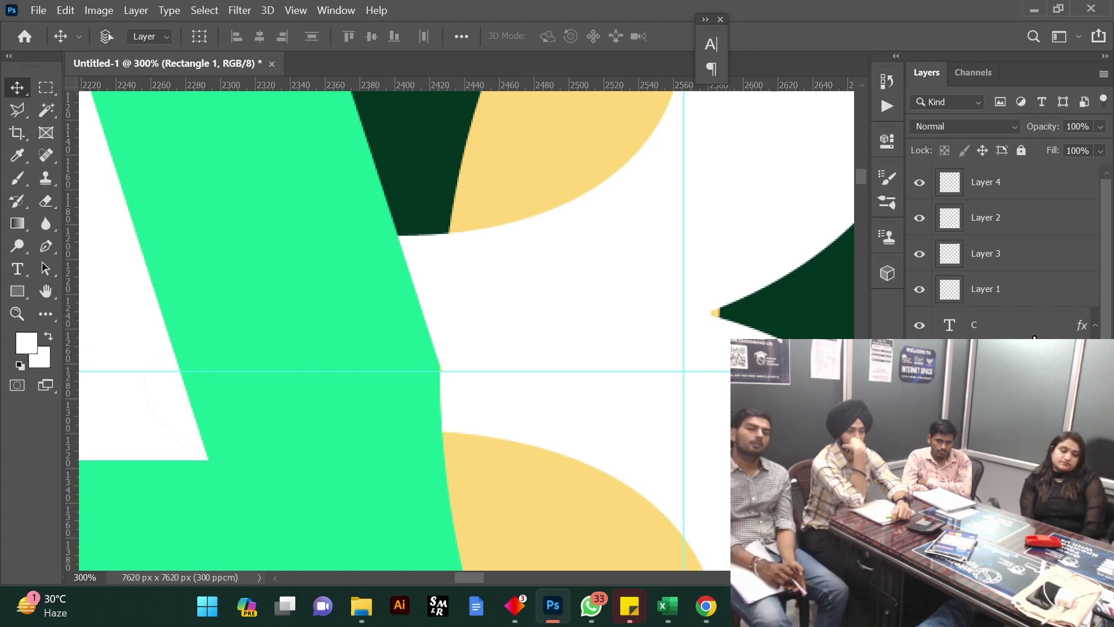
Examine the A's diagonal up close where it crosses the B, and review the whole ABC design at a smaller scale
scroll(406, 331, down, 6)
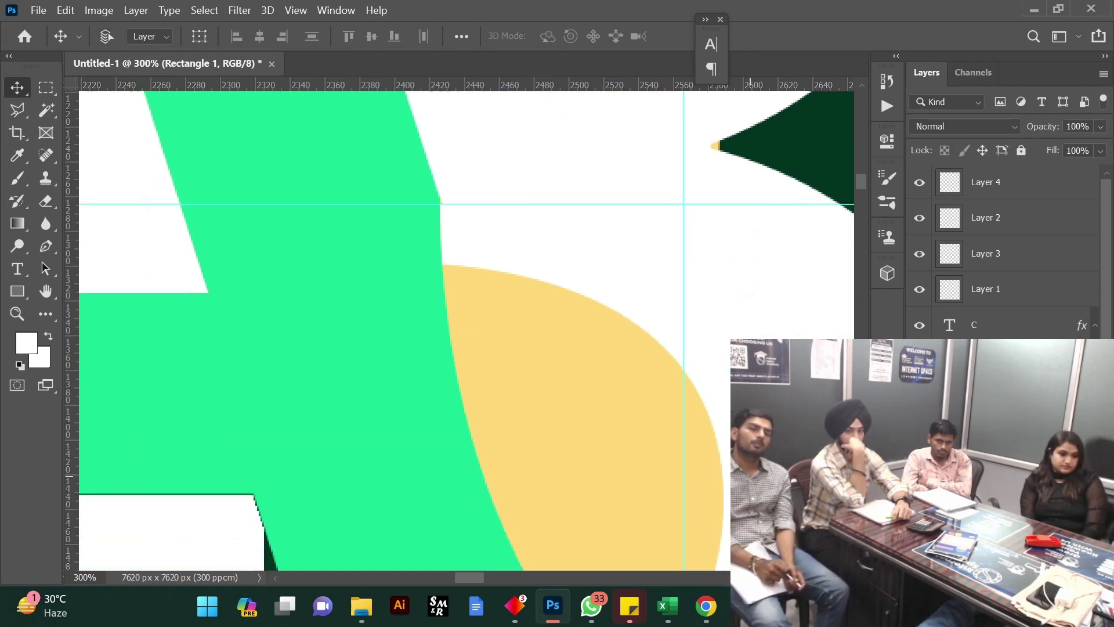
scroll(519, 289, up, 6)
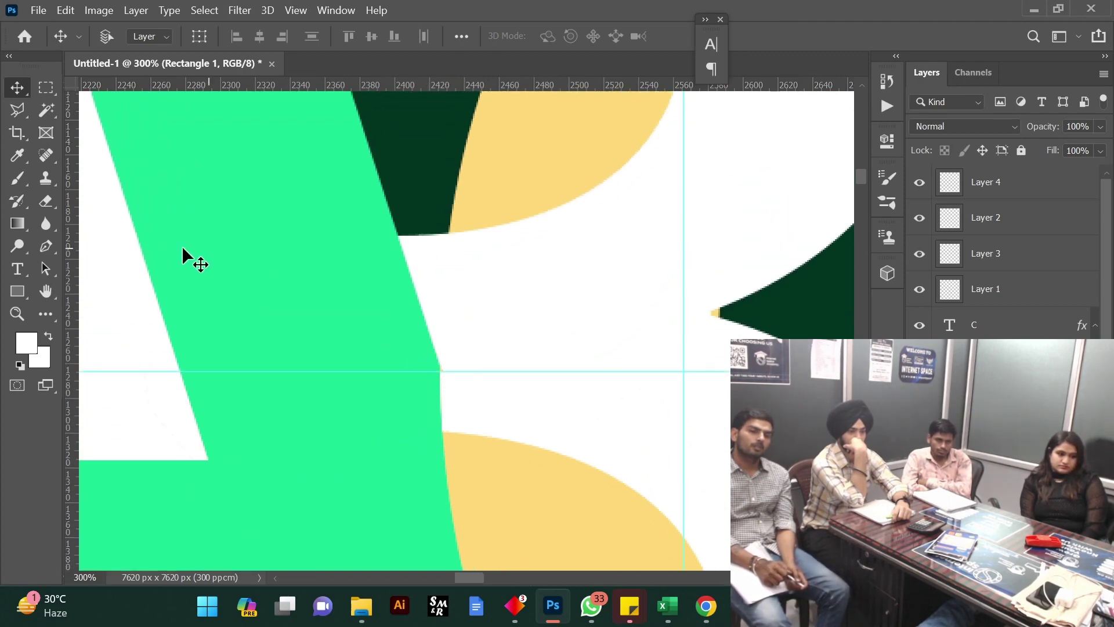
click(17, 314)
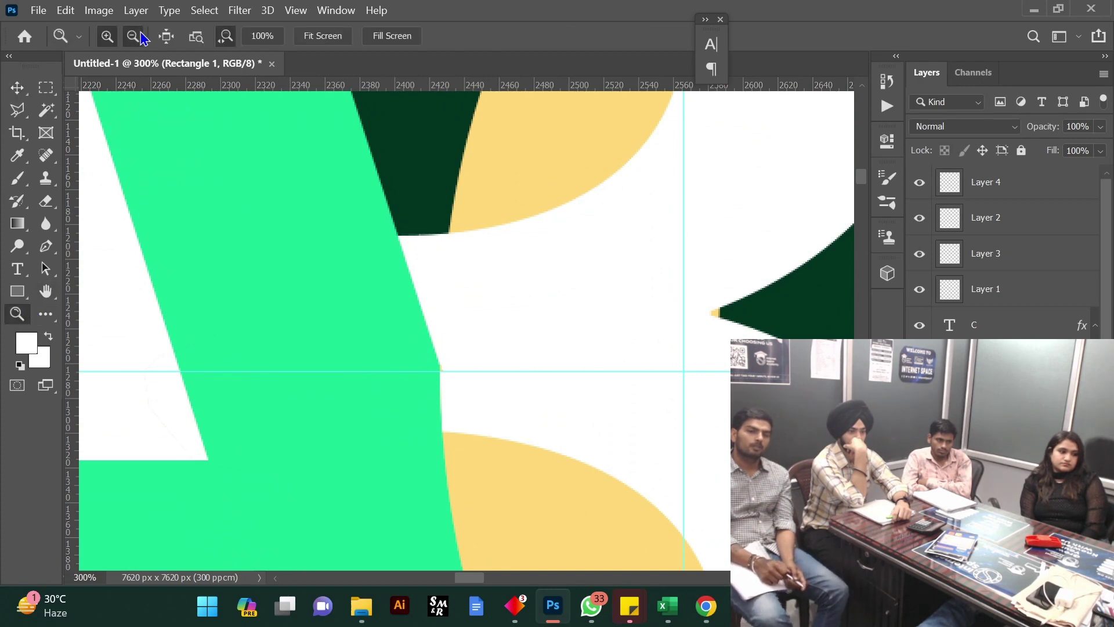
click(133, 36)
click(219, 258)
click(215, 261)
click(213, 264)
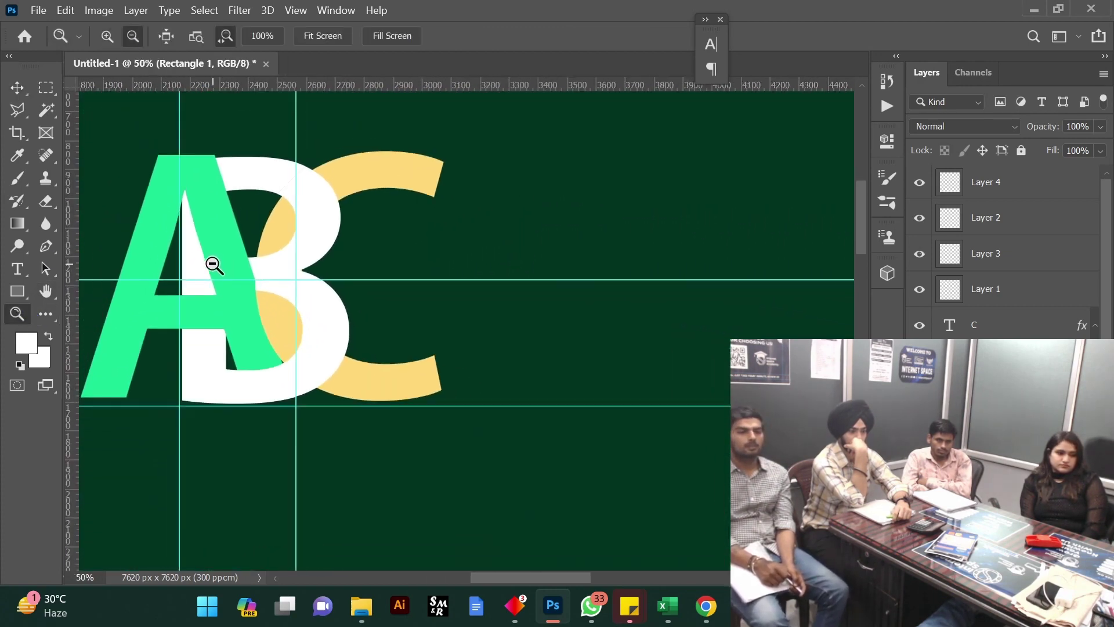
click(170, 390)
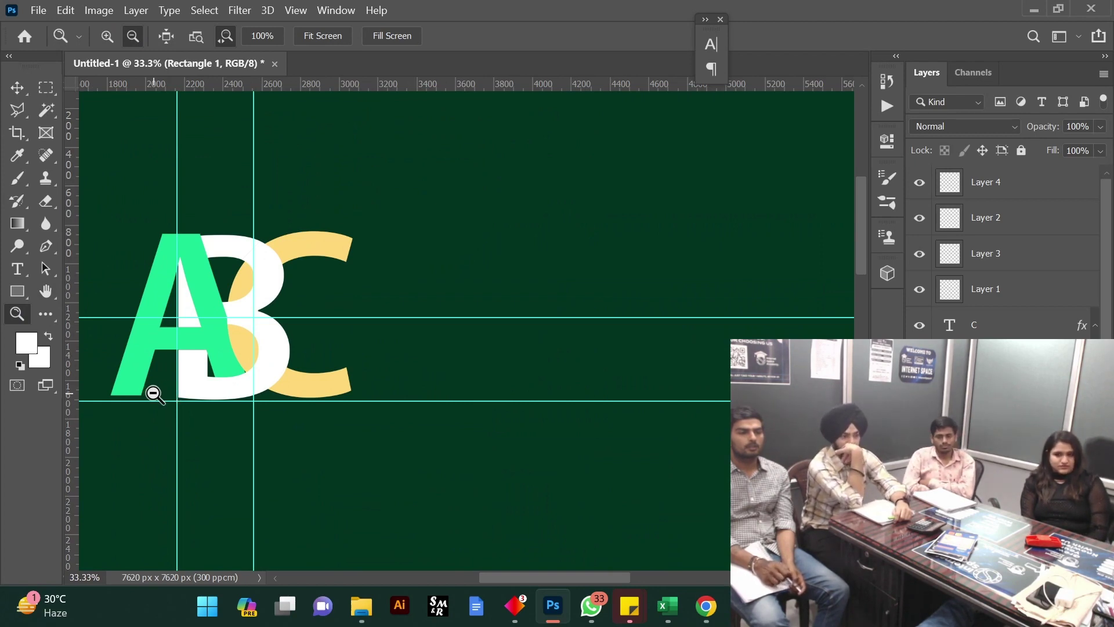
scroll(482, 566, left, 3)
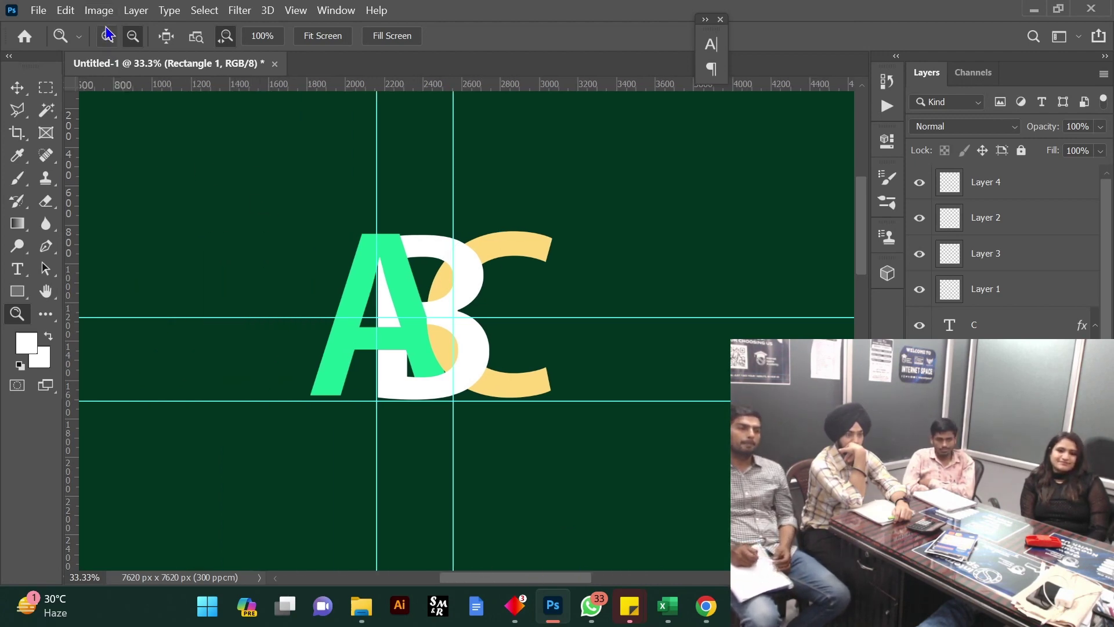
click(440, 318)
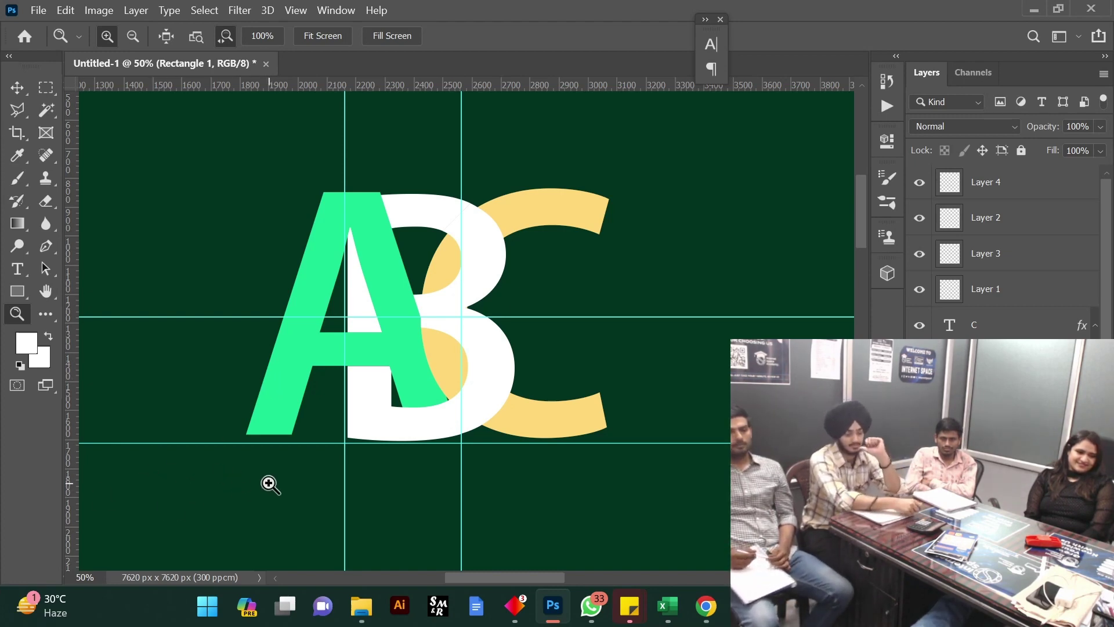
scroll(270, 484, up, 1)
Group all layers from Layer 4 down to the background Layer 0, and toggle the group's visibility to check its contents
click(17, 278)
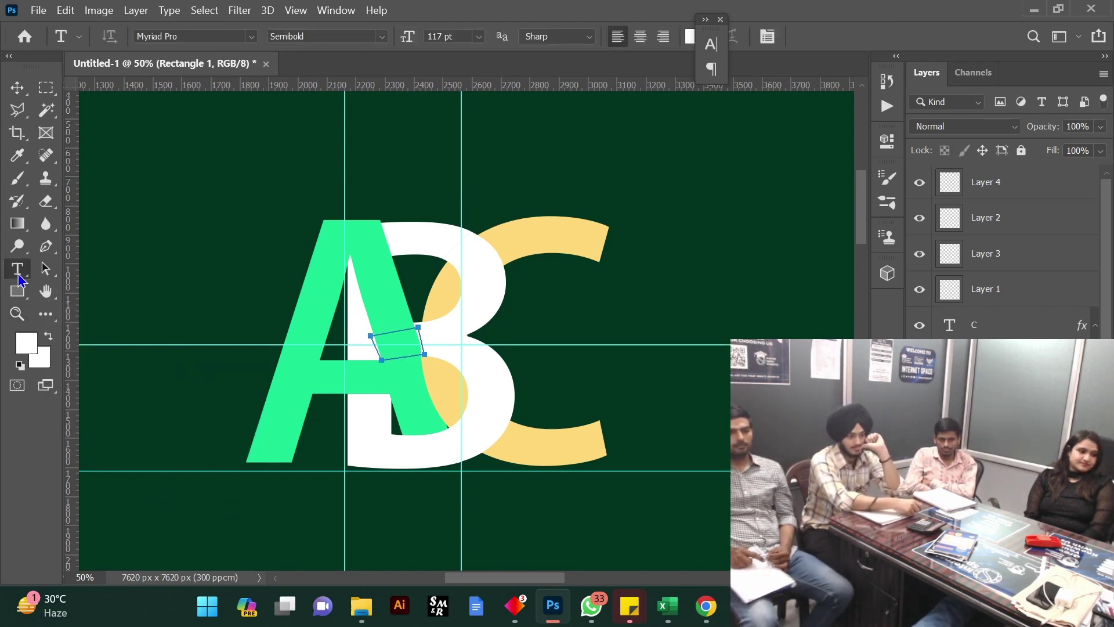
click(17, 88)
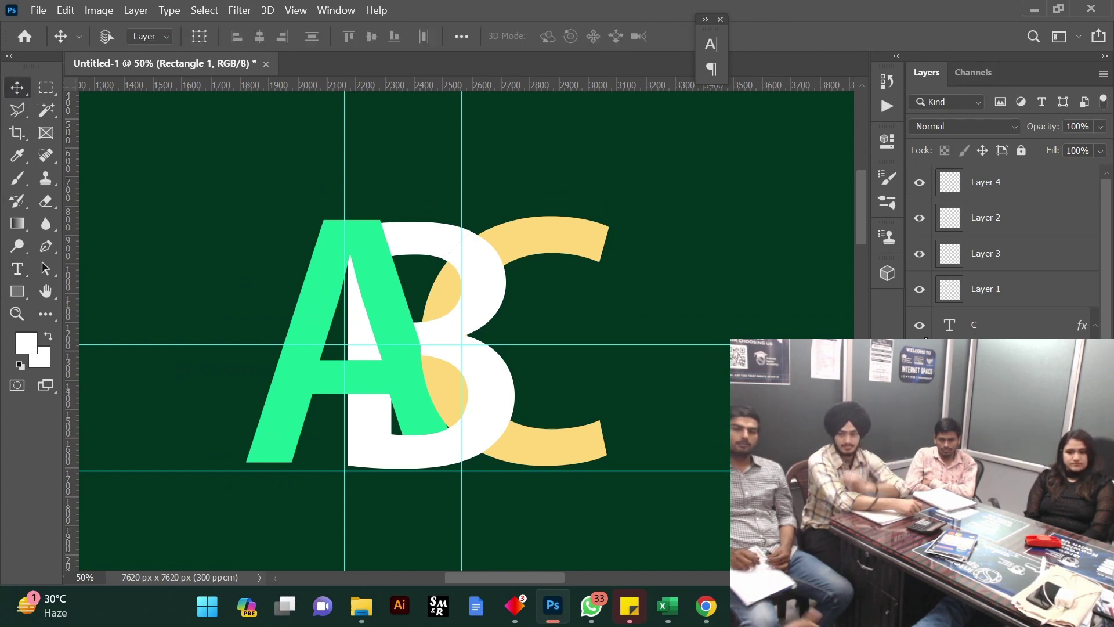
click(971, 199)
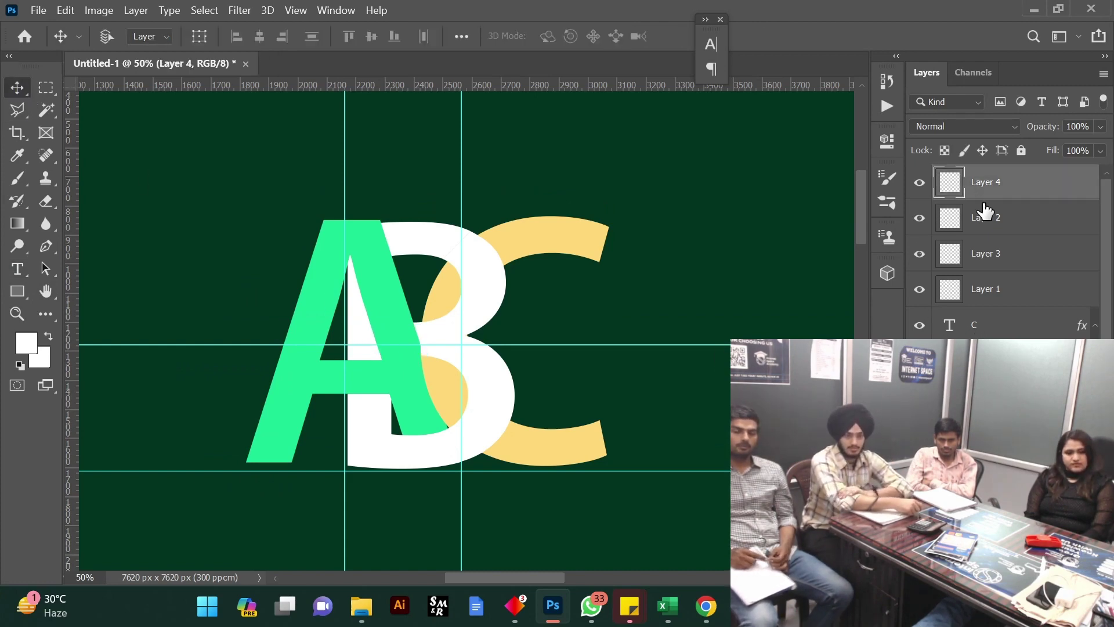
scroll(985, 212, down, 3)
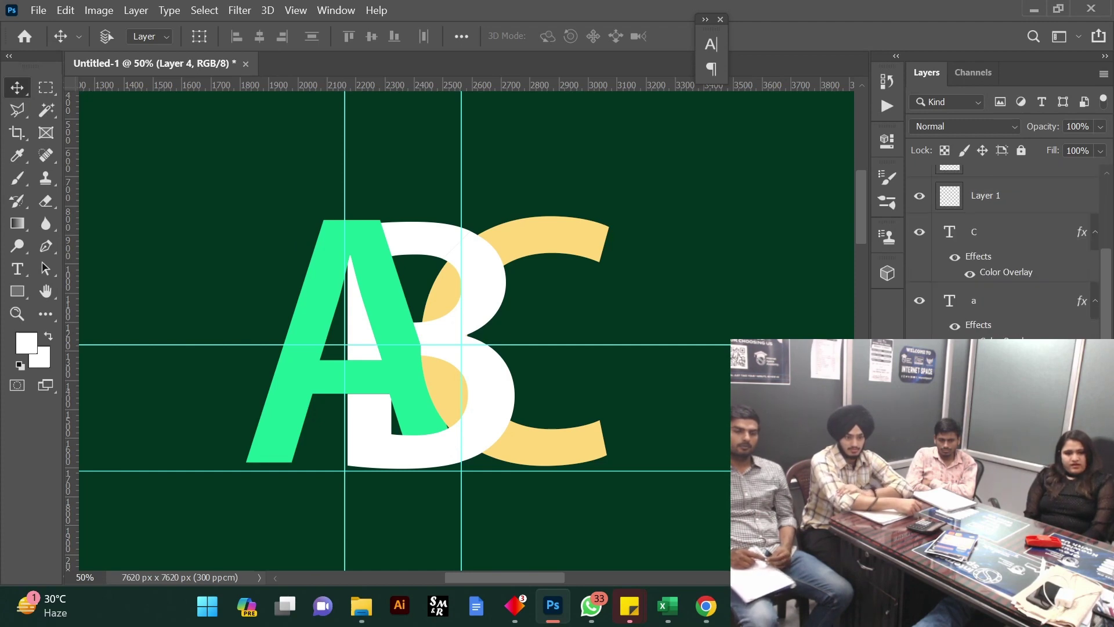
shift+click(985, 370)
key(ctrl+g)
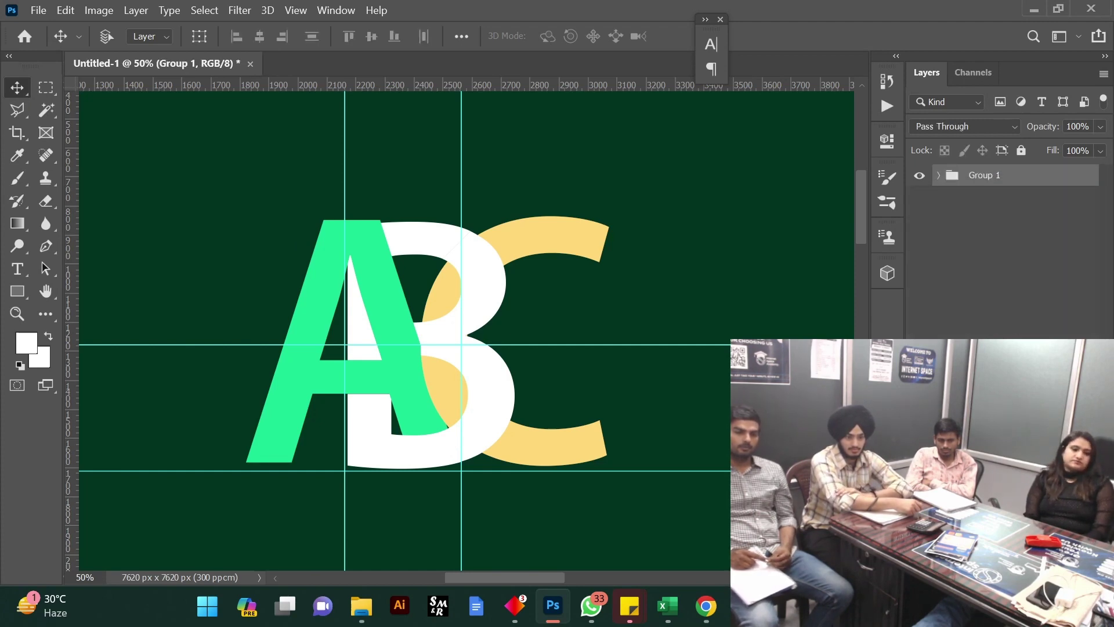
click(919, 176)
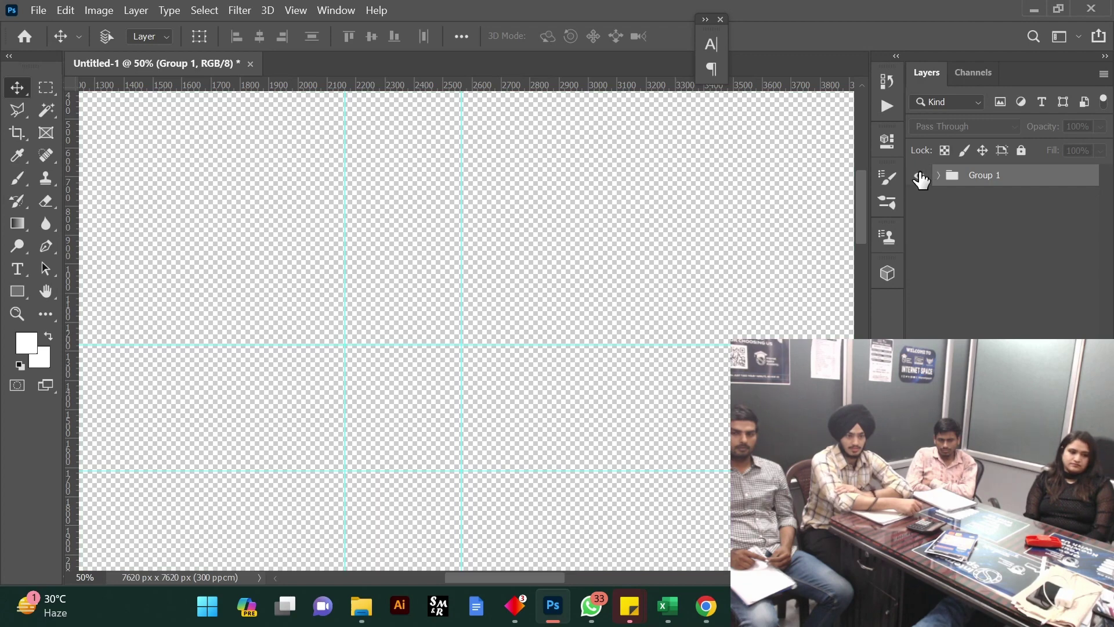
click(919, 177)
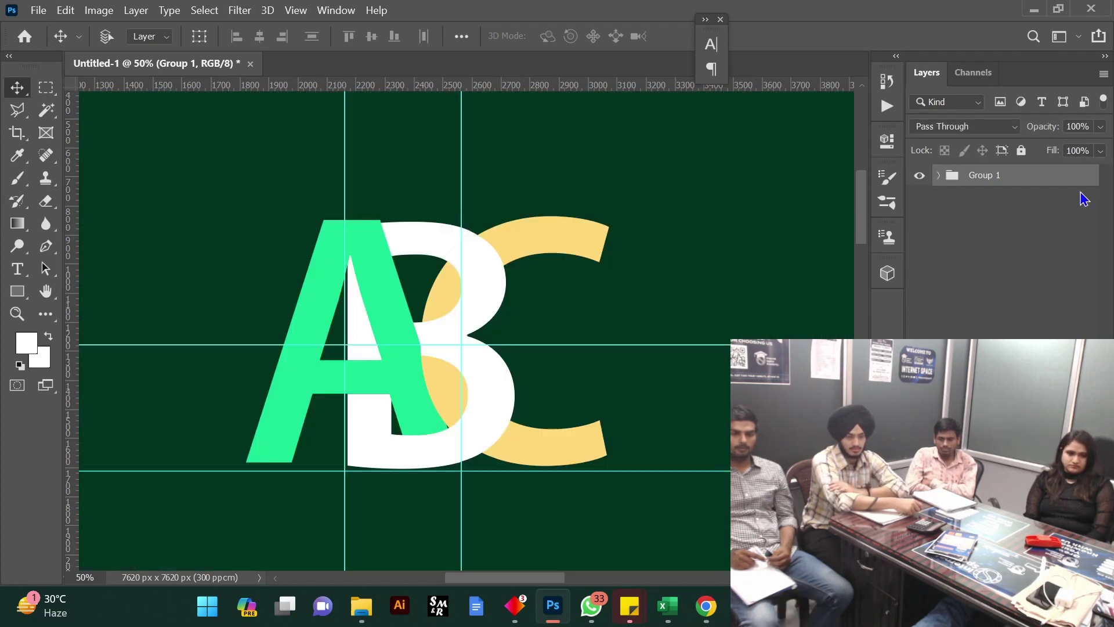
Keep a hidden duplicate of Group 1 beneath the original, and merge Group 1 into a single layer
drag(1023, 190, 1025, 207)
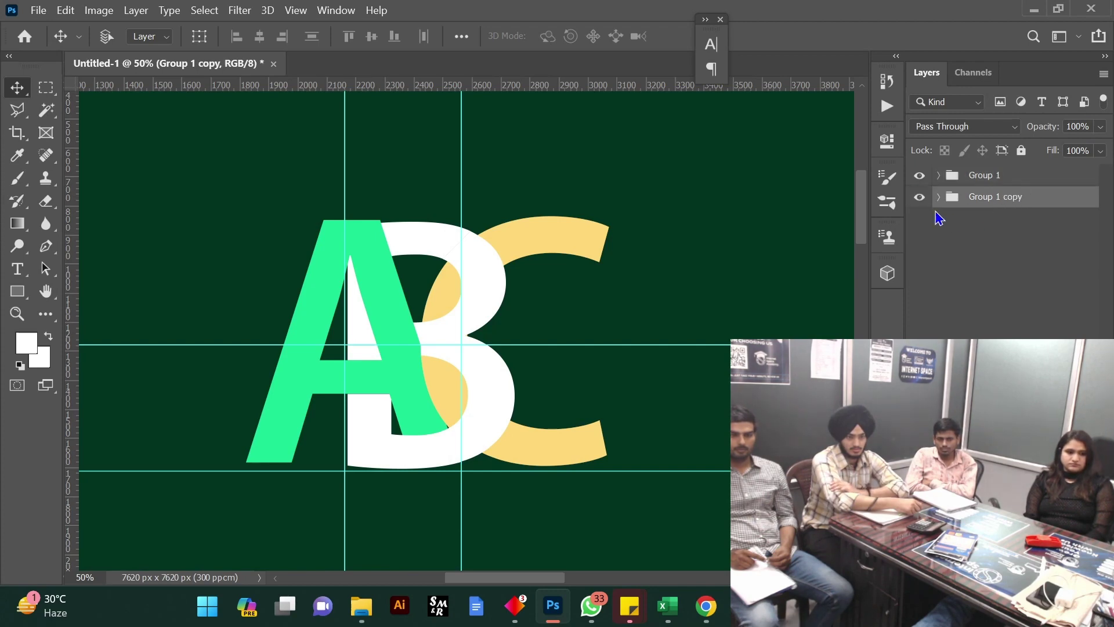
click(985, 175)
right_click(985, 175)
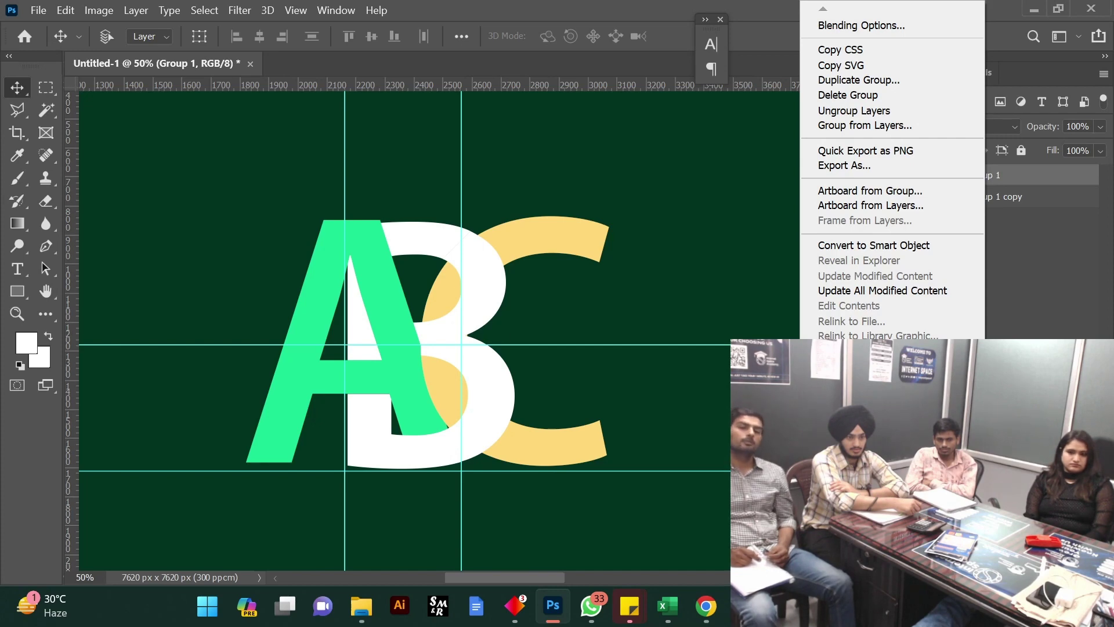
key(Escape)
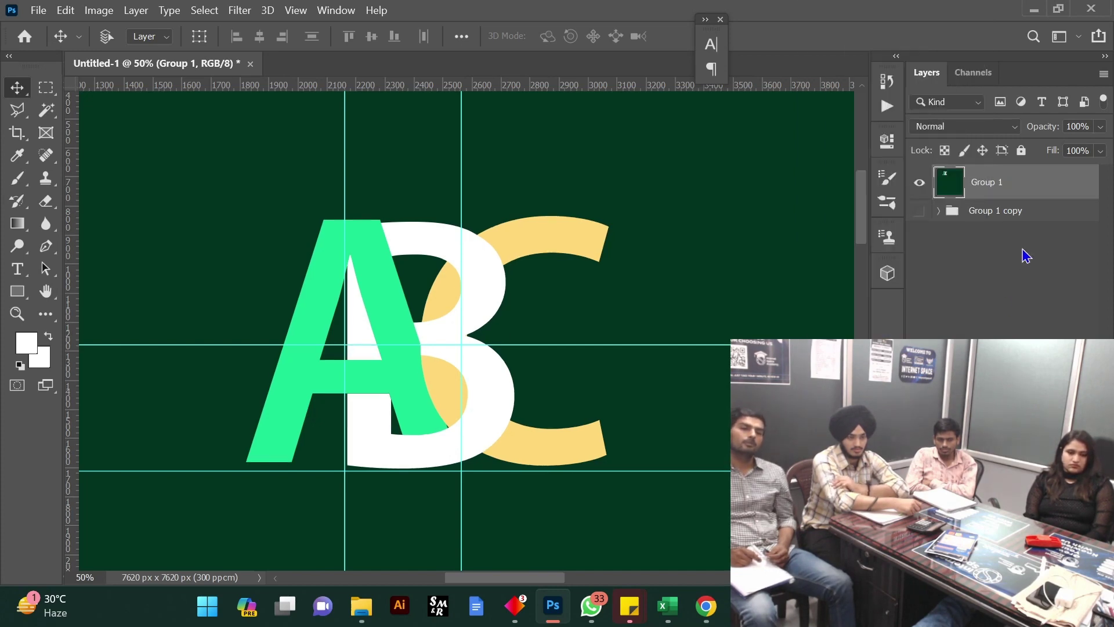
Toggle the merged layer's visibility to check whether the background is included, and undo the merge
click(920, 183)
click(919, 184)
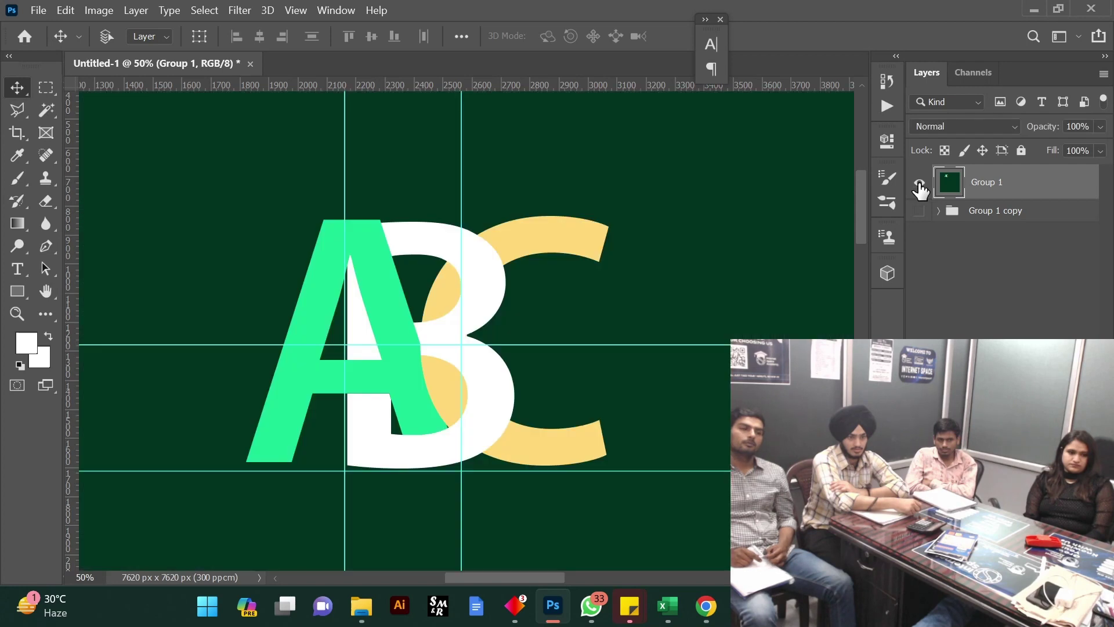
click(919, 184)
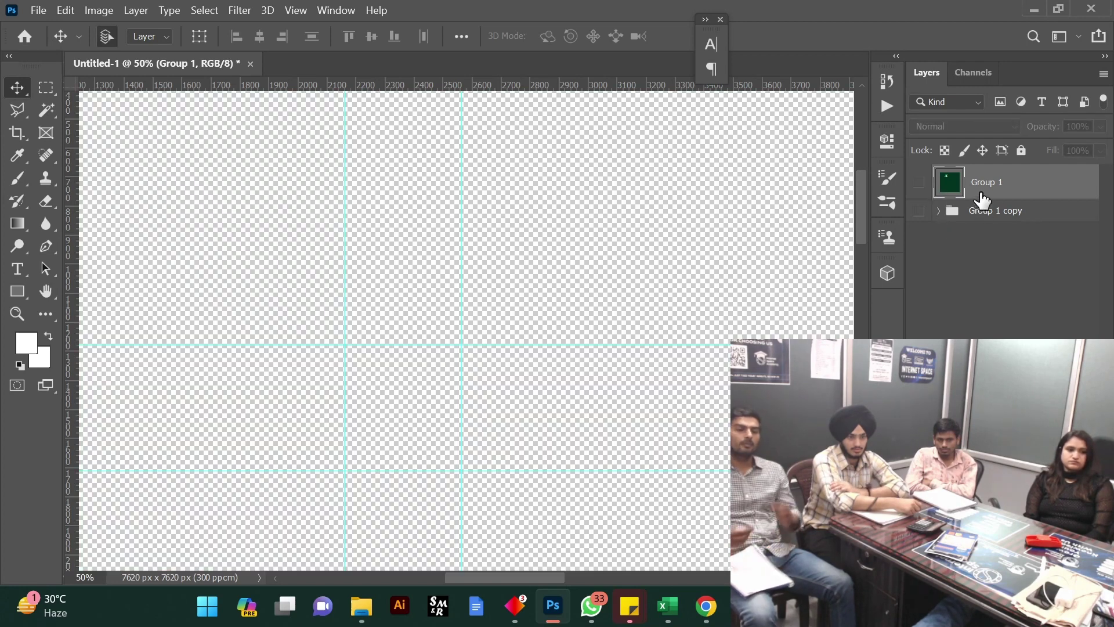
drag(980, 199, 942, 186)
click(922, 185)
click(921, 184)
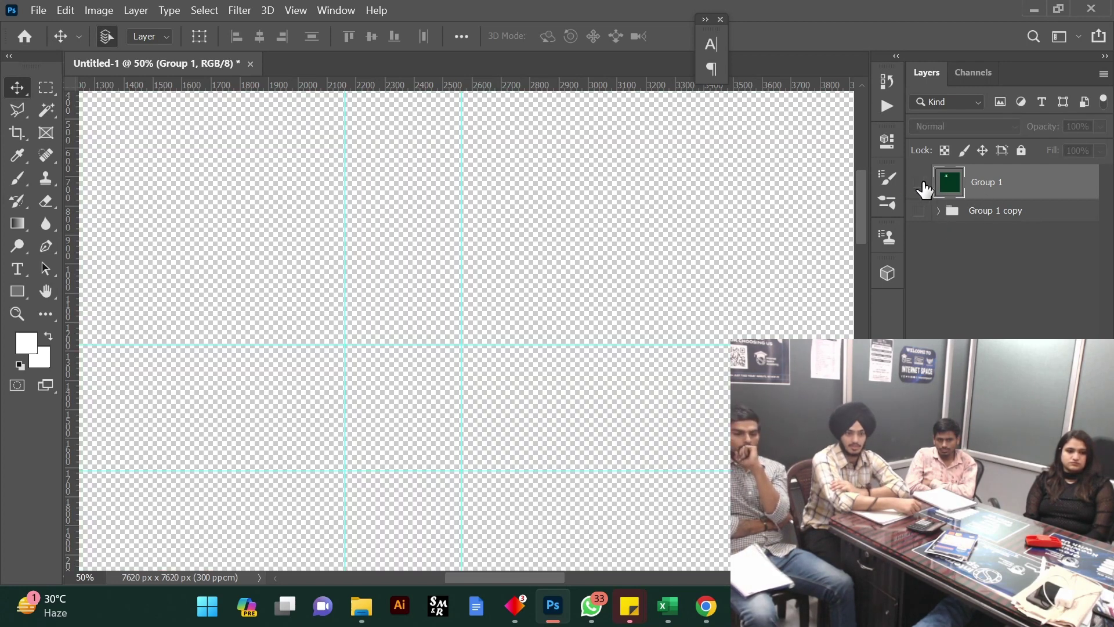
click(921, 184)
click(958, 198)
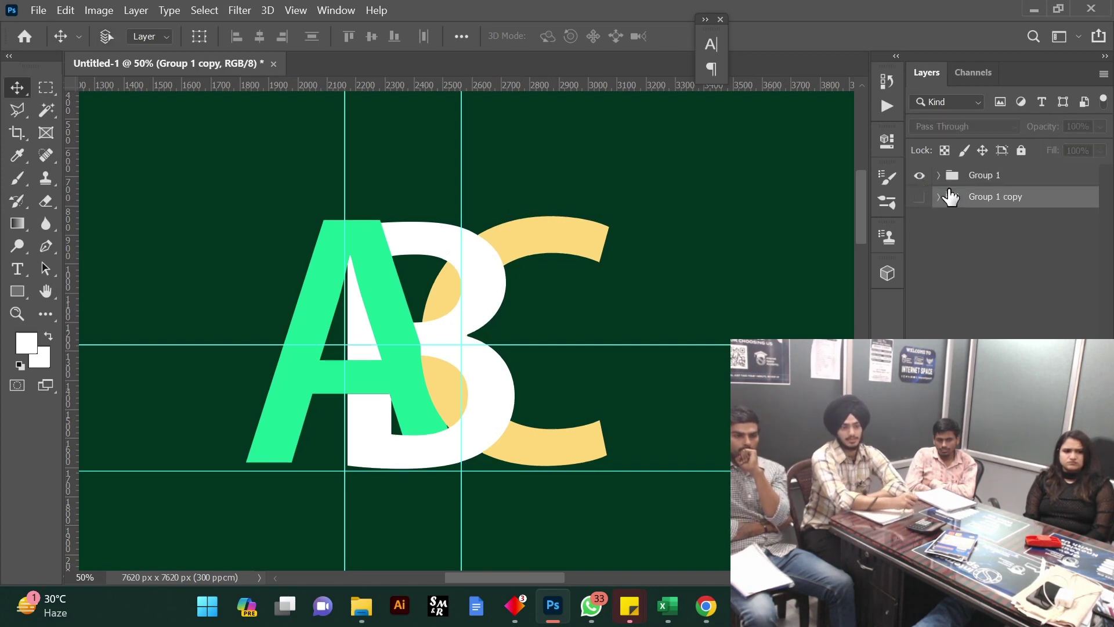
Move the background Layer 0 out of Group 1 to the bottom of the layer stack, below Group 1 copy
click(972, 183)
click(938, 175)
scroll(1010, 244, down, 3)
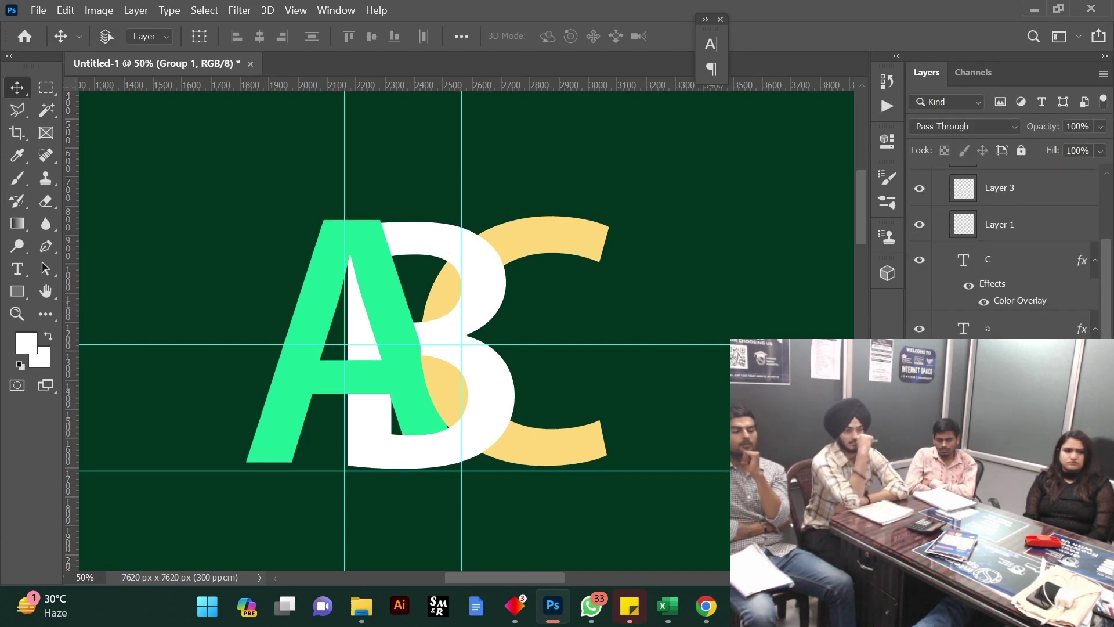
click(998, 348)
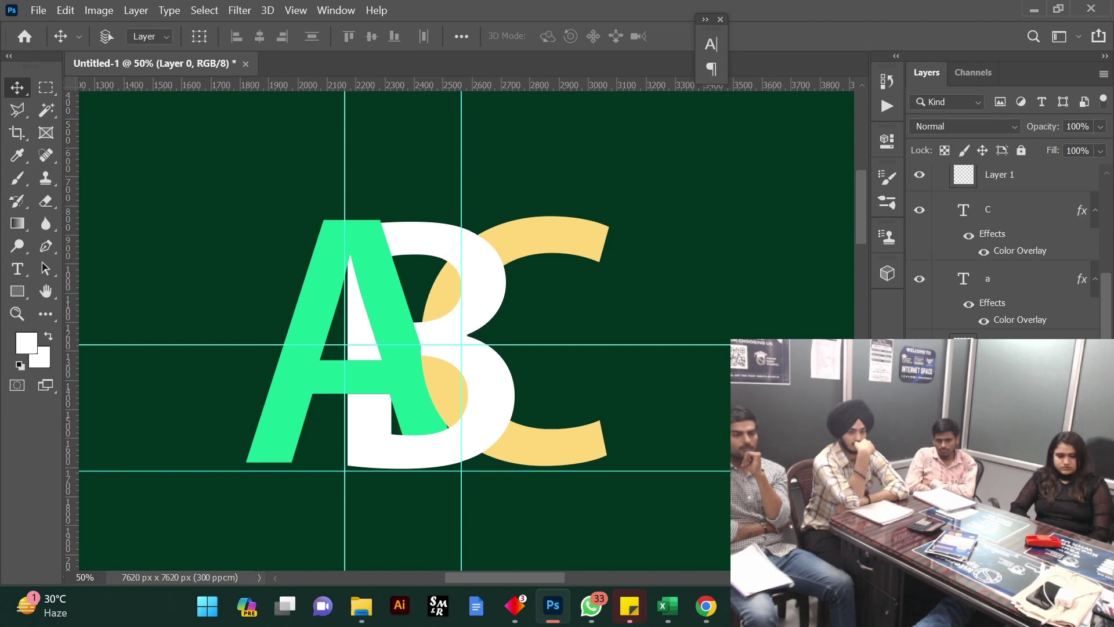
scroll(1010, 250, up, 3)
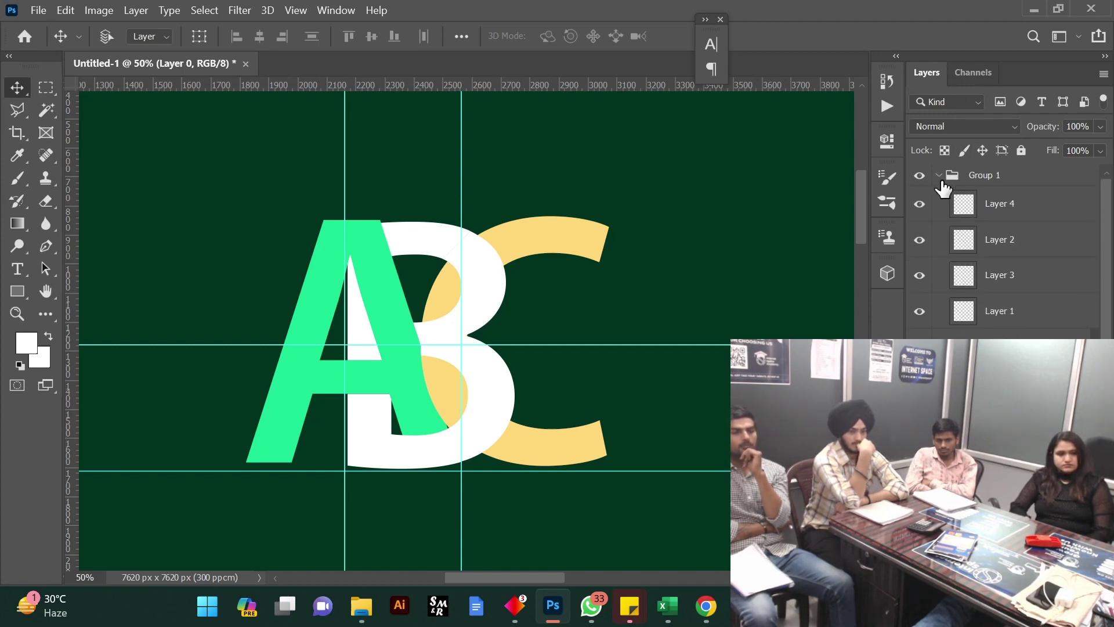
click(939, 176)
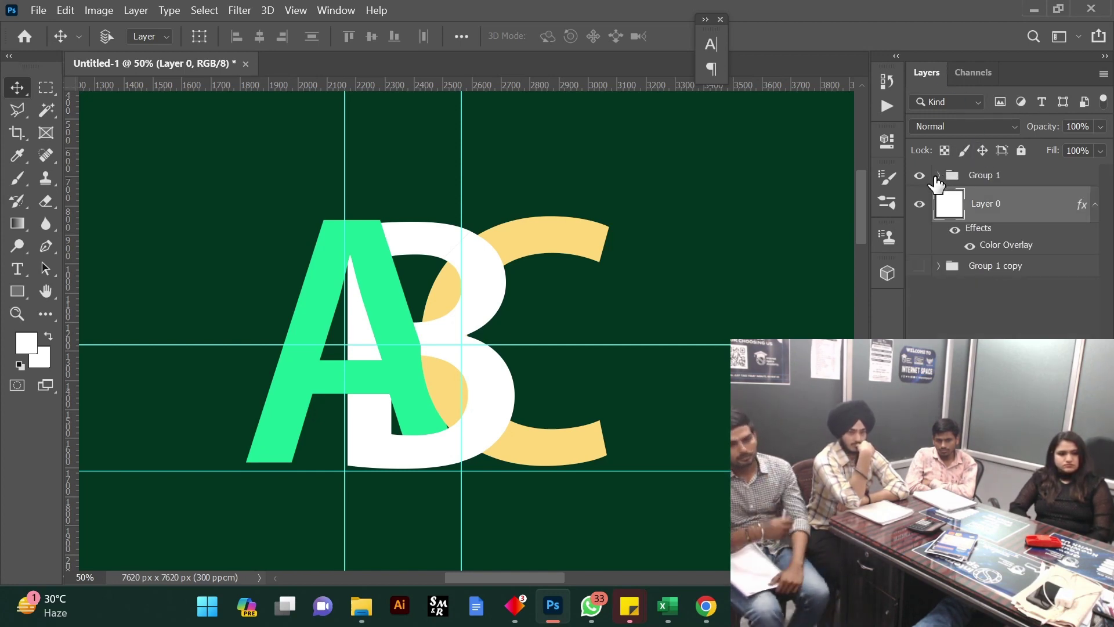
drag(993, 221, 1000, 291)
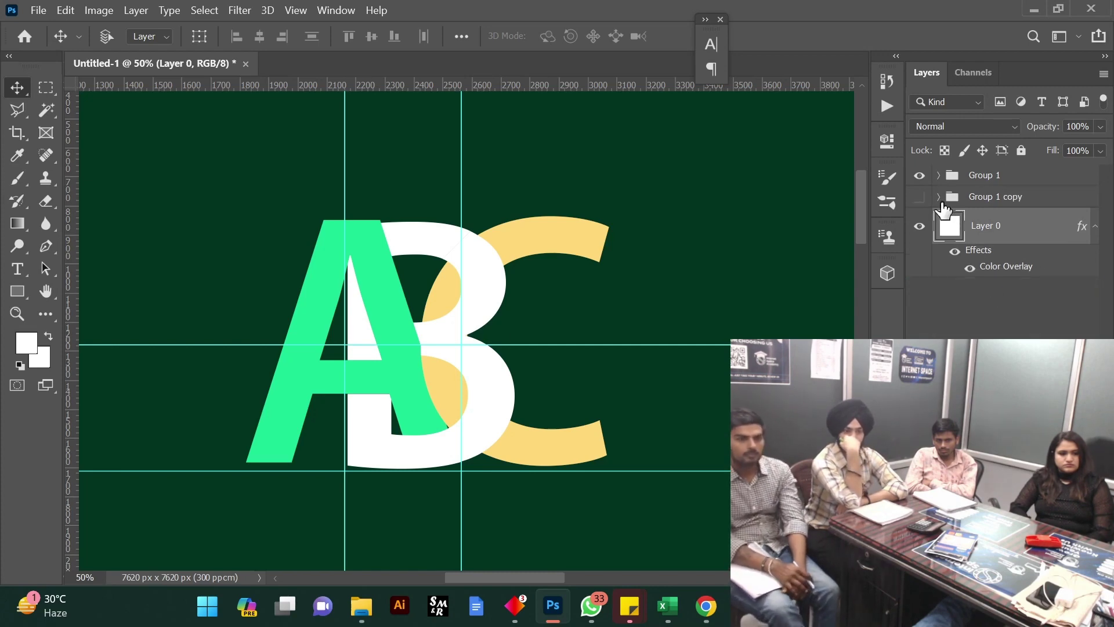
Check Group 1 by toggling its visibility, and merge it into a single layer separate from the background
click(918, 176)
click(917, 175)
right_click(994, 175)
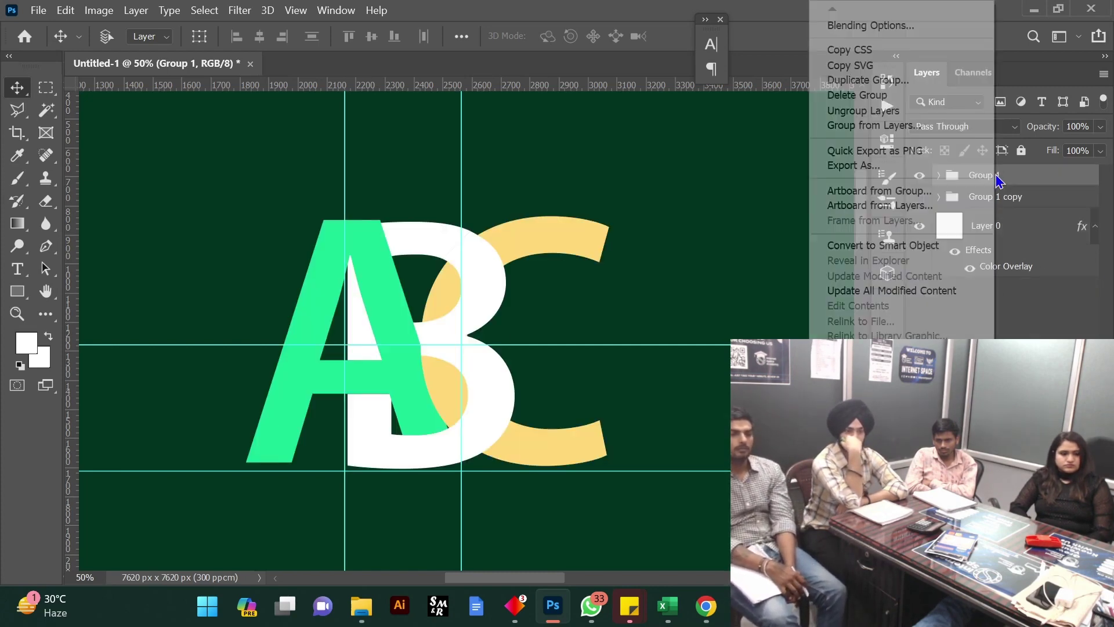
key(Escape)
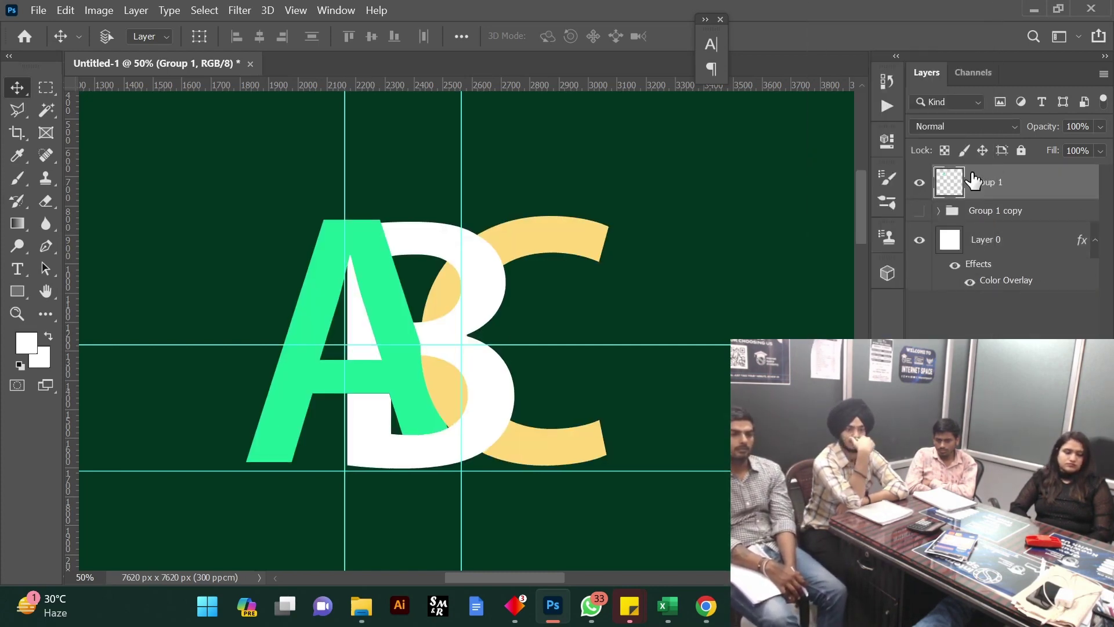
Add a Drop Shadow layer style to the merged ABC letters layer
right_click(990, 189)
click(883, 26)
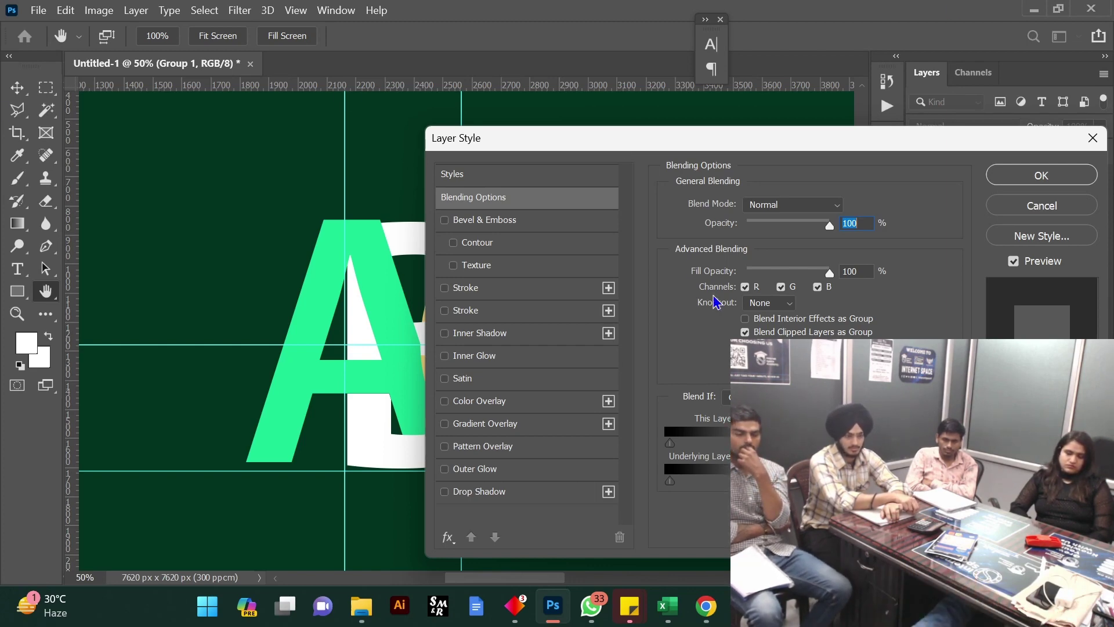
drag(648, 143, 805, 79)
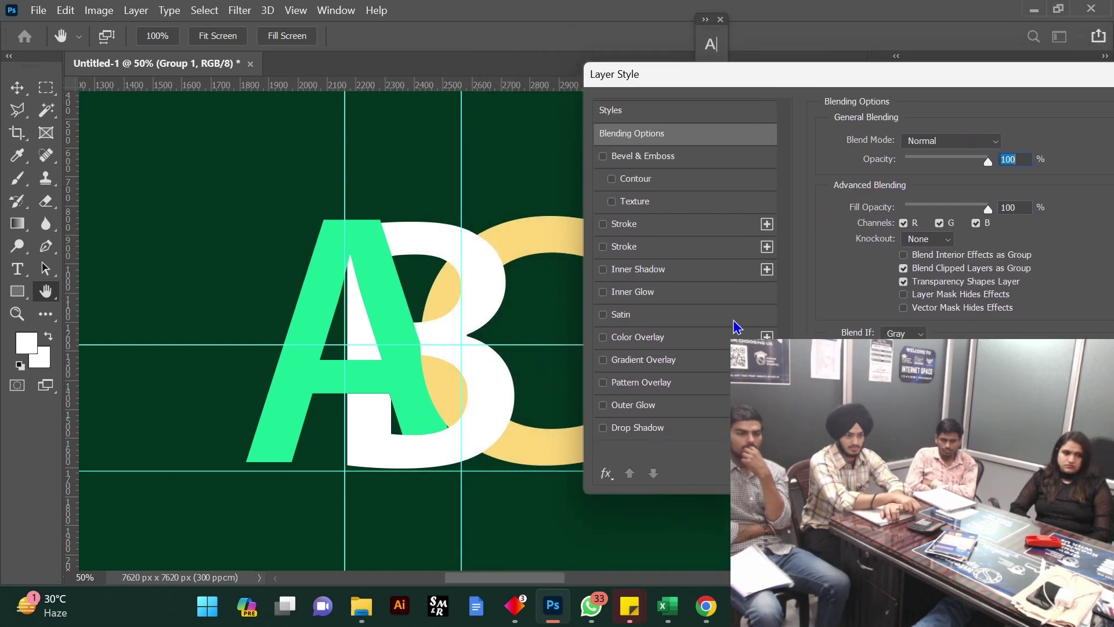
click(604, 428)
click(641, 428)
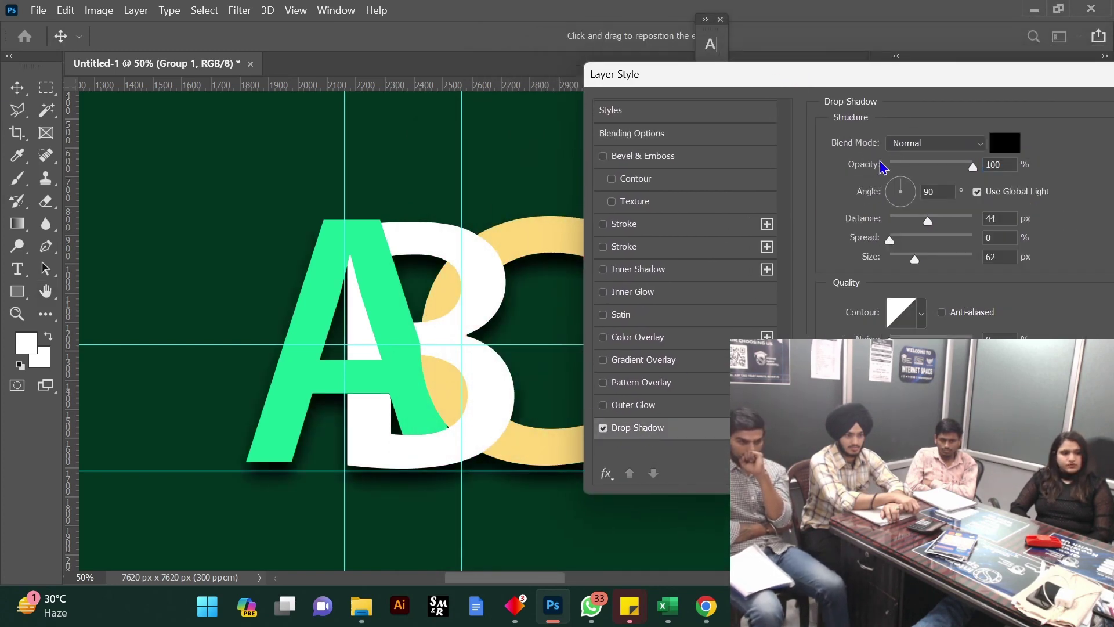
Set the drop shadow to 75% opacity, 43 px distance, 25% spread and 35 px size
drag(927, 222, 949, 222)
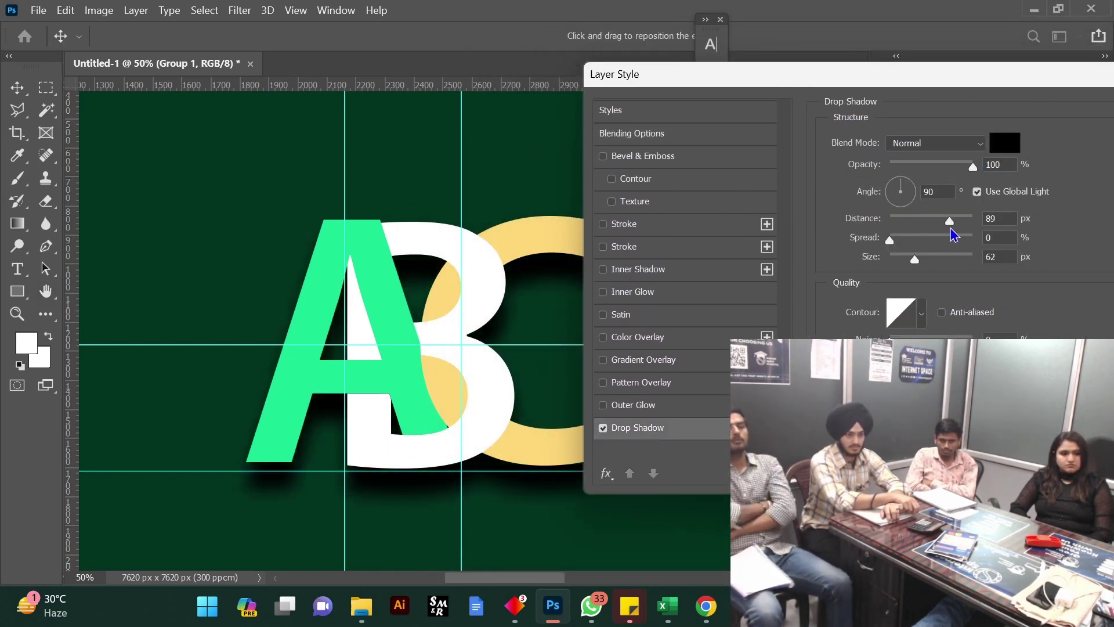
drag(889, 240, 908, 257)
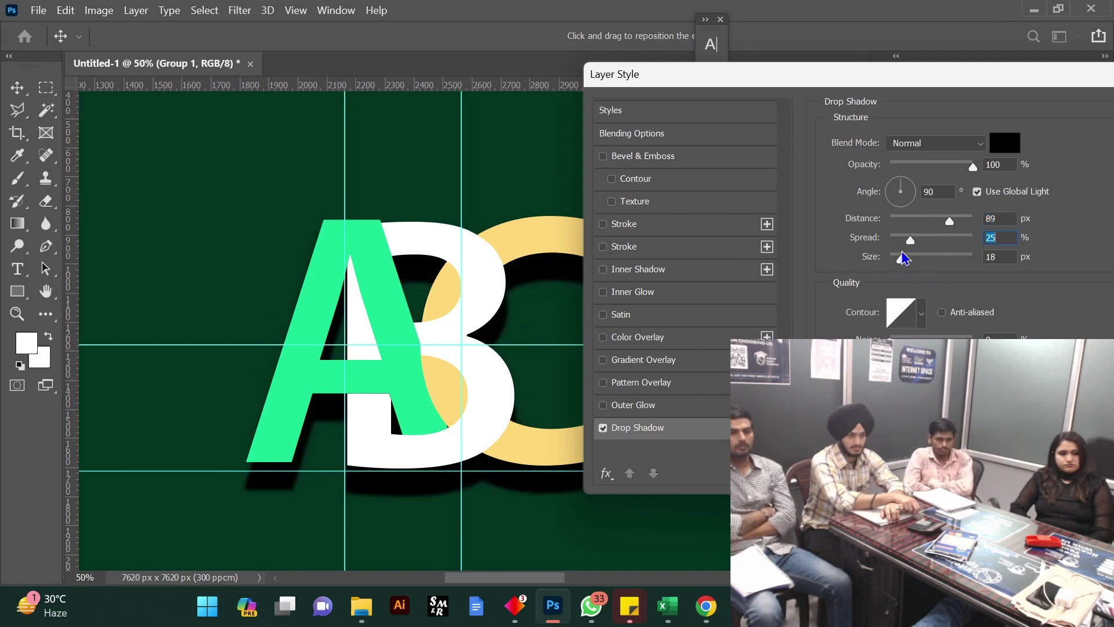
mouse_move(945, 225)
mouse_down()
mouse_move(903, 234)
mouse_move(932, 235)
mouse_up()
click(930, 221)
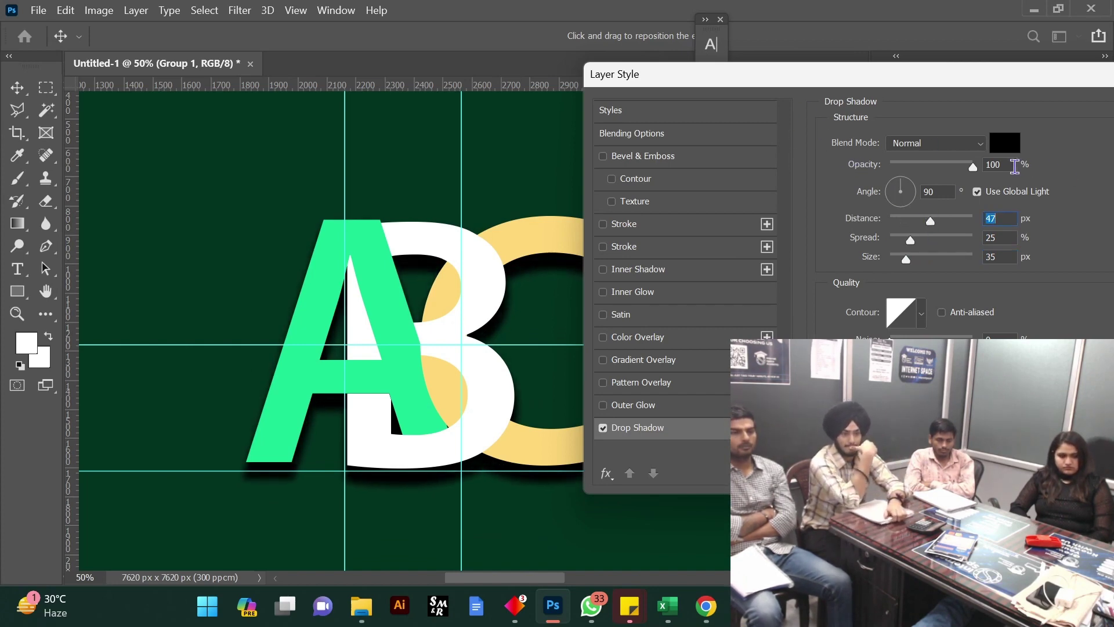
drag(971, 169, 953, 170)
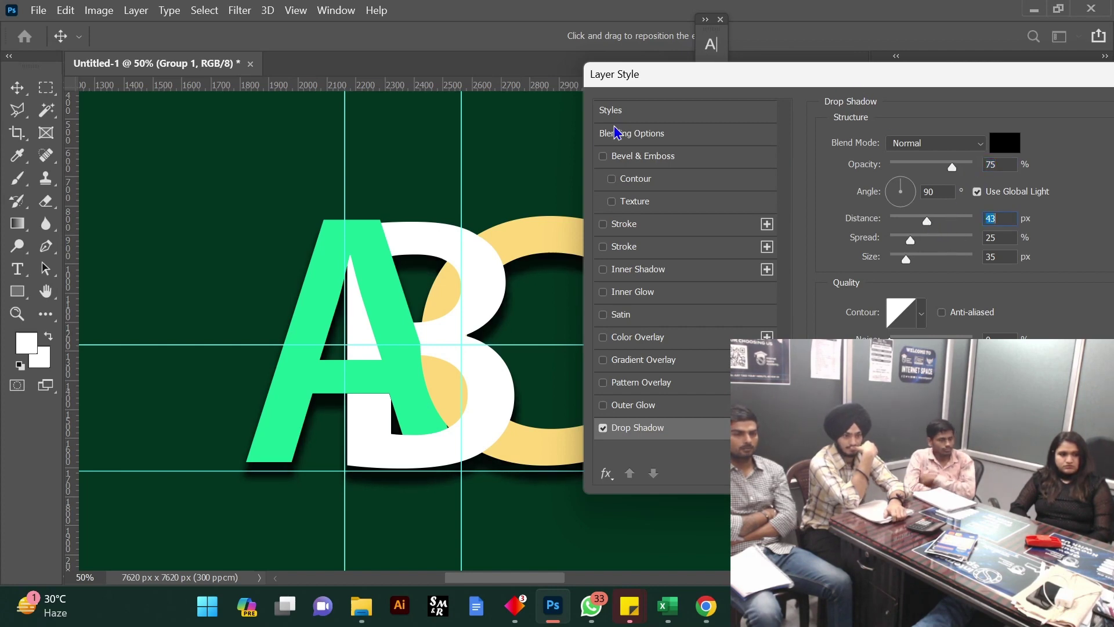
Add a Pattern Overlay with the green leaf pattern to the merged ABC letters layer at 100% opacity
drag(754, 75, 313, 201)
drag(648, 187, 941, 76)
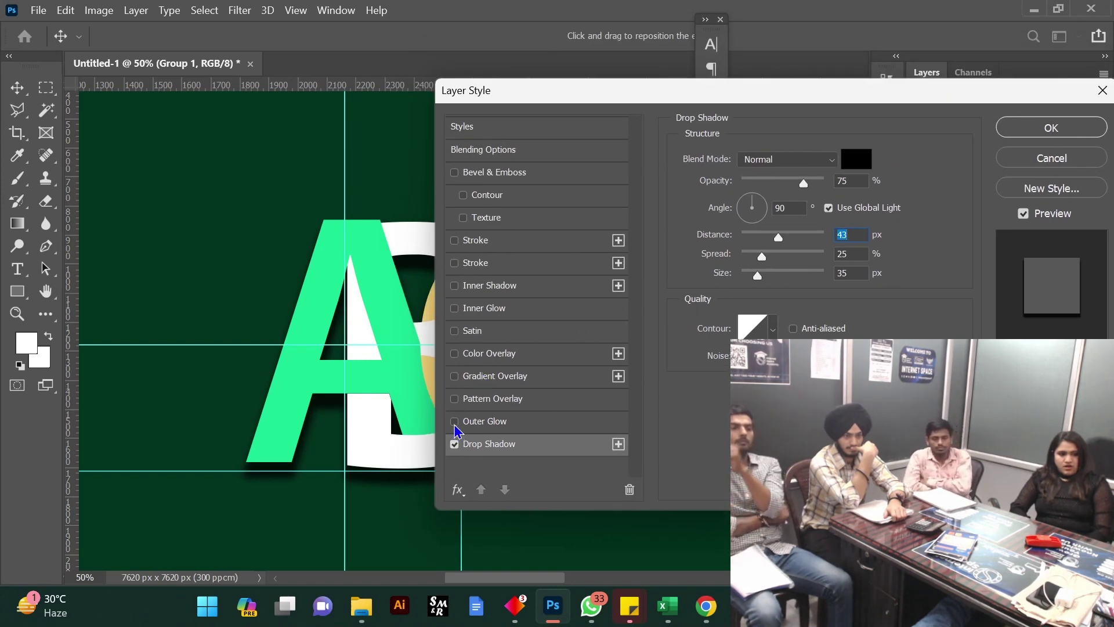
click(454, 399)
click(493, 406)
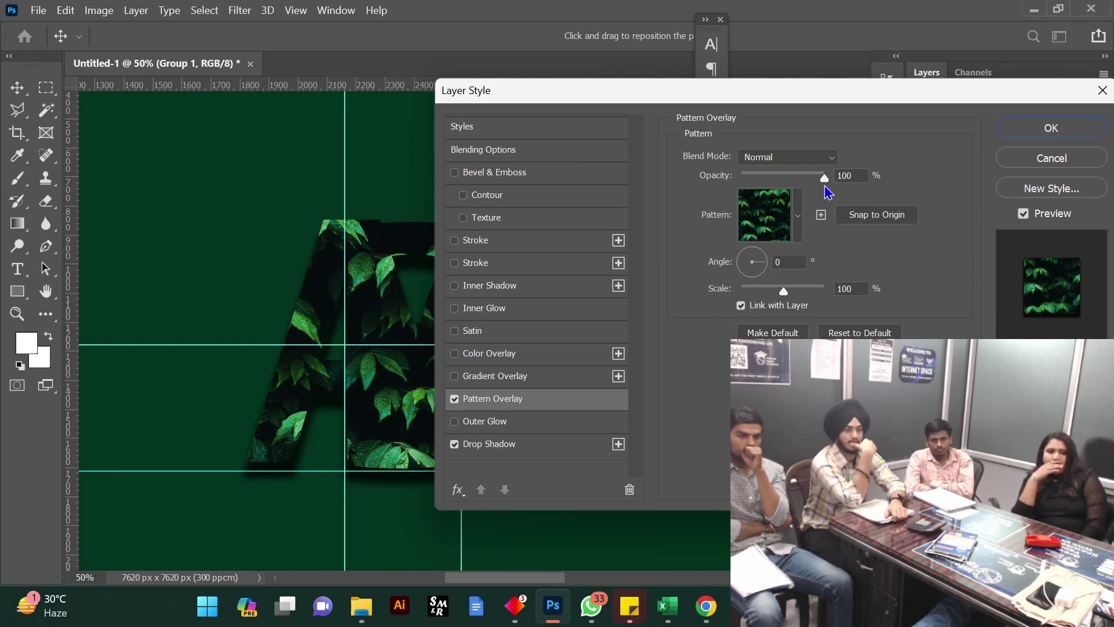
drag(824, 178, 853, 191)
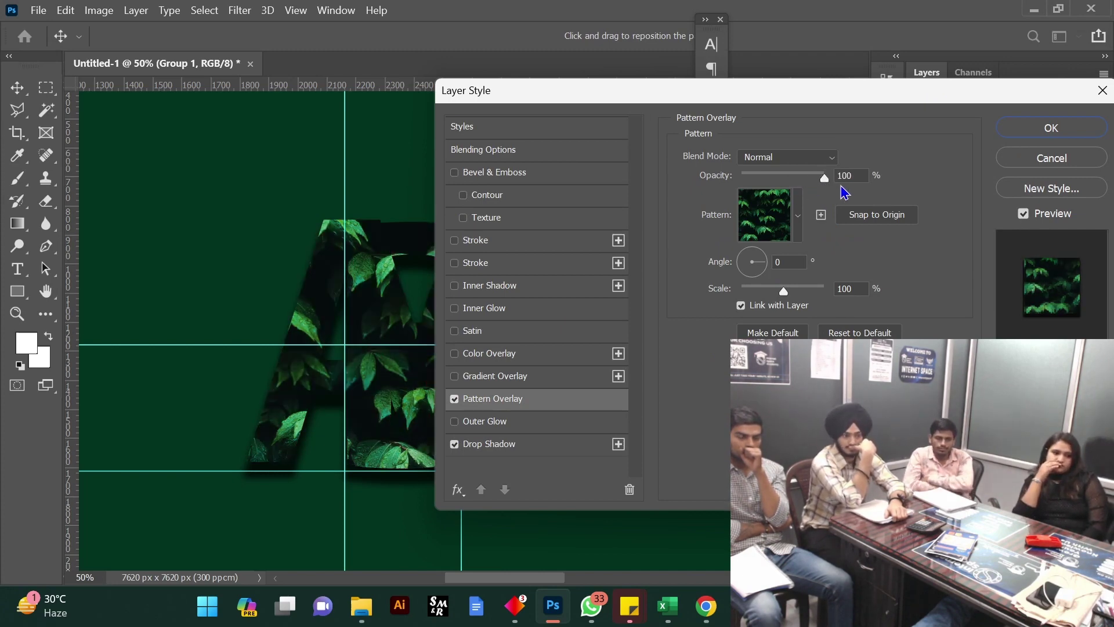
Try several blend modes for the leaf Pattern Overlay and set it to Darker Color
click(795, 158)
click(797, 166)
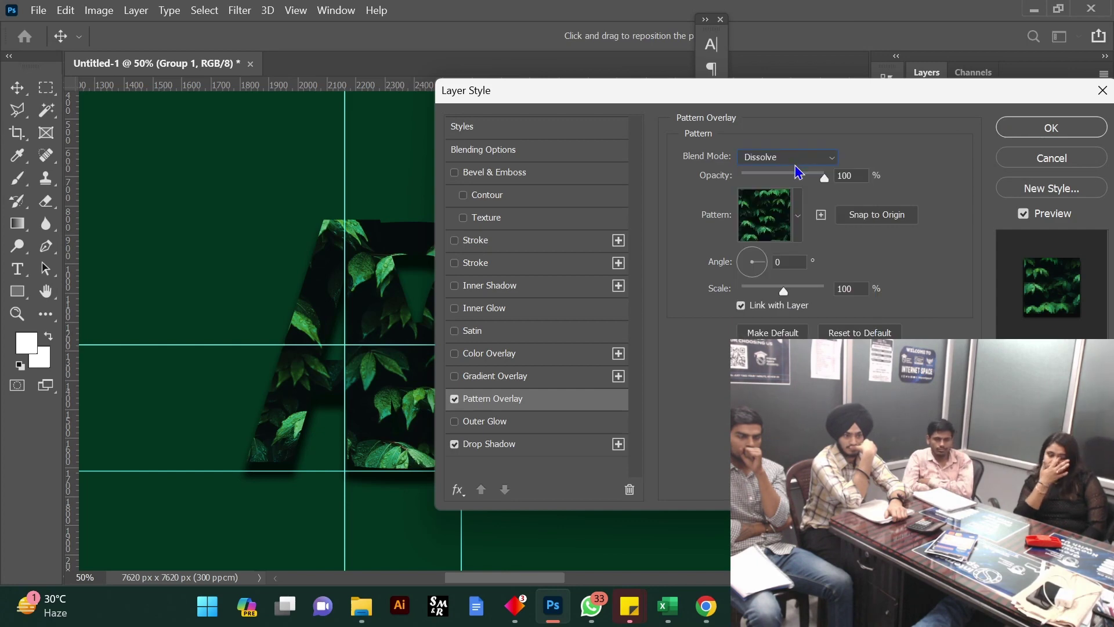
key(Down)
key(Down)
key(Down)
key(Down)
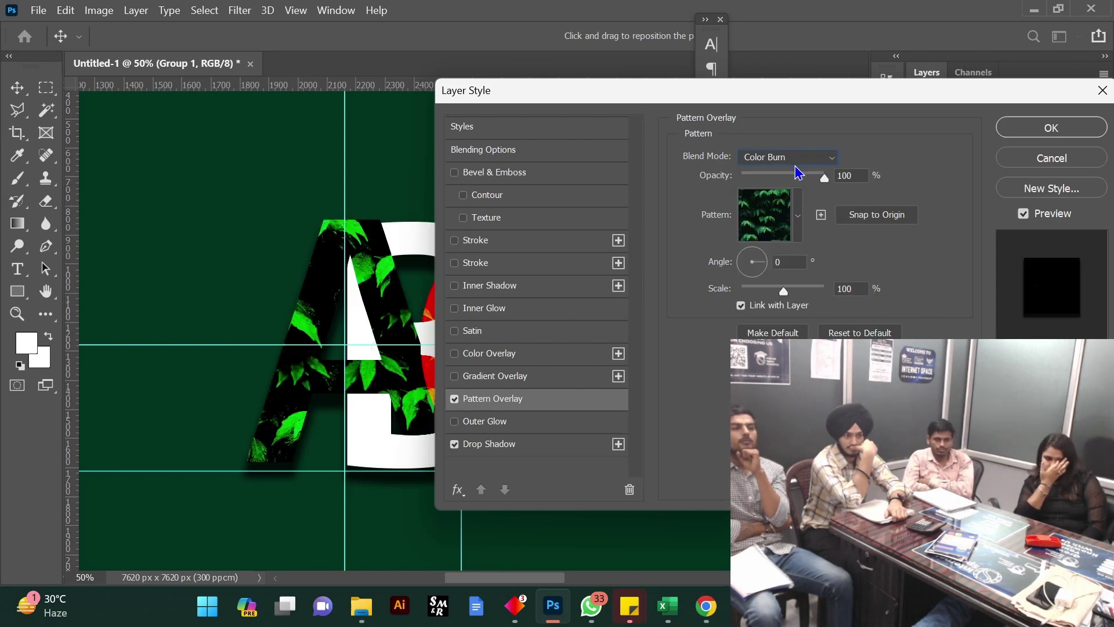
key(Down)
key(Down)
key(Down)
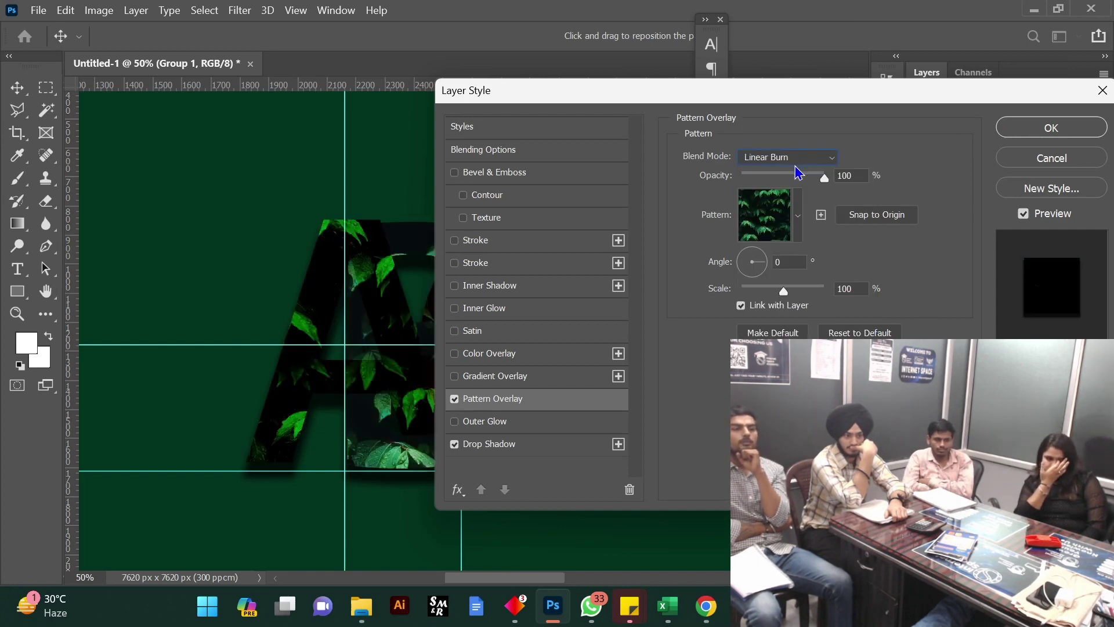
key(Up)
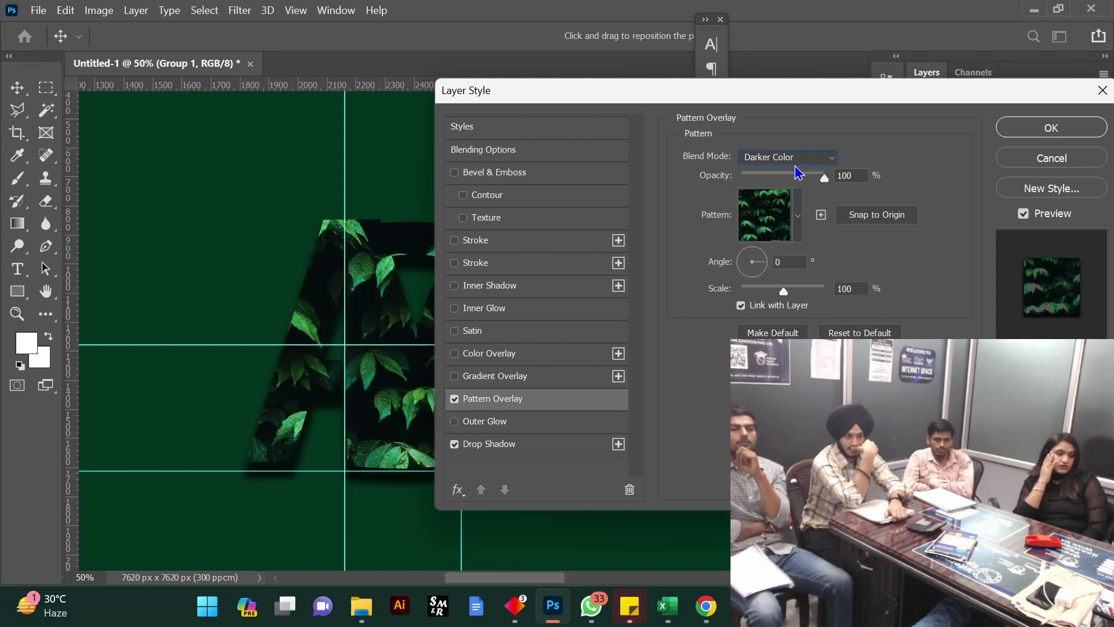
Reduce the Pattern Overlay opacity to 65% and apply the layer style
drag(765, 105, 939, 116)
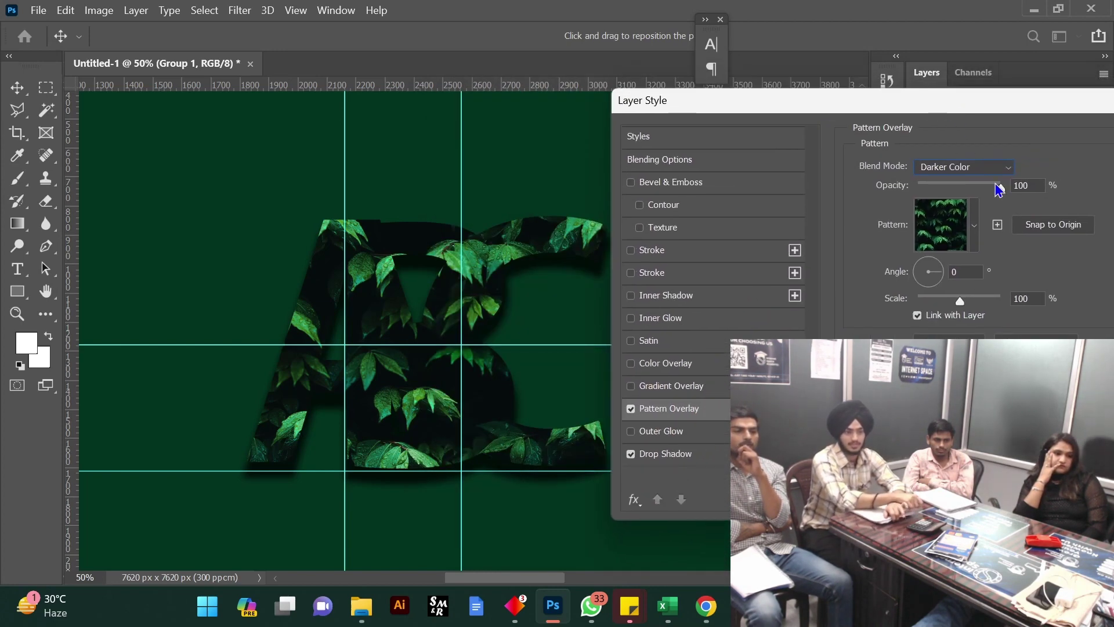
drag(1000, 187, 973, 197)
drag(928, 116, 513, 192)
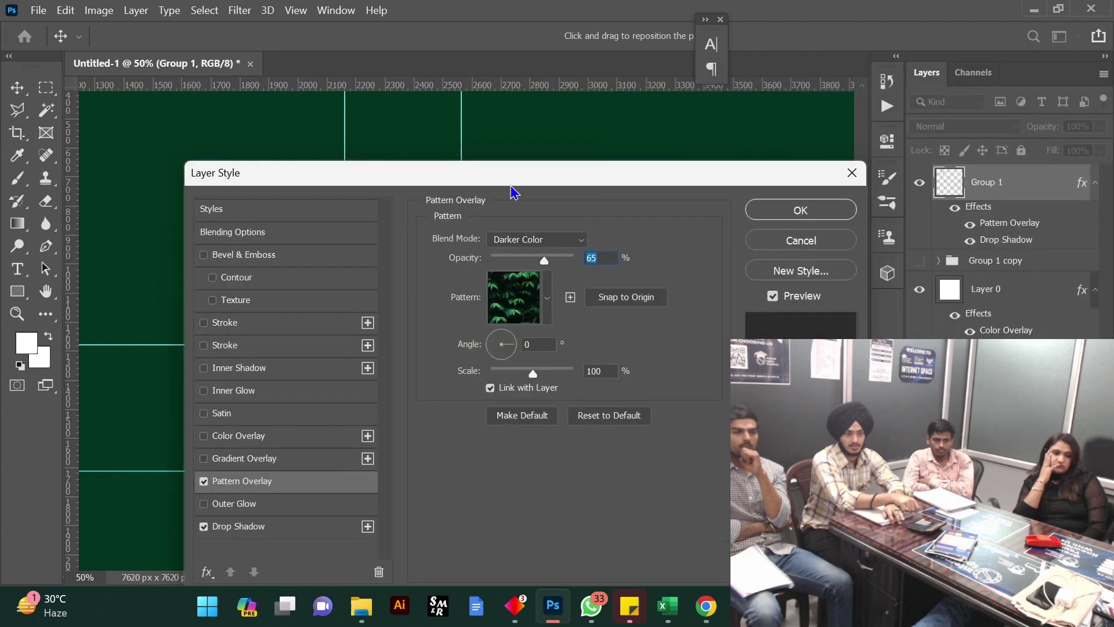
click(801, 208)
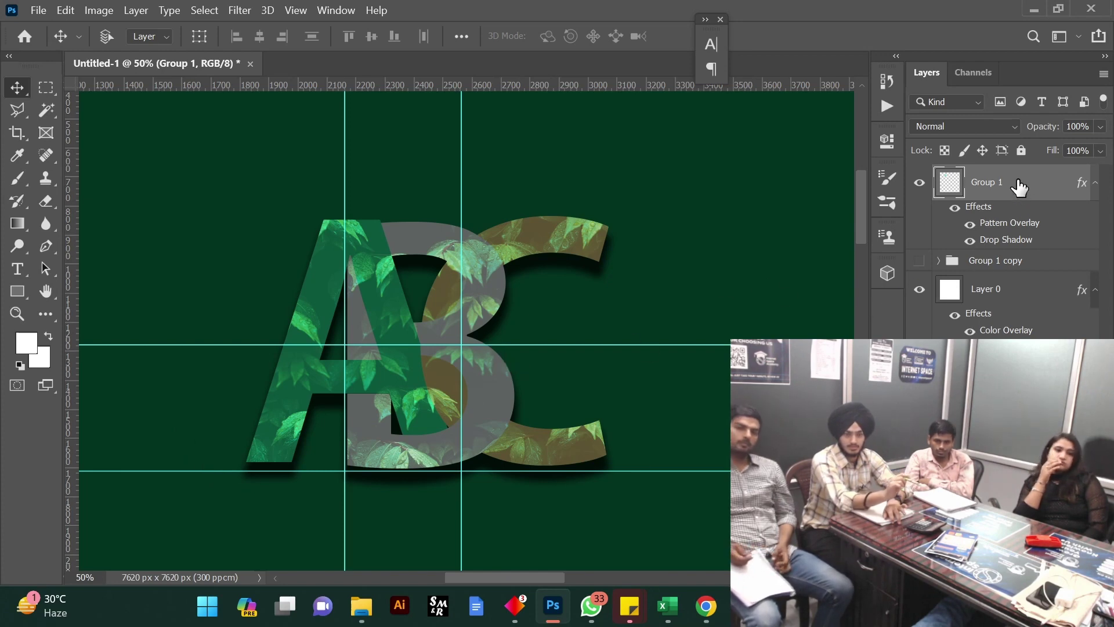
Hide the Pattern Overlay and Drop Shadow effects of the Group 1 layer
click(970, 225)
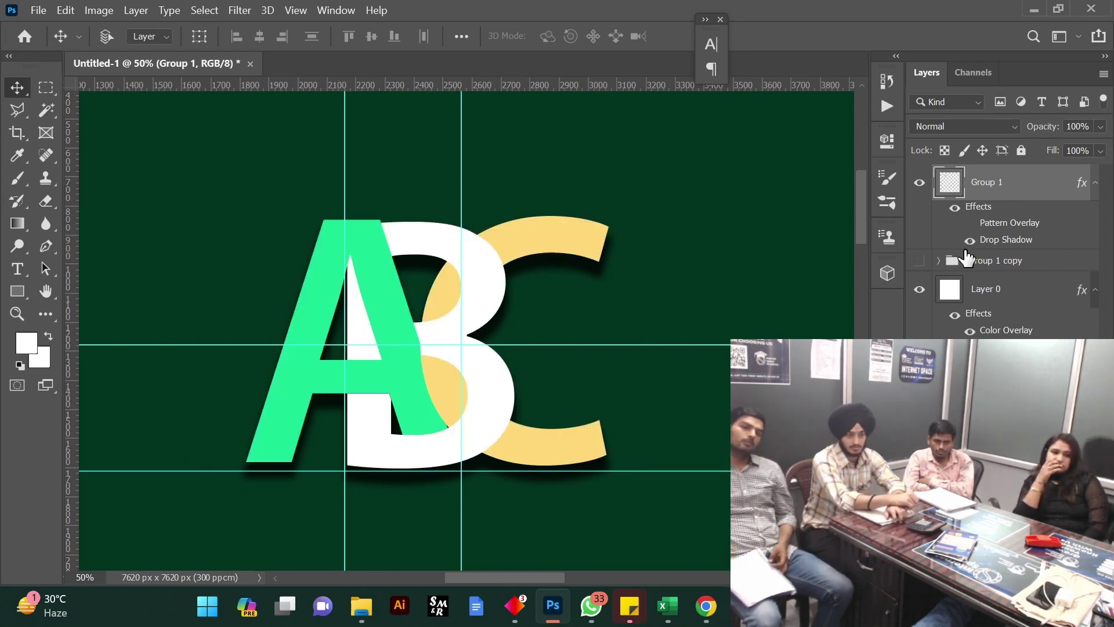
click(970, 241)
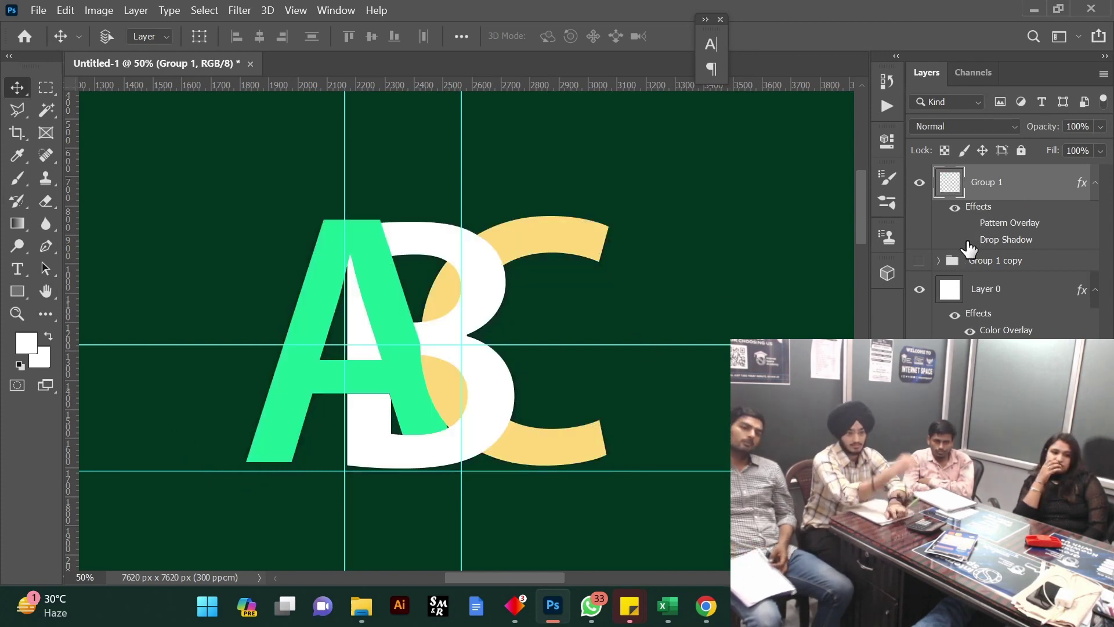
Try a red 27 px outside Stroke on the Group 1 letters, and discard it
double_click(982, 209)
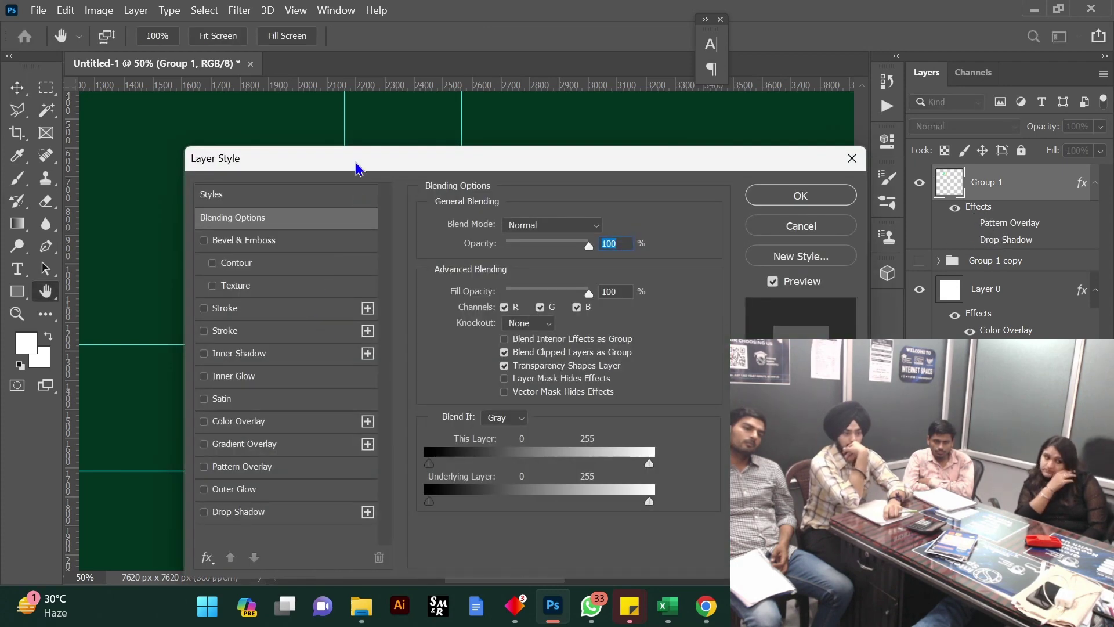
mouse_move(356, 165)
mouse_down()
mouse_move(855, 98)
mouse_move(739, 145)
mouse_up()
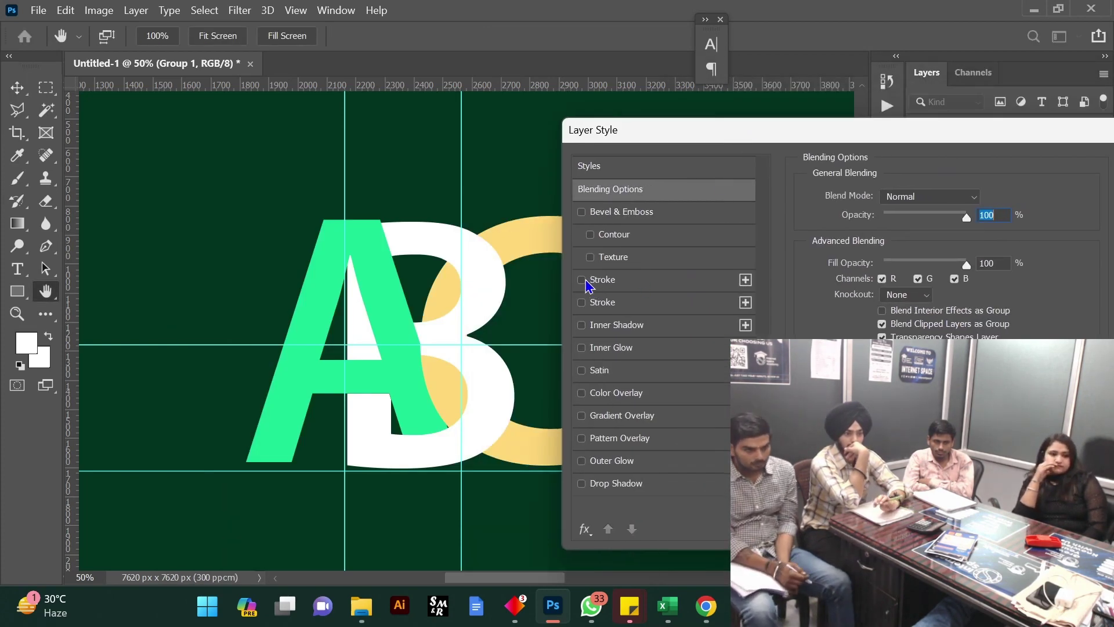
click(582, 280)
click(624, 283)
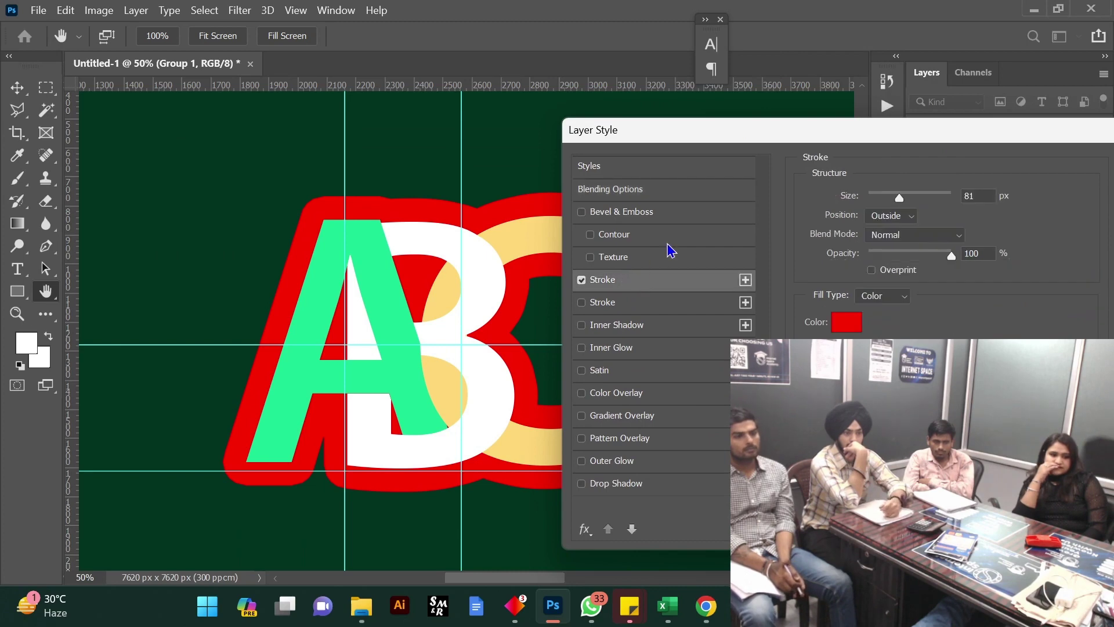
mouse_move(898, 195)
mouse_down()
mouse_move(869, 198)
mouse_move(882, 198)
mouse_up()
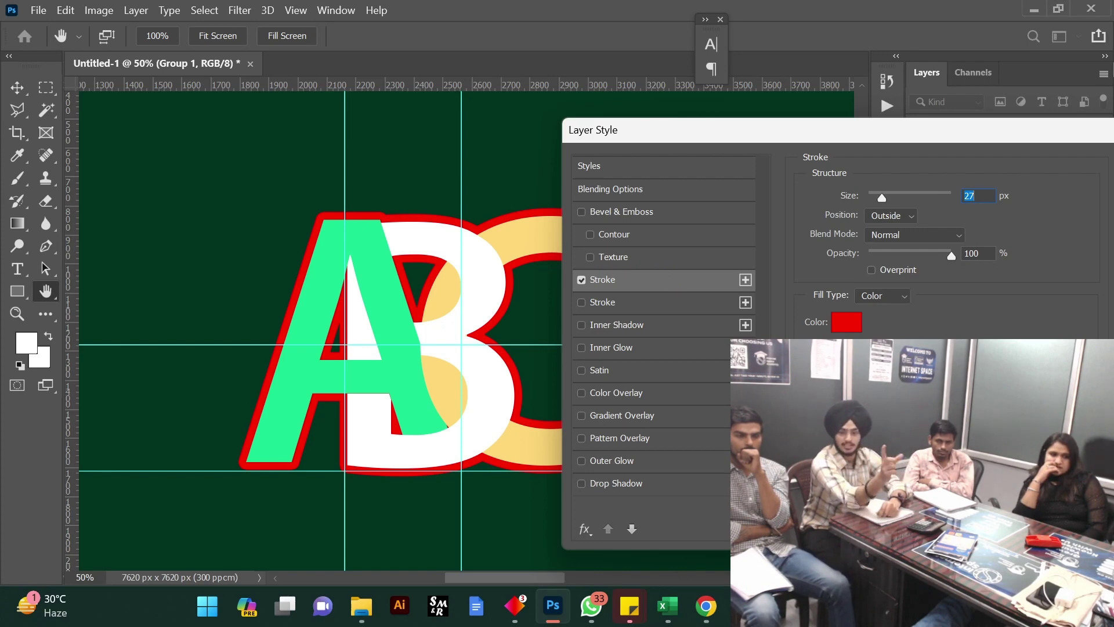
drag(992, 133, 615, 200)
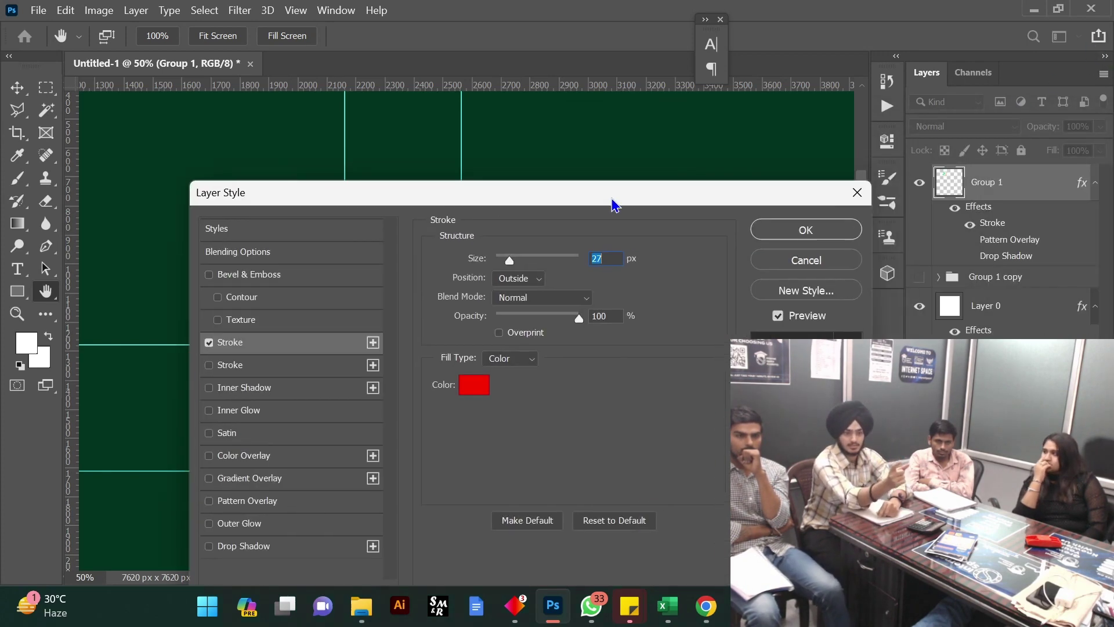
click(807, 259)
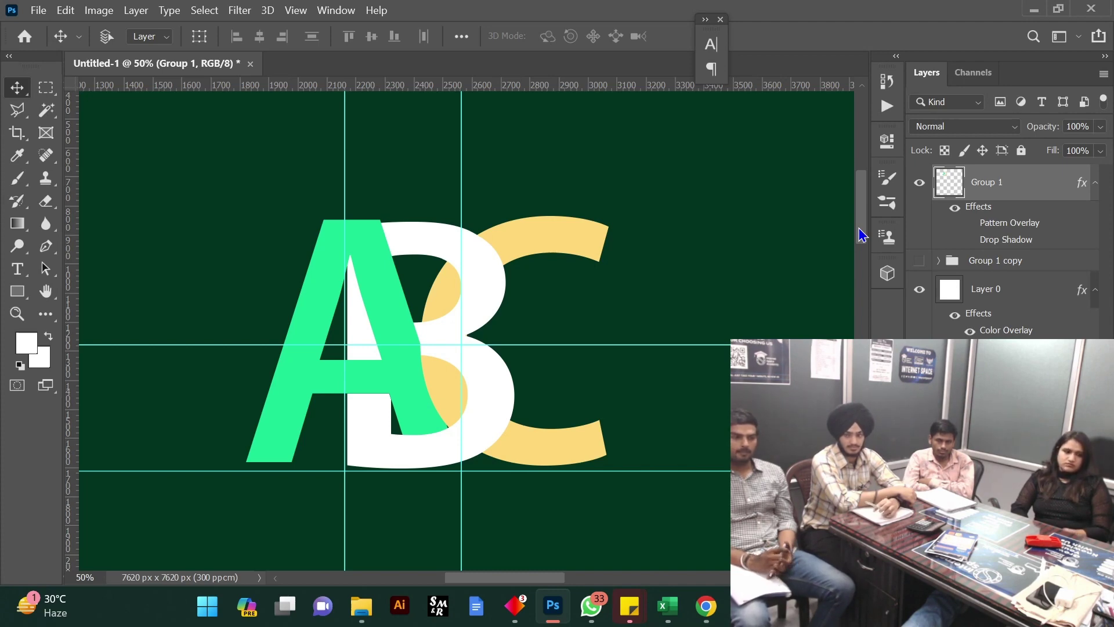
Apply a smooth Inner Bevel to the Group 1 letters with 396% depth and 32 px size
right_click(1028, 186)
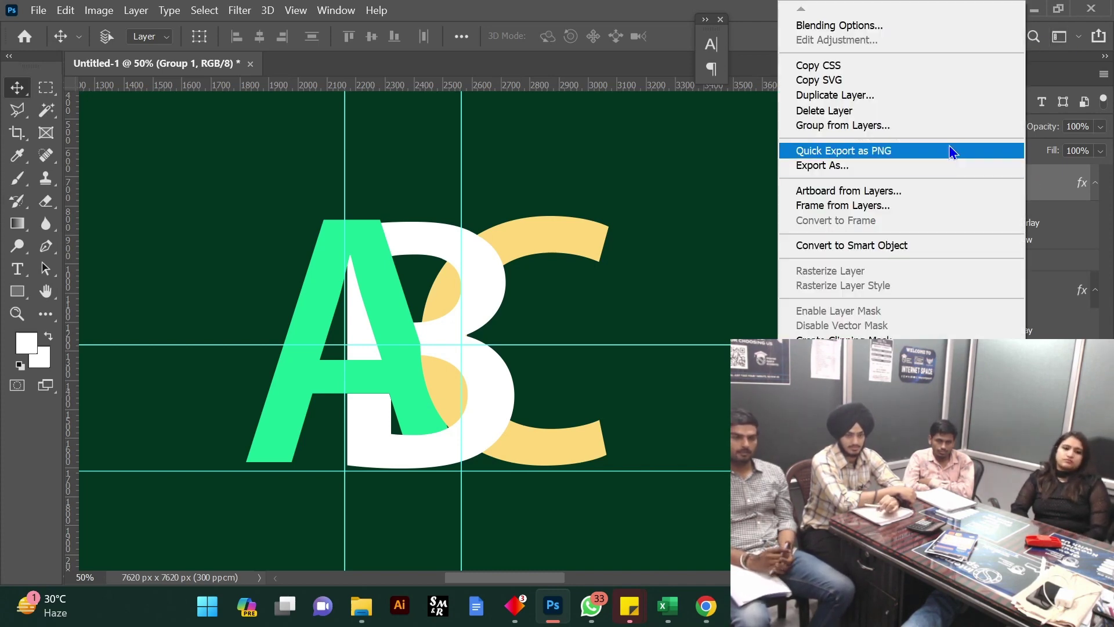
click(924, 30)
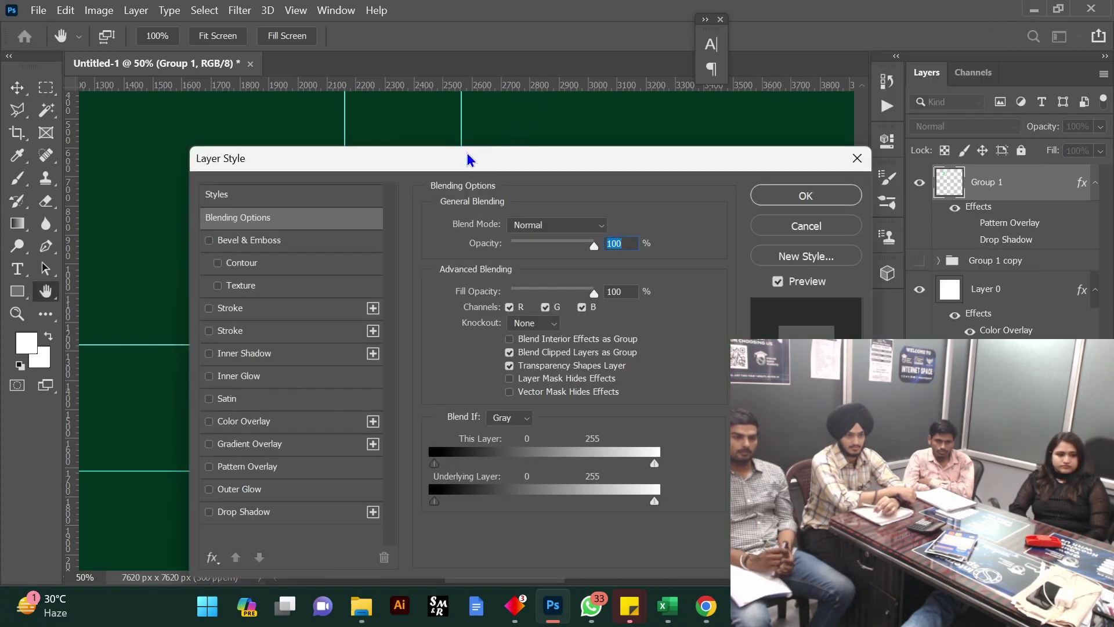
drag(467, 154, 855, 73)
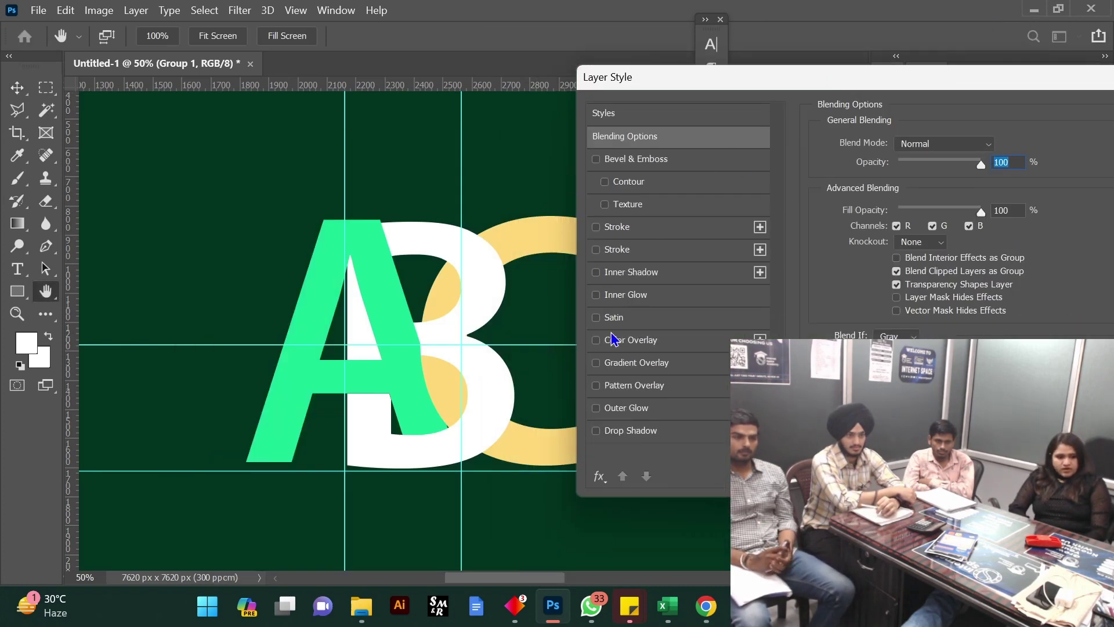
click(640, 166)
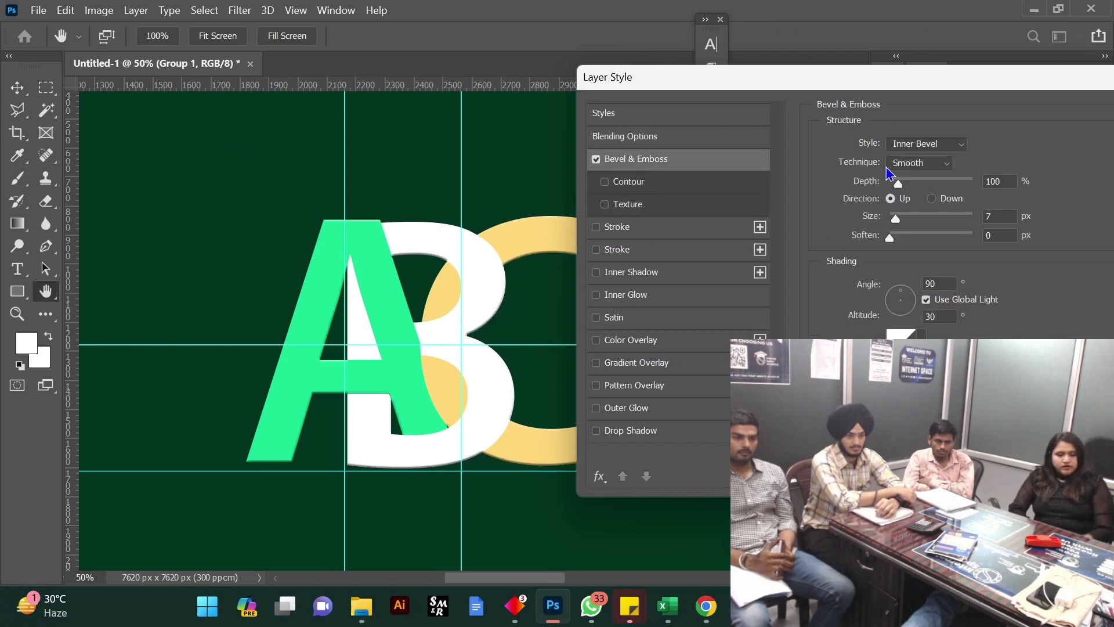
drag(898, 183, 922, 184)
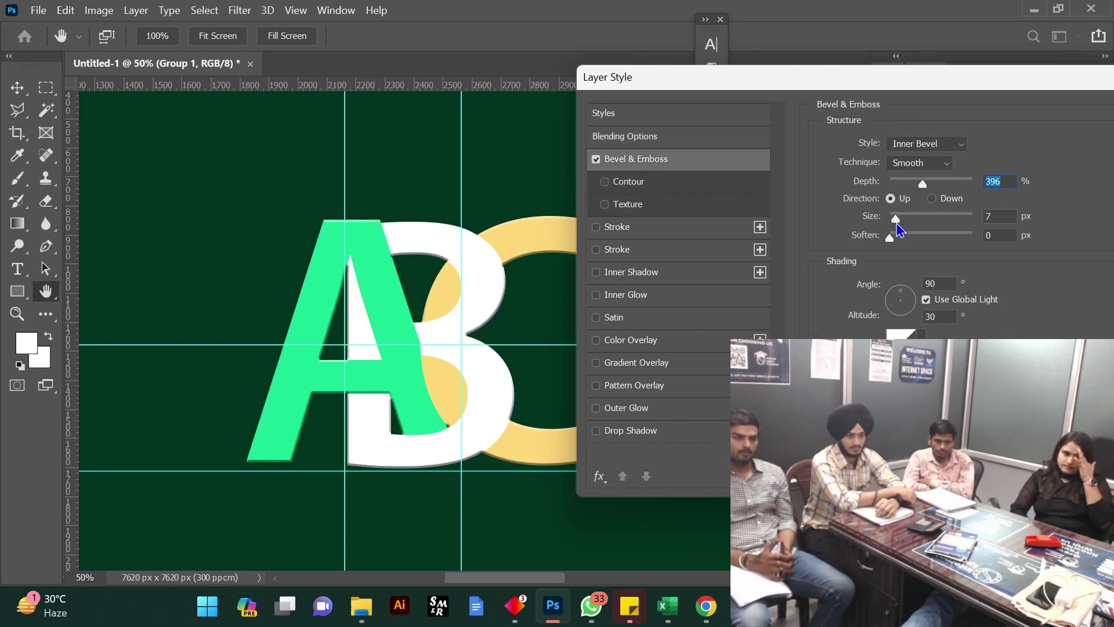
mouse_move(897, 224)
mouse_down()
mouse_move(912, 228)
mouse_move(908, 236)
mouse_up()
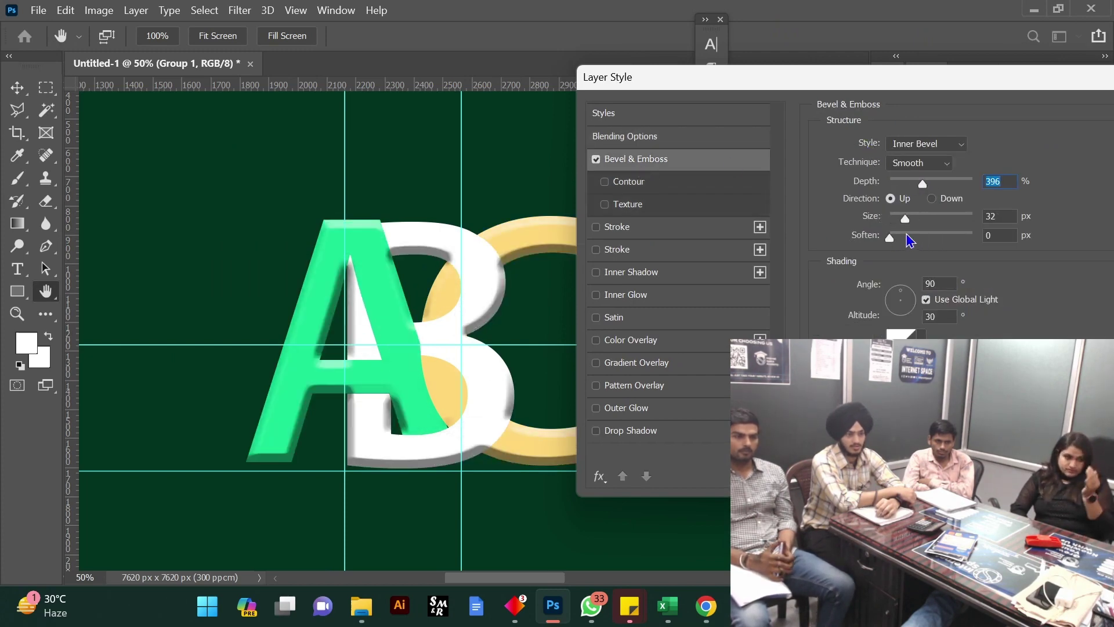
click(912, 217)
drag(886, 90, 627, 140)
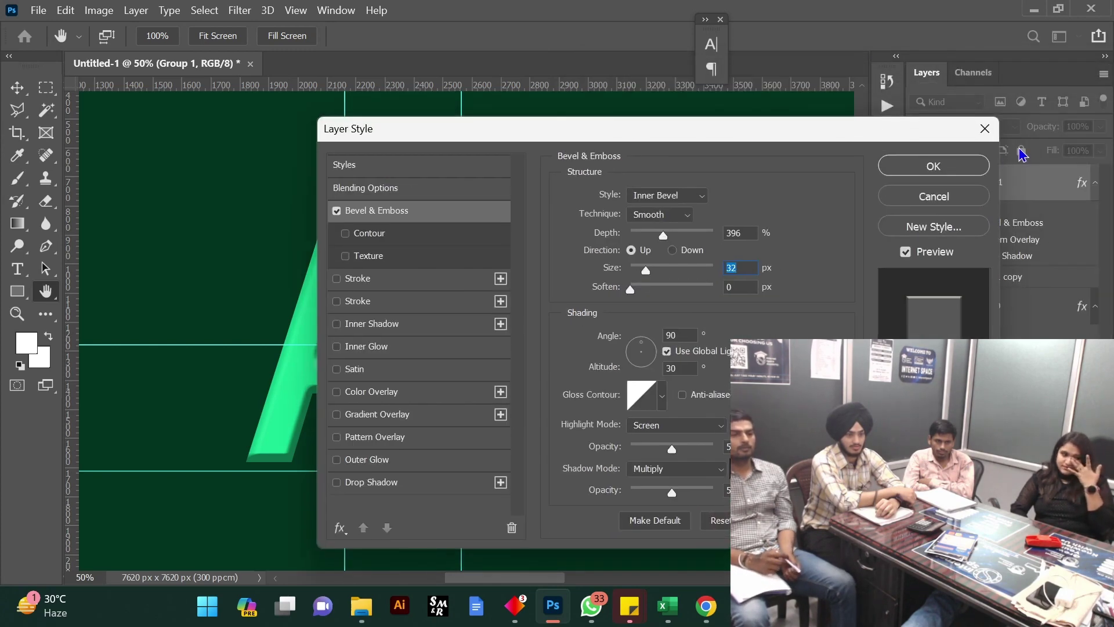
click(934, 167)
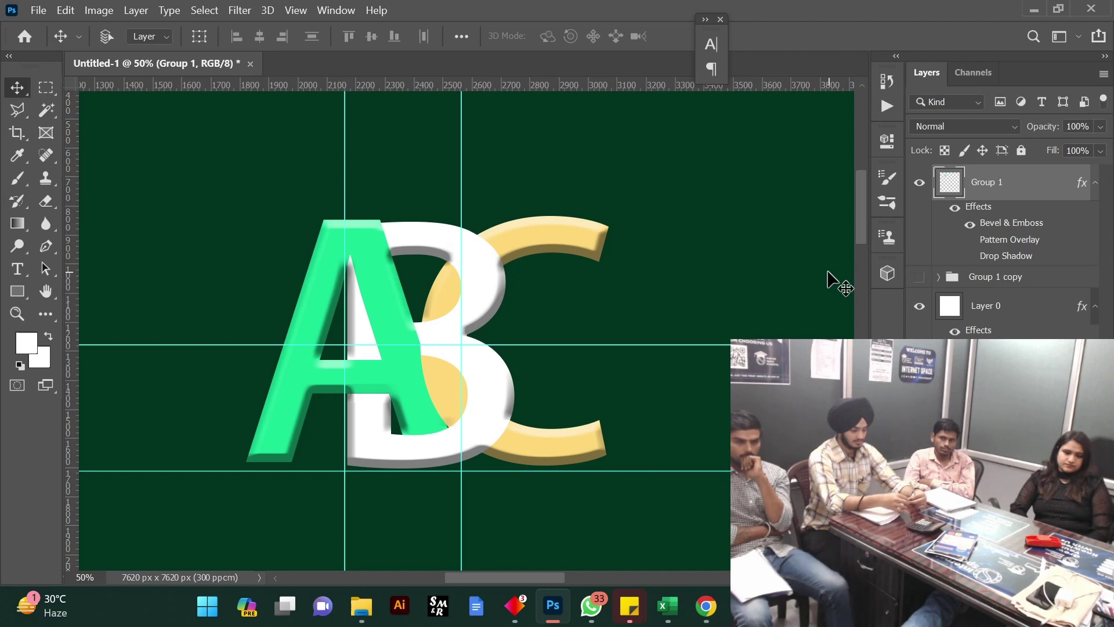
Move the Group 1 letters toward the canvas's upper-left area and scale them down to about a third of their size
right_click(438, 244)
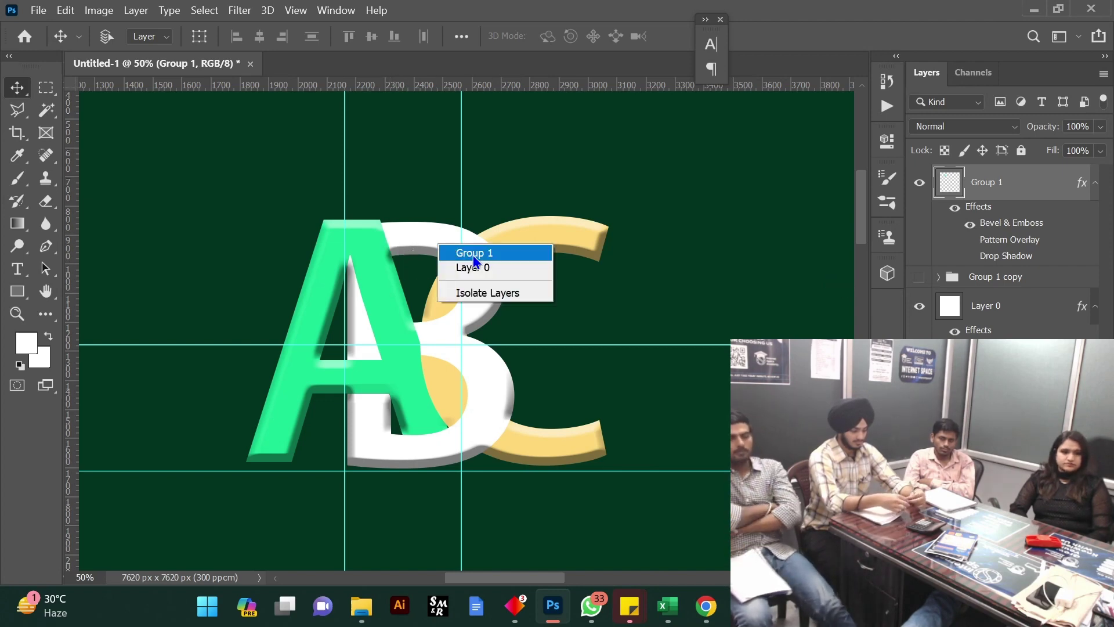
click(459, 251)
drag(447, 239, 272, 149)
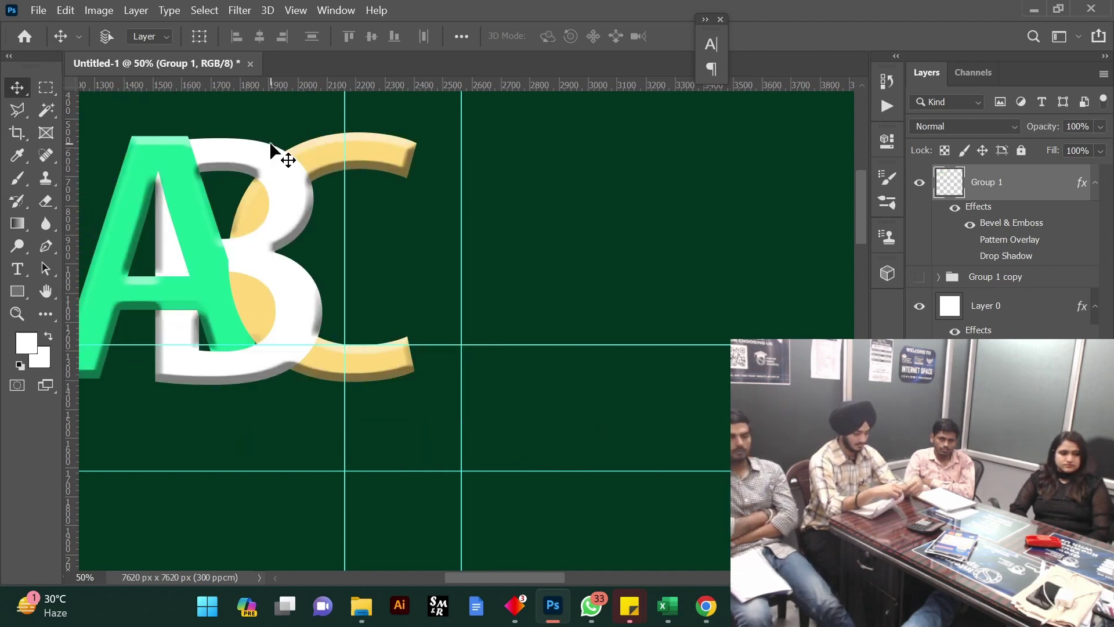
key(ctrl+t)
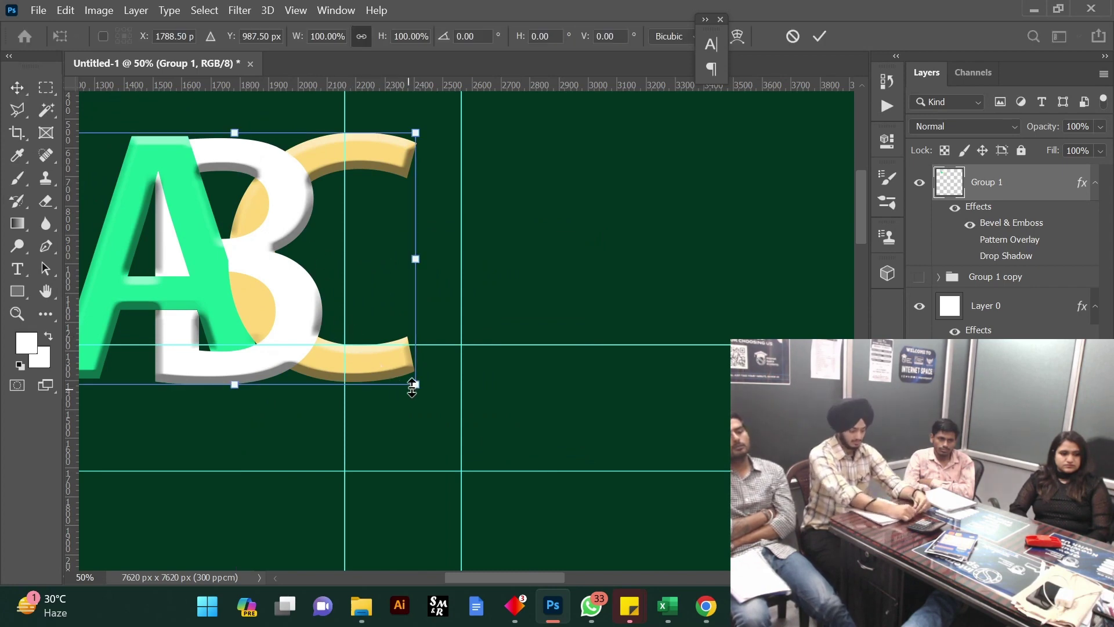
drag(412, 386, 171, 179)
key(Return)
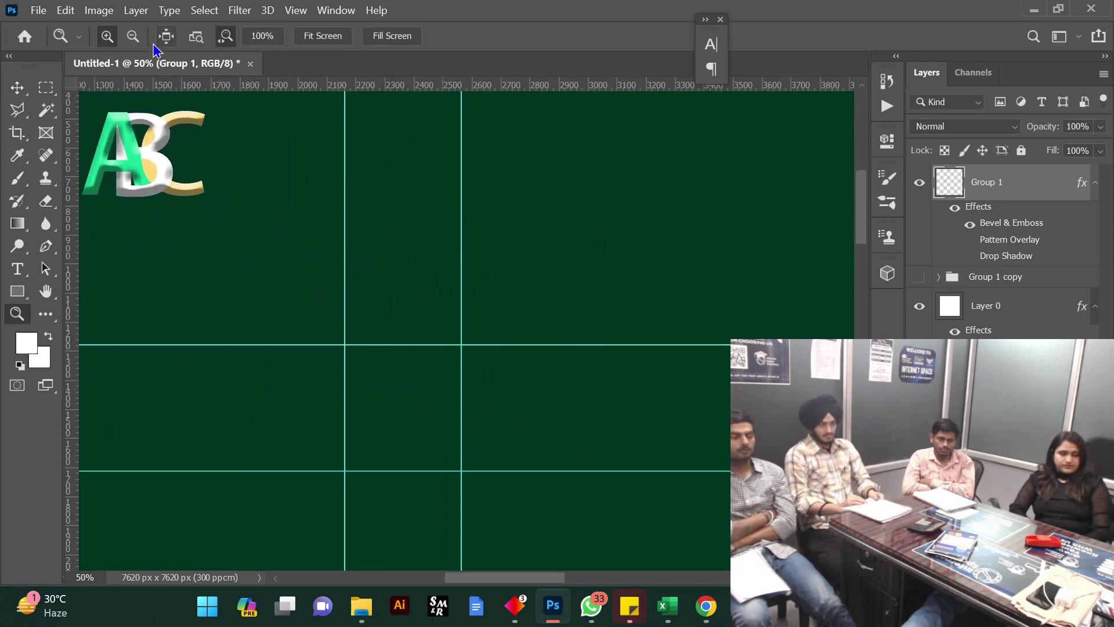
Examine the scaled-down ABC letters and their bevel on the canvas at different magnifications
alt+click(275, 256)
alt+click(279, 260)
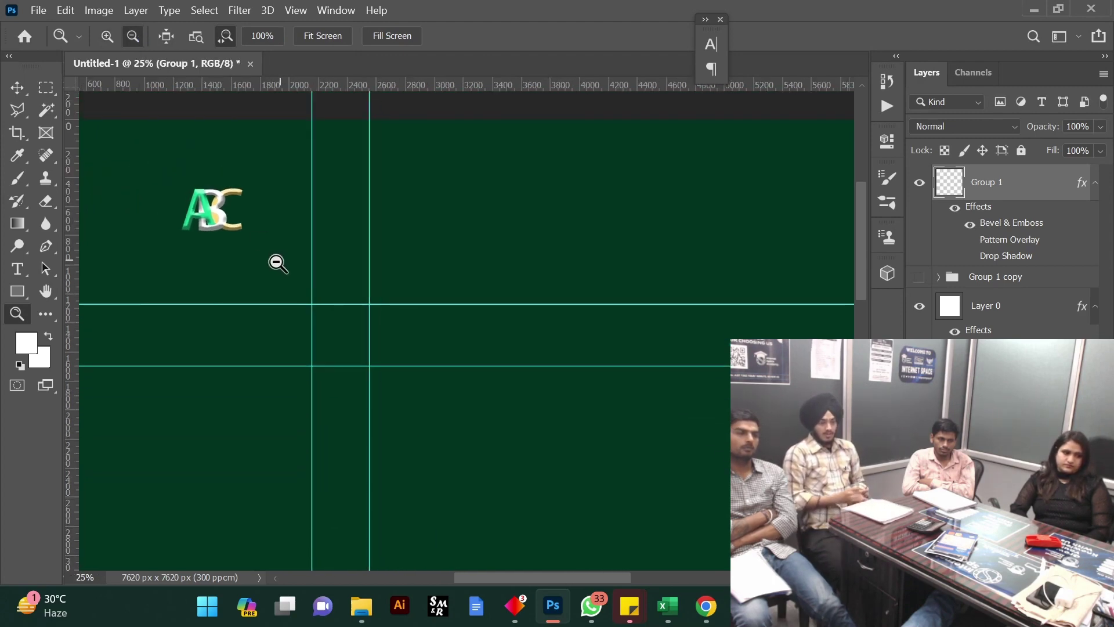
alt+click(278, 263)
click(106, 36)
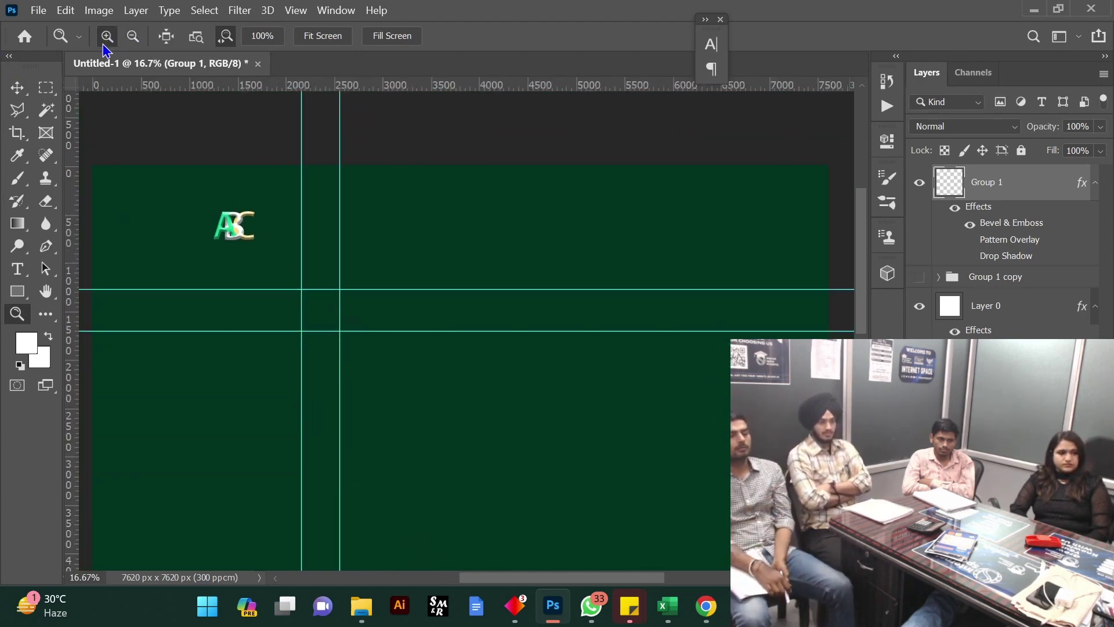
click(207, 203)
click(207, 202)
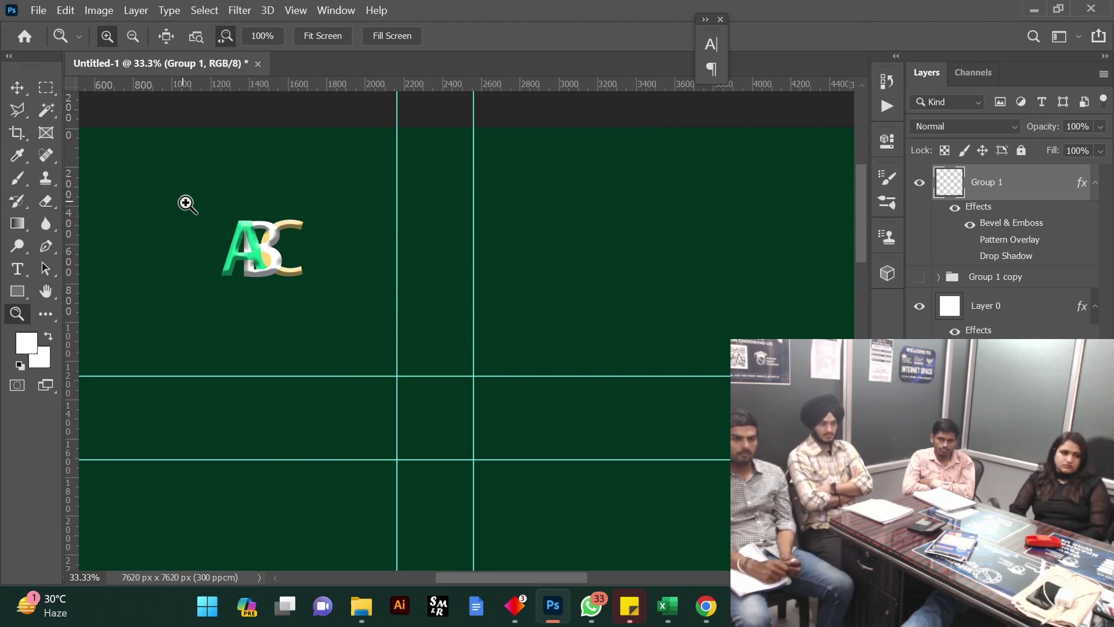
click(133, 36)
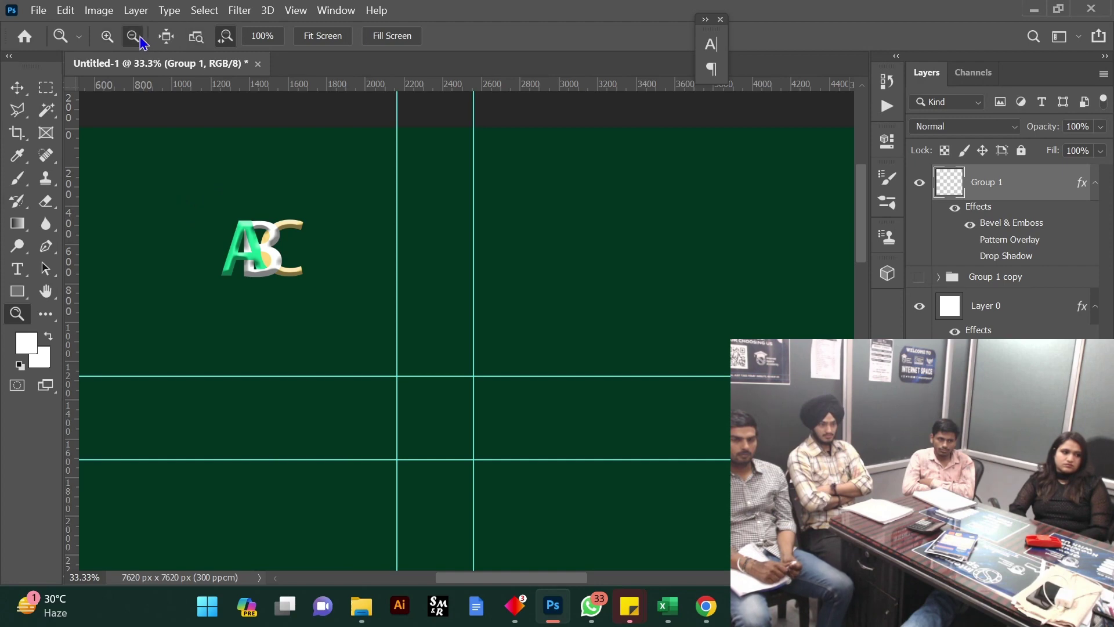
click(269, 249)
click(272, 293)
click(275, 296)
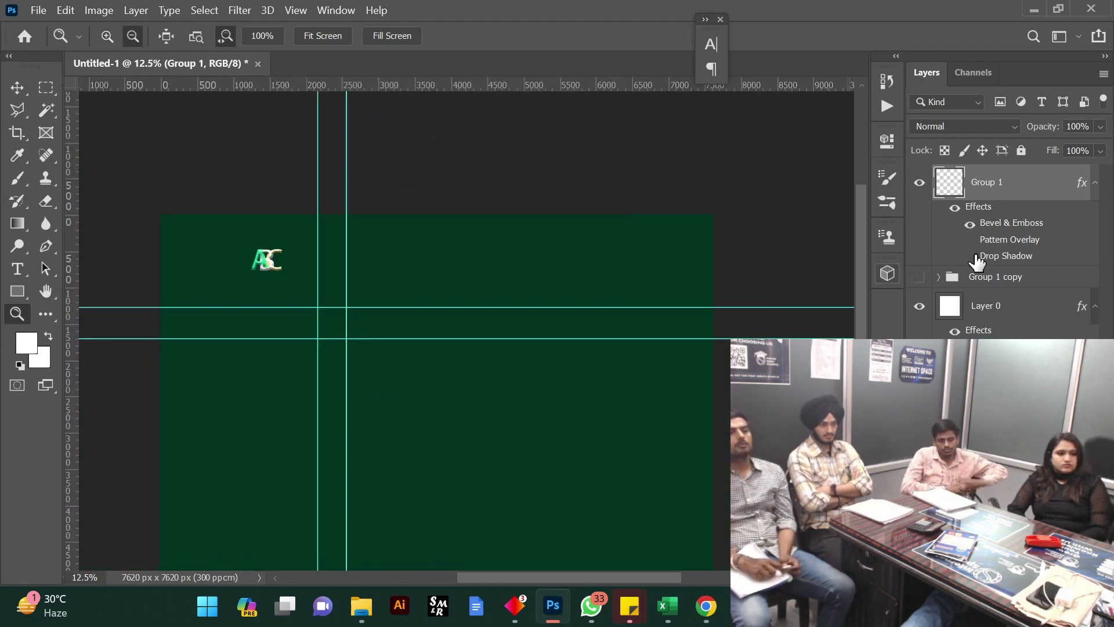
Hide all layer effects on Group 1 and move the ABC letters to the canvas's upper middle area
click(955, 207)
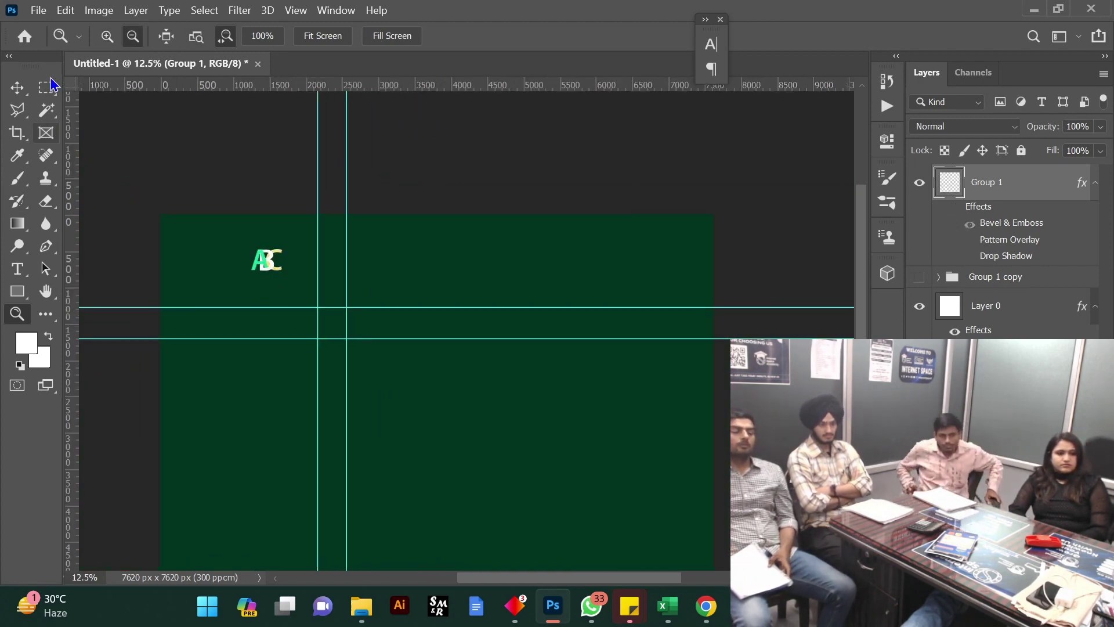
key(v)
right_click(268, 262)
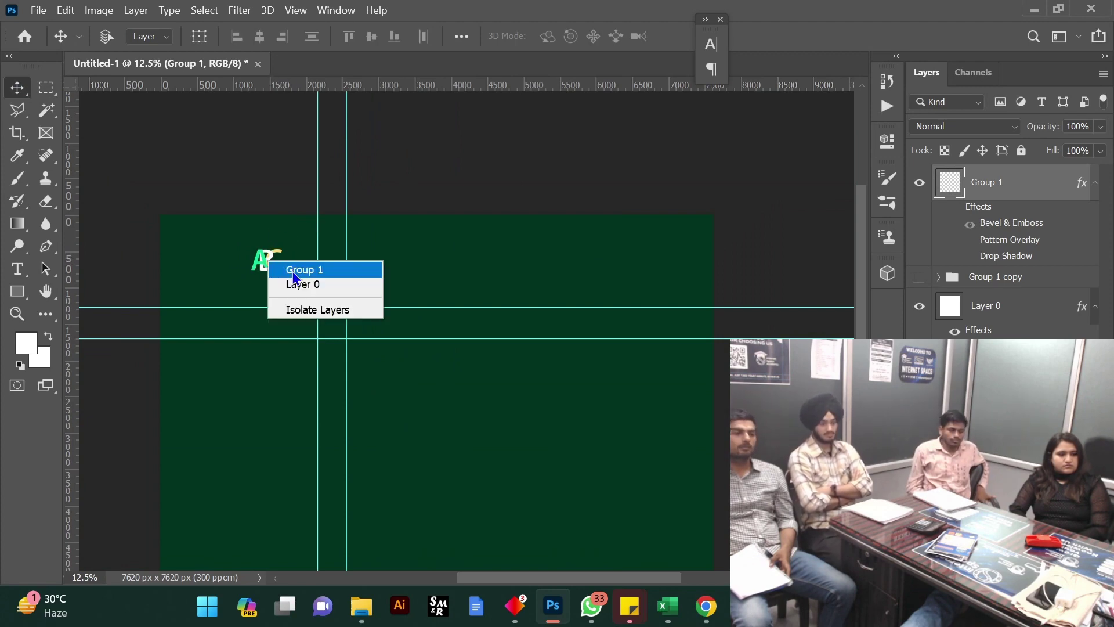
click(294, 271)
right_click(268, 262)
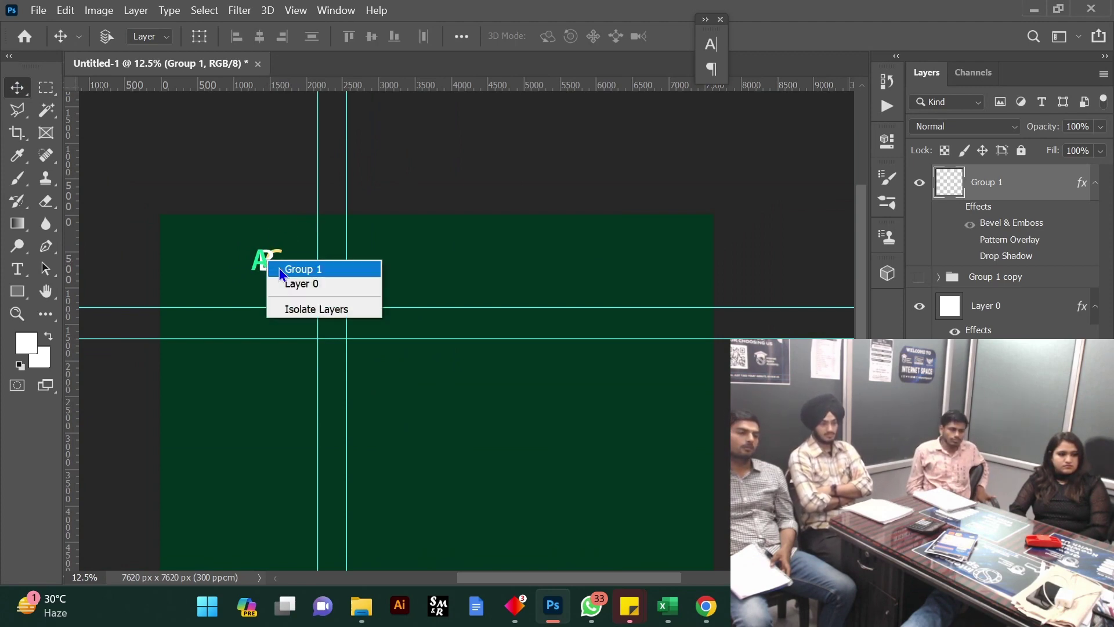
click(271, 264)
drag(268, 262, 426, 254)
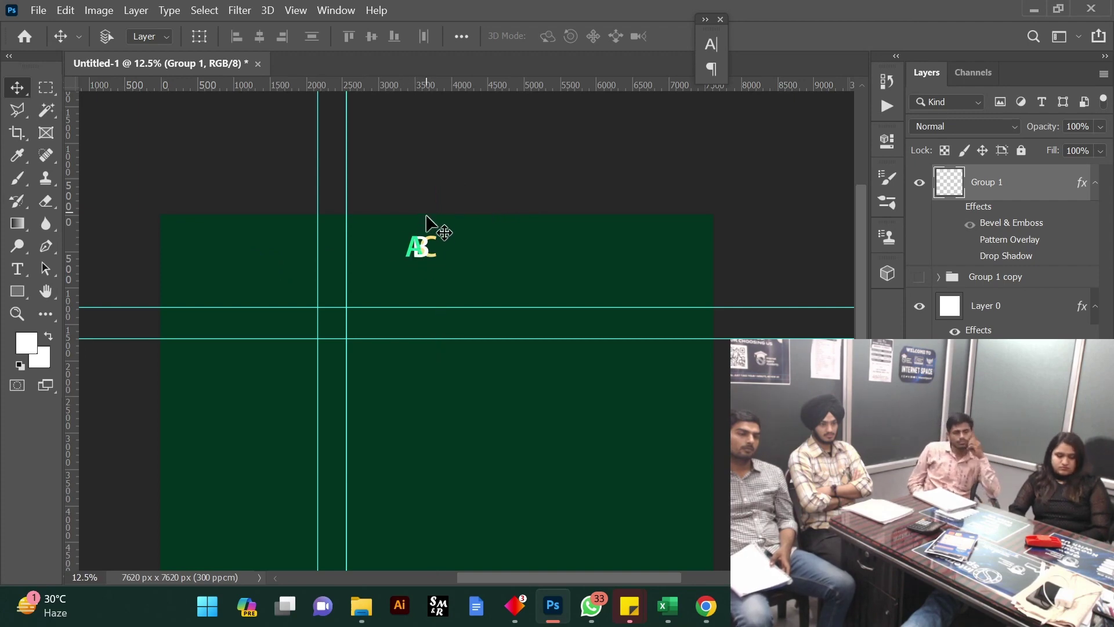
Scale the ABC letters to about 215% and place them in the canvas's upper-right corner
key(ctrl)
key(ctrl+t)
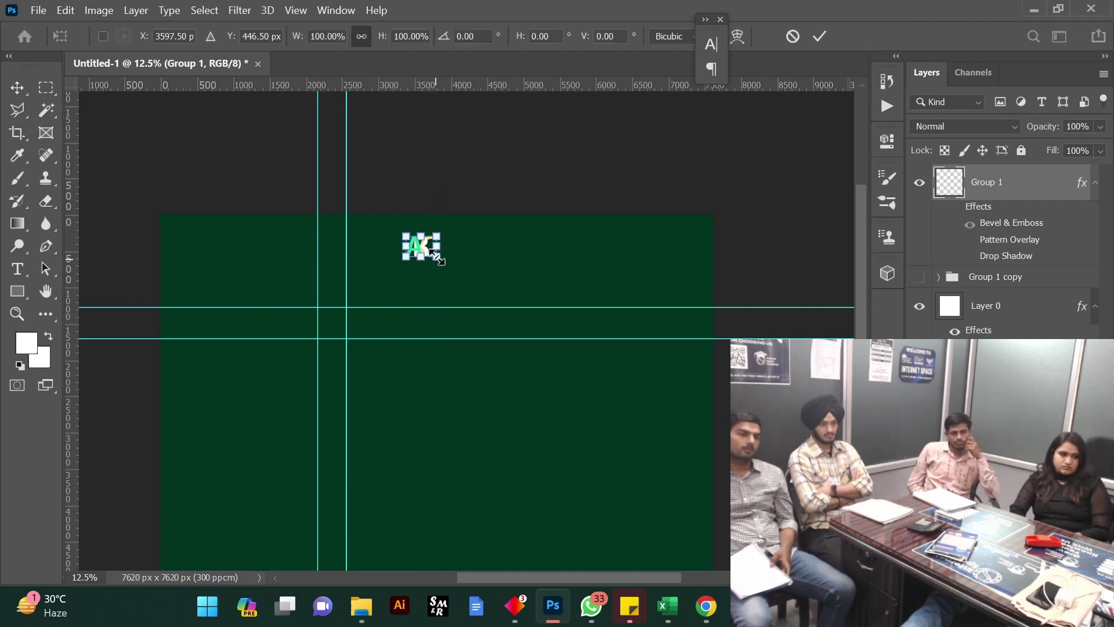
drag(435, 253, 658, 272)
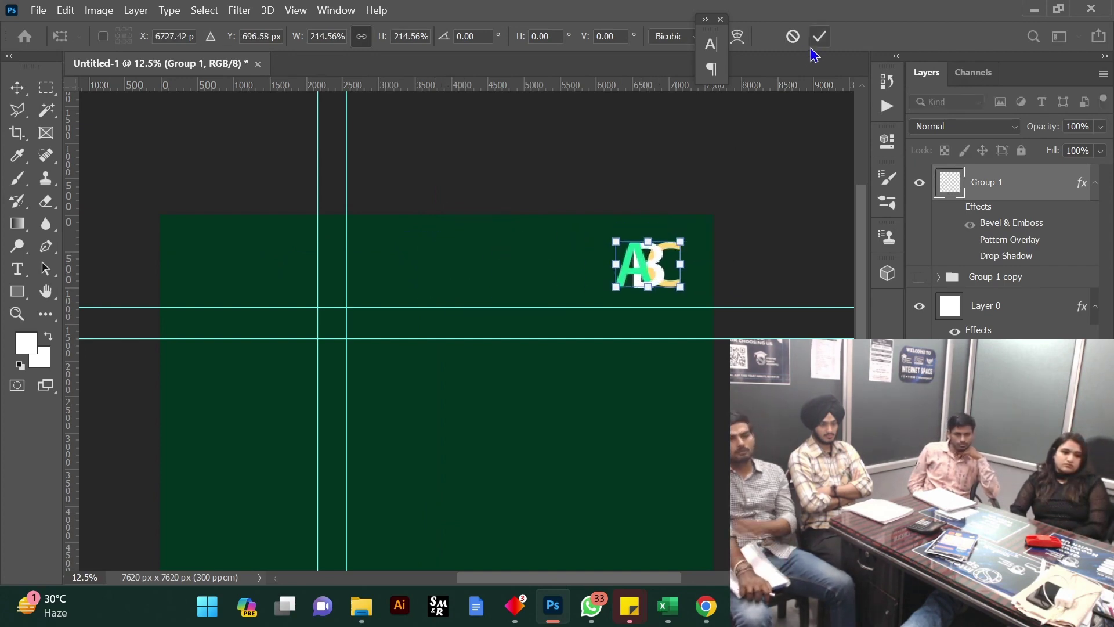
click(819, 37)
Draw a white rectangle shape about 4490 by 4091 px in the middle of the green canvas
click(17, 313)
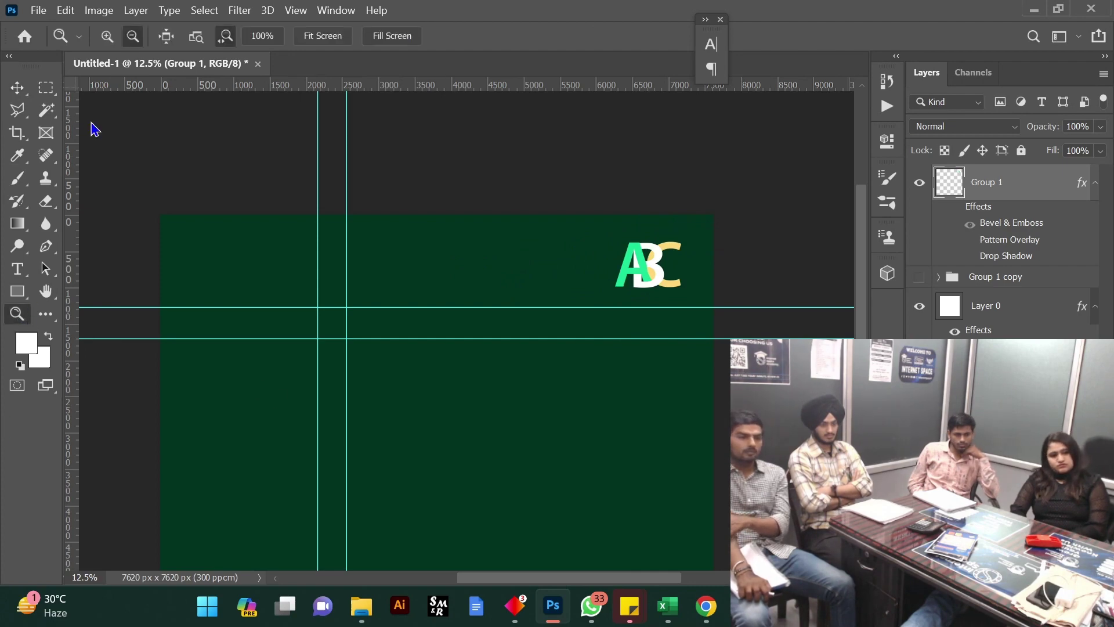
alt+click(199, 243)
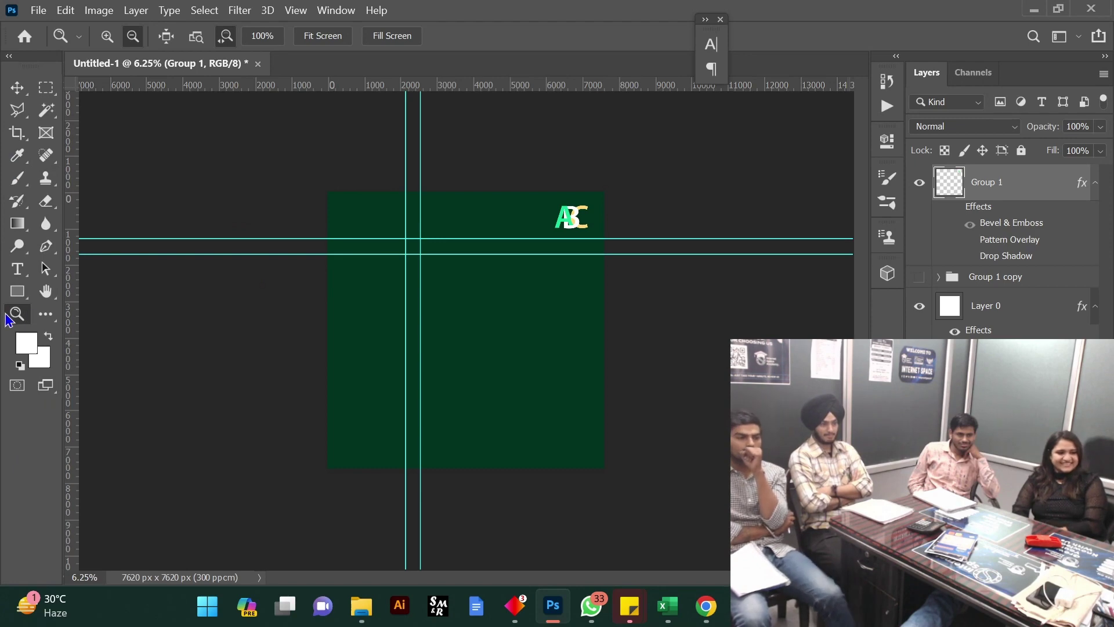
click(17, 269)
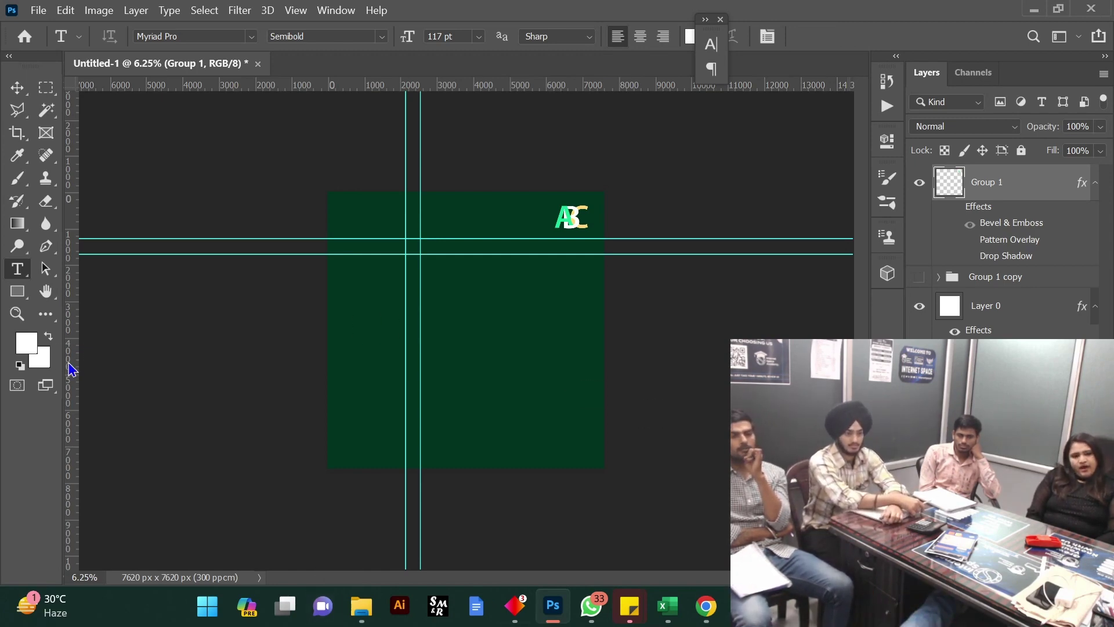
click(18, 292)
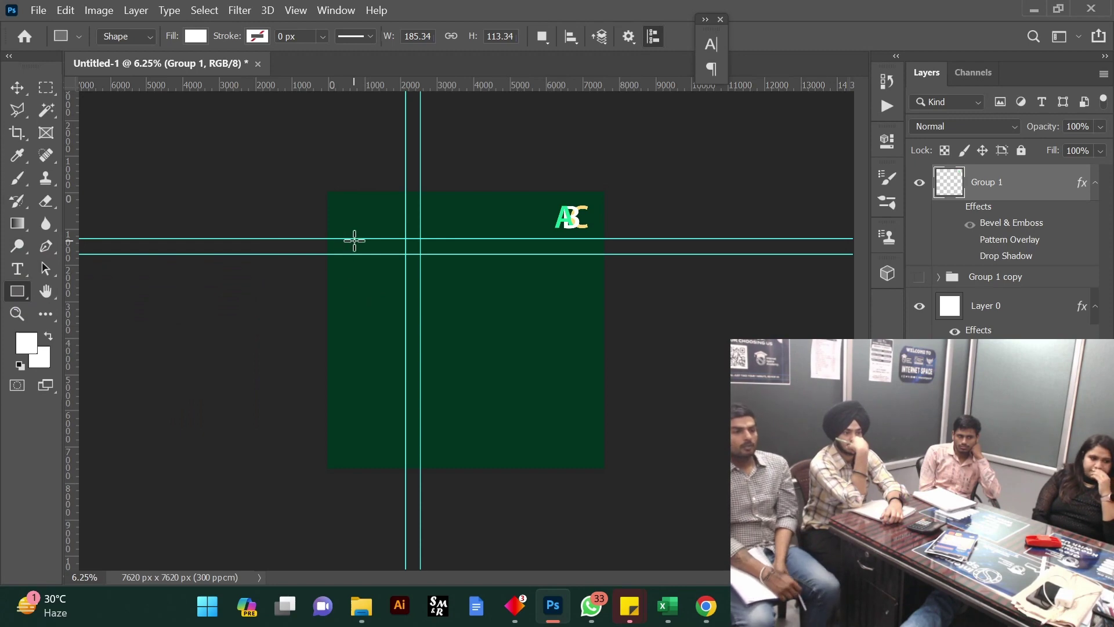
drag(384, 246, 548, 396)
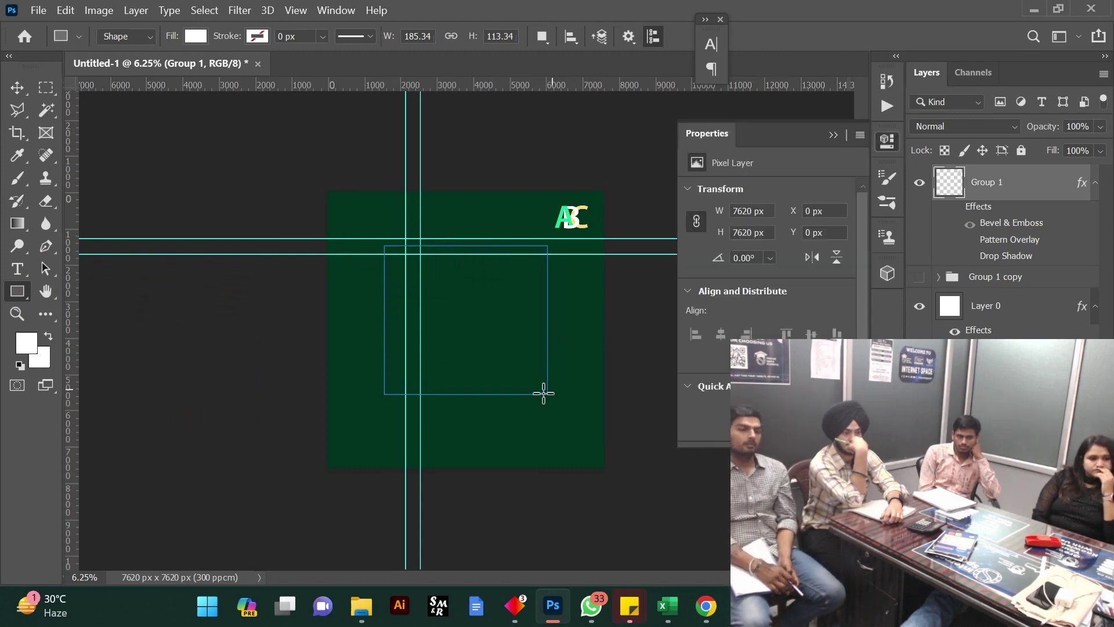
Clear the guides off the artwork by moving them outside the canvas
click(18, 88)
drag(371, 256, 338, 114)
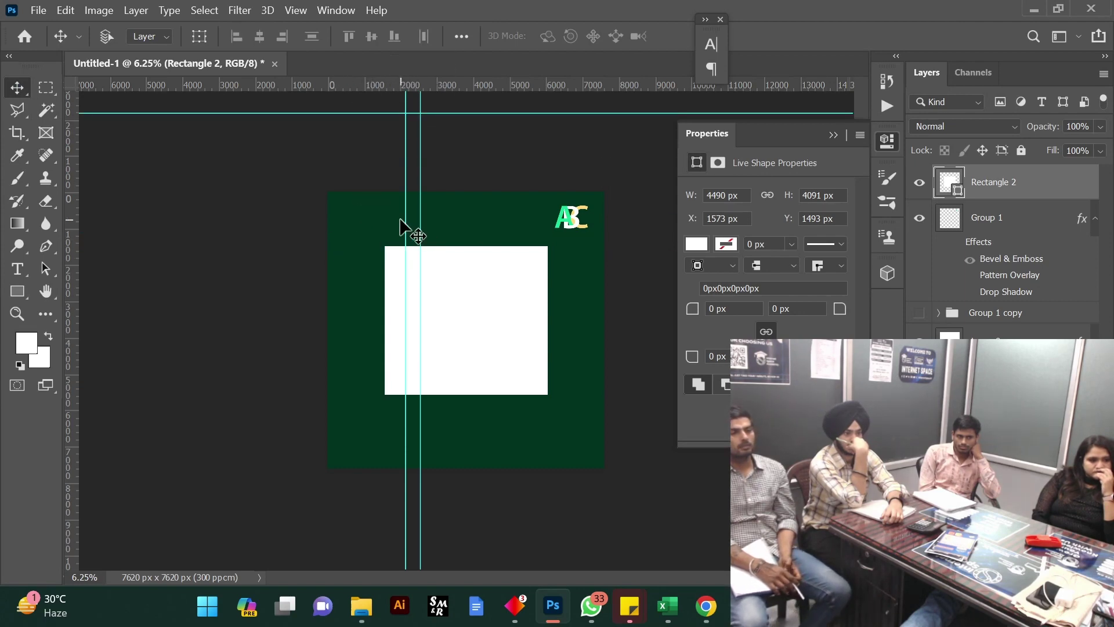
drag(406, 222, 144, 212)
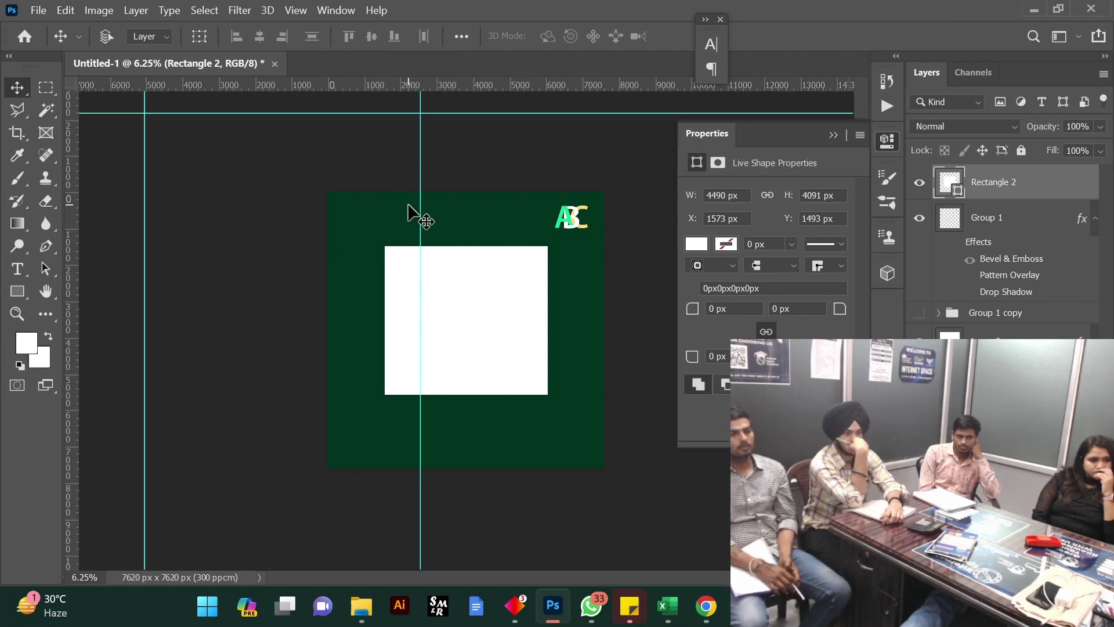
drag(422, 187, 89, 189)
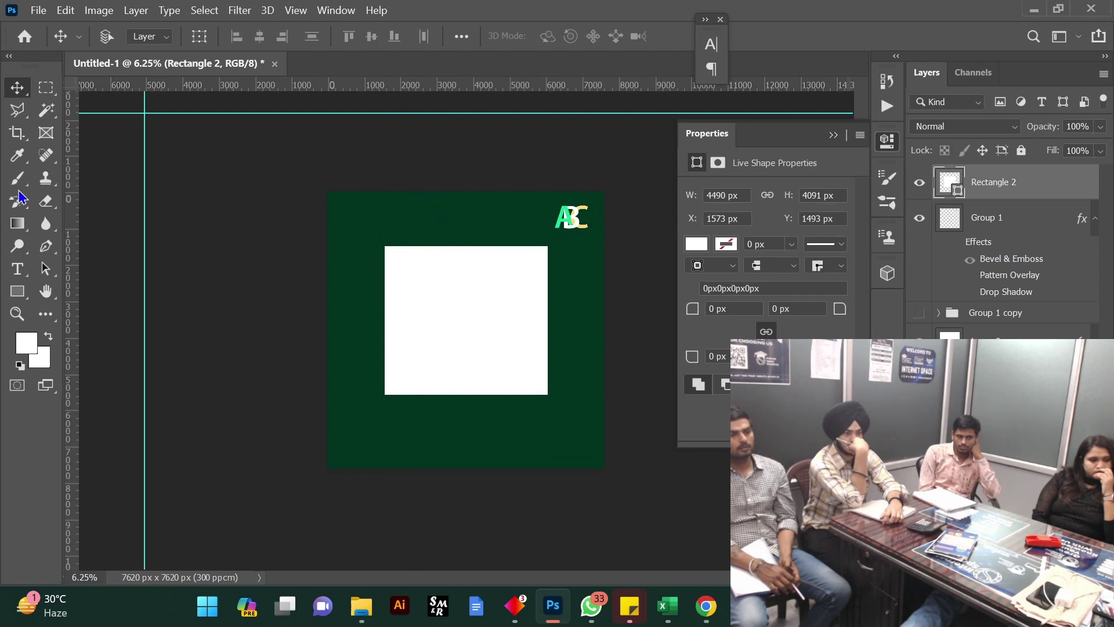
Move the white rectangle down slightly so it sits at the exact centre of the canvas
click(17, 313)
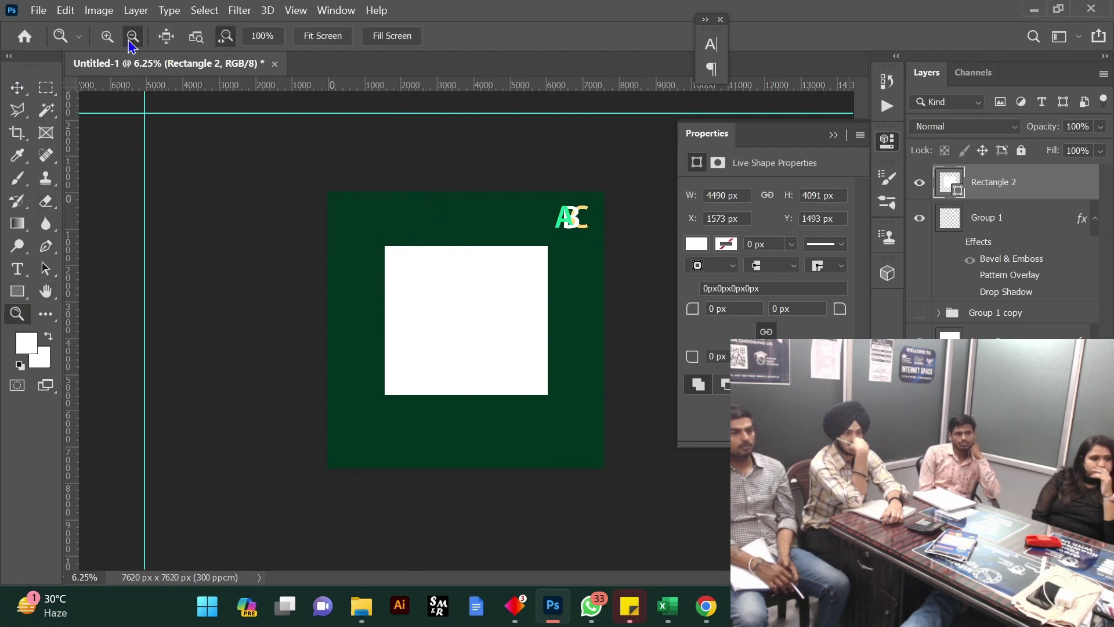
click(106, 36)
click(465, 321)
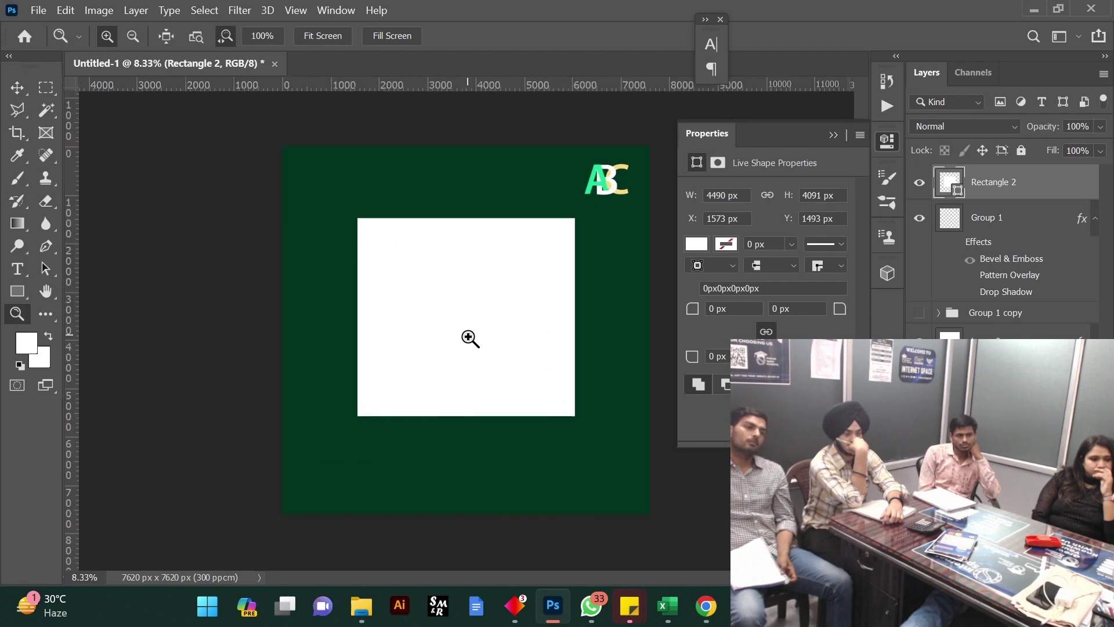
click(838, 136)
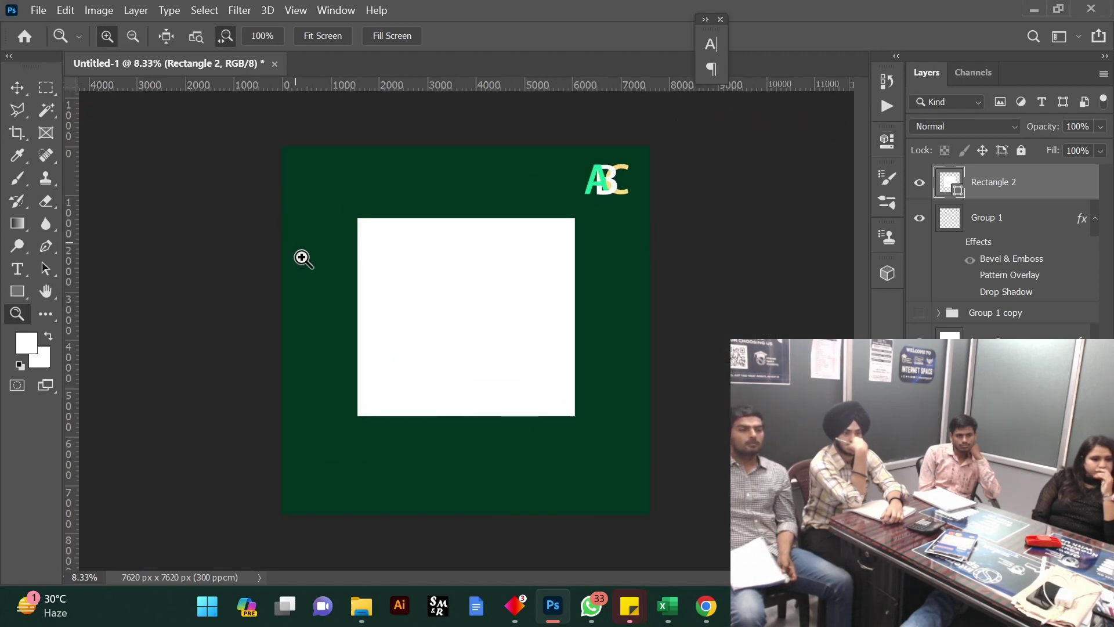
click(21, 96)
right_click(452, 267)
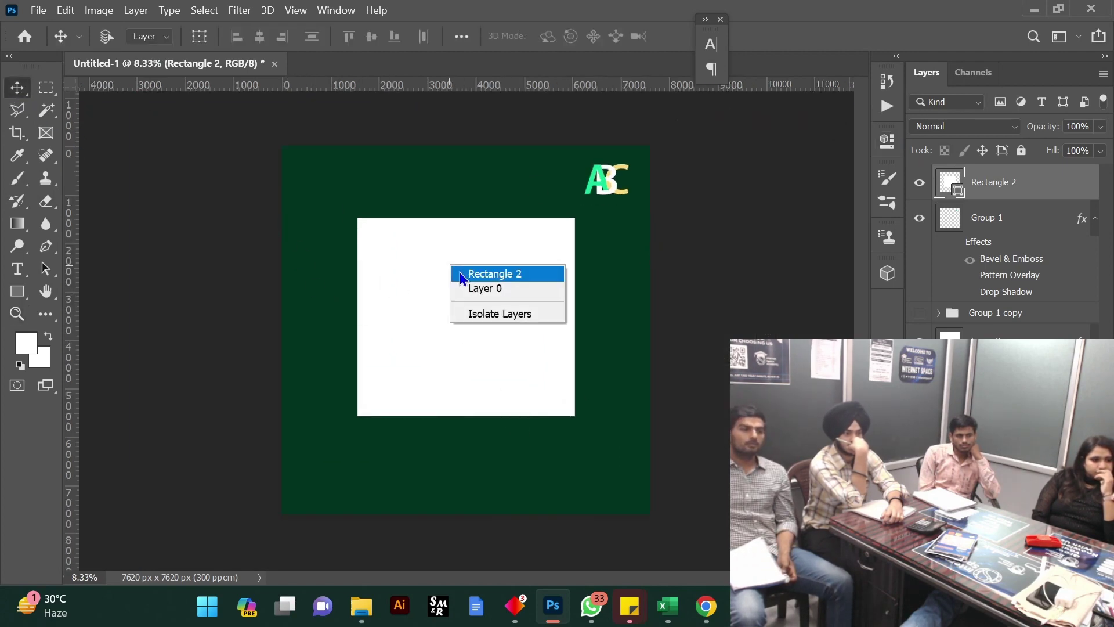
click(464, 271)
drag(463, 270, 451, 291)
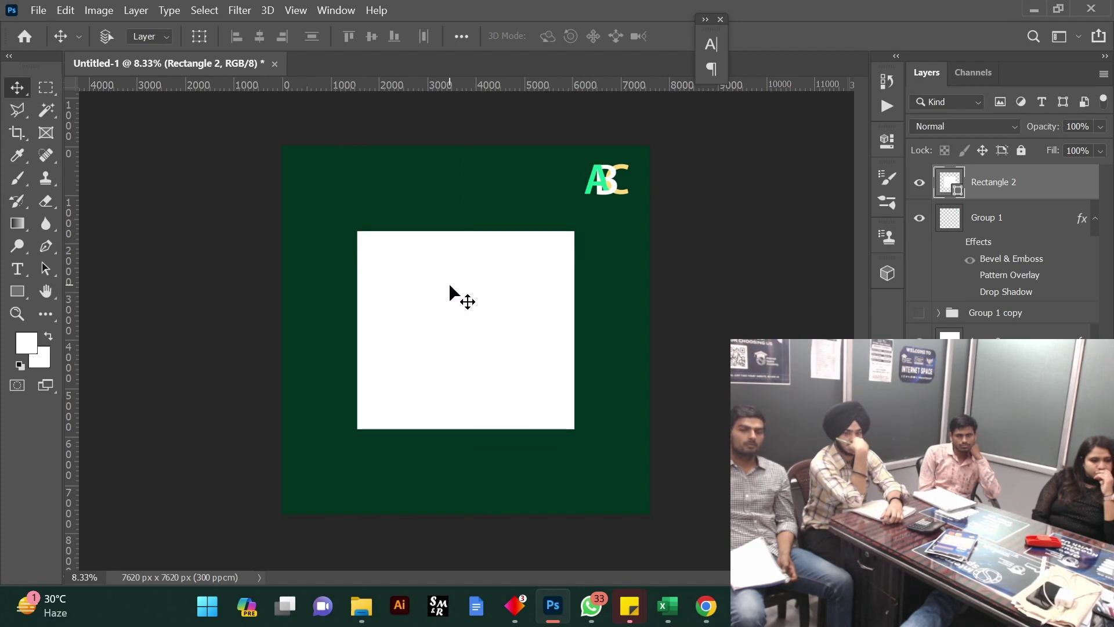
Scale the white rectangle to about 144% and place it below the ABC letters with a green border around it
key(ctrl+t)
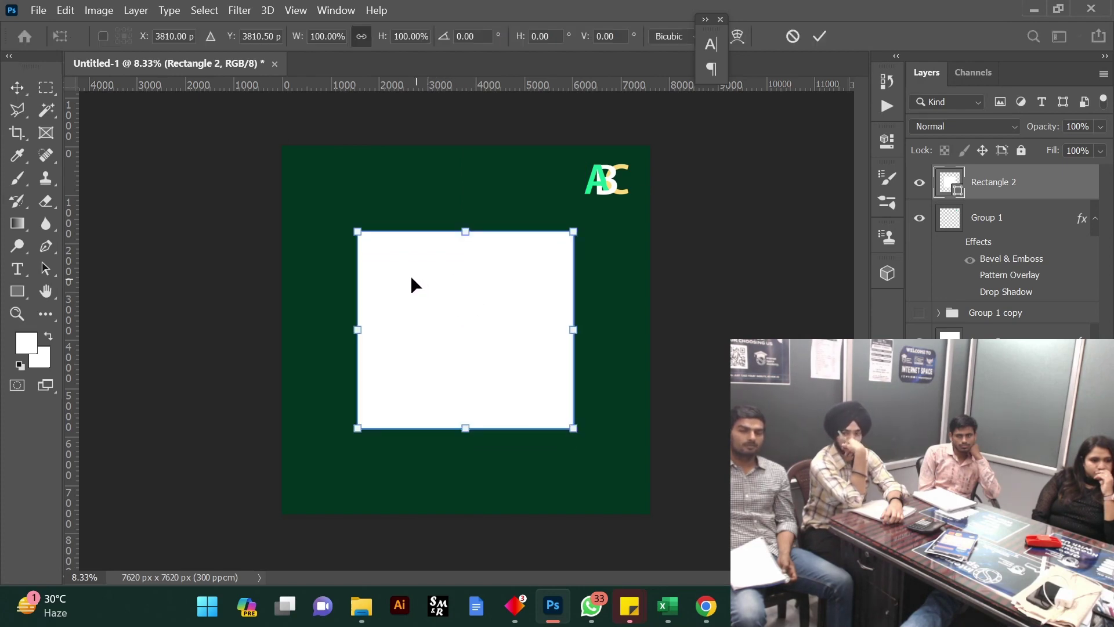
drag(424, 333, 381, 302)
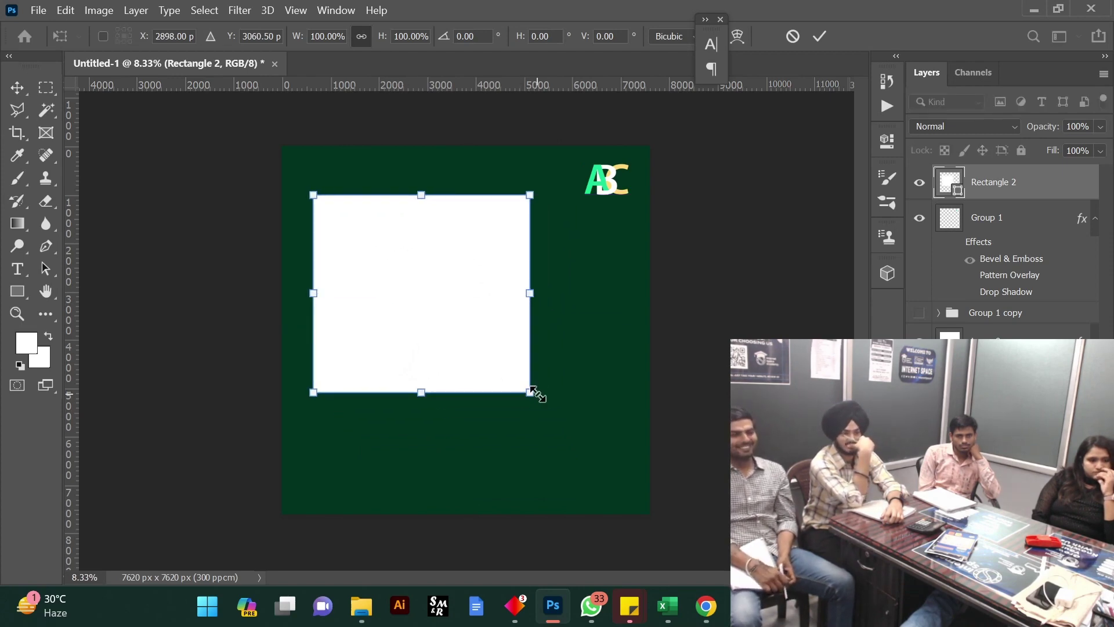
drag(531, 391, 629, 483)
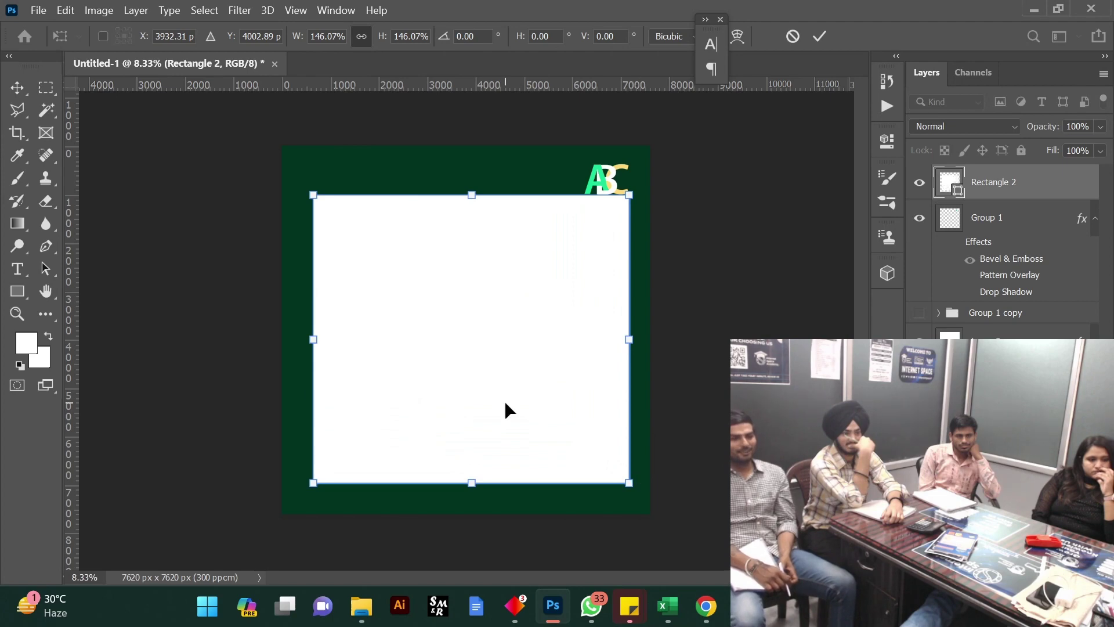
mouse_move(505, 404)
mouse_down()
mouse_move(506, 429)
mouse_move(501, 416)
mouse_up()
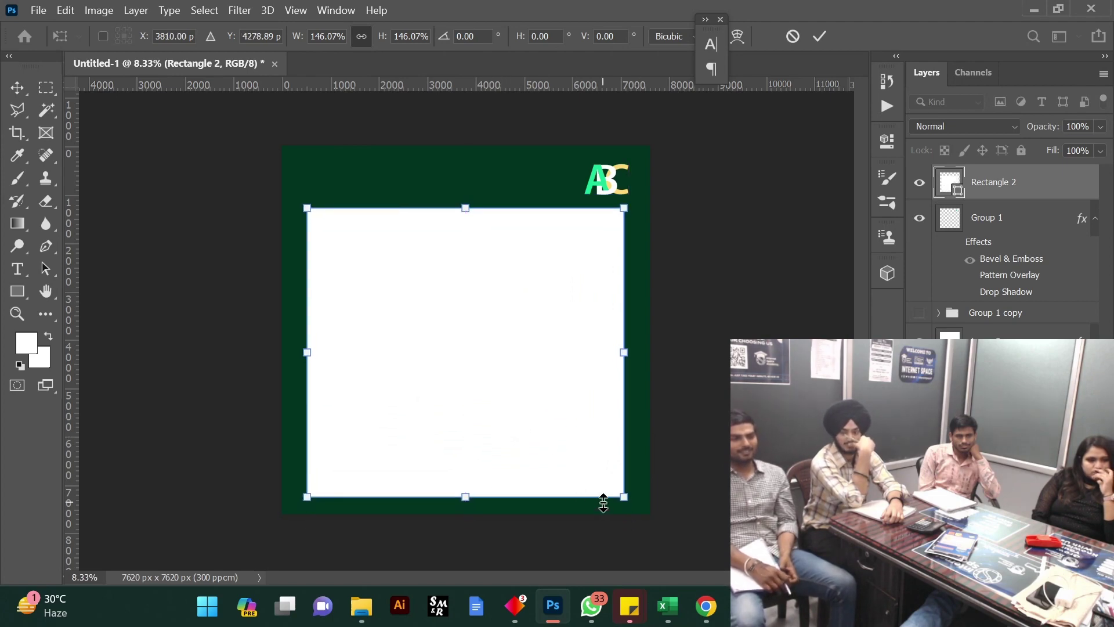
mouse_move(624, 497)
mouse_down()
mouse_move(607, 473)
mouse_move(618, 493)
mouse_up()
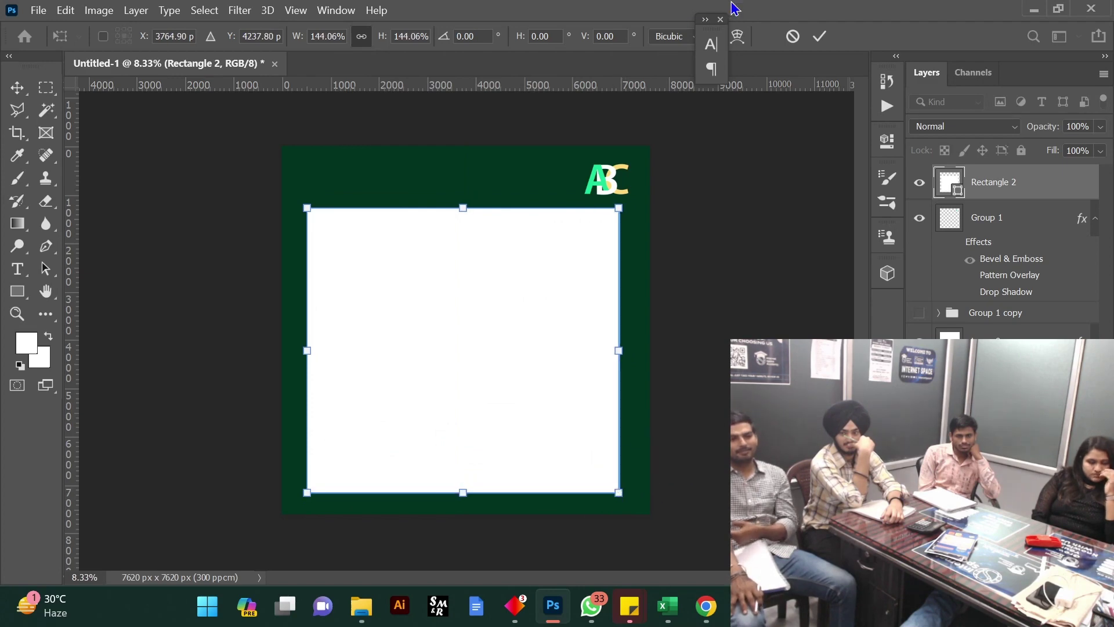
click(819, 38)
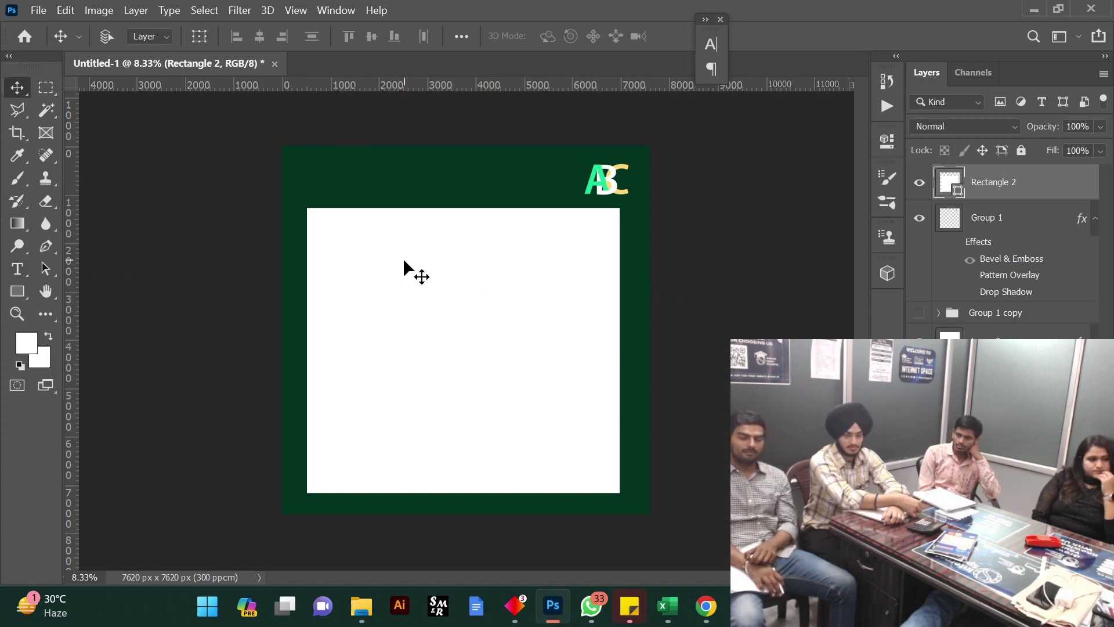
Add white Myriad Pro Semibold 117 pt filler text starting "HGF;LKGDJBCBJJKG" along the rectangle's outline, and hide the Rectangle 2 layer
click(23, 270)
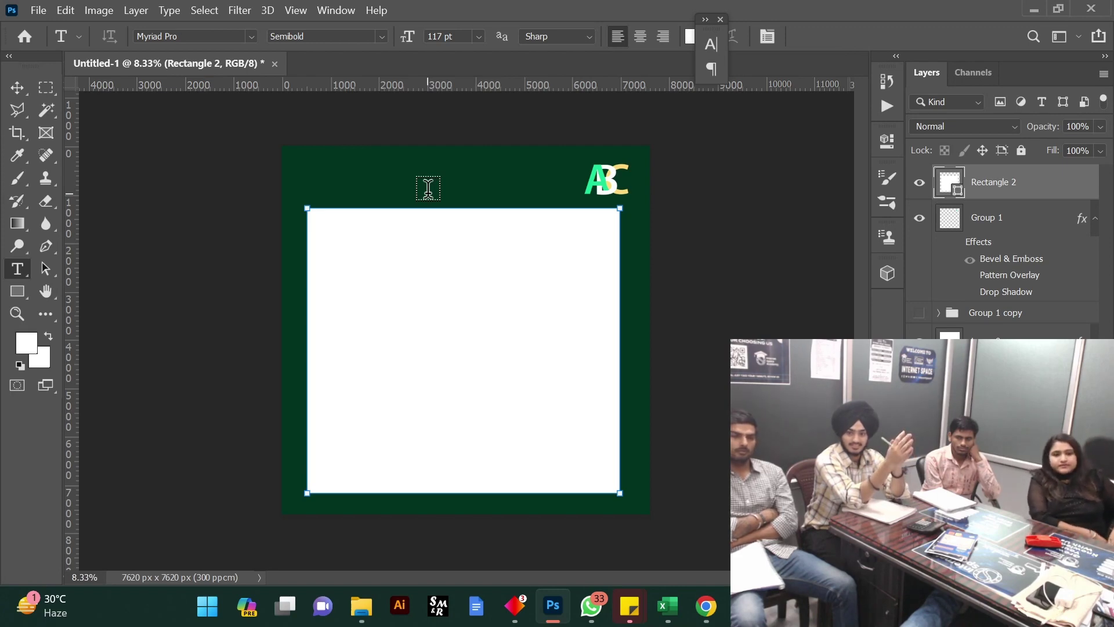
click(403, 207)
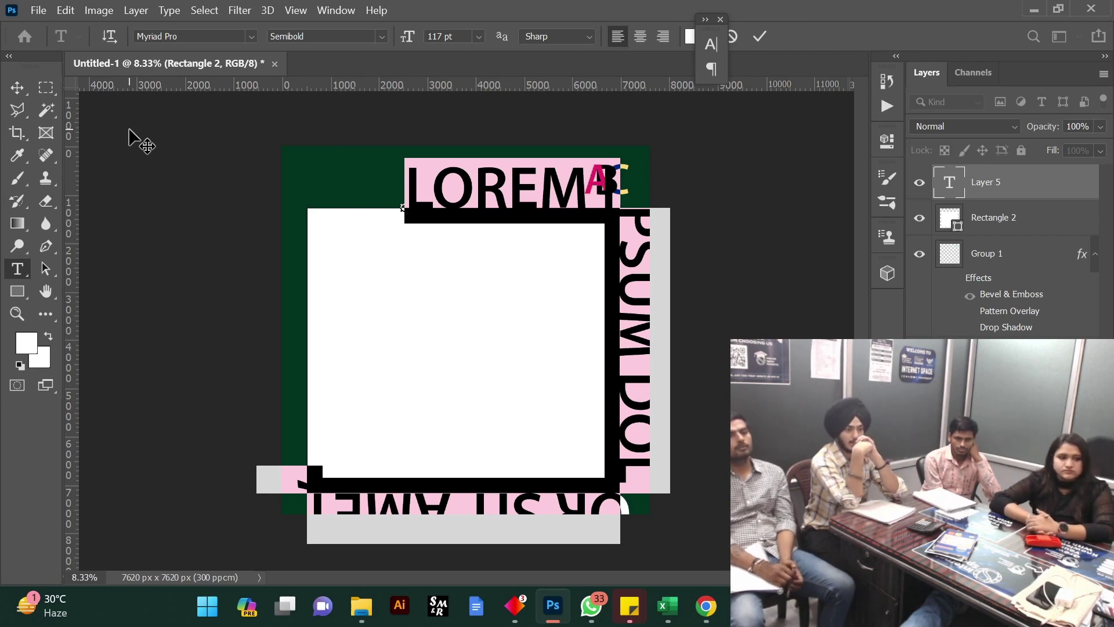
text(HGF;LKGDJBCBJJKGFHDGHGFJGIKHFGUJHGJI)
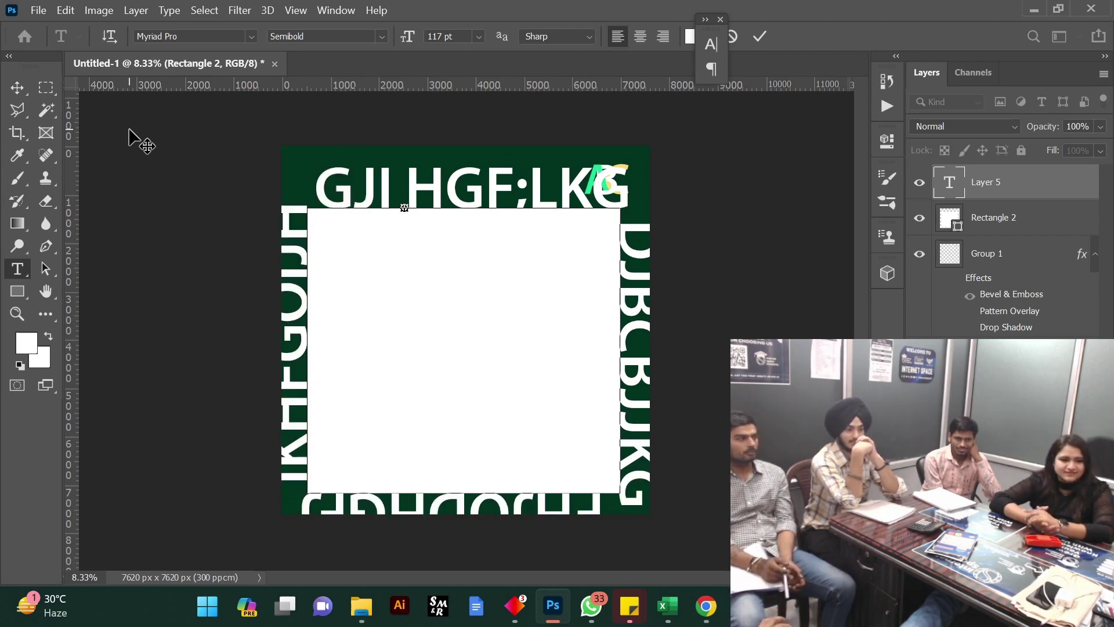
click(758, 40)
click(920, 218)
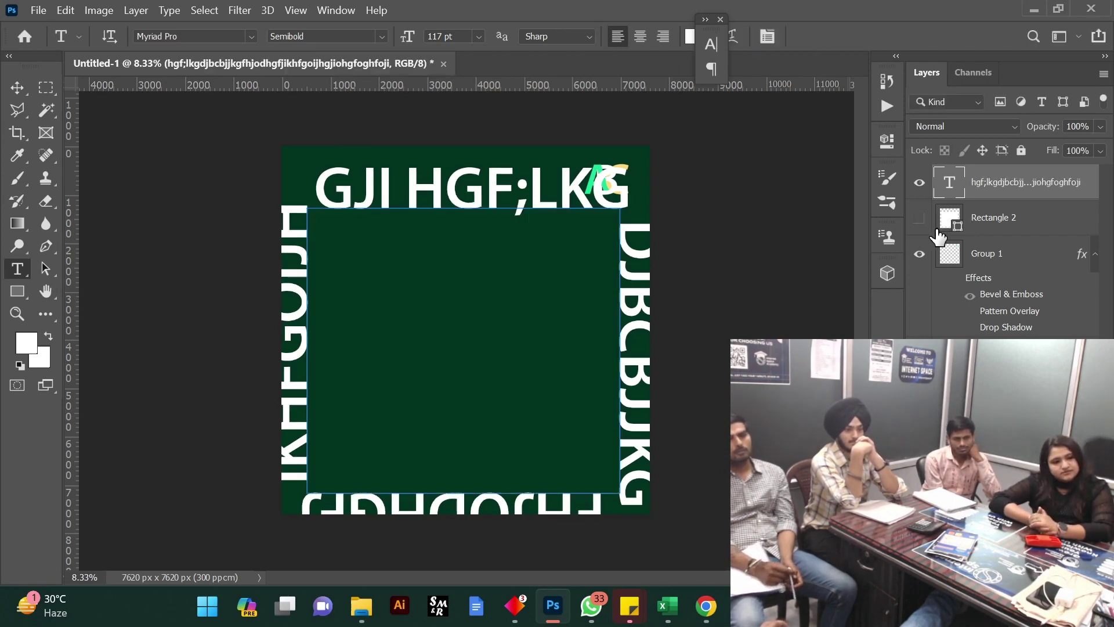
Scale the square path text to about 67% and place it below the ABC letters, fully inside the canvas
click(17, 87)
right_click(387, 191)
click(424, 199)
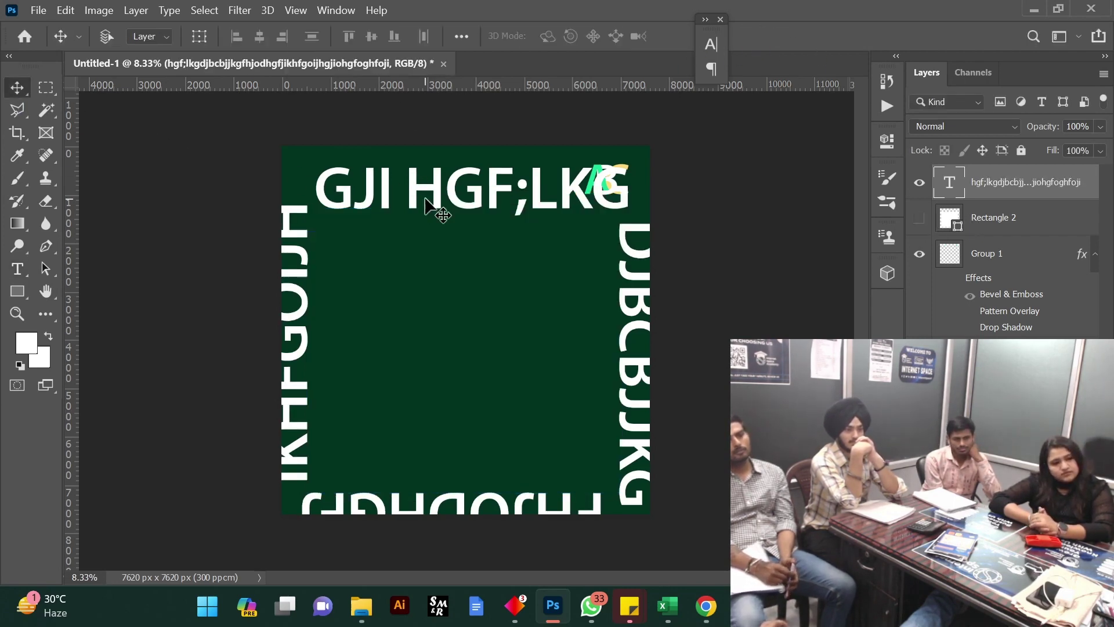
drag(424, 199, 410, 244)
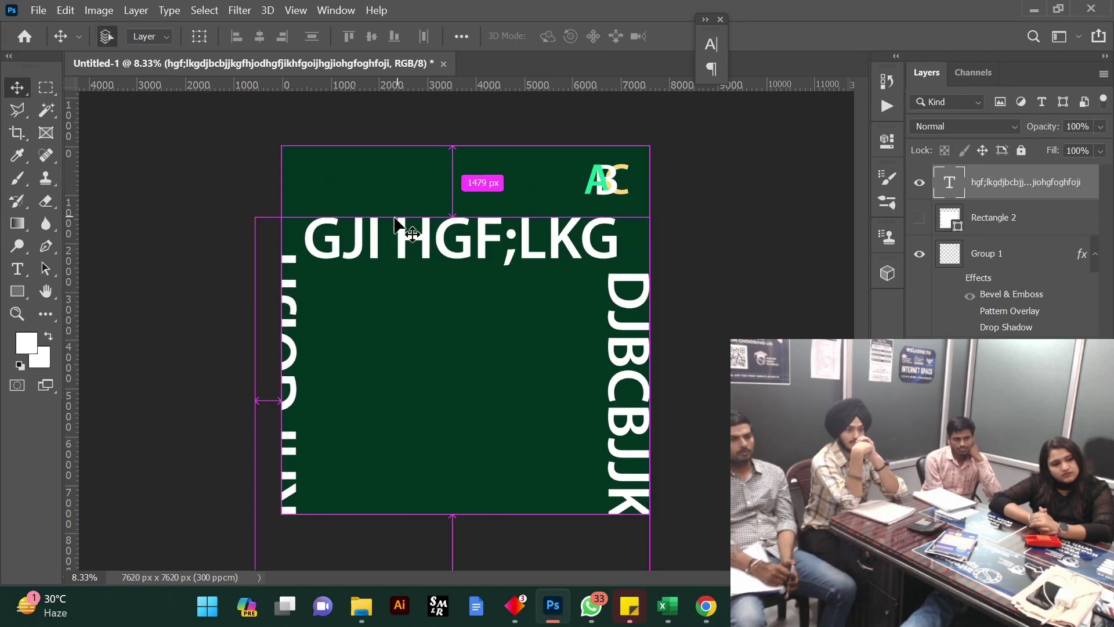
key(ctrl+t)
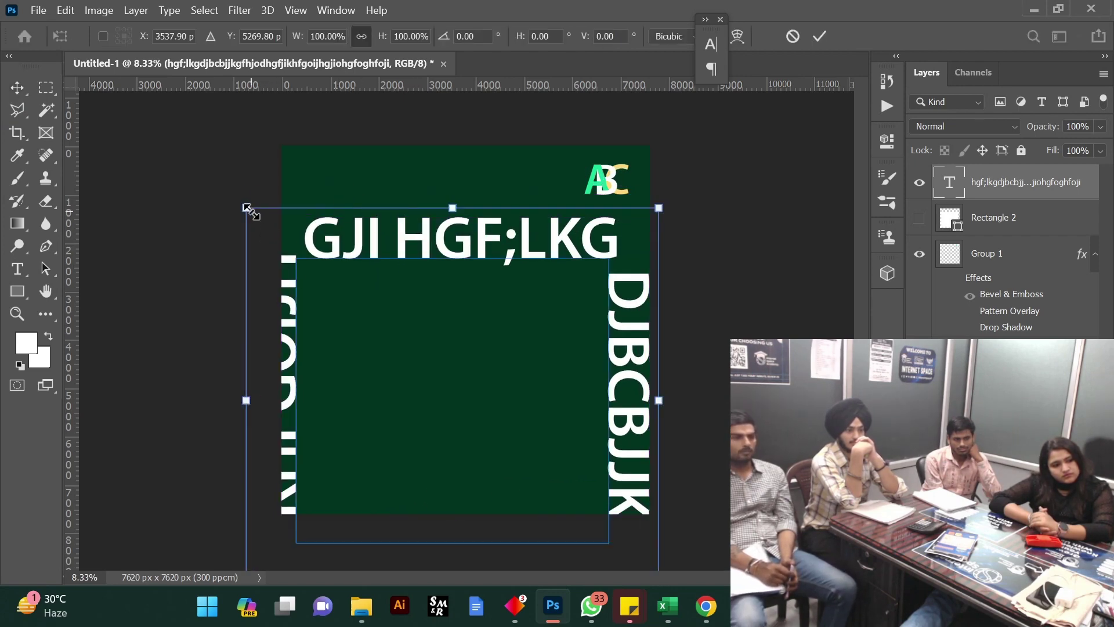
drag(244, 204, 380, 333)
drag(467, 360, 445, 240)
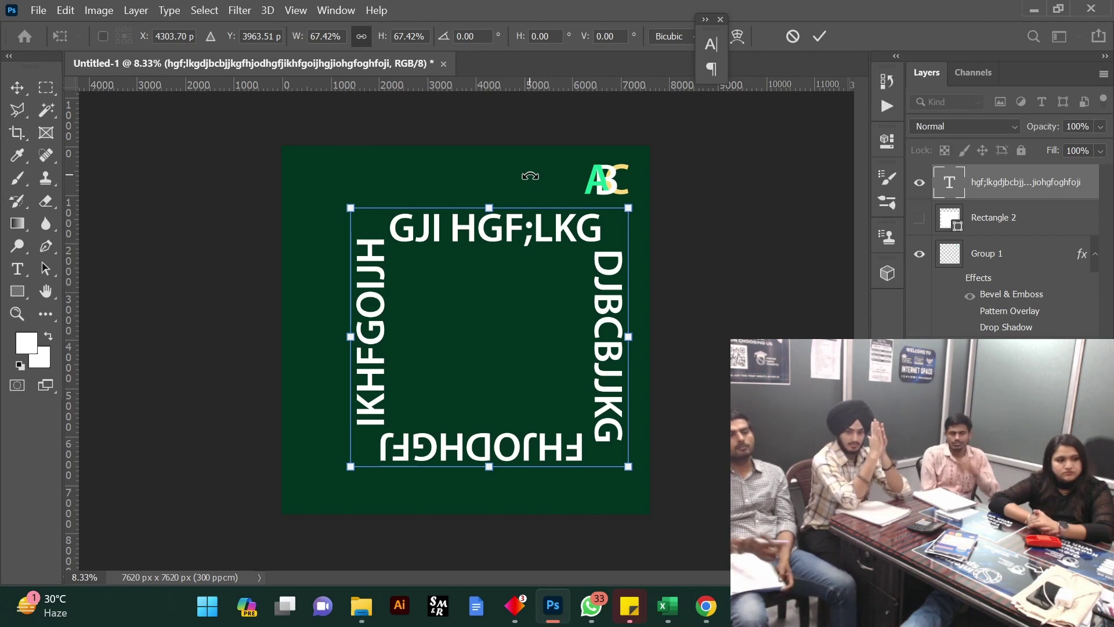
click(820, 36)
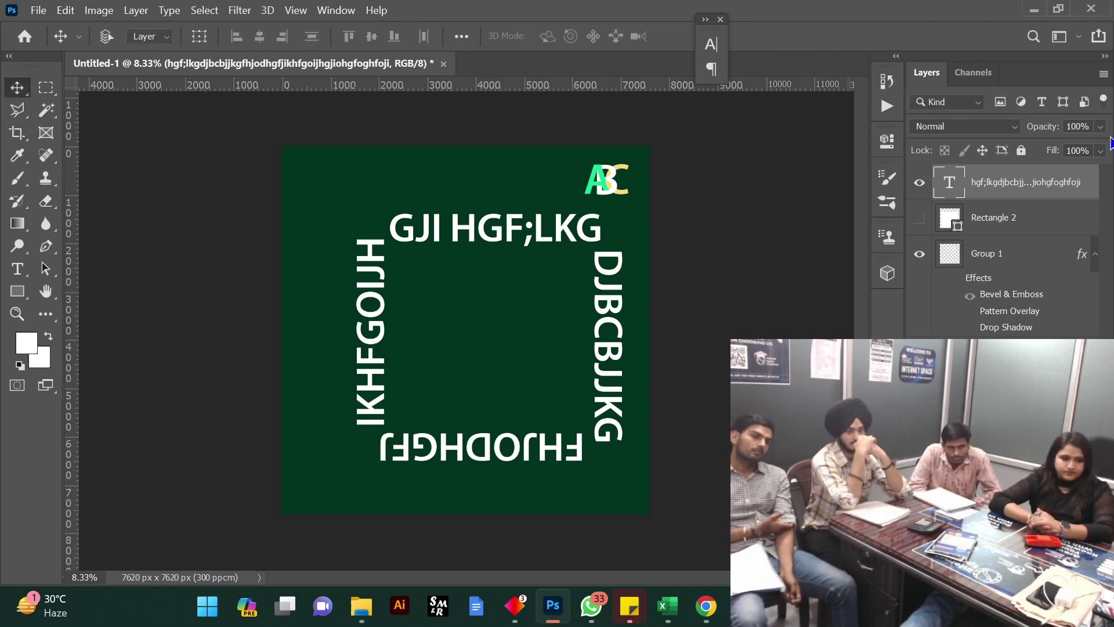
Lower the path text layer's opacity to 14%
click(1100, 127)
mouse_move(1053, 149)
mouse_down()
mouse_move(1023, 151)
mouse_move(1032, 152)
mouse_up()
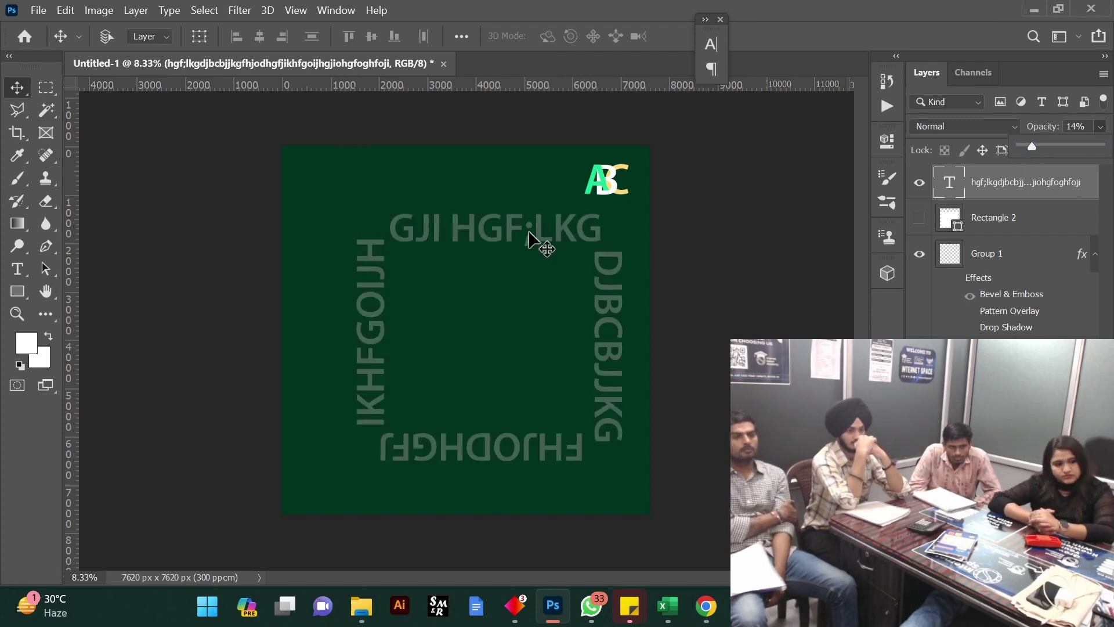
Move the path text toward the canvas's upper-left corner and enlarge it so the letters run along all four canvas edges
right_click(530, 236)
click(554, 234)
drag(554, 234, 471, 157)
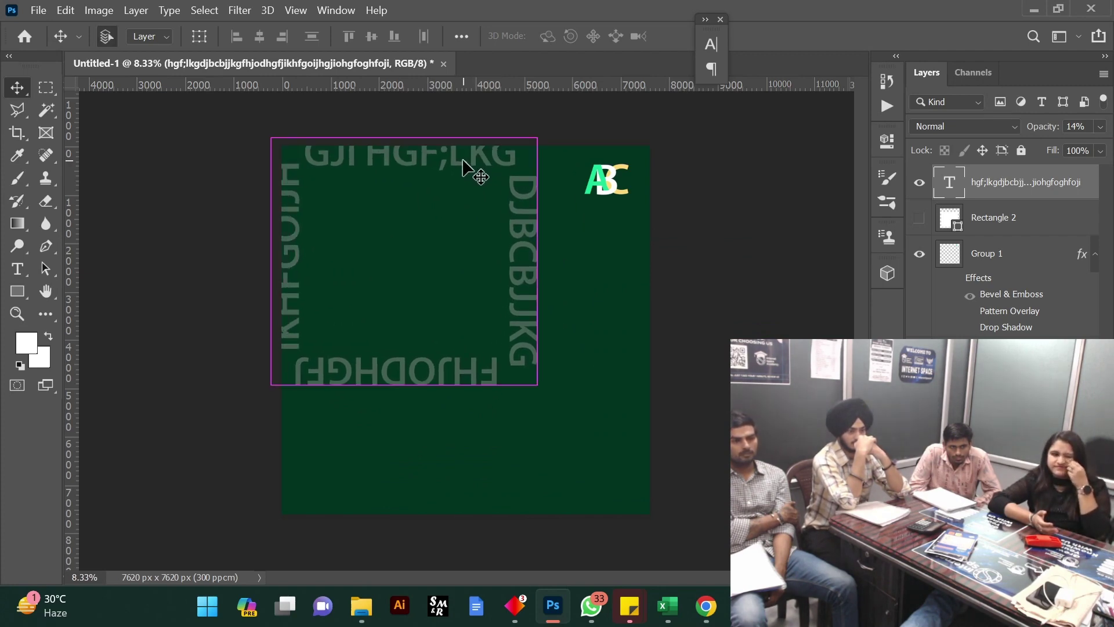
key(ctrl+t)
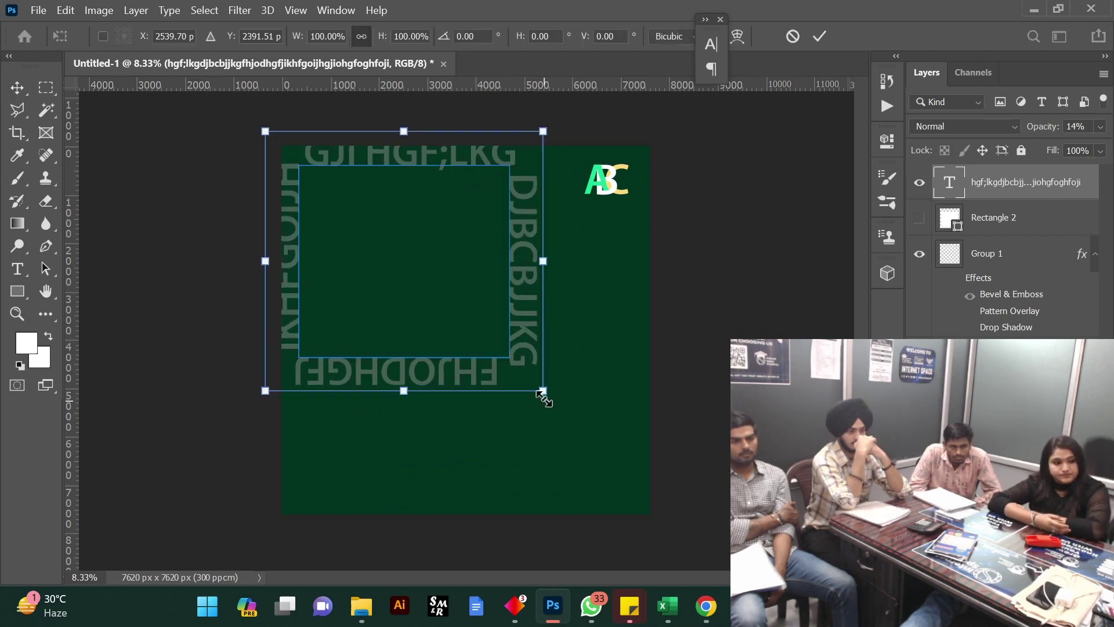
drag(554, 403, 624, 515)
click(821, 39)
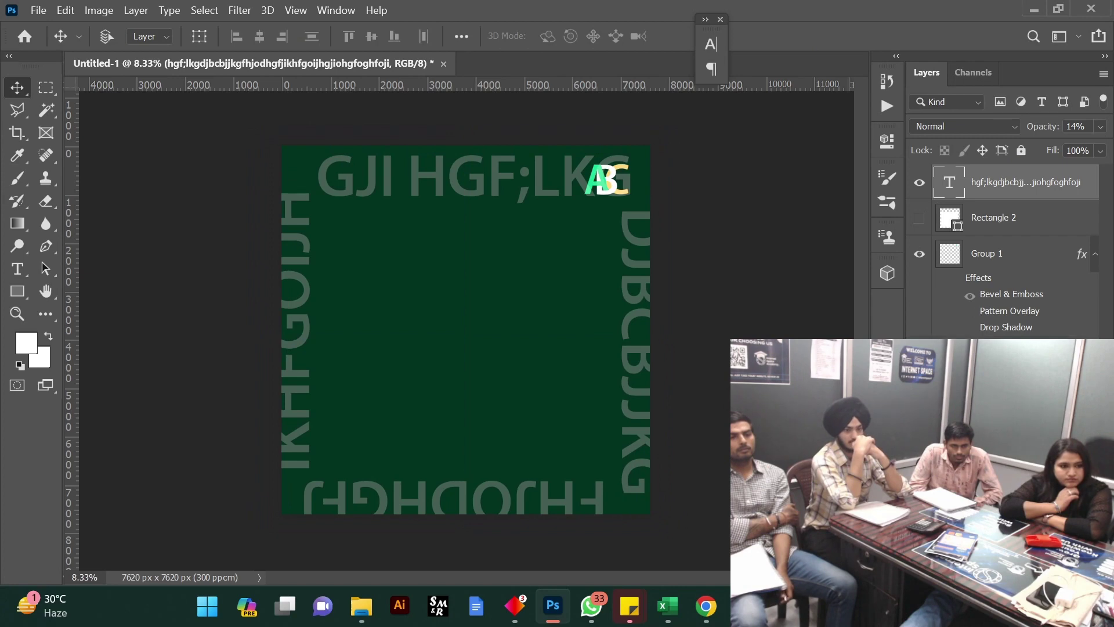
Merge the faint path text layer with the green background layer
scroll(1016, 249, down, 1)
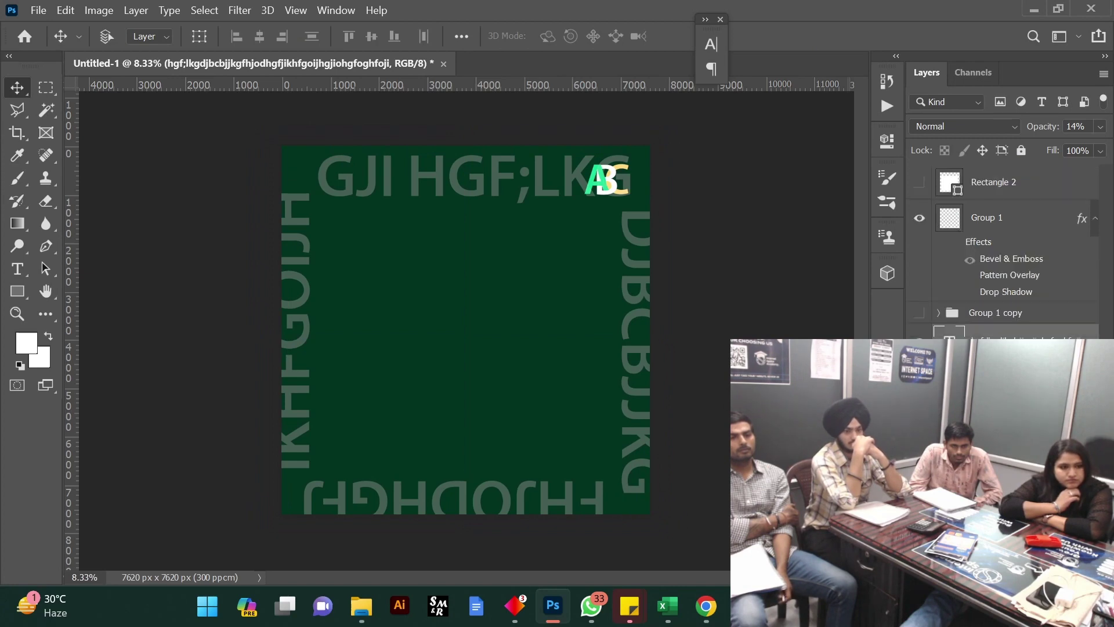
shift+click(1009, 447)
right_click(1010, 447)
click(951, 522)
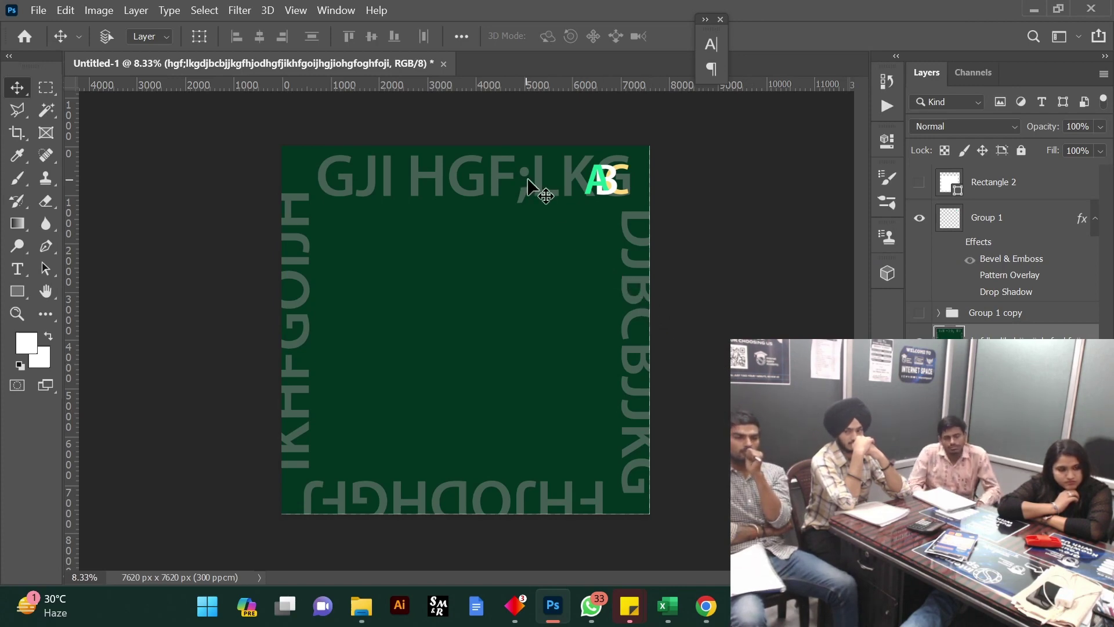
Scale the merged green background and text layer to about 101%
right_click(488, 366)
click(505, 373)
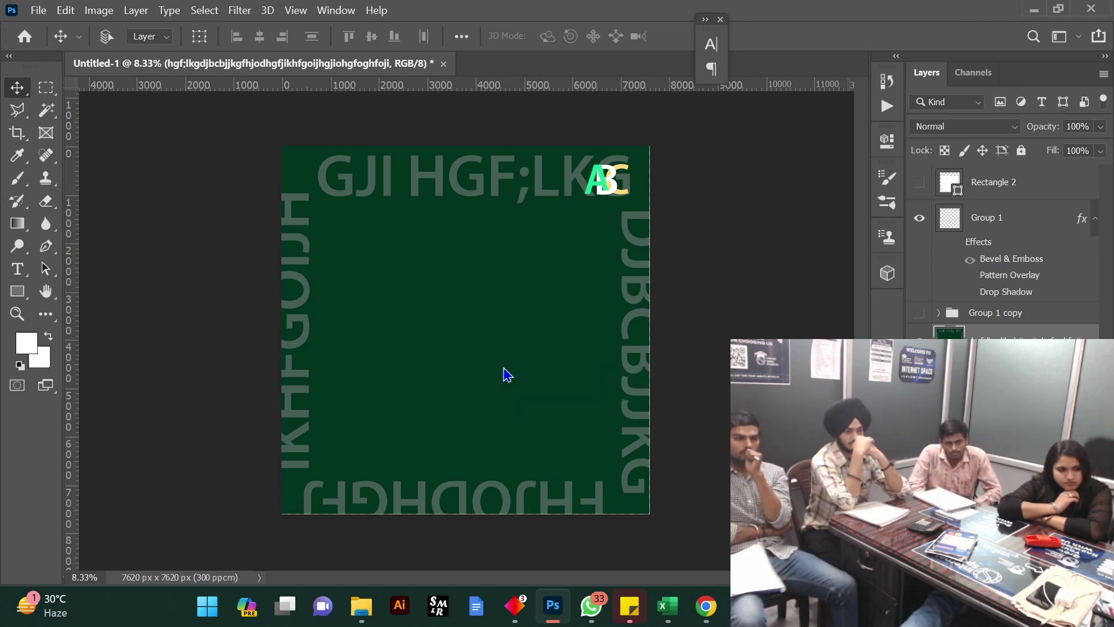
drag(505, 373, 510, 362)
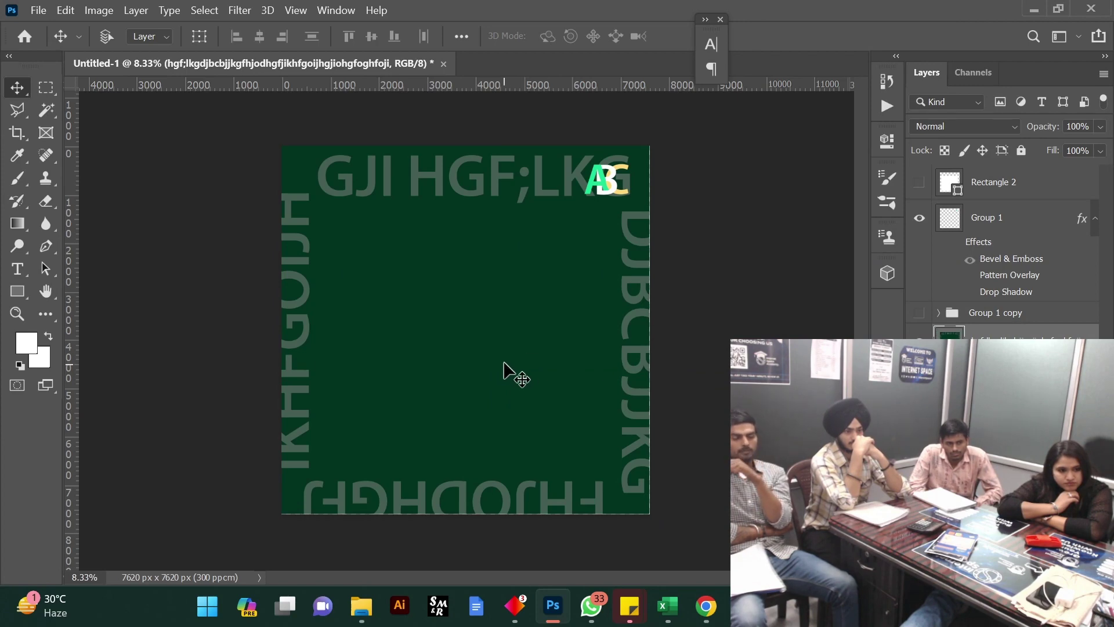
right_click(511, 326)
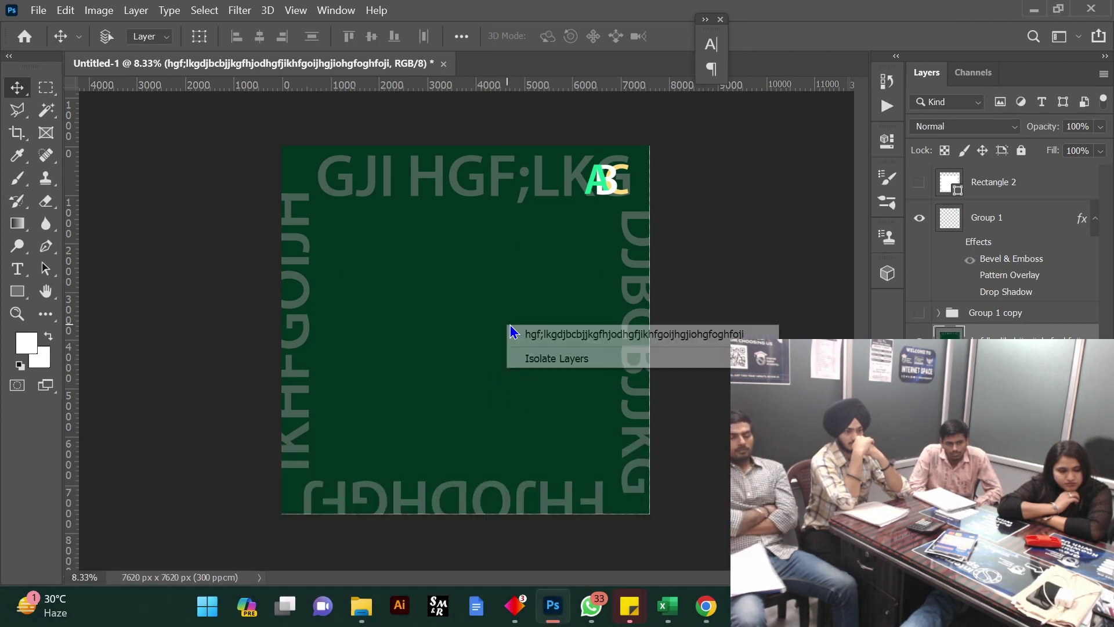
click(513, 333)
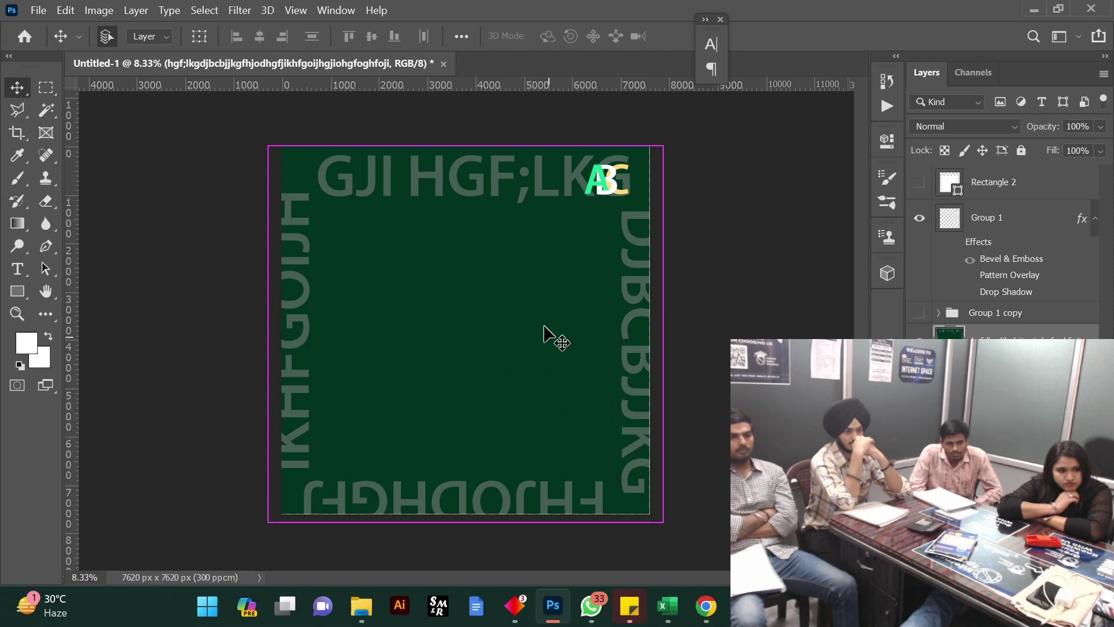
key(ctrl+t)
drag(657, 529, 661, 534)
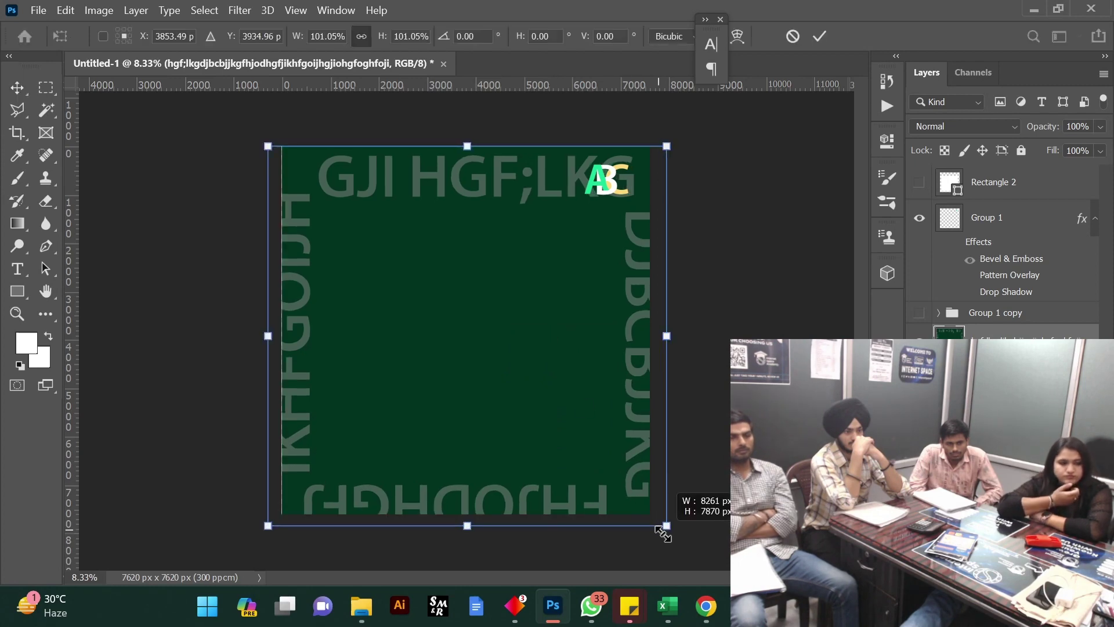
click(819, 37)
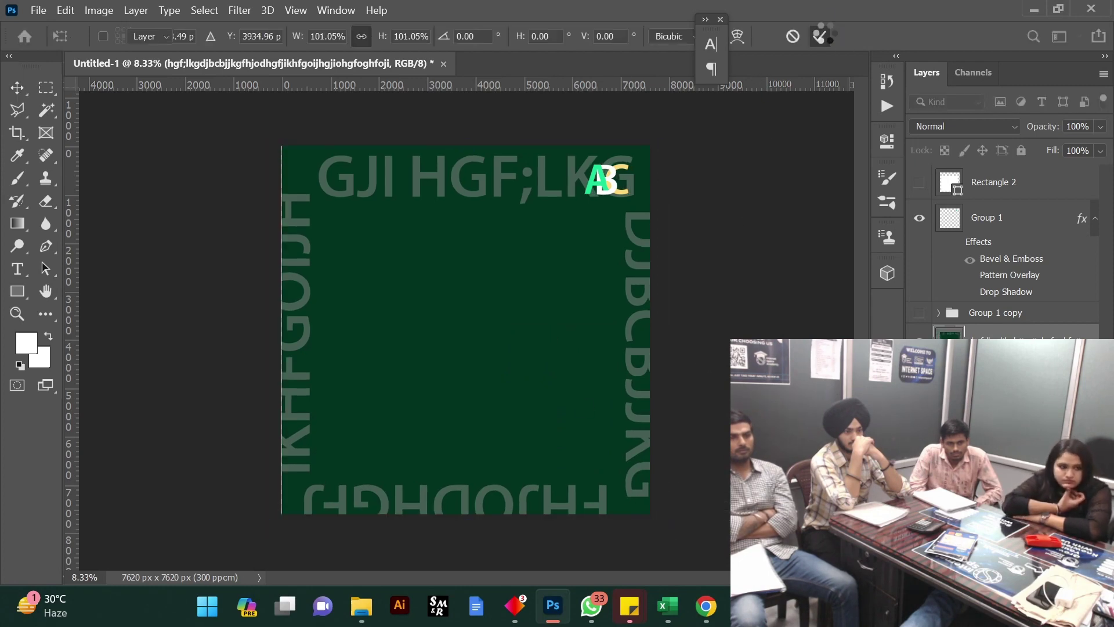
Move the ABC logo in Group 1 to the horizontal centre of the canvas, just below the upper line of faint text
right_click(619, 175)
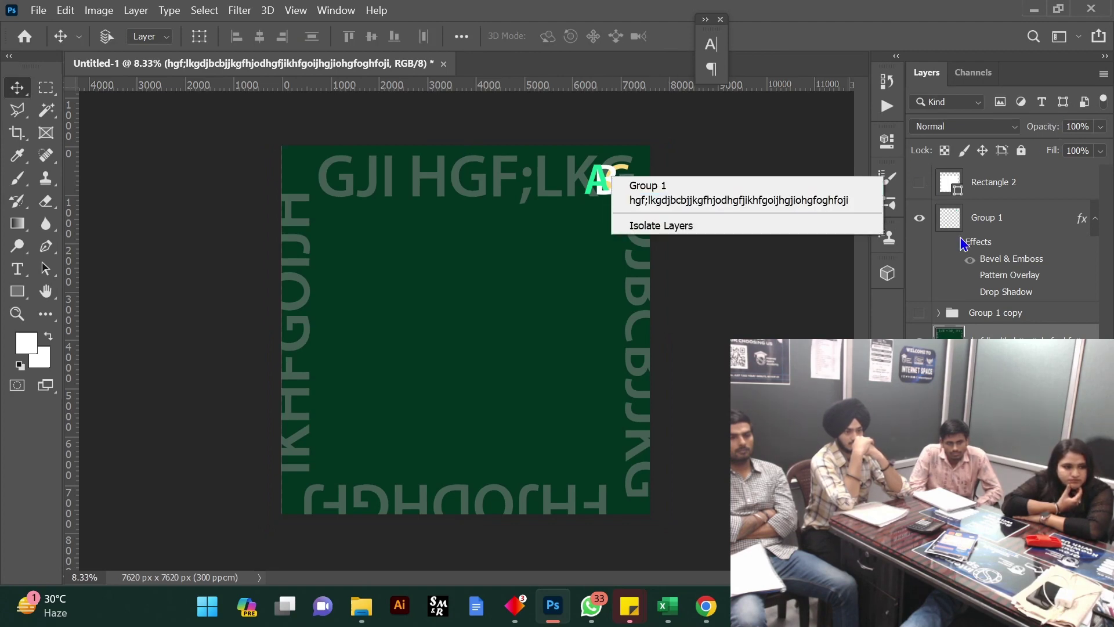
click(1050, 230)
click(1004, 231)
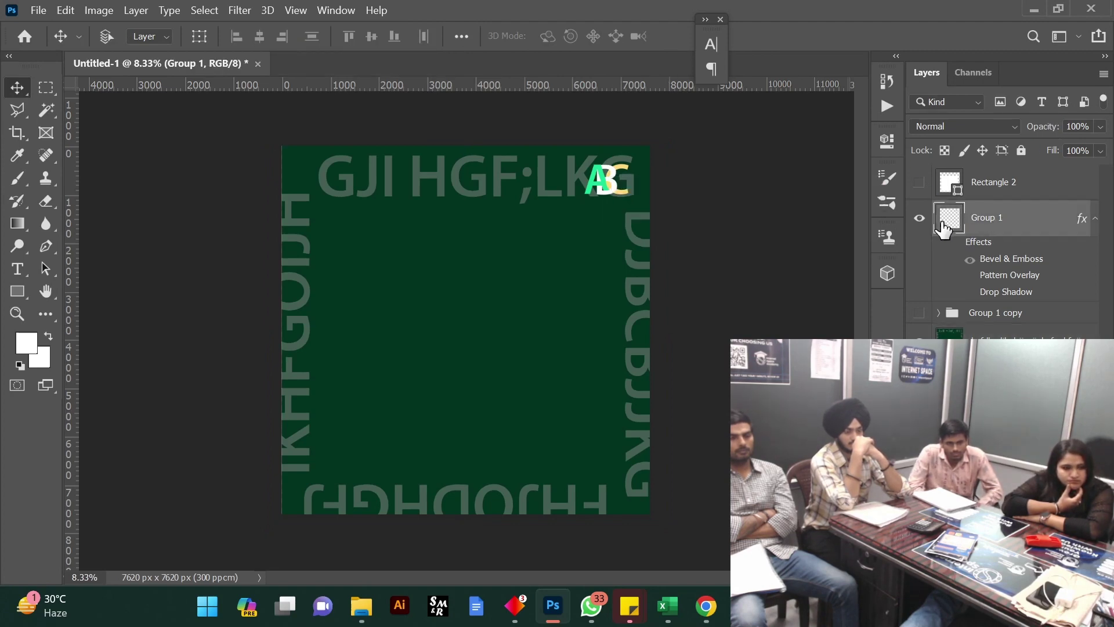
right_click(606, 181)
click(624, 192)
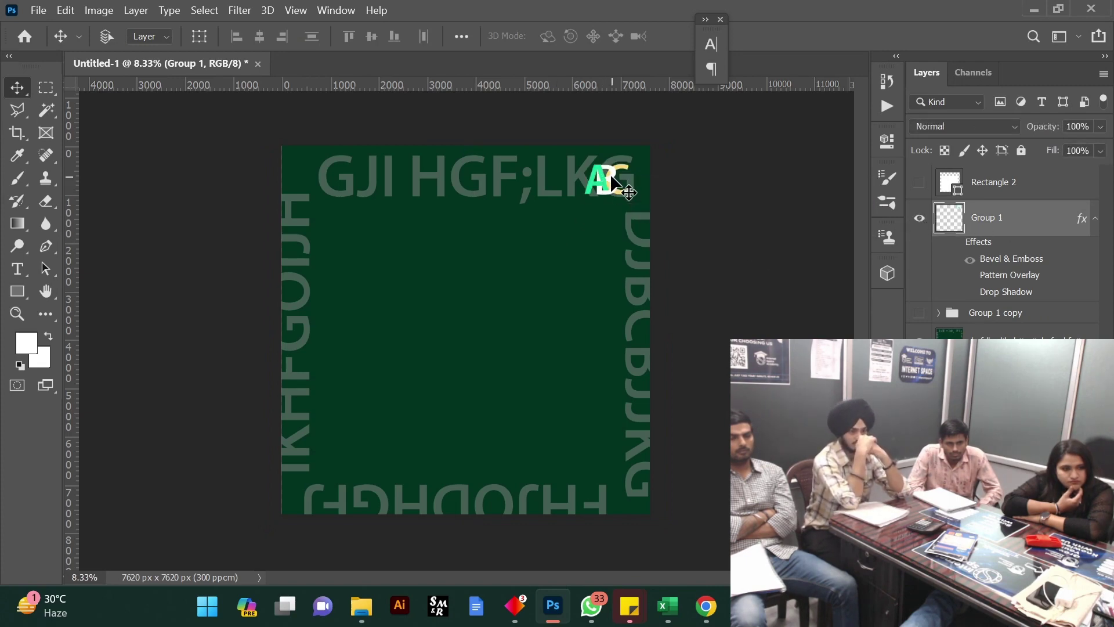
drag(616, 184, 472, 221)
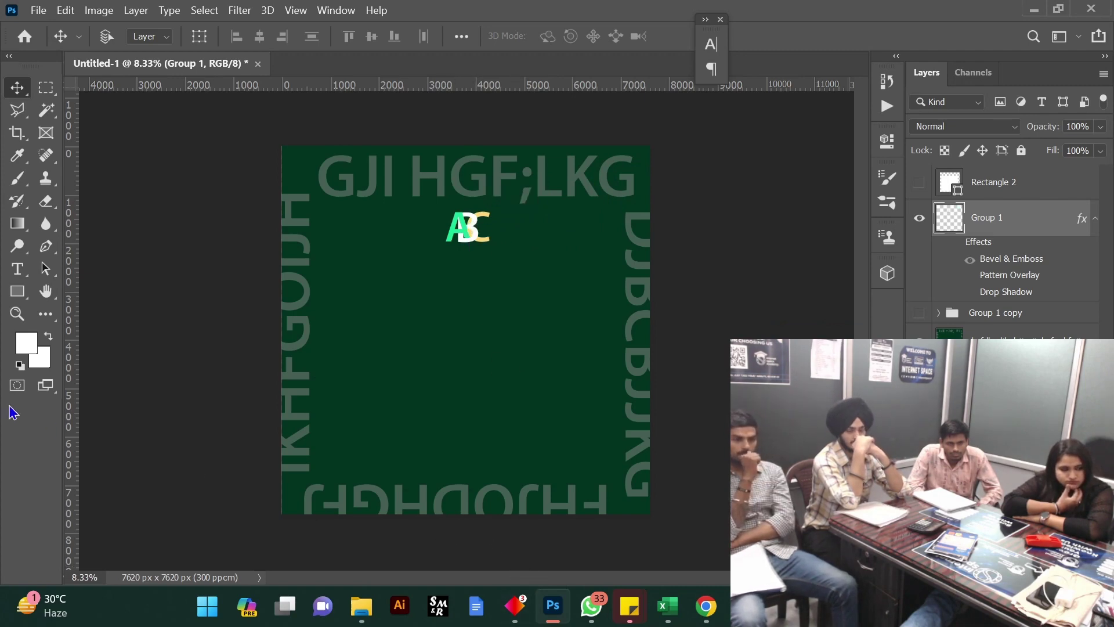
right_click(17, 291)
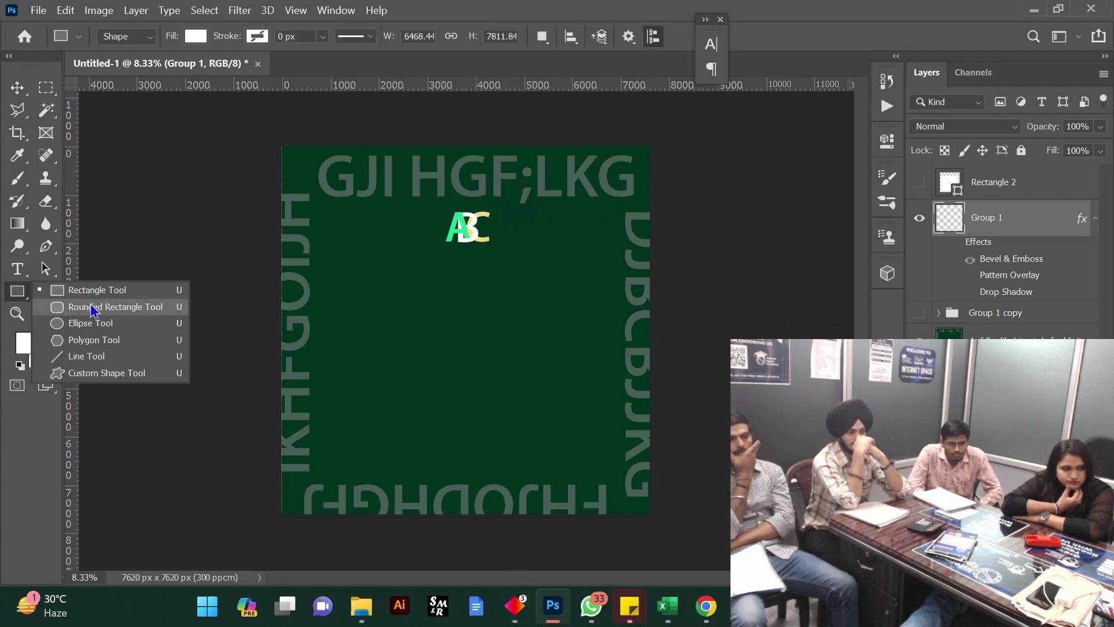
click(93, 310)
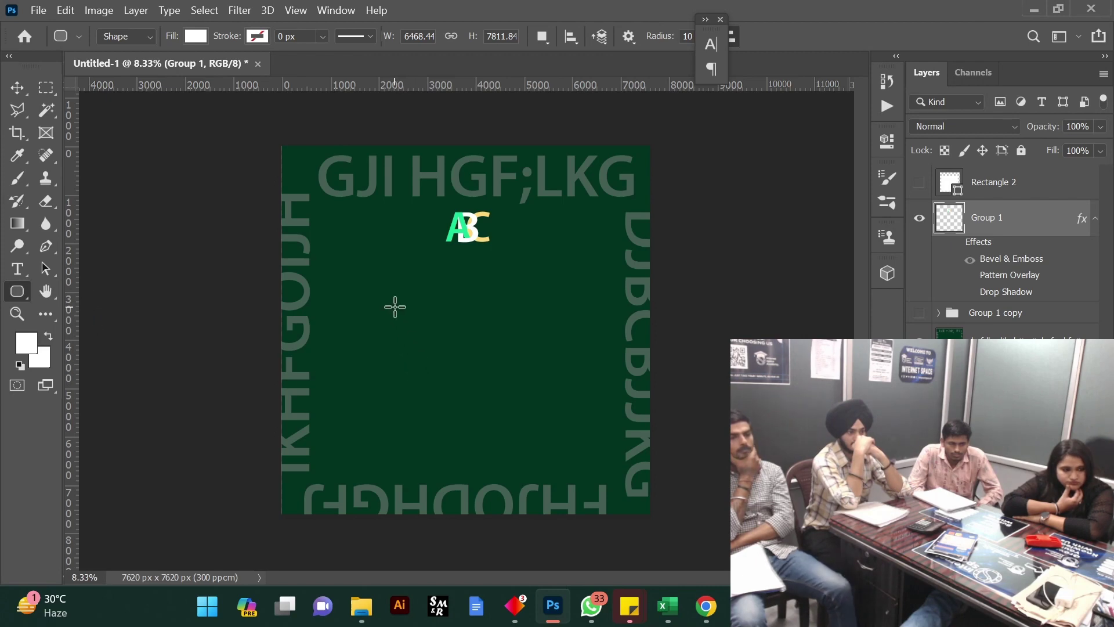
mouse_move(388, 280)
mouse_down()
mouse_move(448, 345)
mouse_move(402, 308)
mouse_move(417, 307)
mouse_up()
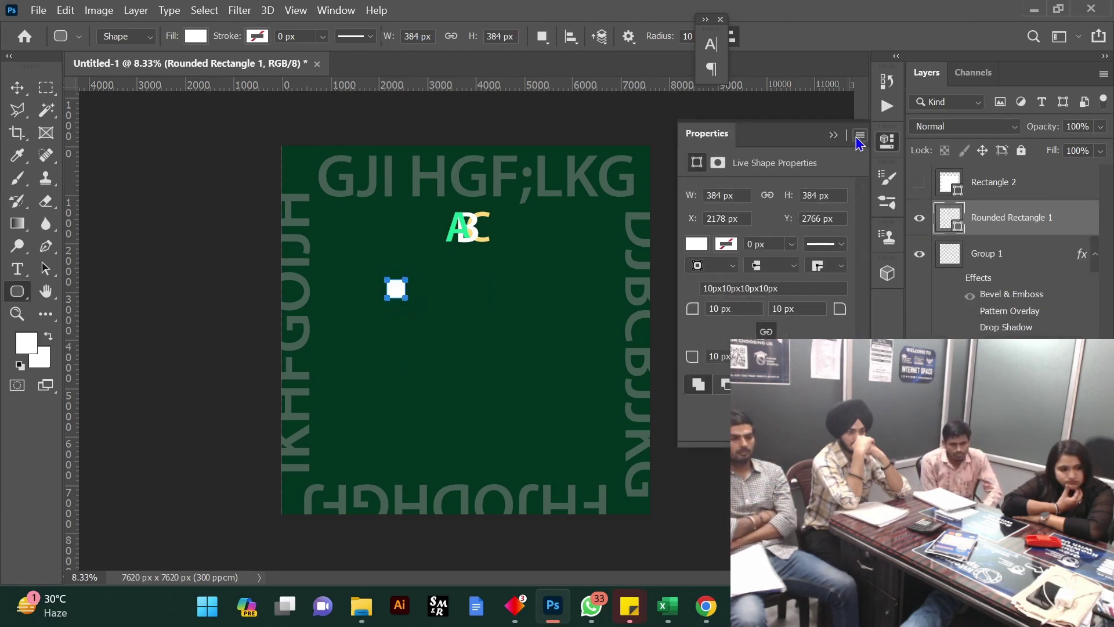
click(835, 134)
key(ctrl+z)
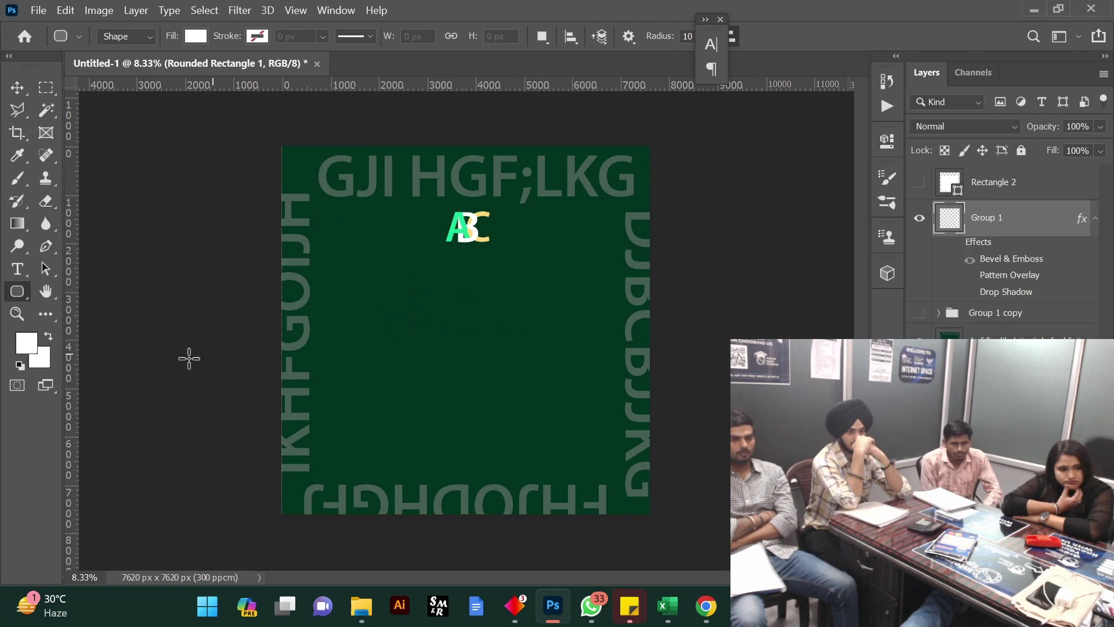
Draw a white circle about 3576 px in diameter and centre it horizontally below the ABC logo
right_click(17, 290)
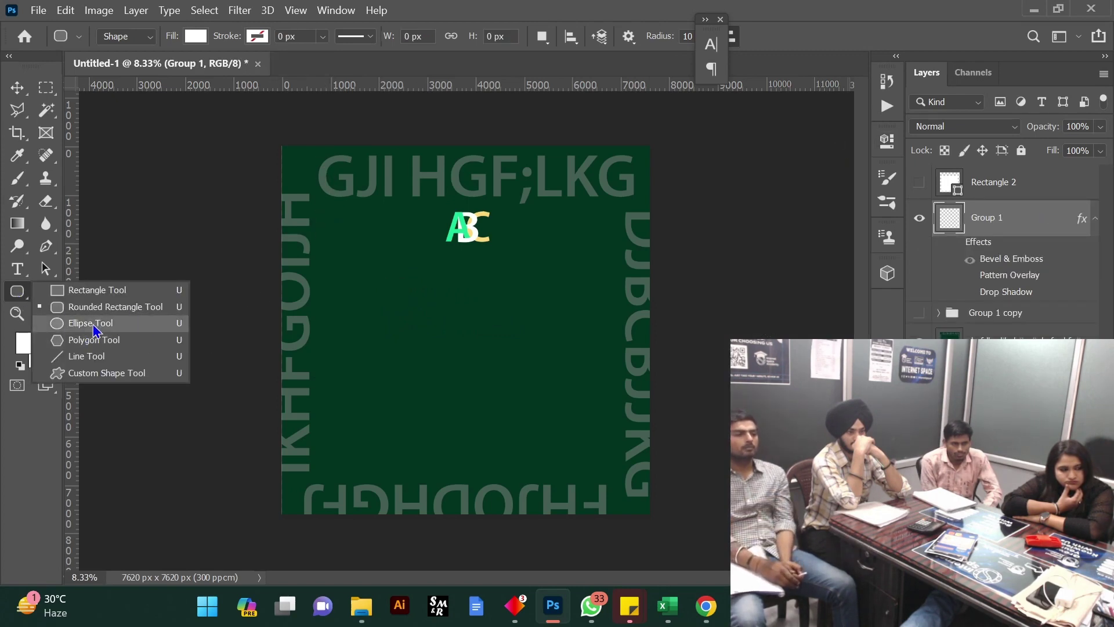
click(91, 323)
drag(364, 301, 524, 459)
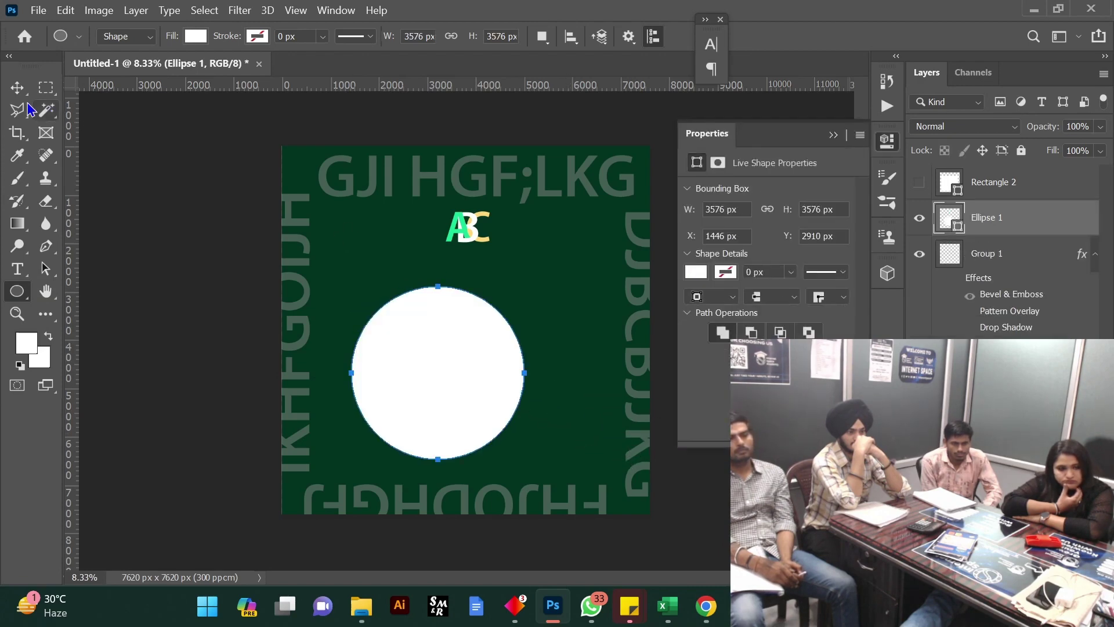
click(17, 87)
drag(465, 380, 492, 380)
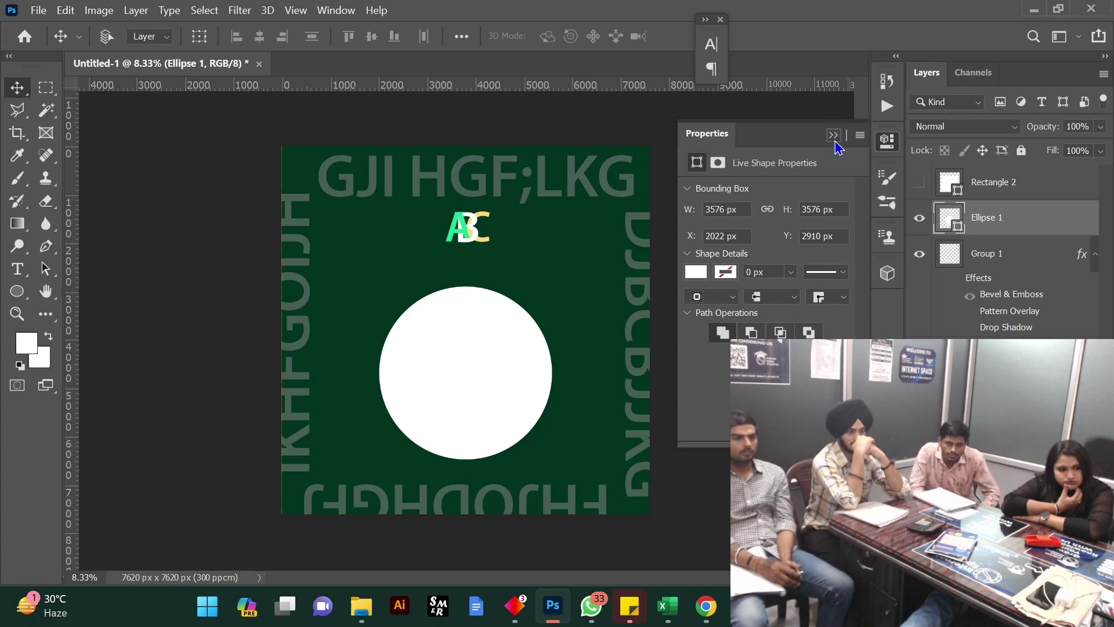
click(833, 135)
Add white Myriad Pro Semibold 117 pt text "INTERNET SPACE" along the outside of the circle's outline
click(18, 314)
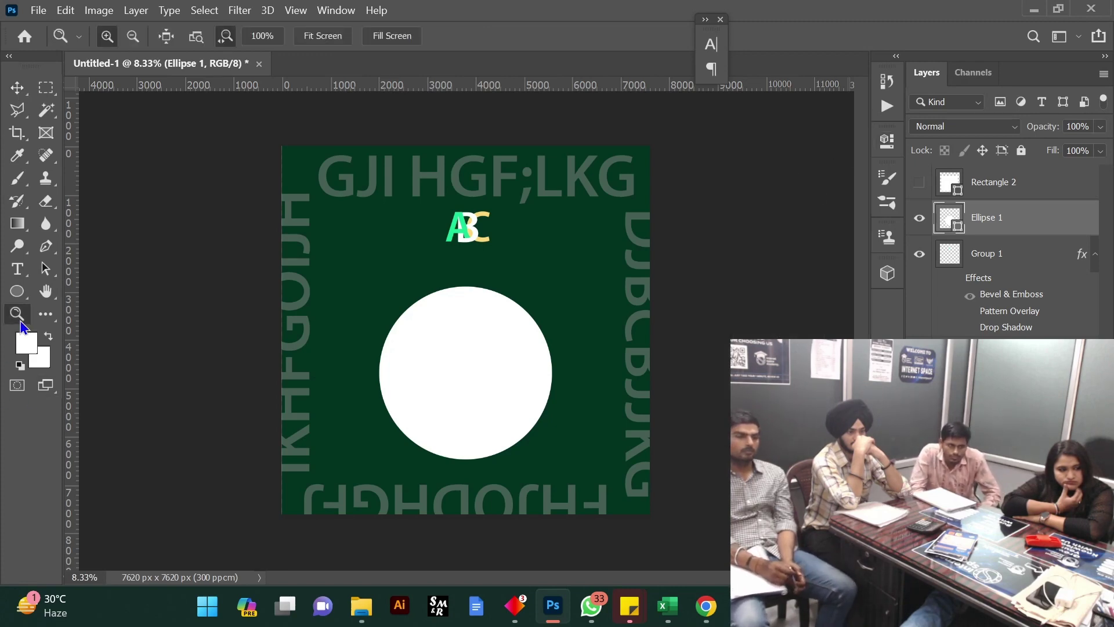
click(469, 421)
click(467, 420)
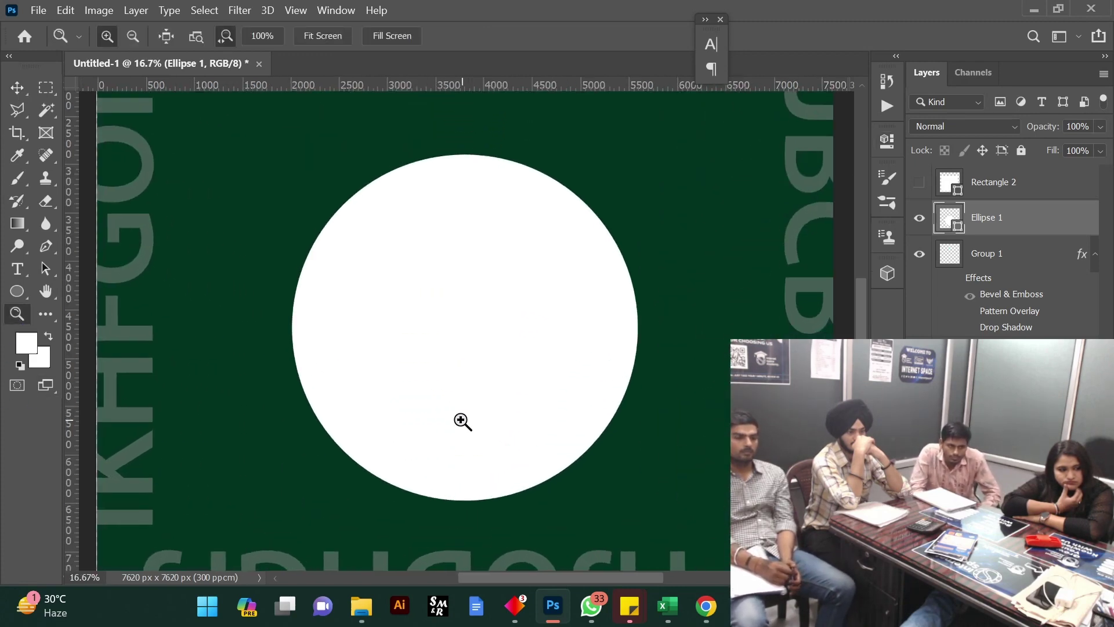
click(17, 268)
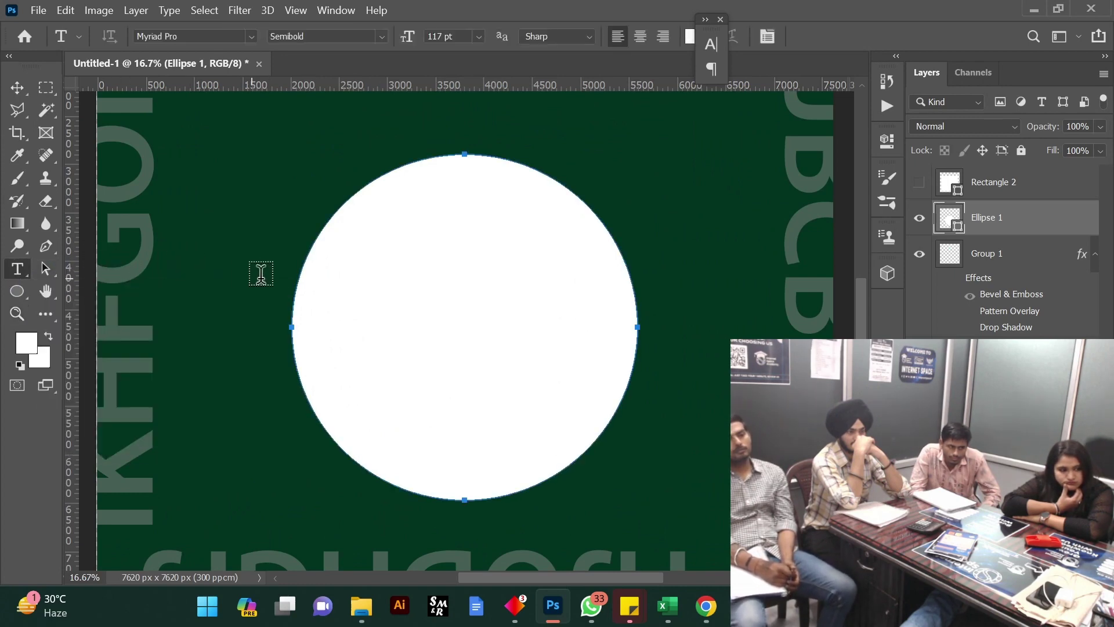
click(303, 270)
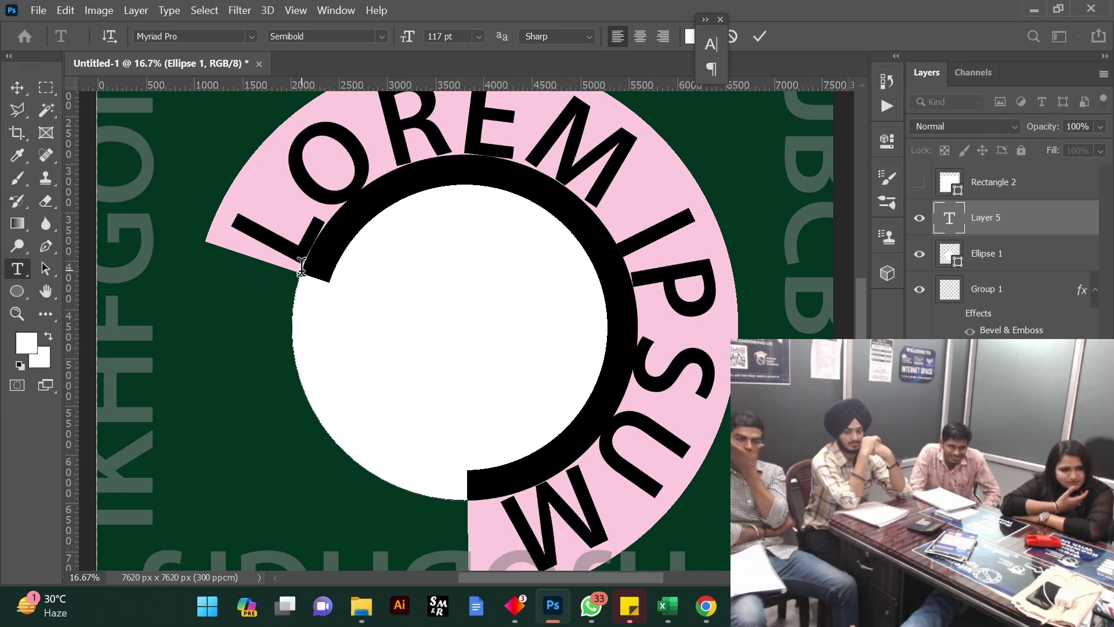
text(IN)
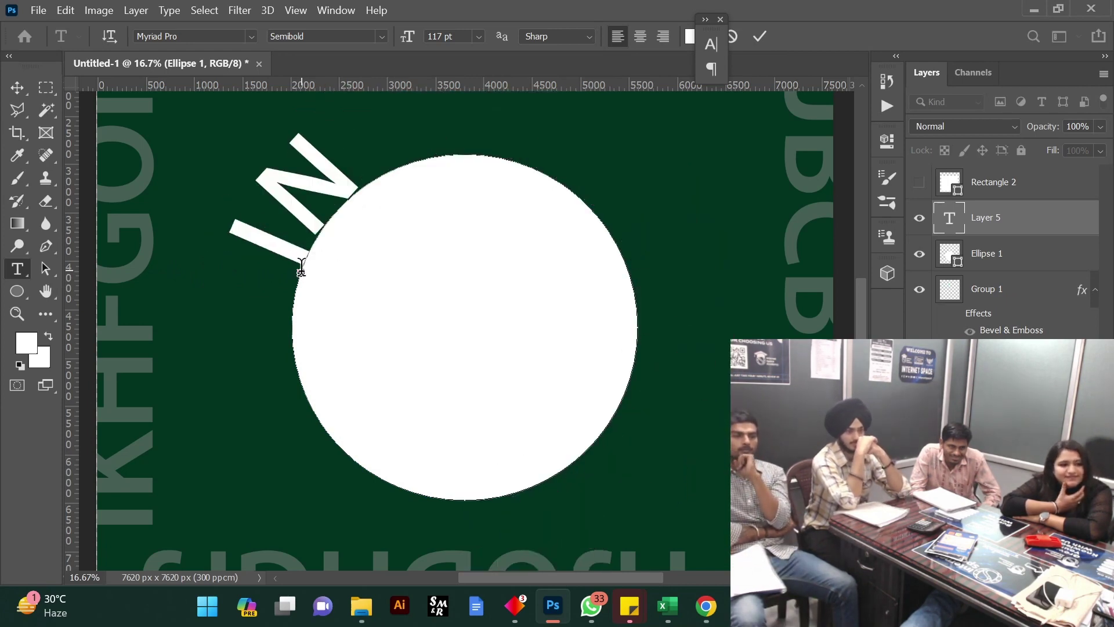
text(TERN)
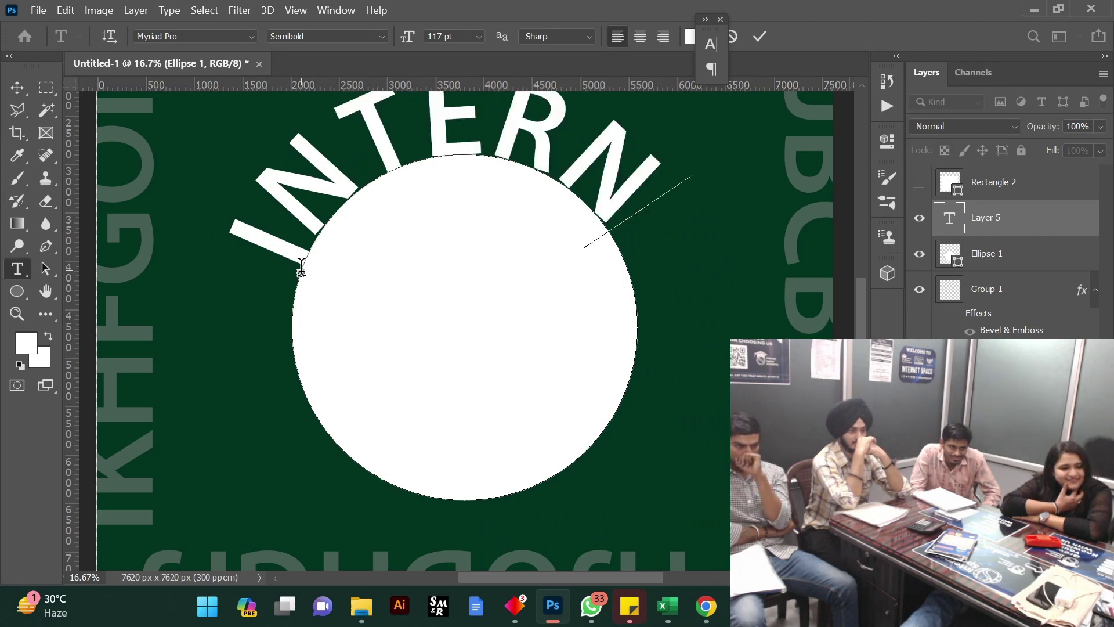
text(ET)
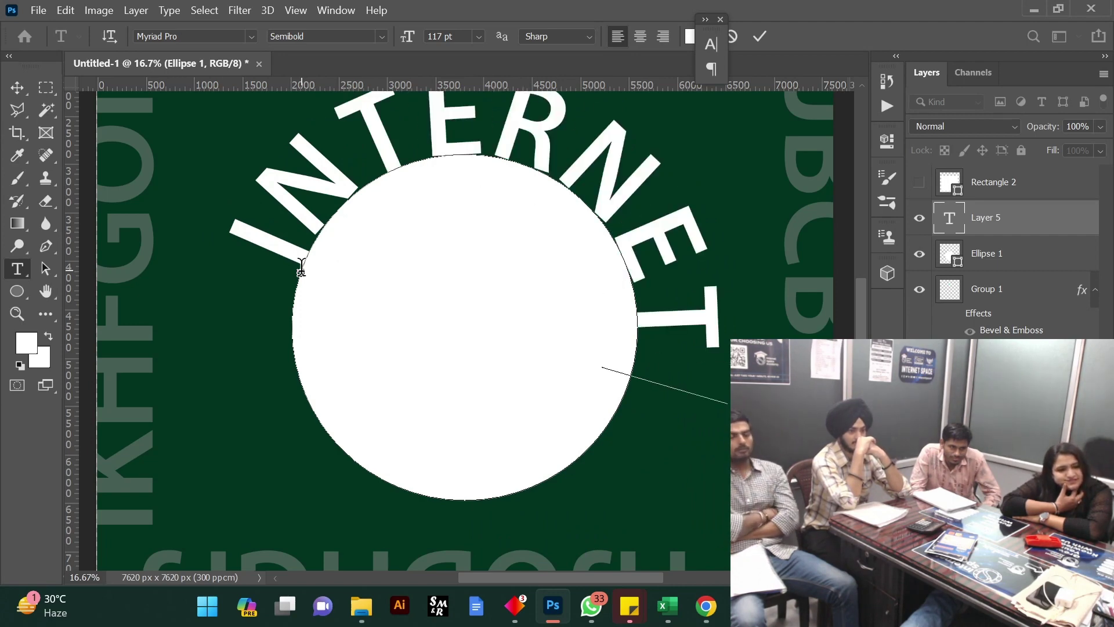
text( SPACE)
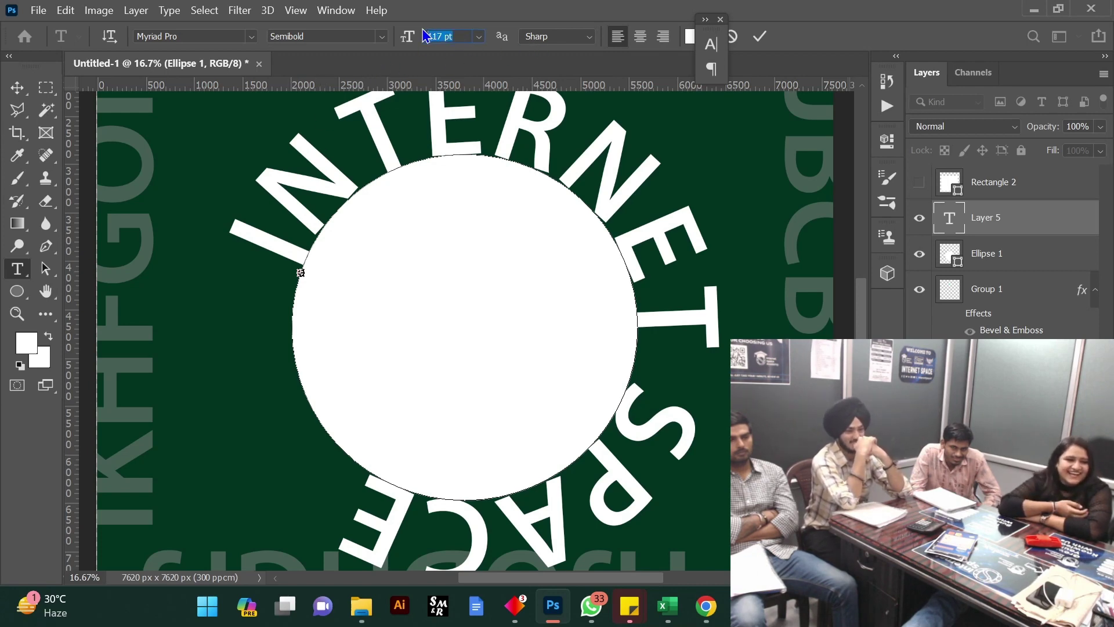
Append "ACADEMY" to the circular text and set the size of "INTERNET SPACE" to 64 pt
click(418, 115)
key(ctrl+a)
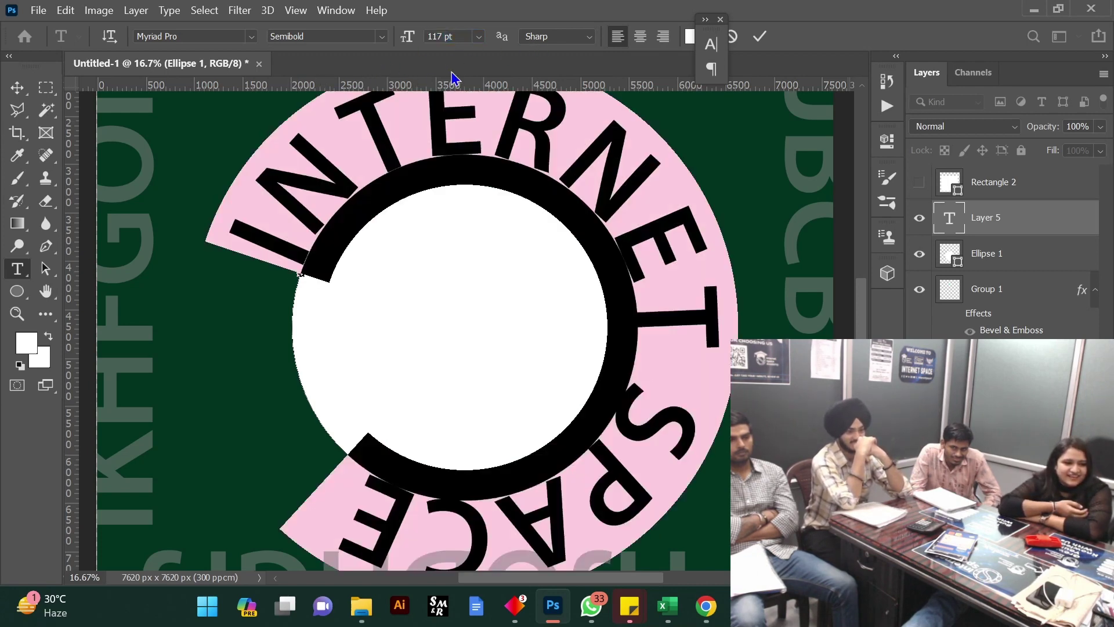
drag(402, 47, 364, 66)
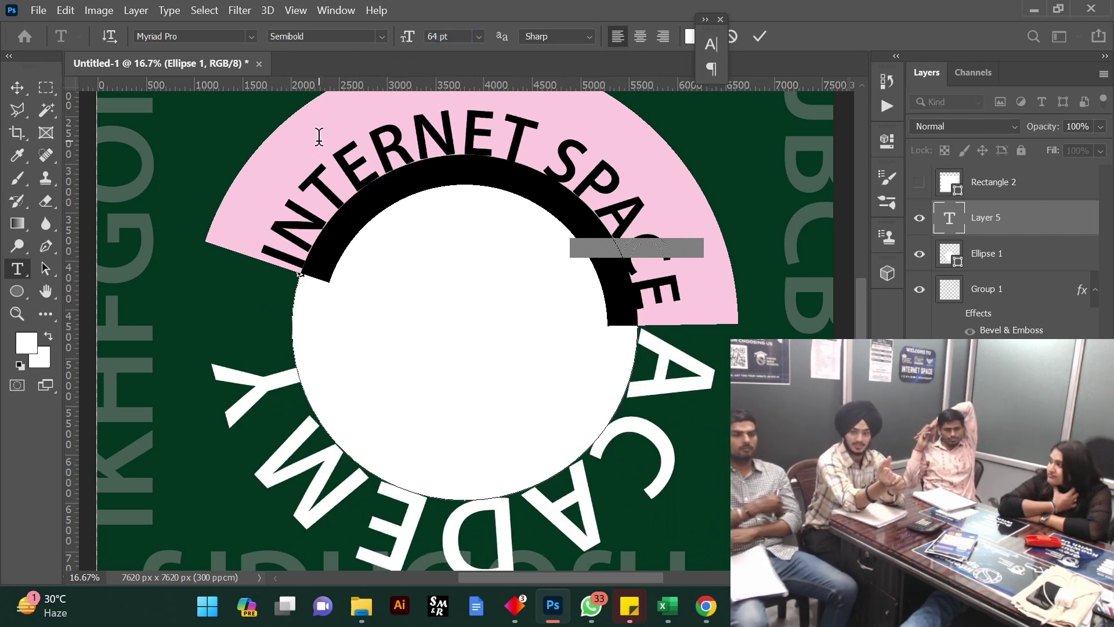
Widen the gap before "ACADEMY" to shift it around the circle, and hide the Ellipse 1 layer
click(313, 178)
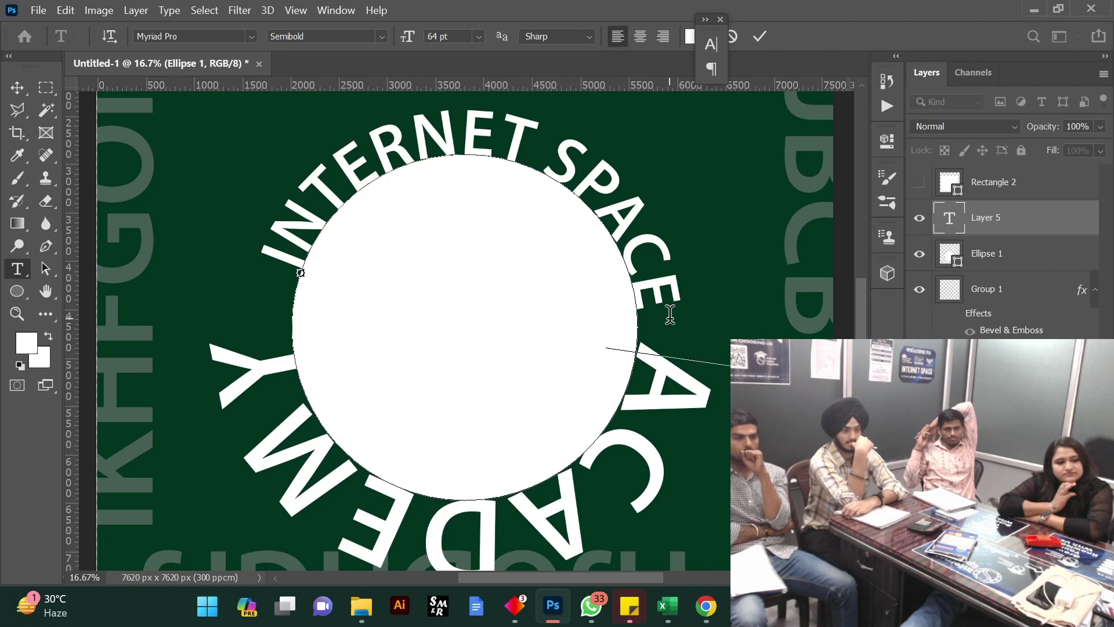
click(759, 52)
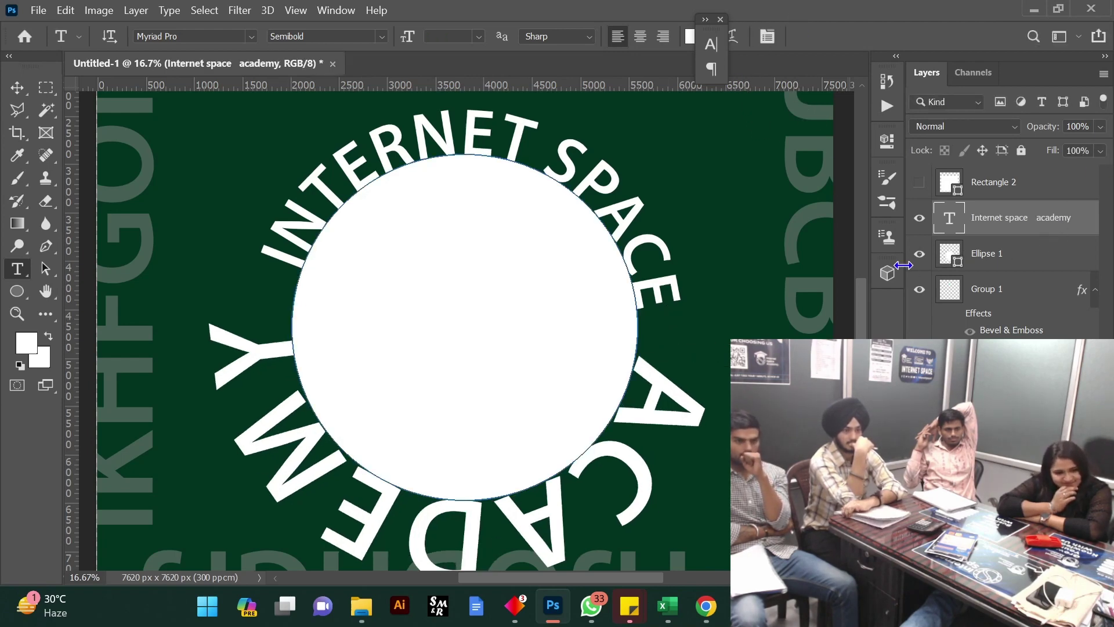
click(919, 254)
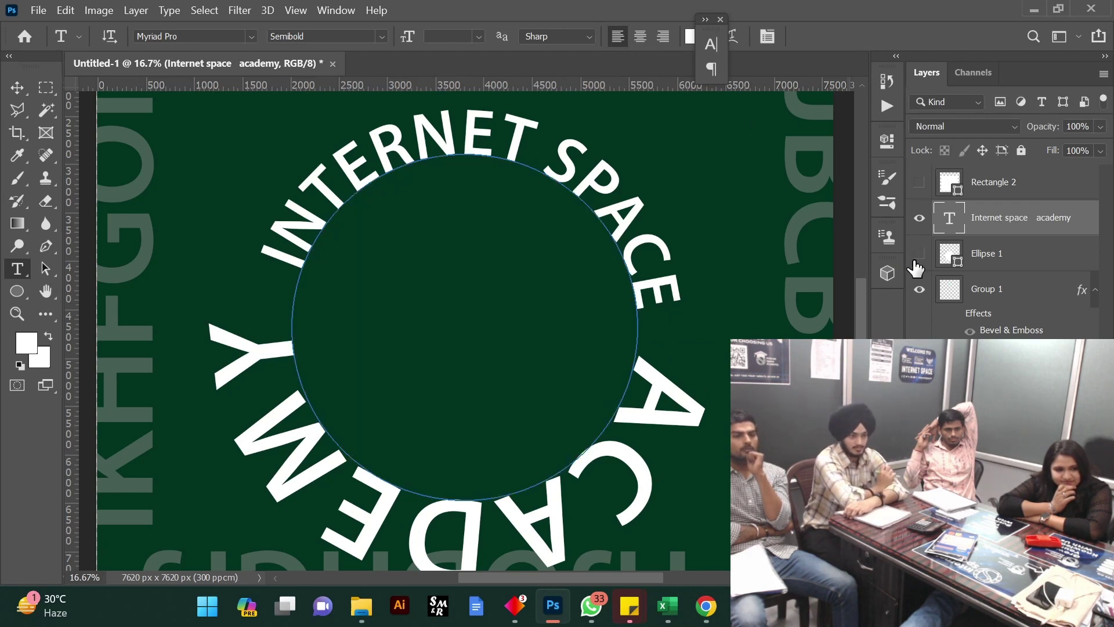
Make the Ellipse 1 layer visible again and select it
click(919, 254)
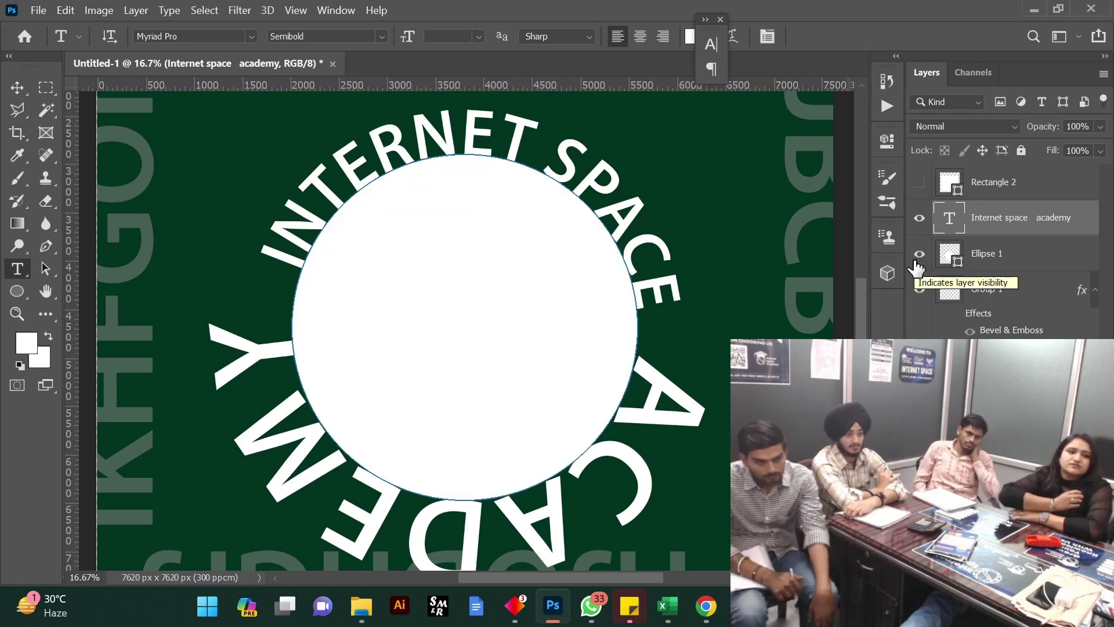
click(918, 258)
click(918, 259)
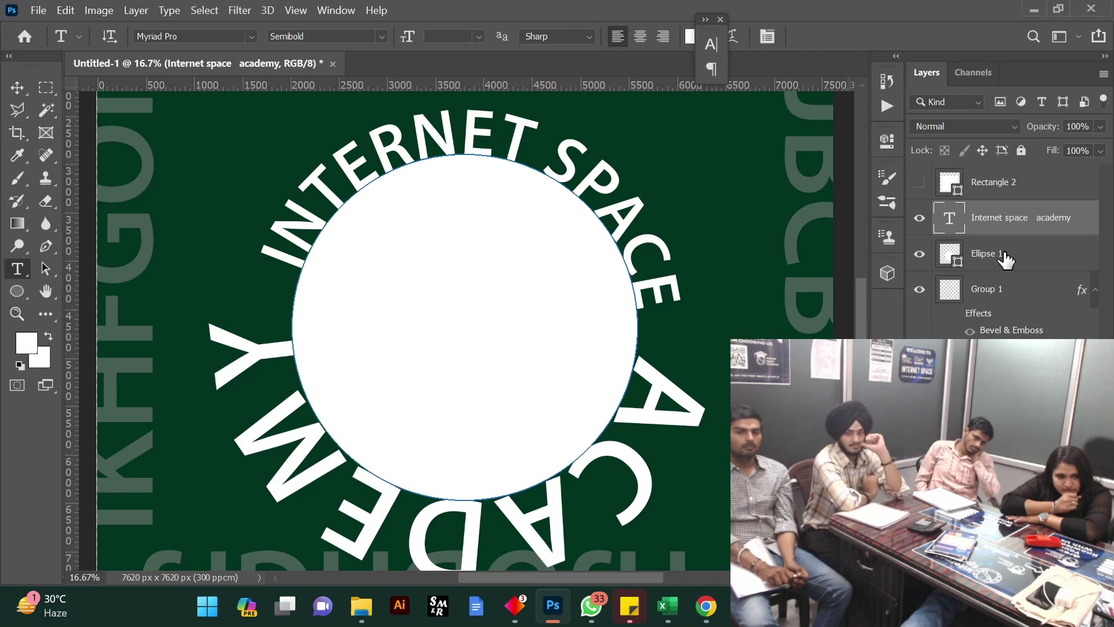
click(943, 256)
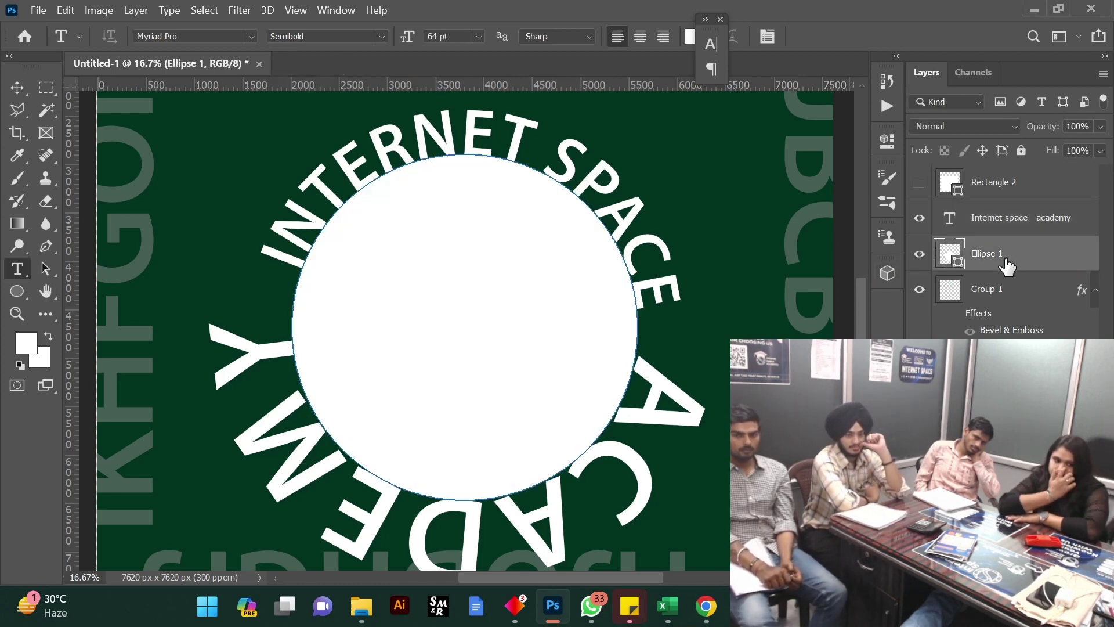
Apply a dark navy Color Overlay (H 219, S 91, B 33) to the Ellipse 1 layer at 100% opacity
right_click(1007, 264)
click(898, 29)
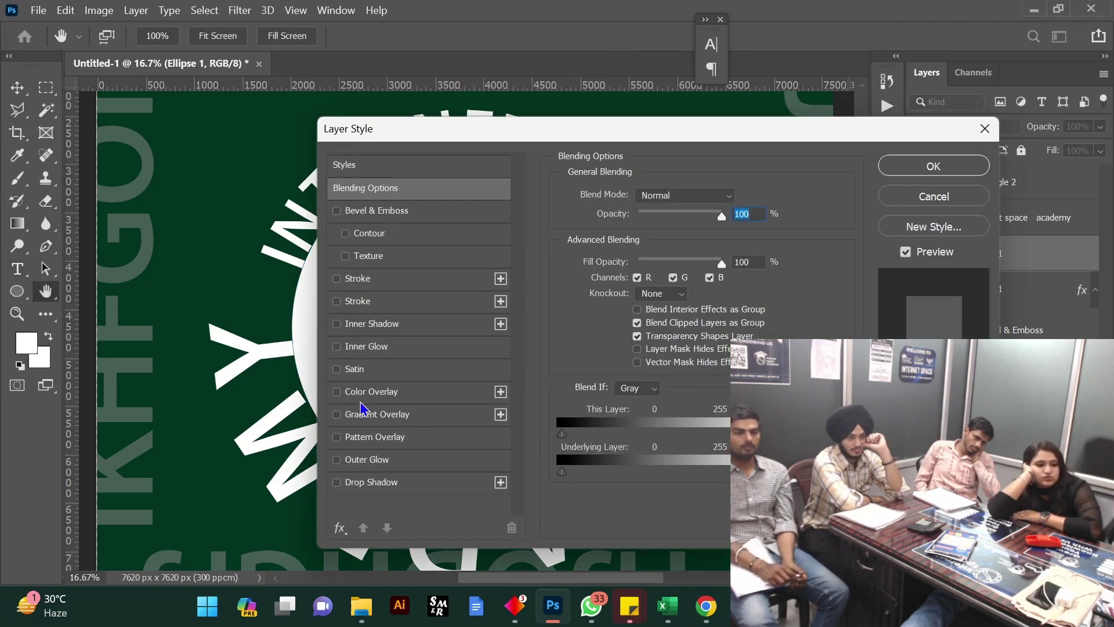
click(365, 392)
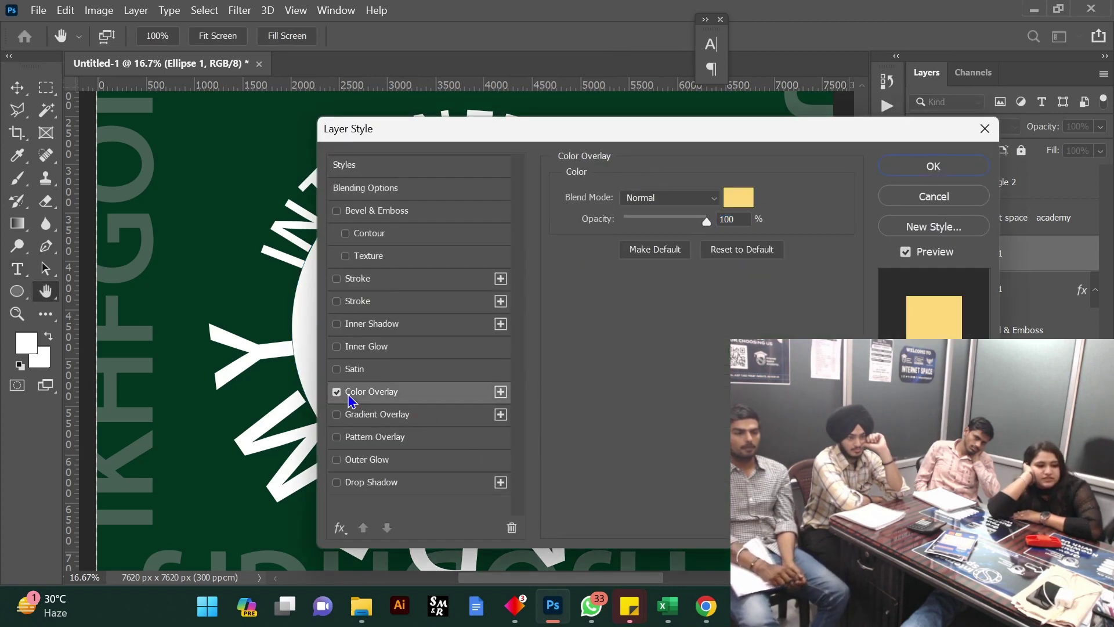
click(744, 200)
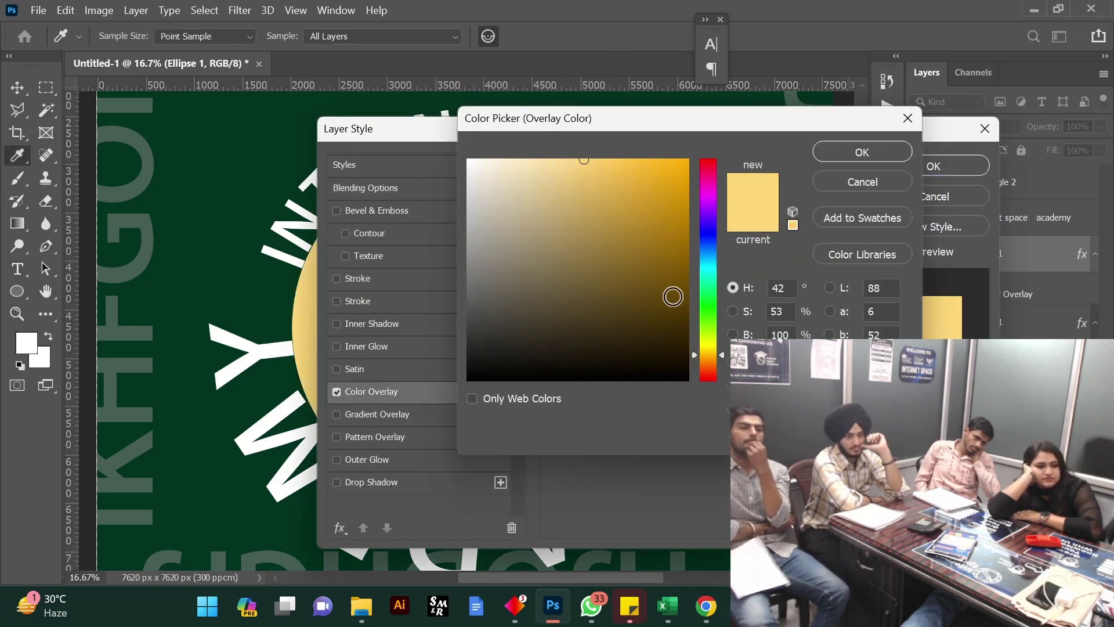
click(710, 246)
drag(659, 211, 672, 334)
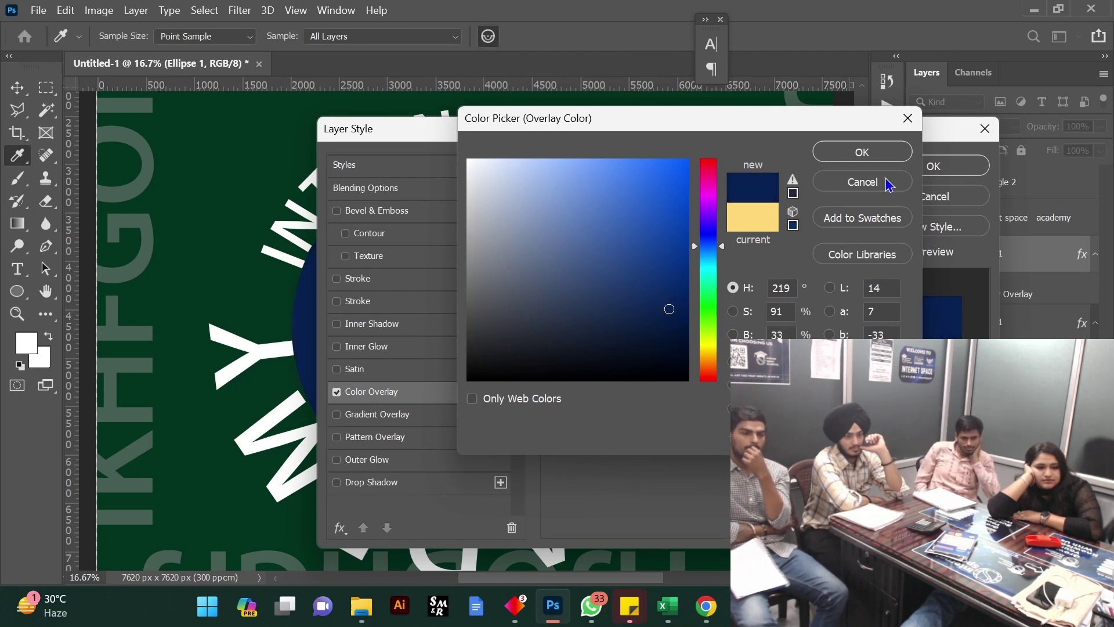
click(859, 153)
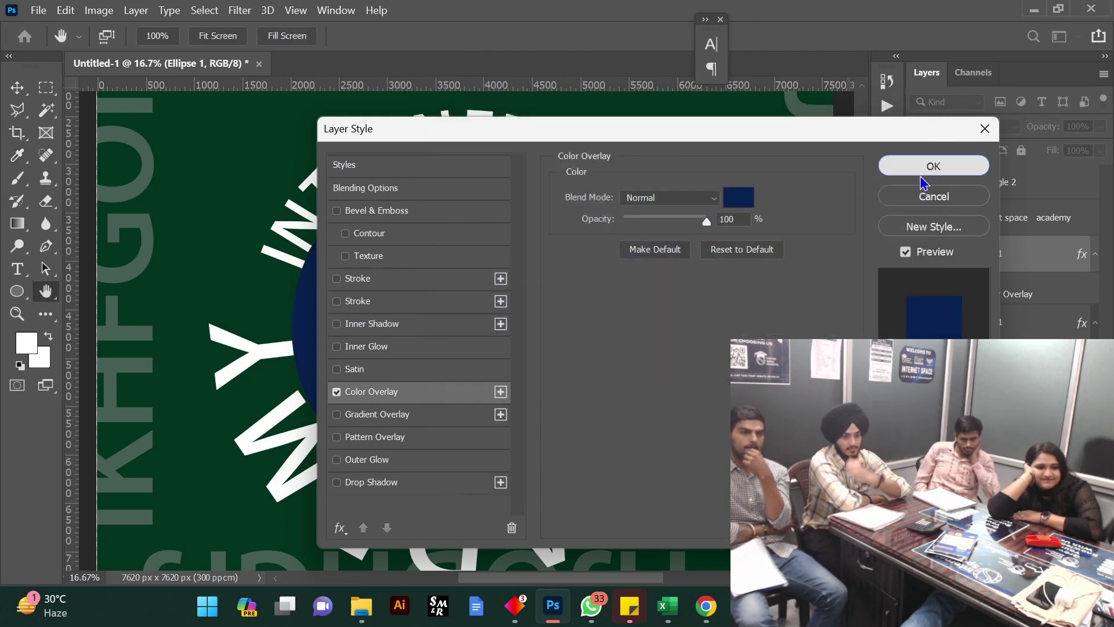
click(926, 173)
click(920, 182)
Go to the desktop and check the logo images in the "is logo" folder
key(super+d)
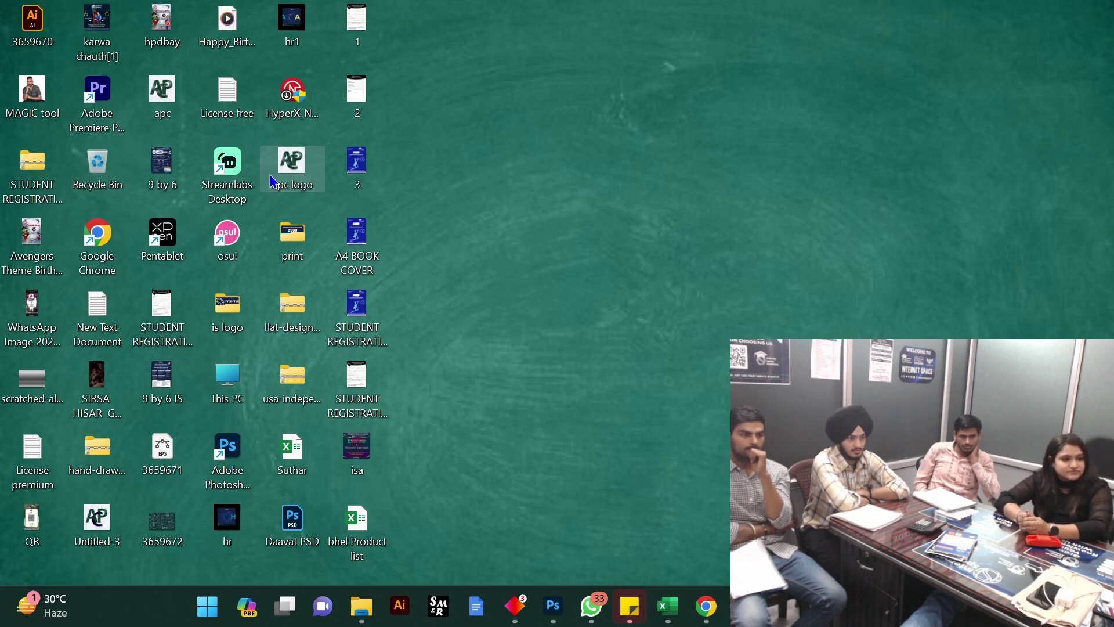
click(231, 321)
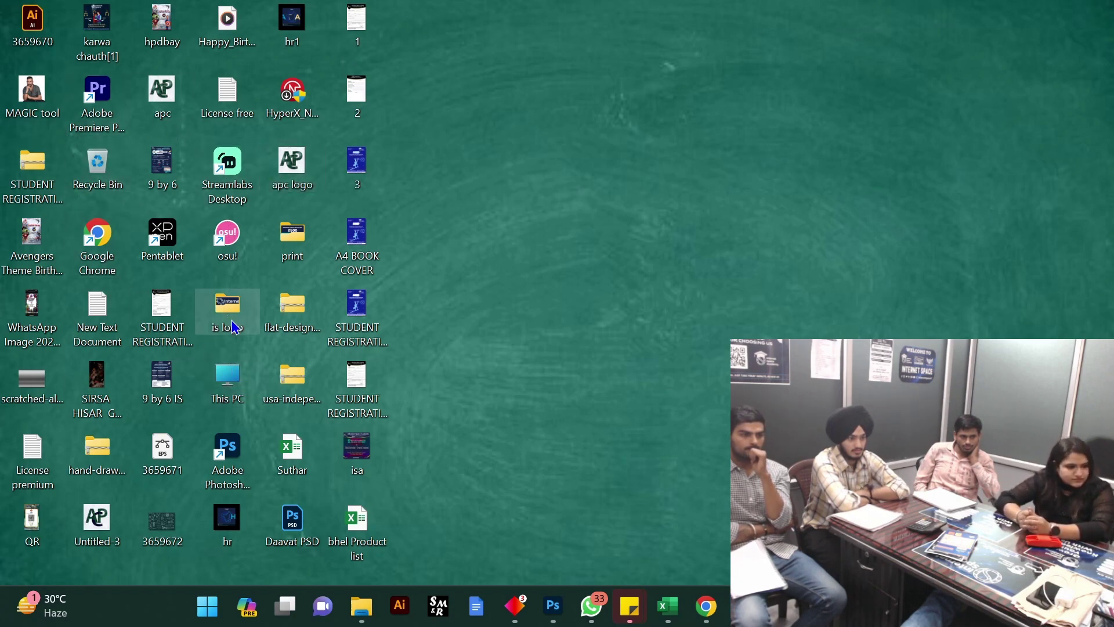
double_click(230, 321)
click(716, 174)
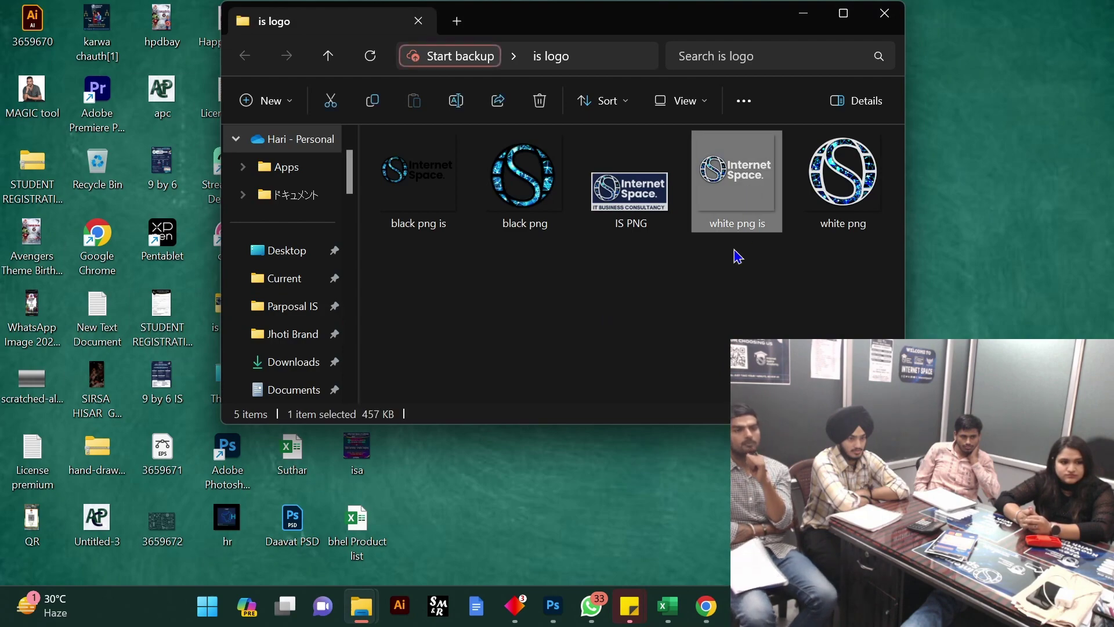
click(707, 605)
drag(607, 531, 472, 262)
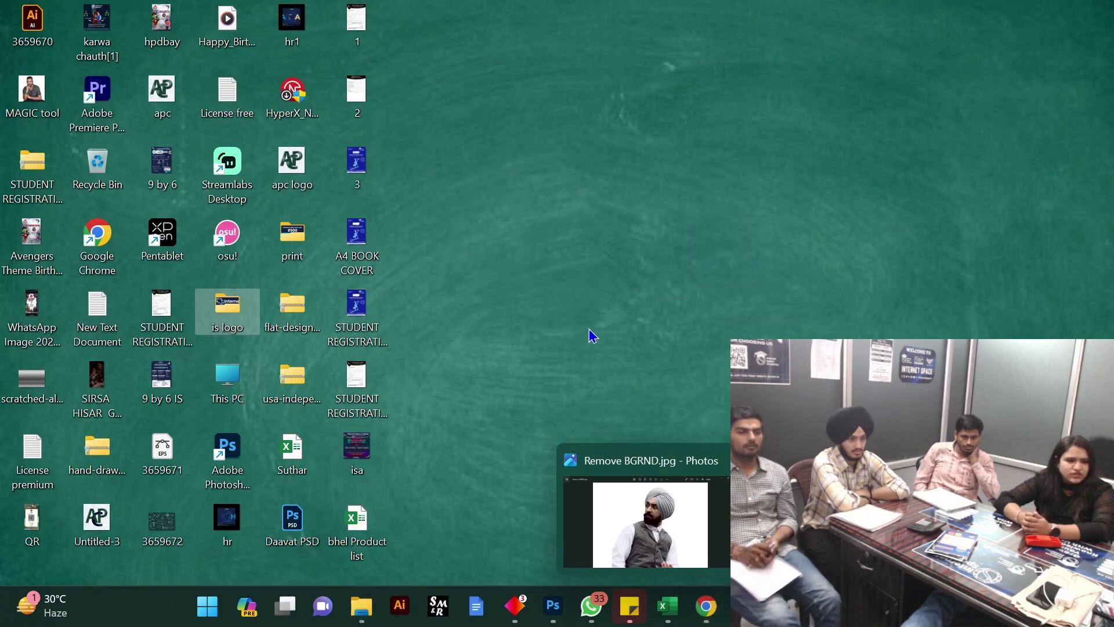
Switch to the open File Explorer window and open the New Volume (E:) drive
mouse_move(365, 609)
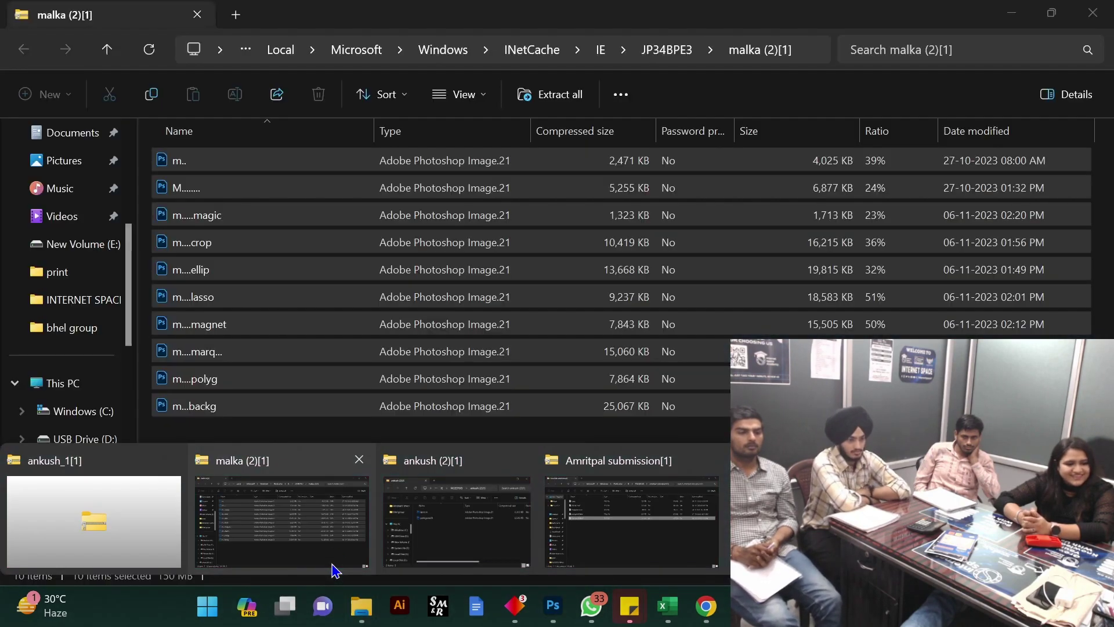
click(327, 558)
scroll(27, 510, down, 1)
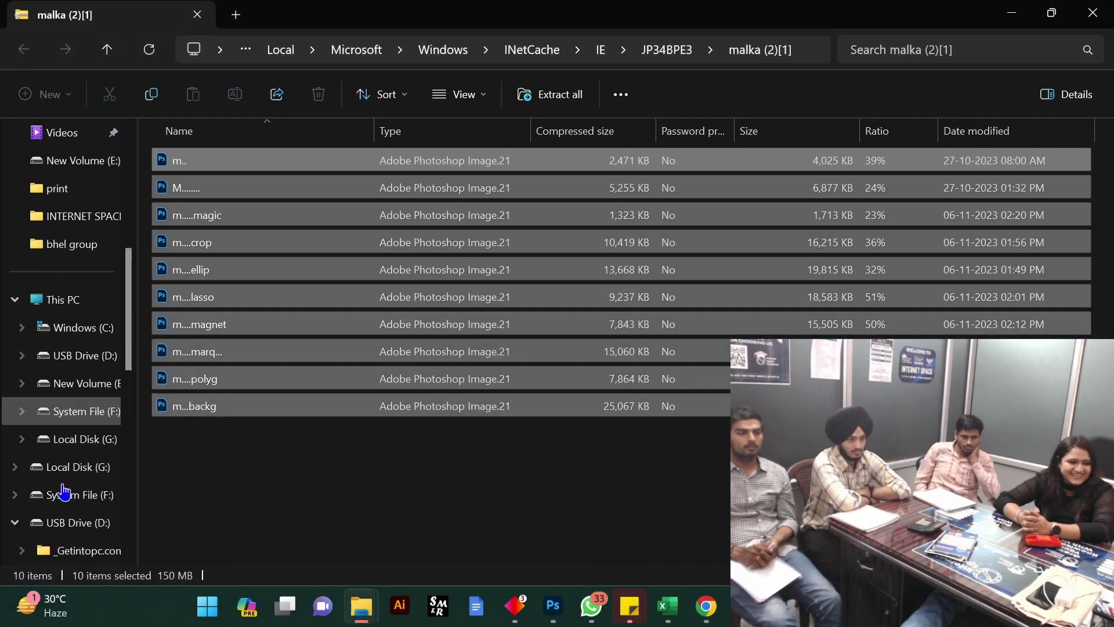
click(56, 494)
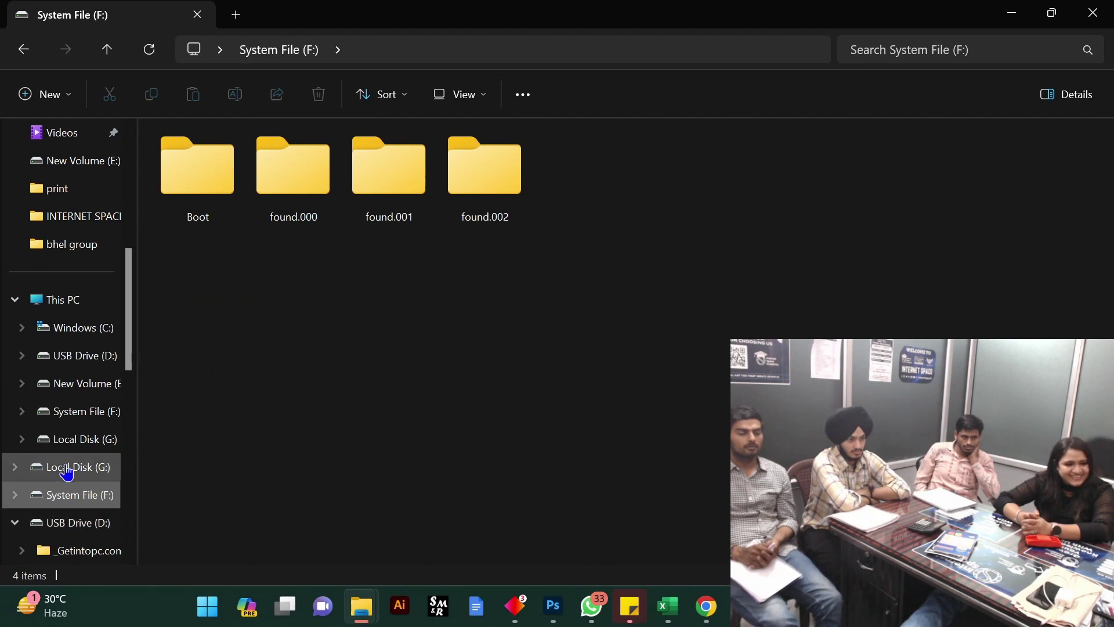
click(87, 418)
click(97, 395)
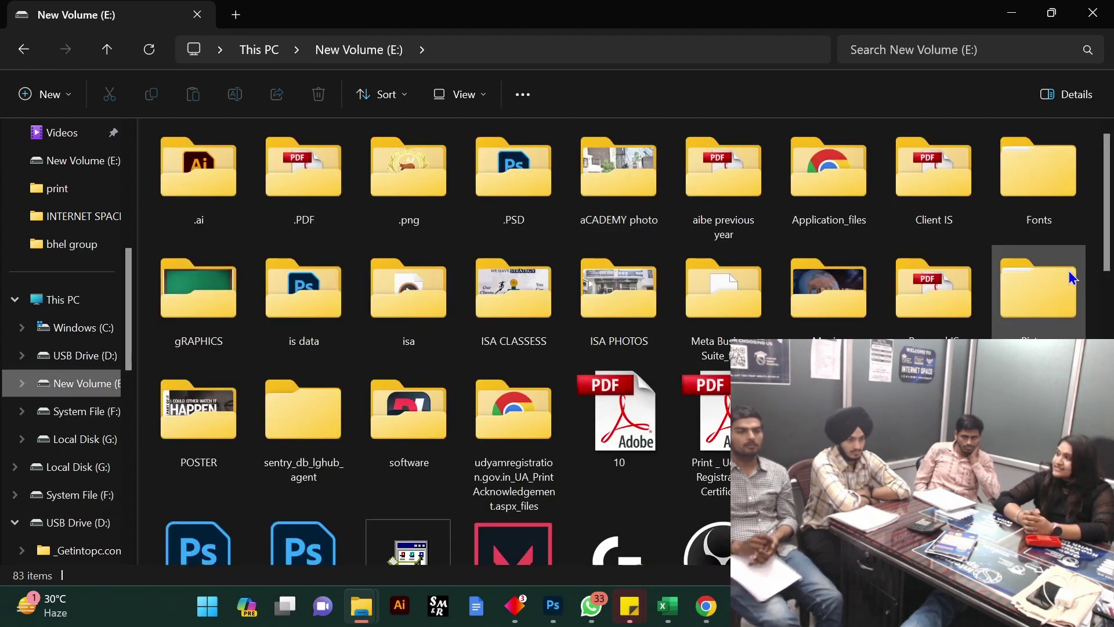
Look through the isa folder and the files on New Volume (E:) for the Internet Space Academy logo
double_click(391, 291)
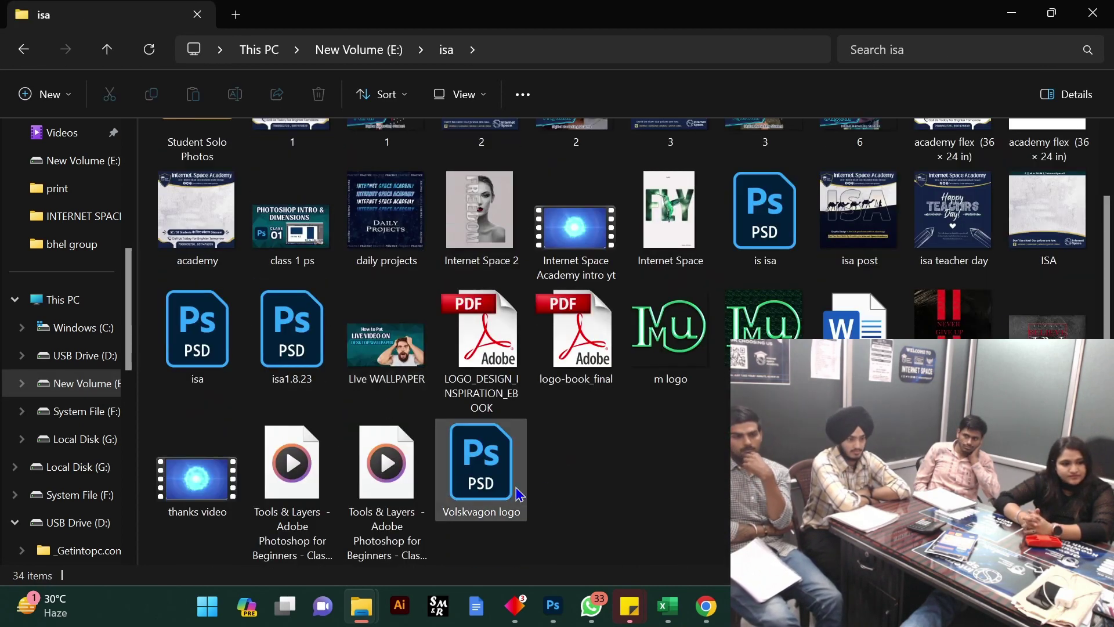
click(23, 49)
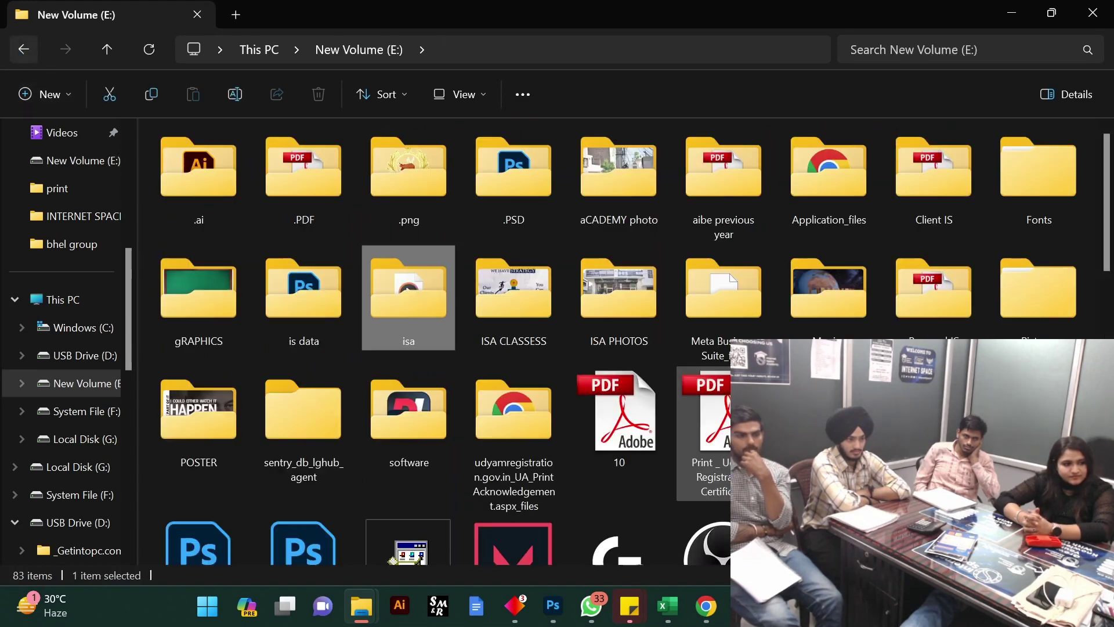
scroll(567, 450, down, 5)
scroll(559, 323, up, 5)
scroll(487, 411, down, 10)
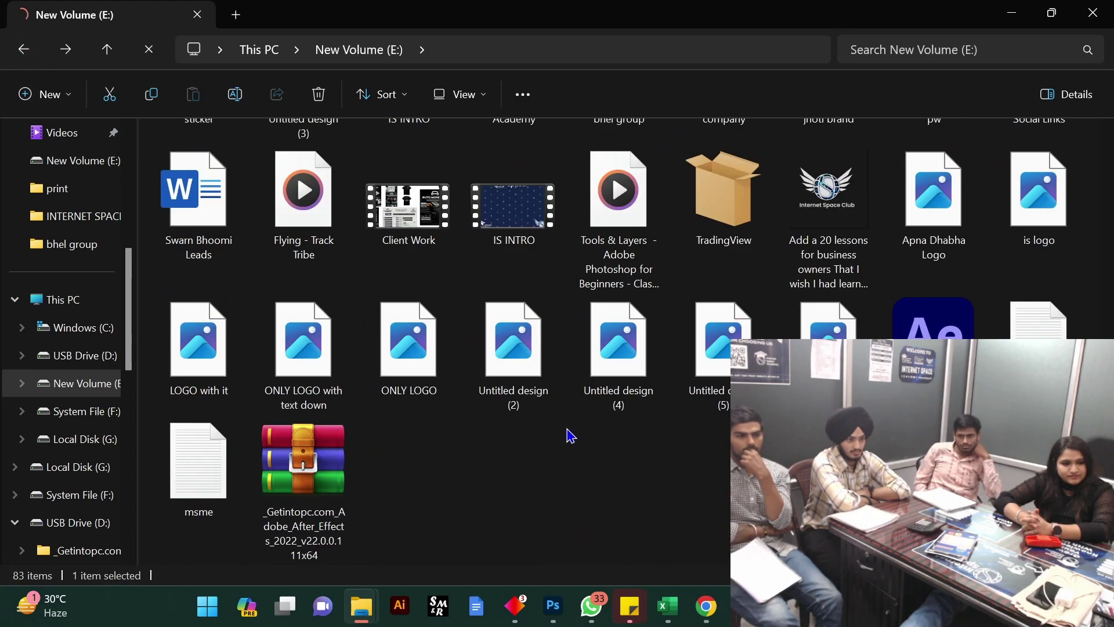
scroll(569, 435, up, 3)
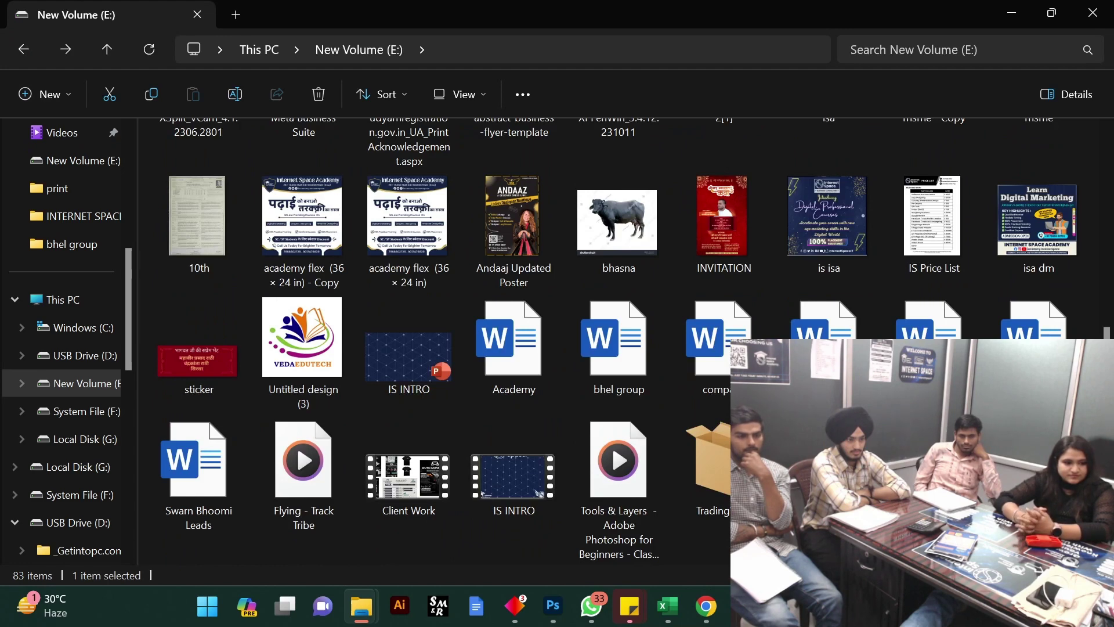
scroll(418, 447, down, 4)
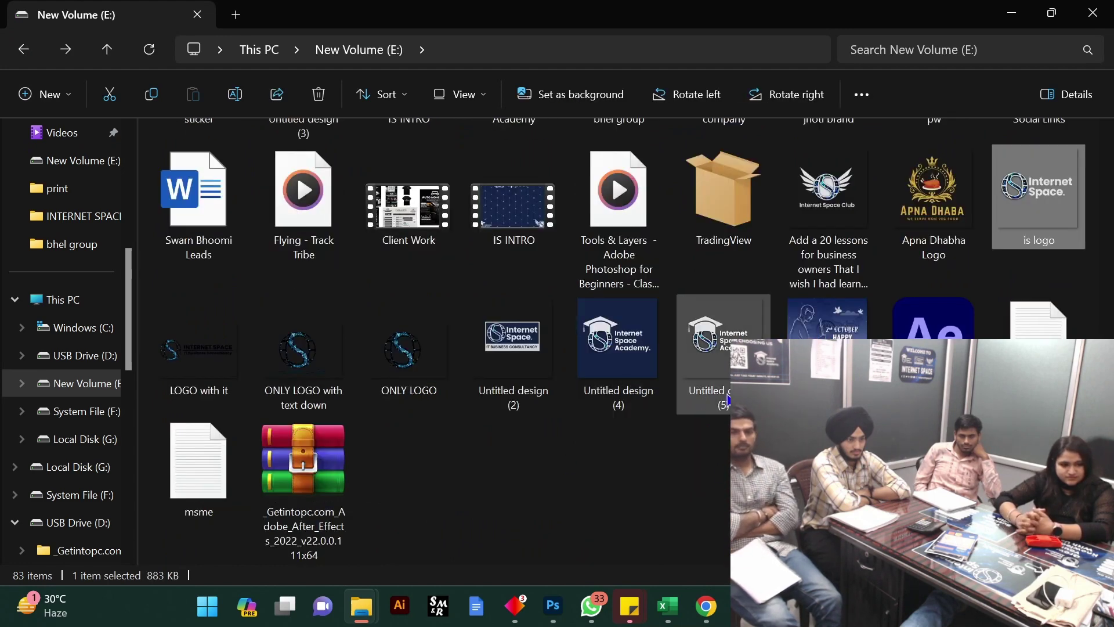
Place the "Untitled design (5)" logo image from New Volume (E:) into the Photoshop document above the Ellipse 1 layer
click(712, 368)
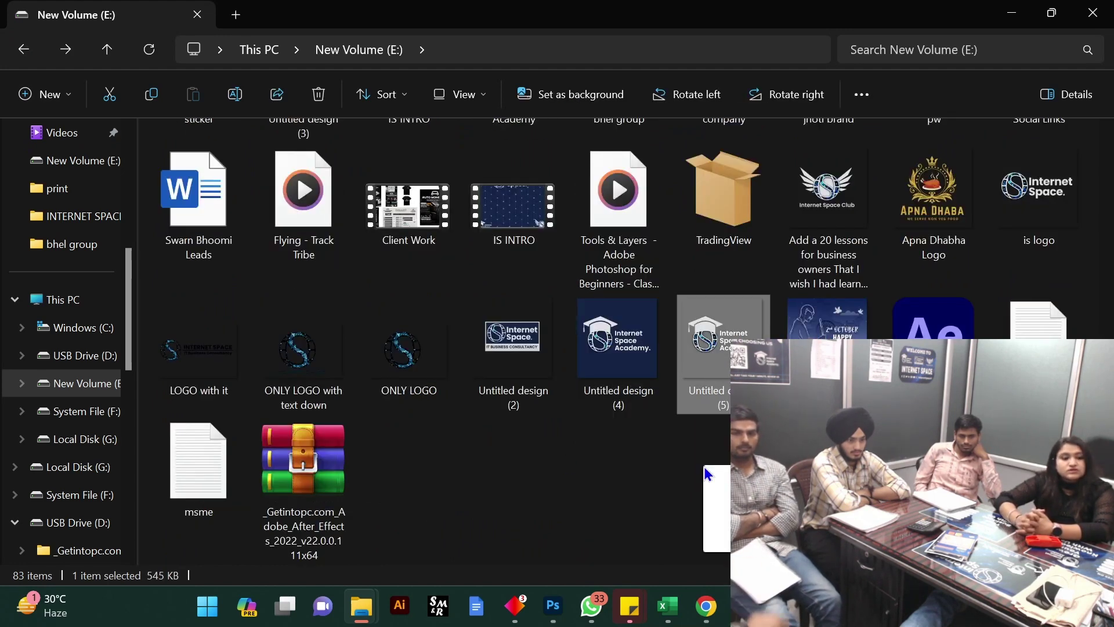
click(552, 606)
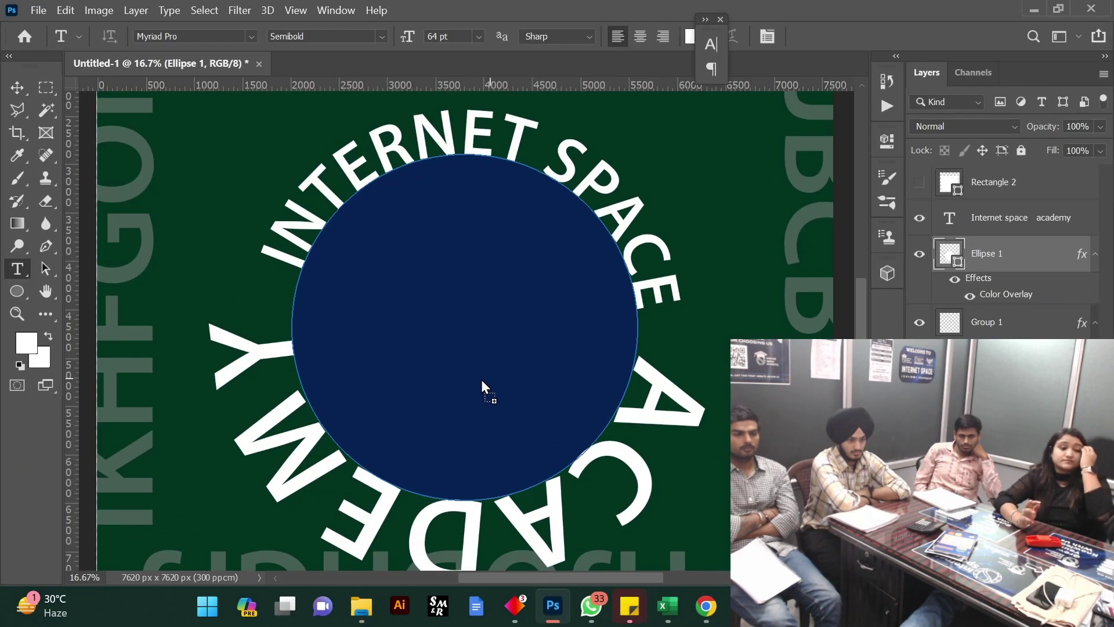
drag(482, 379, 481, 383)
Scale the placed Internet Space Academy logo to about 50.91% and centre it on the navy circle at X 3810, Y 4698 px
drag(667, 249, 764, 355)
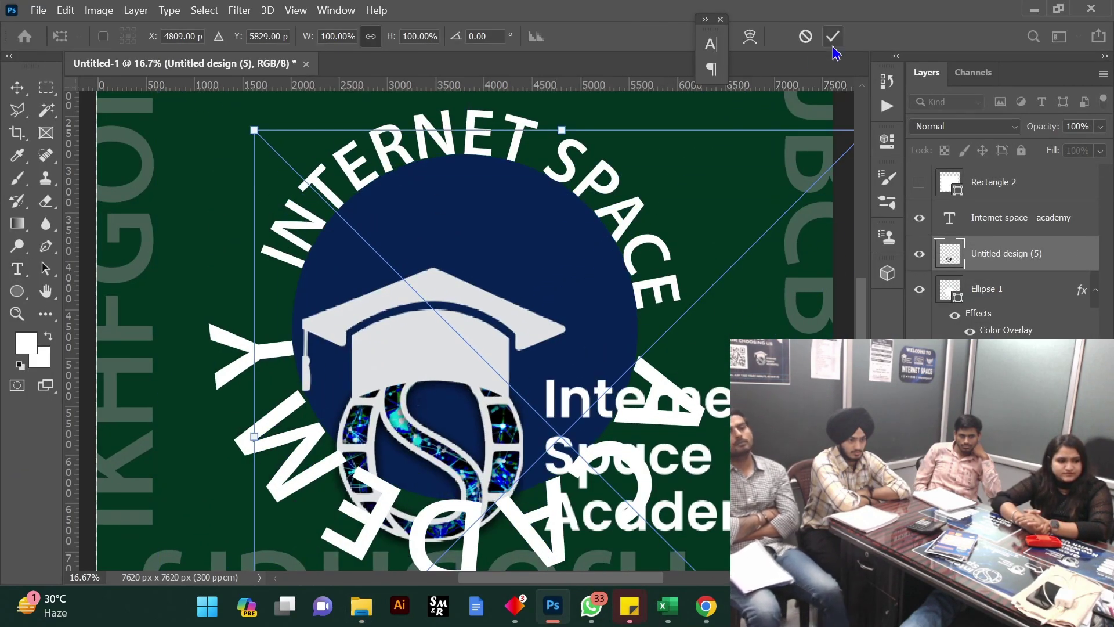
drag(254, 129, 475, 351)
drag(650, 552, 461, 356)
drag(666, 179, 615, 264)
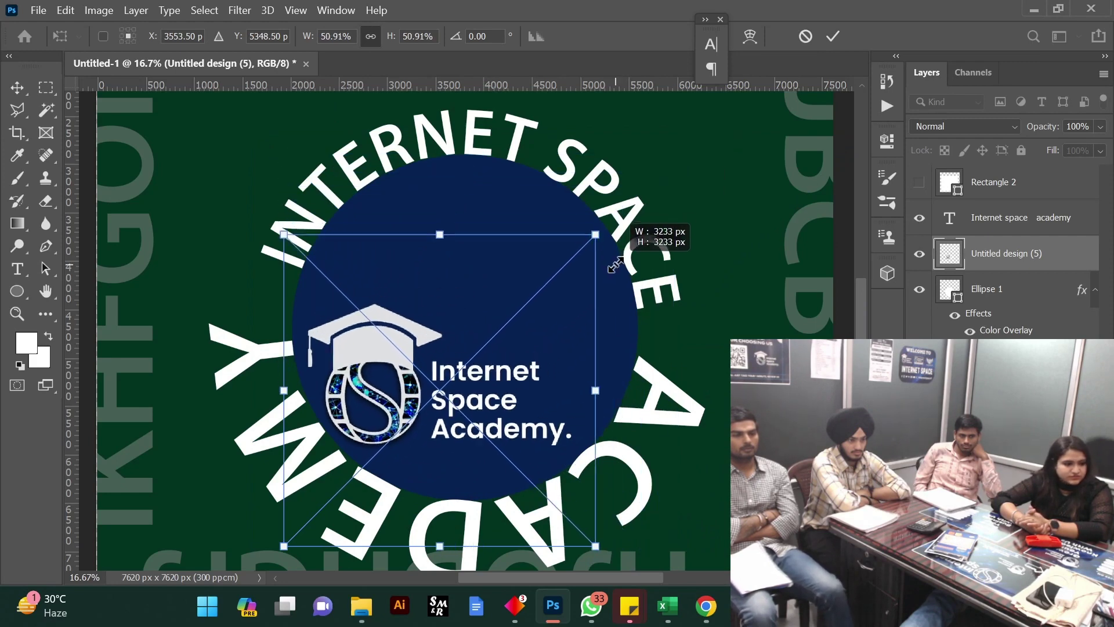
drag(418, 416, 444, 361)
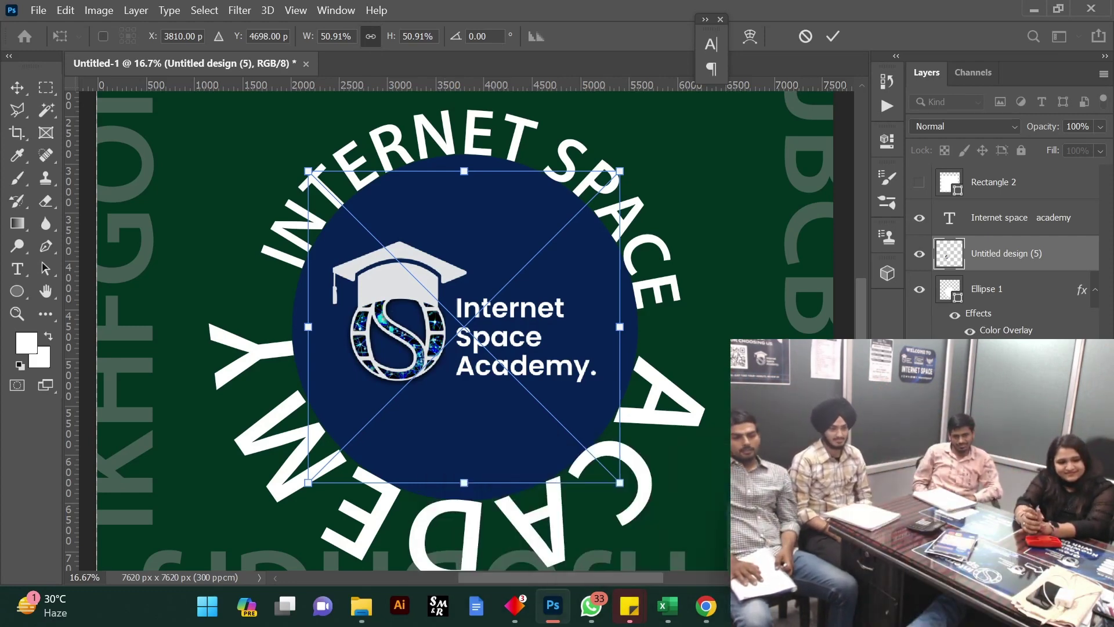
click(713, 516)
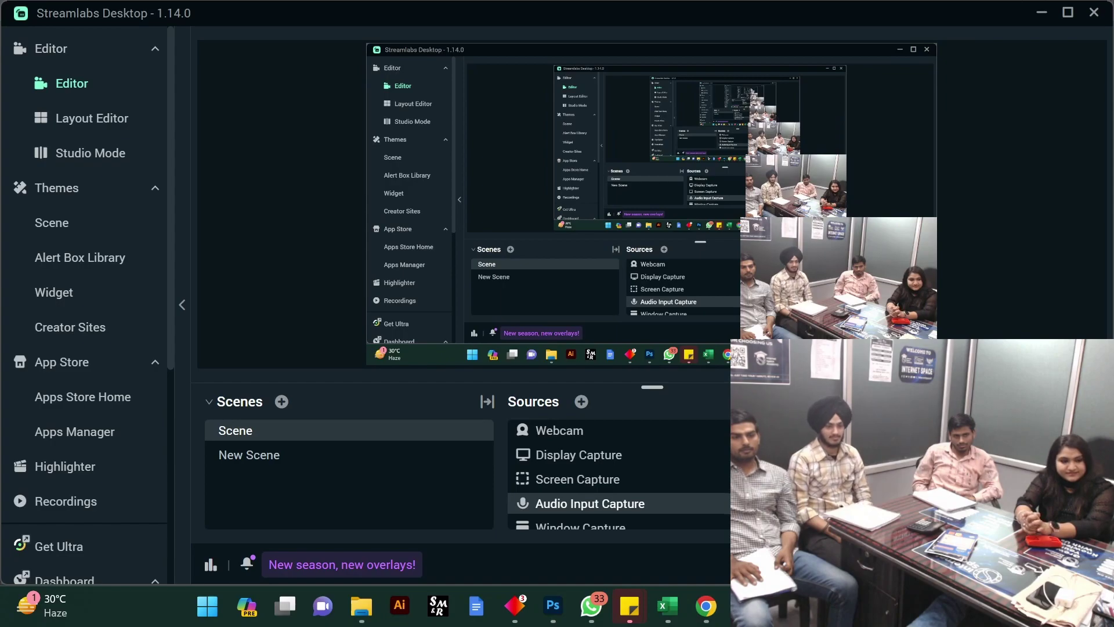